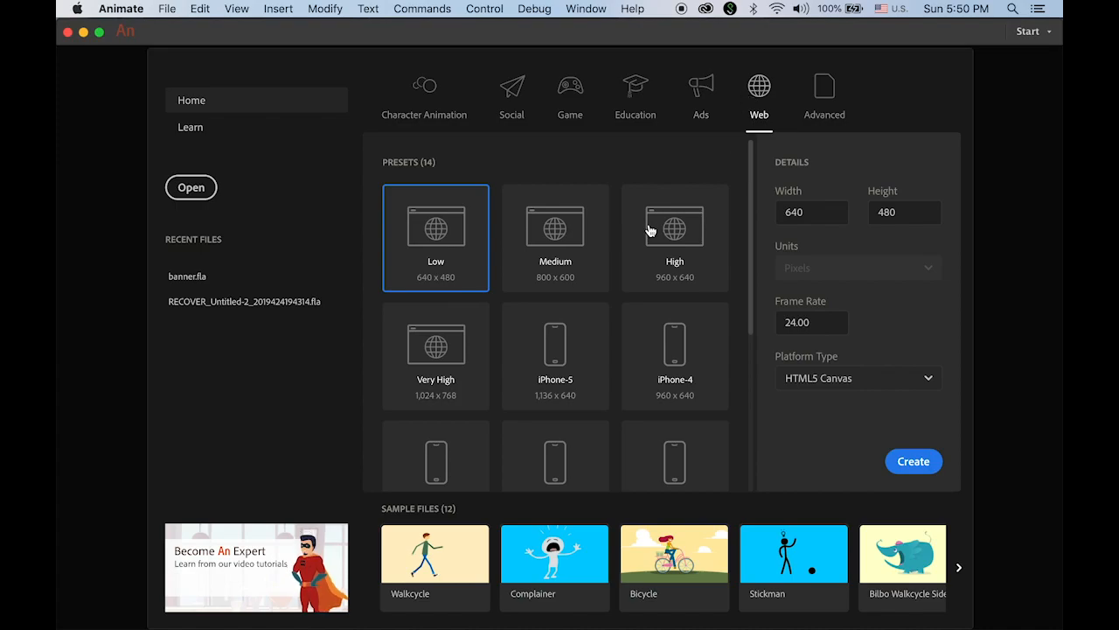
Create a 970 × 250 px HTML5 Canvas document at 24 fps and set the stage magnification to 80%
{"action": "left_click", "coordinate": [831, 211]}
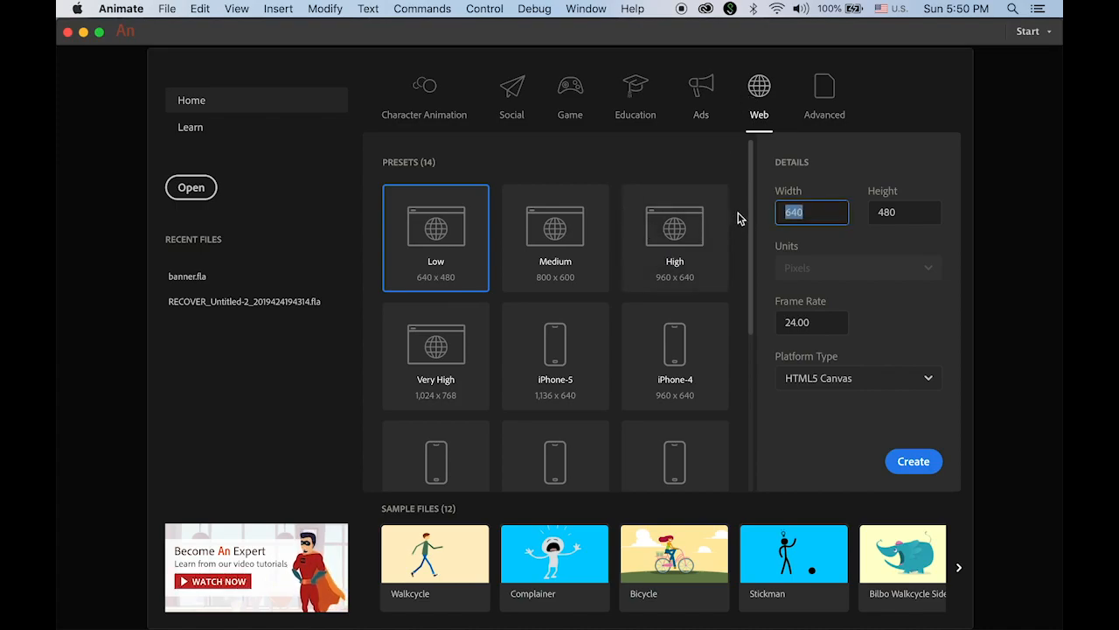
{"action": "type", "text": "970"}
{"action": "key", "text": "Tab"}
{"action": "type", "text": "250"}
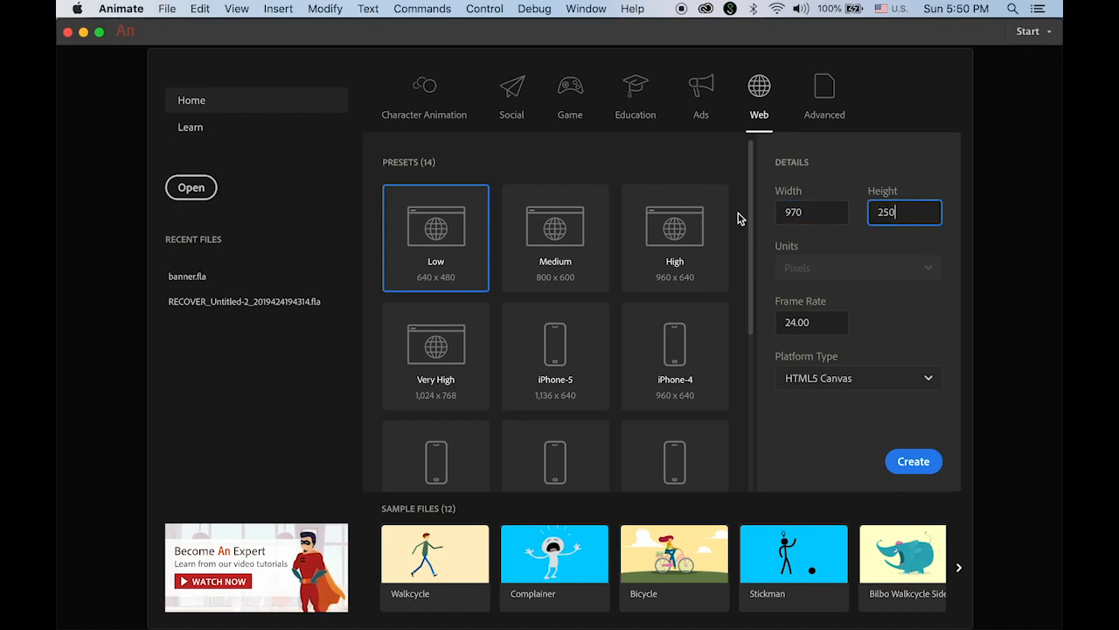
{"action": "left_click", "coordinate": [817, 325]}
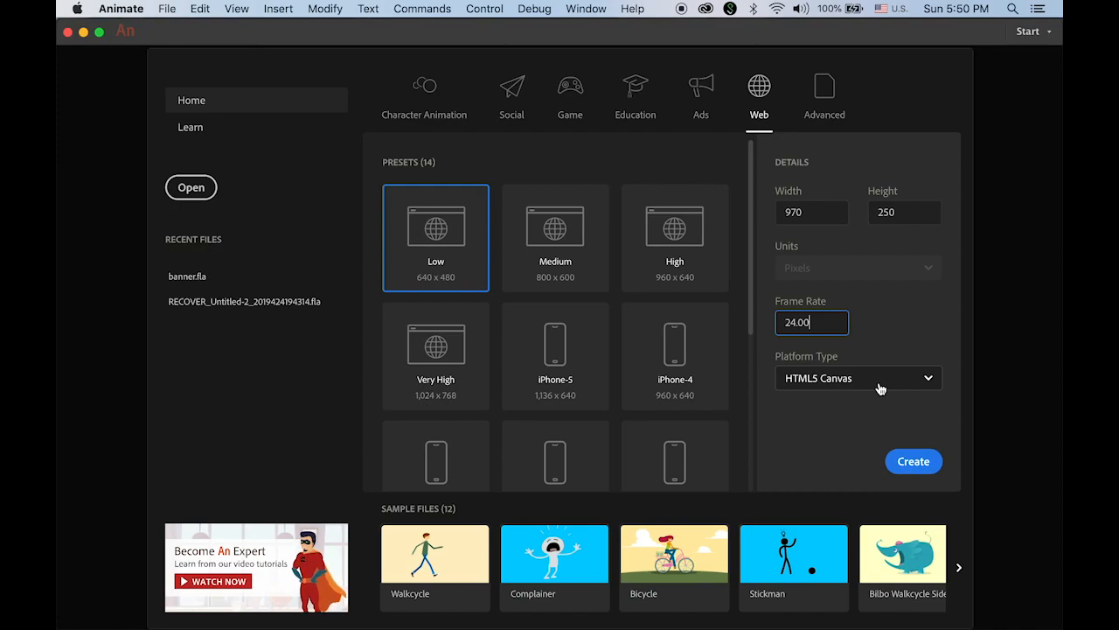
{"action": "left_click", "coordinate": [910, 455]}
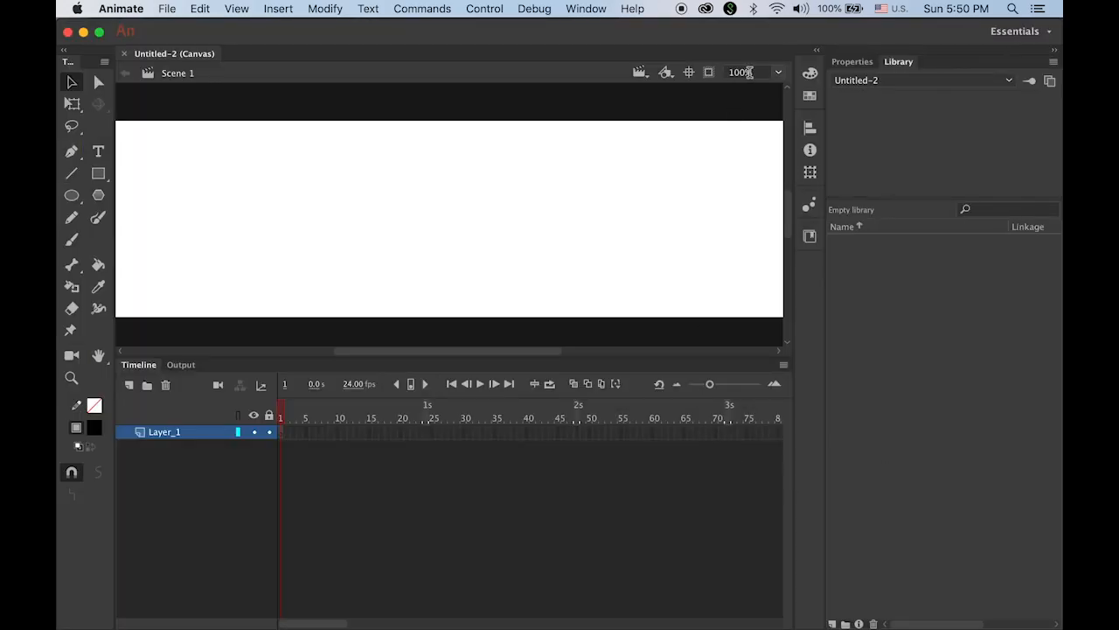
{"action": "left_click", "coordinate": [726, 74]}
{"action": "type", "text": "80"}
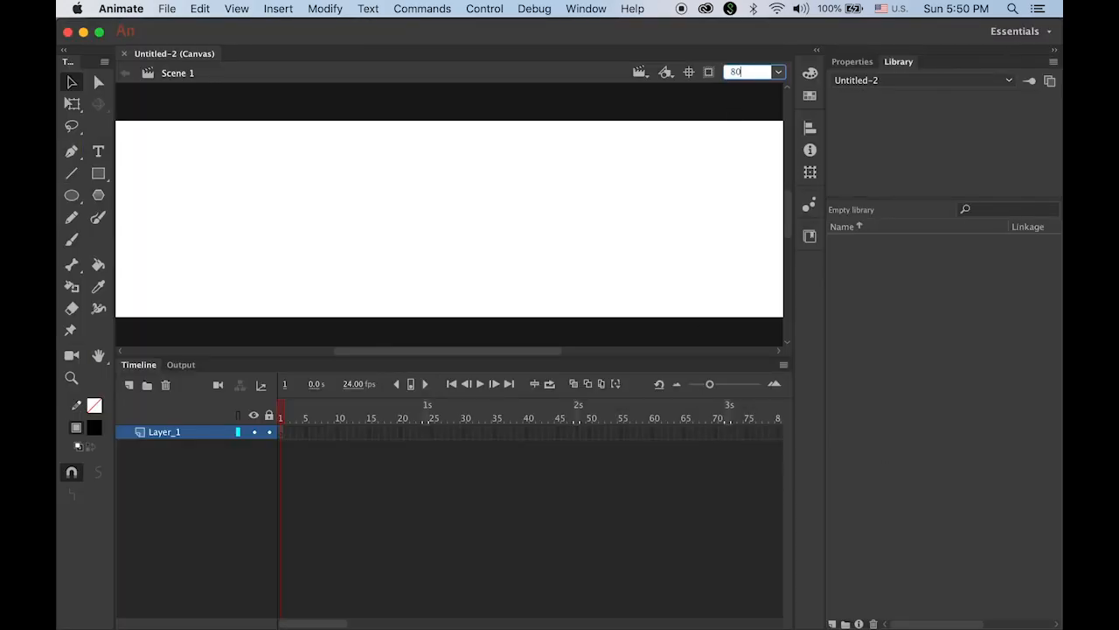
{"action": "key", "text": "Return"}
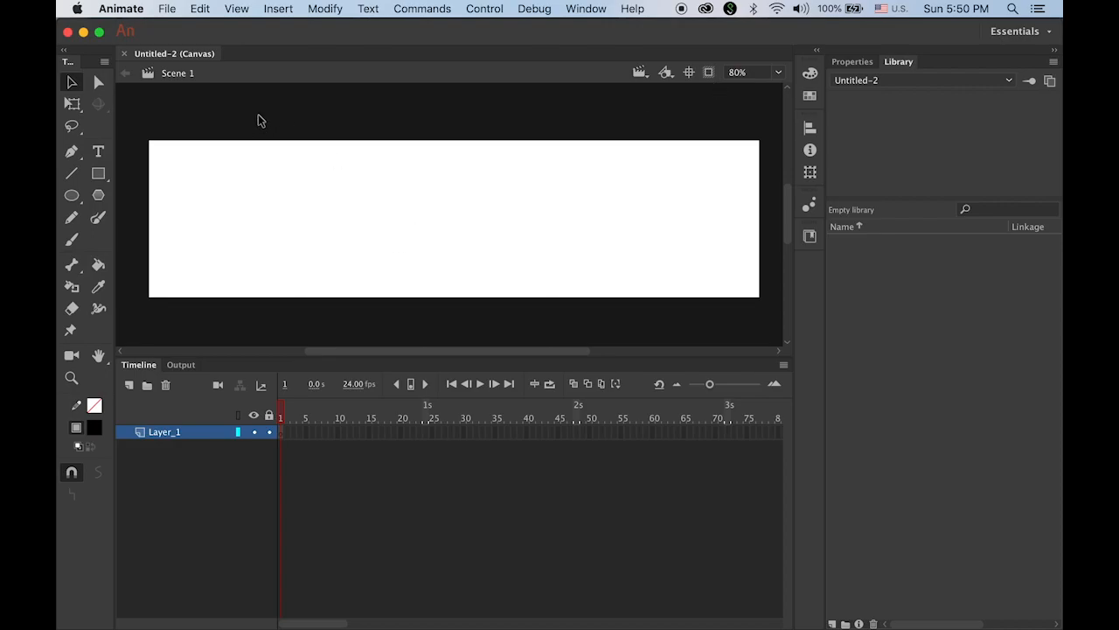
Import airplane.svg, blue_frame.svg and logo.svg into the library, with each path on a different layer
{"action": "left_click", "coordinate": [165, 9]}
{"action": "mouse_move", "coordinate": [249, 222]}
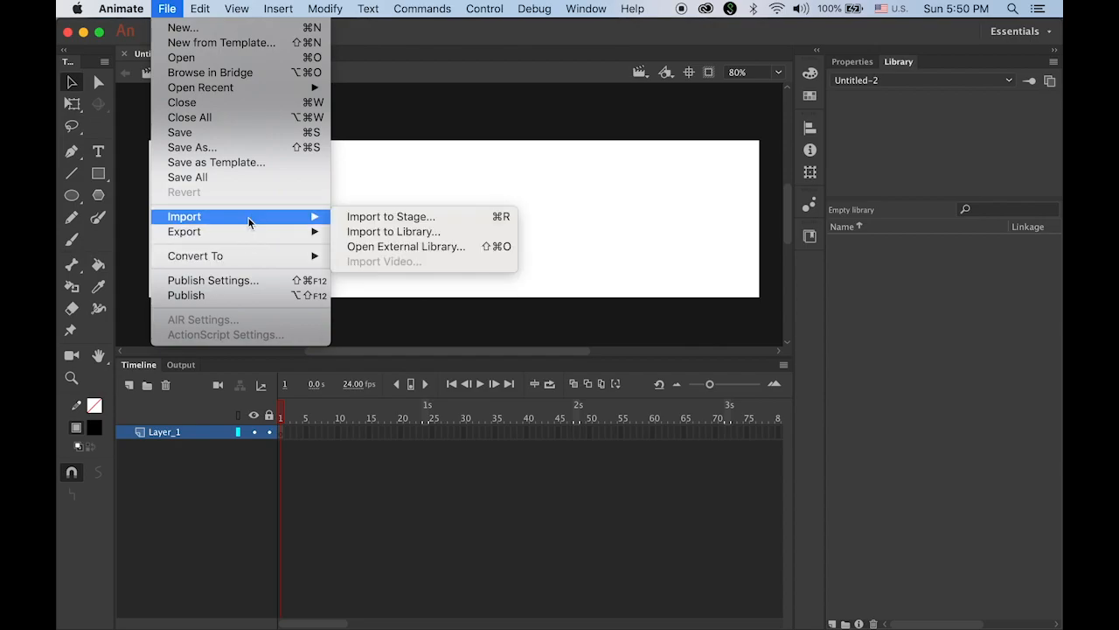
{"action": "left_click", "coordinate": [437, 233]}
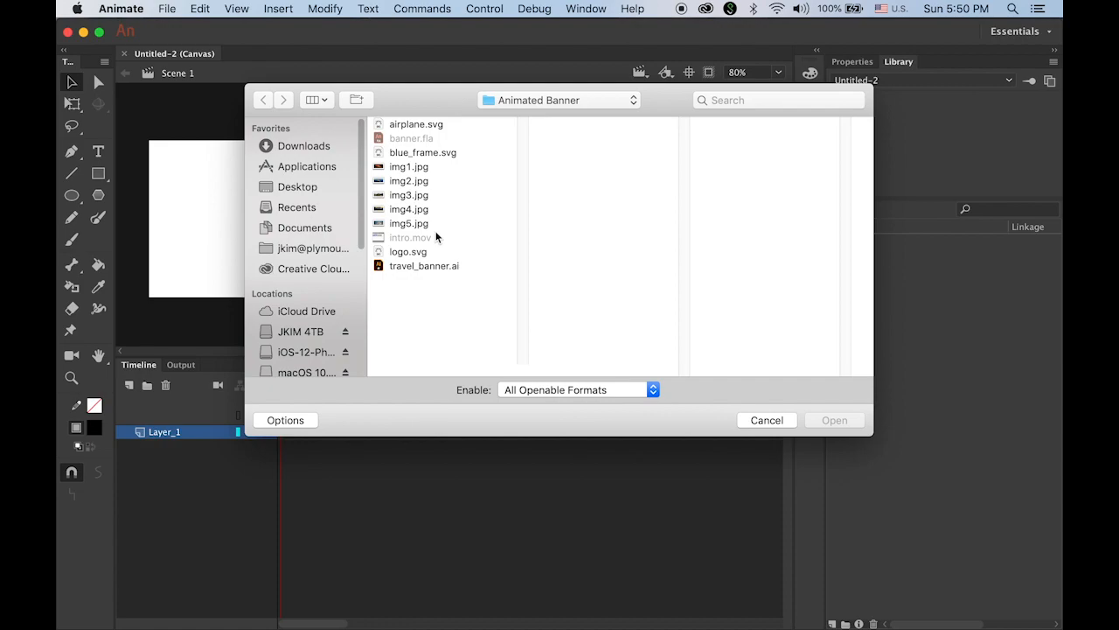
{"action": "left_click", "coordinate": [417, 127]}
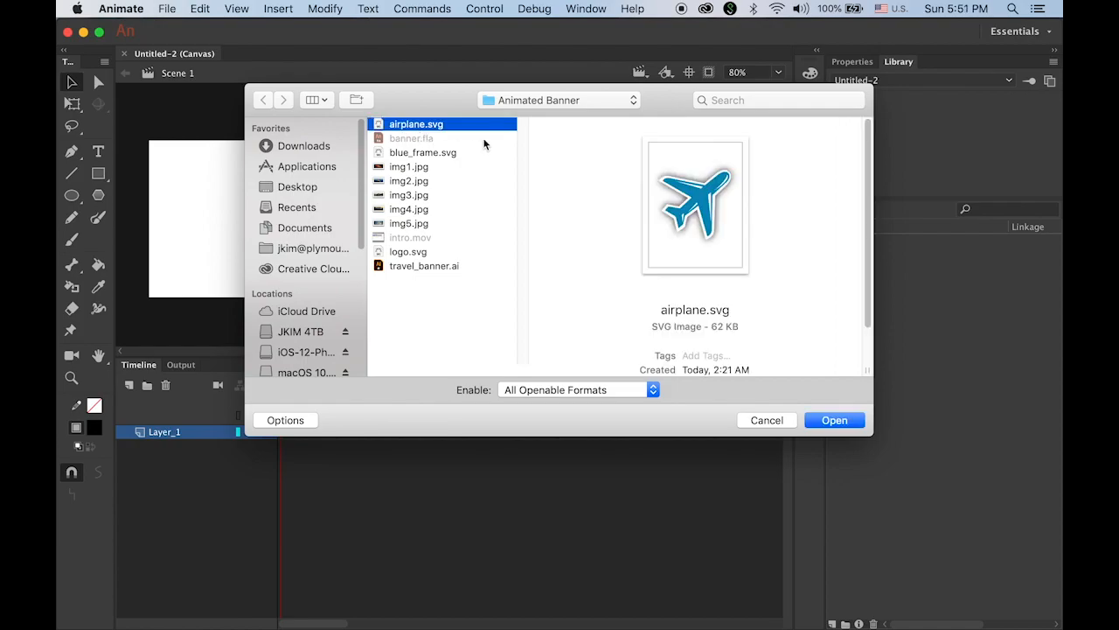
{"action": "left_click", "coordinate": [448, 152], "text": "super"}
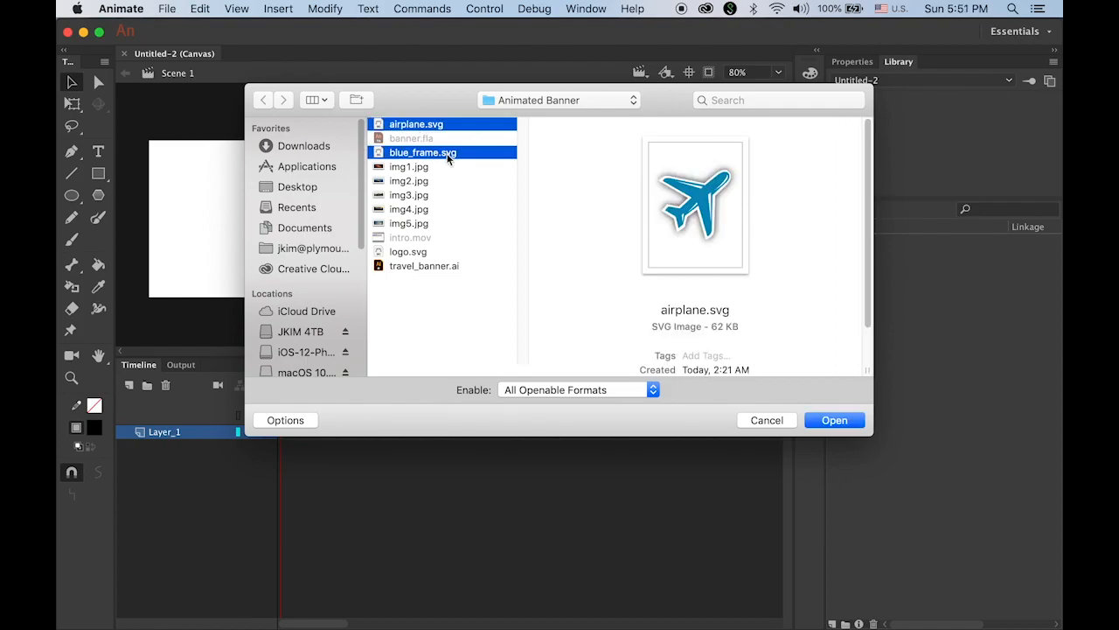
{"action": "left_click", "coordinate": [424, 252], "text": "super"}
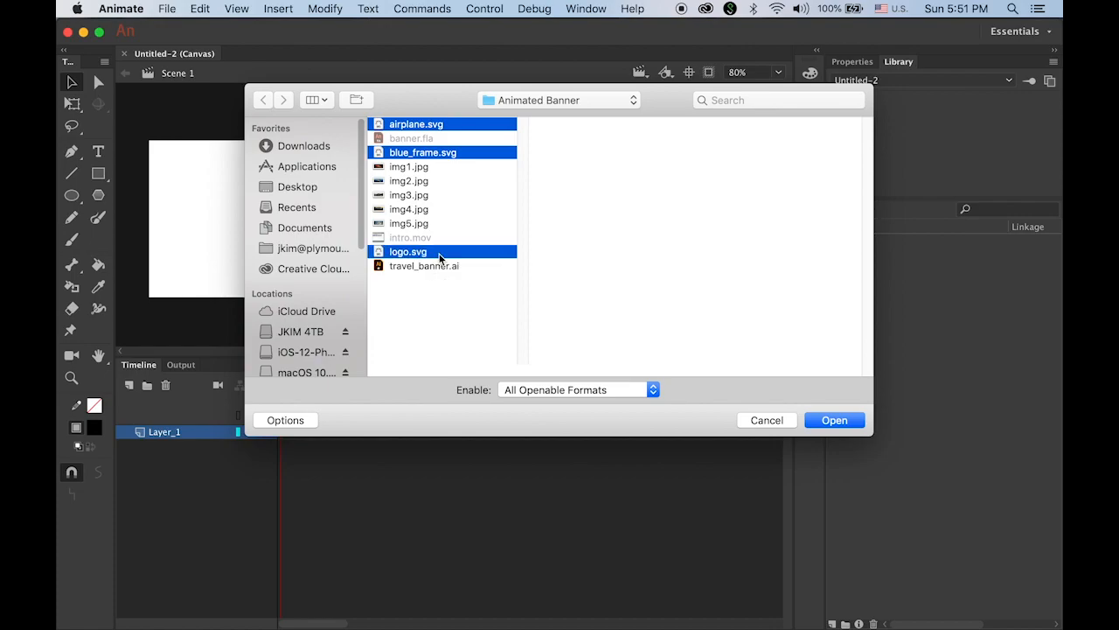
{"action": "left_click", "coordinate": [836, 421]}
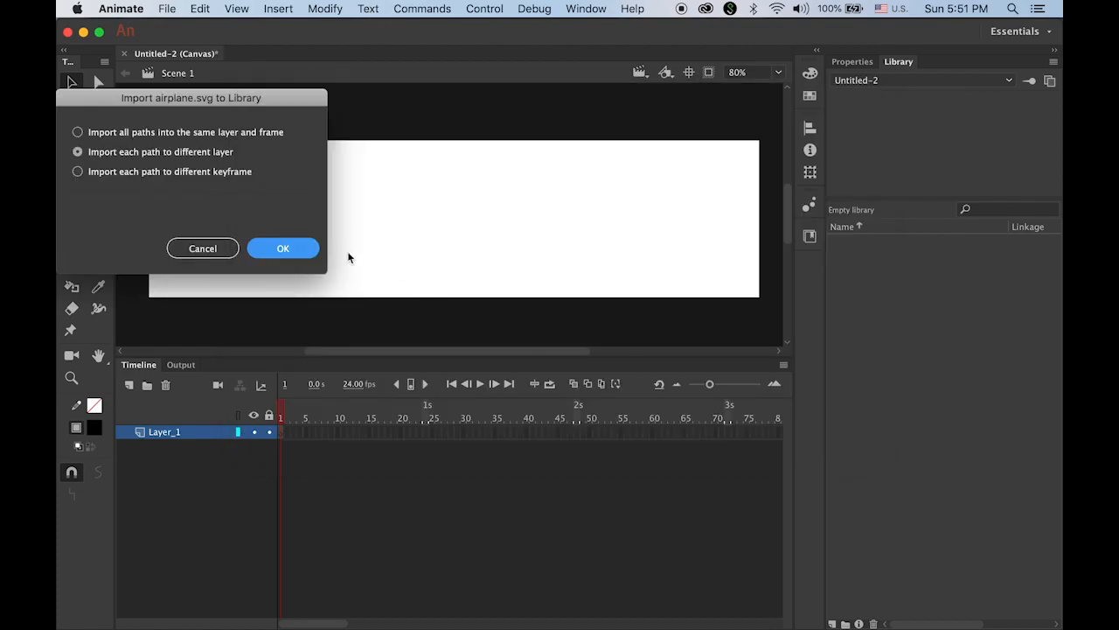
{"action": "left_click", "coordinate": [291, 250]}
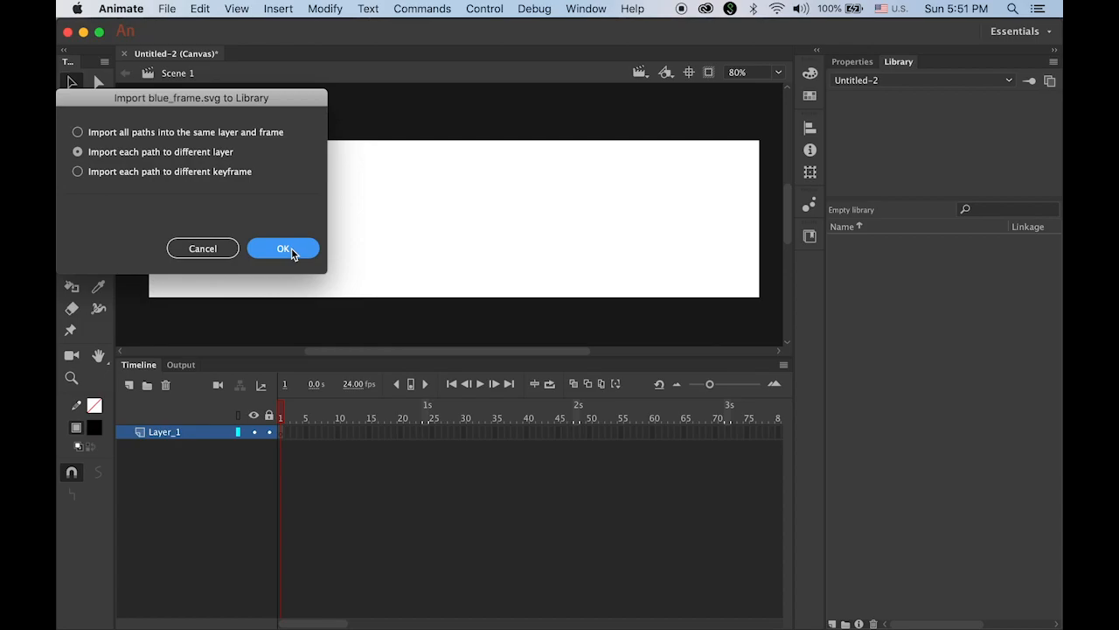
{"action": "left_click", "coordinate": [291, 248]}
{"action": "left_click", "coordinate": [292, 249]}
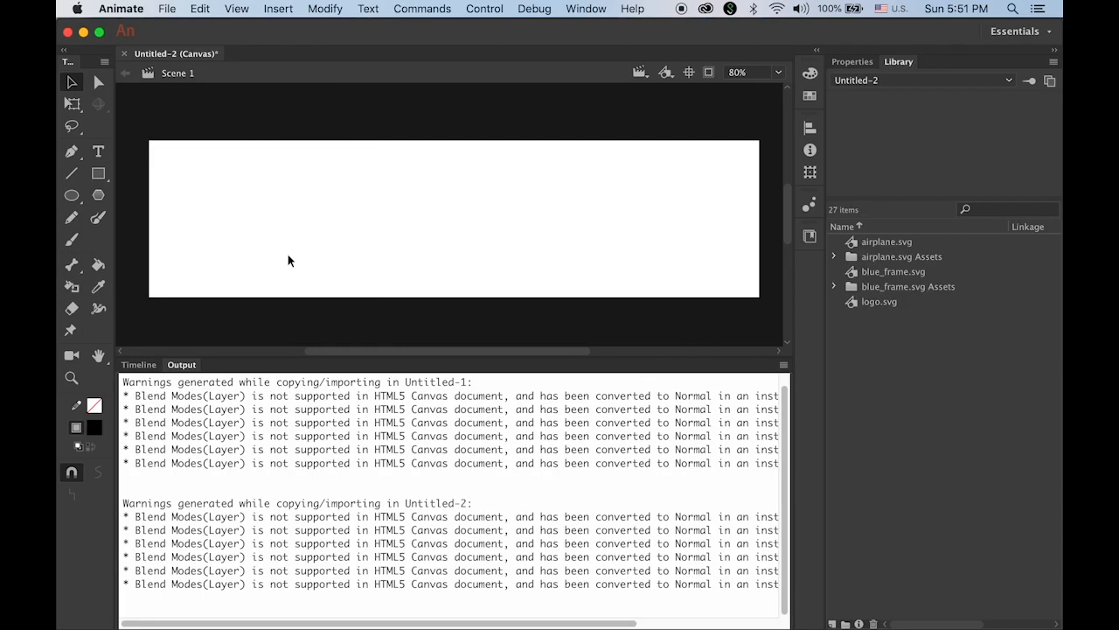
{"action": "left_click", "coordinate": [143, 365]}
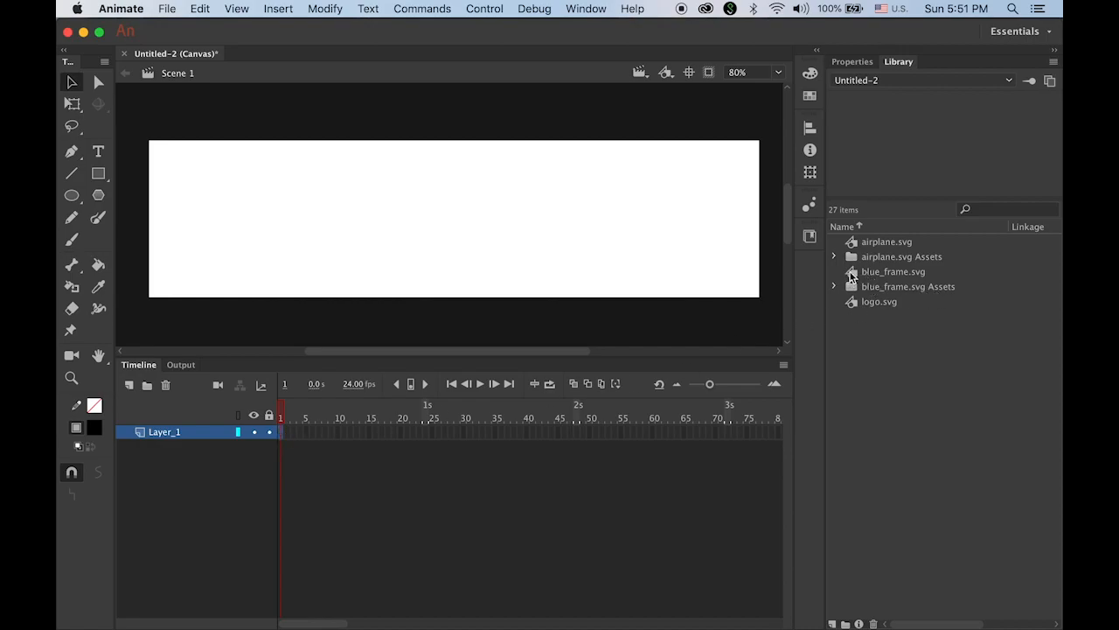
Place blue_frame.svg so it exactly covers the stage, and put airplane.svg over the frame's curved edge near the stage's centre
{"action": "left_click", "coordinate": [875, 278]}
{"action": "left_click_drag", "start_coordinate": [876, 278], "coordinate": [381, 244]}
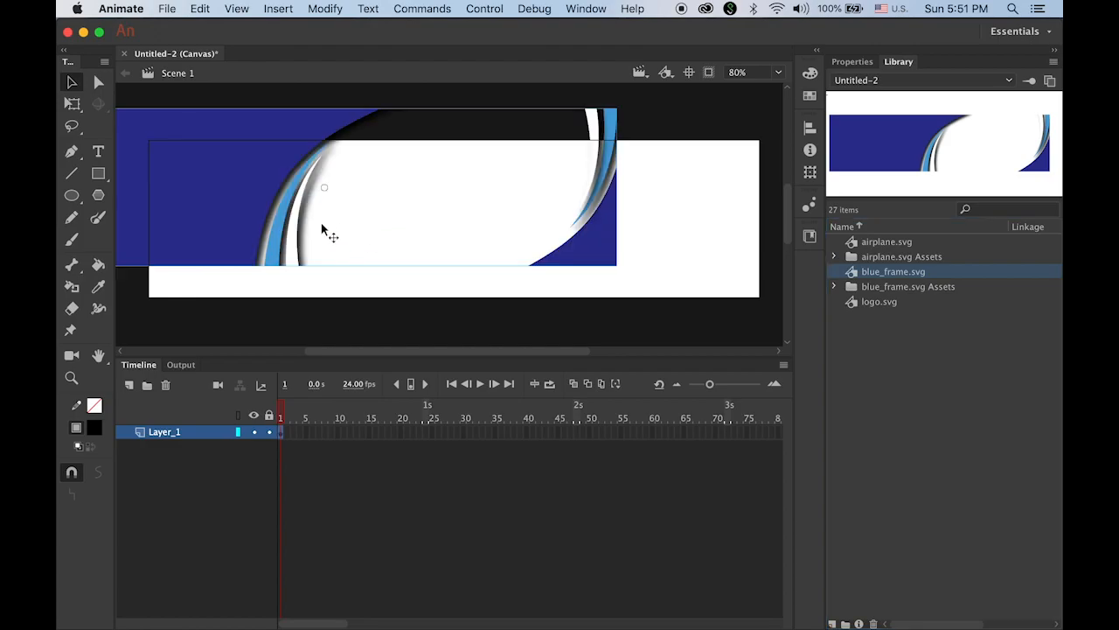
{"action": "left_click_drag", "start_coordinate": [243, 190], "coordinate": [384, 219]}
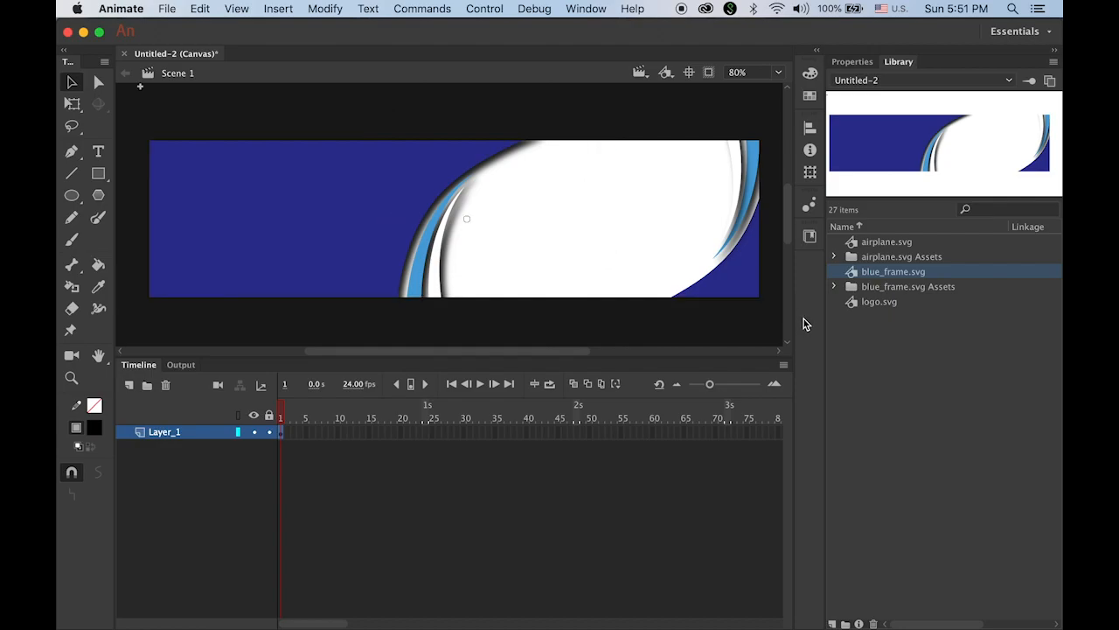
{"action": "left_click", "coordinate": [862, 246]}
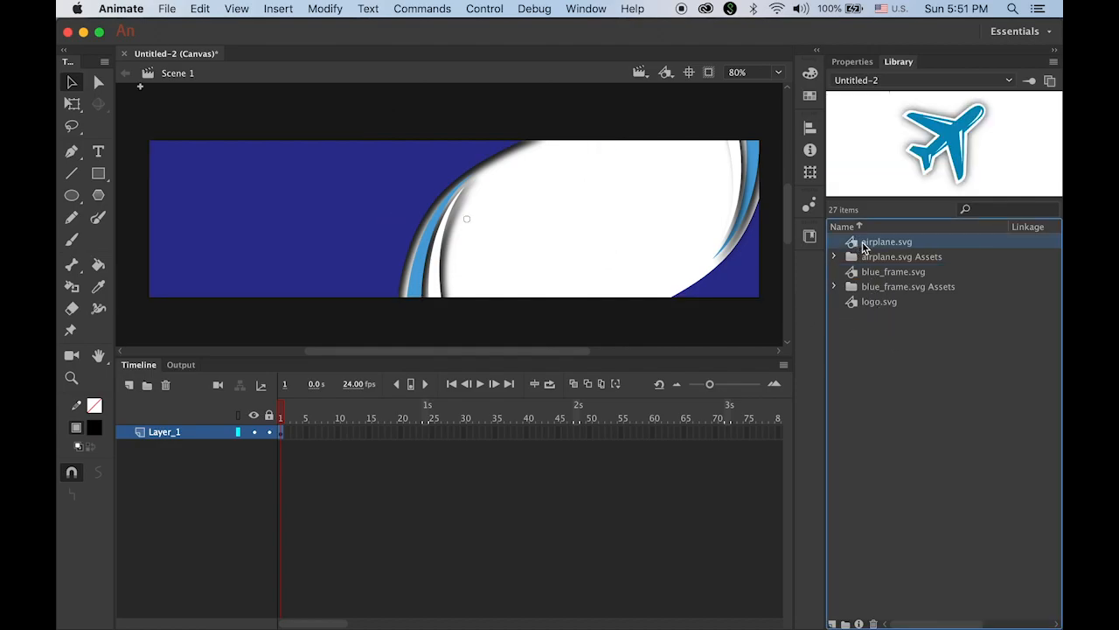
{"action": "left_click_drag", "start_coordinate": [860, 245], "coordinate": [460, 206]}
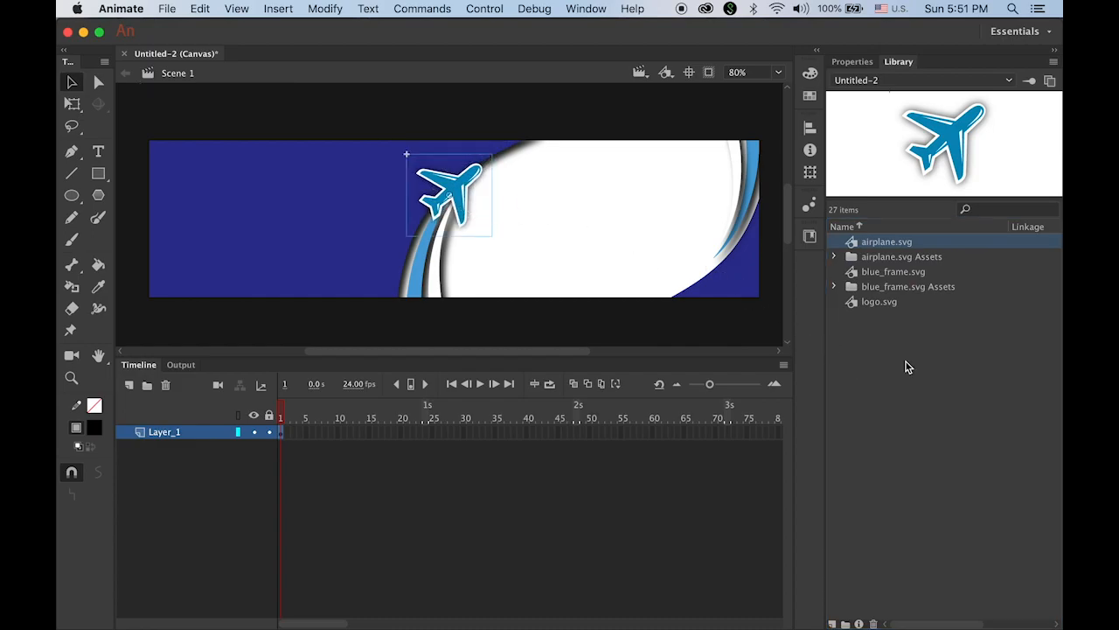
Place logo.svg on the stage, scale it down to about three quarters, and move it into the blue area's upper-left corner
{"action": "left_click", "coordinate": [857, 320]}
{"action": "left_click_drag", "start_coordinate": [862, 301], "coordinate": [254, 220]}
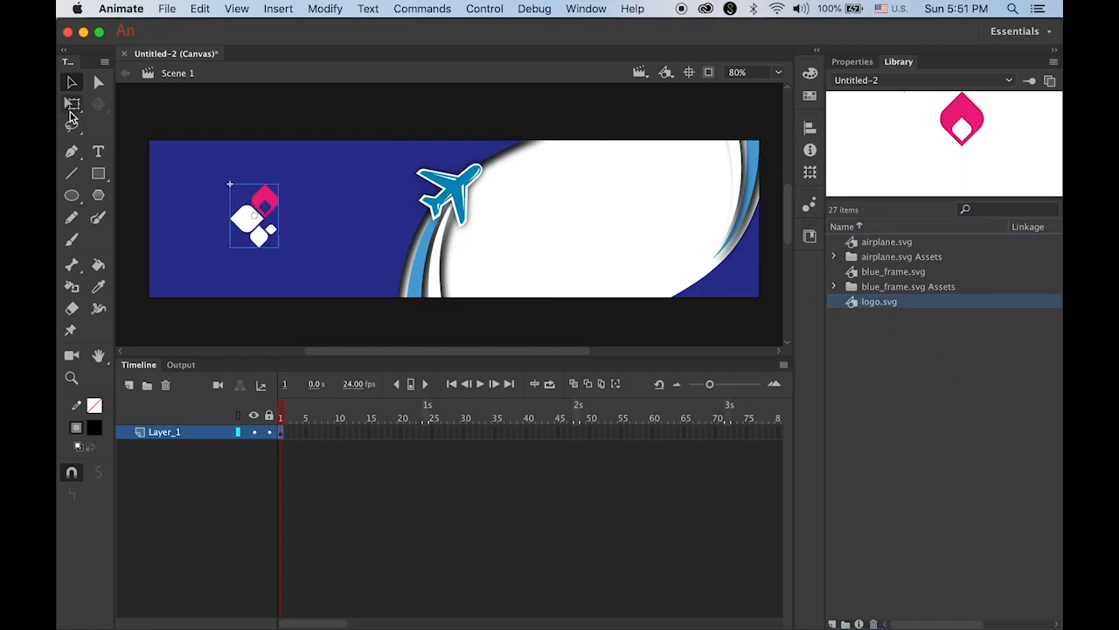
{"action": "key", "text": "q"}
{"action": "left_click_drag", "start_coordinate": [280, 248], "coordinate": [273, 242]}
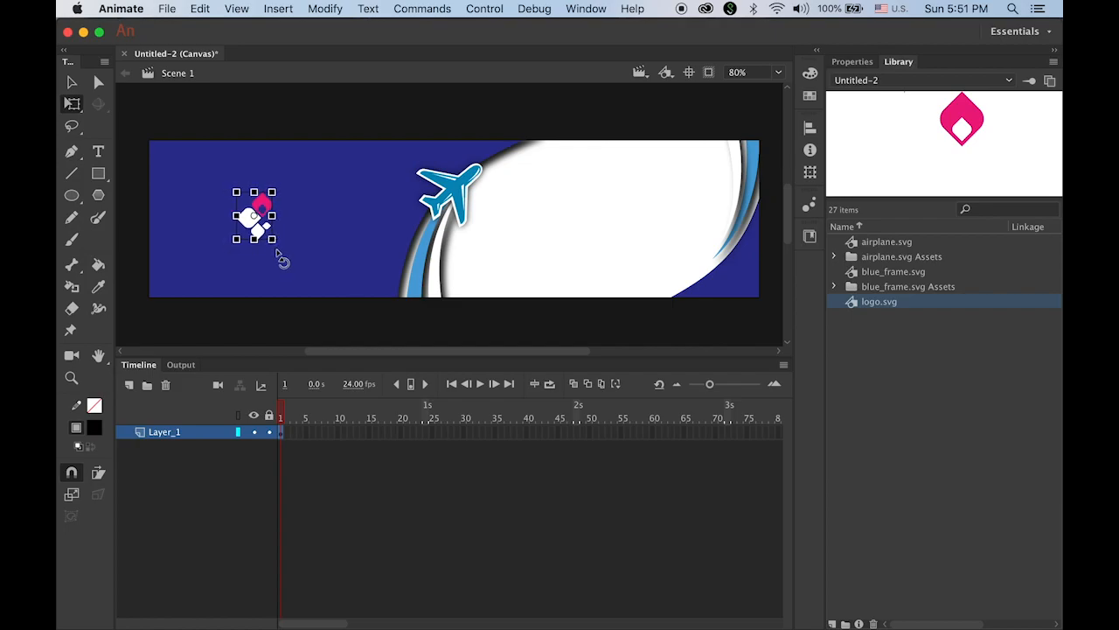
{"action": "key", "text": "v"}
{"action": "left_click_drag", "start_coordinate": [247, 221], "coordinate": [173, 186]}
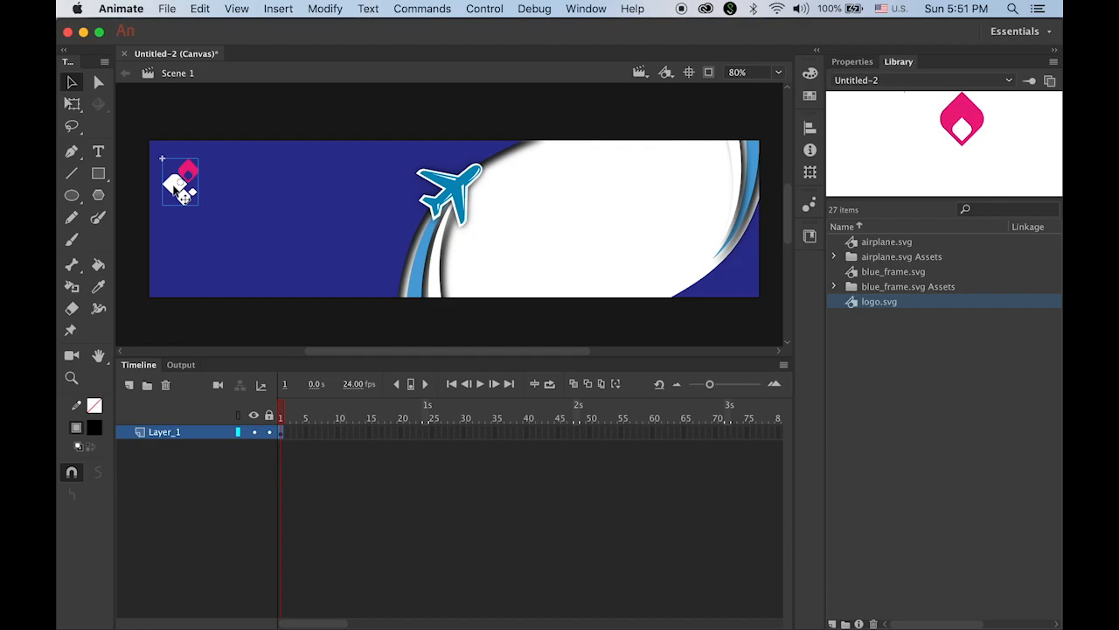
Distribute the frame, airplane and logo on the stage to separate layers
{"action": "left_click", "coordinate": [260, 124]}
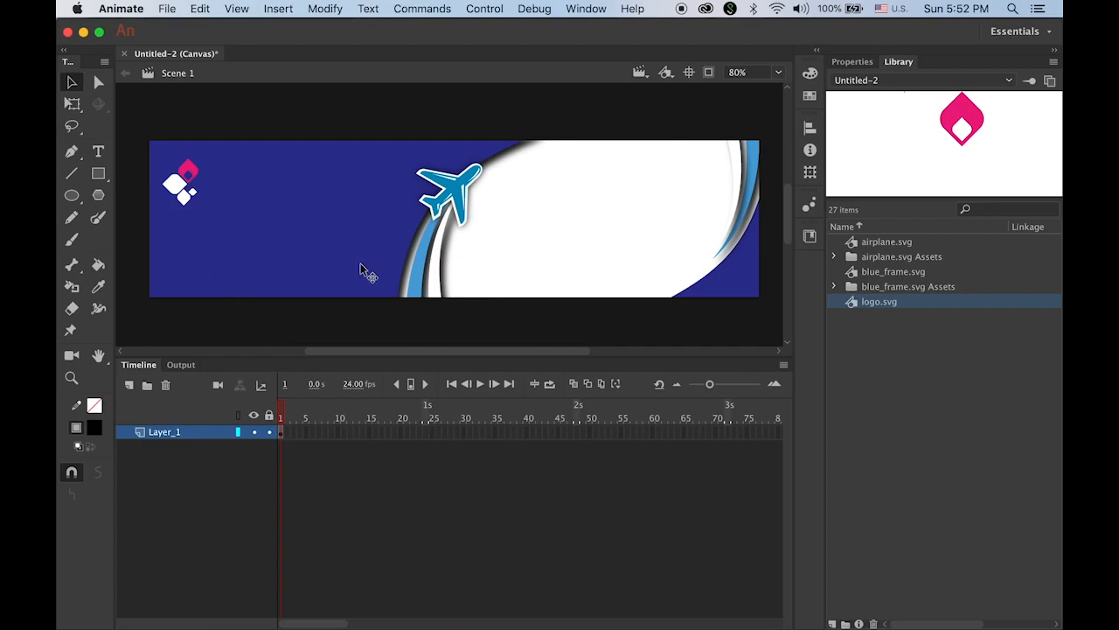
{"action": "left_click", "coordinate": [469, 206]}
{"action": "left_click", "coordinate": [182, 182]}
{"action": "left_click", "coordinate": [278, 127]}
{"action": "left_click_drag", "start_coordinate": [139, 124], "coordinate": [778, 326]}
{"action": "left_click", "coordinate": [325, 8]}
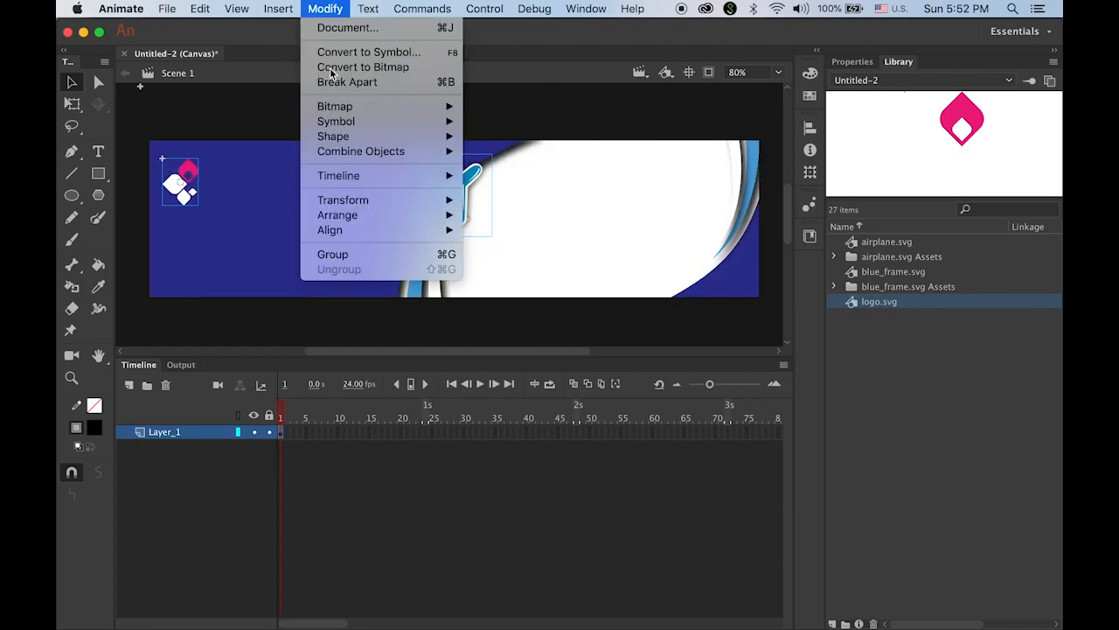
{"action": "mouse_move", "coordinate": [377, 178]}
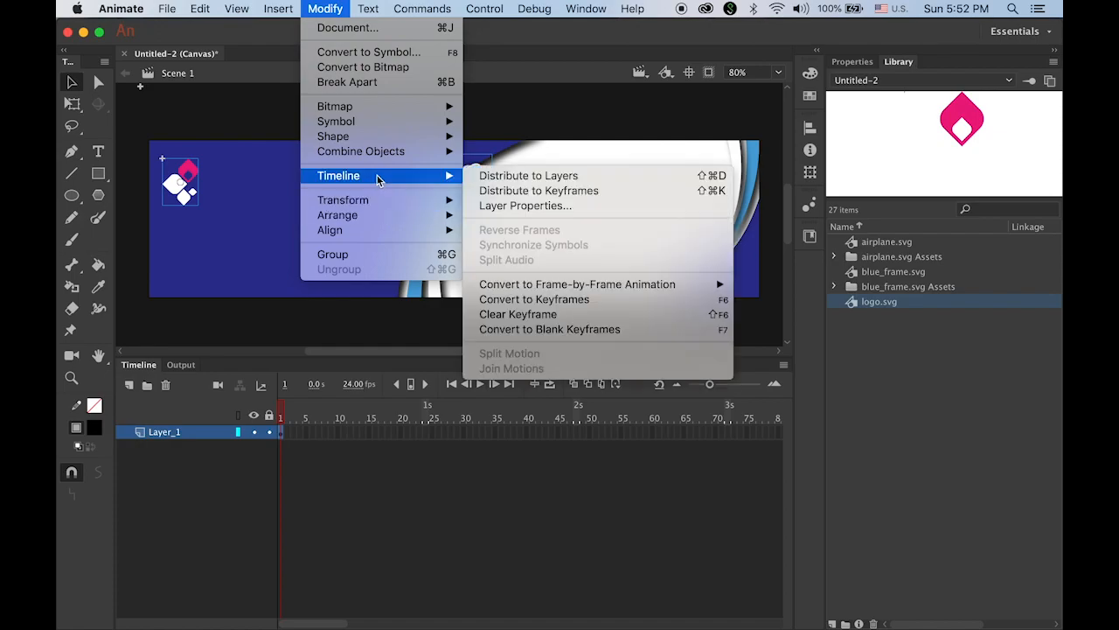
{"action": "left_click", "coordinate": [531, 178]}
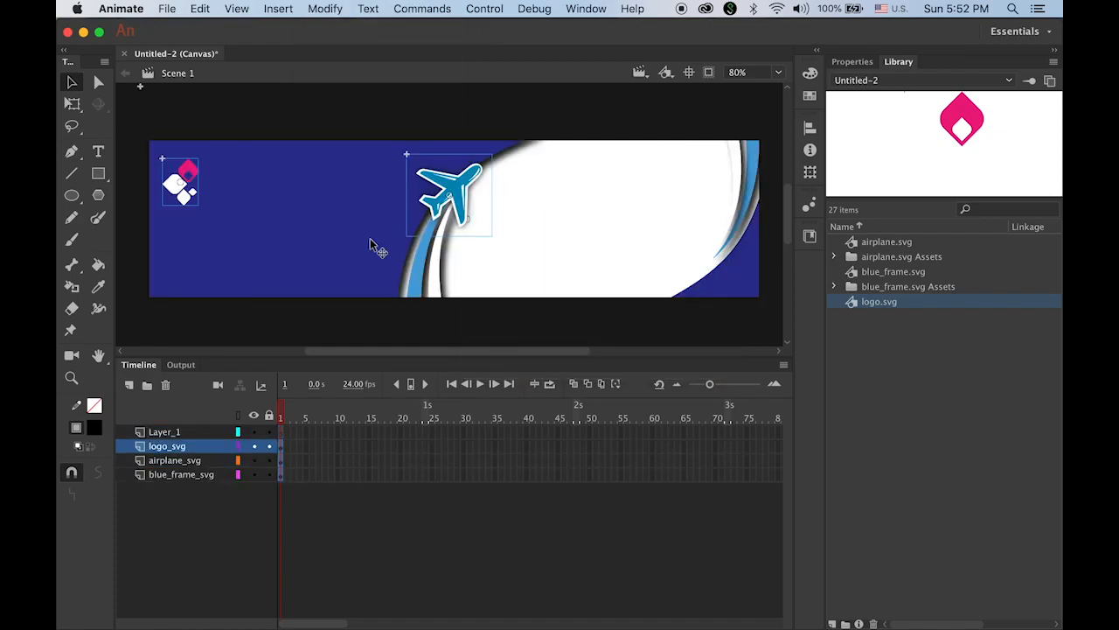
Delete the empty Layer_1 and add a layer named "slogan" above the logo layer
{"action": "left_click", "coordinate": [174, 433]}
{"action": "left_click", "coordinate": [167, 385]}
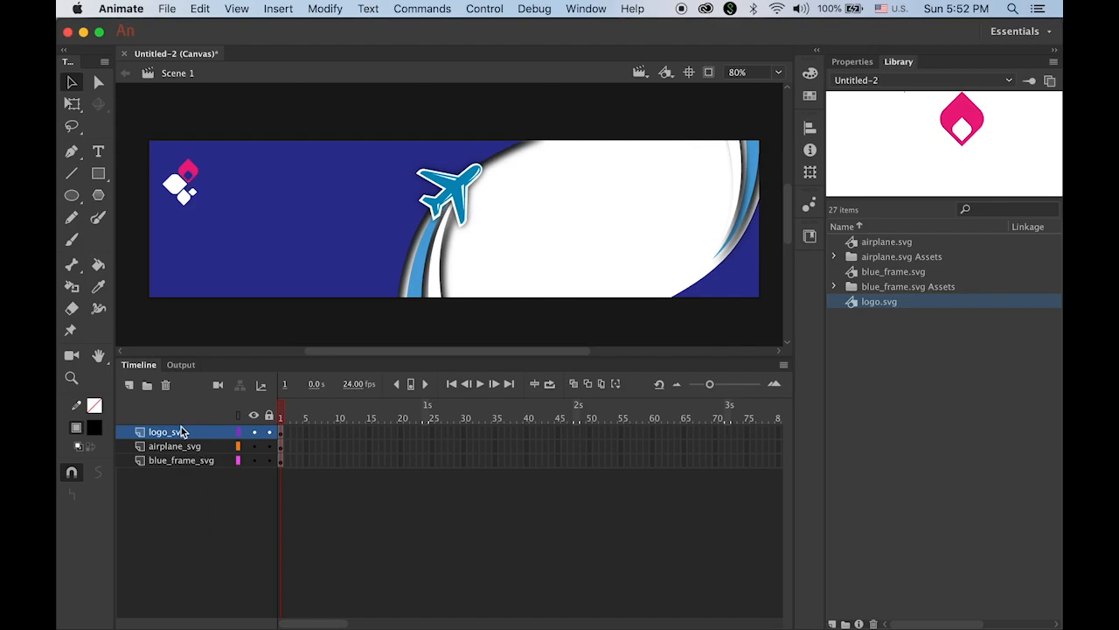
{"action": "left_click", "coordinate": [130, 386]}
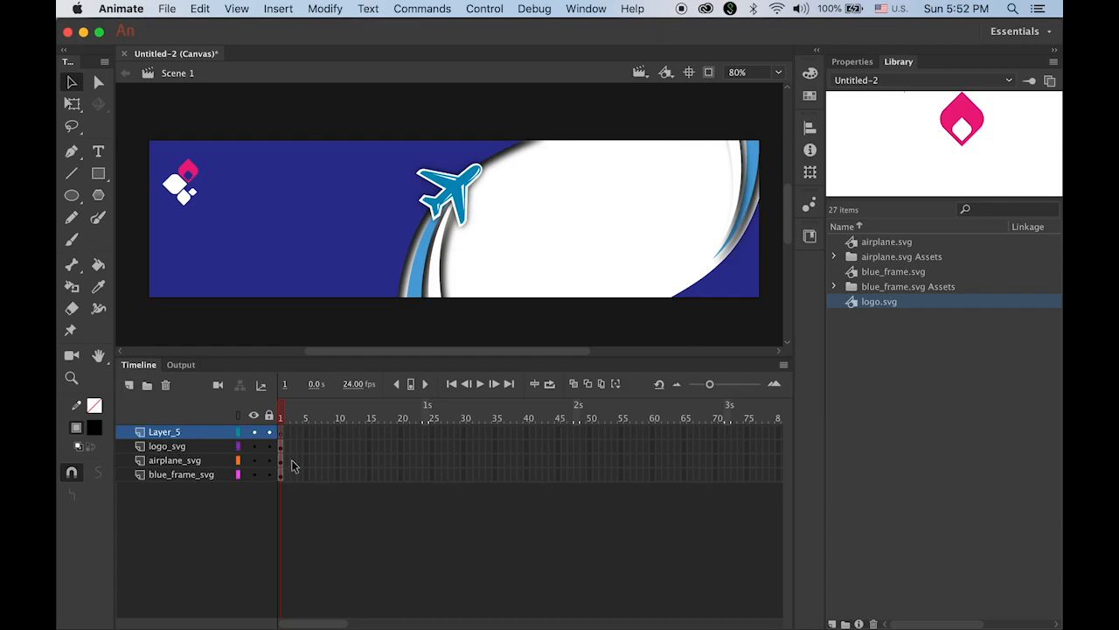
{"action": "double_click", "coordinate": [168, 432]}
{"action": "type", "text": "slogan"}
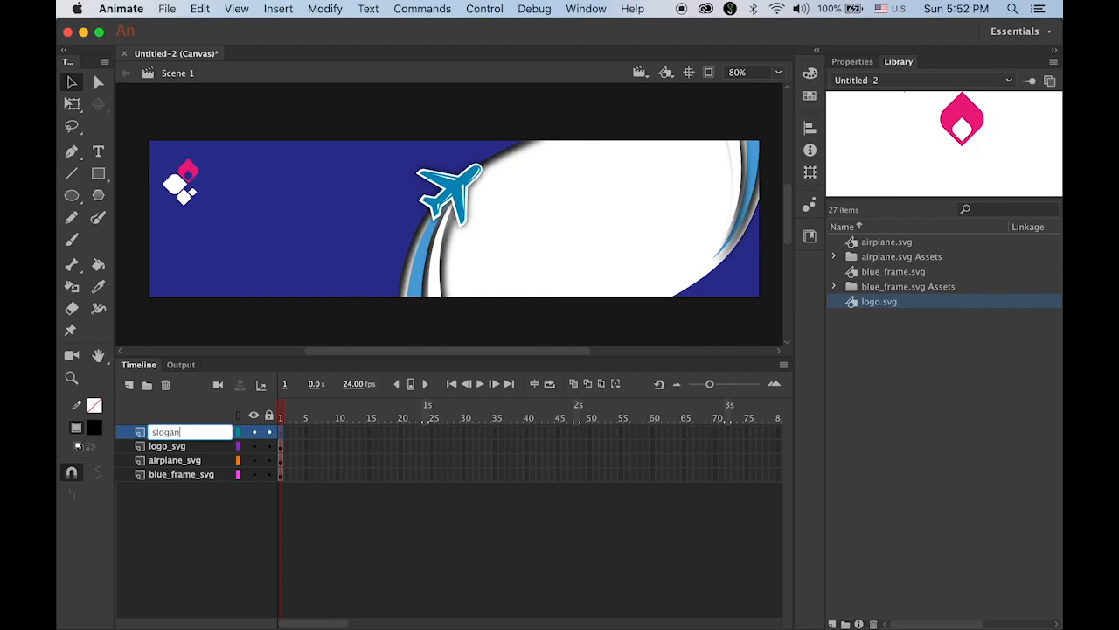
{"action": "key", "text": "Return"}
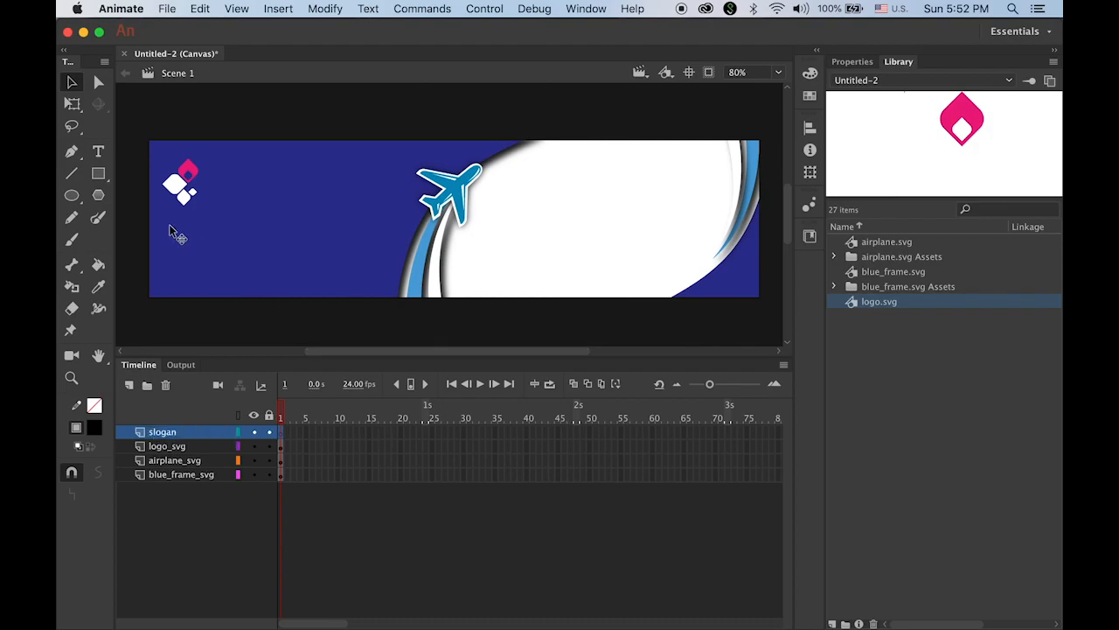
Add the text "We plan...You pack..." beside the logo on the slogan layer
{"action": "left_click", "coordinate": [98, 153]}
{"action": "left_click", "coordinate": [211, 175]}
{"action": "type", "text": "We"}
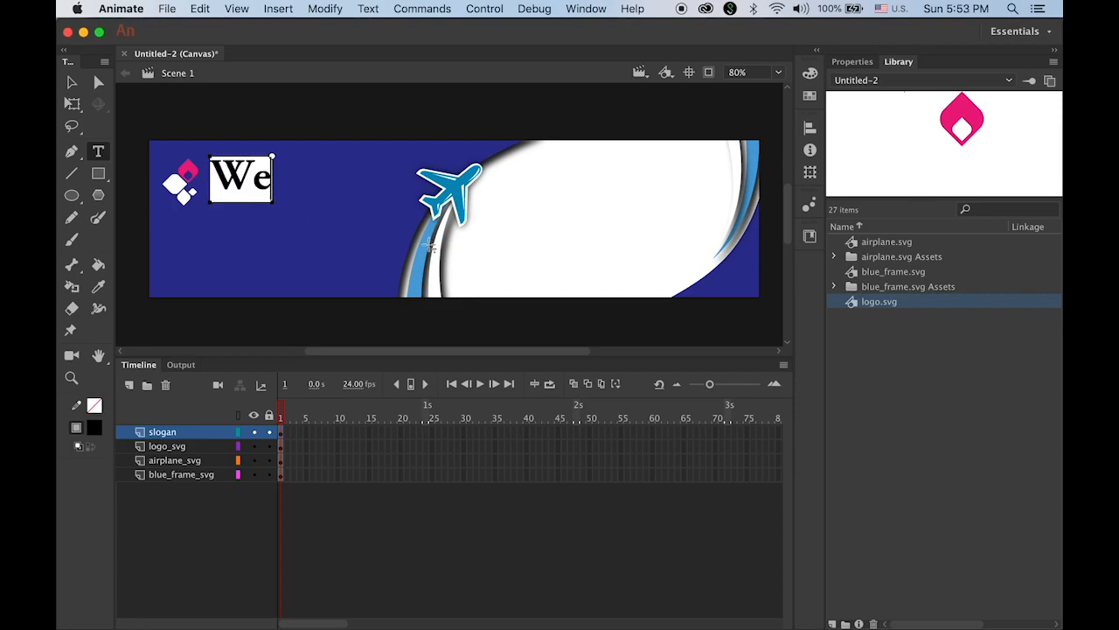
{"action": "type", "text": " pla"}
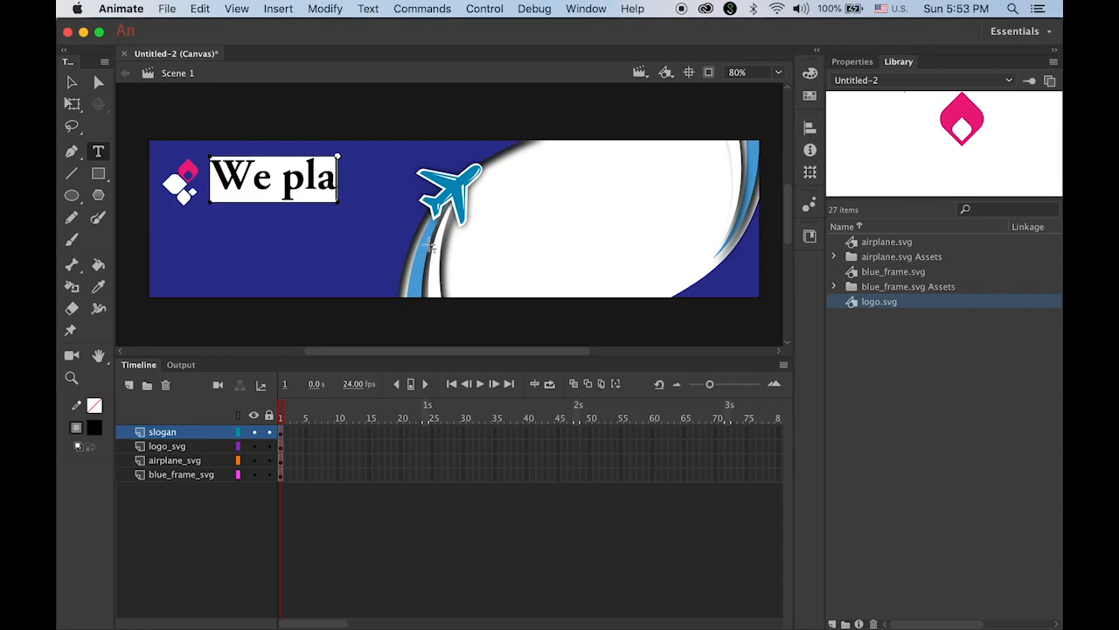
{"action": "type", "text": "n...T"}
{"action": "key", "text": "BackSpace"}
{"action": "type", "text": "You "}
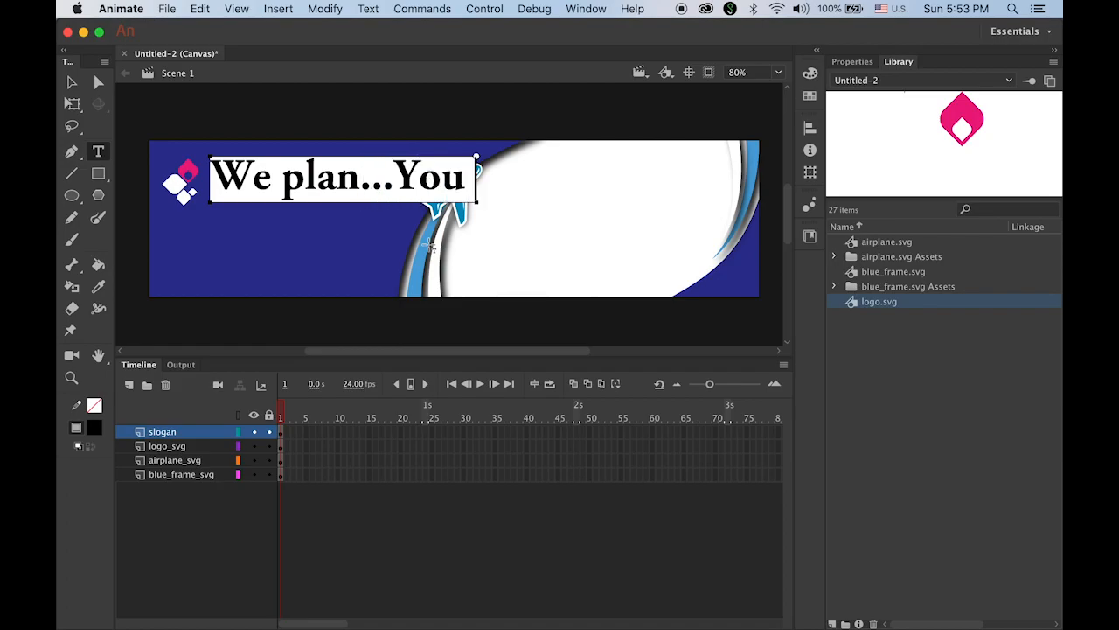
{"action": "type", "text": "pack..."}
{"action": "left_click", "coordinate": [74, 84]}
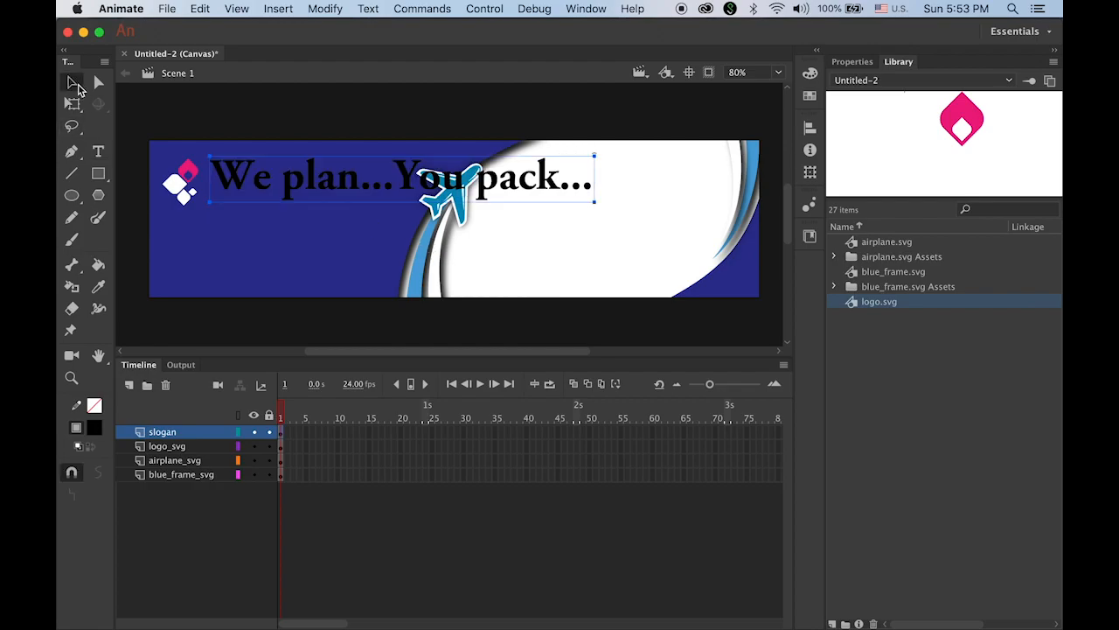
Set the slogan text's font to Helvetica and its size to 20 pt
{"action": "left_click", "coordinate": [855, 62]}
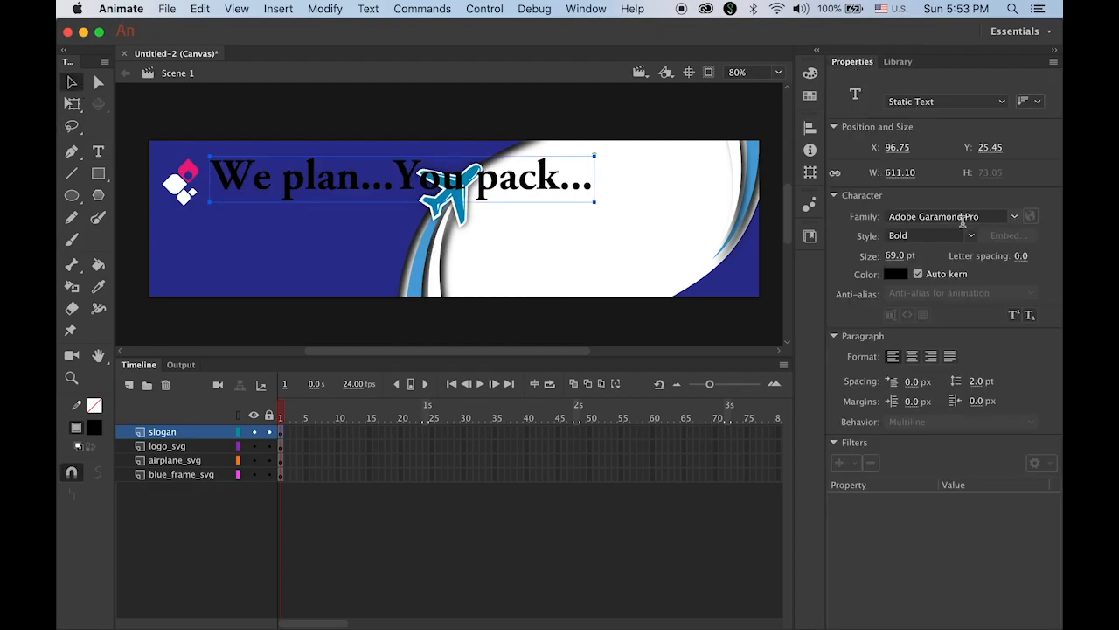
{"action": "left_click", "coordinate": [1013, 216]}
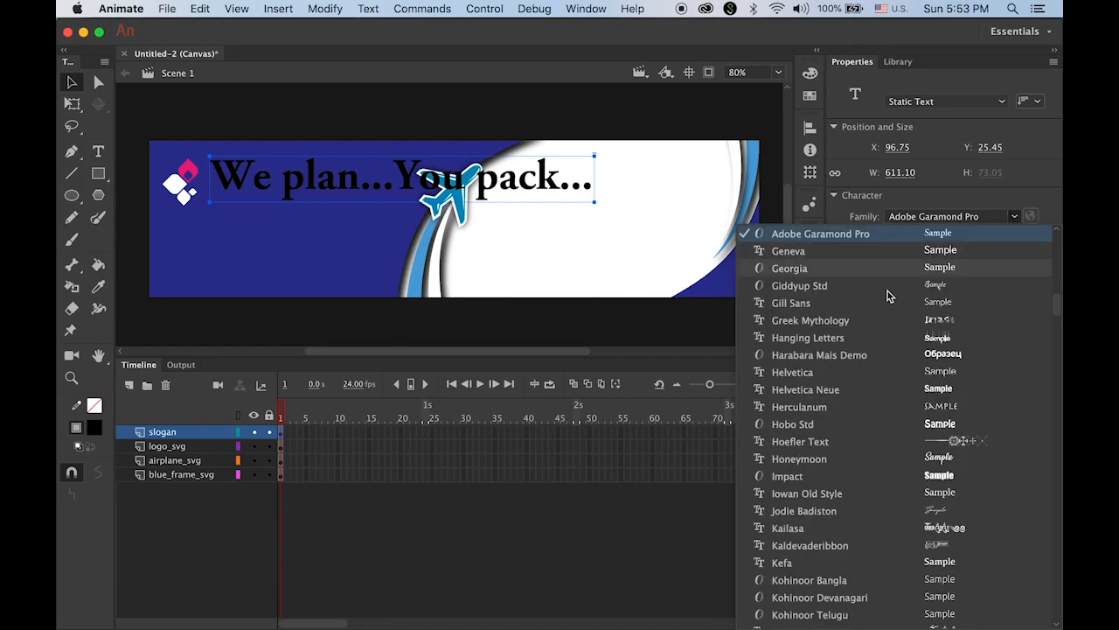
{"action": "left_click", "coordinate": [848, 374]}
{"action": "left_click_drag", "start_coordinate": [898, 253], "coordinate": [862, 258]}
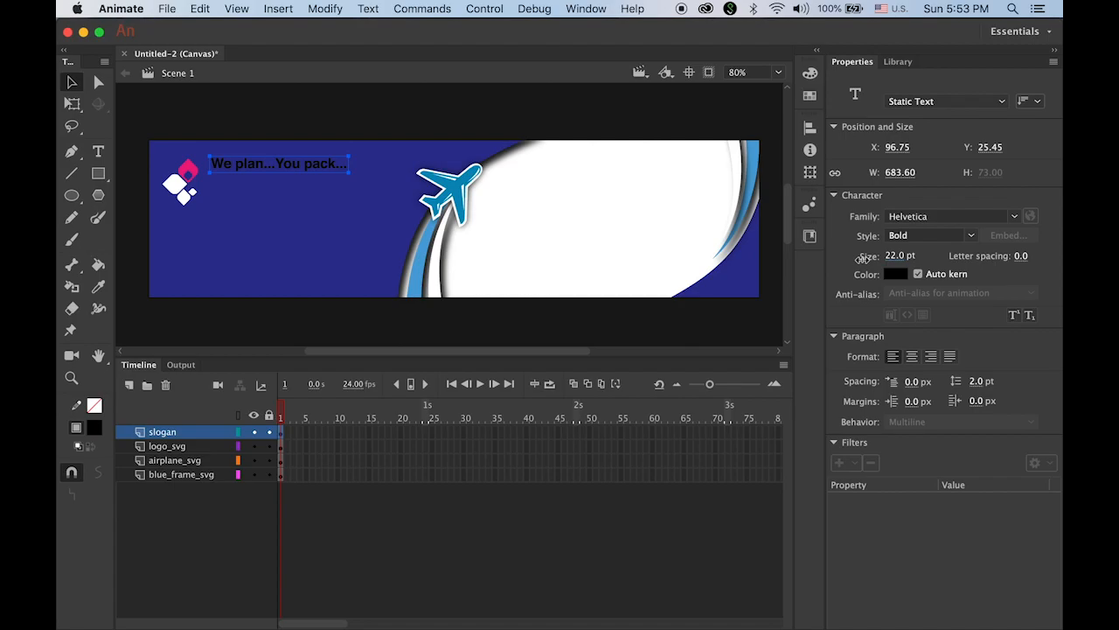
{"action": "left_click_drag", "start_coordinate": [862, 258], "coordinate": [861, 258]}
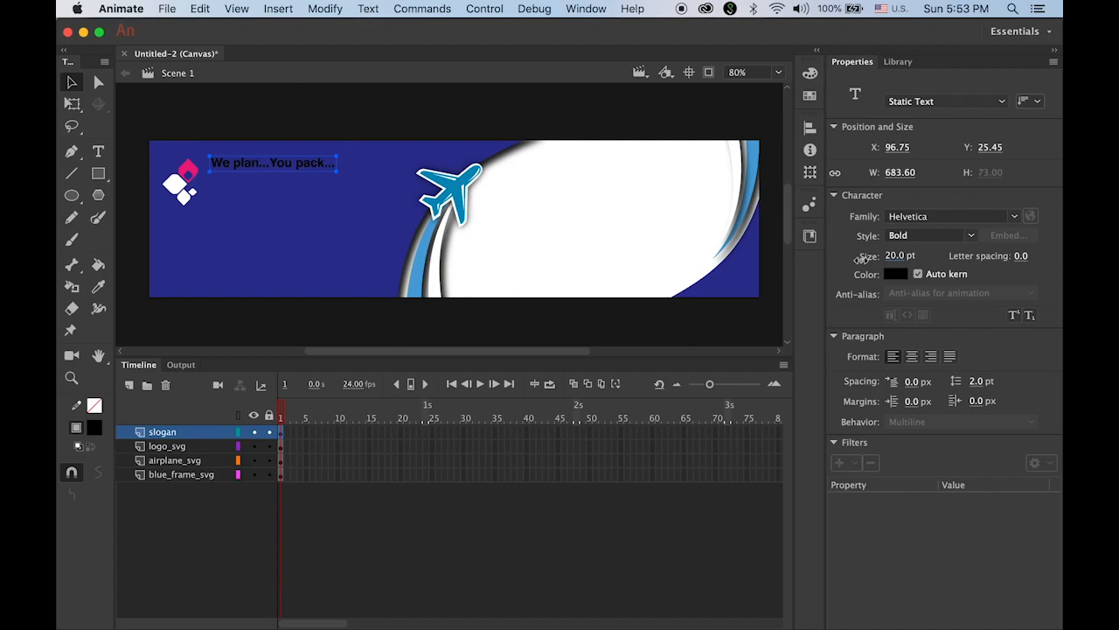
Color the slogan text white and change its font style to Regular
{"action": "left_click", "coordinate": [889, 280]}
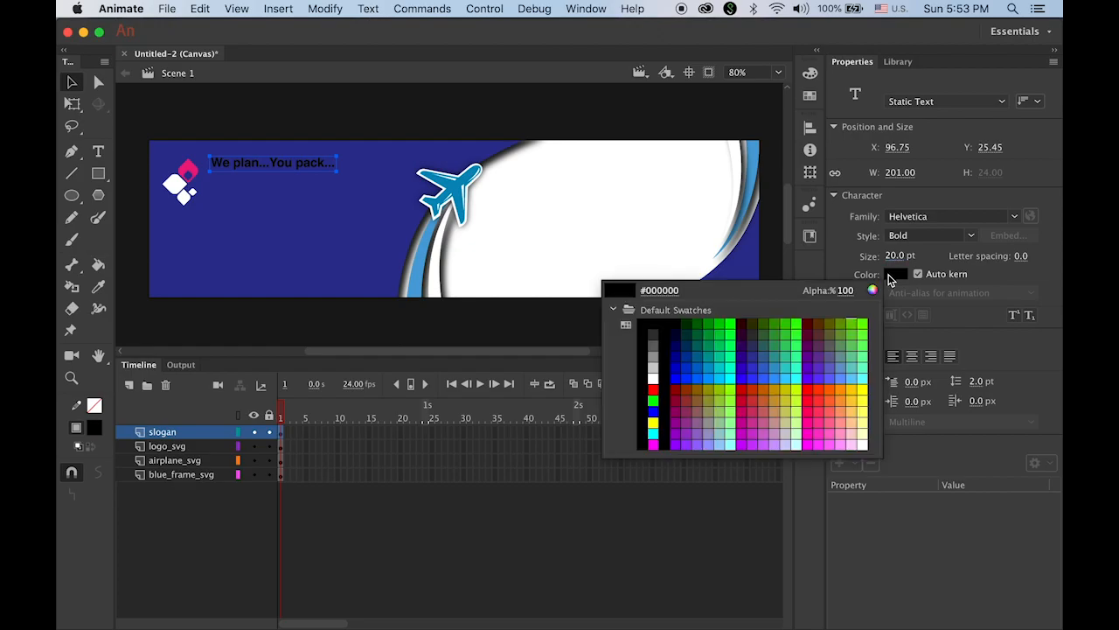
{"action": "left_click", "coordinate": [657, 383]}
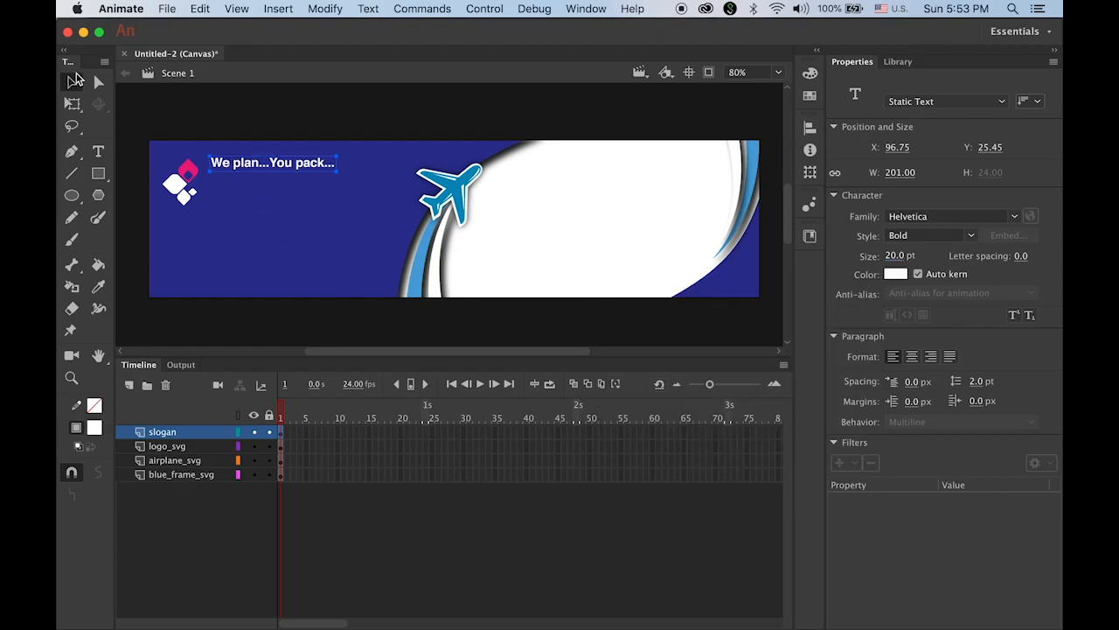
{"action": "left_click", "coordinate": [969, 238]}
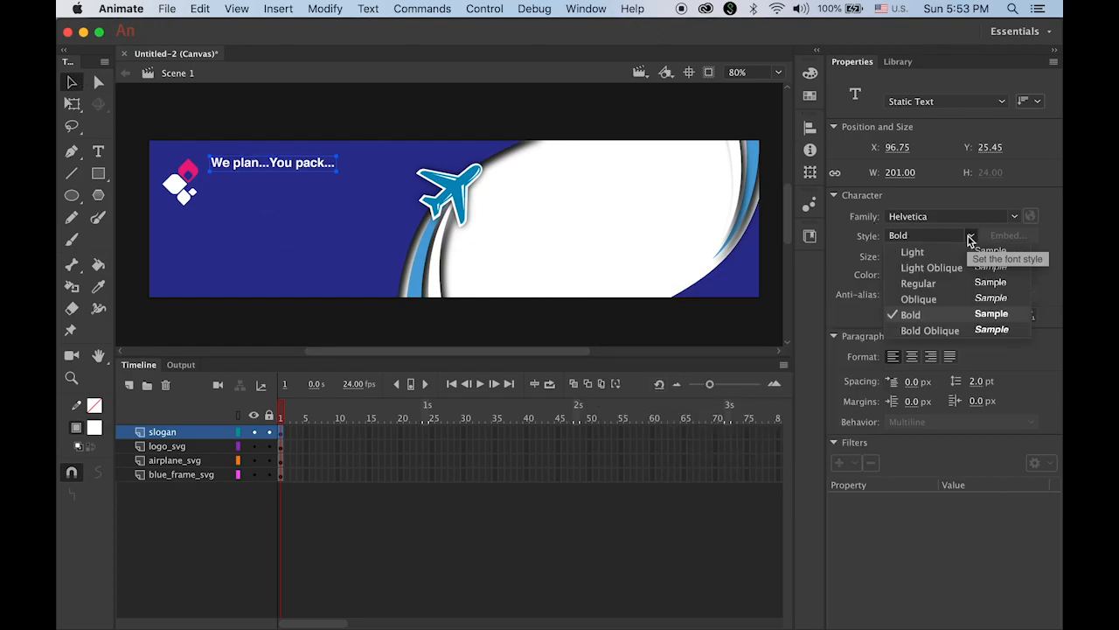
{"action": "left_click", "coordinate": [969, 282]}
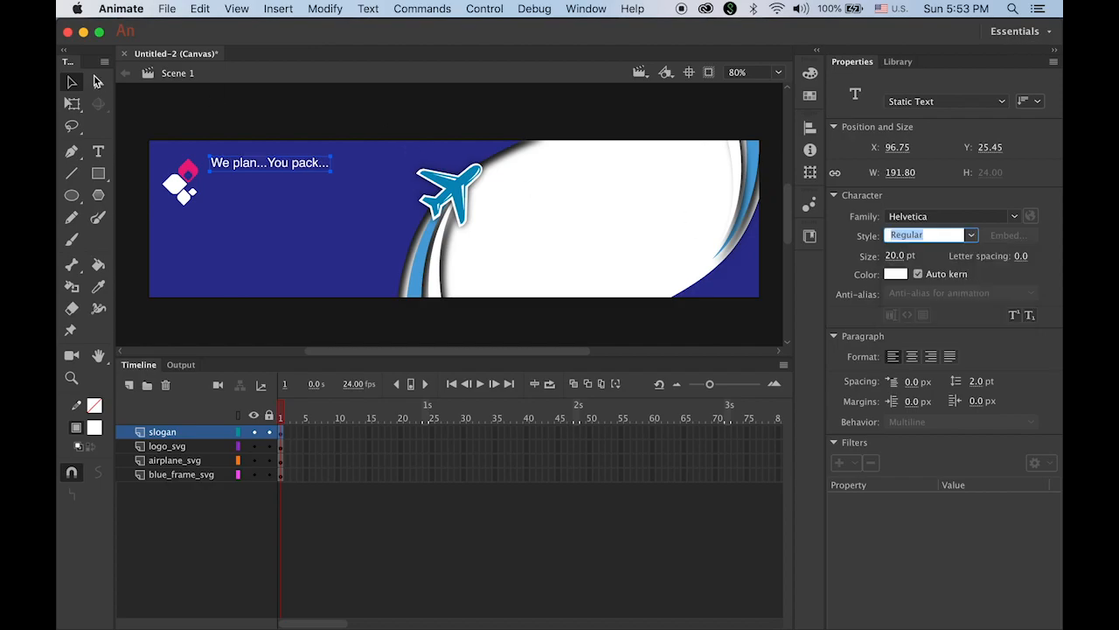
Move the slogan text right beside the logo, and nudge both together up to Y 21.50
{"action": "left_click", "coordinate": [71, 83]}
{"action": "left_click_drag", "start_coordinate": [287, 165], "coordinate": [276, 186]}
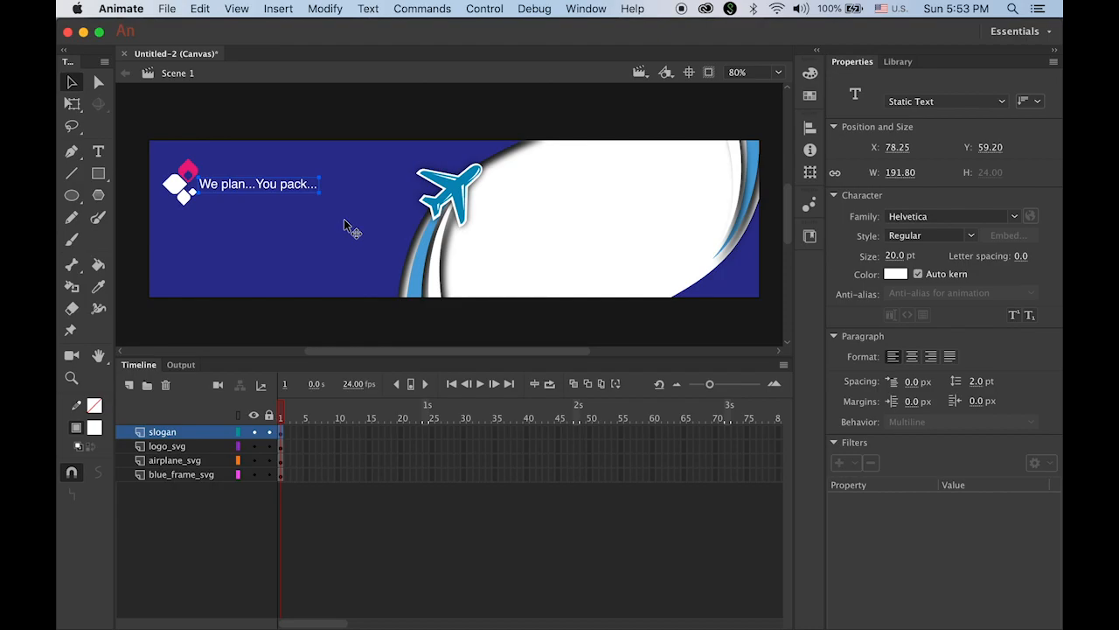
{"action": "left_click", "coordinate": [179, 188], "text": "shift"}
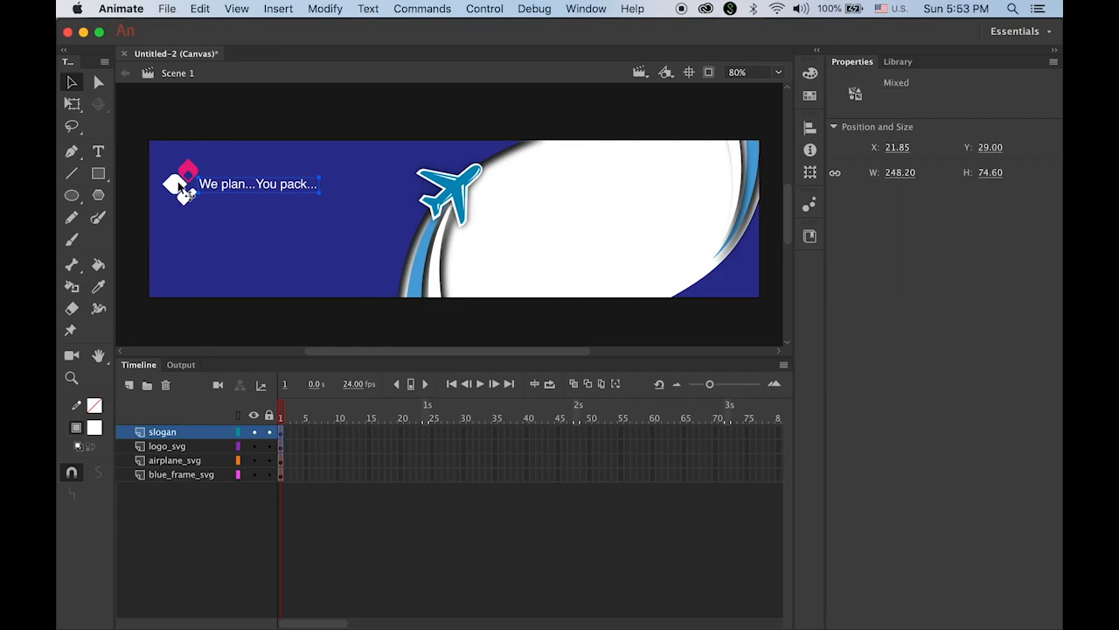
{"action": "key", "text": "Up"}
{"action": "key", "text": "Up"}
{"action": "key", "text": "Up"}
{"action": "key", "text": "Up"}
{"action": "key", "text": "Up"}
{"action": "key", "text": "Up"}
{"action": "key", "text": "Up"}
{"action": "key", "text": "Up"}
{"action": "key", "text": "Up"}
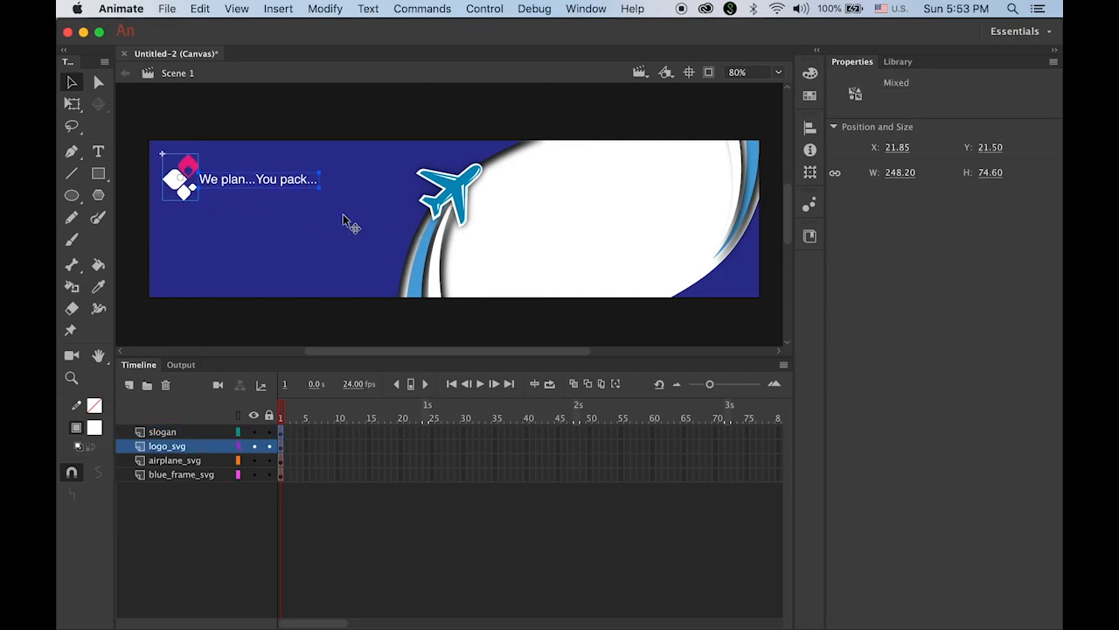
{"action": "left_click", "coordinate": [332, 127]}
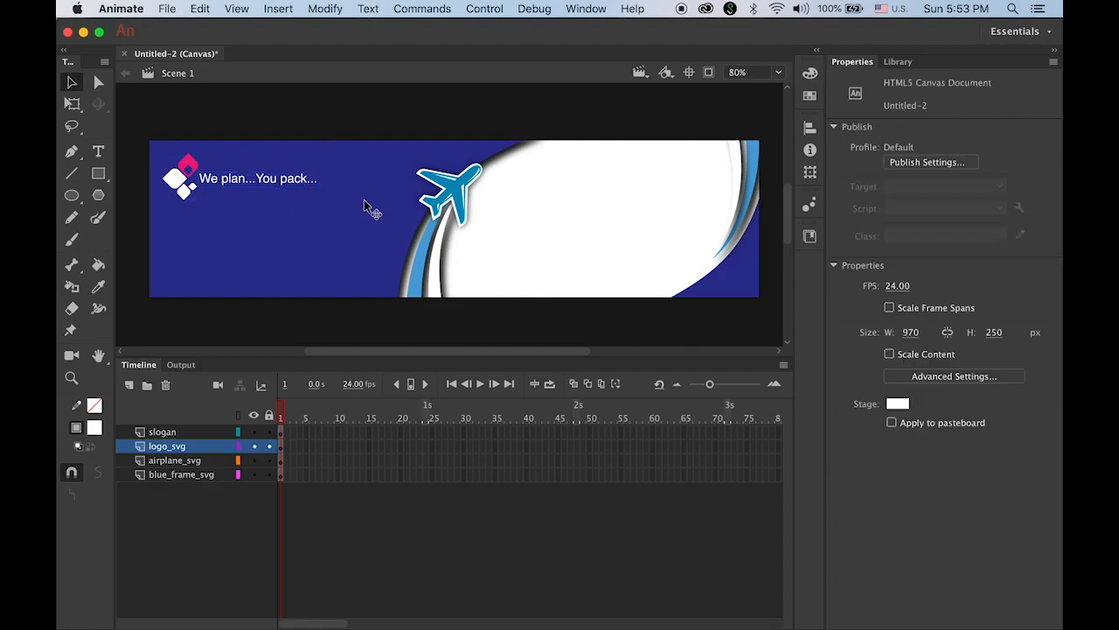
Add a layer above the slogan layer and place the text "ENJOY of" on it just below the slogan
{"action": "left_click", "coordinate": [175, 434]}
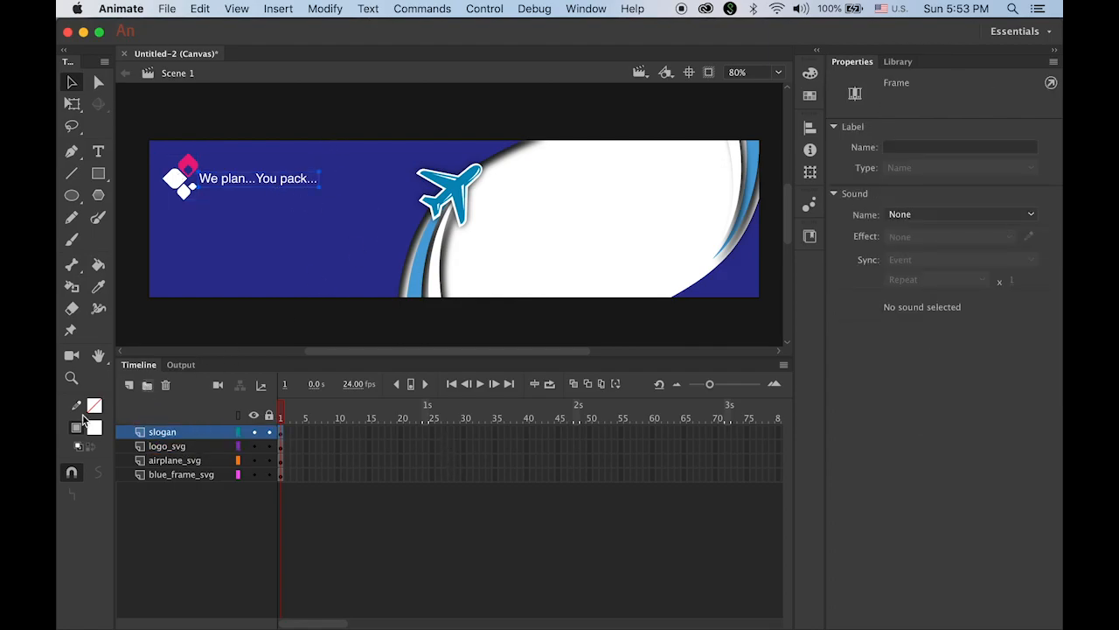
{"action": "left_click", "coordinate": [128, 385]}
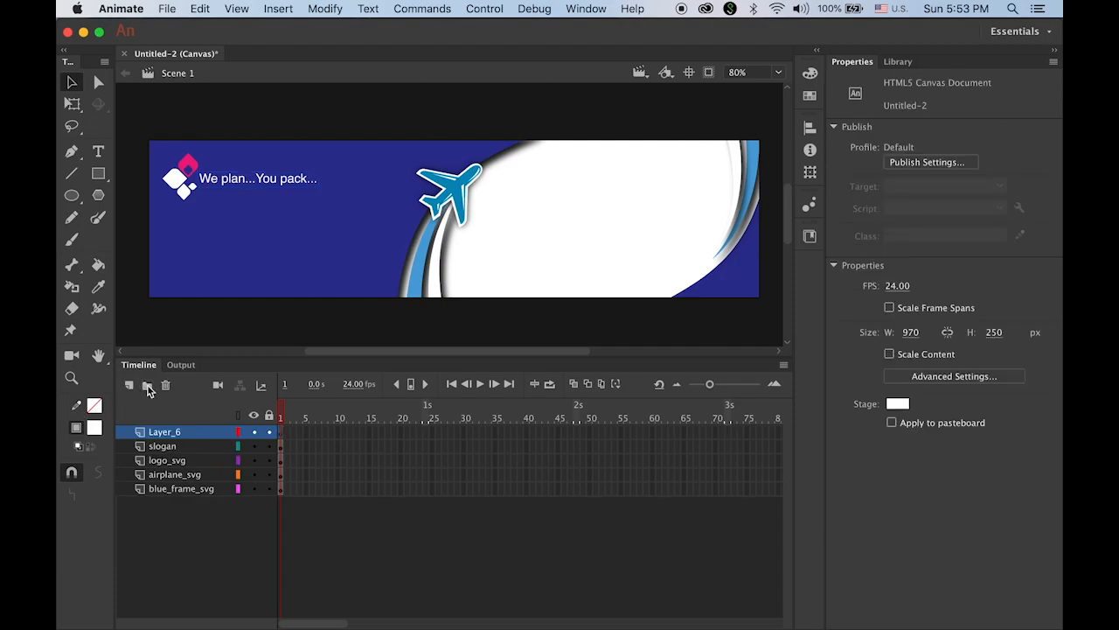
{"action": "left_click", "coordinate": [97, 151]}
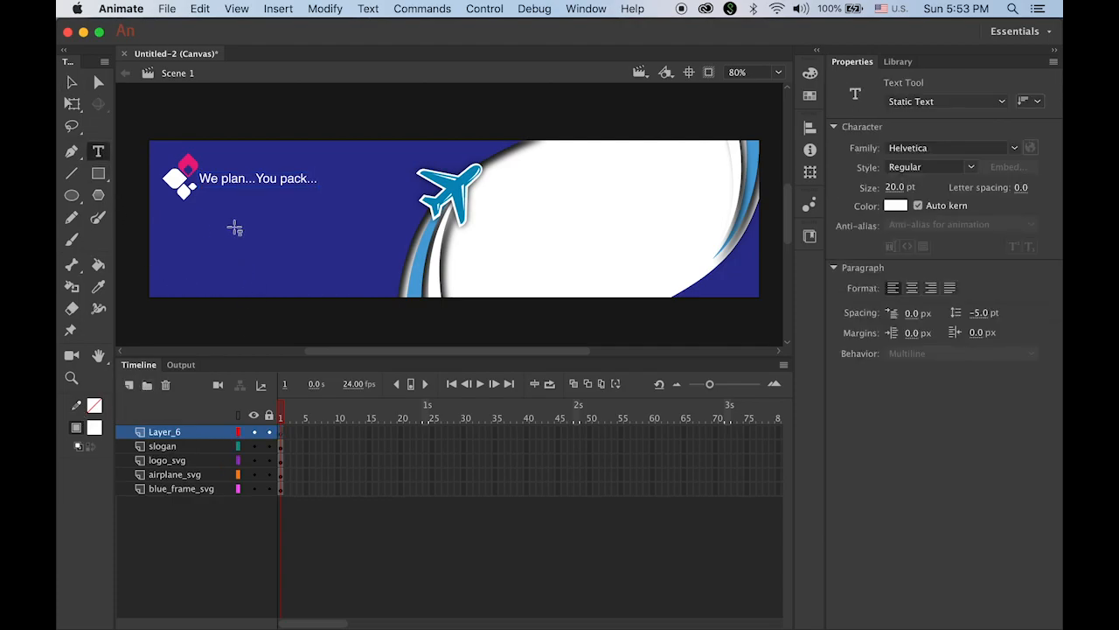
{"action": "left_click", "coordinate": [282, 431]}
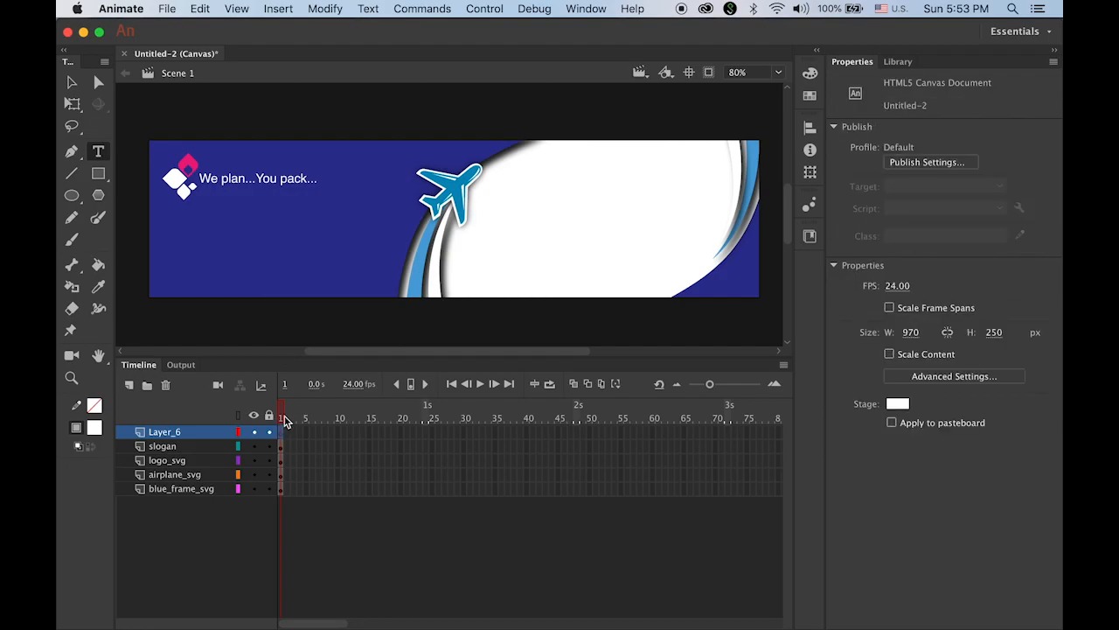
{"action": "left_click", "coordinate": [211, 221]}
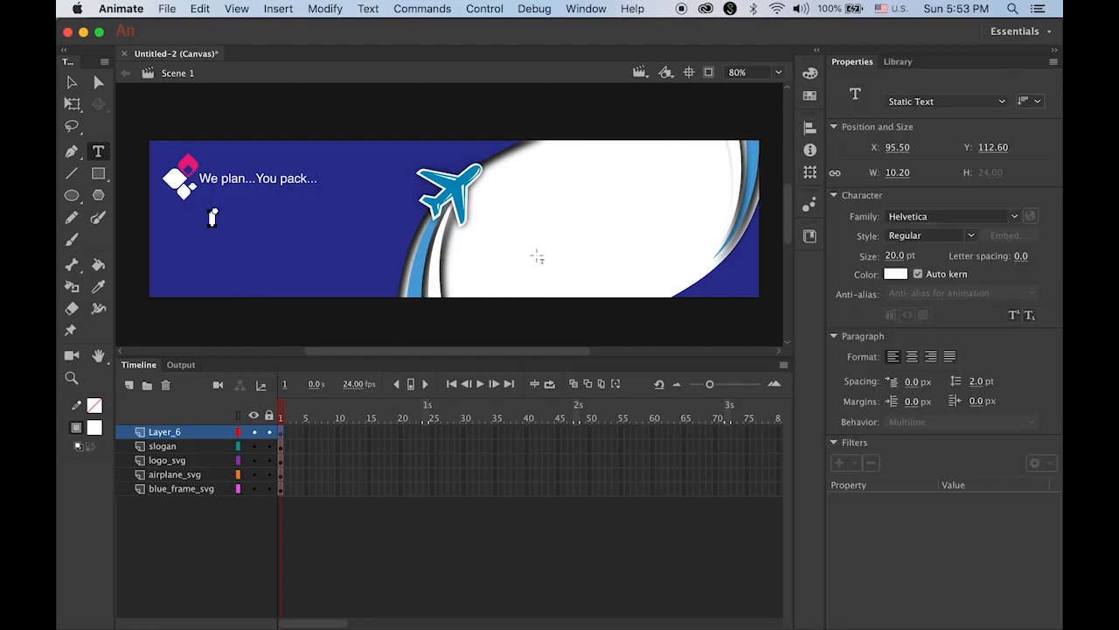
{"action": "type", "text": "ENJOY of"}
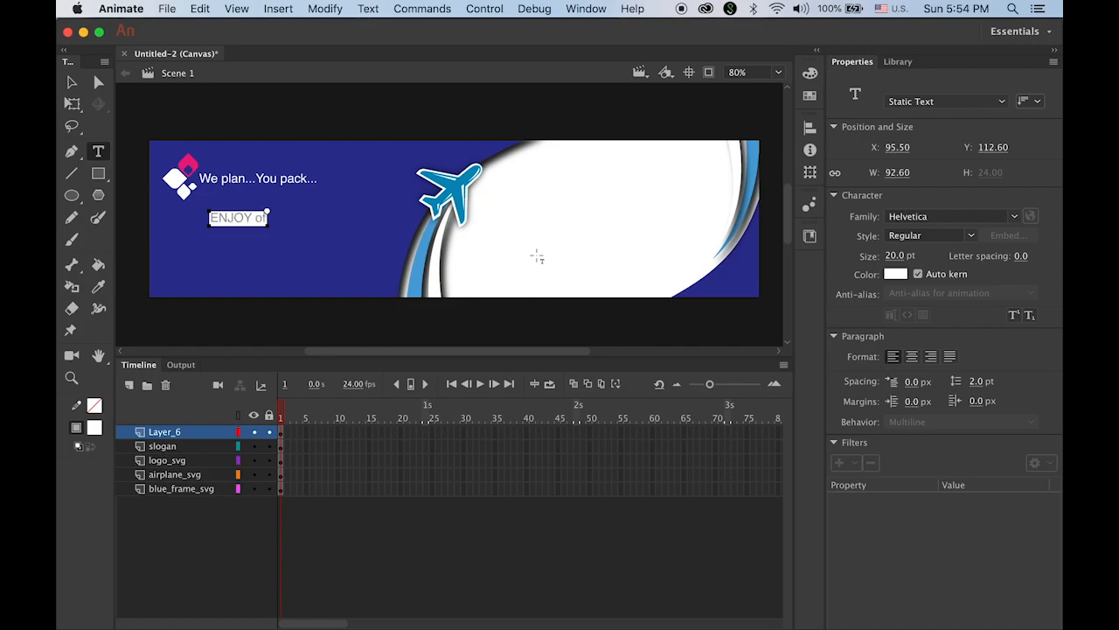
{"action": "left_click", "coordinate": [71, 81]}
{"action": "left_click_drag", "start_coordinate": [249, 219], "coordinate": [245, 200]}
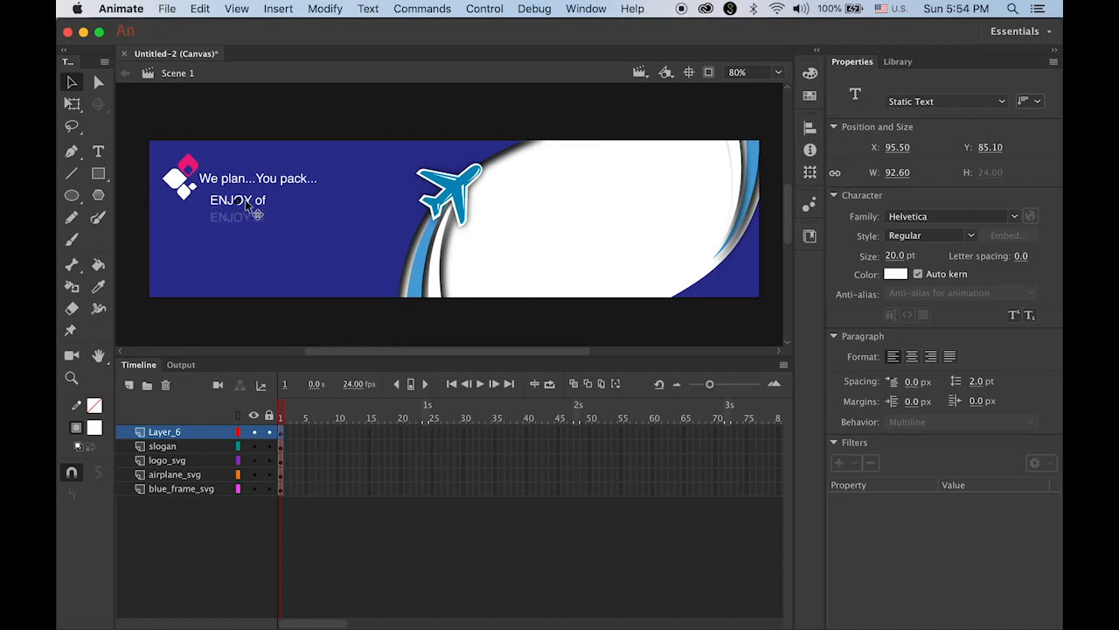
Format the "ENJOY of" text in Adobe Garamond Pro Bold at 59 pt
{"action": "left_click", "coordinate": [1014, 218]}
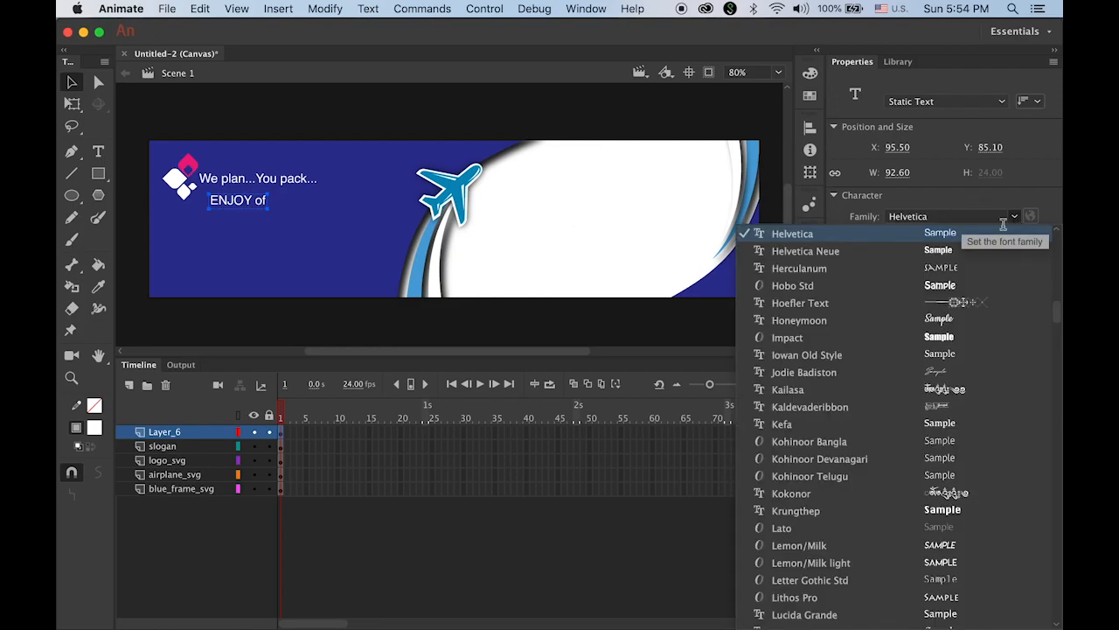
{"action": "scroll", "coordinate": [946, 339], "scroll_direction": "up", "scroll_amount": 6}
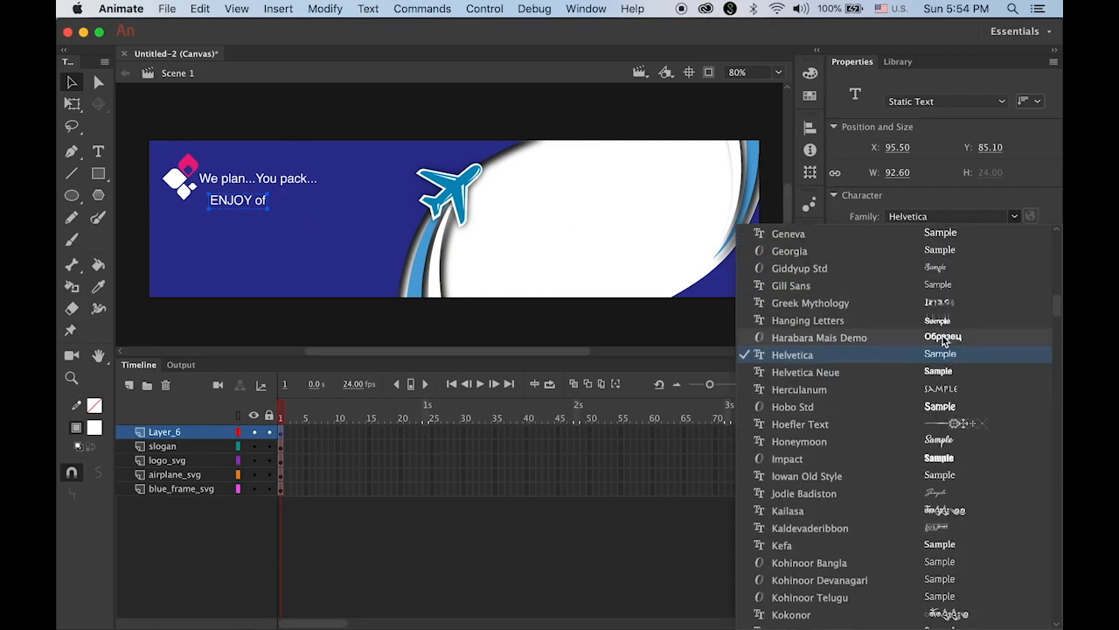
{"action": "left_click", "coordinate": [875, 304]}
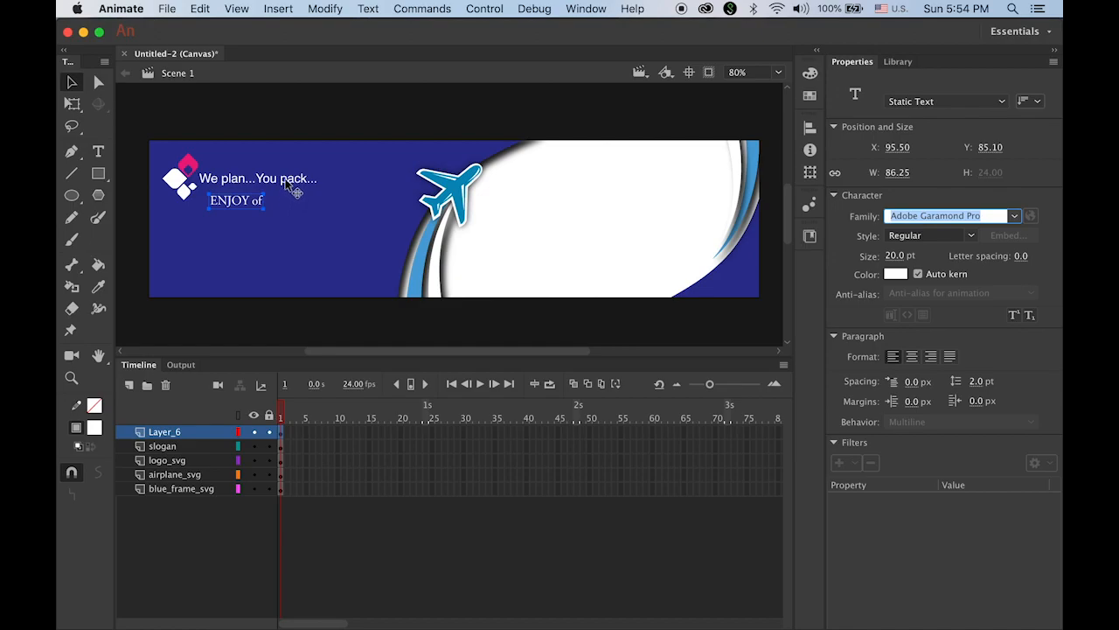
{"action": "left_click_drag", "start_coordinate": [894, 256], "coordinate": [929, 259]}
{"action": "left_click", "coordinate": [971, 240]}
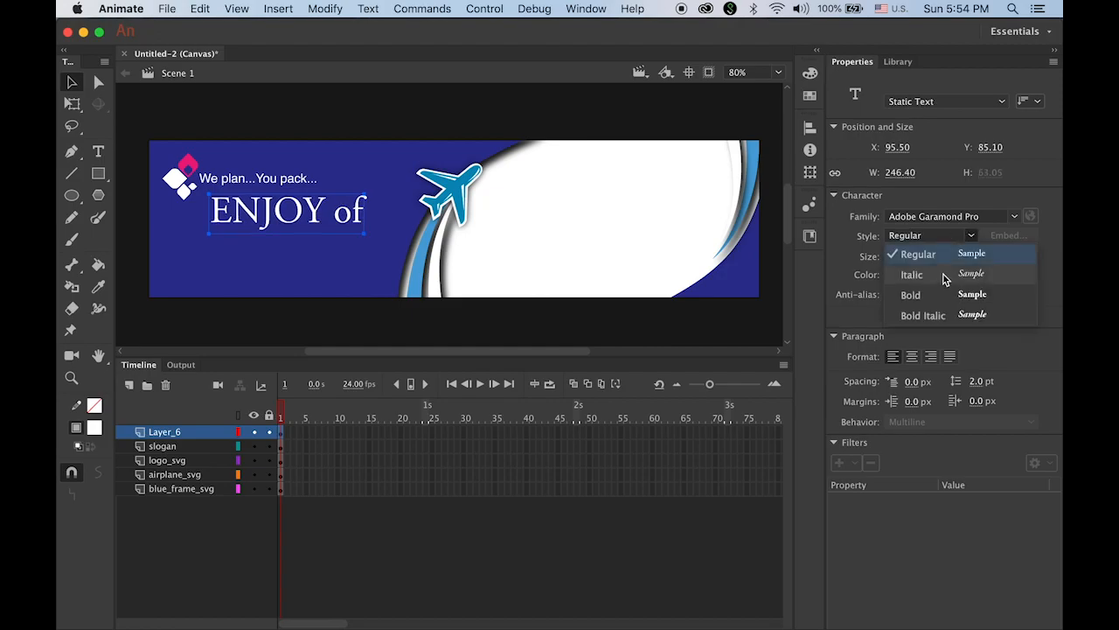
{"action": "left_click", "coordinate": [940, 294]}
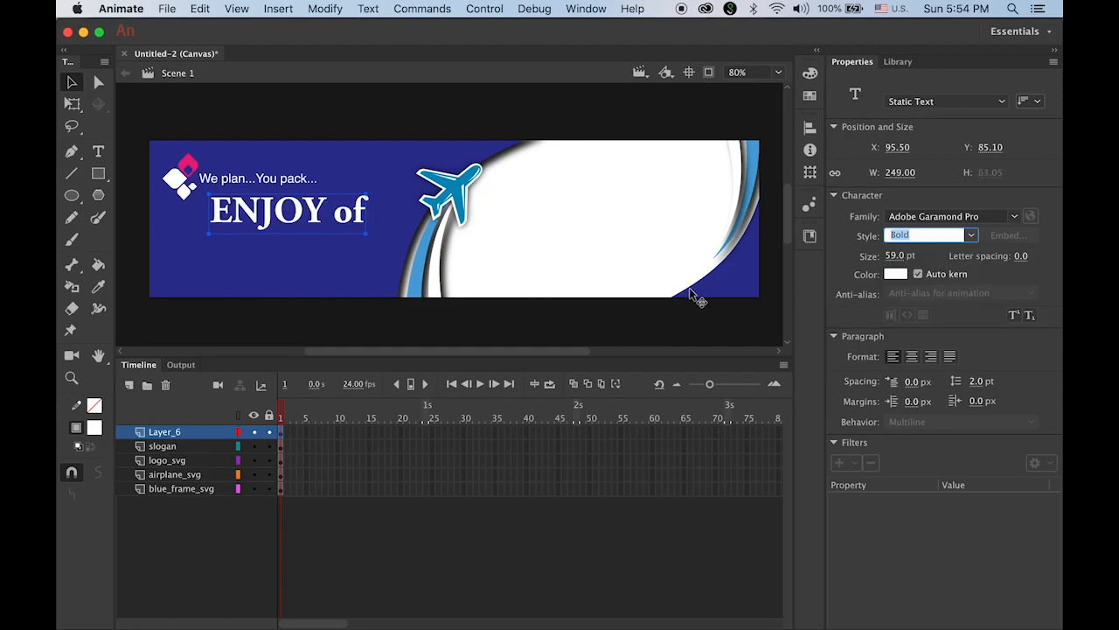
Color the "ENJOY of" text orange and shift it up closer to the slogan, to about Y 78
{"action": "left_click", "coordinate": [894, 276]}
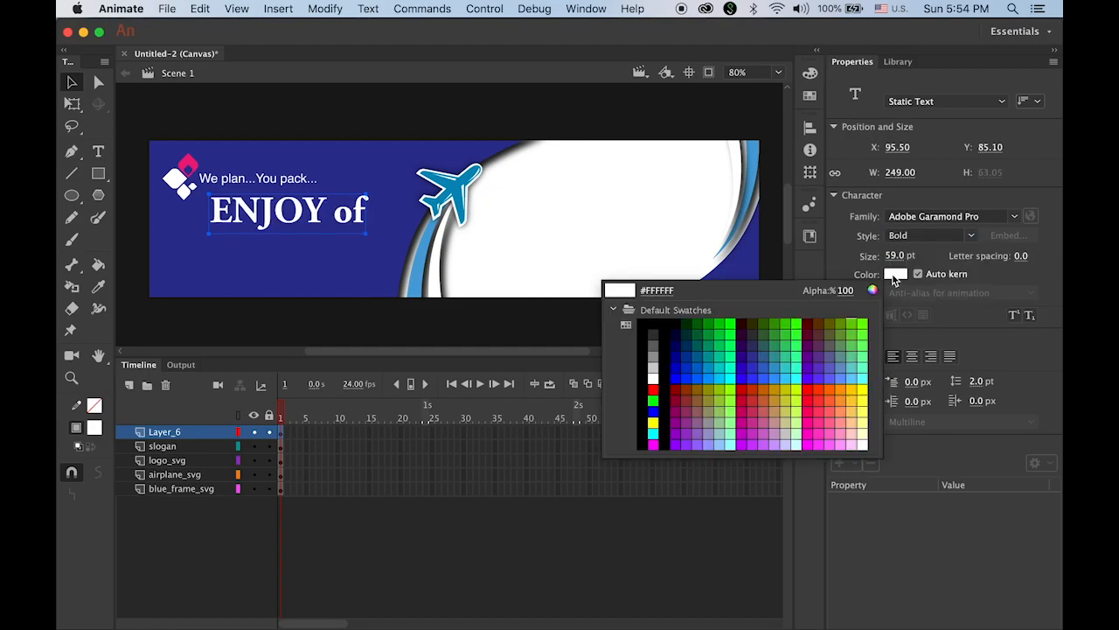
{"action": "left_click", "coordinate": [846, 387]}
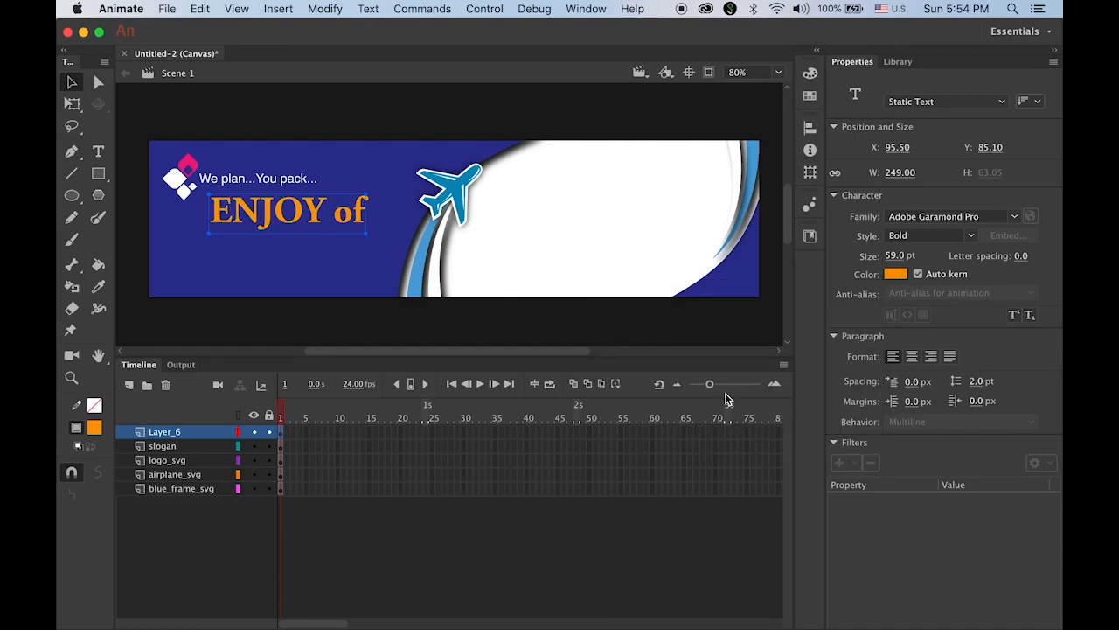
{"action": "left_click_drag", "start_coordinate": [263, 214], "coordinate": [259, 208]}
{"action": "key", "text": "Down"}
{"action": "key", "text": "Down"}
{"action": "key", "text": "Down"}
{"action": "key", "text": "Down"}
{"action": "key", "text": "Down"}
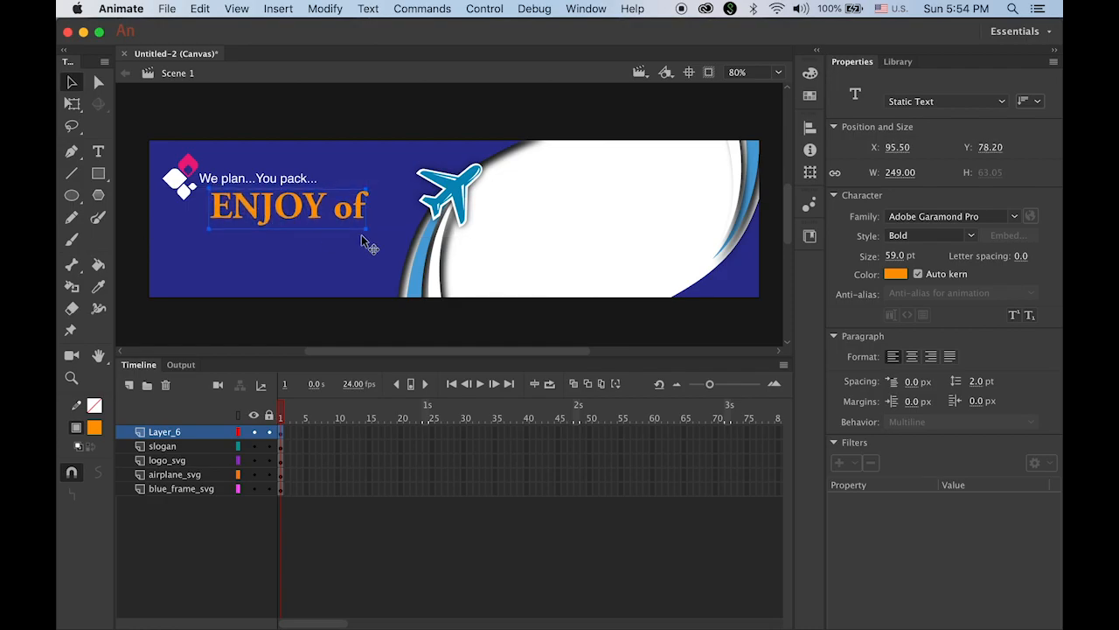
Rename the layer holding the "ENJOY of" text as "enjoy"
{"action": "double_click", "coordinate": [165, 432]}
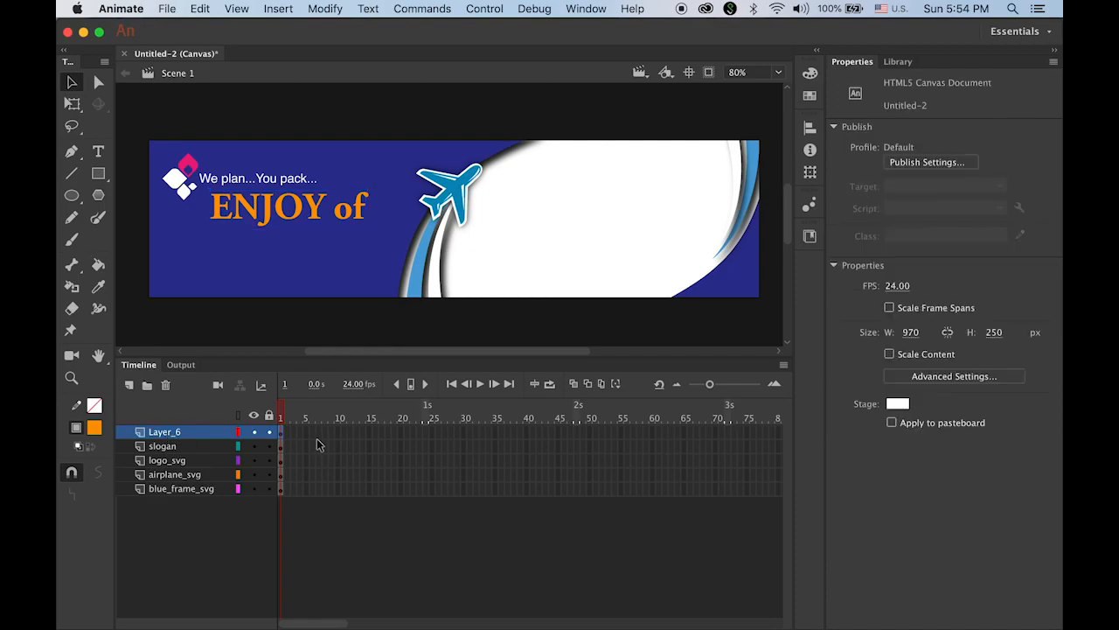
{"action": "type", "text": "enjoy"}
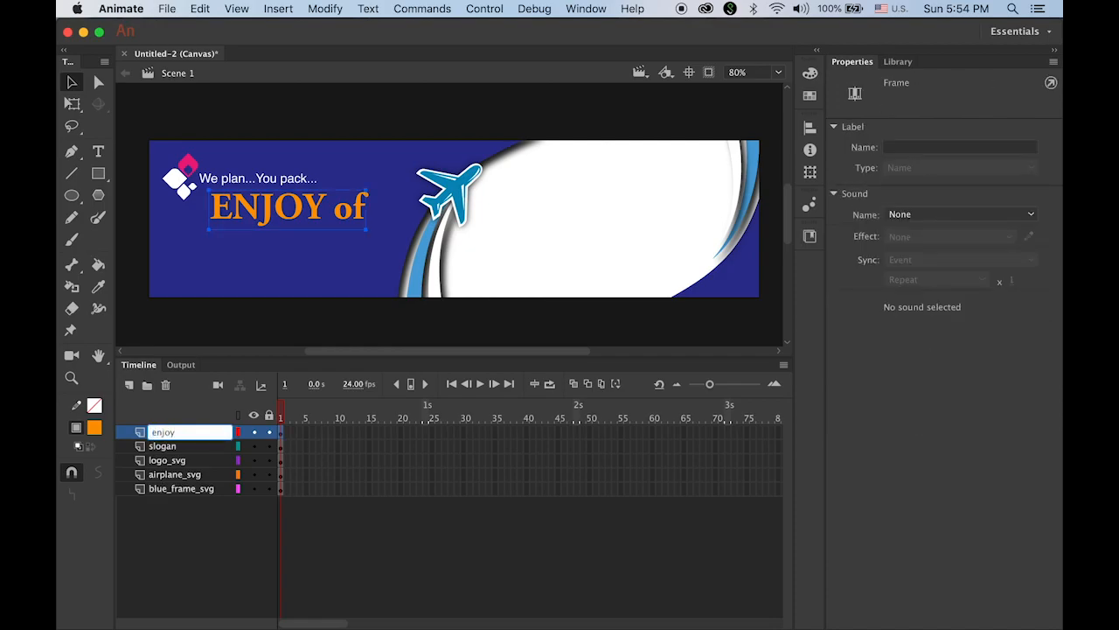
{"action": "key", "text": "Return"}
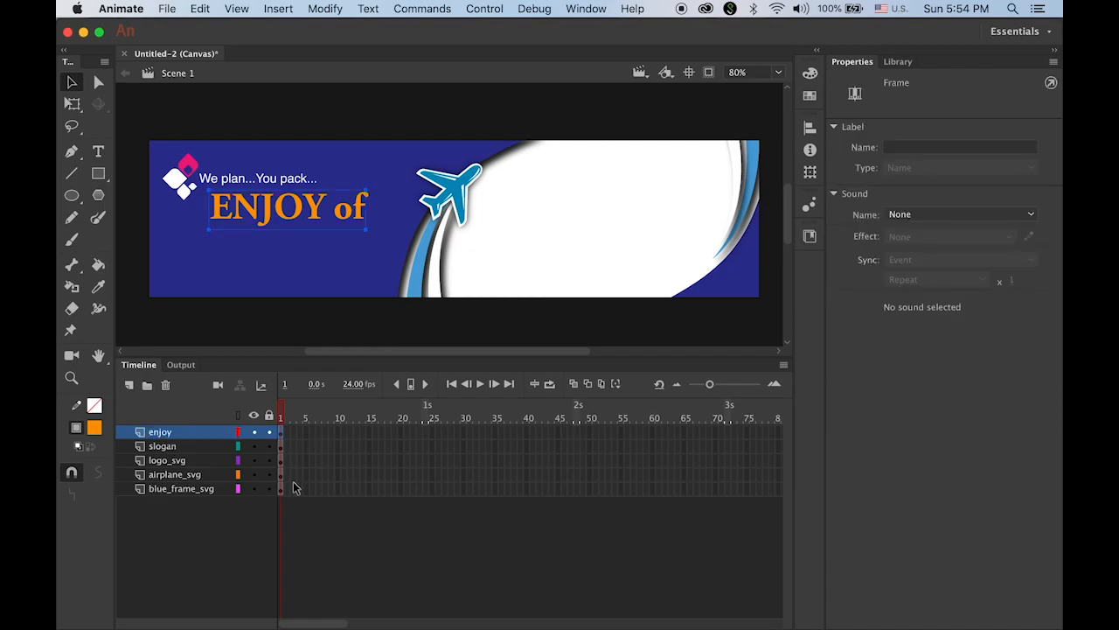
Add a layer above enjoy with the text "TRAVEL", and position it below "ENJOY of" at about X 202, Y 130
{"action": "left_click", "coordinate": [130, 386]}
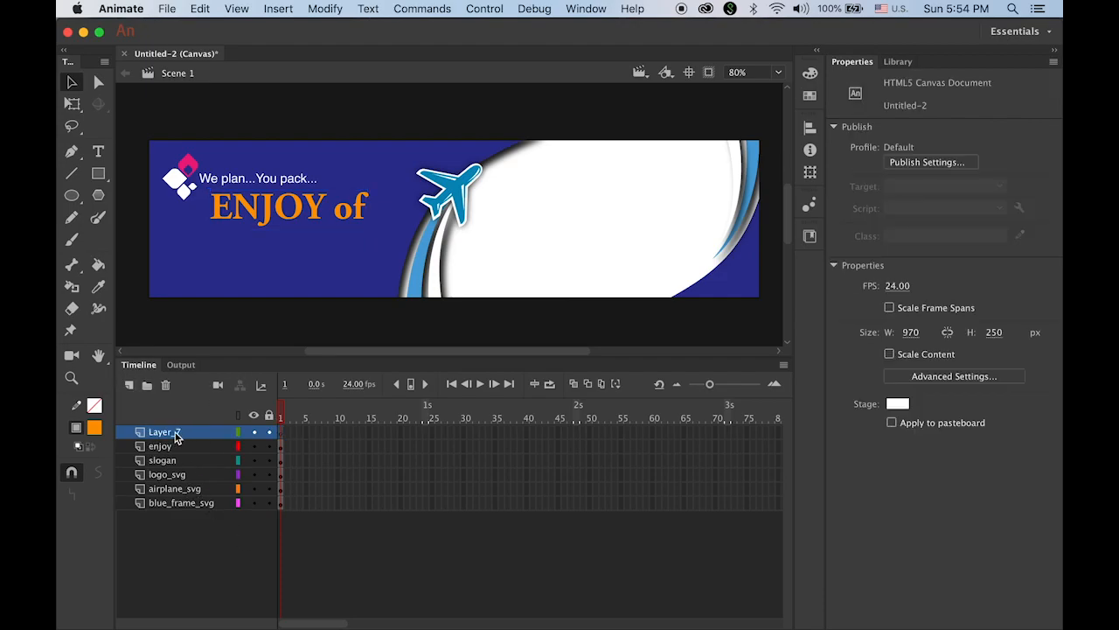
{"action": "left_click", "coordinate": [97, 152]}
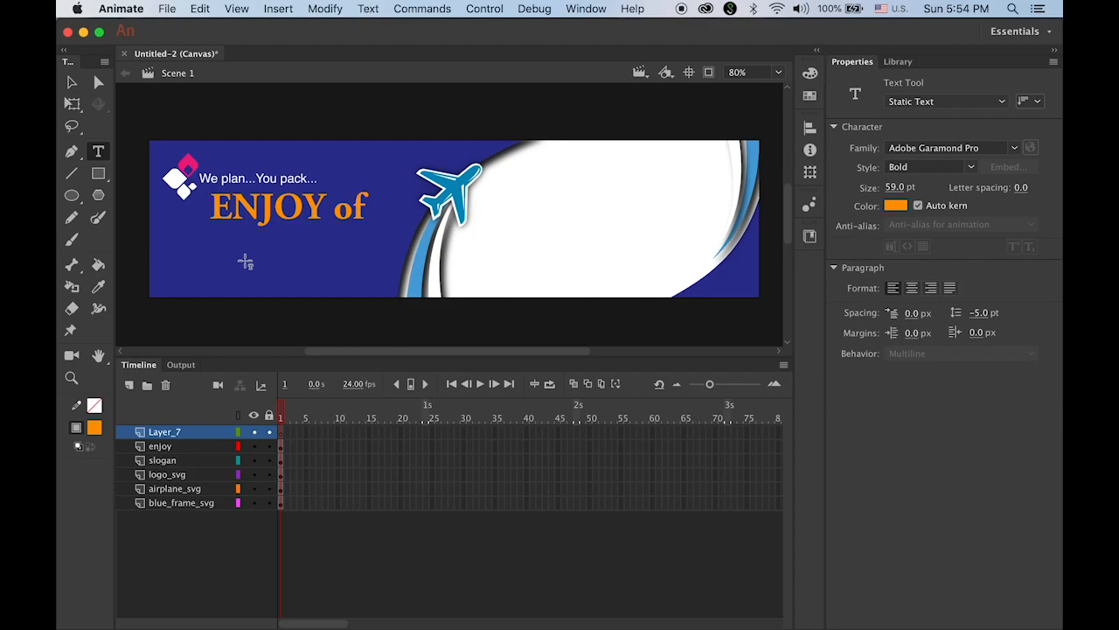
{"action": "left_click", "coordinate": [244, 261]}
{"action": "type", "text": "TRAVEL"}
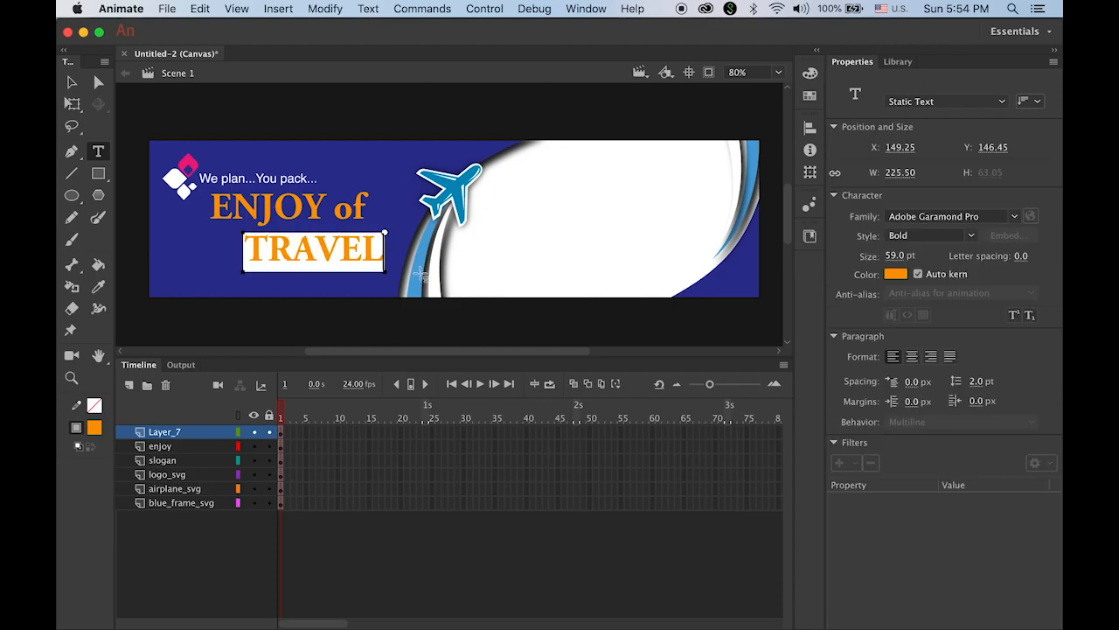
{"action": "left_click", "coordinate": [72, 81]}
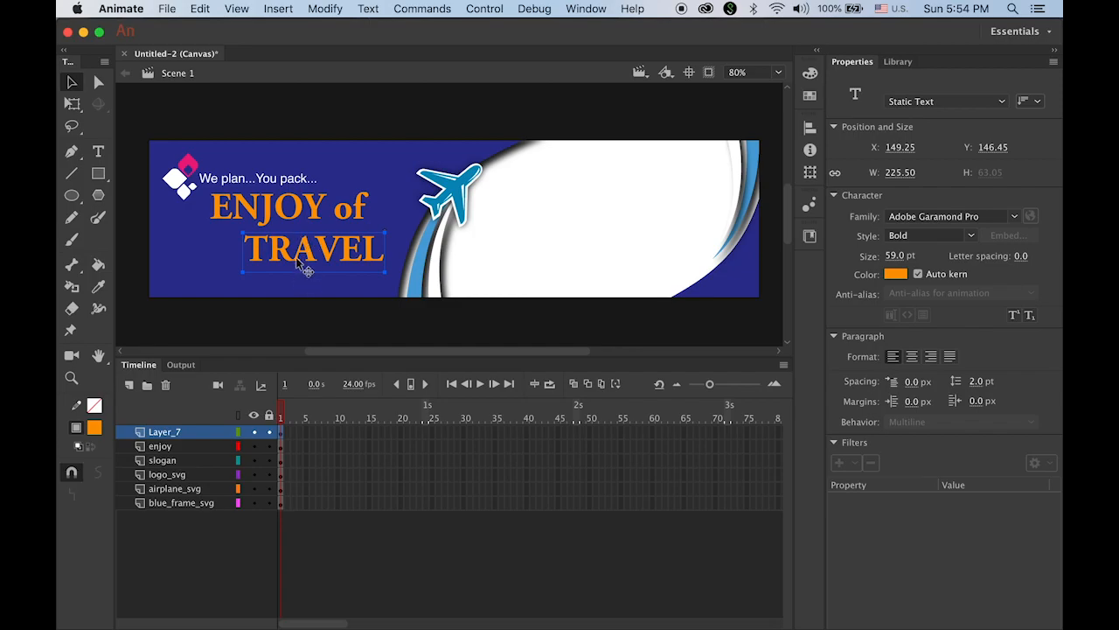
{"action": "left_click_drag", "start_coordinate": [298, 252], "coordinate": [339, 246]}
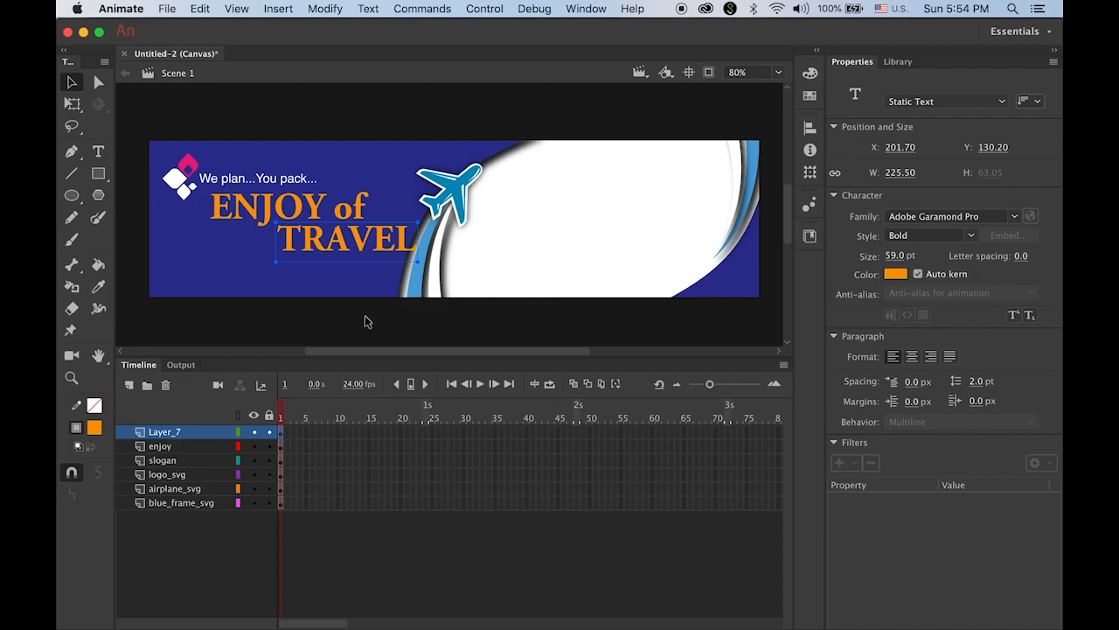
Shift the "ENJOY of" and "TRAVEL" texts together to the left, to about X 75.5
{"action": "left_click", "coordinate": [271, 211], "text": "shift"}
{"action": "key", "text": "Left"}
{"action": "key", "text": "Left"}
{"action": "key", "text": "Left"}
{"action": "key", "text": "Left"}
{"action": "key", "text": "Left"}
{"action": "key", "text": "Left"}
{"action": "key", "text": "Left"}
{"action": "key", "text": "Left"}
{"action": "key", "text": "Left"}
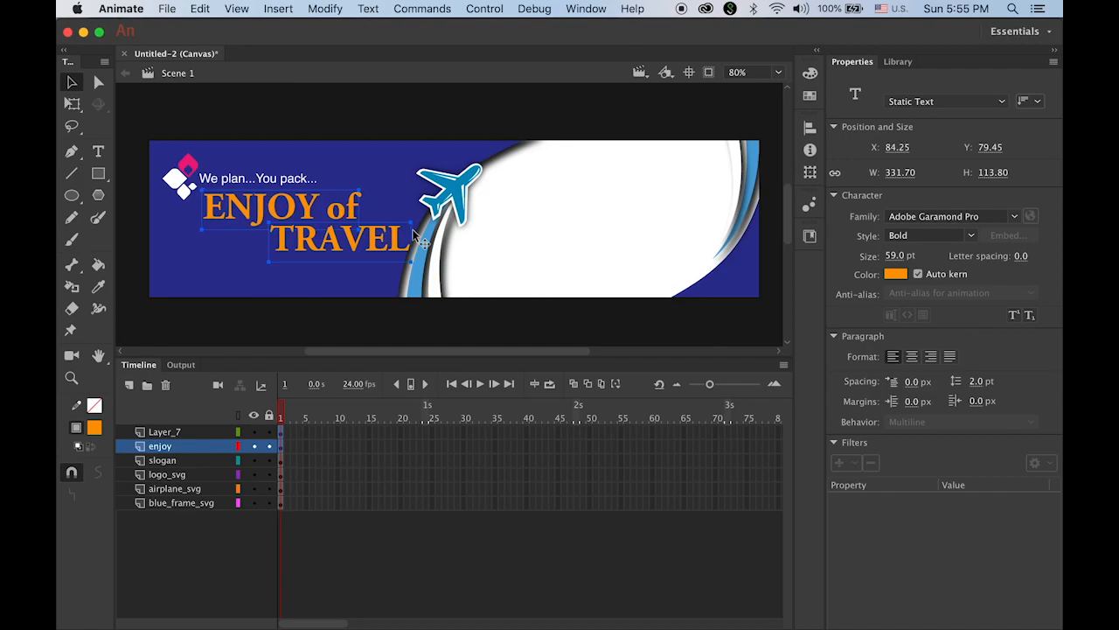
{"action": "key", "text": "Left"}
{"action": "key", "text": "Left"}
{"action": "key", "text": "Left"}
{"action": "key", "text": "Left"}
{"action": "key", "text": "Left"}
{"action": "key", "text": "Left"}
{"action": "key", "text": "Left"}
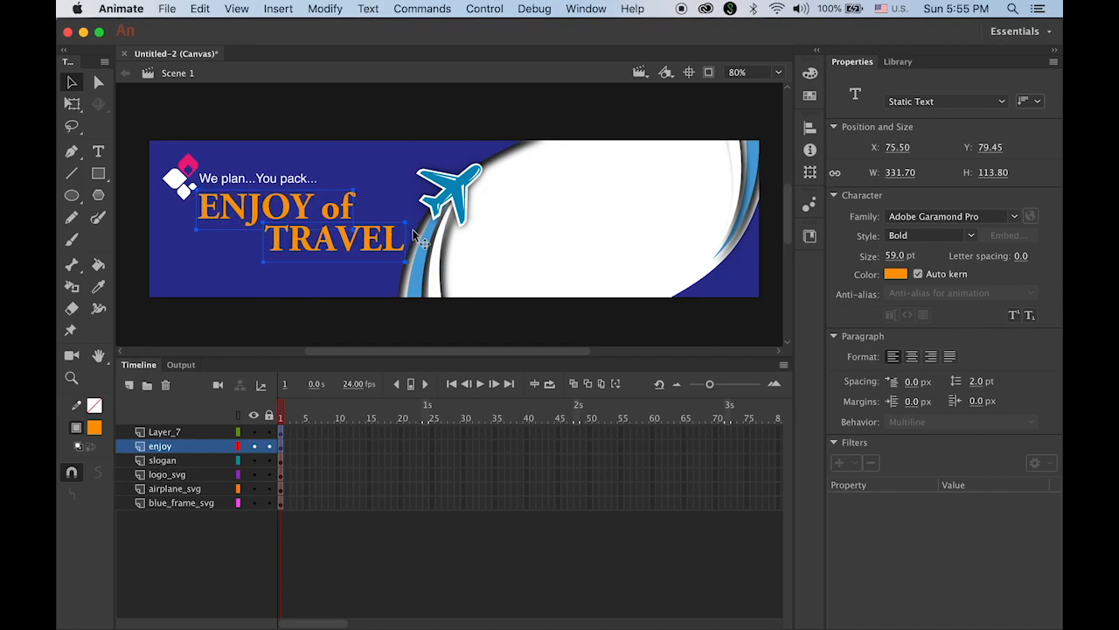
{"action": "left_click", "coordinate": [331, 332]}
Set the font size of both headline texts, "ENJOY of" and "TRAVEL", to 60 pt
{"action": "left_click", "coordinate": [306, 251]}
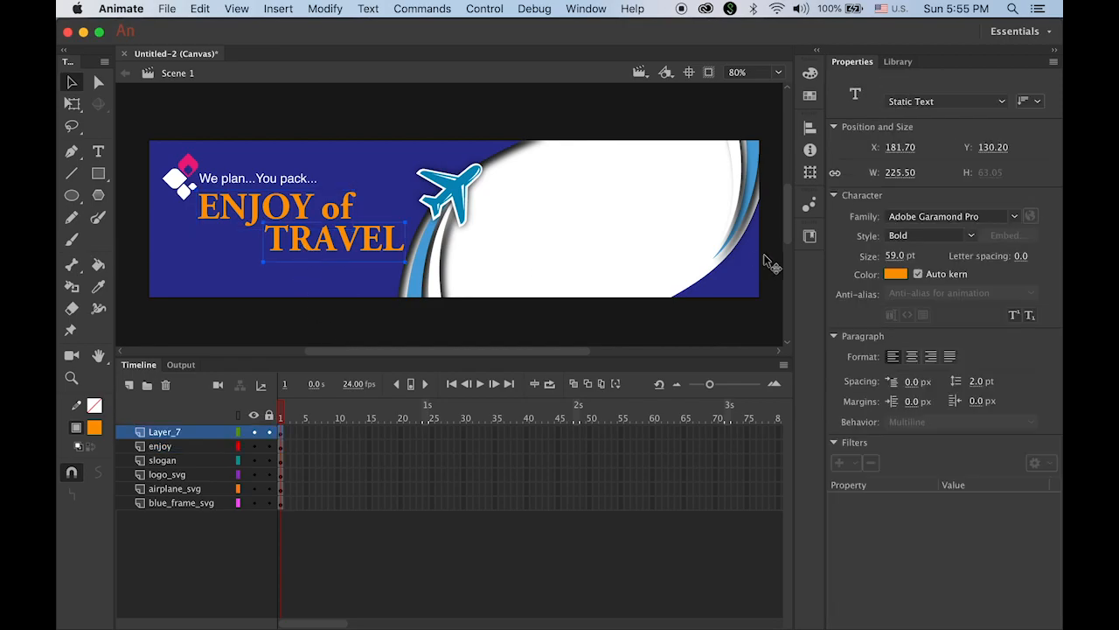
{"action": "left_click", "coordinate": [302, 220], "text": "shift"}
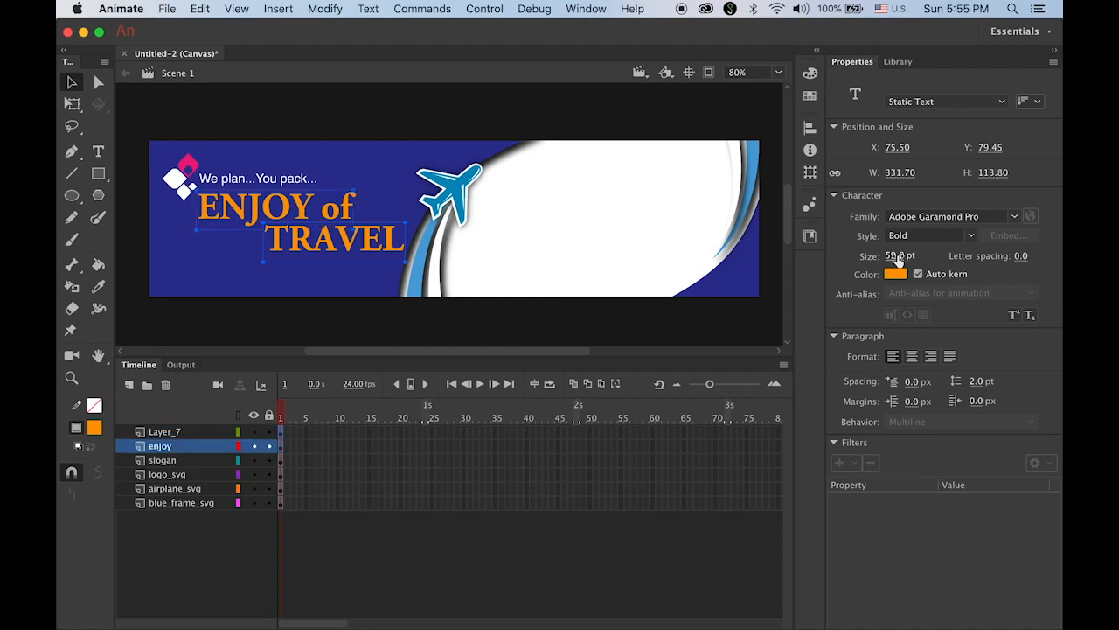
{"action": "left_click", "coordinate": [896, 255]}
{"action": "type", "text": "60"}
{"action": "key", "text": "Return"}
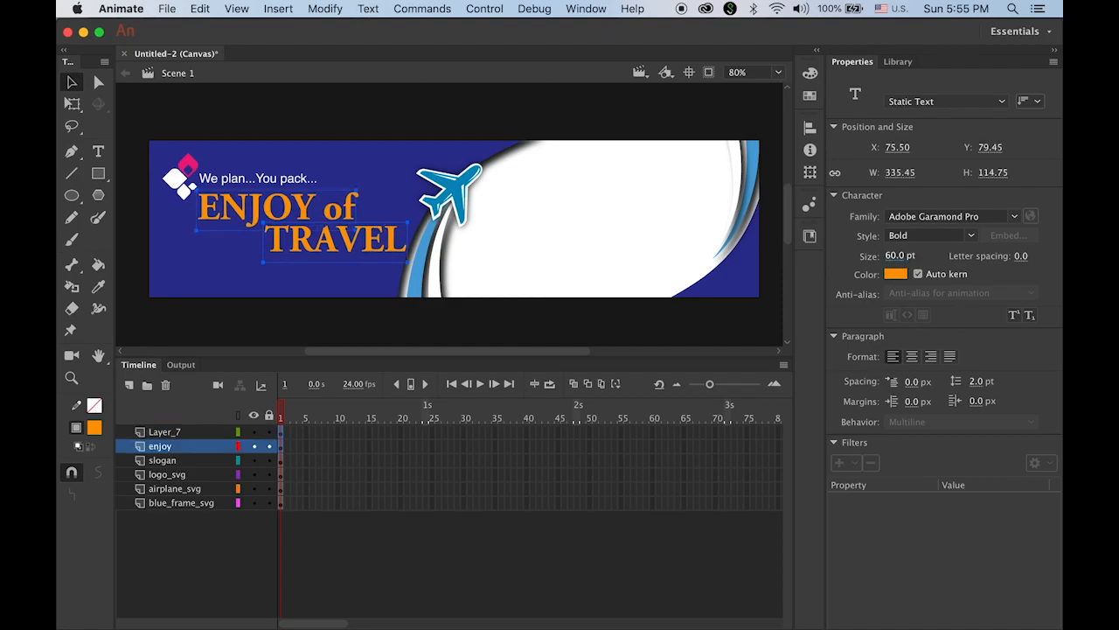
{"action": "left_click", "coordinate": [519, 125]}
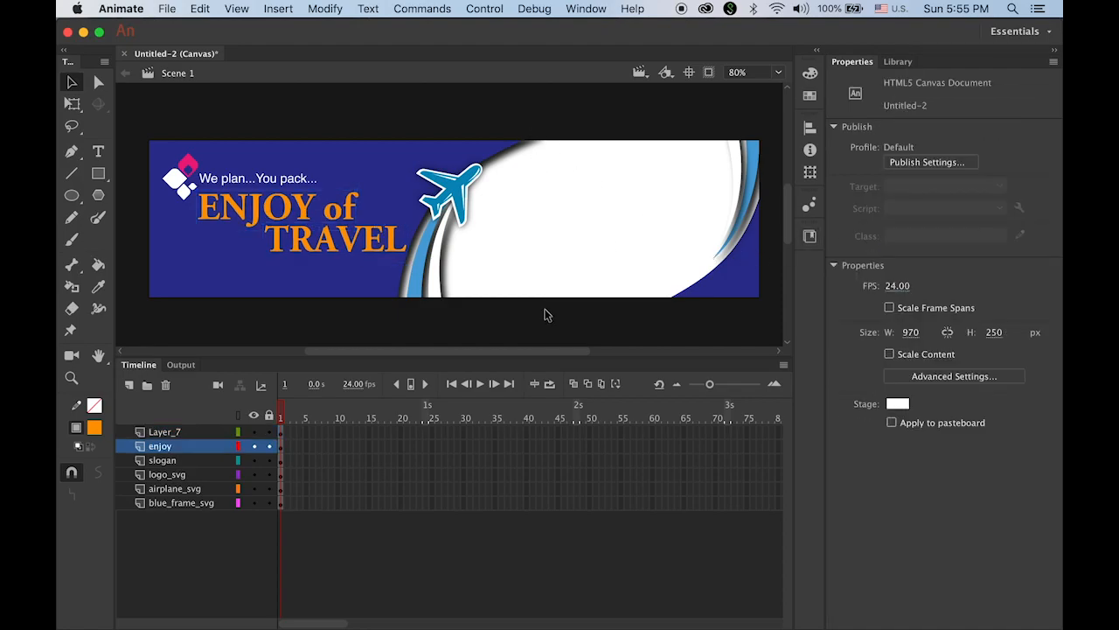
Set the font size of the "ENJOY of" and "TRAVEL" texts to 58 pt
{"action": "left_click", "coordinate": [343, 247]}
{"action": "left_click", "coordinate": [308, 208]}
{"action": "left_click", "coordinate": [896, 255]}
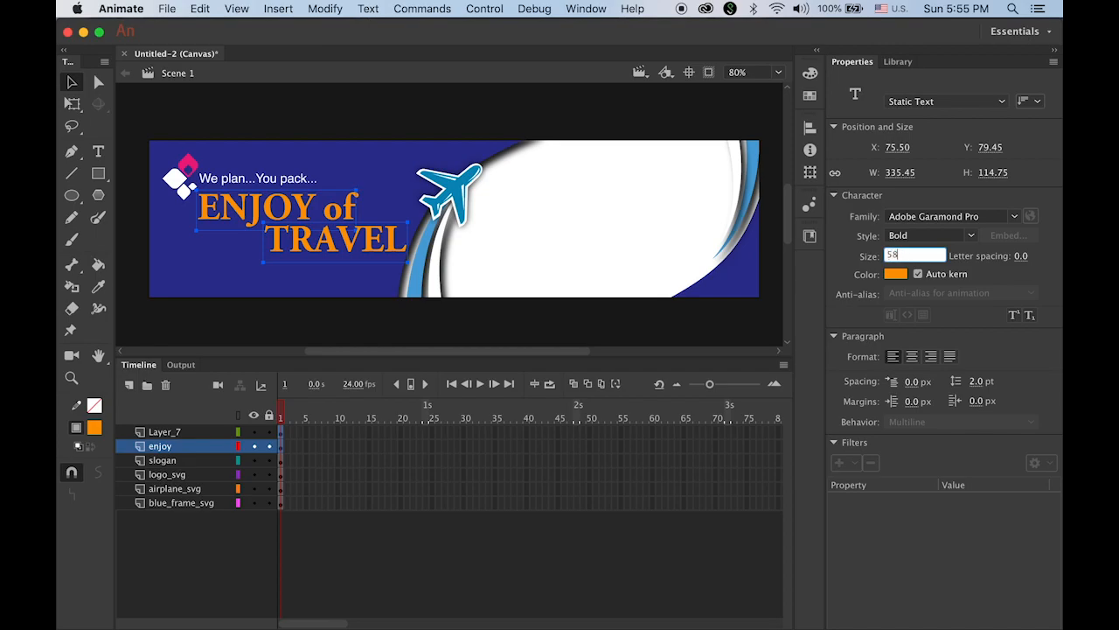
{"action": "type", "text": "58"}
{"action": "key", "text": "Return"}
{"action": "left_click", "coordinate": [481, 131]}
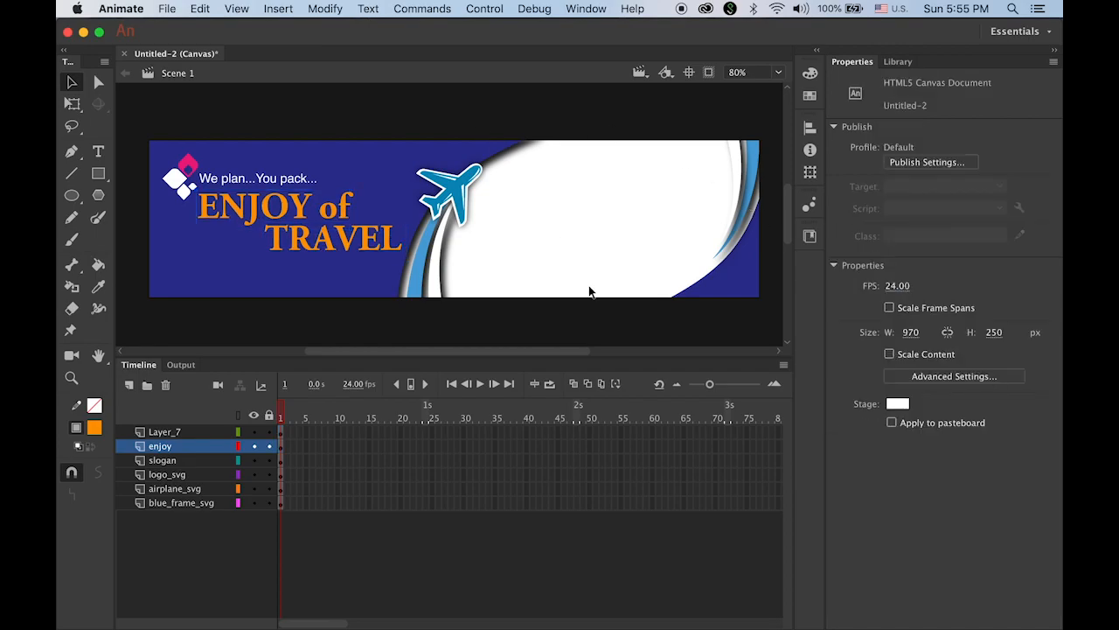
Move the "ENJOY of" and "TRAVEL" texts together slightly down, to about Y 86
{"action": "left_click", "coordinate": [356, 251]}
{"action": "left_click", "coordinate": [399, 217]}
{"action": "left_click_drag", "start_coordinate": [400, 217], "coordinate": [399, 221]}
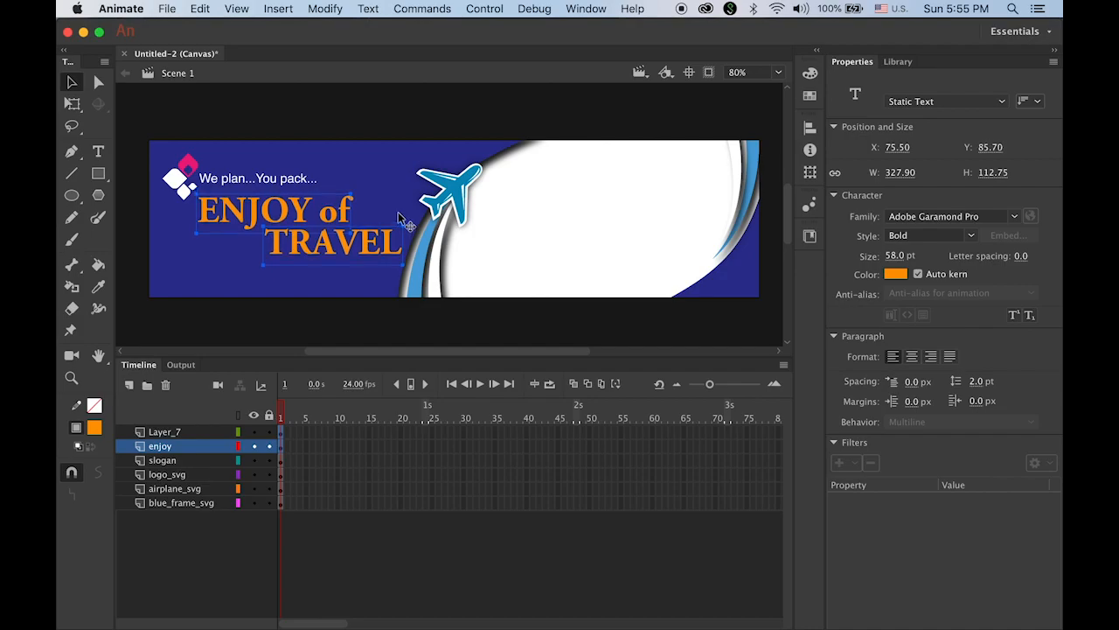
{"action": "left_click", "coordinate": [391, 125]}
Rename the layer holding the "TRAVEL" text as "travel"
{"action": "left_click", "coordinate": [157, 433]}
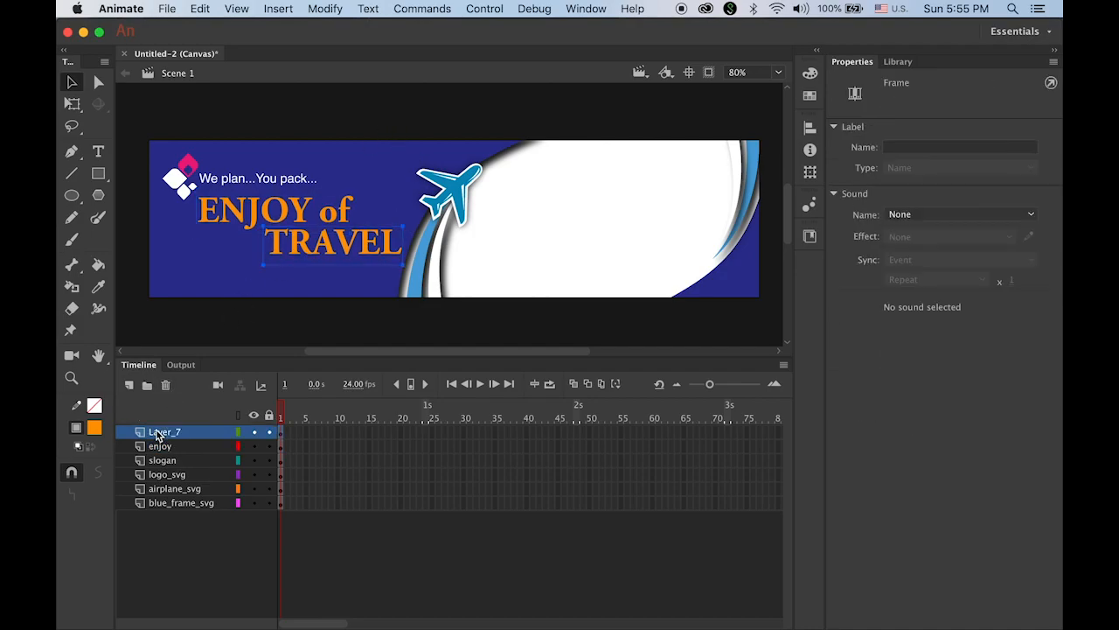
{"action": "double_click", "coordinate": [161, 432]}
{"action": "type", "text": "tra"}
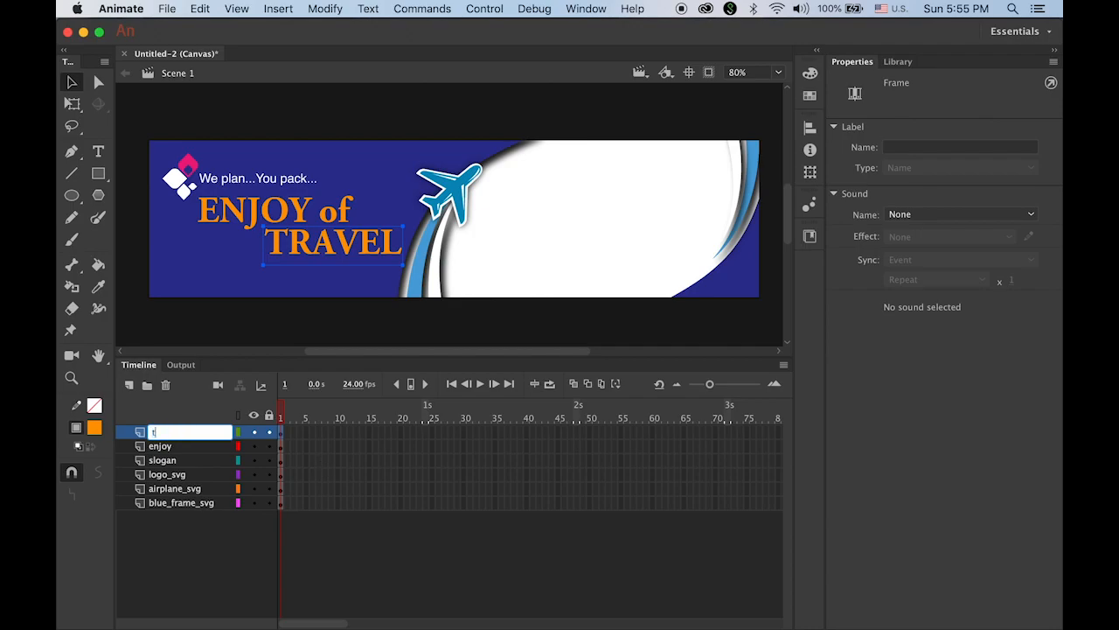
{"action": "key", "text": "Return"}
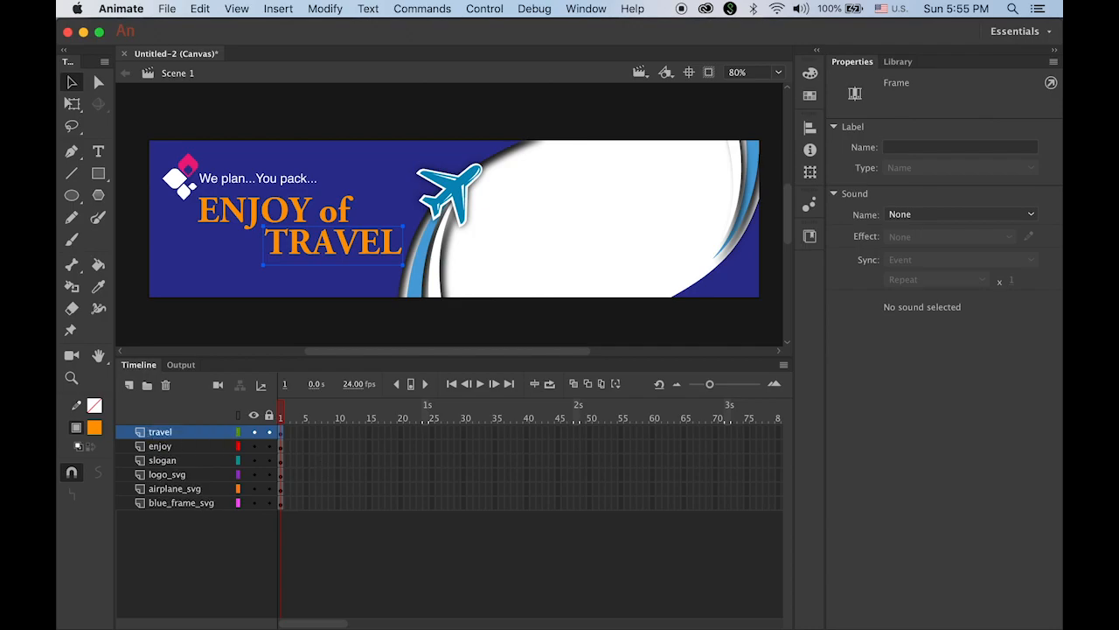
Add a layer above travel and name it "url"
{"action": "left_click", "coordinate": [129, 385]}
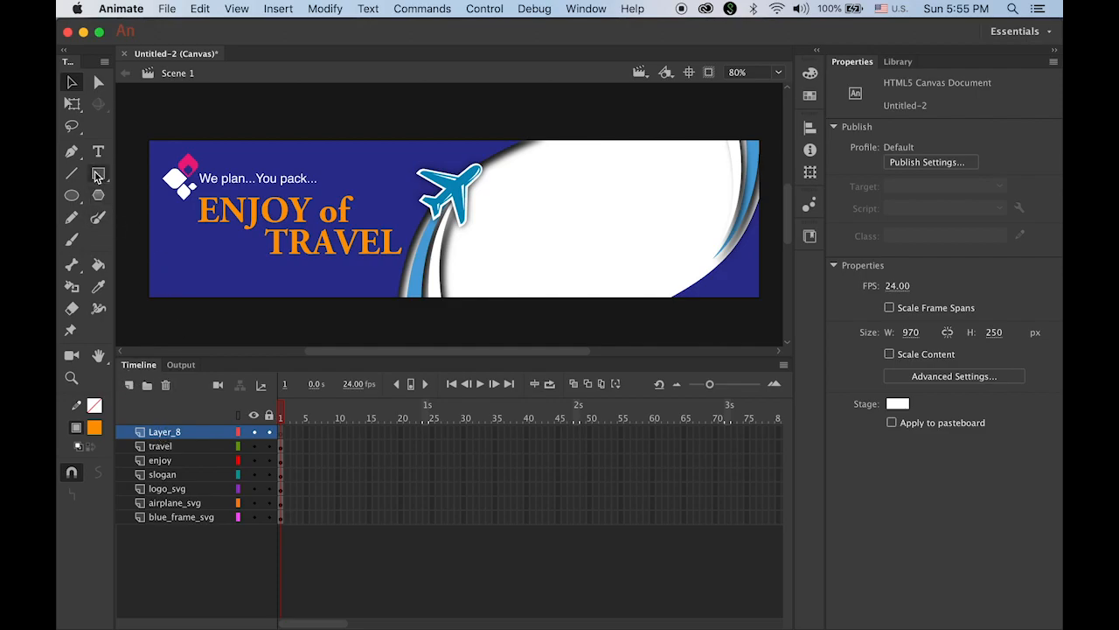
{"action": "left_click", "coordinate": [174, 435]}
{"action": "double_click", "coordinate": [174, 434]}
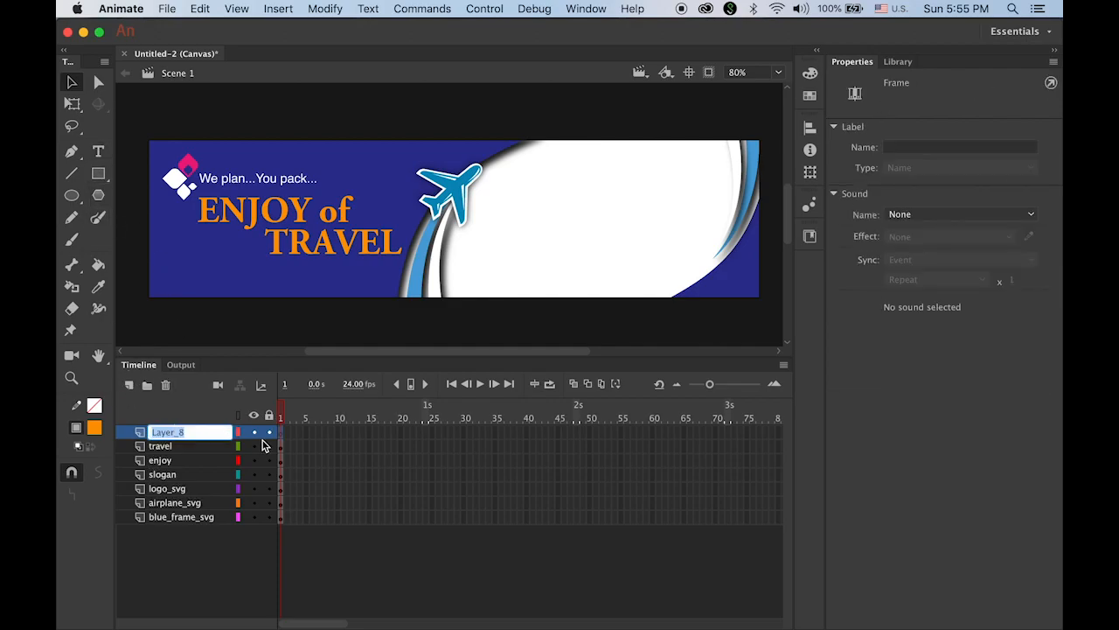
{"action": "type", "text": "url"}
{"action": "key", "text": "Return"}
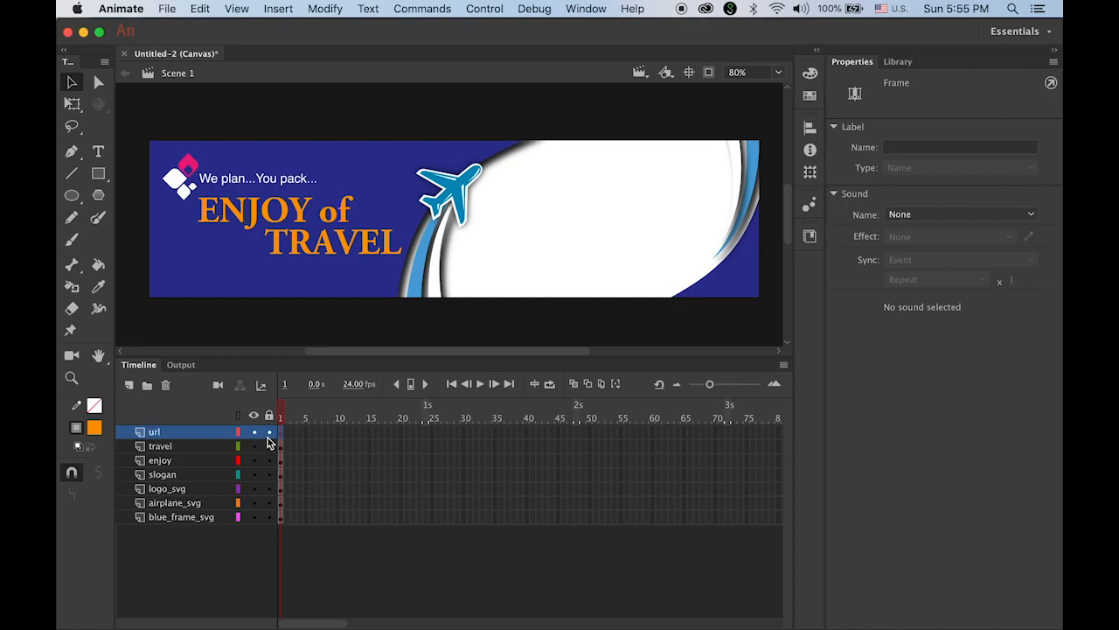
Set up the Text tool with Helvetica Regular at 18 pt in white
{"action": "left_click", "coordinate": [98, 151]}
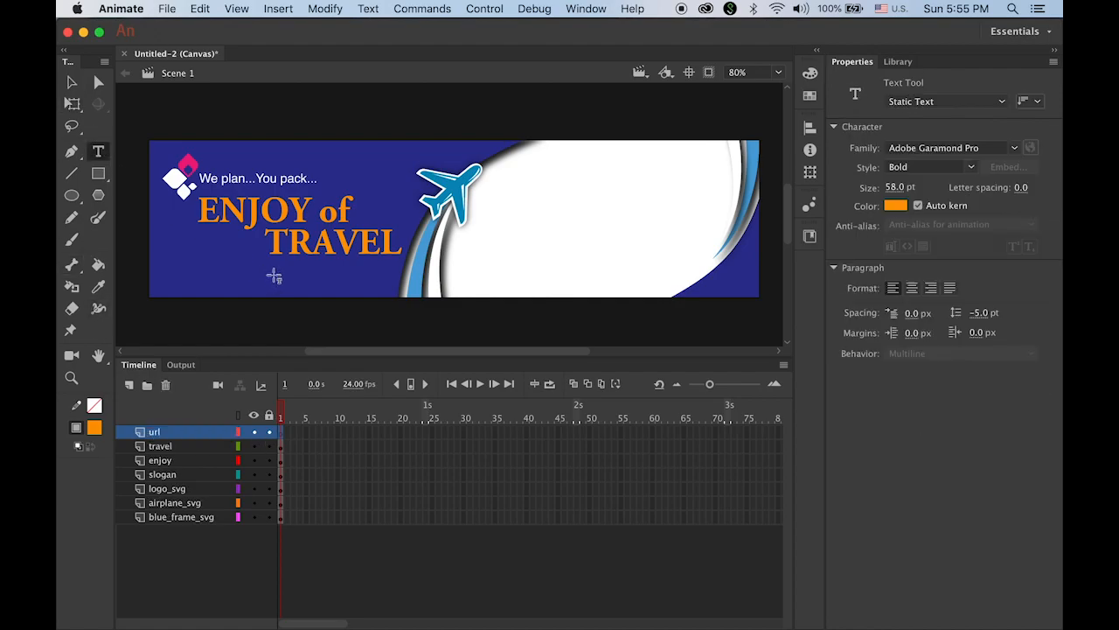
{"action": "left_click", "coordinate": [1016, 148]}
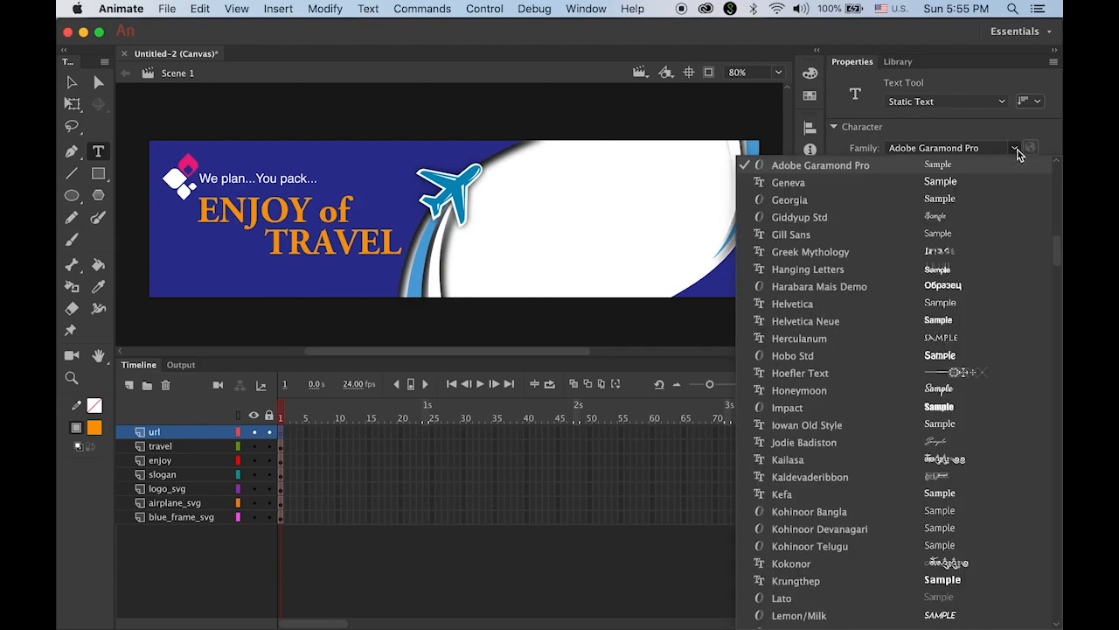
{"action": "left_click", "coordinate": [934, 304]}
{"action": "left_click", "coordinate": [904, 206]}
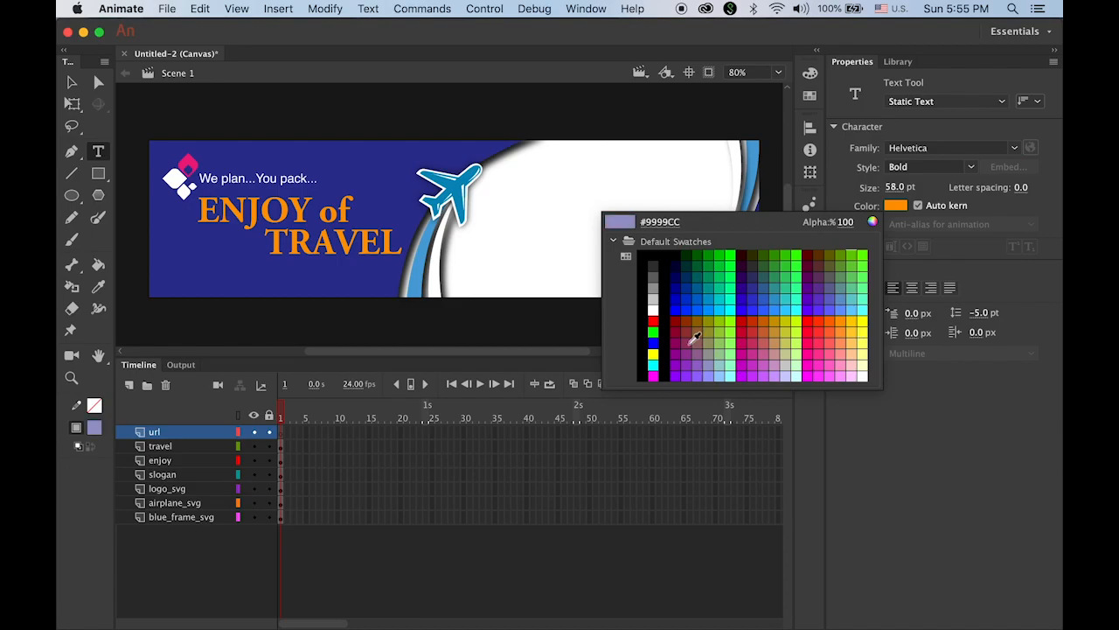
{"action": "left_click", "coordinate": [652, 310]}
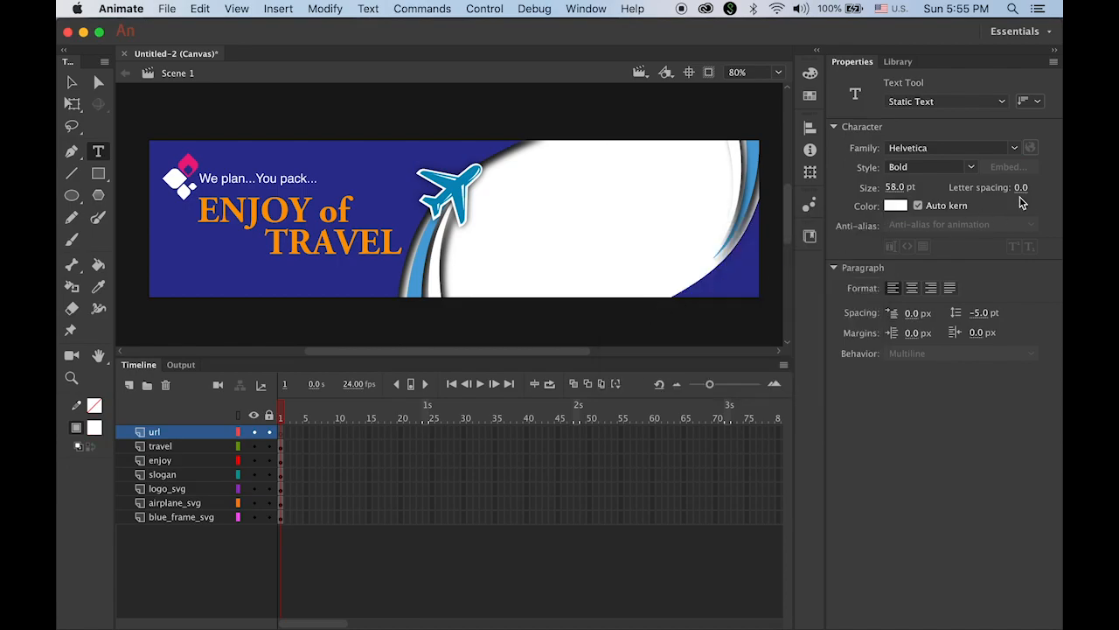
{"action": "left_click", "coordinate": [970, 167]}
{"action": "left_click", "coordinate": [954, 221]}
{"action": "left_click_drag", "start_coordinate": [890, 187], "coordinate": [852, 188]}
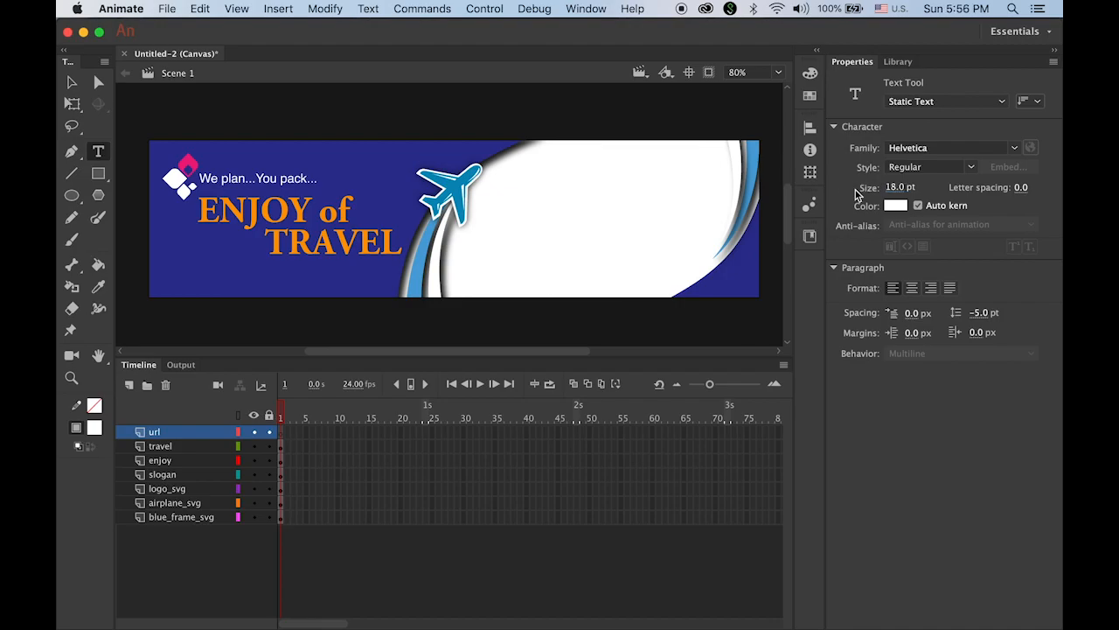
{"action": "left_click", "coordinate": [279, 271]}
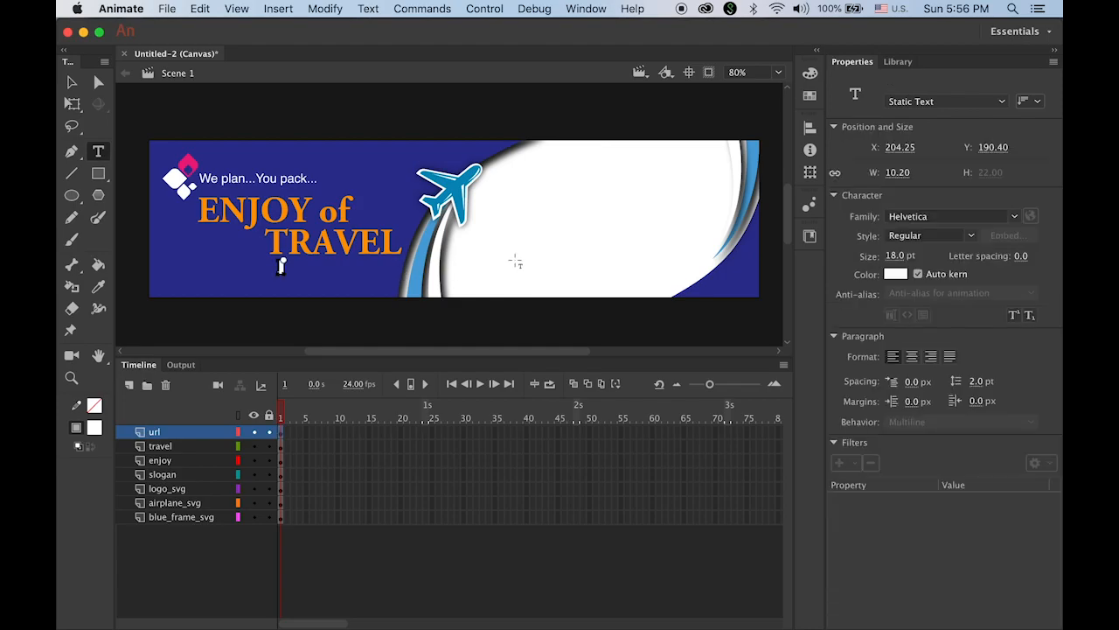
{"action": "type", "text": "www.WPYPtravel.com"}
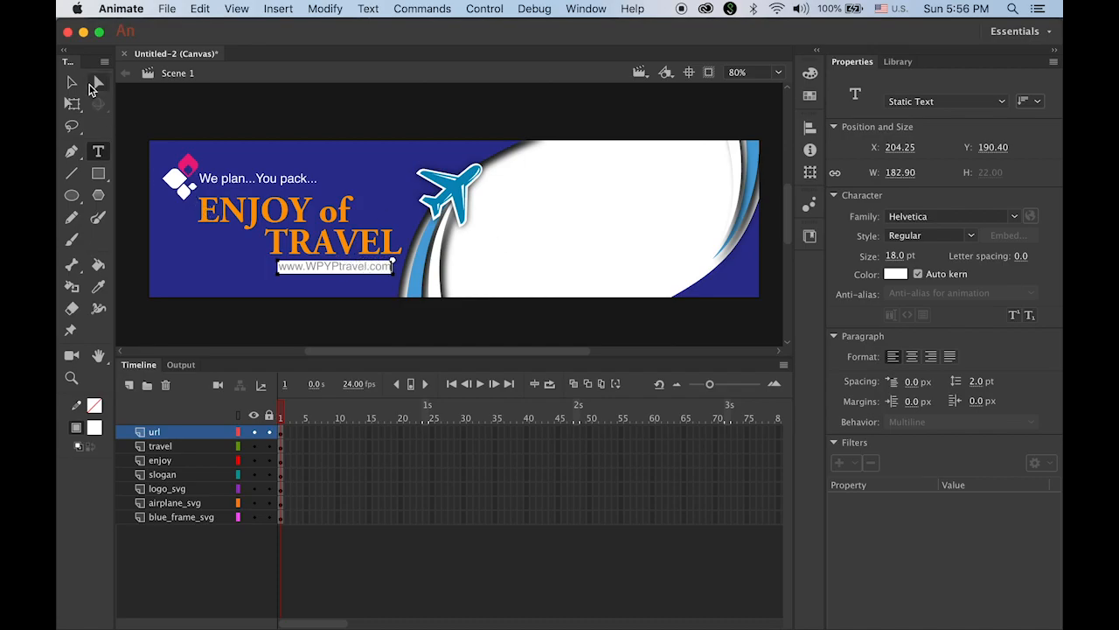
{"action": "left_click", "coordinate": [72, 82]}
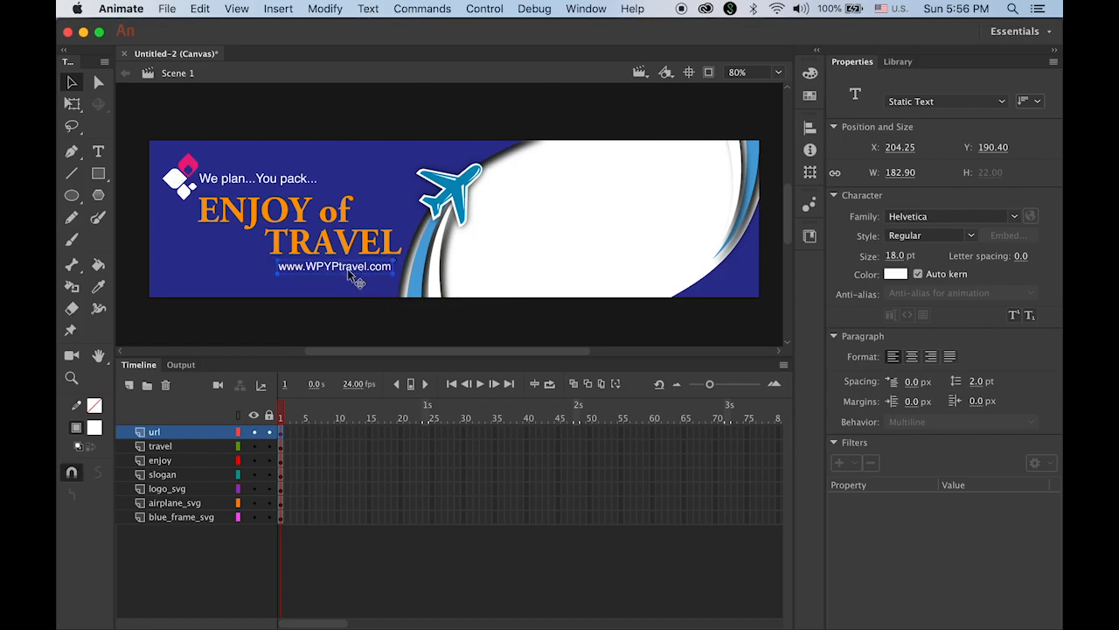
Move the web address text so it sits under the start of "TRAVEL", at about X 192, Y 192
{"action": "left_click_drag", "start_coordinate": [348, 269], "coordinate": [335, 269]}
{"action": "left_click_drag", "start_coordinate": [339, 270], "coordinate": [343, 270]}
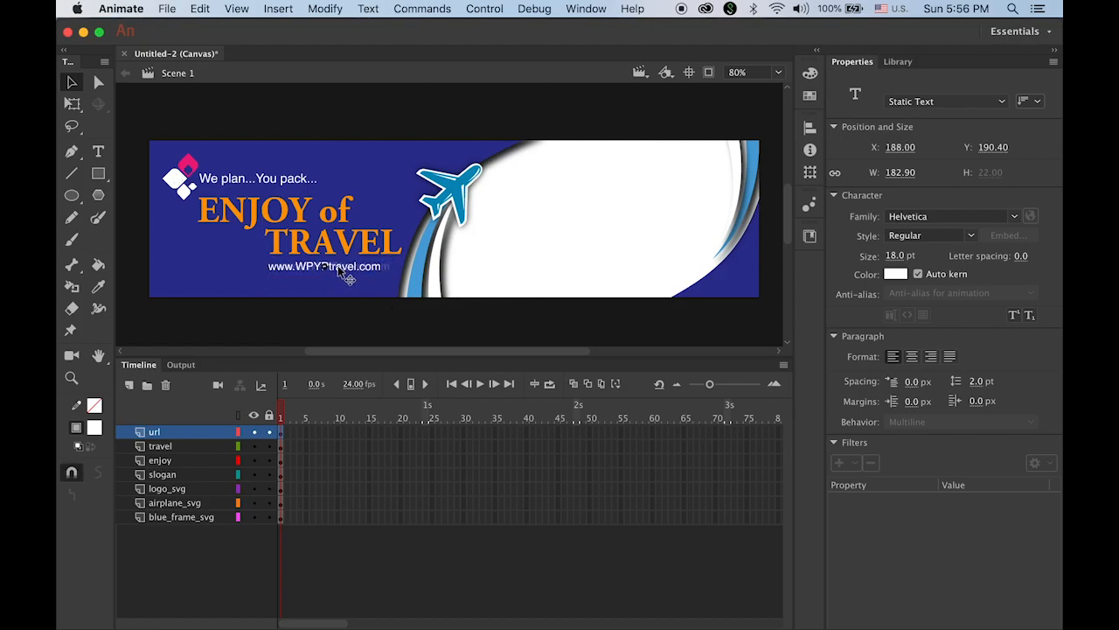
{"action": "left_click", "coordinate": [375, 334]}
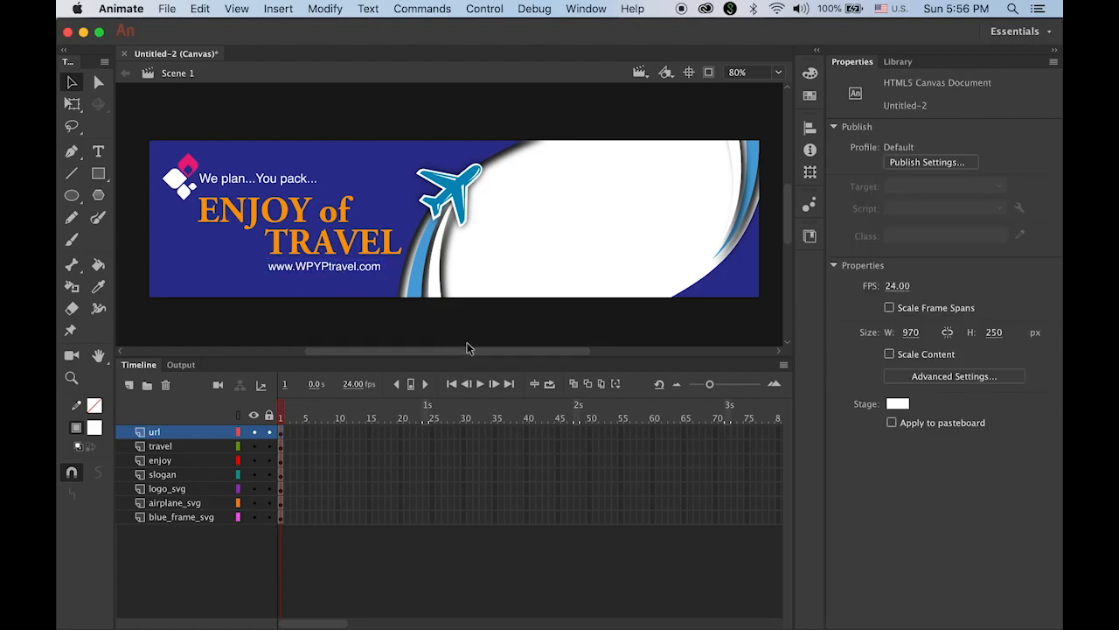
{"action": "left_click", "coordinate": [339, 267]}
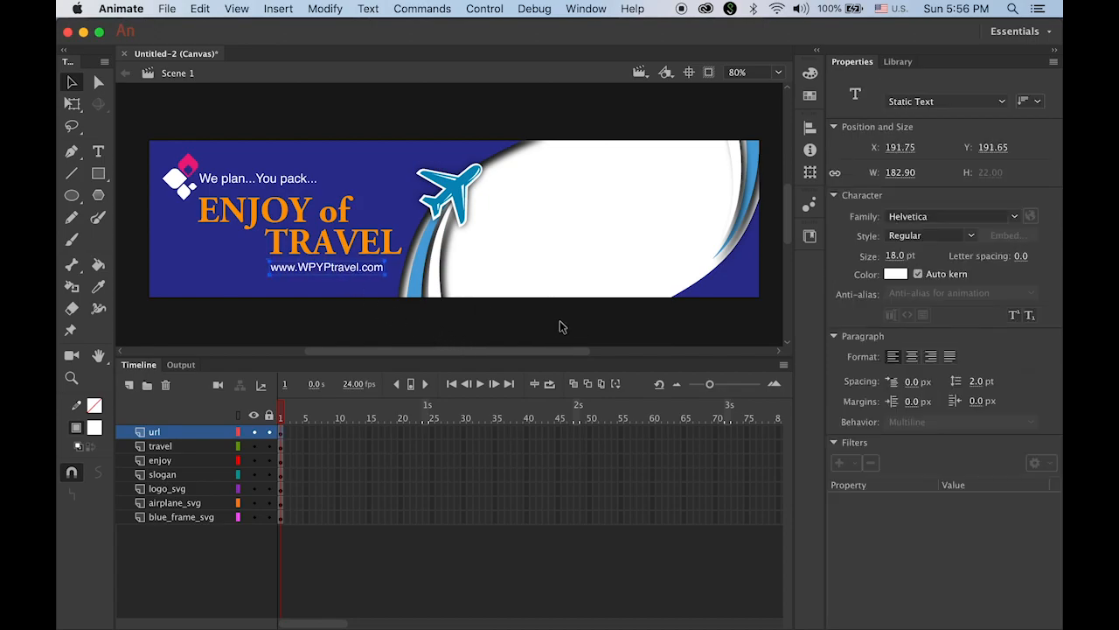
Nudge the "ENJOY of", "TRAVEL" and web address texts together slightly down
{"action": "left_click", "coordinate": [318, 254], "text": "shift"}
{"action": "left_click", "coordinate": [306, 214], "text": "shift"}
{"action": "key", "text": "Down"}
{"action": "key", "text": "Down"}
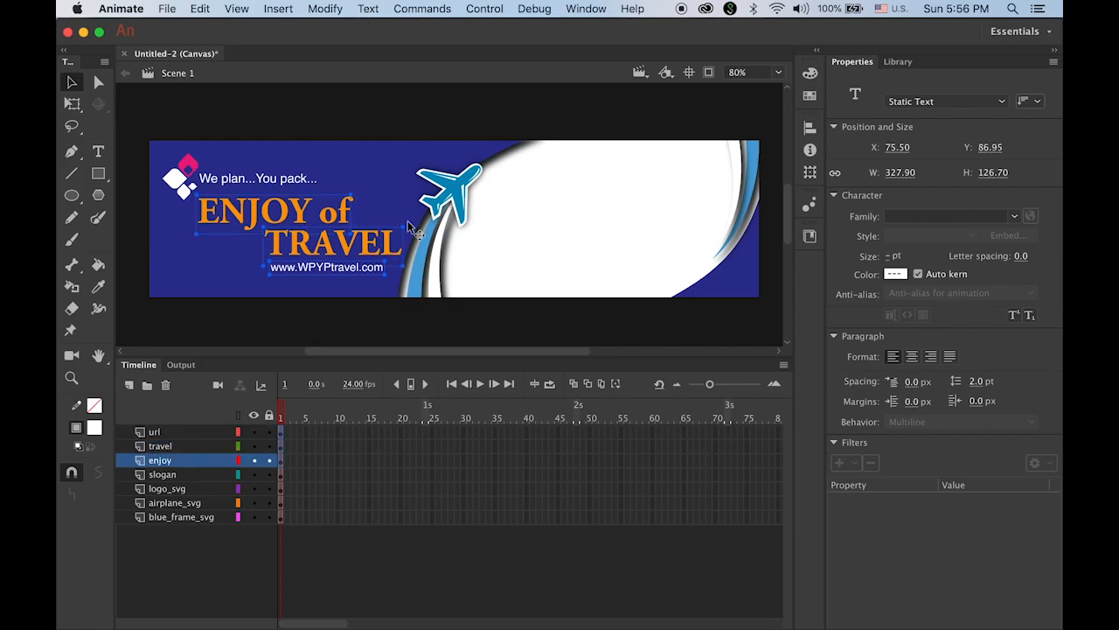
{"action": "left_click", "coordinate": [444, 125]}
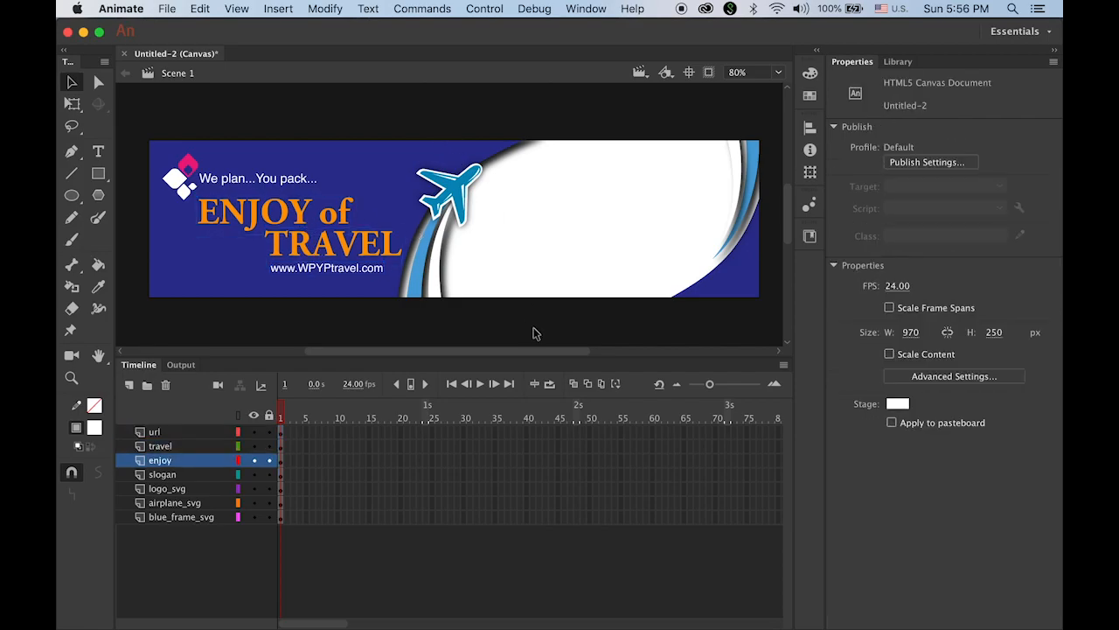
Nudge the logo and the slogan text together slightly down, to about Y 23
{"action": "left_click", "coordinate": [183, 185]}
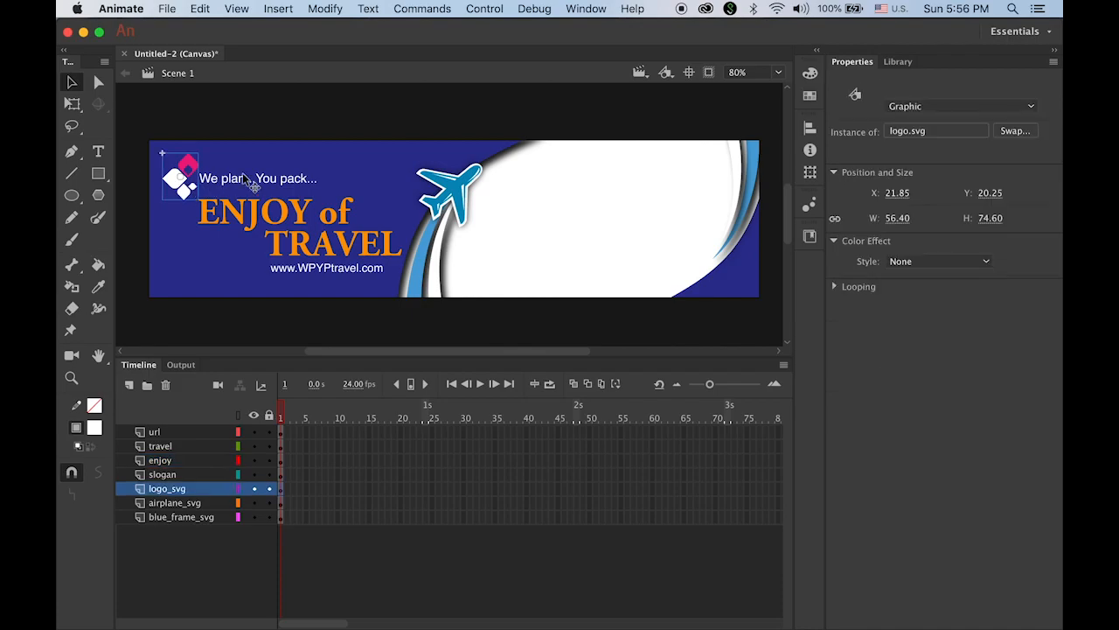
{"action": "left_click", "coordinate": [244, 176], "text": "shift"}
{"action": "key", "text": "Down"}
{"action": "key", "text": "Down"}
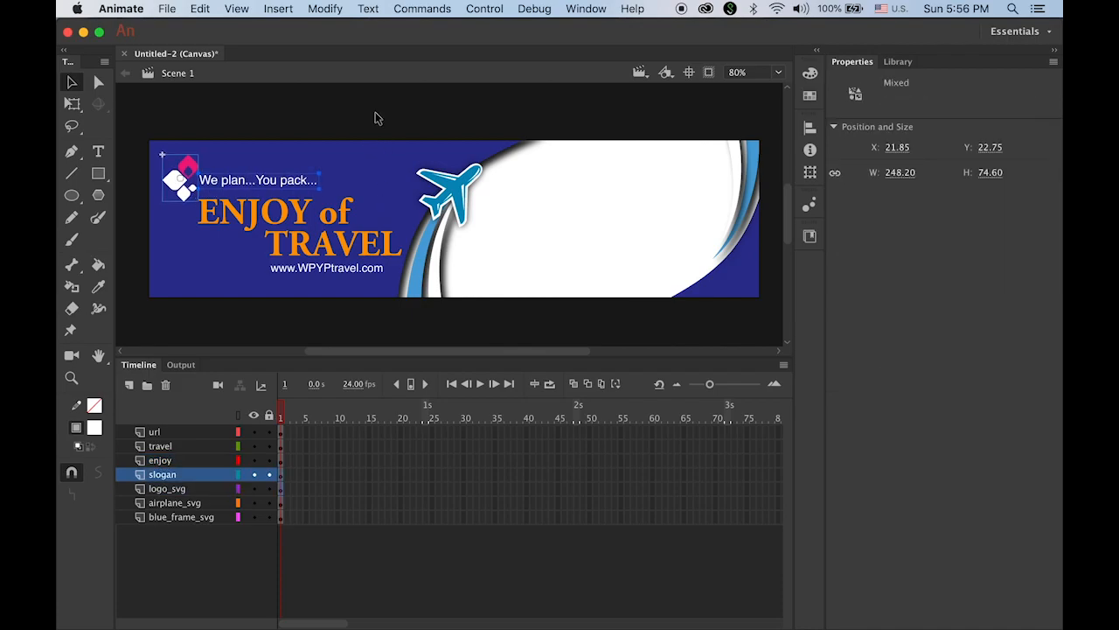
{"action": "left_click", "coordinate": [376, 118]}
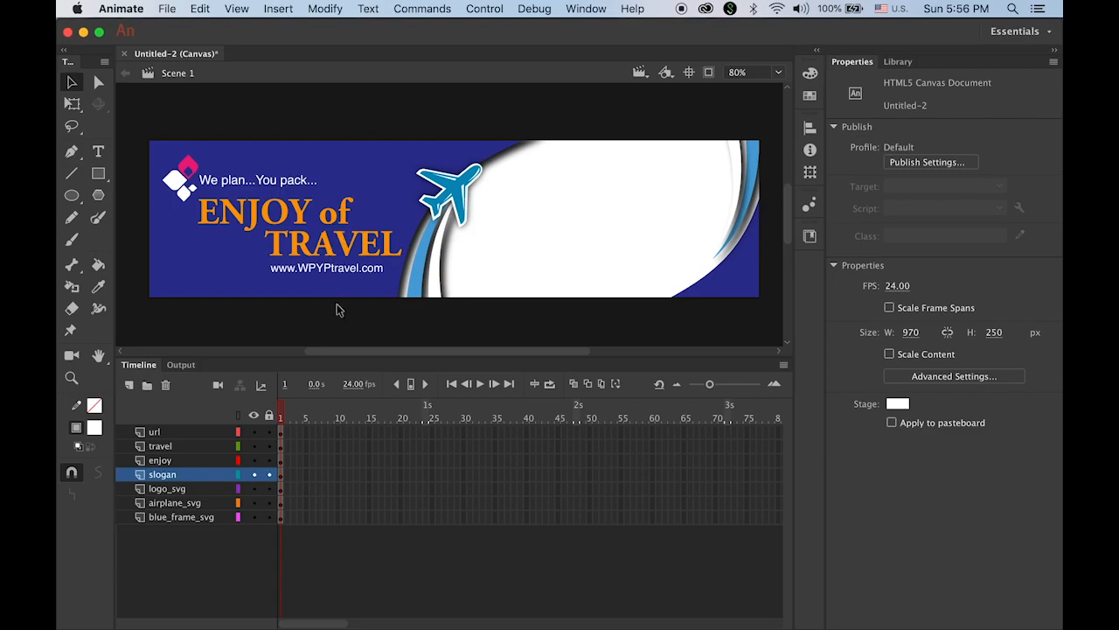
Move the web address text slightly down to widen the gap below "TRAVEL"
{"action": "left_click", "coordinate": [352, 272]}
{"action": "left_click_drag", "start_coordinate": [350, 268], "coordinate": [350, 271]}
{"action": "left_click", "coordinate": [345, 131]}
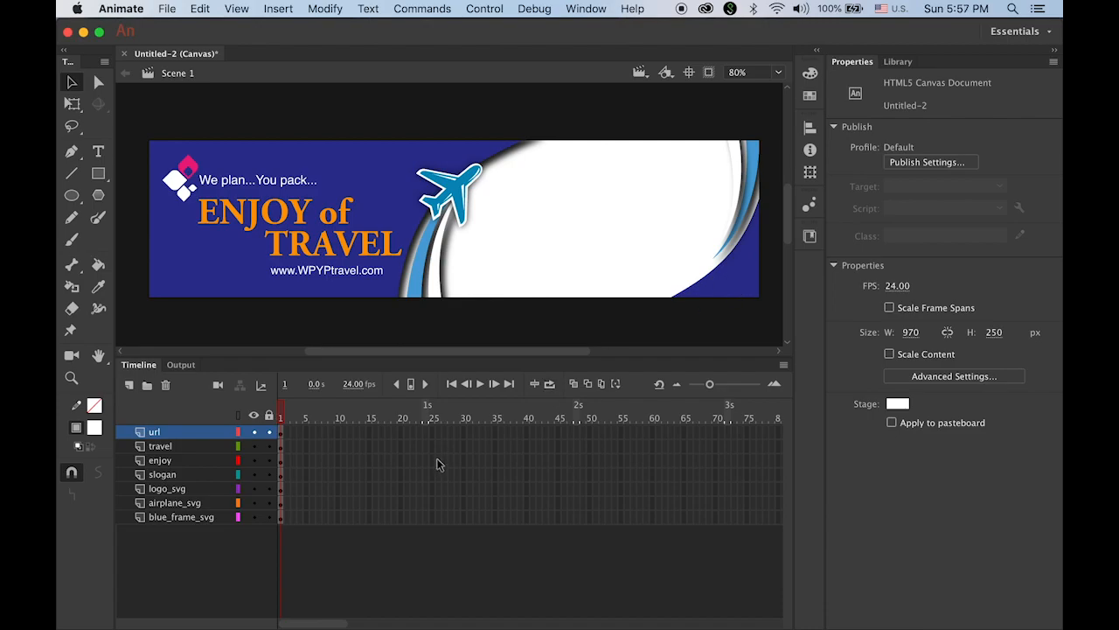
Add a layer above url and name it "go_btn"
{"action": "mouse_move", "coordinate": [158, 623]}
{"action": "left_click", "coordinate": [128, 385]}
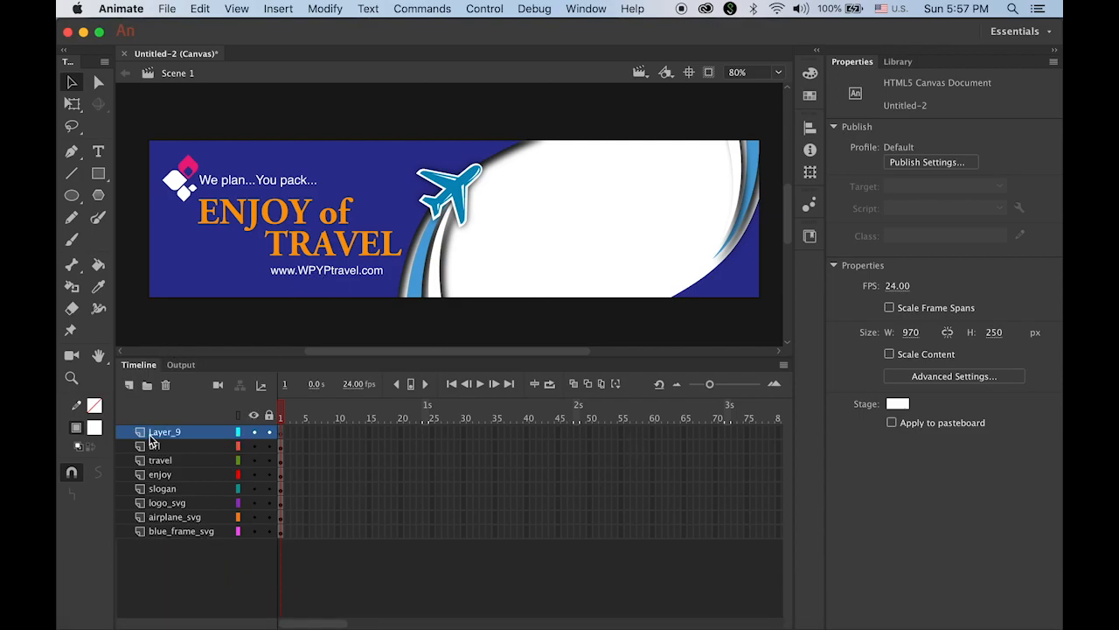
{"action": "left_click", "coordinate": [163, 431]}
{"action": "double_click", "coordinate": [163, 431]}
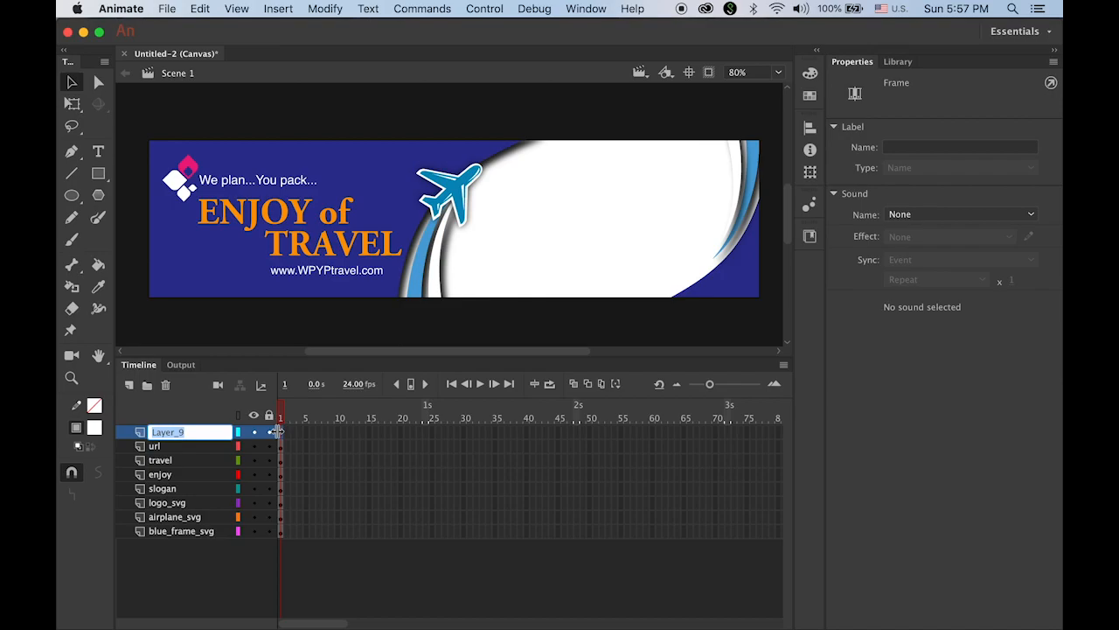
{"action": "type", "text": "btn"}
{"action": "key", "text": "Return"}
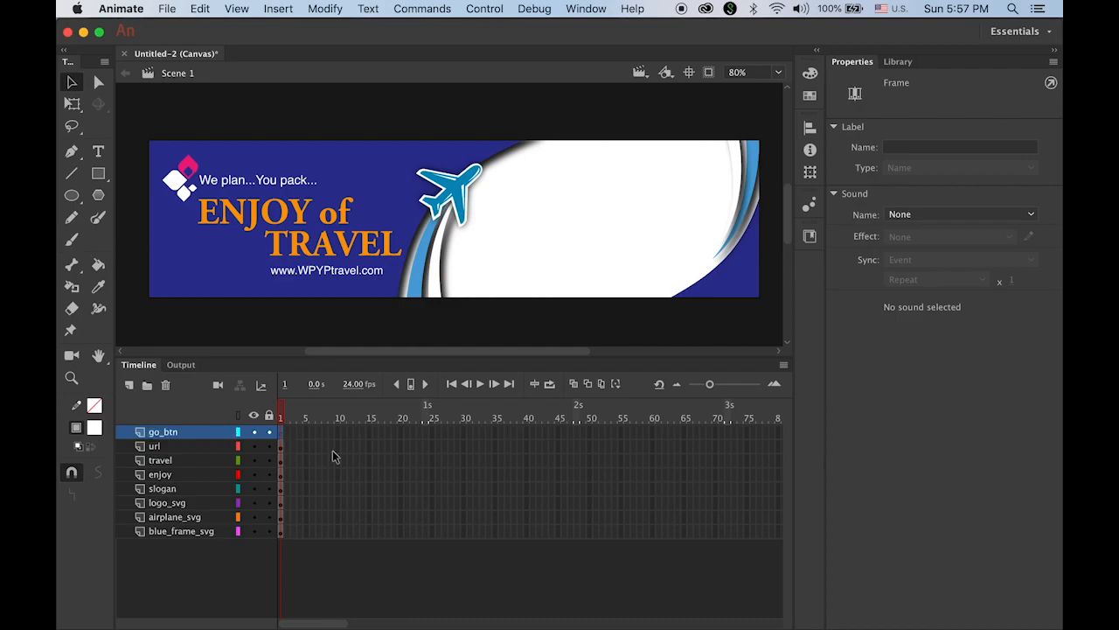
Add the static text "Let's go" in the banner's lower-right corner and nudge it to about X 892, Y 225
{"action": "left_click", "coordinate": [98, 151]}
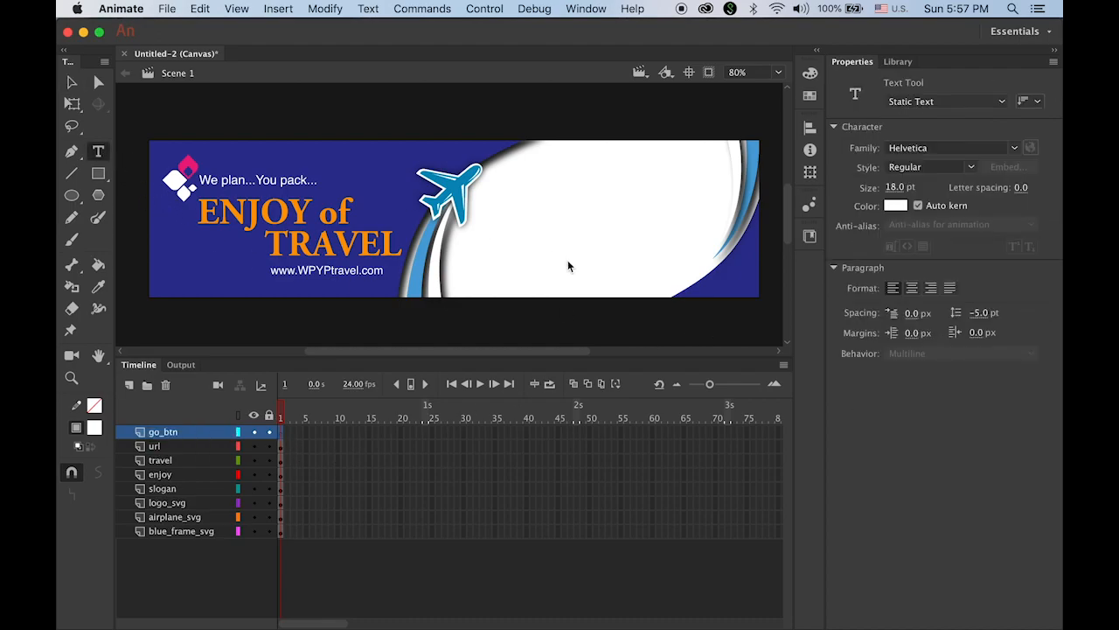
{"action": "left_click", "coordinate": [713, 288]}
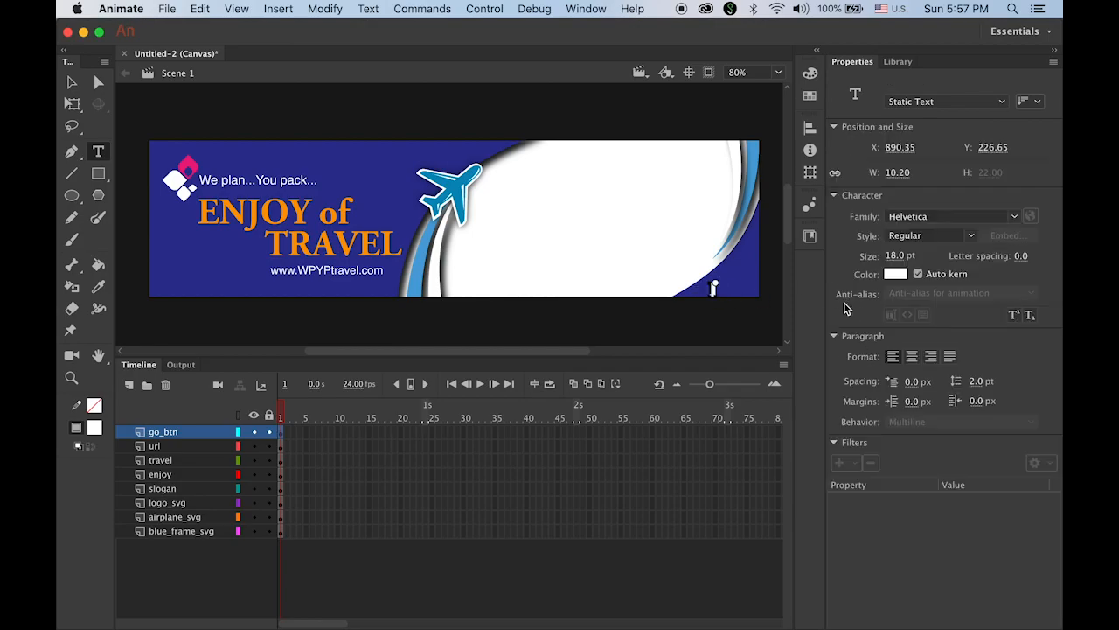
{"action": "type", "text": "Let's go"}
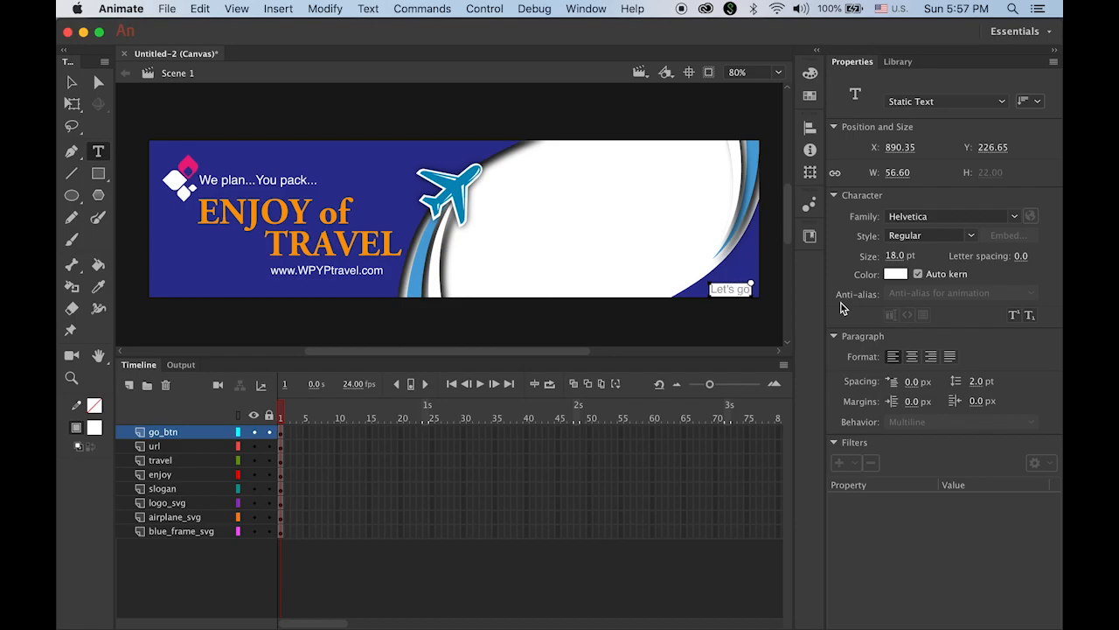
{"action": "left_click", "coordinate": [72, 82]}
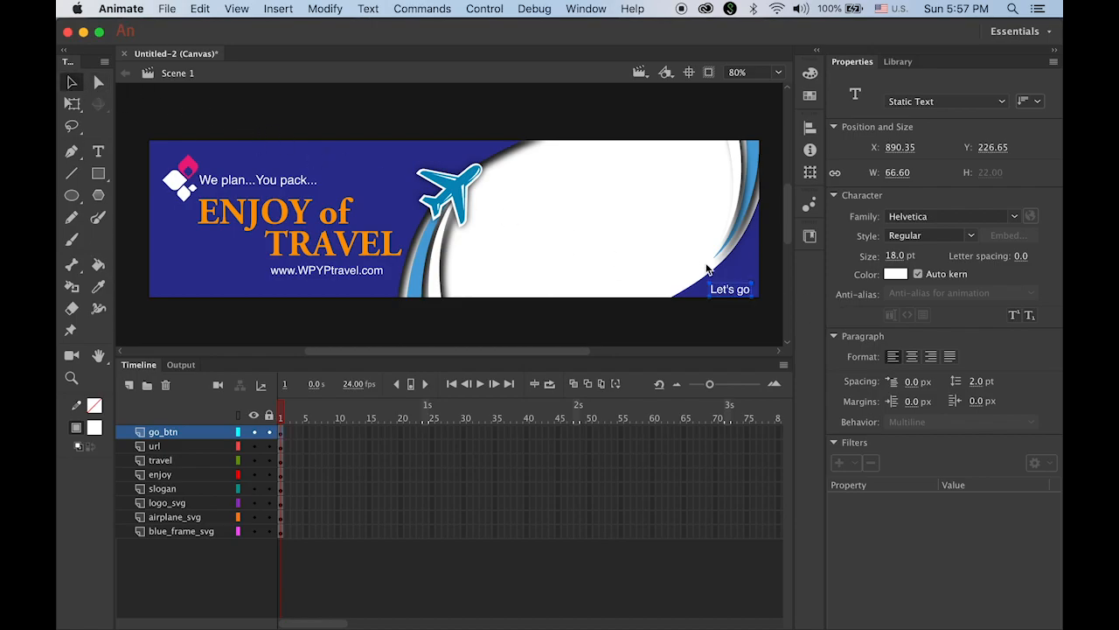
{"action": "left_click", "coordinate": [724, 302]}
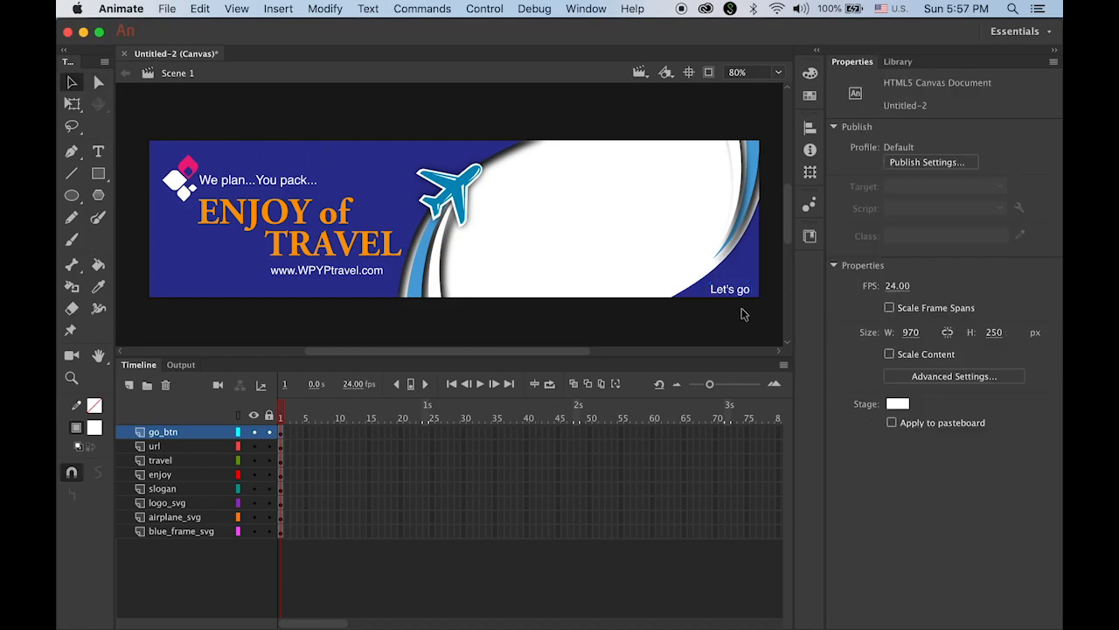
{"action": "left_click", "coordinate": [742, 294]}
{"action": "left_click_drag", "start_coordinate": [748, 298], "coordinate": [748, 298]}
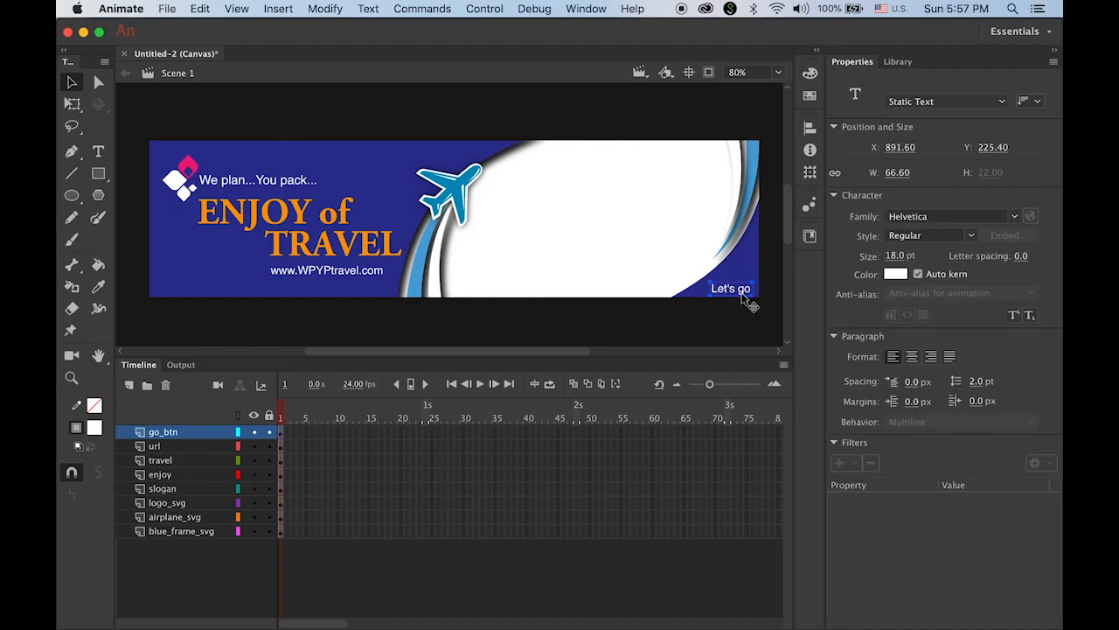
Draw two overlapping orange #FF6600 rectangles without stroke above "Let's go", a wide and a tall one, about 32 × 26 px in total
{"action": "left_click", "coordinate": [732, 287], "text": "super"}
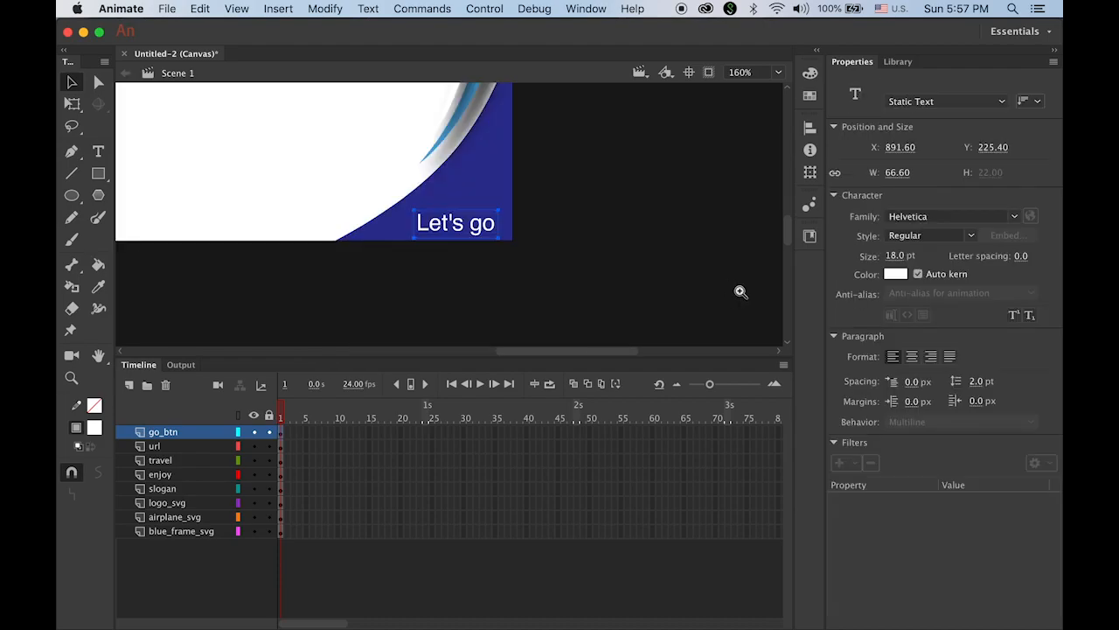
{"action": "left_click", "coordinate": [471, 197], "text": "super"}
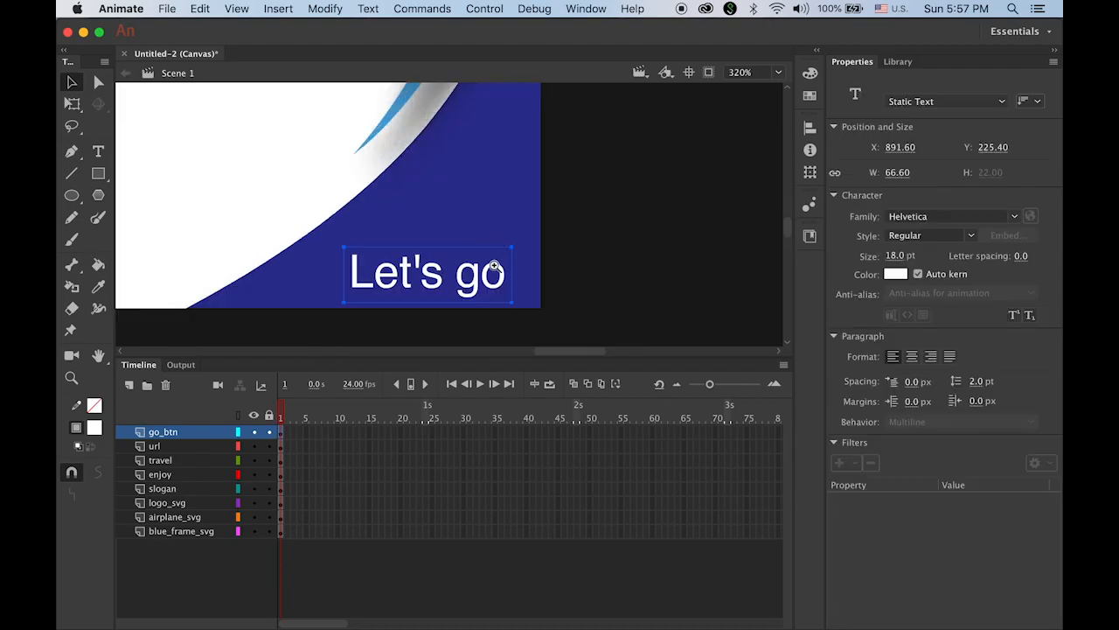
{"action": "left_click", "coordinate": [98, 173]}
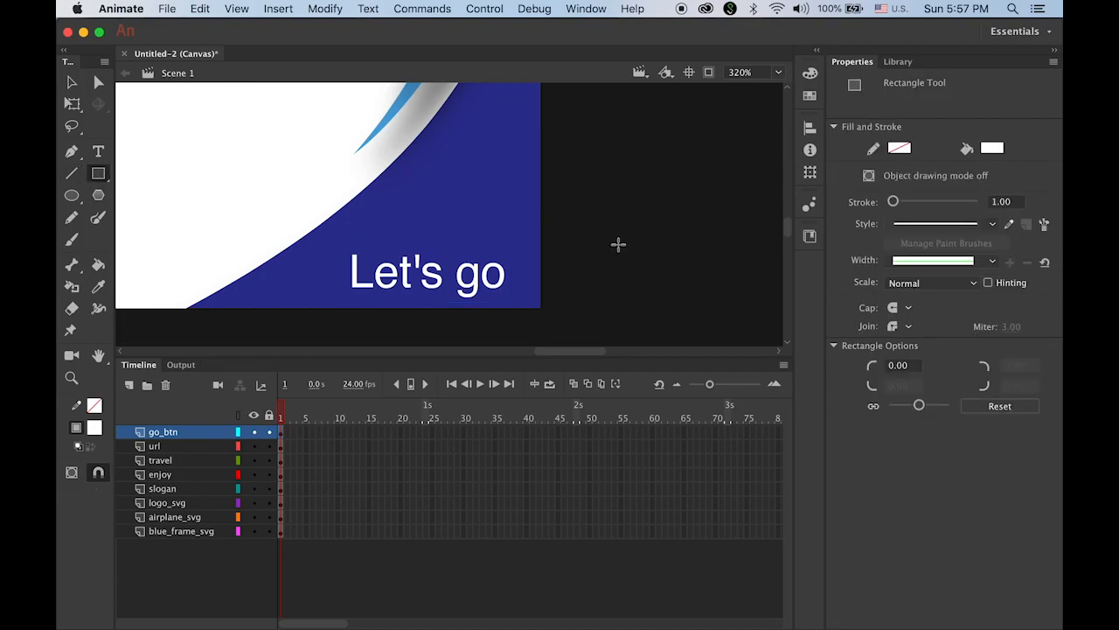
{"action": "left_click", "coordinate": [72, 87]}
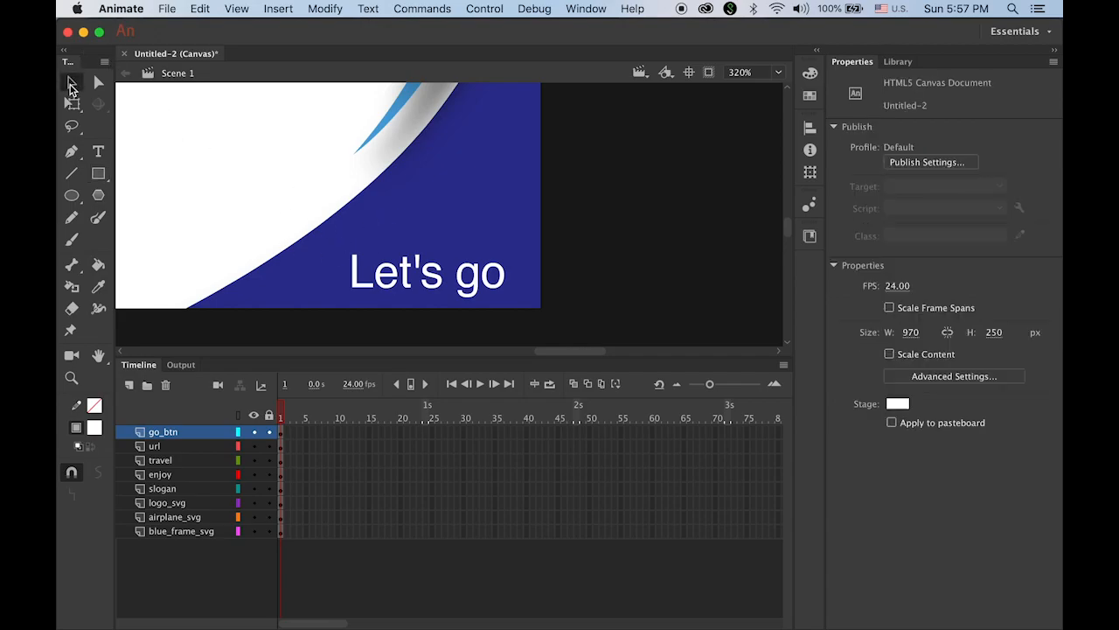
{"action": "left_click", "coordinate": [99, 175]}
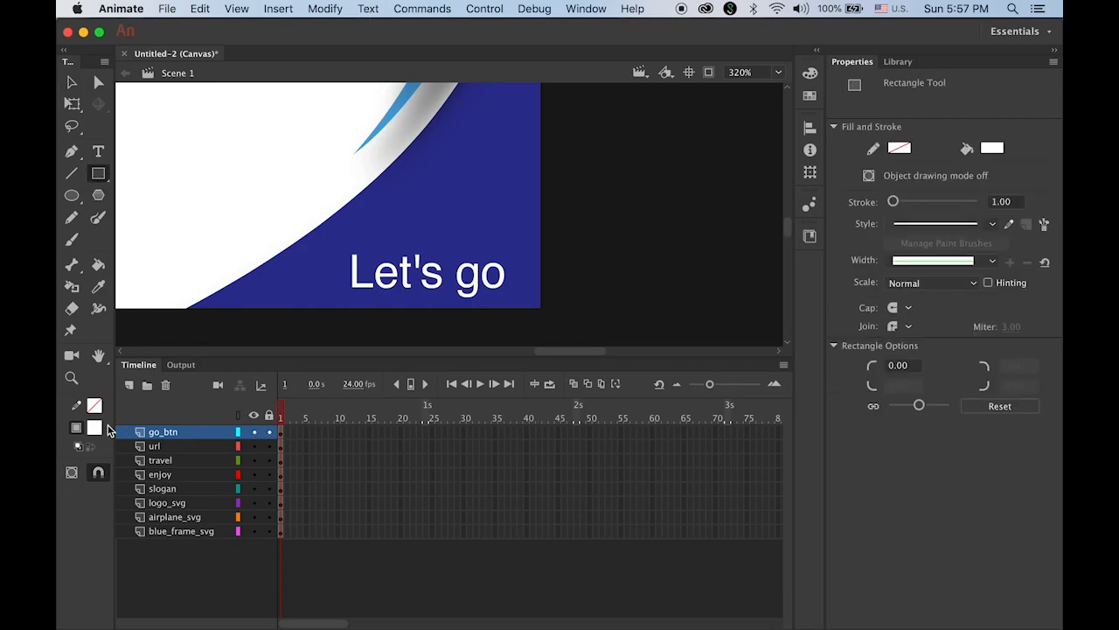
{"action": "left_click_drag", "start_coordinate": [219, 288], "coordinate": [450, 296]}
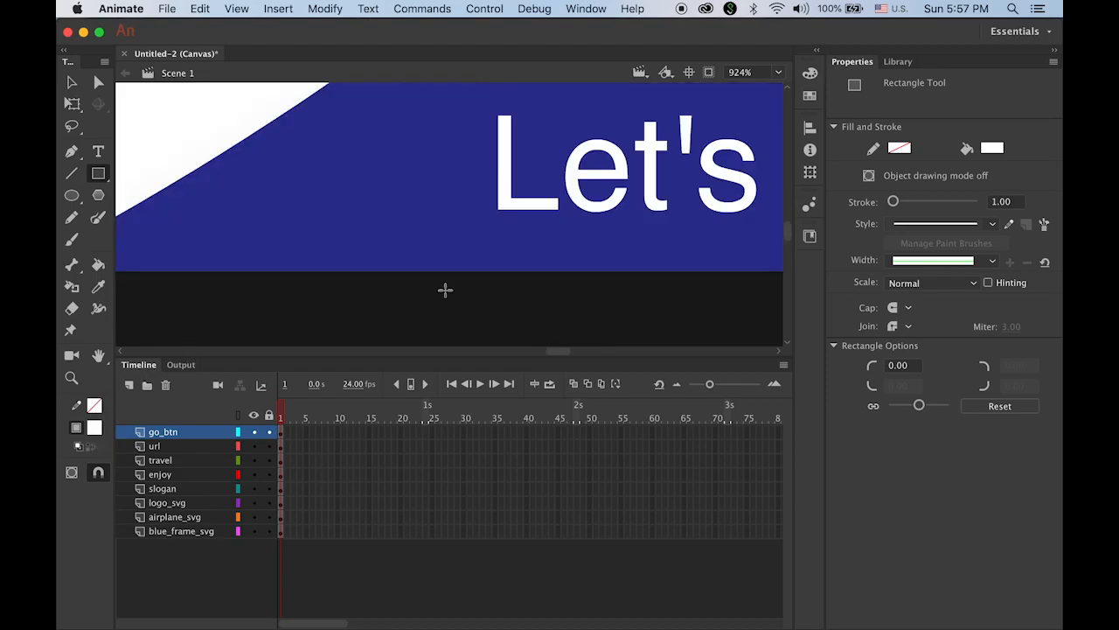
{"action": "left_click", "coordinate": [666, 204], "text": "alt+super"}
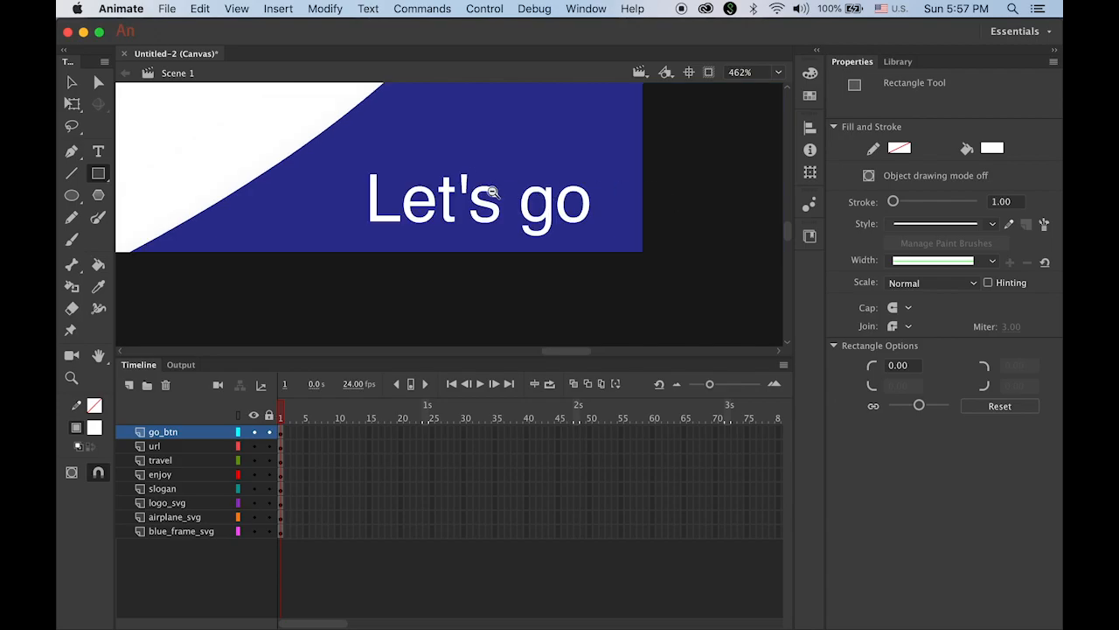
{"action": "left_click", "coordinate": [487, 192], "text": "alt+super"}
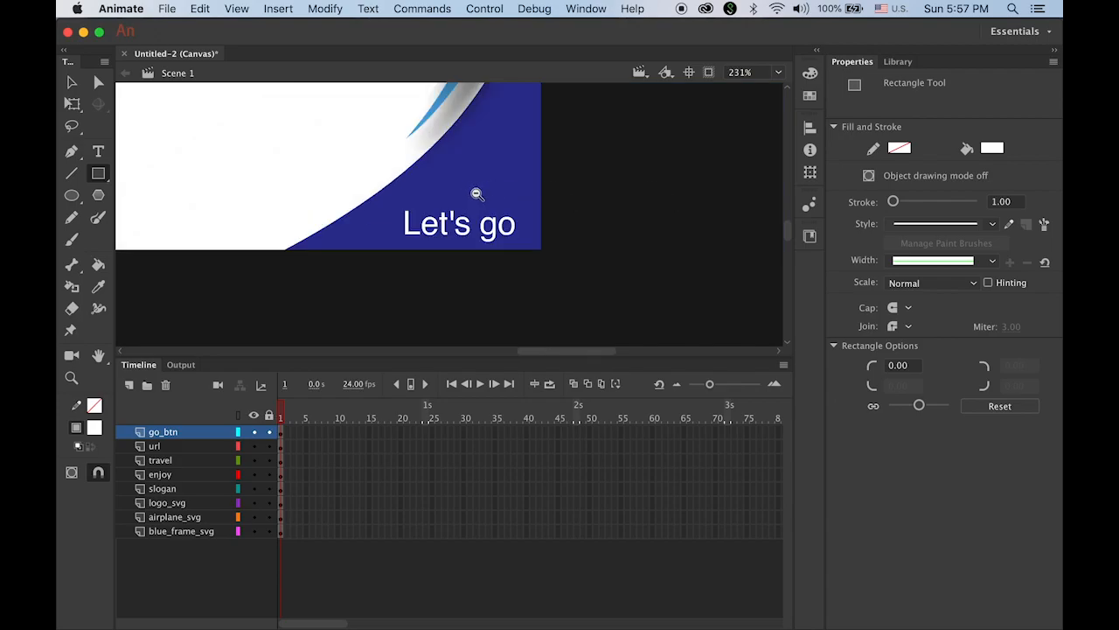
{"action": "left_click", "coordinate": [98, 173]}
{"action": "left_click", "coordinate": [94, 428]}
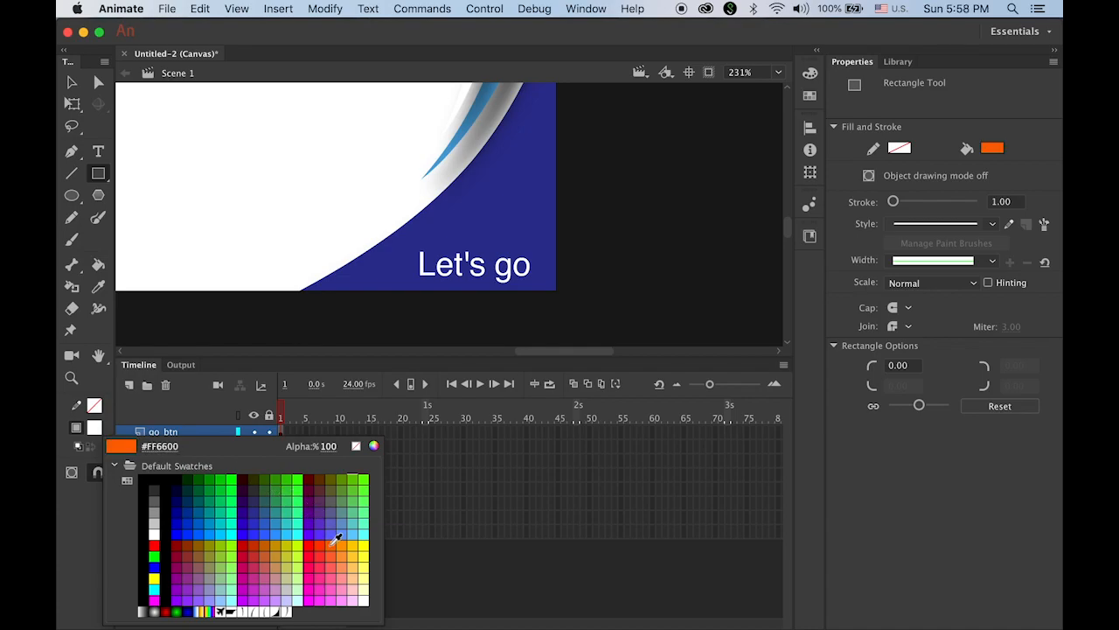
{"action": "left_click", "coordinate": [333, 540]}
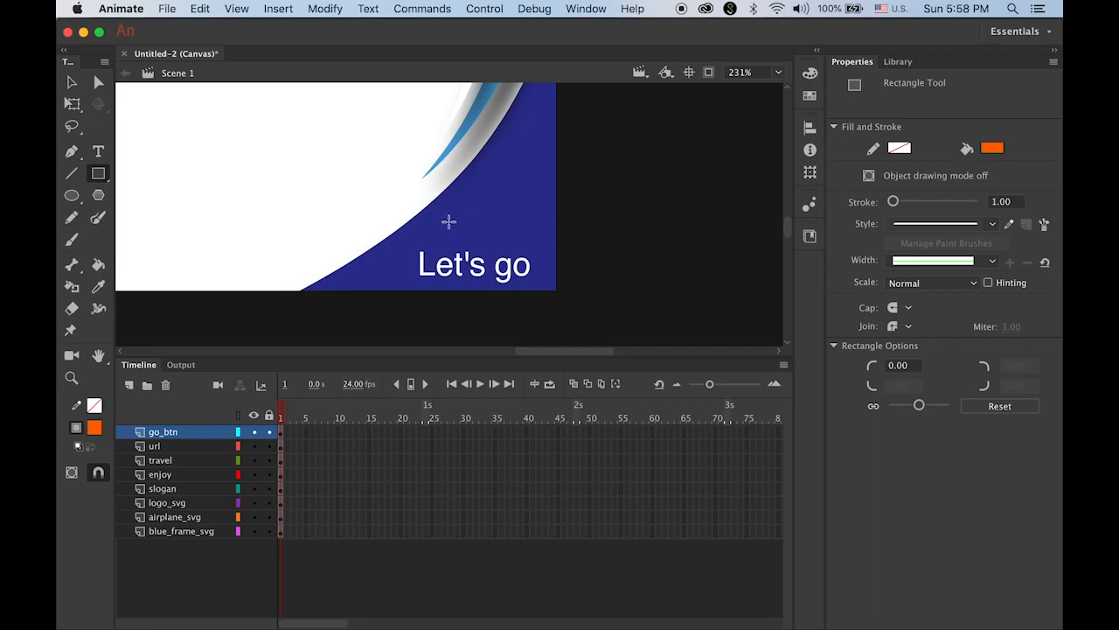
{"action": "left_click_drag", "start_coordinate": [449, 217], "coordinate": [487, 238]}
{"action": "left_click_drag", "start_coordinate": [475, 203], "coordinate": [507, 249]}
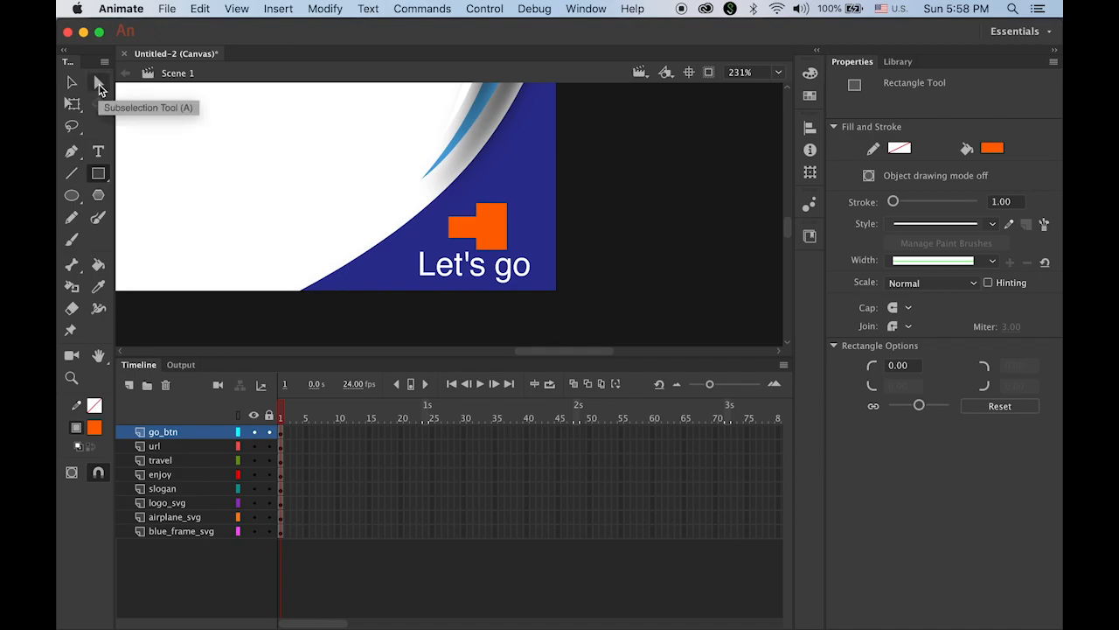
Reshape the orange shape into a right-pointing arrow by deleting its upper-right corner point and moving the lower-right one up to mid-height
{"action": "left_click", "coordinate": [98, 86]}
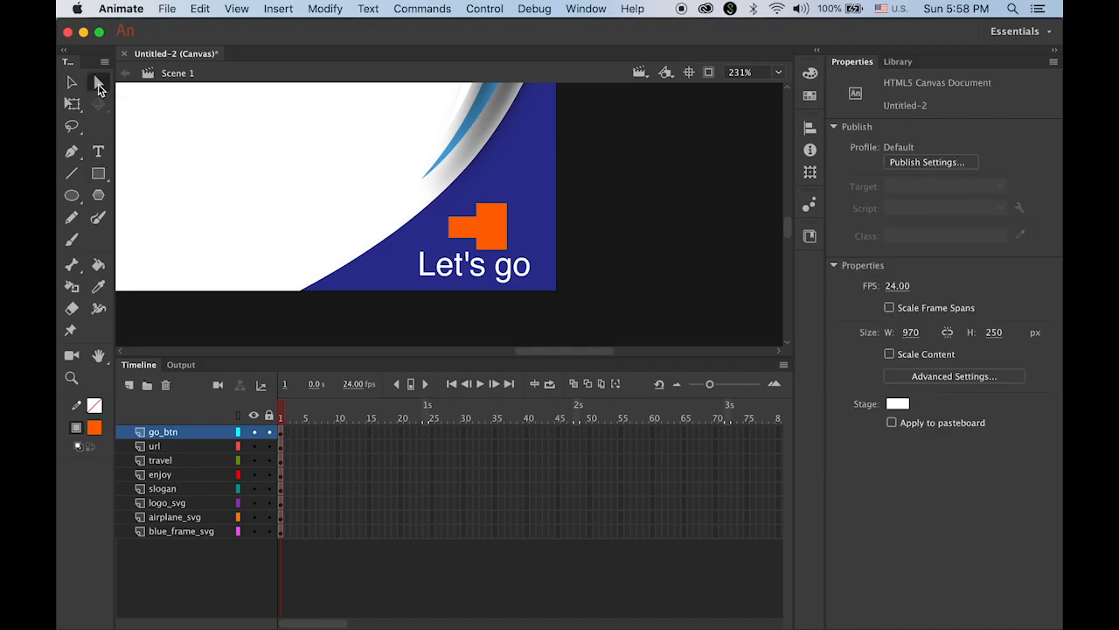
{"action": "left_click", "coordinate": [514, 215]}
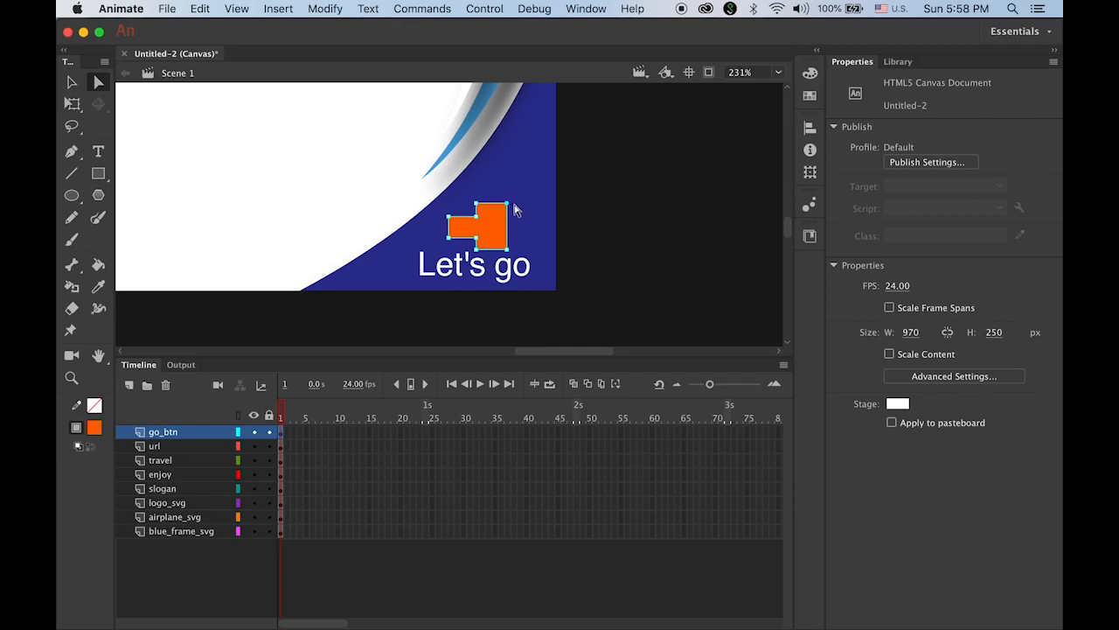
{"action": "key", "text": "Delete"}
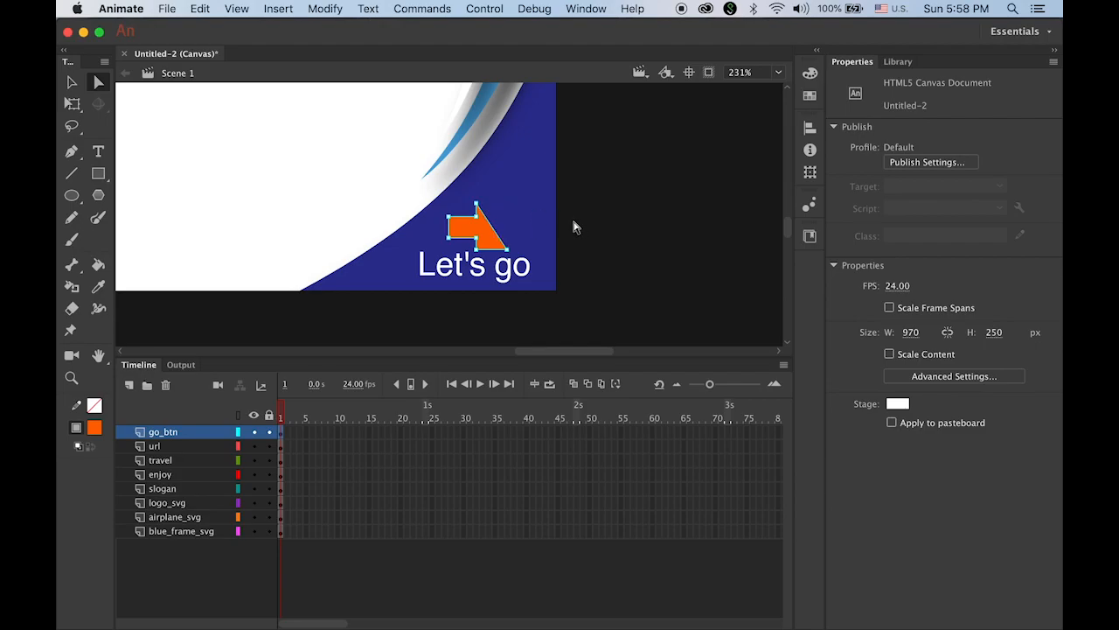
{"action": "left_click_drag", "start_coordinate": [509, 251], "coordinate": [507, 228]}
Nudge the orange arrow slightly up and to the right so it sits centred above the "Let's go" text
{"action": "left_click", "coordinate": [73, 82]}
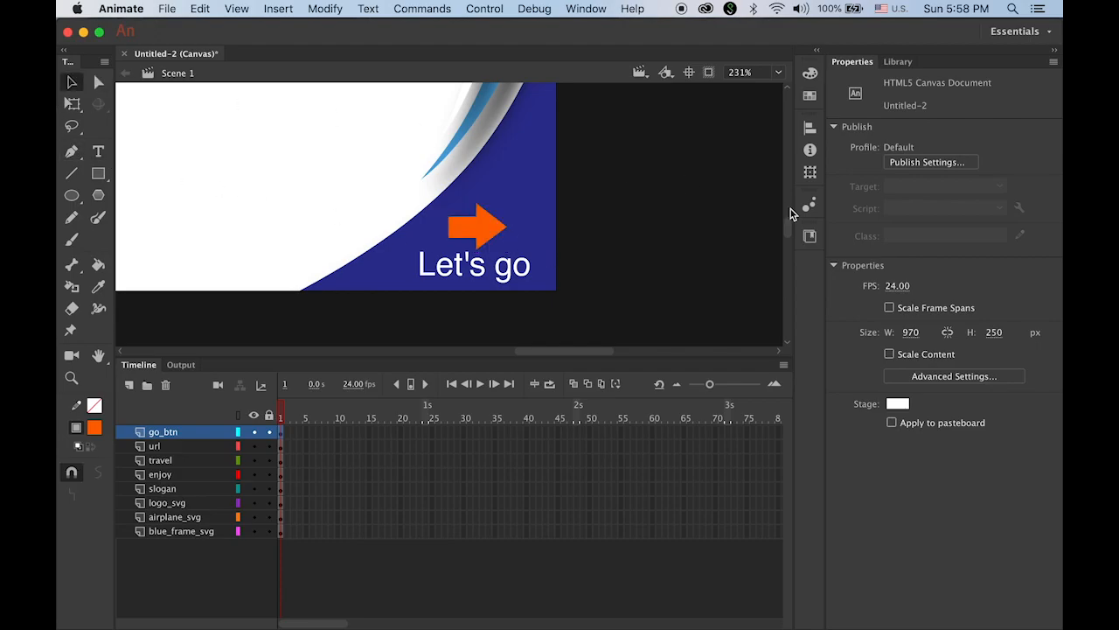
{"action": "left_click", "coordinate": [495, 232]}
{"action": "key", "text": "Up"}
{"action": "key", "text": "Right"}
{"action": "key", "text": "Right"}
{"action": "key", "text": "Up"}
{"action": "left_click", "coordinate": [611, 251]}
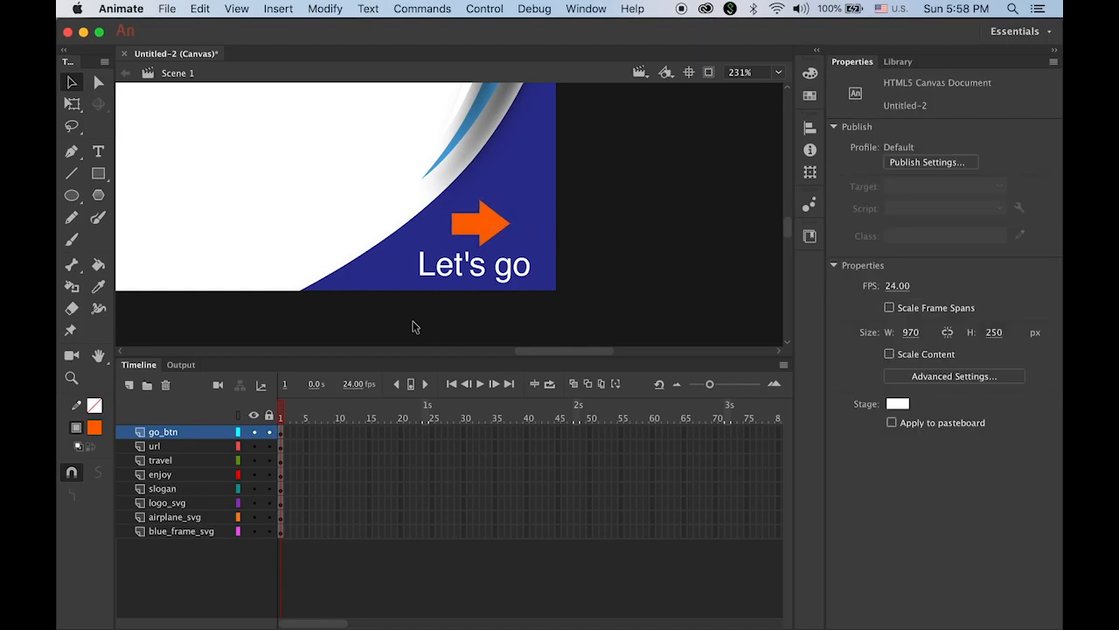
Set the colour of the "Let's go" text to gray #999999
{"action": "left_click", "coordinate": [478, 270]}
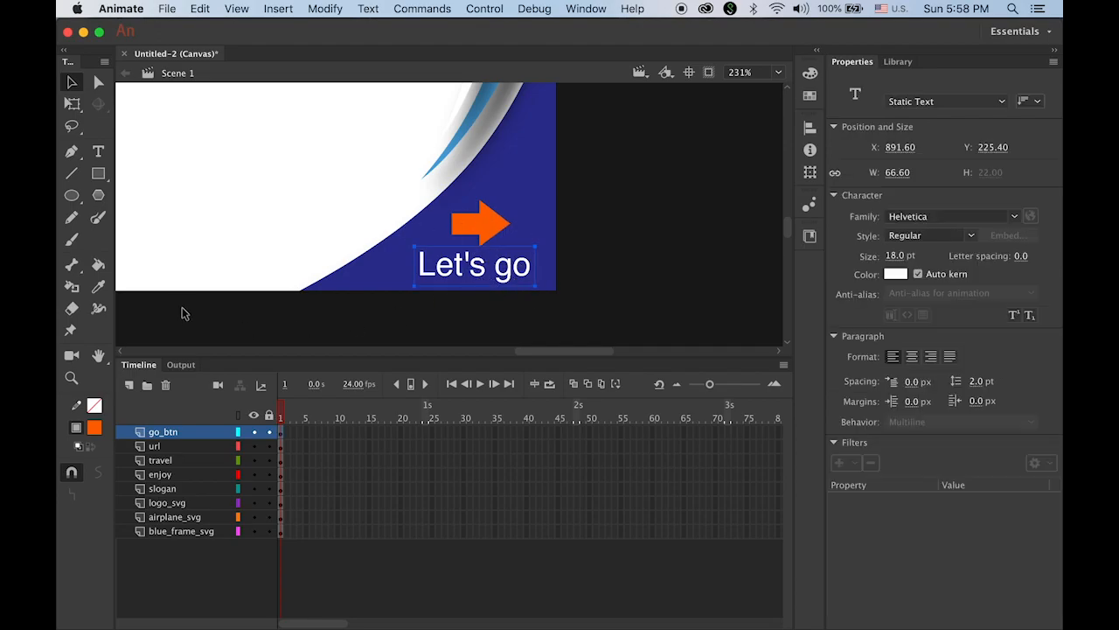
{"action": "left_click", "coordinate": [896, 274]}
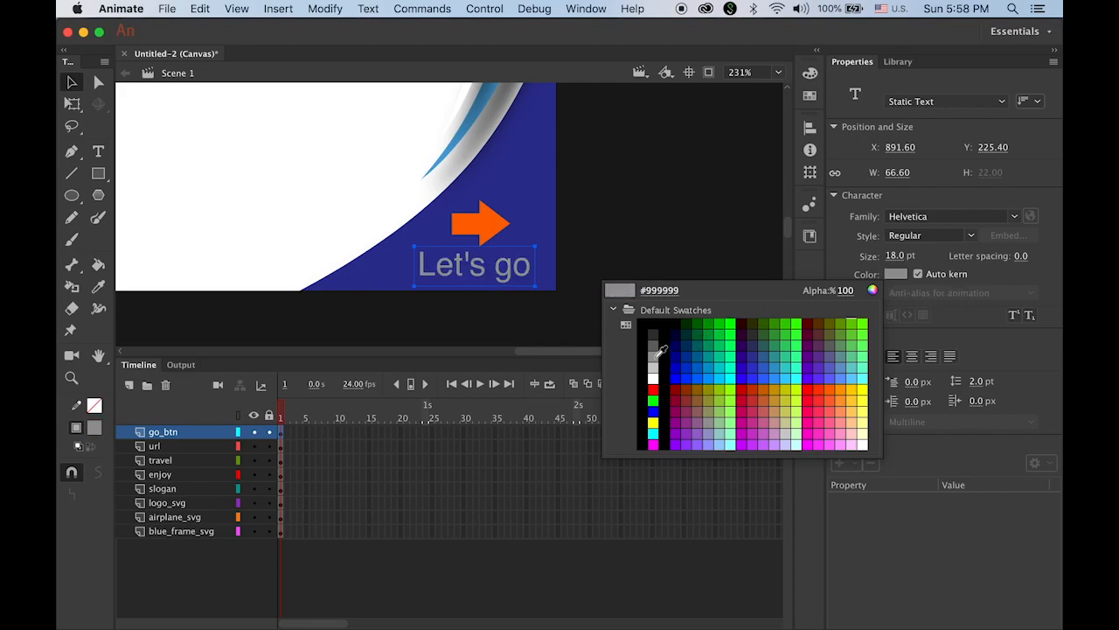
{"action": "left_click", "coordinate": [657, 355]}
{"action": "left_click", "coordinate": [622, 233]}
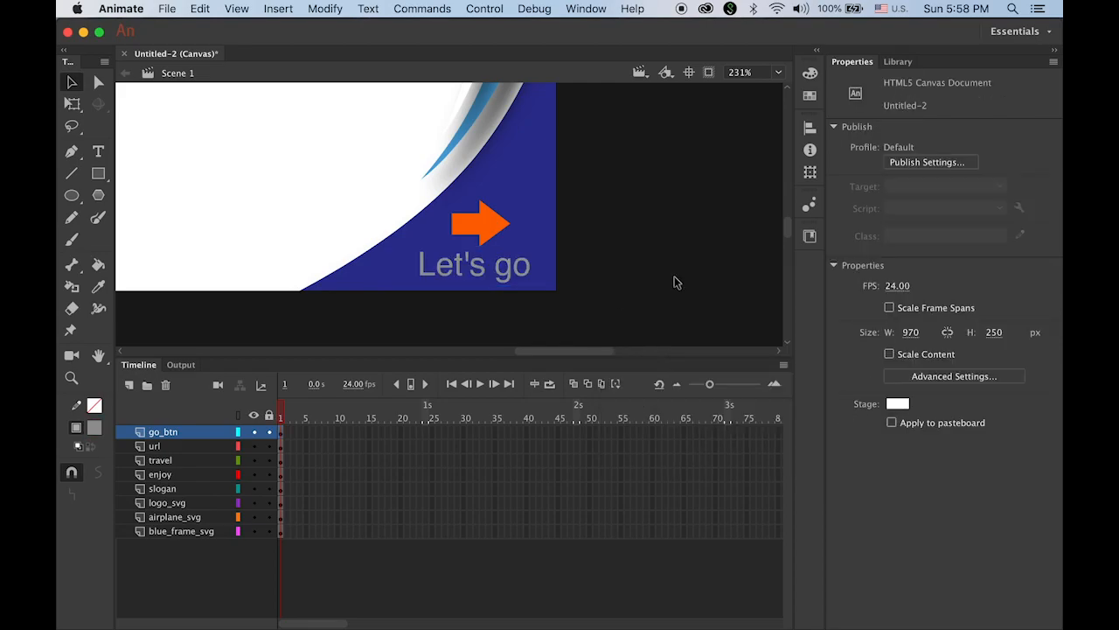
Recolour the "Let's go" text with a lighter gray swatch
{"action": "left_click", "coordinate": [486, 269]}
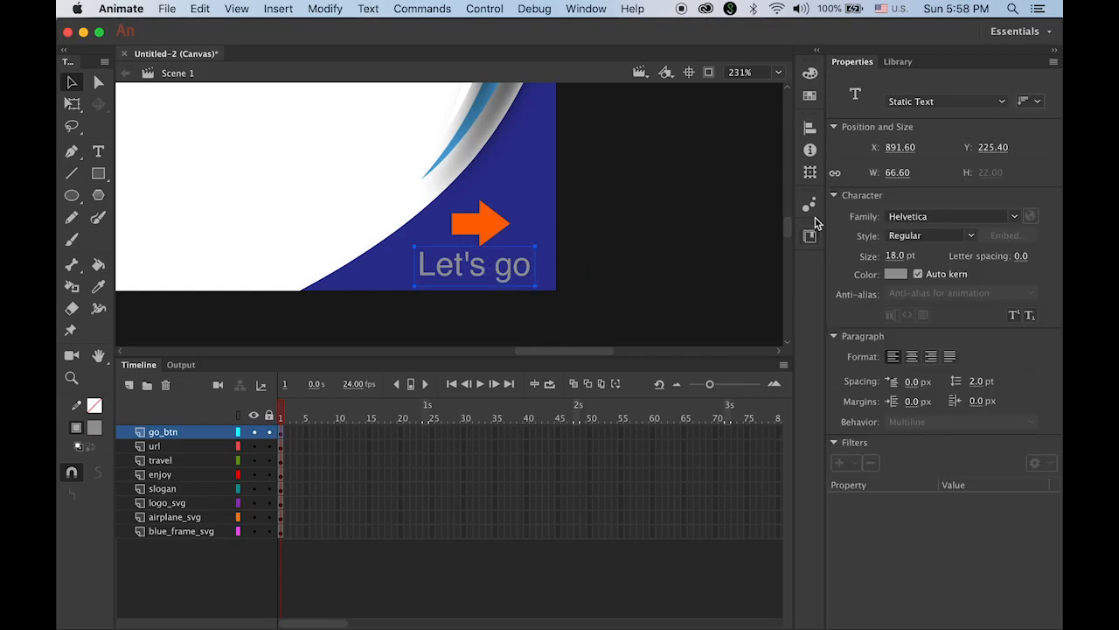
{"action": "left_click", "coordinate": [809, 94]}
{"action": "left_click", "coordinate": [565, 139]}
{"action": "left_click", "coordinate": [472, 303]}
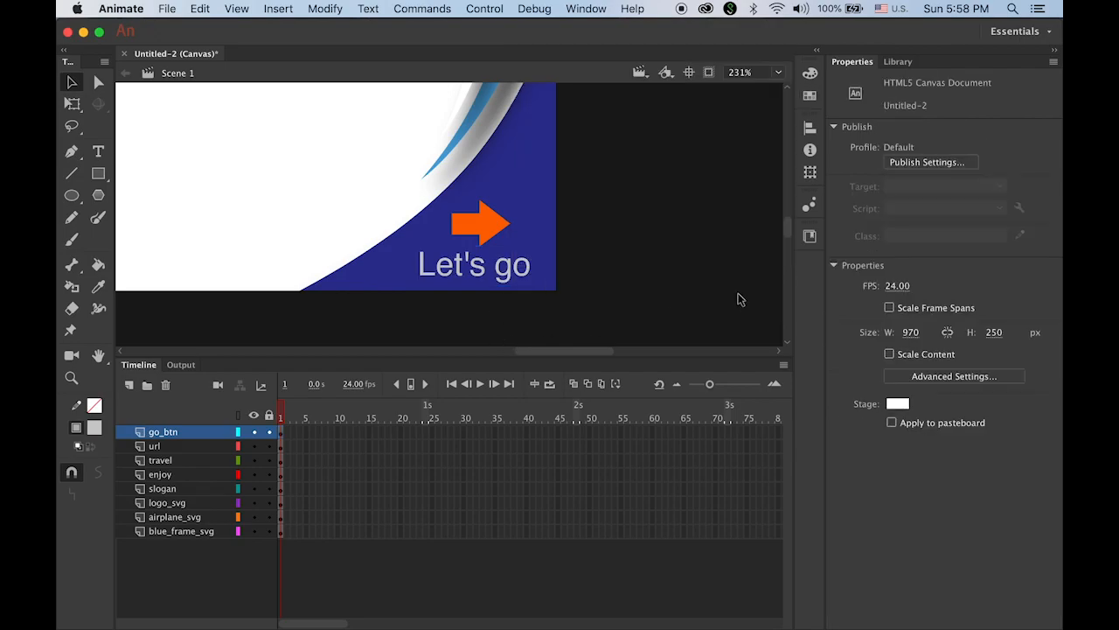
Select the orange arrow together with the "Let's go" text and cut both from the stage
{"action": "double_click", "coordinate": [99, 357]}
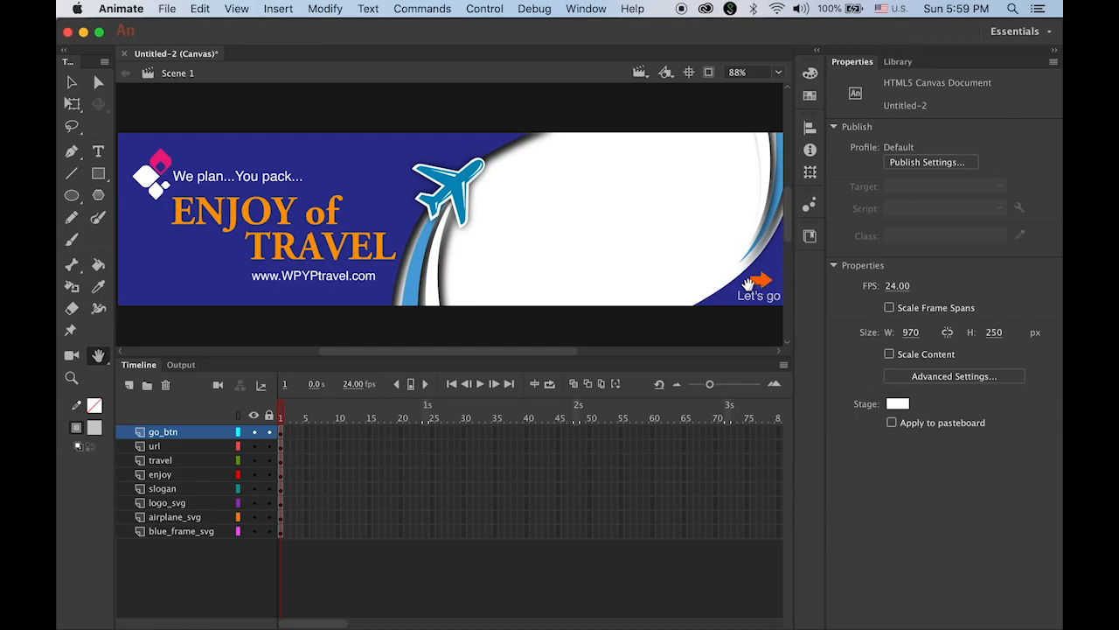
{"action": "left_click_drag", "start_coordinate": [707, 277], "coordinate": [668, 275]}
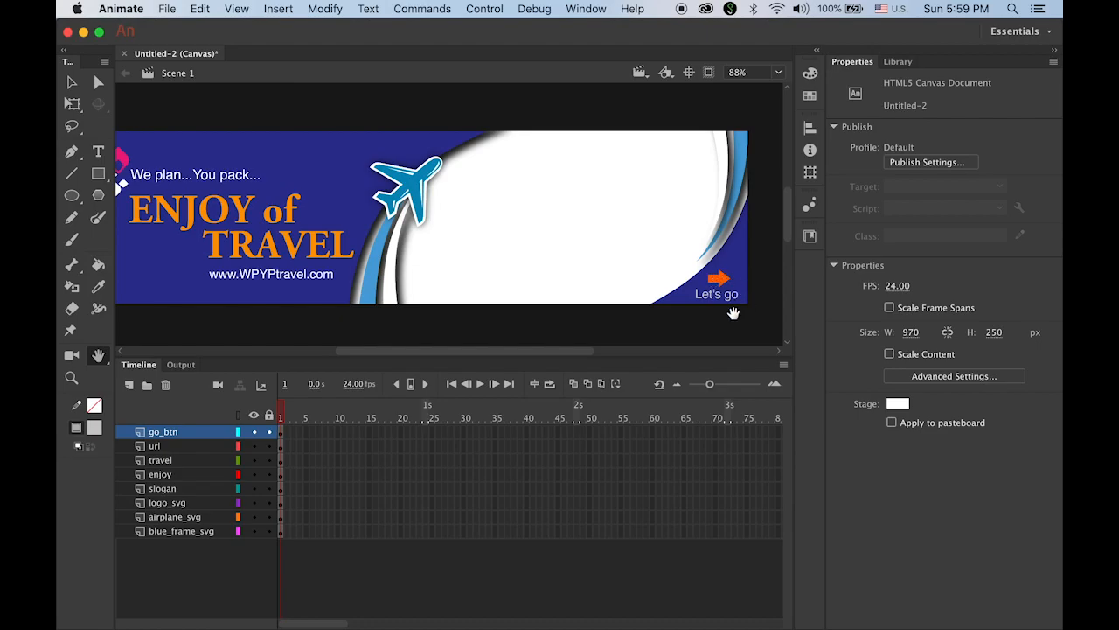
{"action": "left_click", "coordinate": [72, 81]}
{"action": "left_click", "coordinate": [719, 281]}
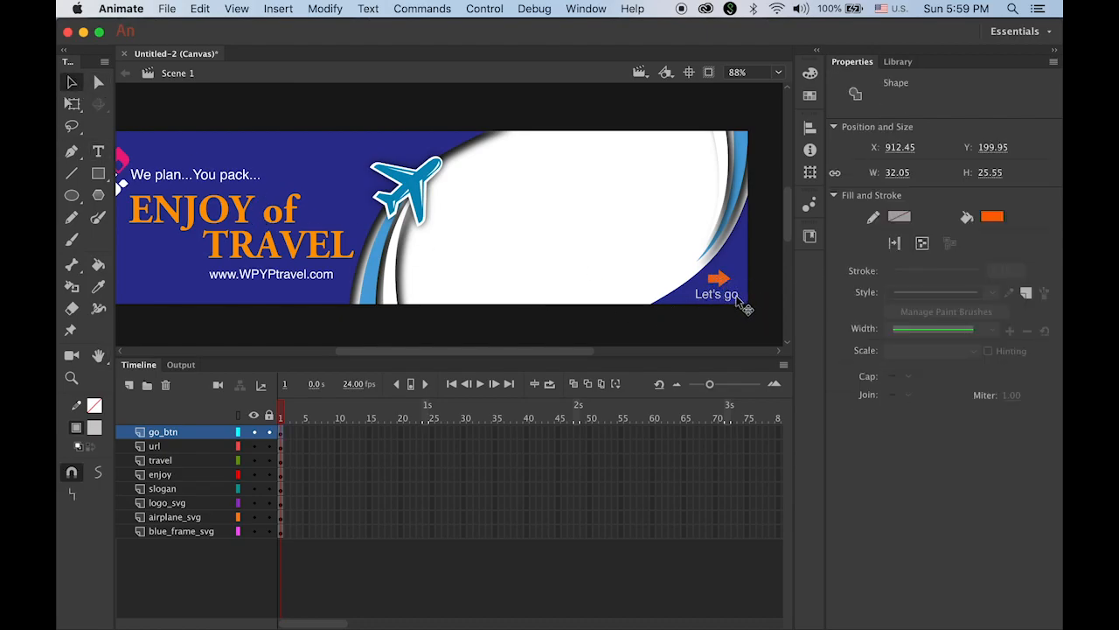
{"action": "left_click", "coordinate": [736, 298], "text": "shift"}
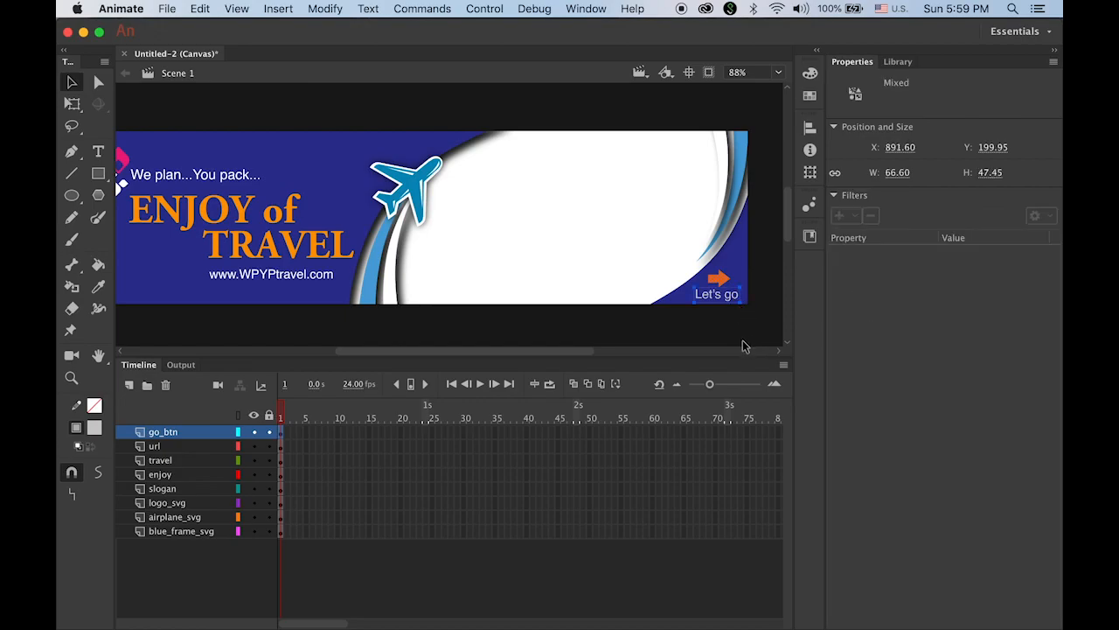
{"action": "left_click", "coordinate": [737, 348]}
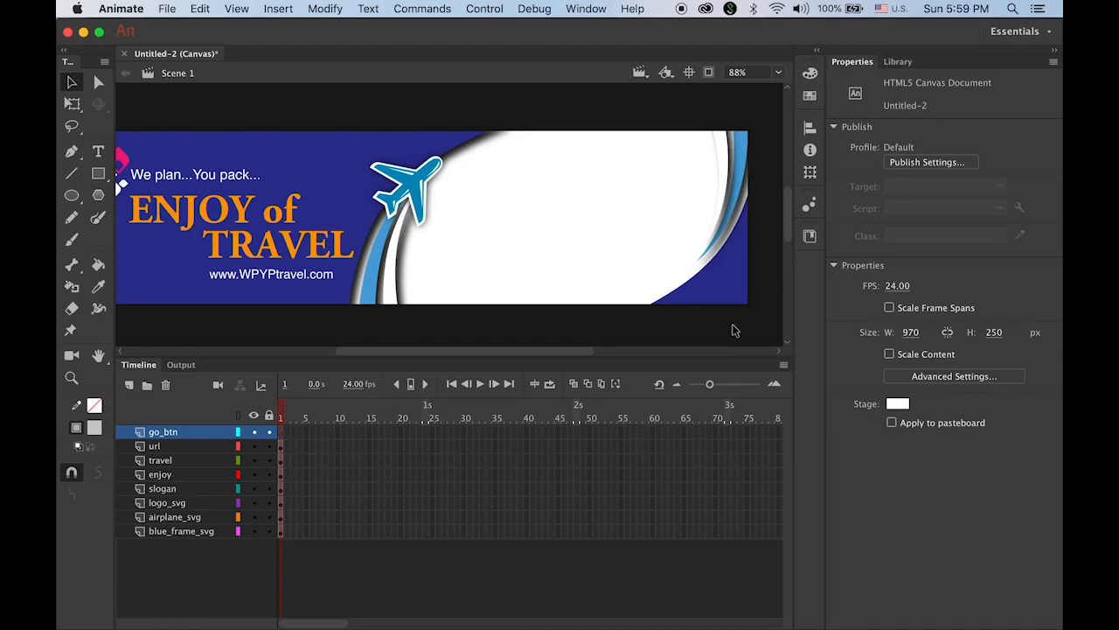
Create a new symbol of type Button named go
{"action": "left_click", "coordinate": [899, 63]}
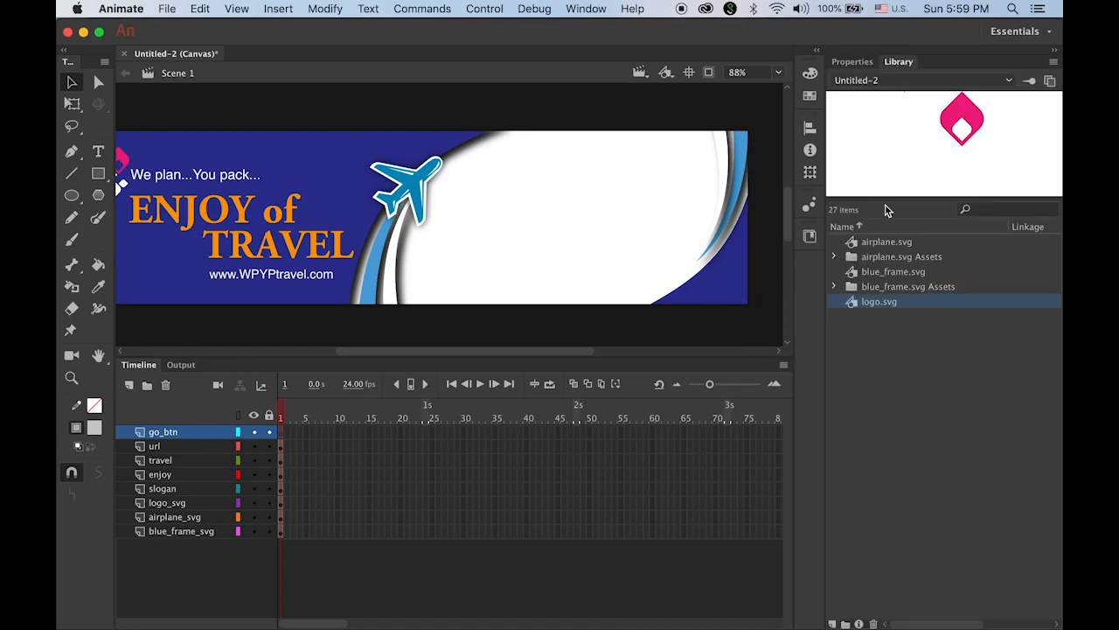
{"action": "left_click", "coordinate": [832, 624]}
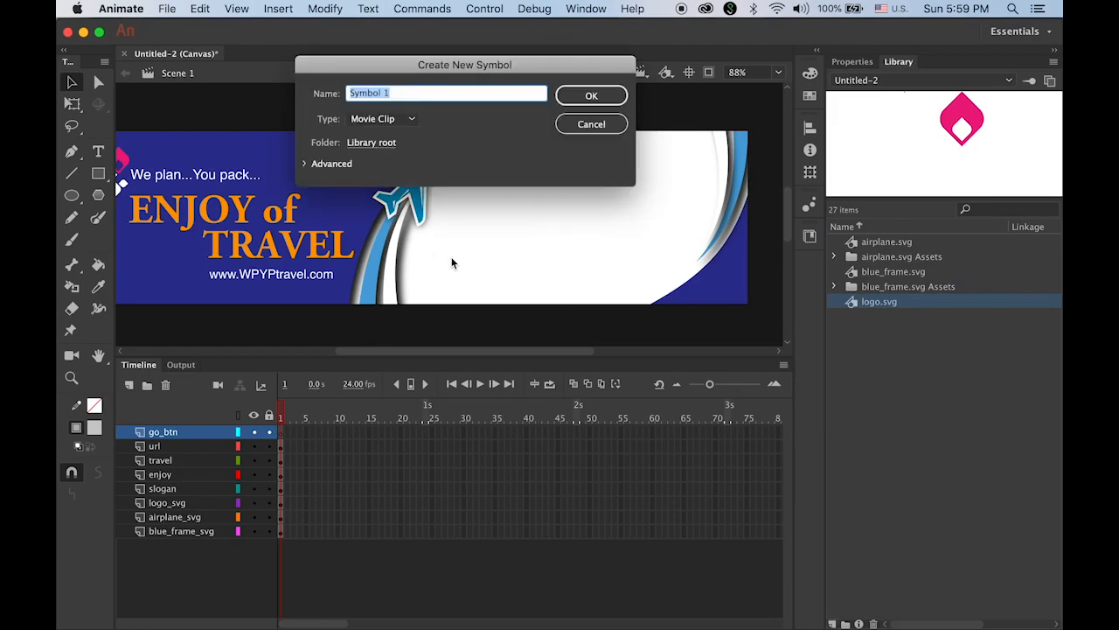
{"action": "left_click", "coordinate": [411, 120]}
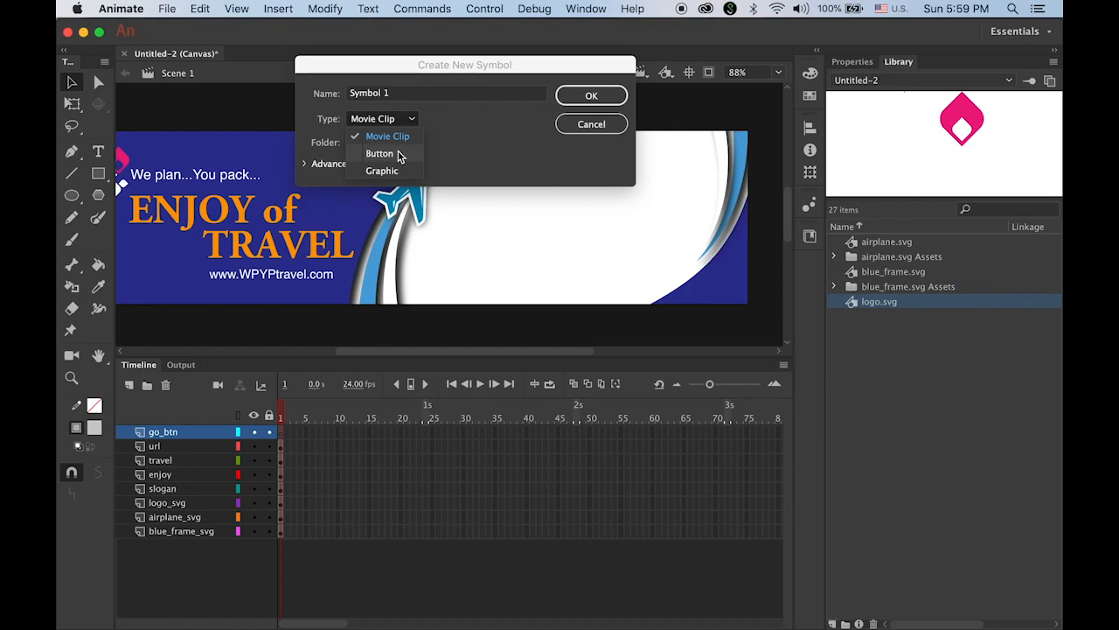
{"action": "left_click", "coordinate": [399, 154]}
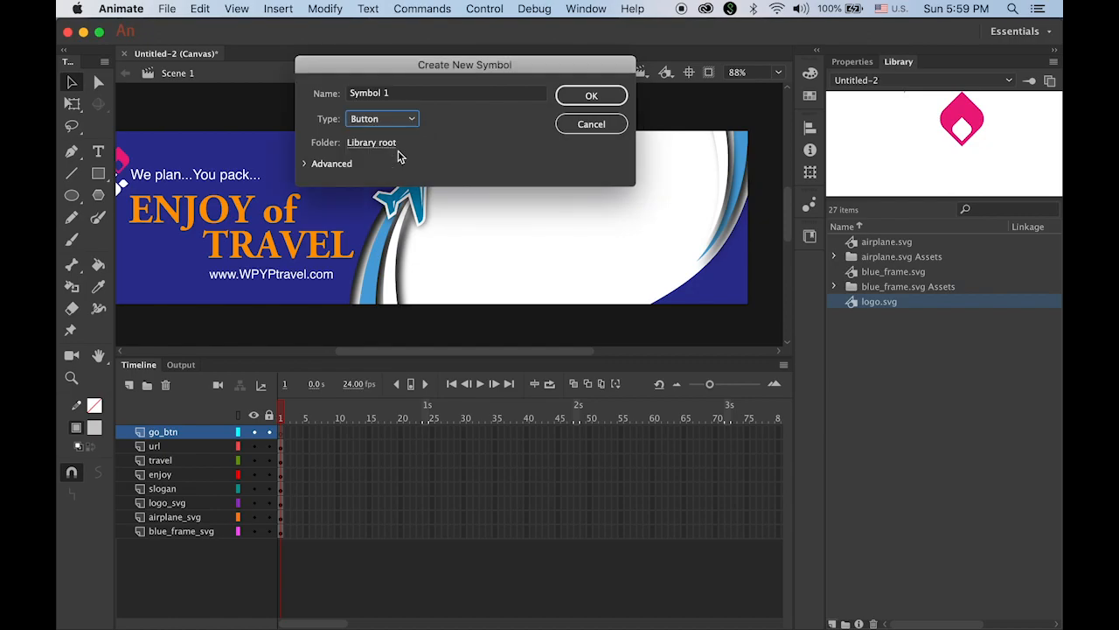
{"action": "left_click", "coordinate": [401, 96]}
{"action": "type", "text": "go"}
{"action": "left_click", "coordinate": [591, 96]}
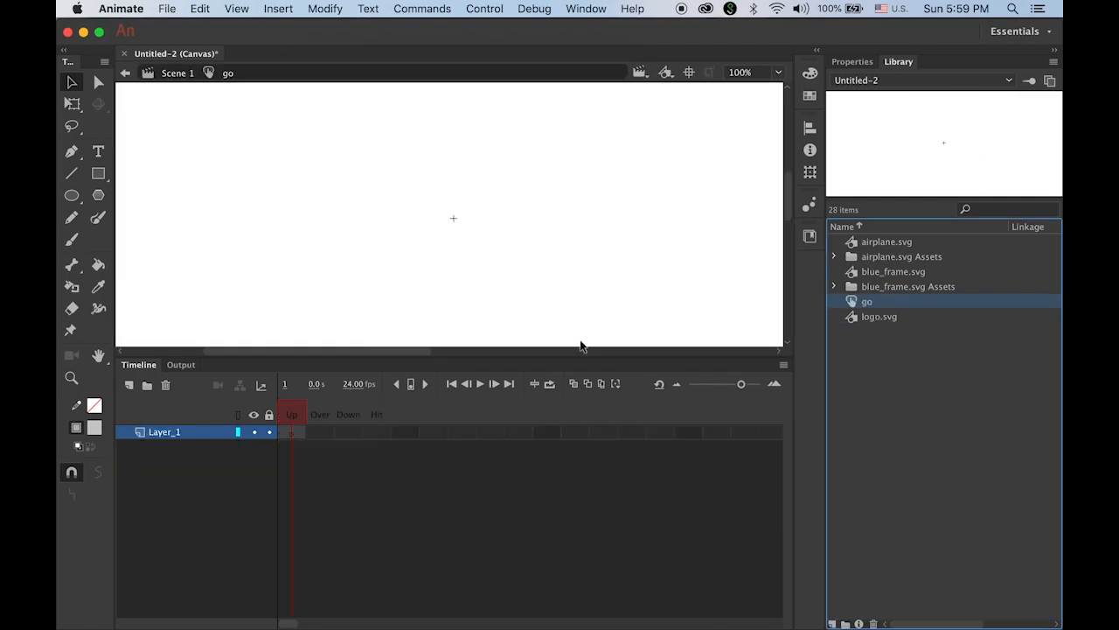
Paste the cut arrow and "Let's go" text into the button's Up frame and move them beside the registration point, below and to its right
{"action": "left_click_drag", "start_coordinate": [535, 267], "coordinate": [394, 206]}
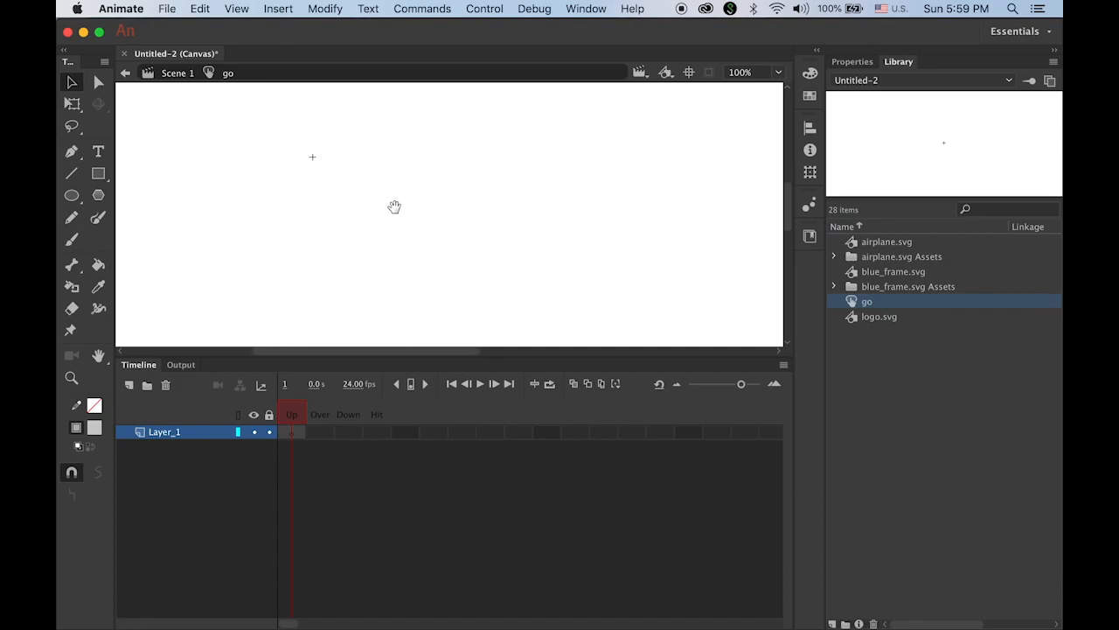
{"action": "left_click", "coordinate": [201, 10]}
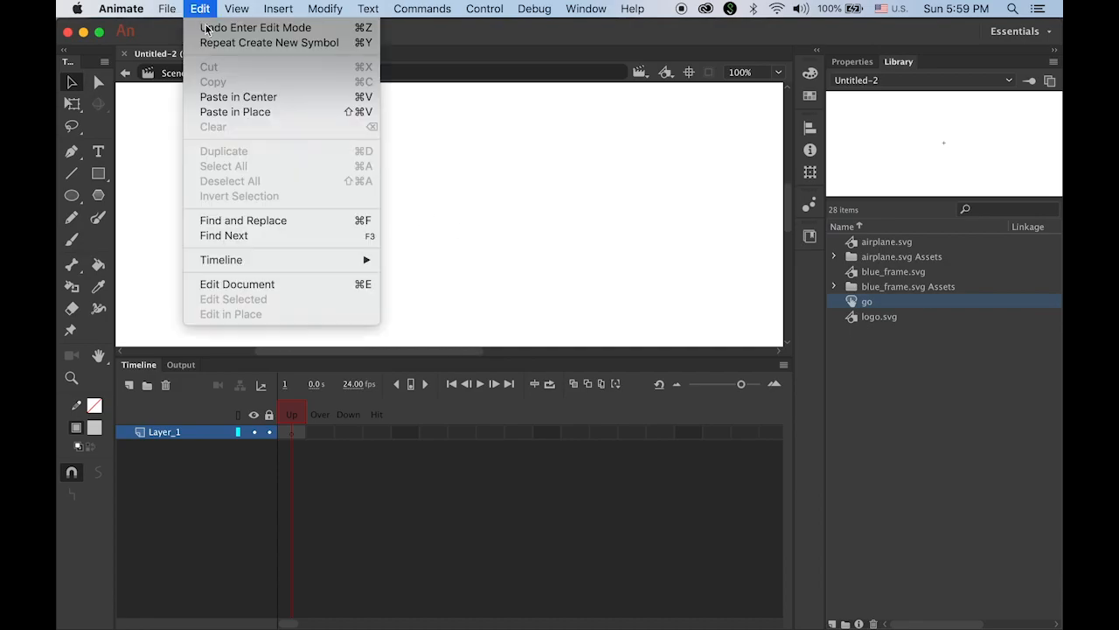
{"action": "left_click", "coordinate": [251, 100]}
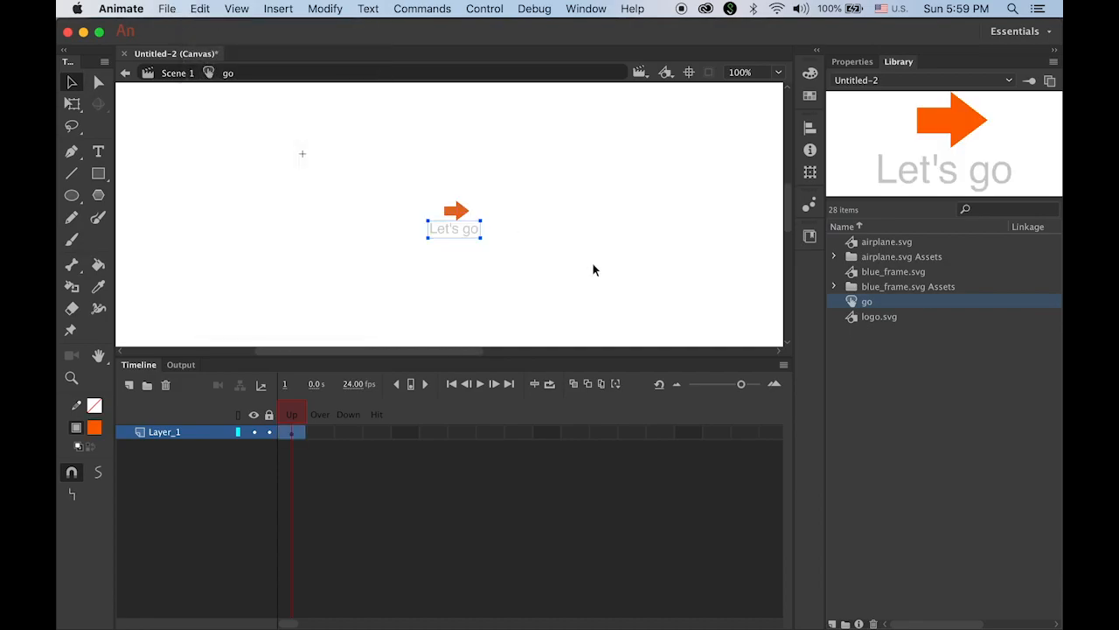
{"action": "left_click_drag", "start_coordinate": [454, 216], "coordinate": [330, 170]}
{"action": "left_click", "coordinate": [496, 232]}
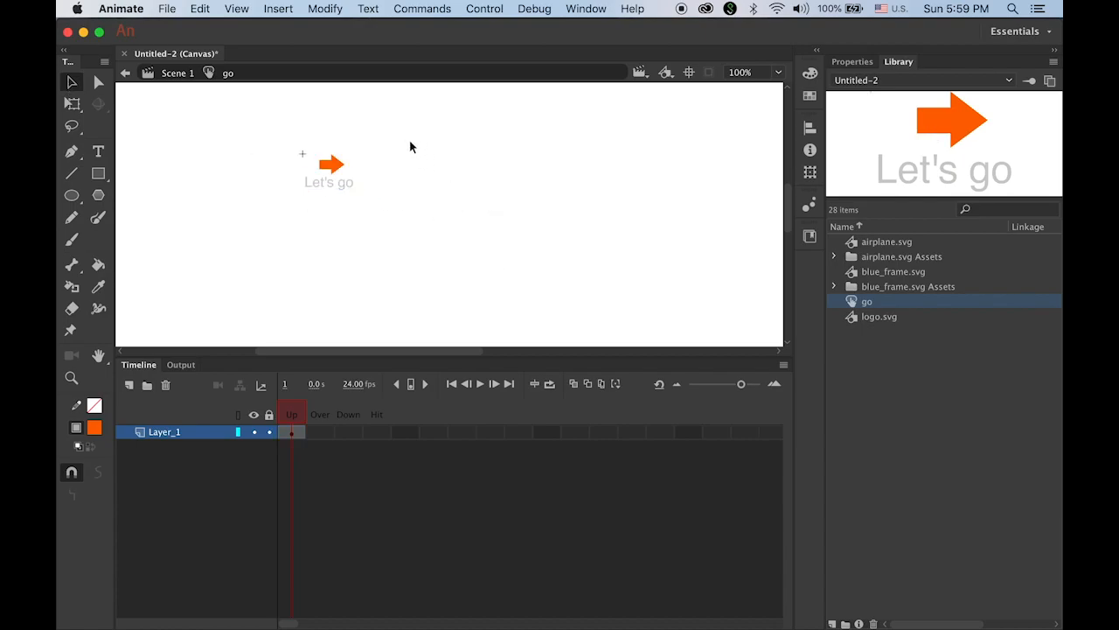
Select the arrow and the "Let's go" text together and distribute them to separate layers
{"action": "left_click", "coordinate": [338, 187]}
{"action": "left_click", "coordinate": [504, 233]}
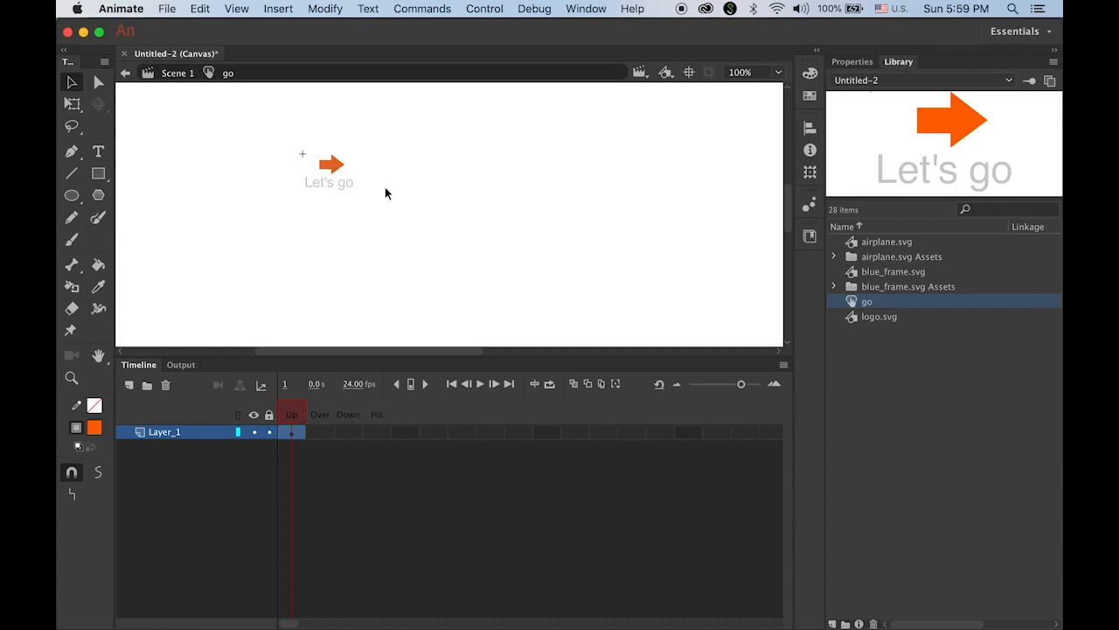
{"action": "left_click_drag", "start_coordinate": [387, 188], "coordinate": [261, 159]}
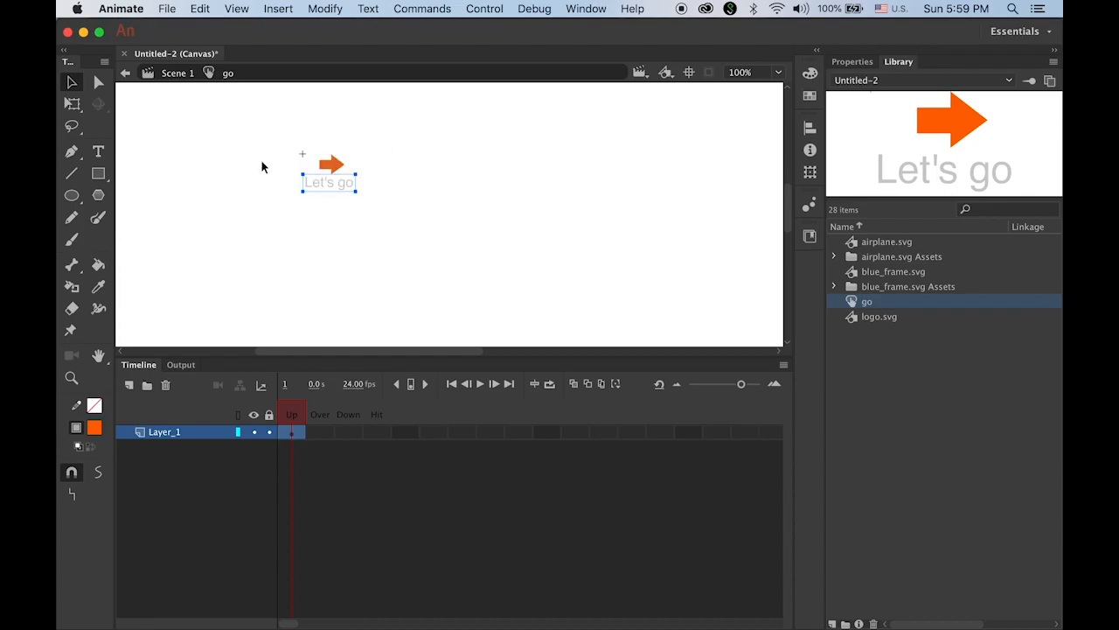
{"action": "left_click", "coordinate": [327, 11]}
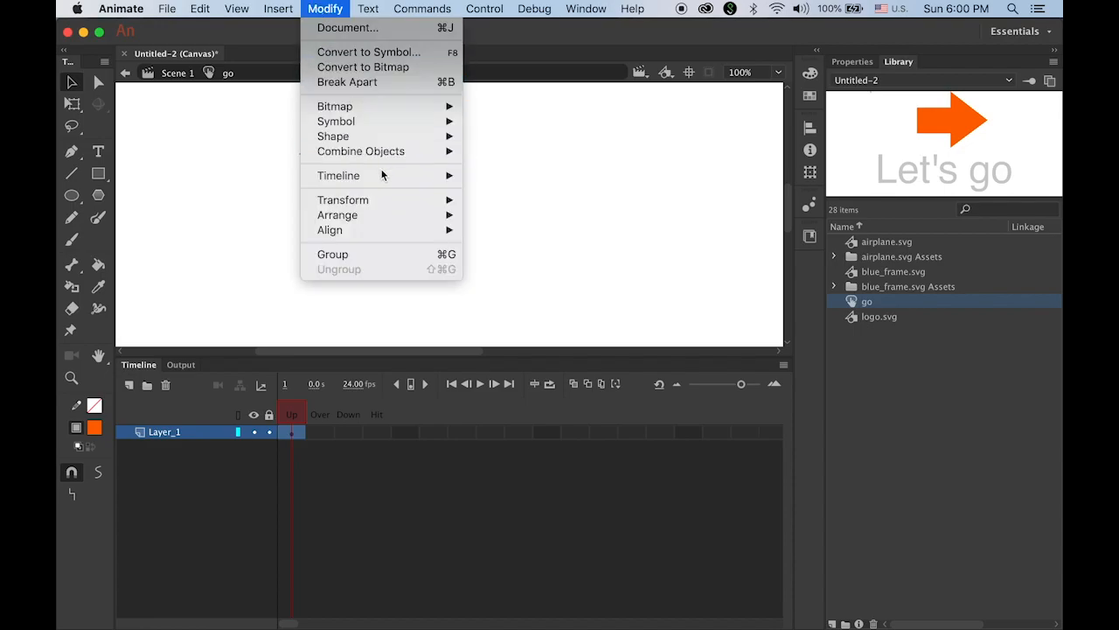
{"action": "mouse_move", "coordinate": [381, 176]}
{"action": "left_click", "coordinate": [512, 176]}
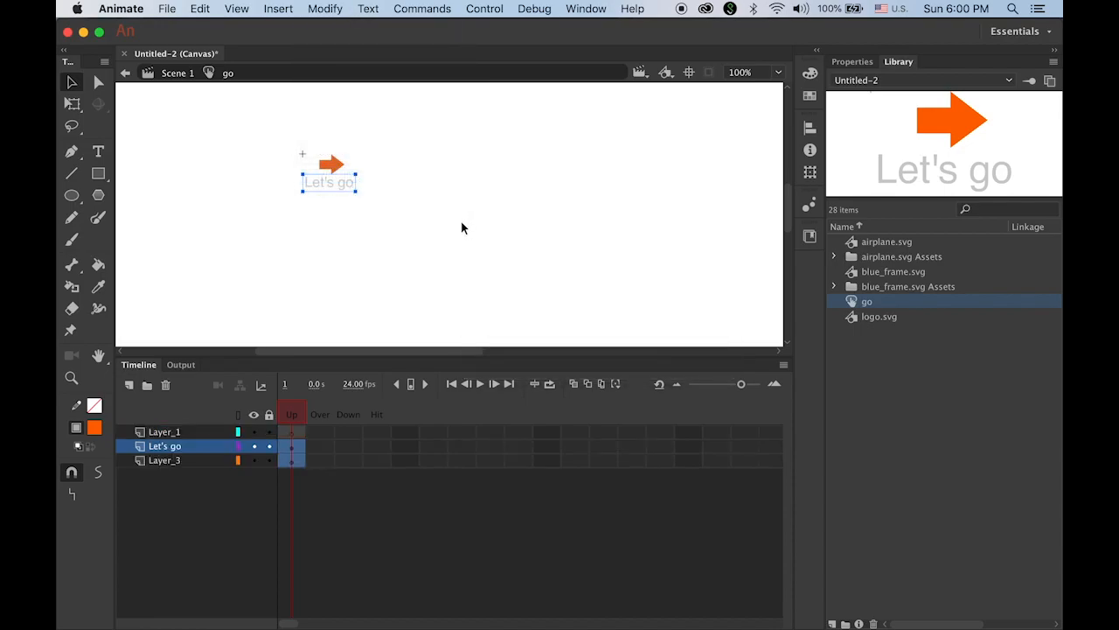
Delete the empty Layer_1 and rename Layer_3 as arrow
{"action": "left_click", "coordinate": [164, 432]}
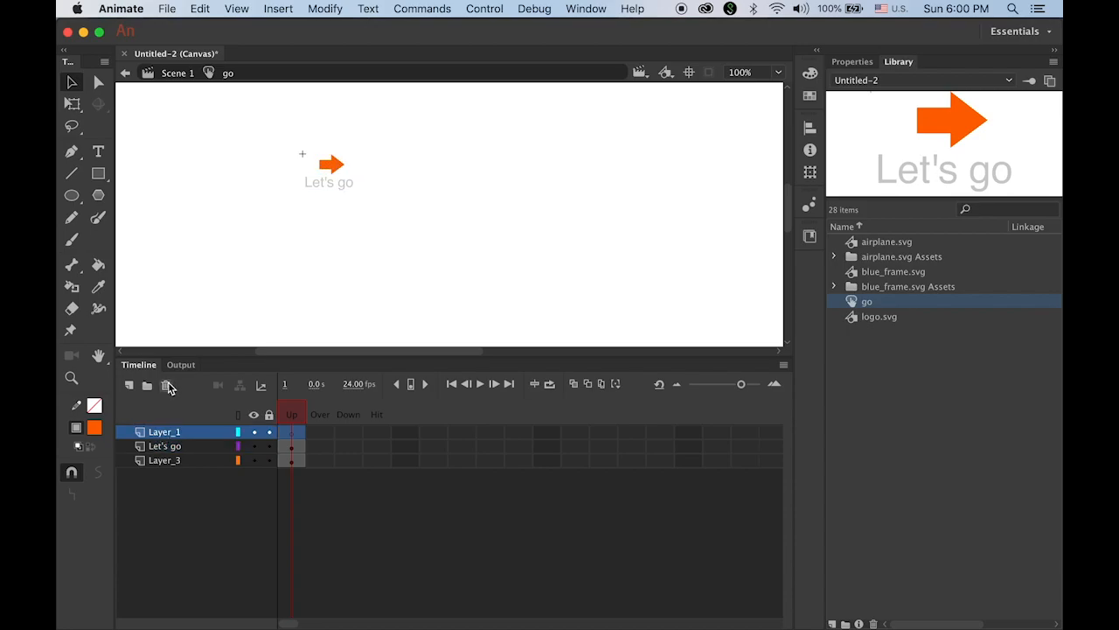
{"action": "left_click", "coordinate": [165, 385]}
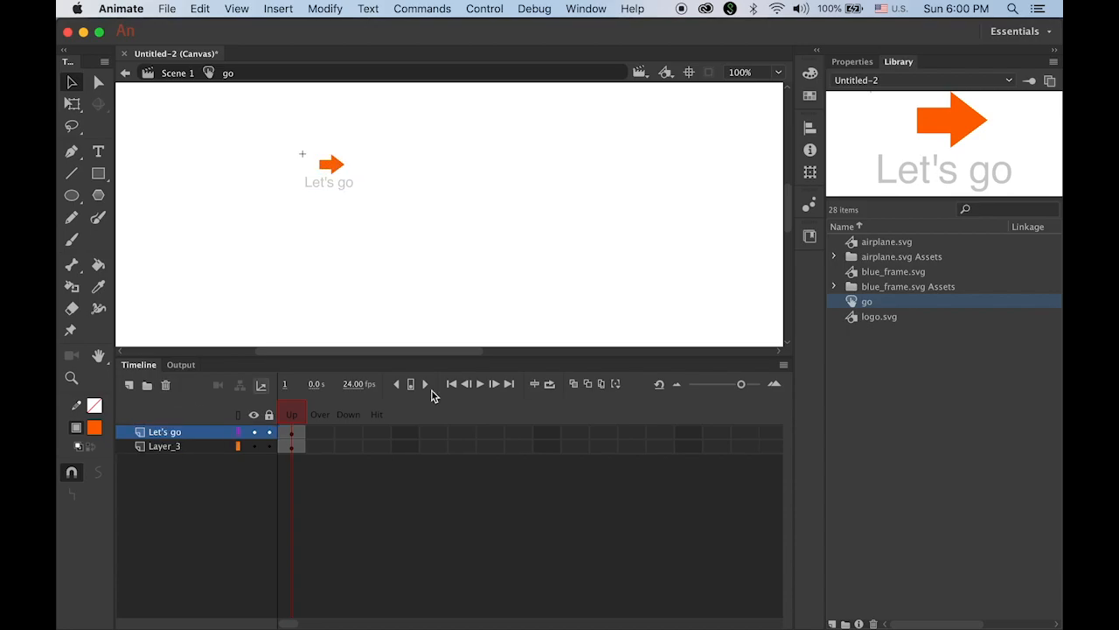
{"action": "double_click", "coordinate": [168, 446]}
{"action": "type", "text": "a"}
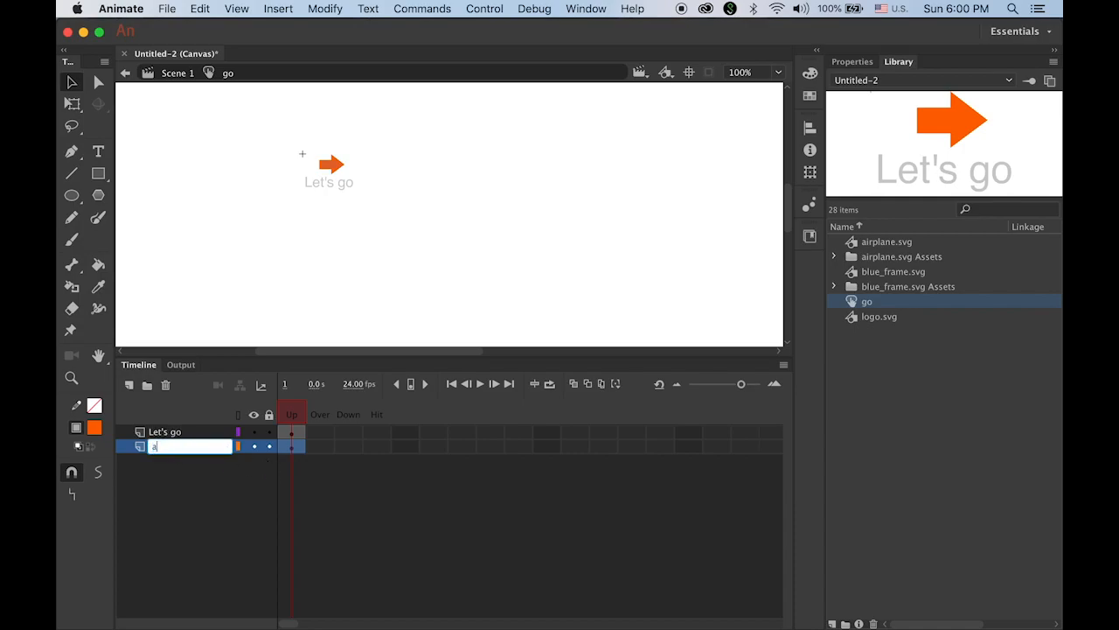
{"action": "type", "text": "rrow"}
{"action": "key", "text": "Return"}
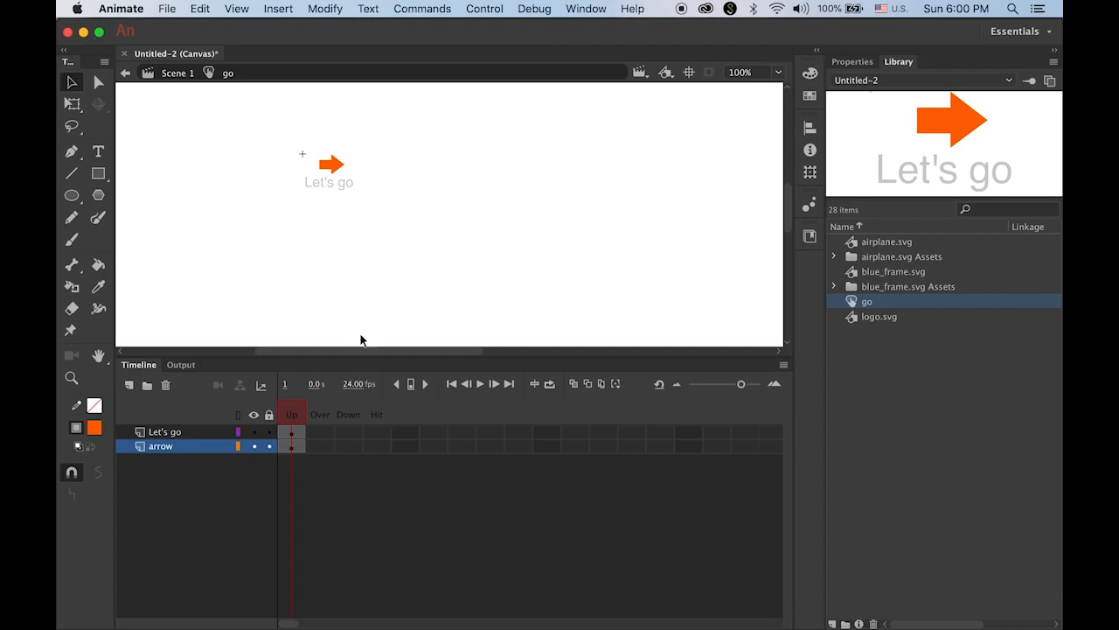
Cut the orange arrow from the arrow layer, leaving the "Let's go" text in the button
{"action": "left_click", "coordinate": [334, 187]}
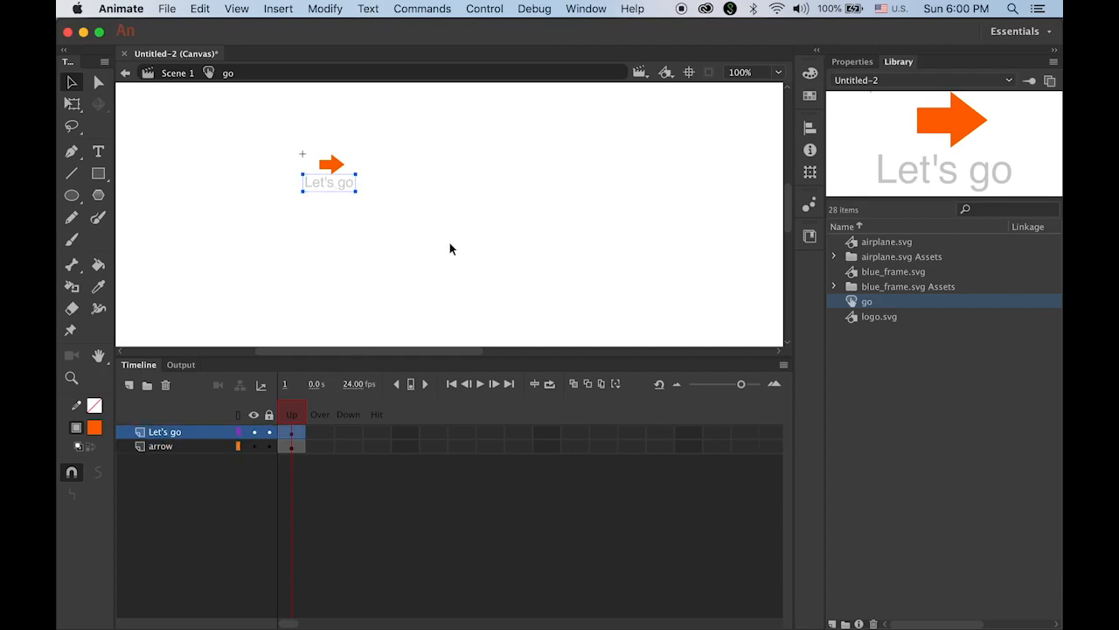
{"action": "left_click", "coordinate": [333, 165]}
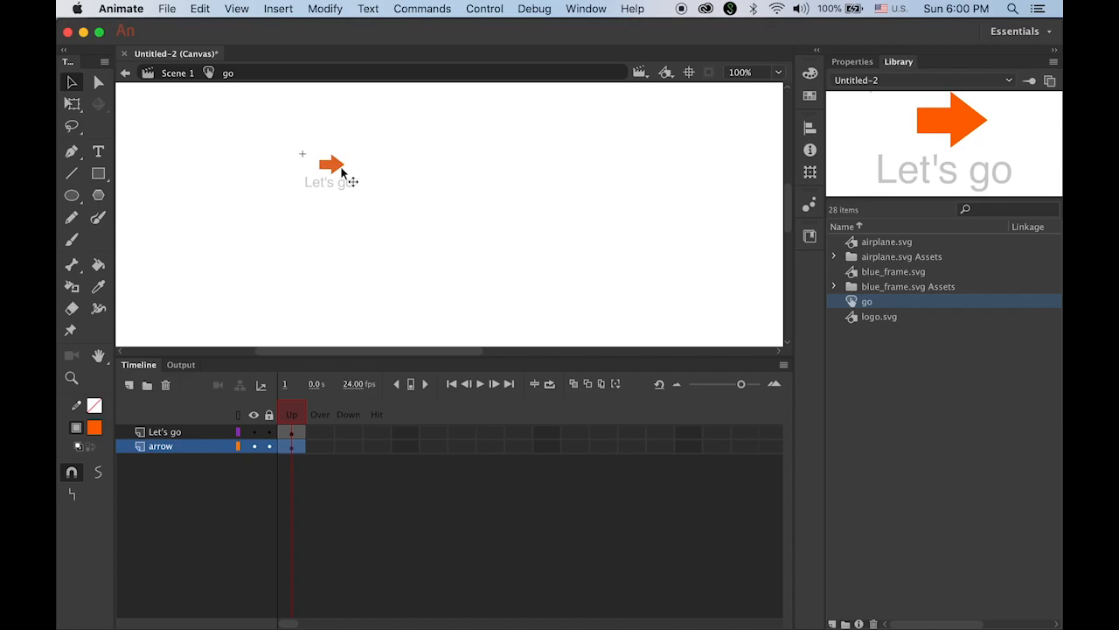
{"action": "key", "text": "Delete"}
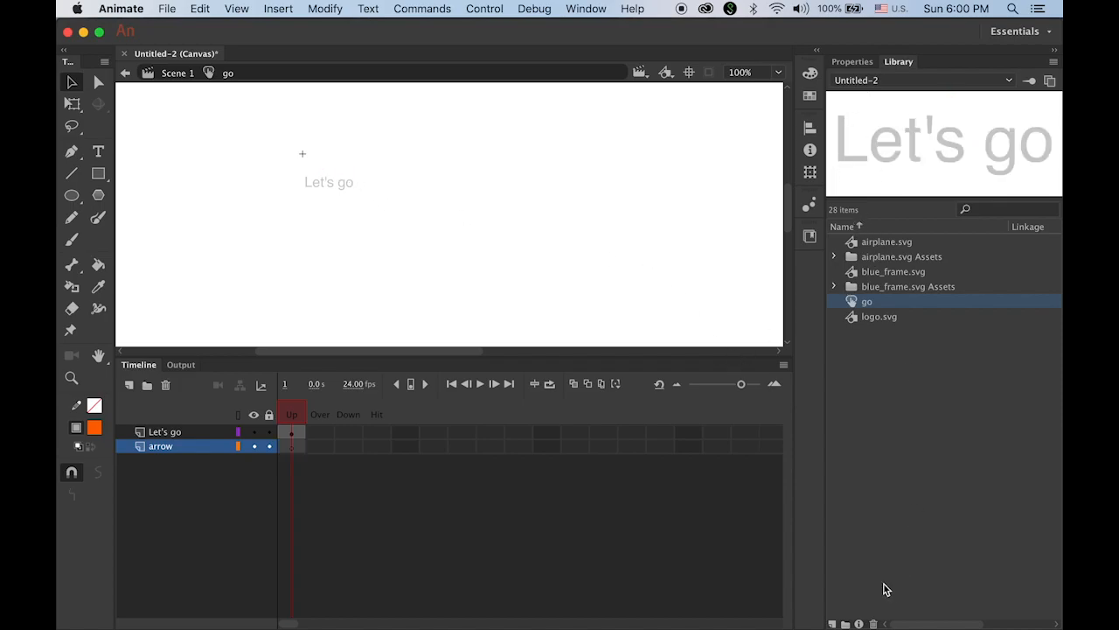
Create a new symbol of type Movie Clip named arrow
{"action": "left_click", "coordinate": [832, 624]}
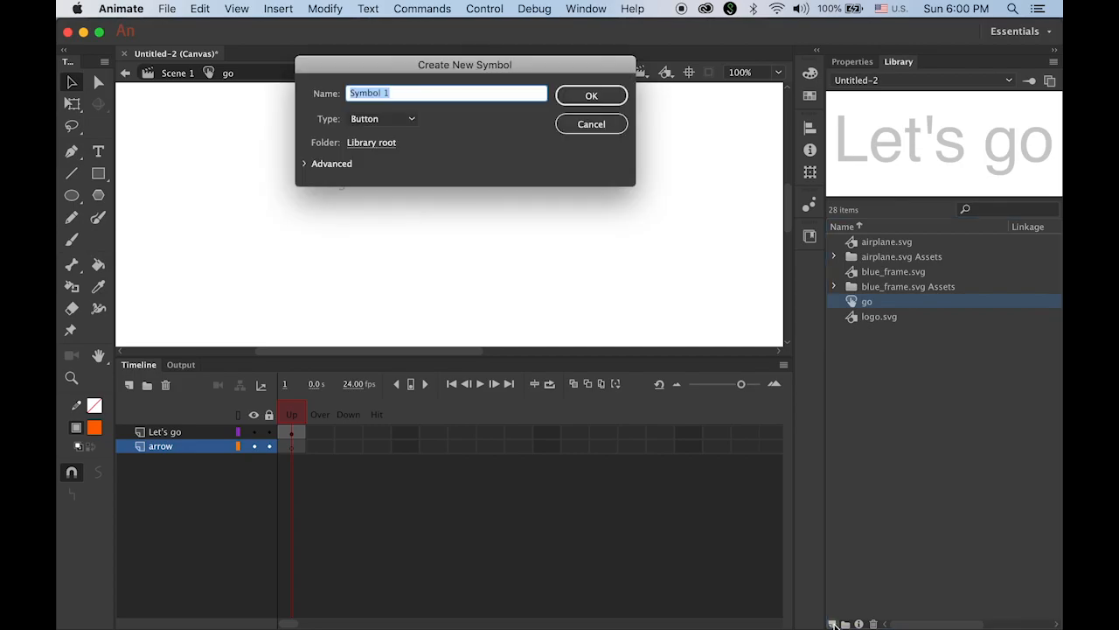
{"action": "left_click", "coordinate": [401, 118]}
{"action": "left_click", "coordinate": [398, 136]}
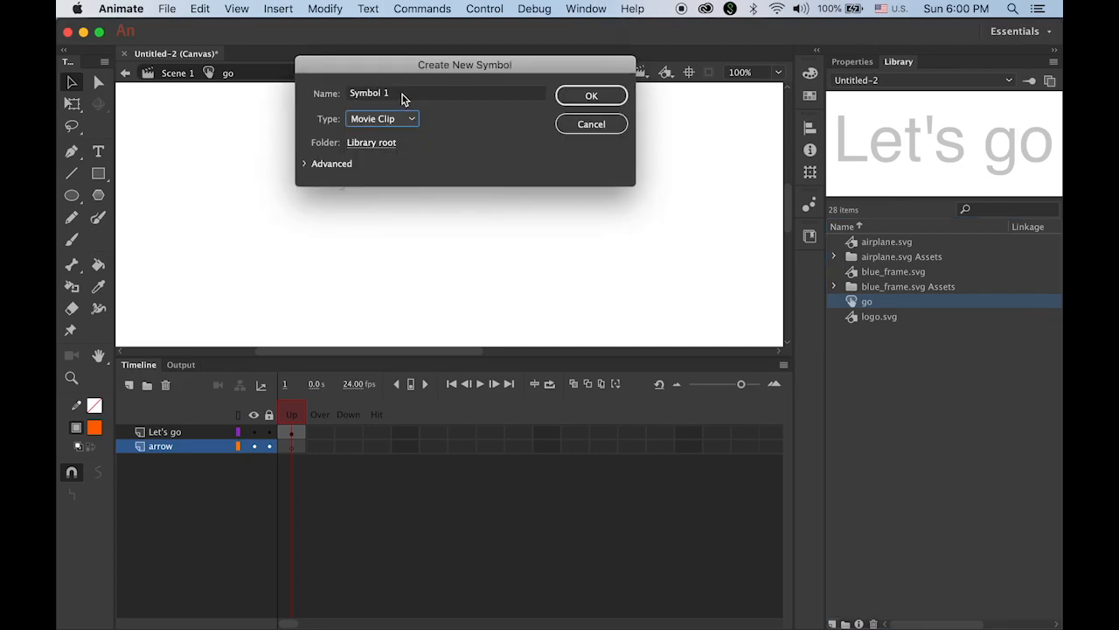
{"action": "left_click_drag", "start_coordinate": [402, 94], "coordinate": [273, 85]}
{"action": "type", "text": "arr"}
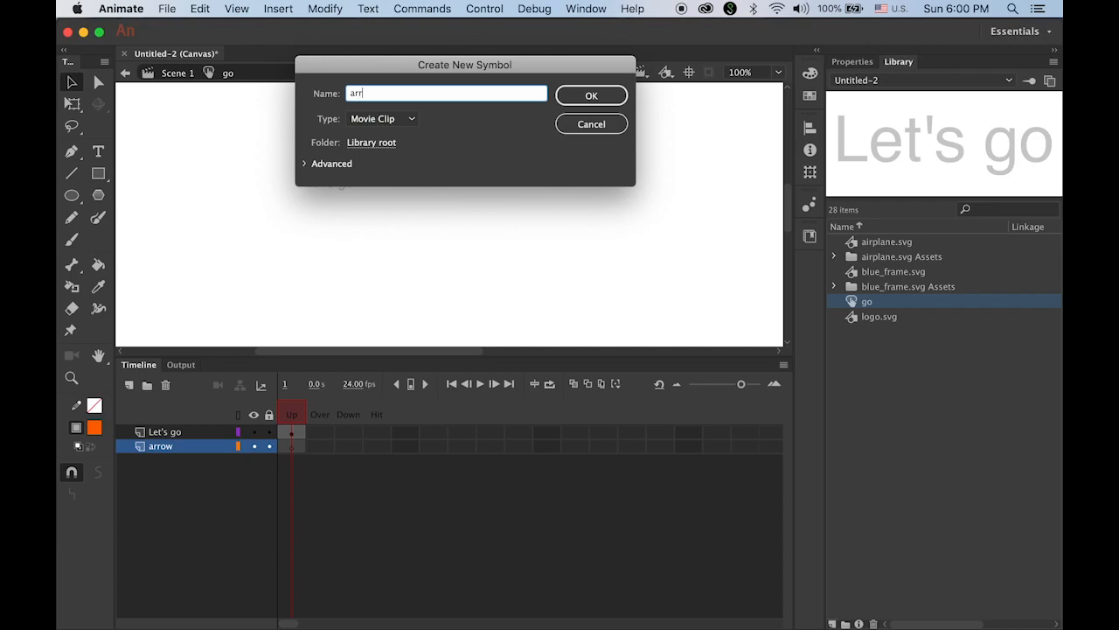
{"action": "type", "text": "ow"}
{"action": "key", "text": "Return"}
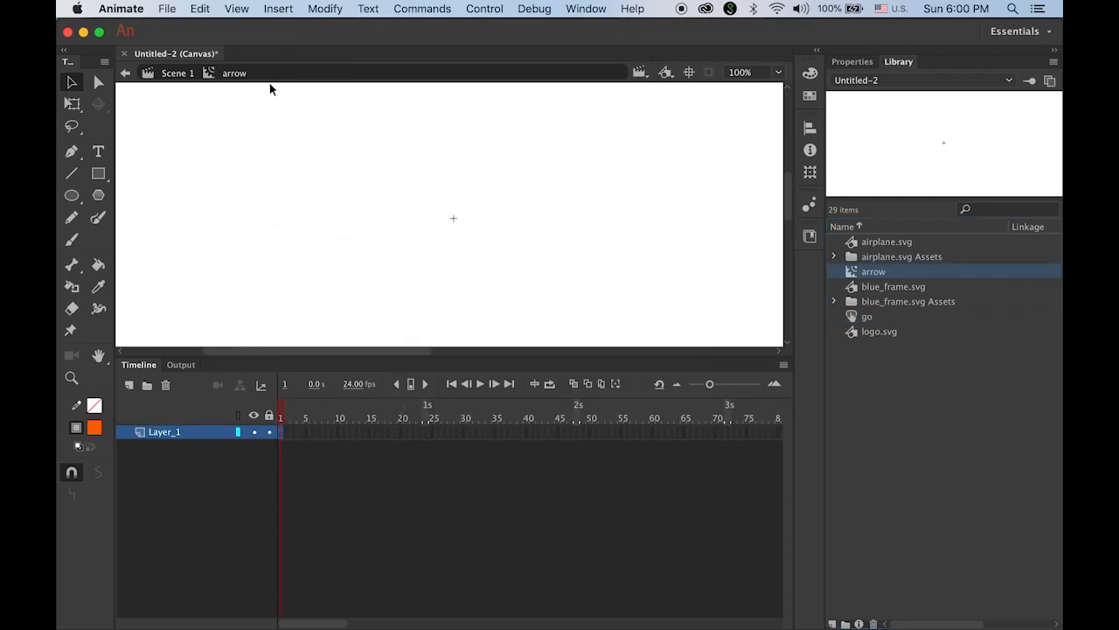
Paste the orange arrow into the movie clip and move it slightly down and right, so its upper-left corner meets the registration point
{"action": "left_click", "coordinate": [200, 9]}
{"action": "left_click", "coordinate": [241, 94]}
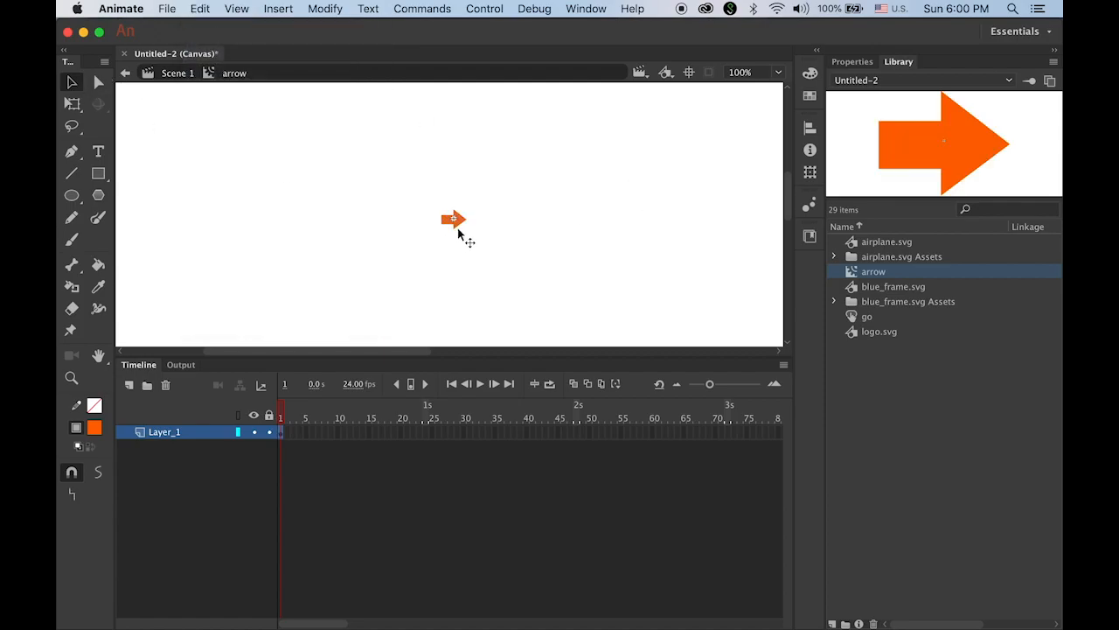
{"action": "left_click_drag", "start_coordinate": [457, 226], "coordinate": [469, 234]}
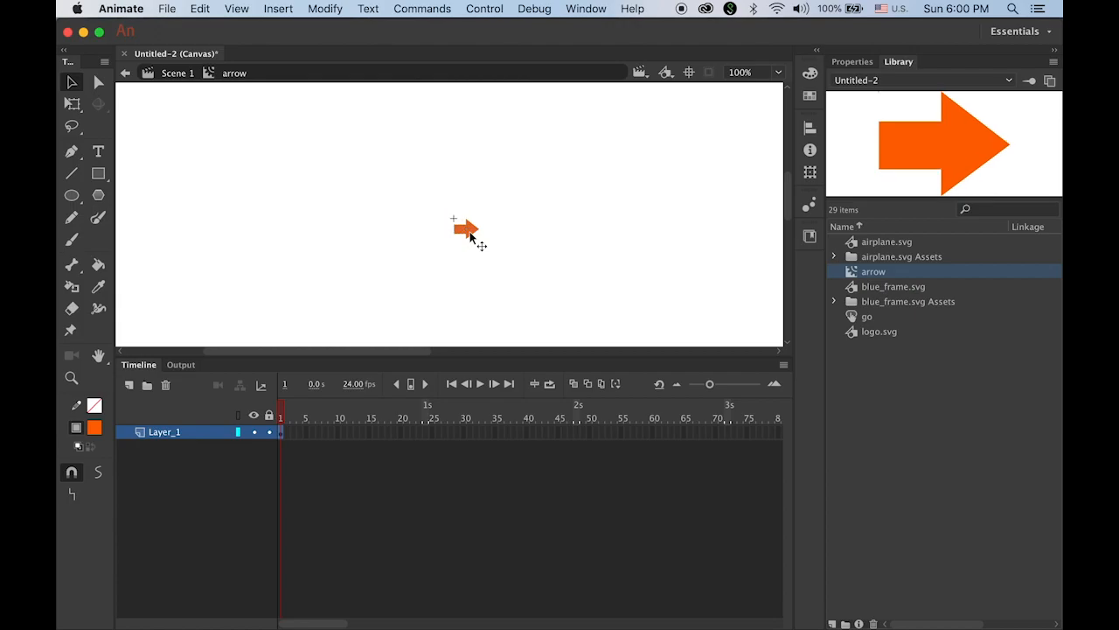
Copy the orange arrow and paste it in place on a new layer above the original
{"action": "left_click", "coordinate": [470, 228]}
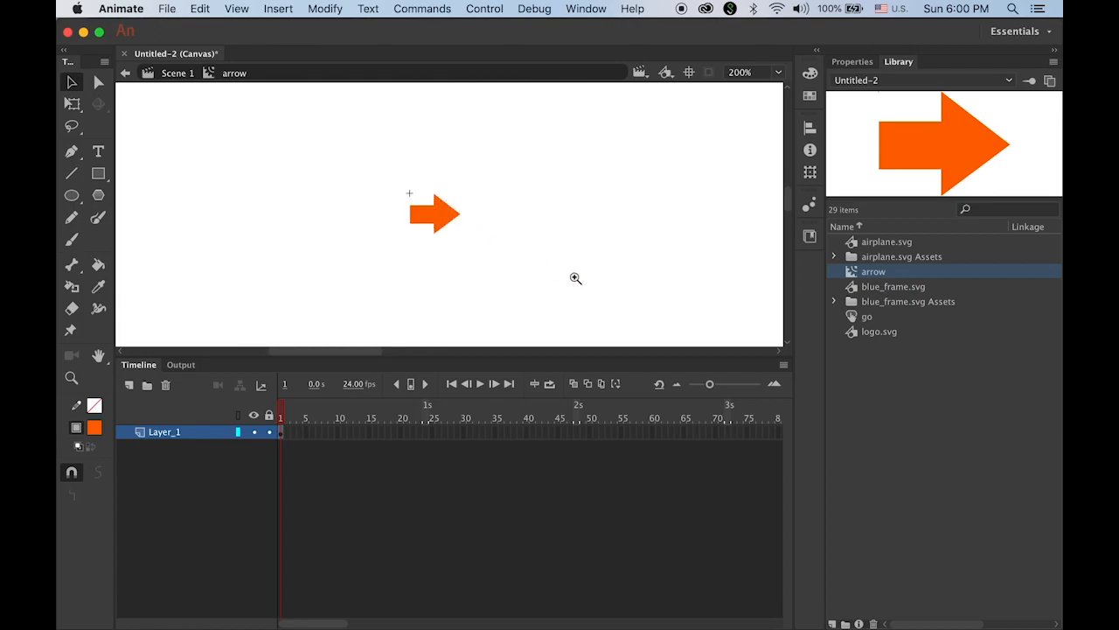
{"action": "left_click", "coordinate": [440, 209]}
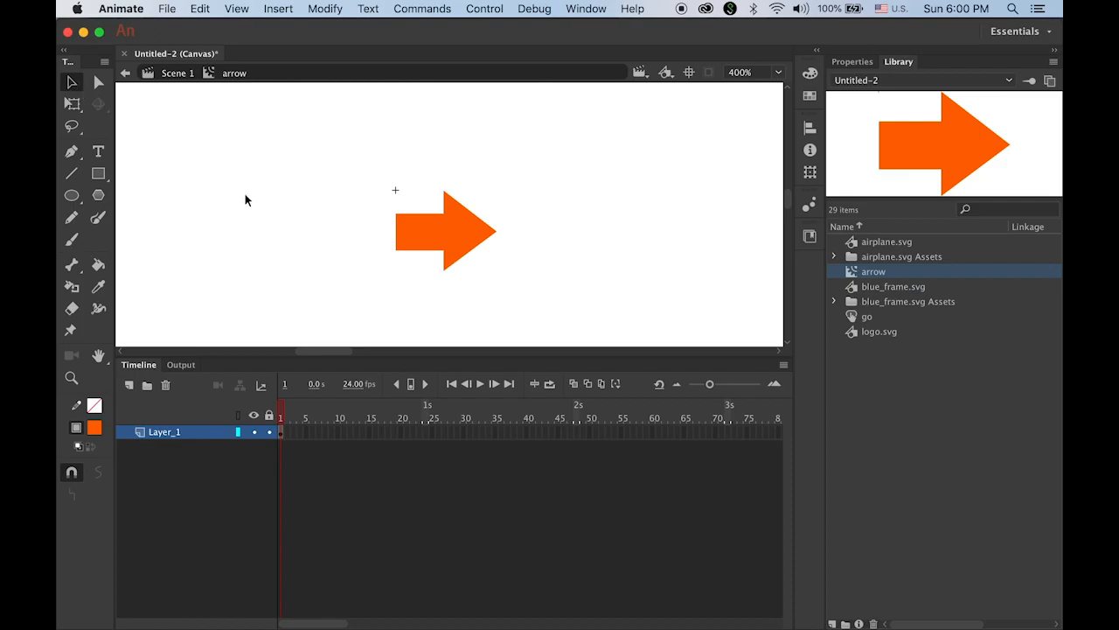
{"action": "left_click", "coordinate": [454, 243]}
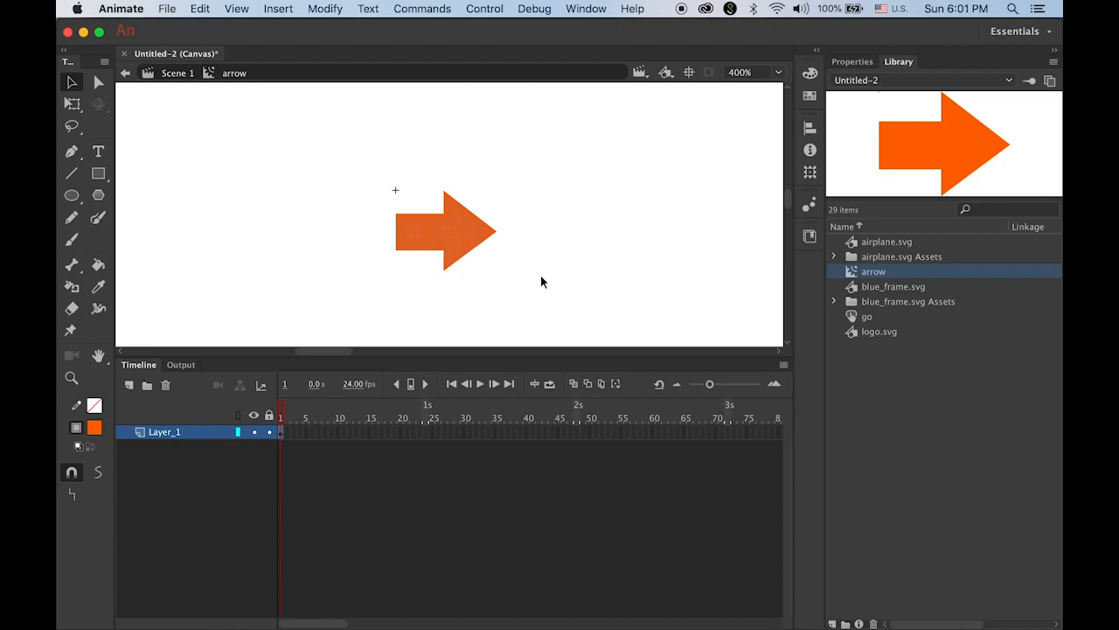
{"action": "left_click", "coordinate": [130, 385]}
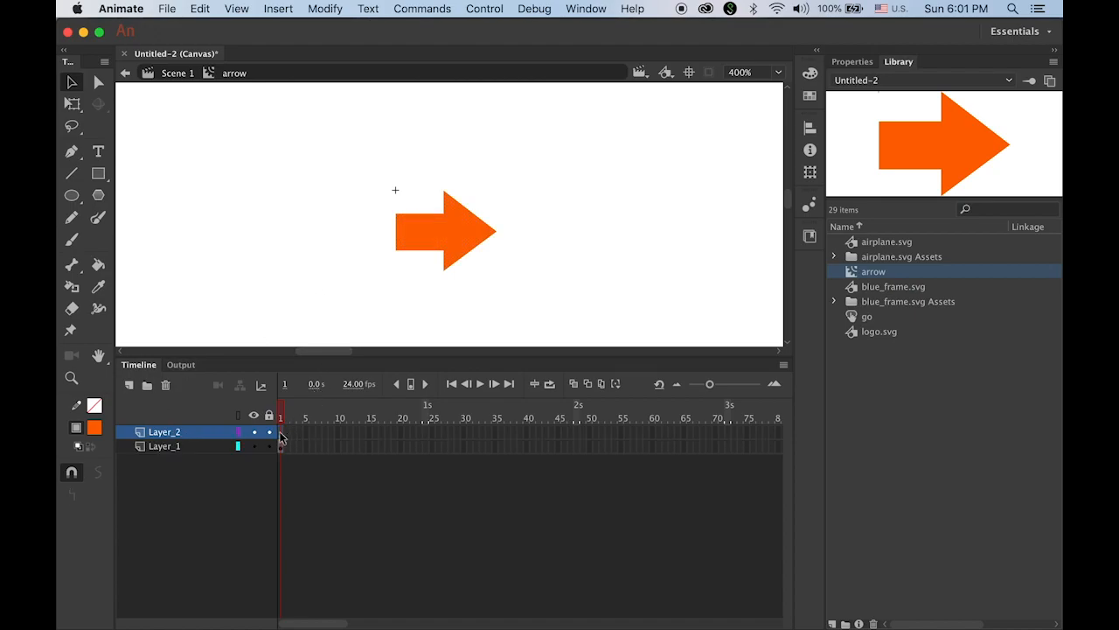
{"action": "left_click", "coordinate": [190, 8]}
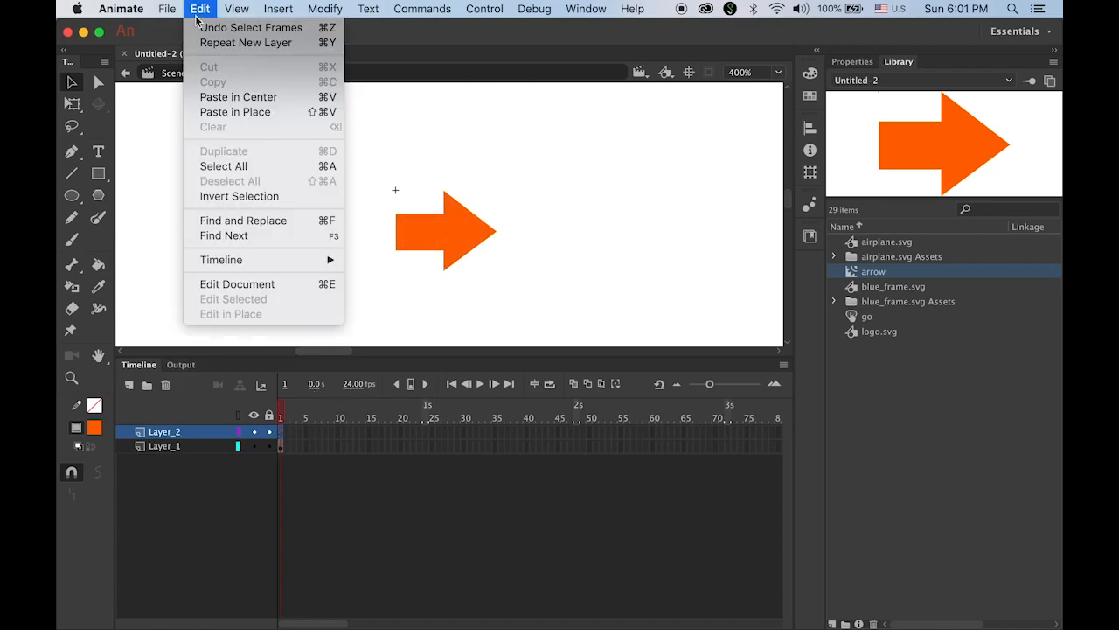
{"action": "left_click", "coordinate": [253, 111]}
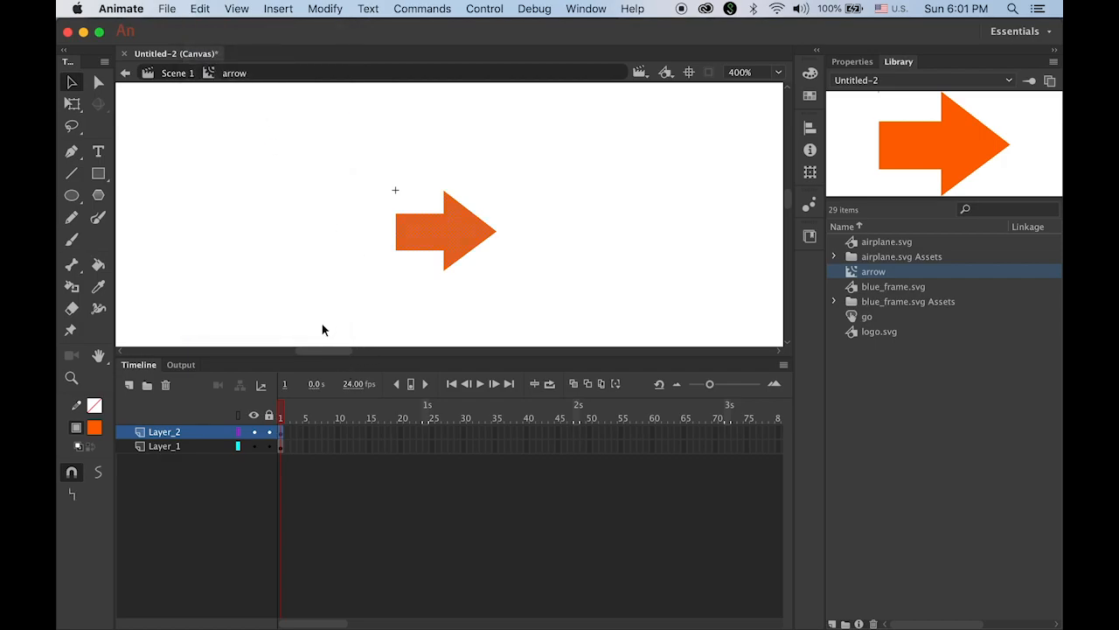
{"action": "left_click_drag", "start_coordinate": [457, 234], "coordinate": [584, 210]}
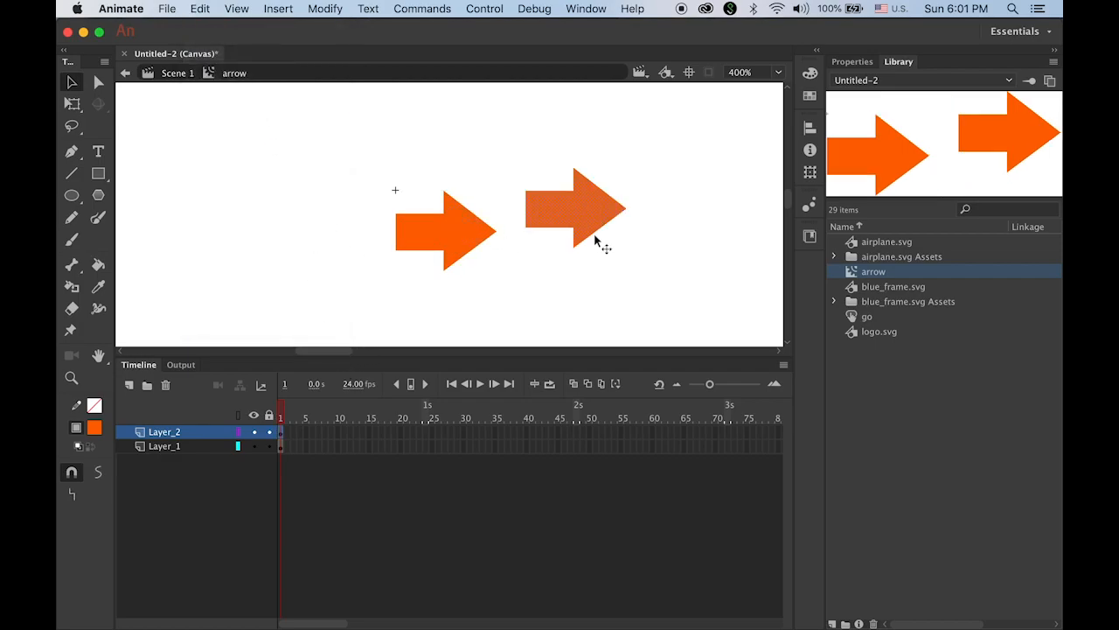
{"action": "key", "text": "ctrl+z"}
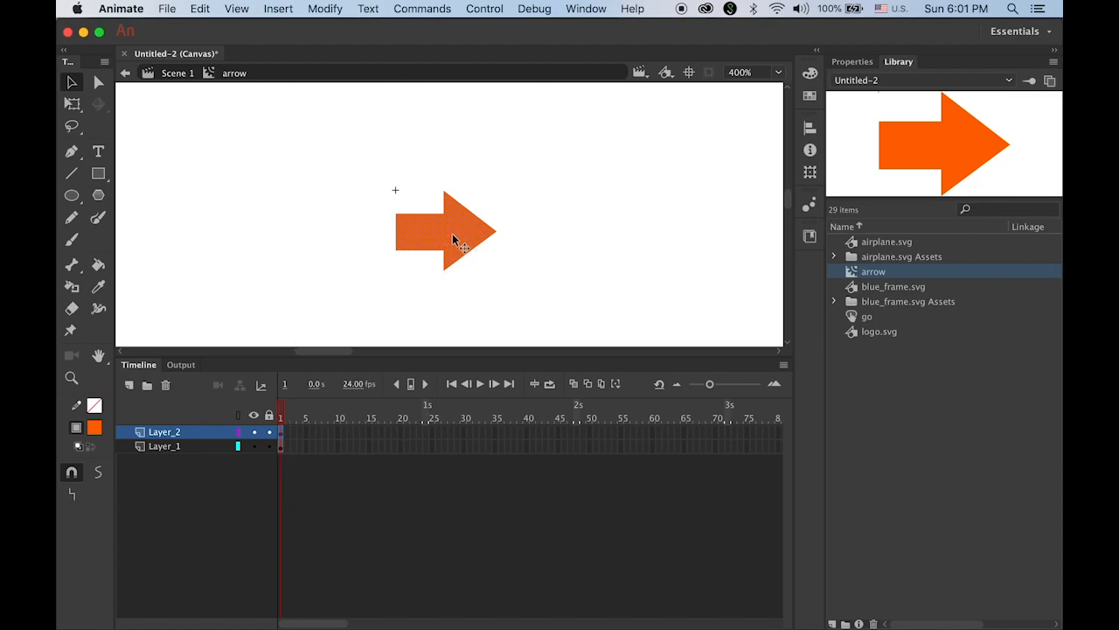
Create a motion tween for the arrow on Layer_2 and shorten its span to end at frame 15
{"action": "left_click", "coordinate": [281, 432]}
{"action": "left_click", "coordinate": [287, 9]}
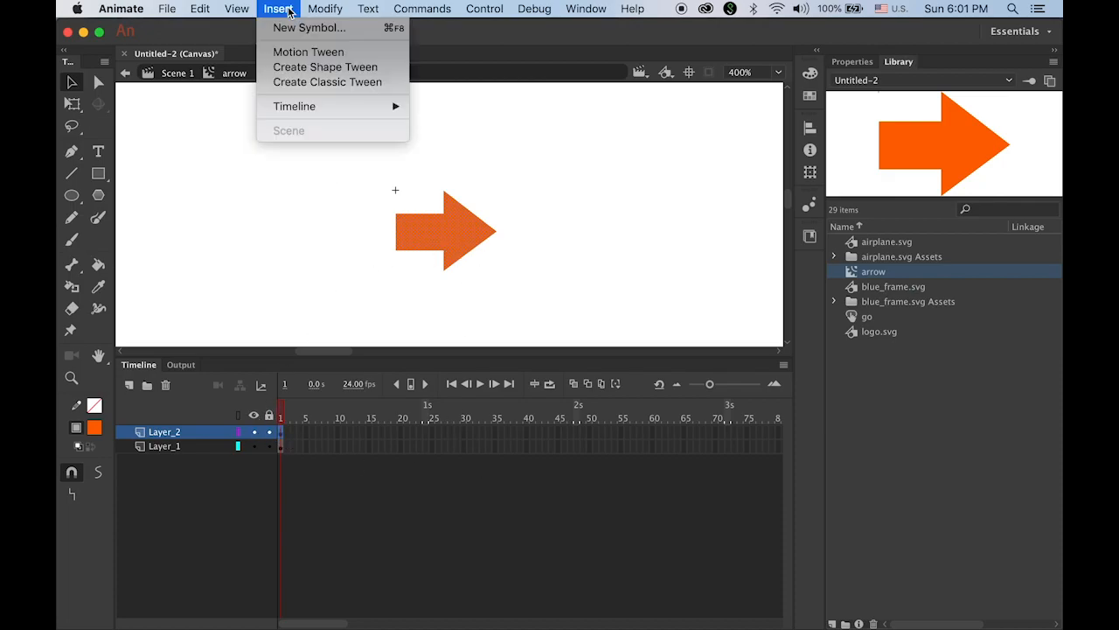
{"action": "left_click", "coordinate": [300, 52]}
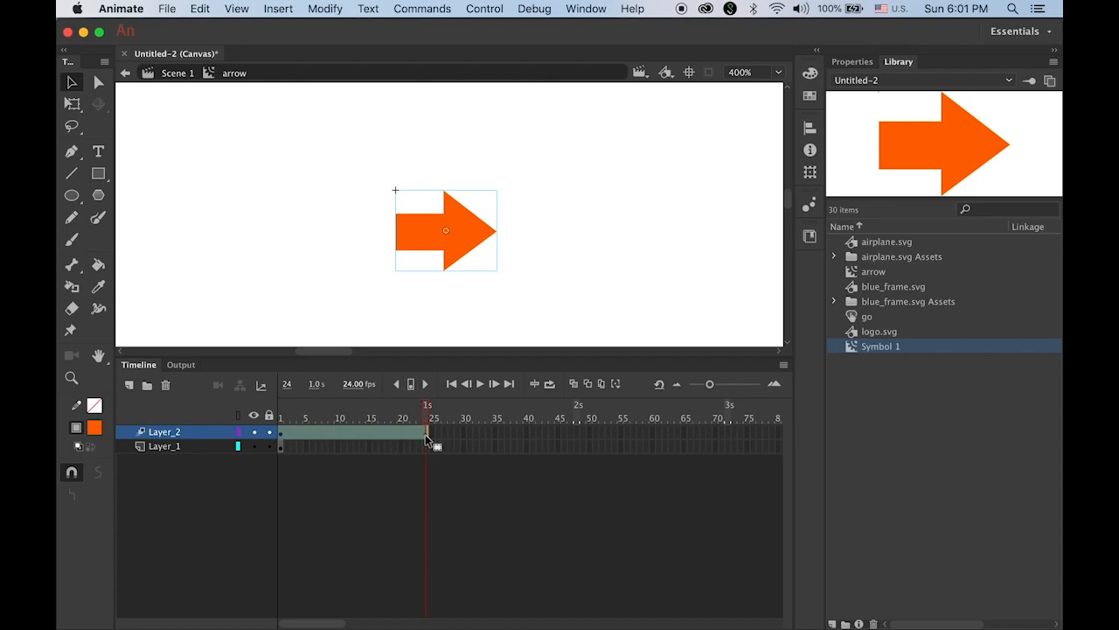
{"action": "left_click_drag", "start_coordinate": [427, 435], "coordinate": [370, 437]}
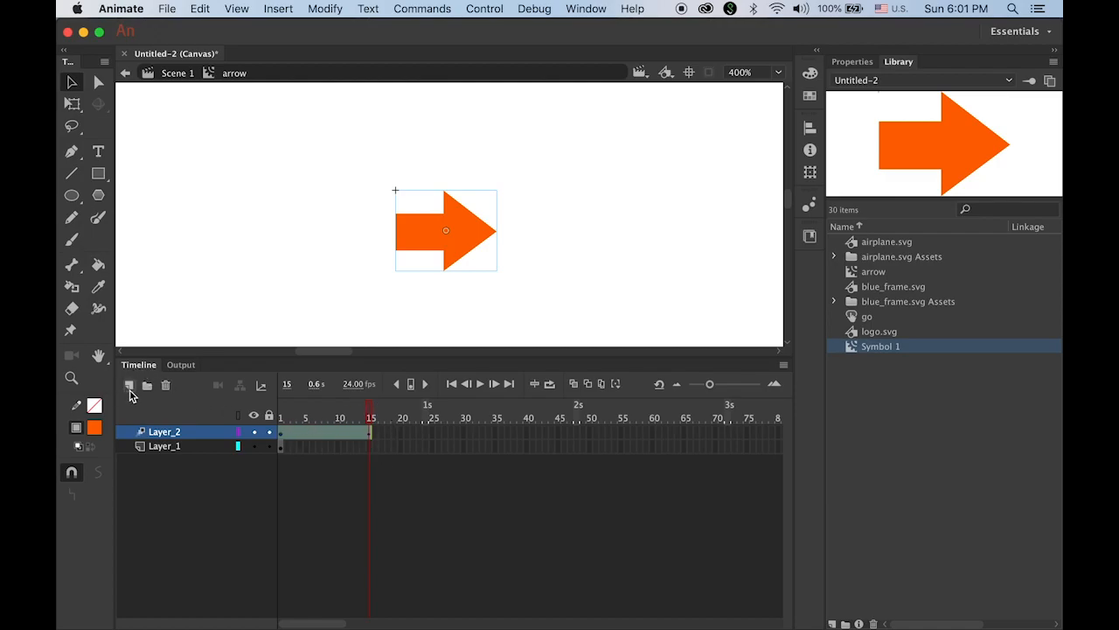
{"action": "left_click", "coordinate": [367, 418]}
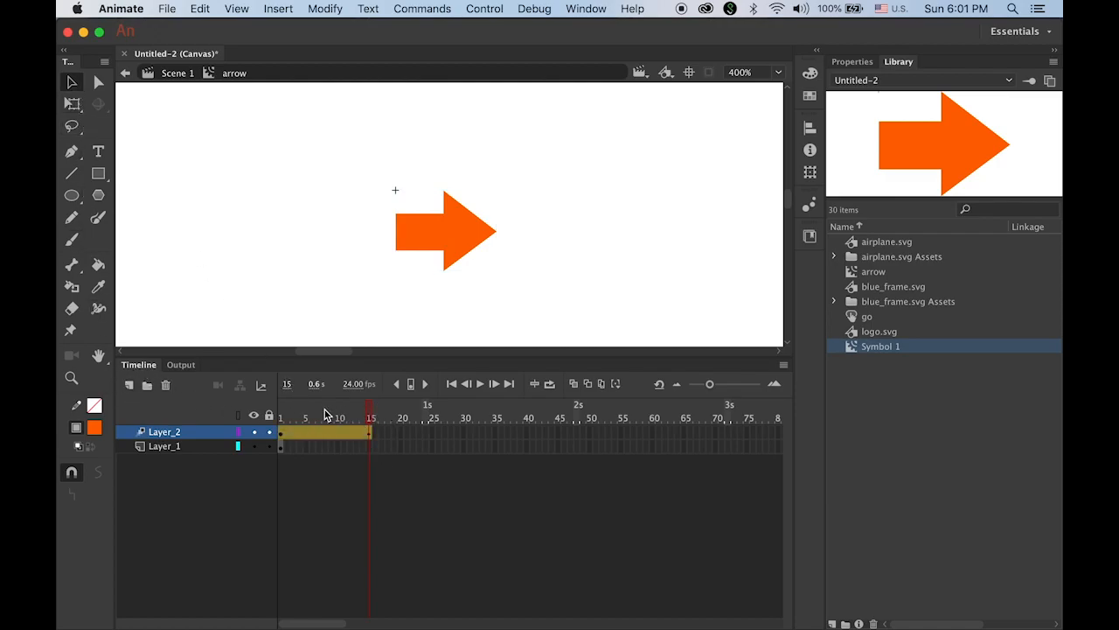
{"action": "left_click", "coordinate": [280, 431]}
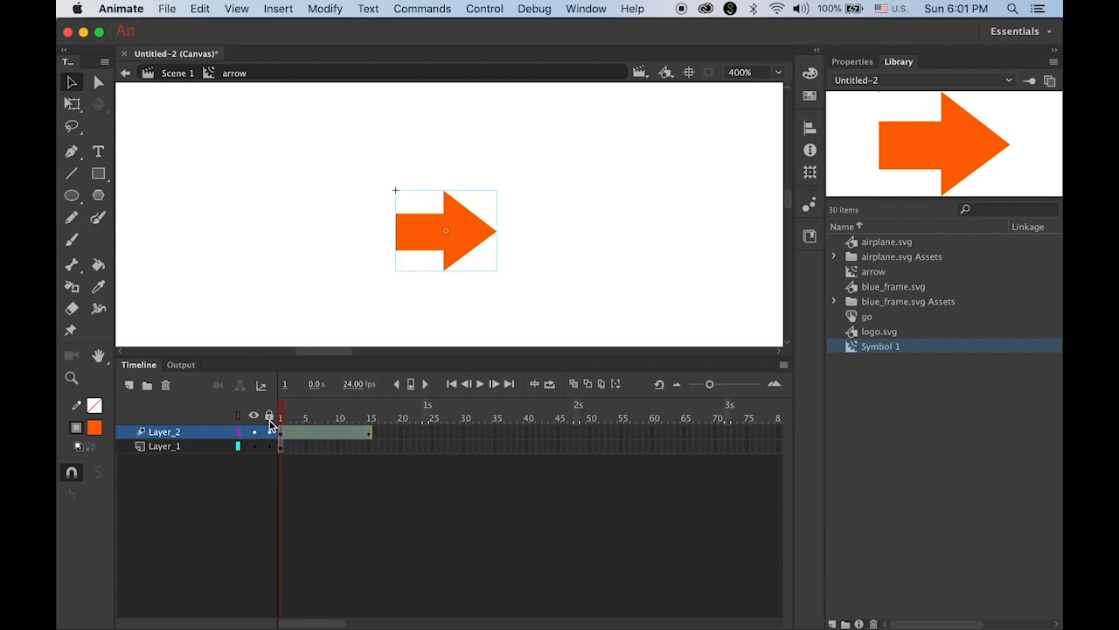
At frame 15 of the Layer_2 tween, move the arrow horizontally to the right by about 16 px
{"action": "left_click_drag", "start_coordinate": [282, 418], "coordinate": [369, 420]}
{"action": "left_click", "coordinate": [371, 432]}
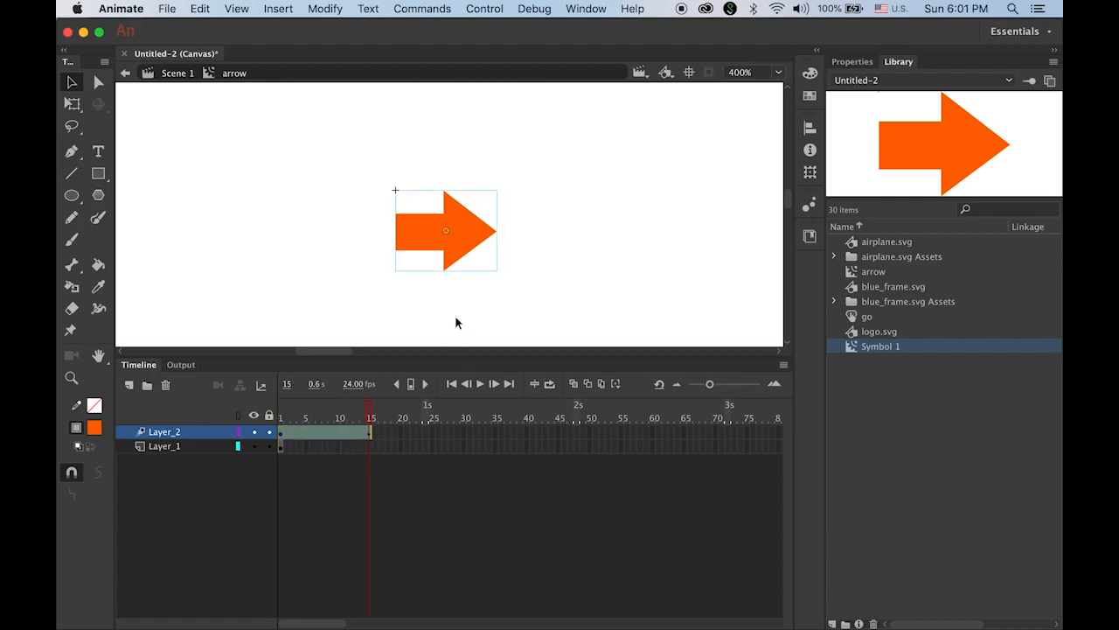
{"action": "left_click_drag", "start_coordinate": [460, 247], "coordinate": [497, 248]}
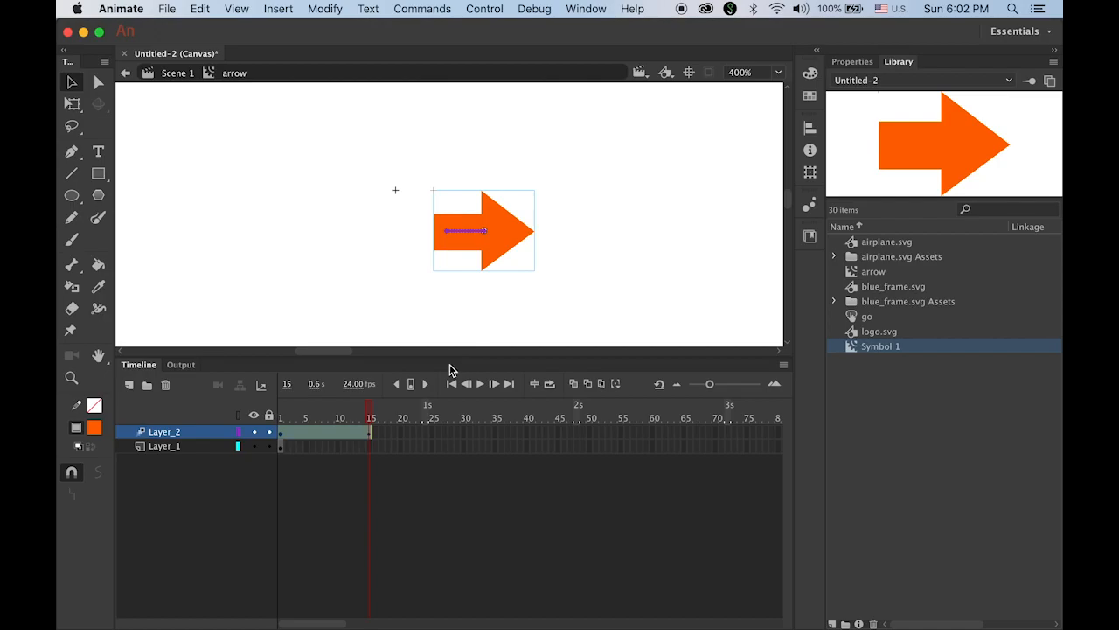
{"action": "left_click_drag", "start_coordinate": [370, 411], "coordinate": [410, 424]}
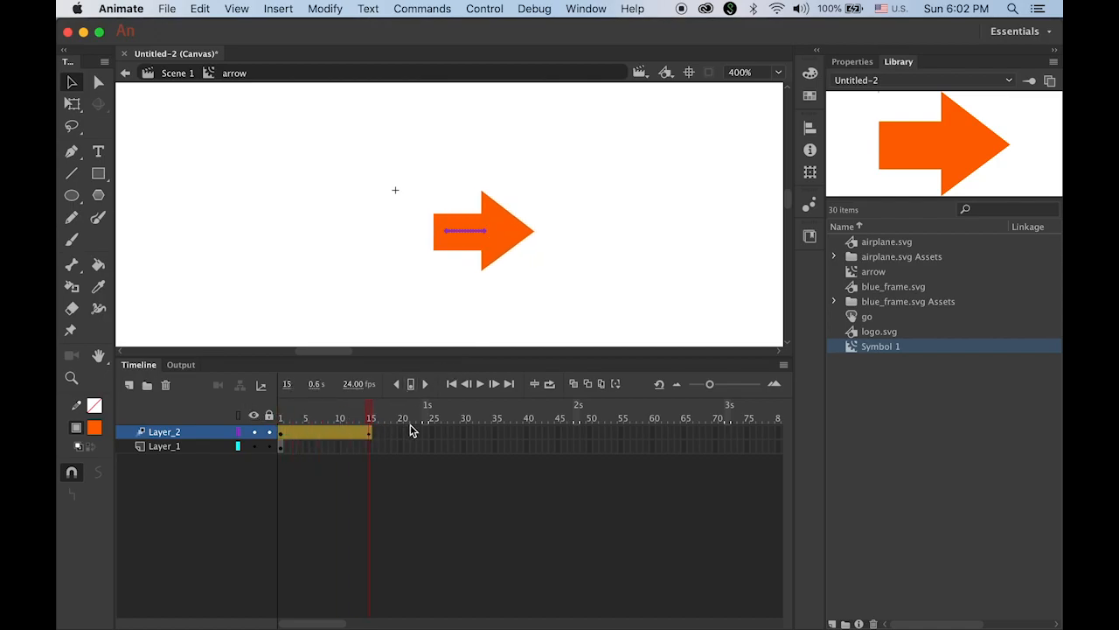
{"action": "left_click", "coordinate": [489, 249]}
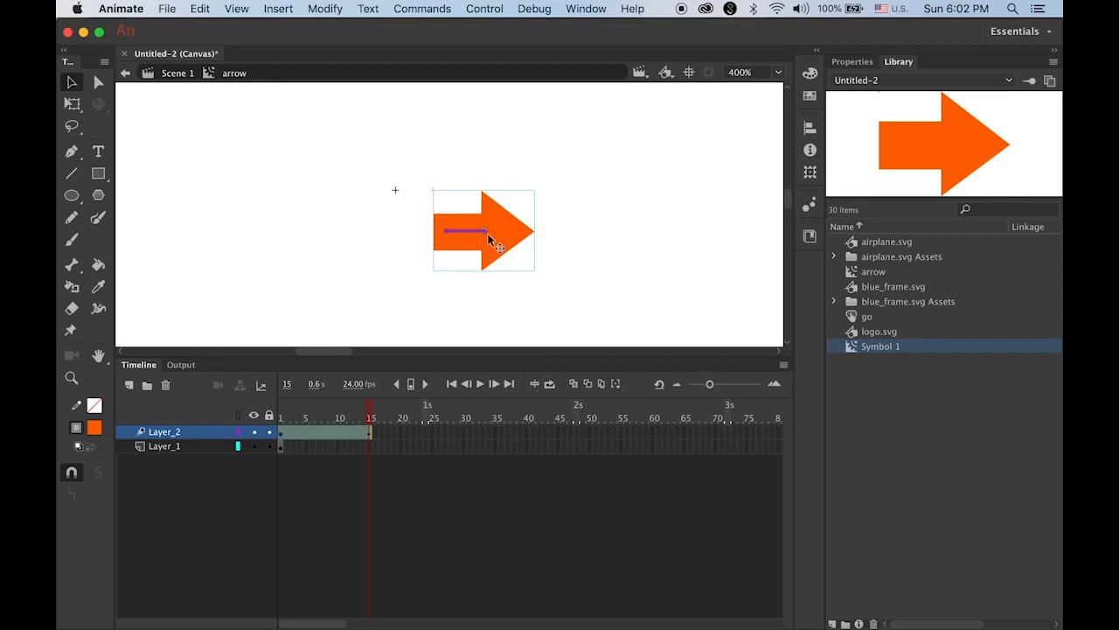
{"action": "mouse_move", "coordinate": [495, 240]}
{"action": "left_mouse_down"}
{"action": "mouse_move", "coordinate": [515, 243]}
{"action": "mouse_move", "coordinate": [506, 236]}
{"action": "left_mouse_up"}
At frame 1 of the Layer_2 tween, give the arrow an Alpha color effect of 100%
{"action": "left_click_drag", "start_coordinate": [371, 412], "coordinate": [237, 425]}
{"action": "left_click", "coordinate": [402, 225]}
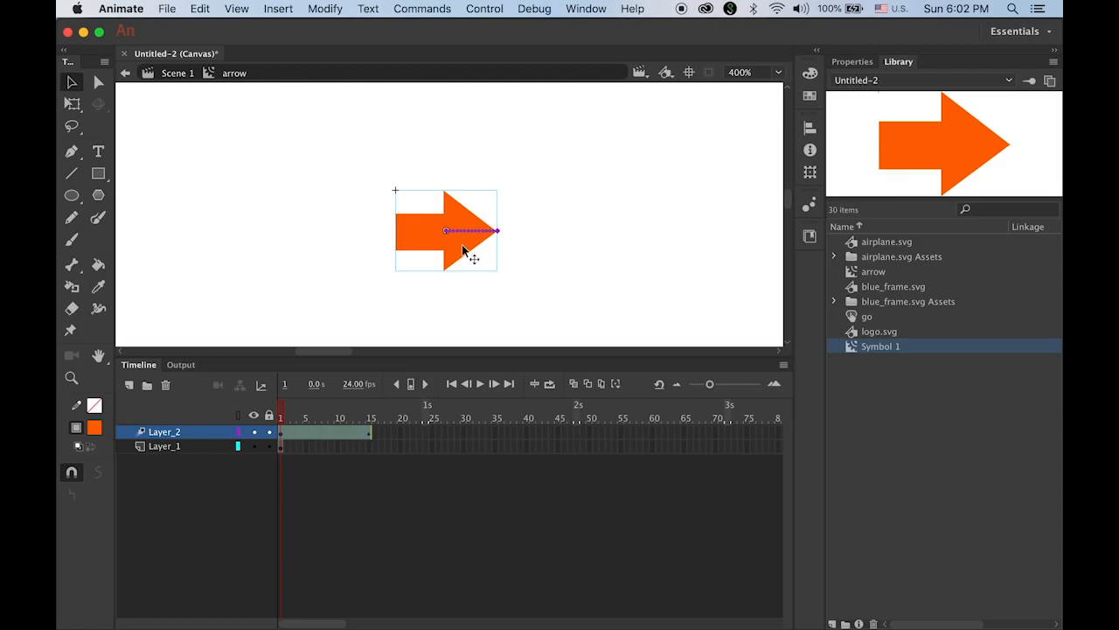
{"action": "left_click", "coordinate": [852, 63]}
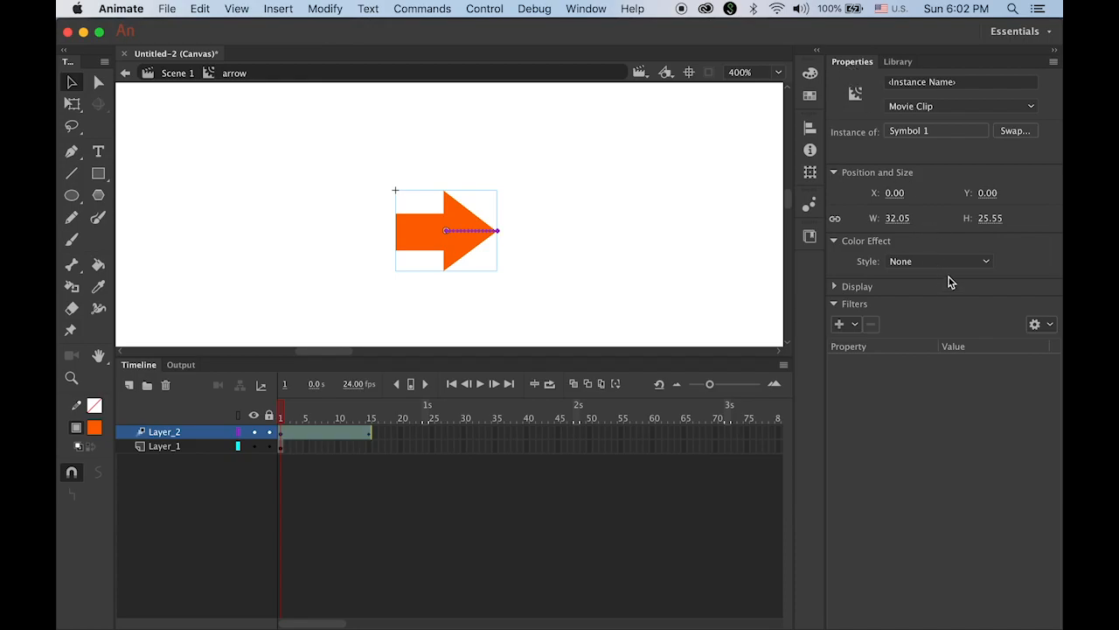
{"action": "left_click", "coordinate": [986, 262]}
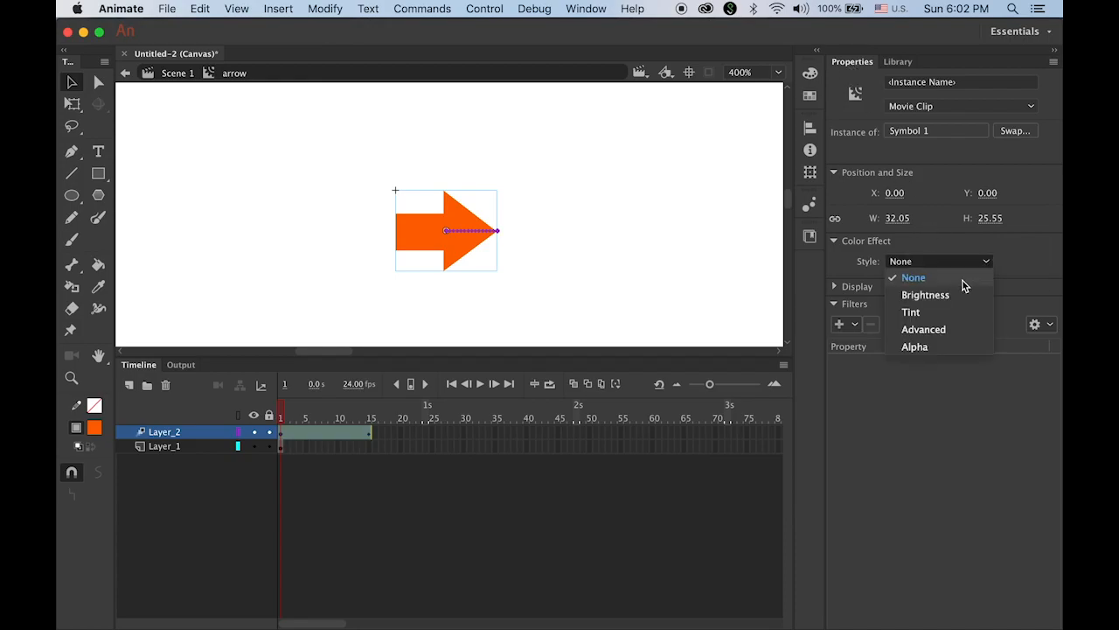
{"action": "left_click", "coordinate": [943, 348]}
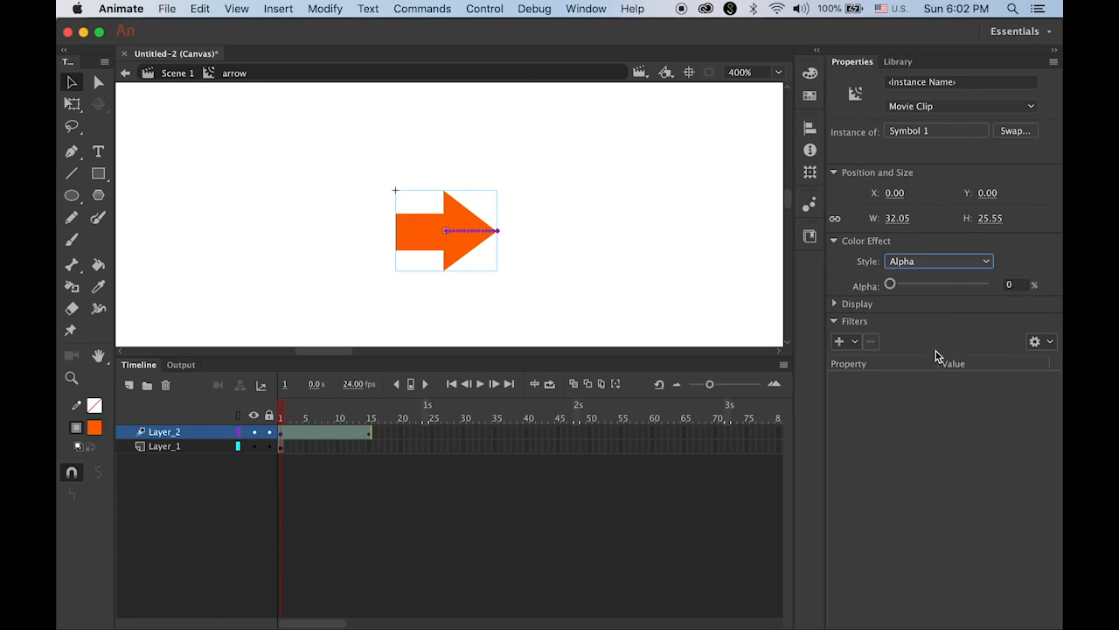
{"action": "left_click_drag", "start_coordinate": [890, 284], "coordinate": [992, 285]}
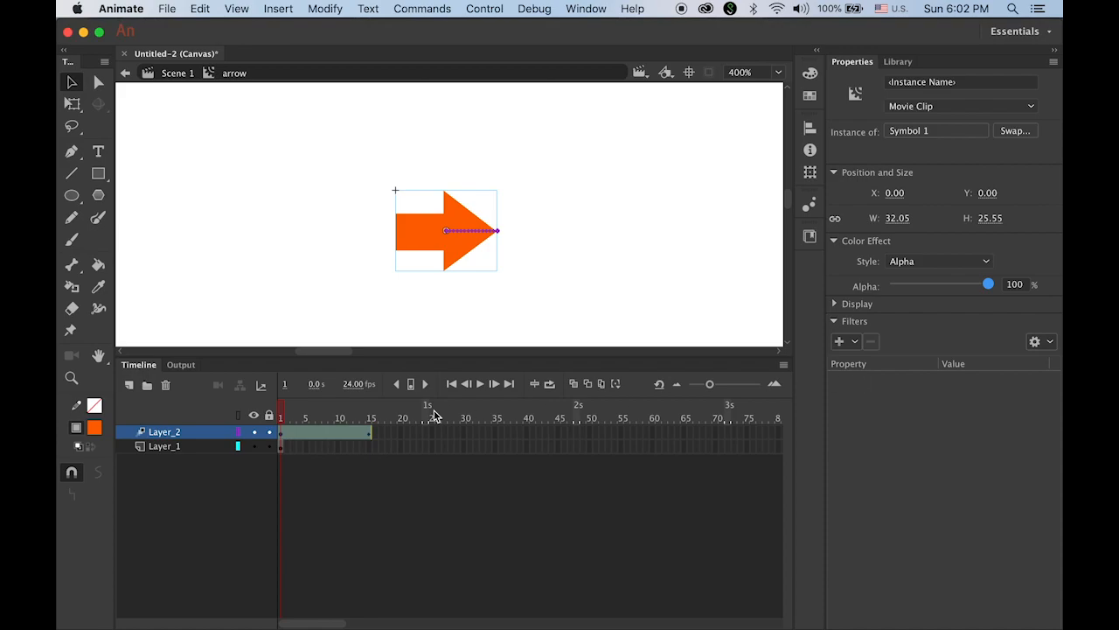
At frame 15 of the Layer_2 tween, set the arrow's alpha to 0% and return to frame 1
{"action": "left_click_drag", "start_coordinate": [282, 414], "coordinate": [374, 425]}
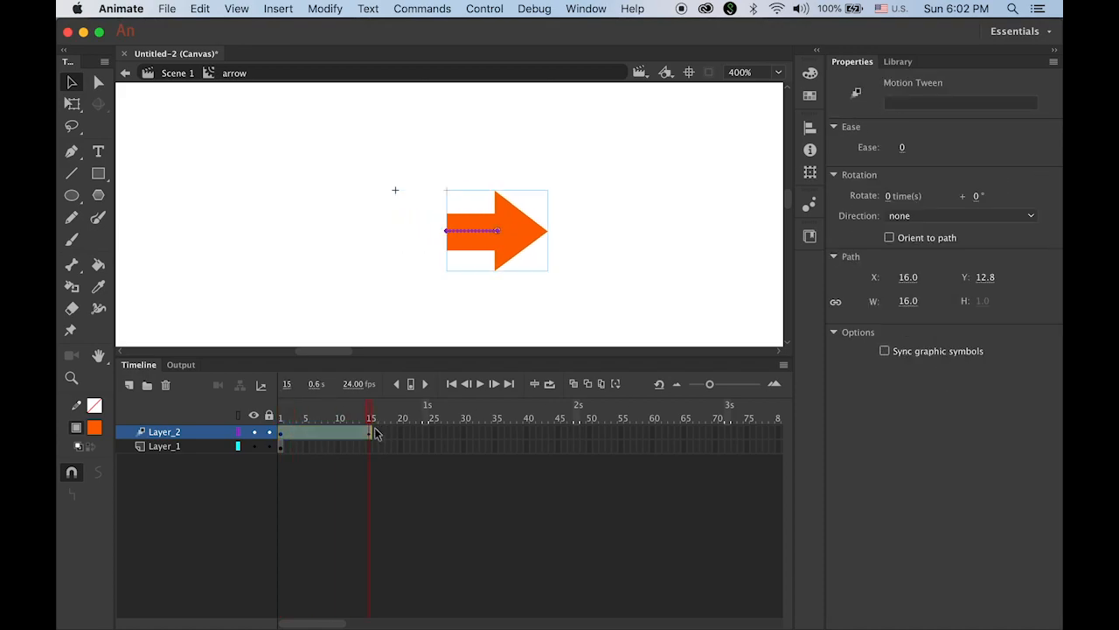
{"action": "left_click", "coordinate": [517, 245]}
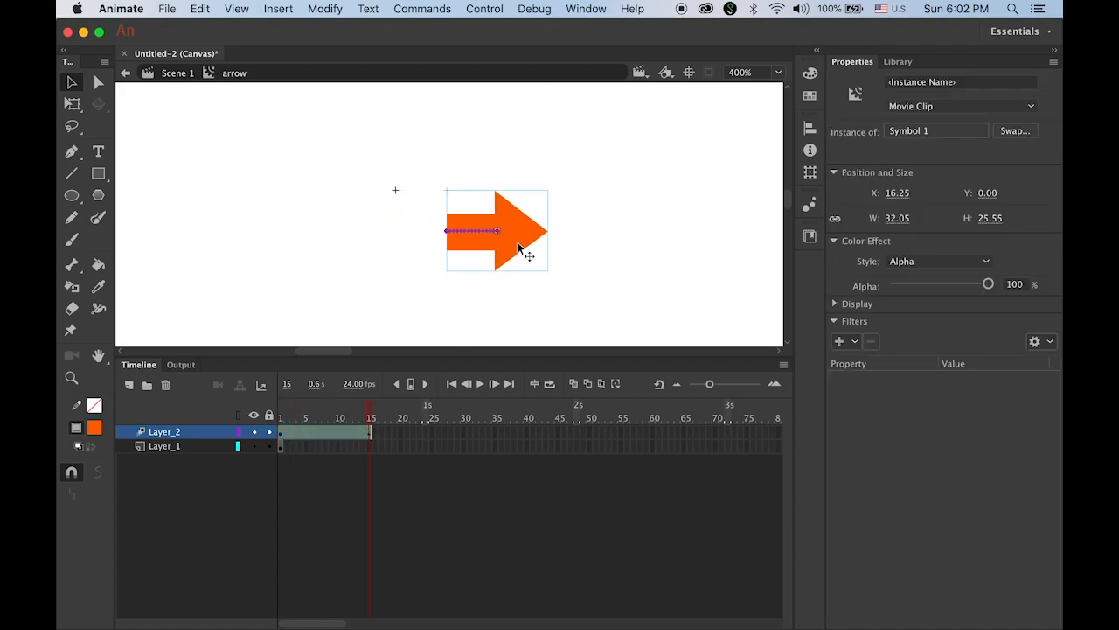
{"action": "left_click_drag", "start_coordinate": [988, 285], "coordinate": [870, 290]}
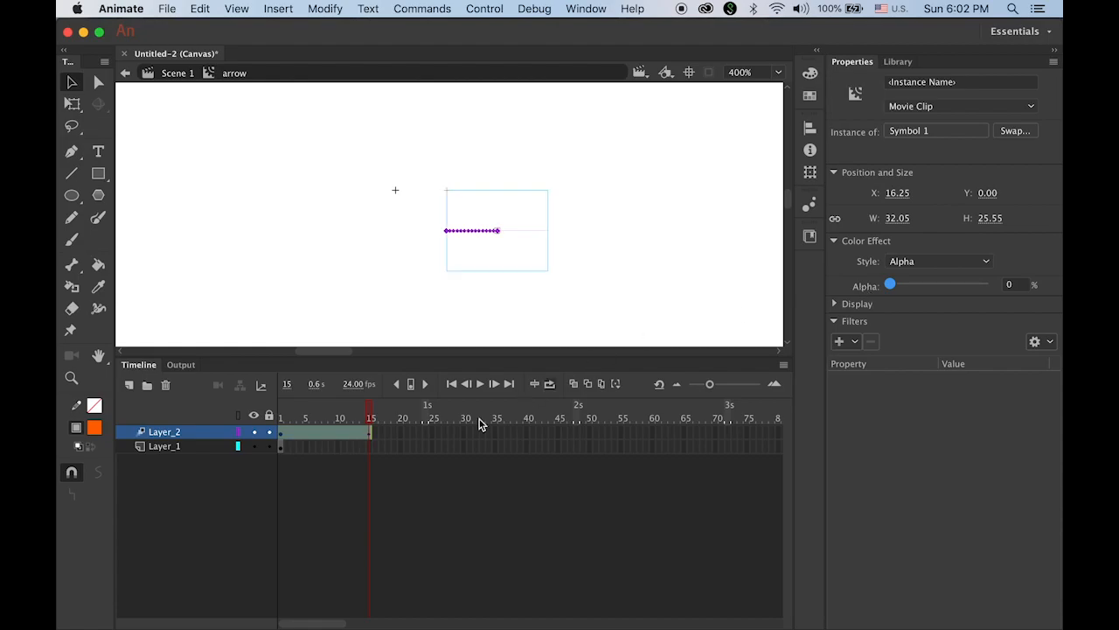
{"action": "left_click_drag", "start_coordinate": [374, 424], "coordinate": [282, 435]}
{"action": "left_click", "coordinate": [281, 433]}
Extend the static arrow on Layer_1 by inserting frames up to frame 15, and scrub back to frame 1
{"action": "left_click", "coordinate": [282, 447]}
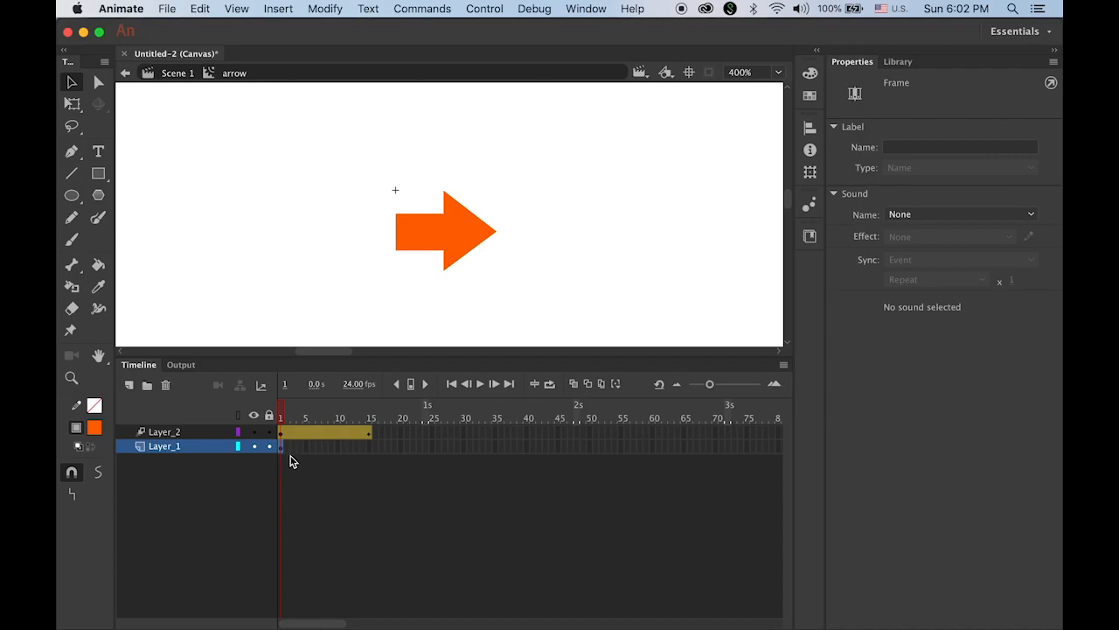
{"action": "left_click", "coordinate": [369, 446]}
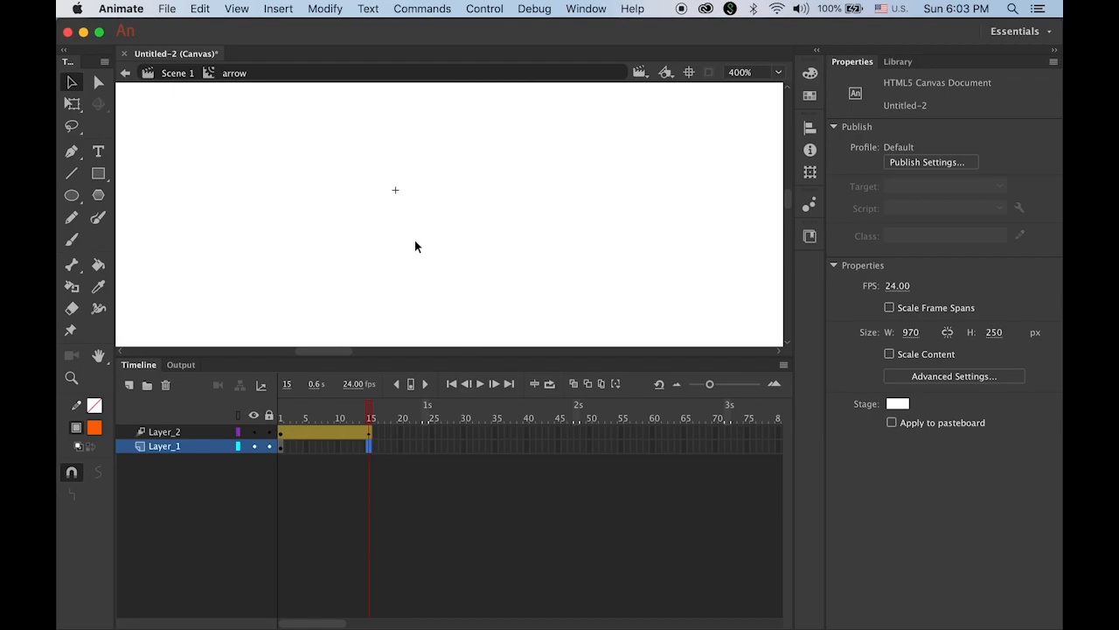
{"action": "left_click", "coordinate": [284, 10]}
{"action": "mouse_move", "coordinate": [316, 109]}
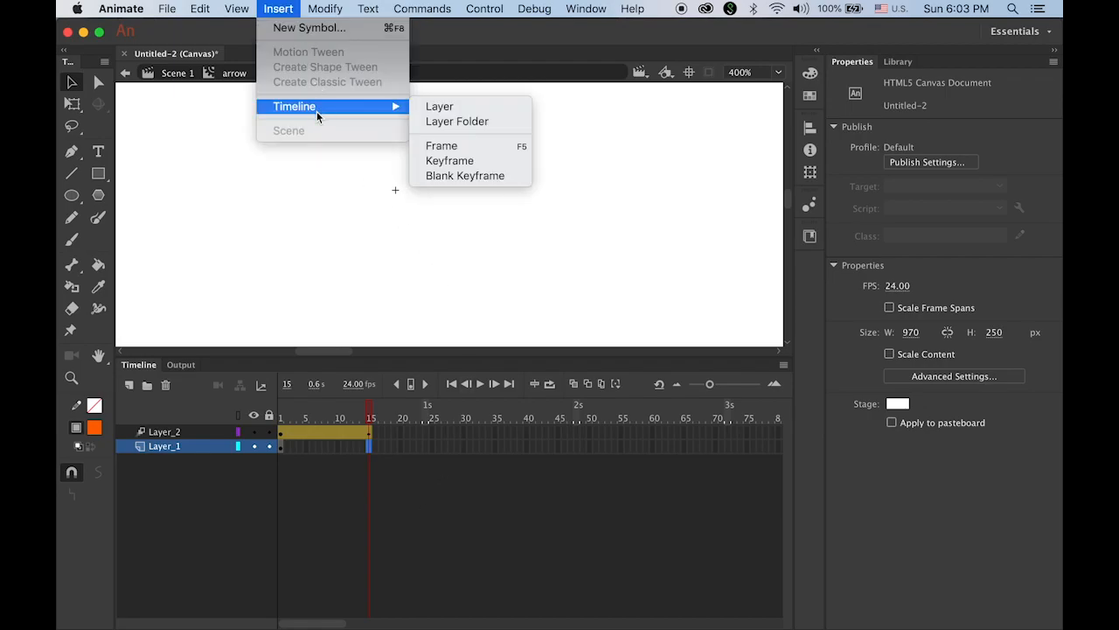
{"action": "left_click", "coordinate": [477, 153]}
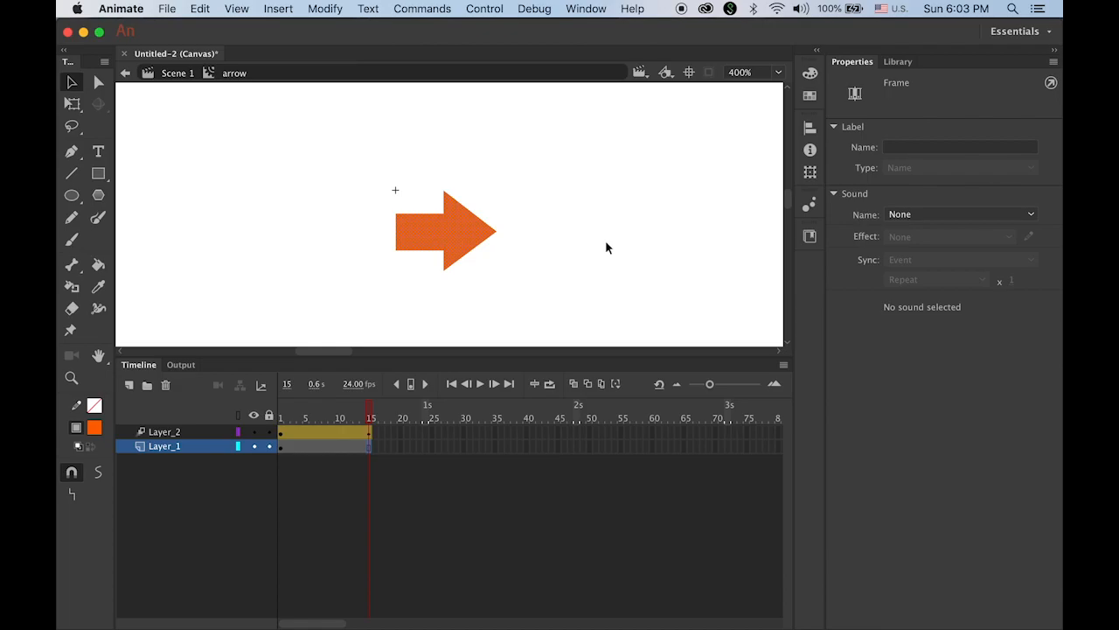
{"action": "left_click", "coordinate": [603, 273]}
{"action": "left_click_drag", "start_coordinate": [368, 419], "coordinate": [273, 413]}
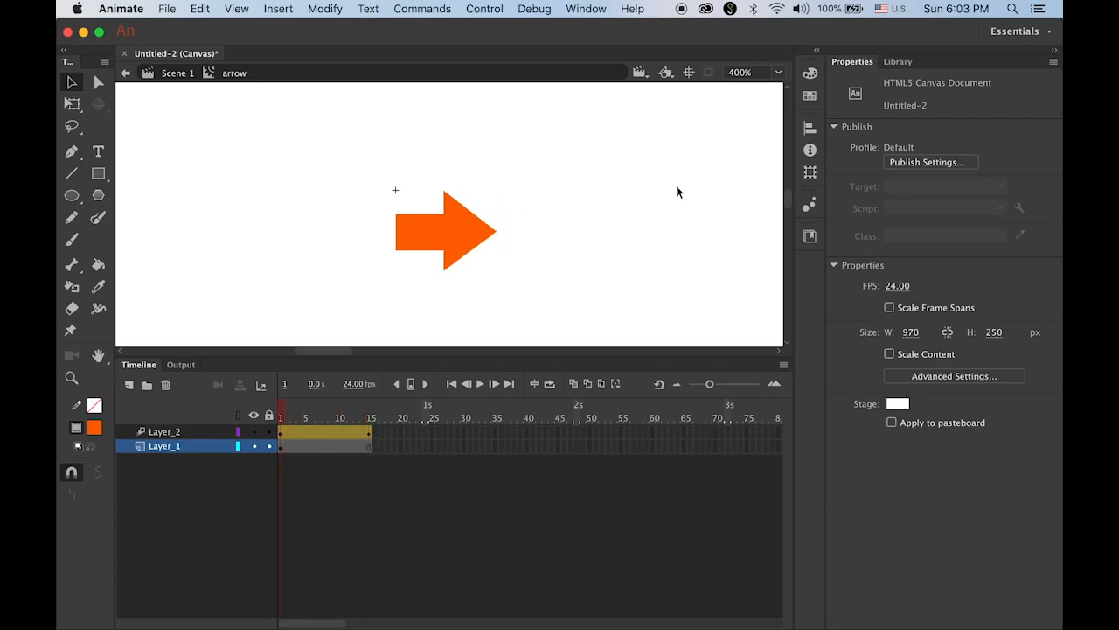
Open the go button symbol and place the arrow movie clip on its arrow layer, above the "Let's go" text
{"action": "left_click", "coordinate": [898, 61]}
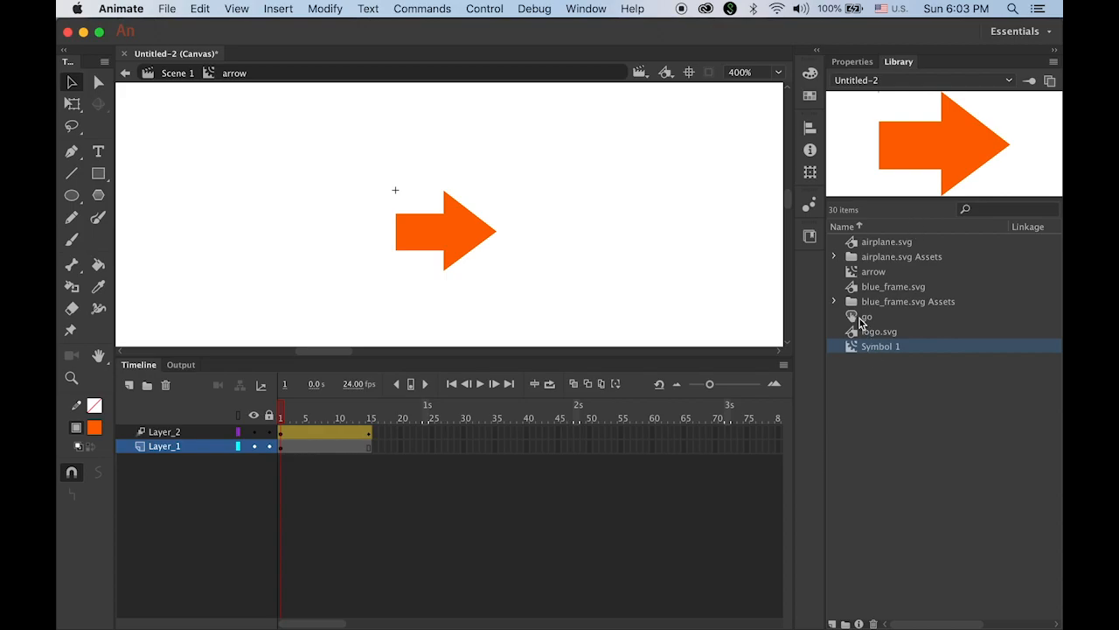
{"action": "double_click", "coordinate": [861, 318]}
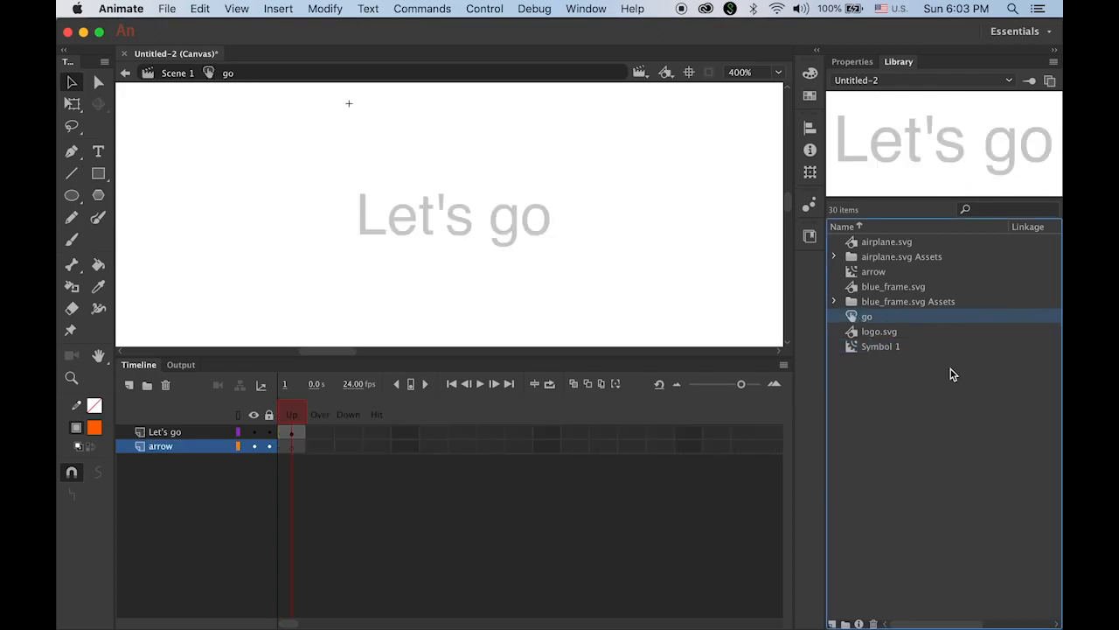
{"action": "left_click", "coordinate": [299, 446]}
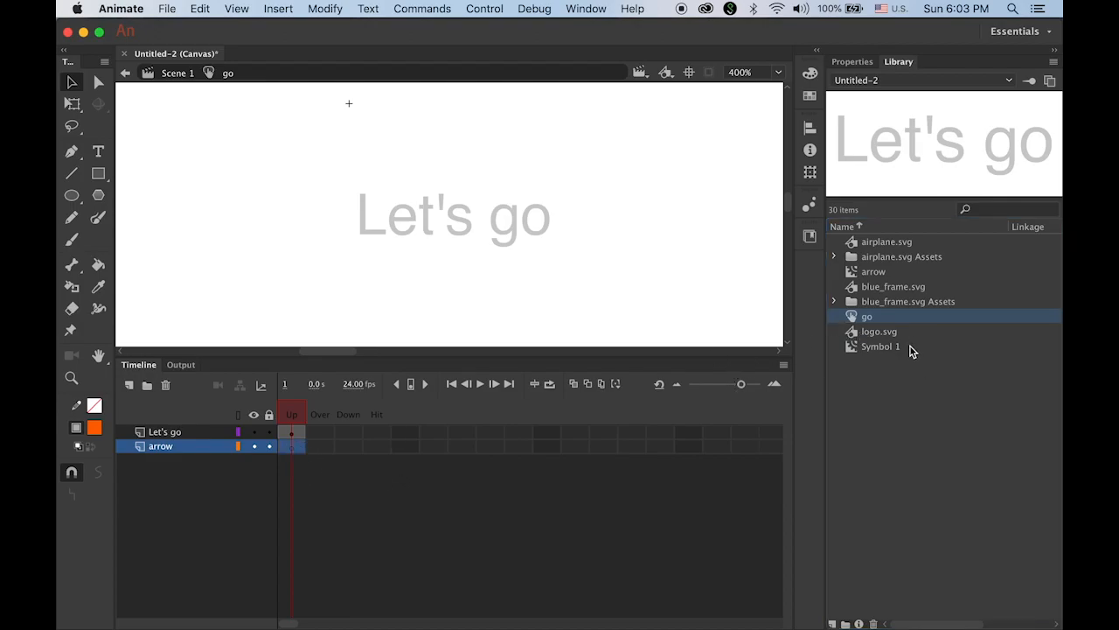
{"action": "left_click", "coordinate": [861, 275]}
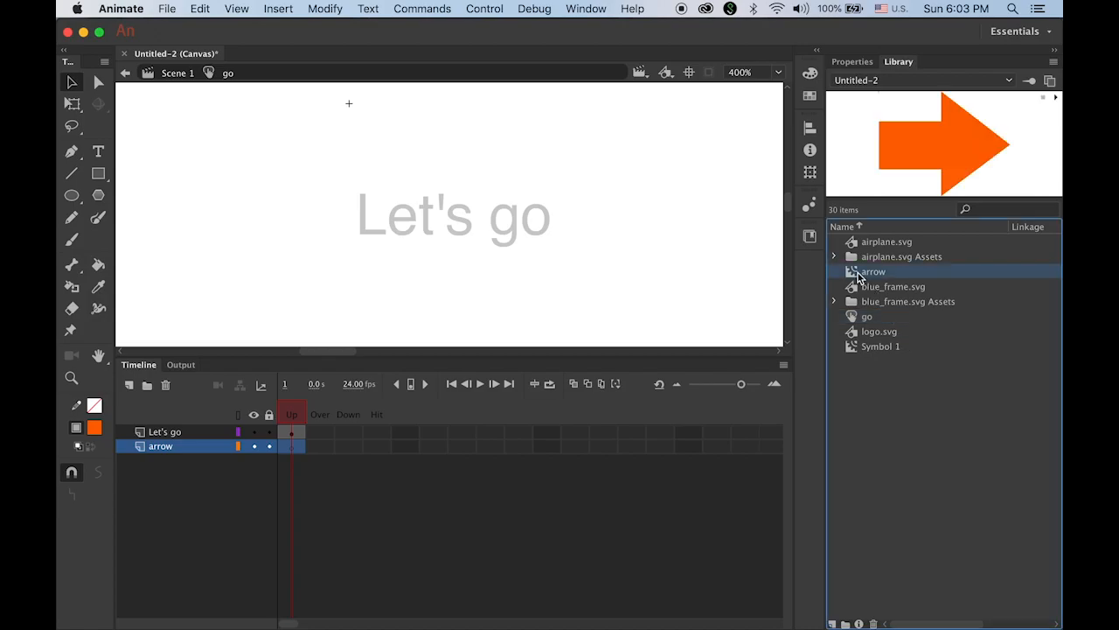
{"action": "left_click_drag", "start_coordinate": [858, 275], "coordinate": [483, 150]}
{"action": "left_click", "coordinate": [697, 229]}
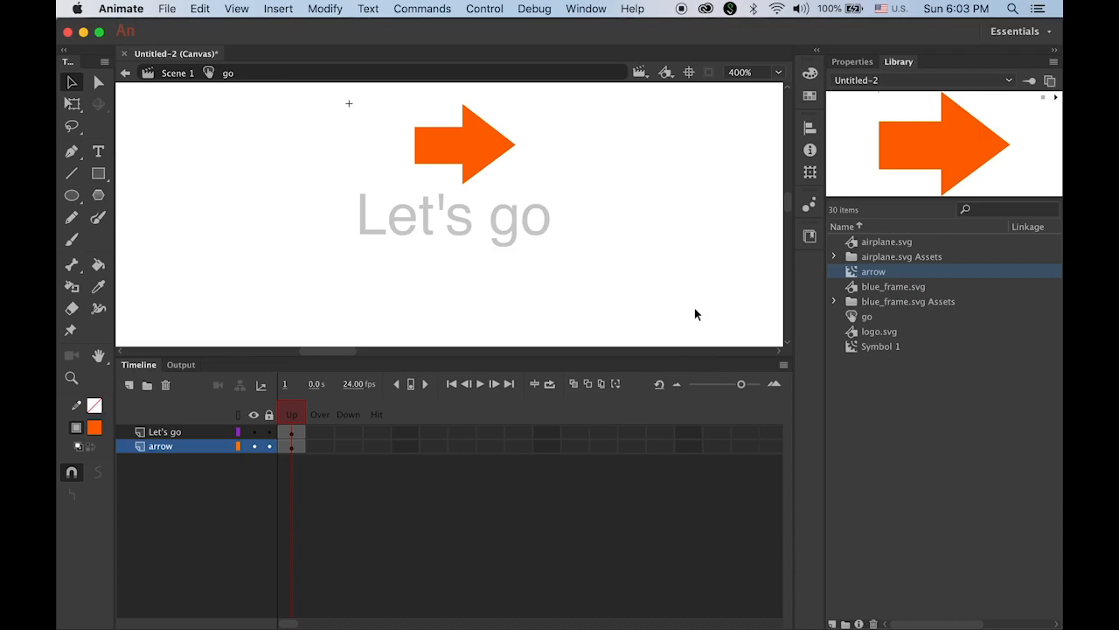
Return to Scene 1 and place the go button on the go_btn layer in the banner's lower-right corner
{"action": "left_click", "coordinate": [177, 72]}
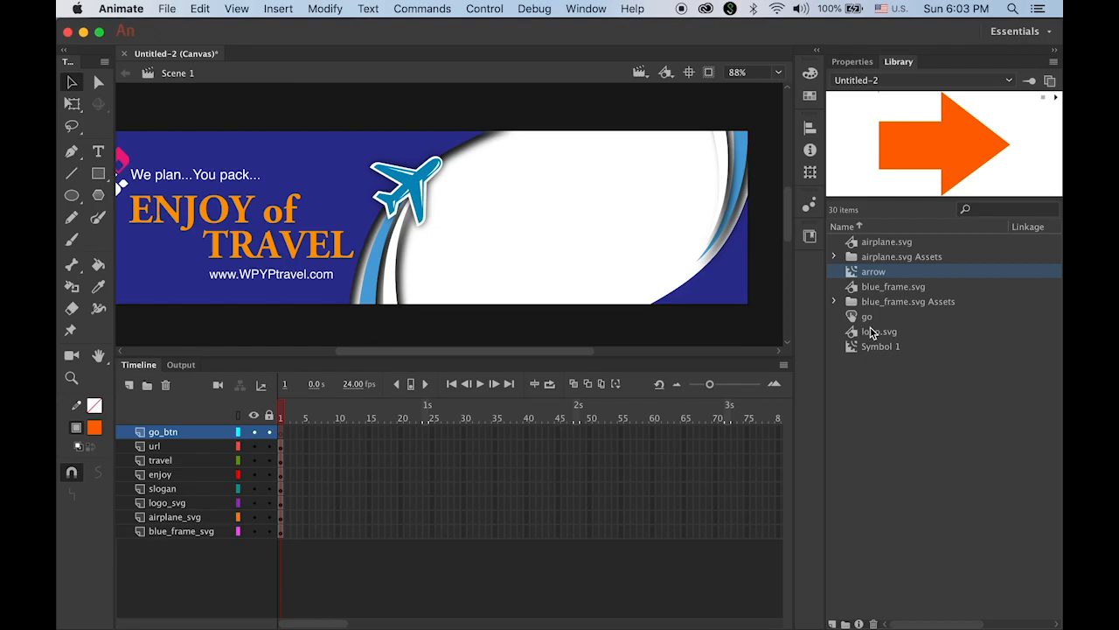
{"action": "left_click", "coordinate": [865, 317]}
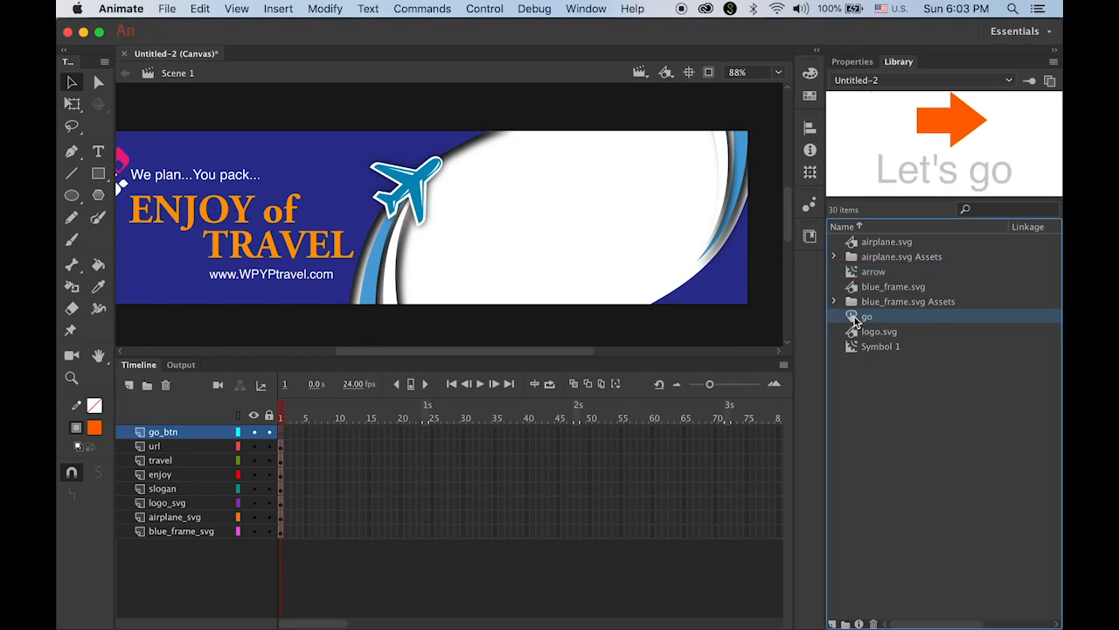
{"action": "left_click_drag", "start_coordinate": [853, 320], "coordinate": [724, 291]}
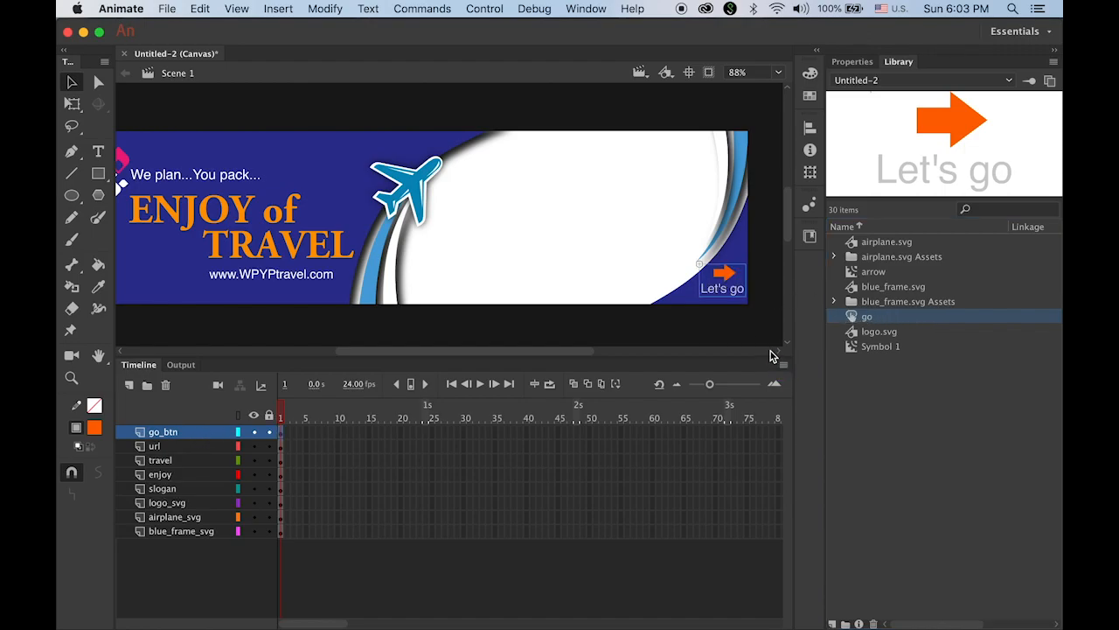
Nudge the go button down and slightly left to fit it within the banner's blue lower-right corner, and deselect it
{"action": "key", "text": "Down"}
{"action": "key", "text": "Down"}
{"action": "key", "text": "Down"}
{"action": "key", "text": "Down"}
{"action": "key", "text": "Down"}
{"action": "key", "text": "Left"}
{"action": "key", "text": "Left"}
{"action": "key", "text": "Down"}
{"action": "key", "text": "Down"}
{"action": "key", "text": "Down"}
{"action": "key", "text": "Down"}
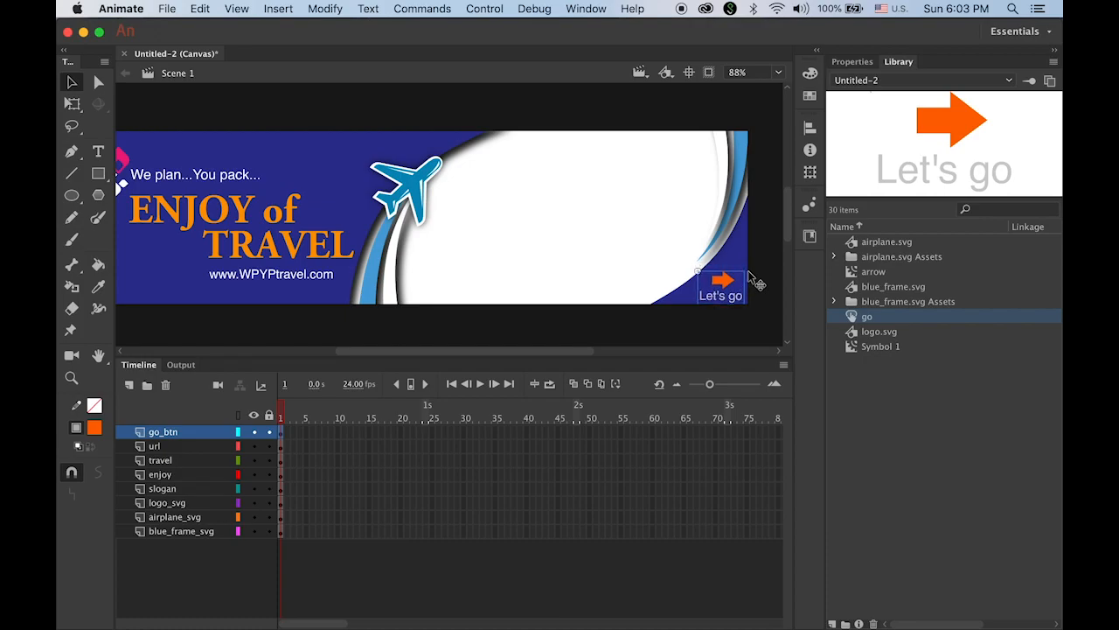
{"action": "key", "text": "Up"}
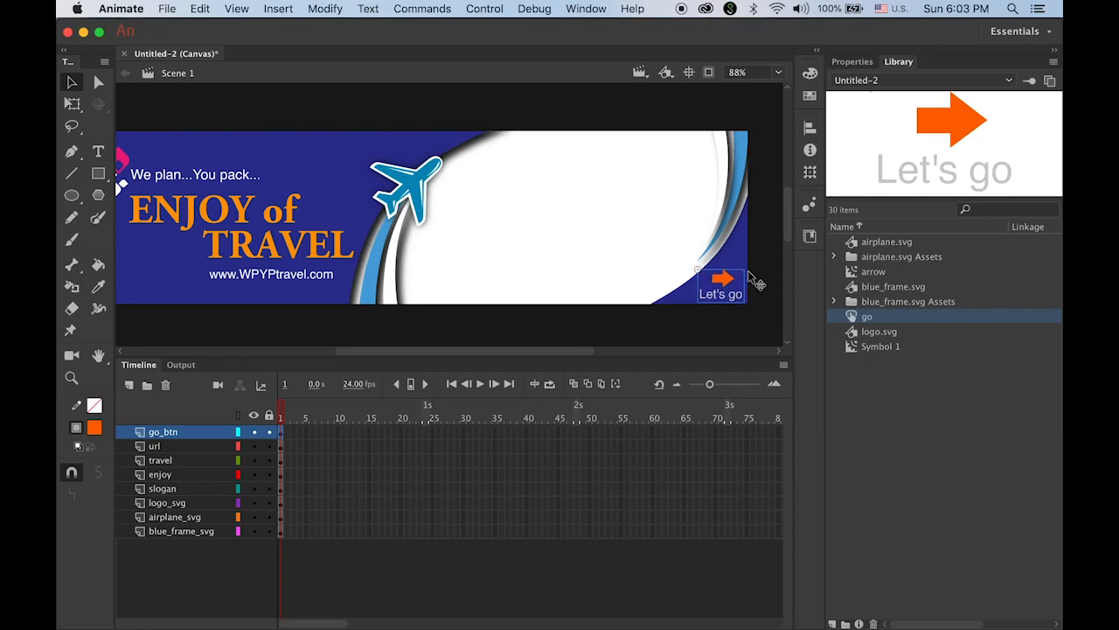
{"action": "left_click", "coordinate": [757, 332]}
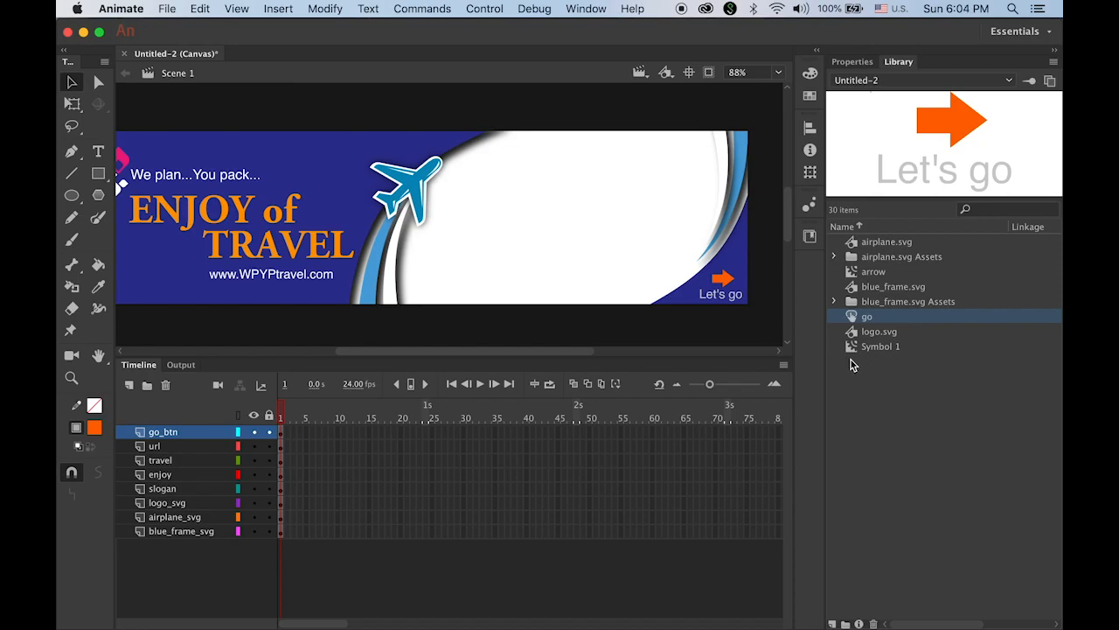
Test the banner movie in the browser to check the button's arrow animation
{"action": "left_click", "coordinate": [485, 8]}
{"action": "mouse_move", "coordinate": [593, 171]}
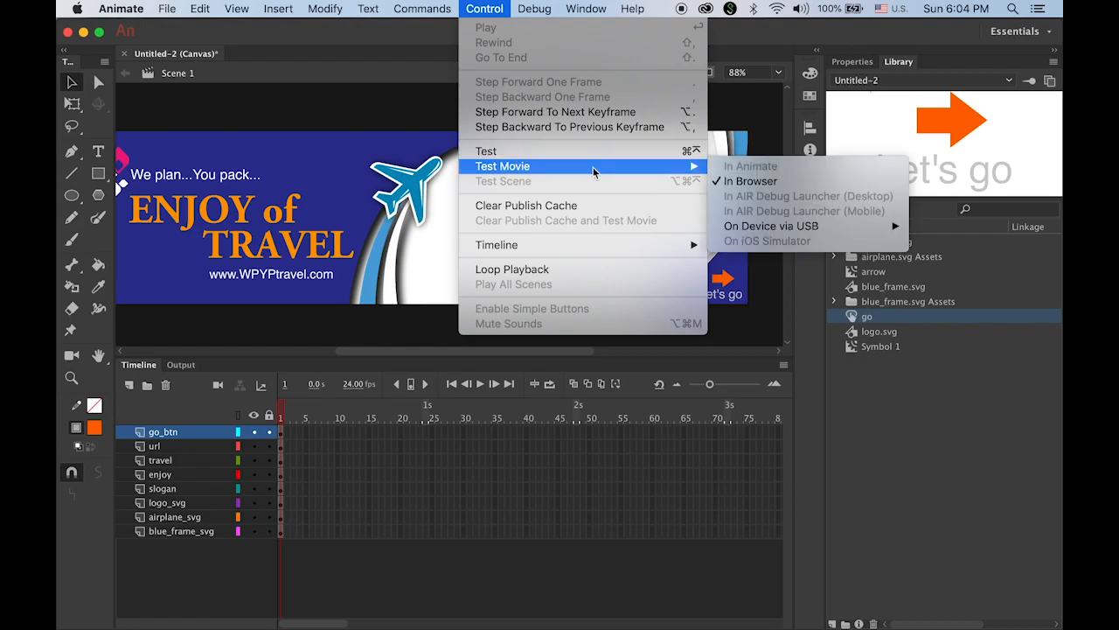
{"action": "left_click", "coordinate": [743, 181]}
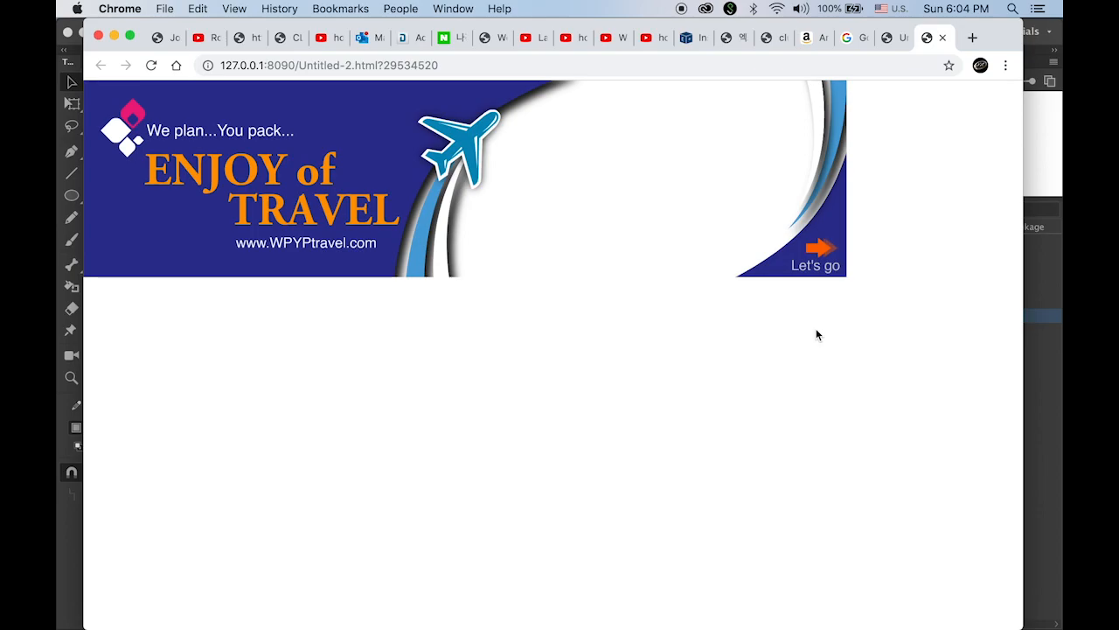
Close the banner's test page, view the finished sample banner, and return to the timeline in Animate
{"action": "left_click", "coordinate": [944, 38]}
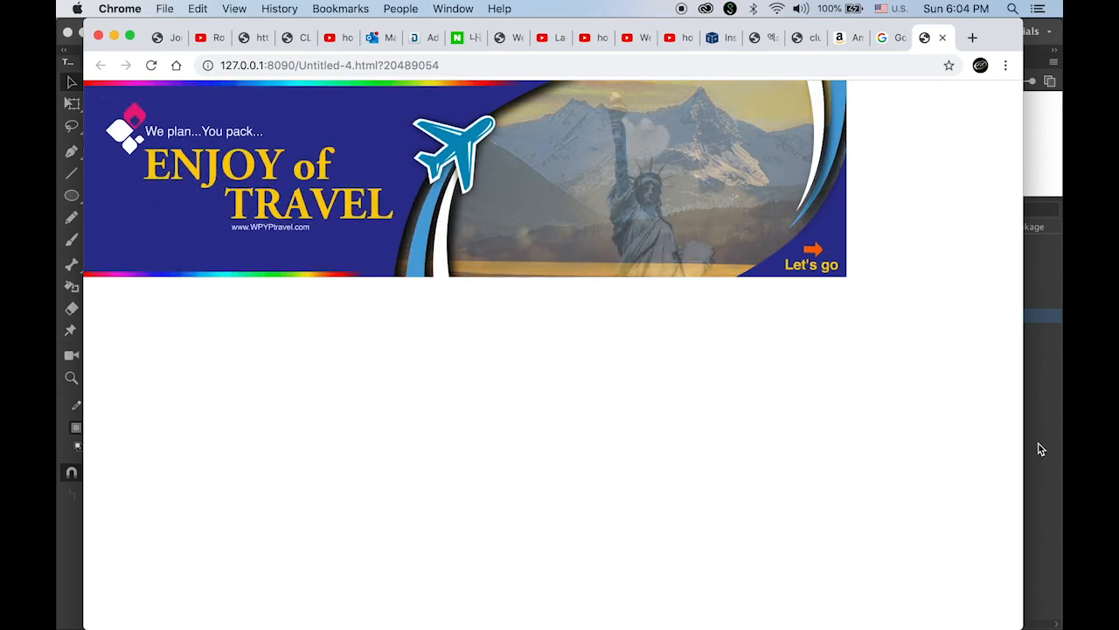
{"action": "left_click", "coordinate": [1040, 448]}
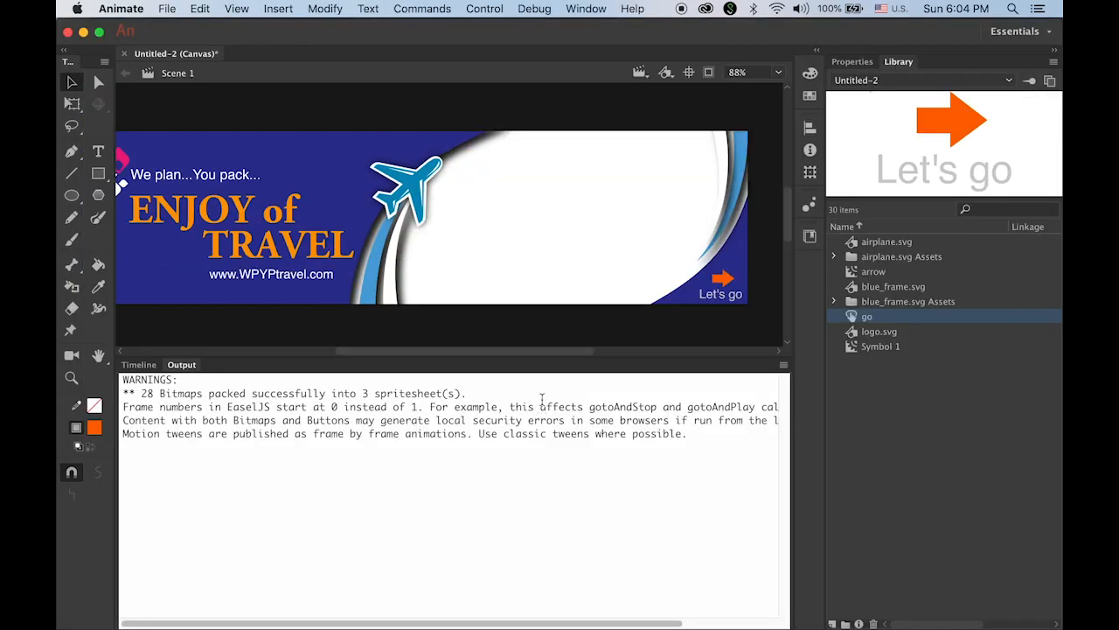
{"action": "left_click", "coordinate": [138, 366]}
{"action": "left_click", "coordinate": [172, 434]}
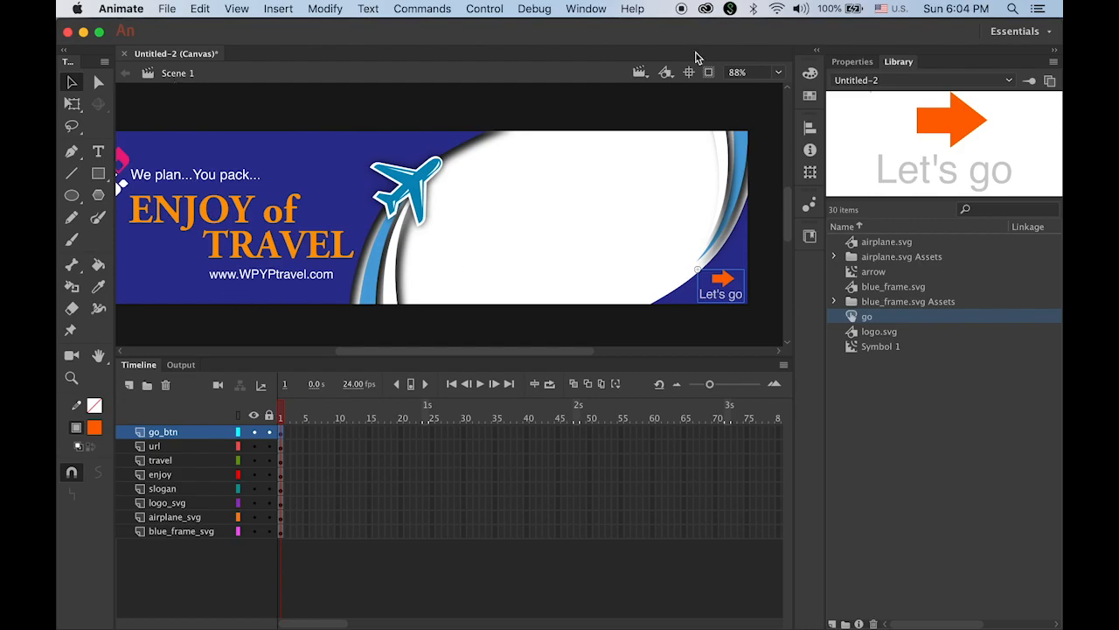
Add a layer named rainbow_bar above the go_btn layer
{"action": "left_click", "coordinate": [749, 77]}
{"action": "type", "text": "80"}
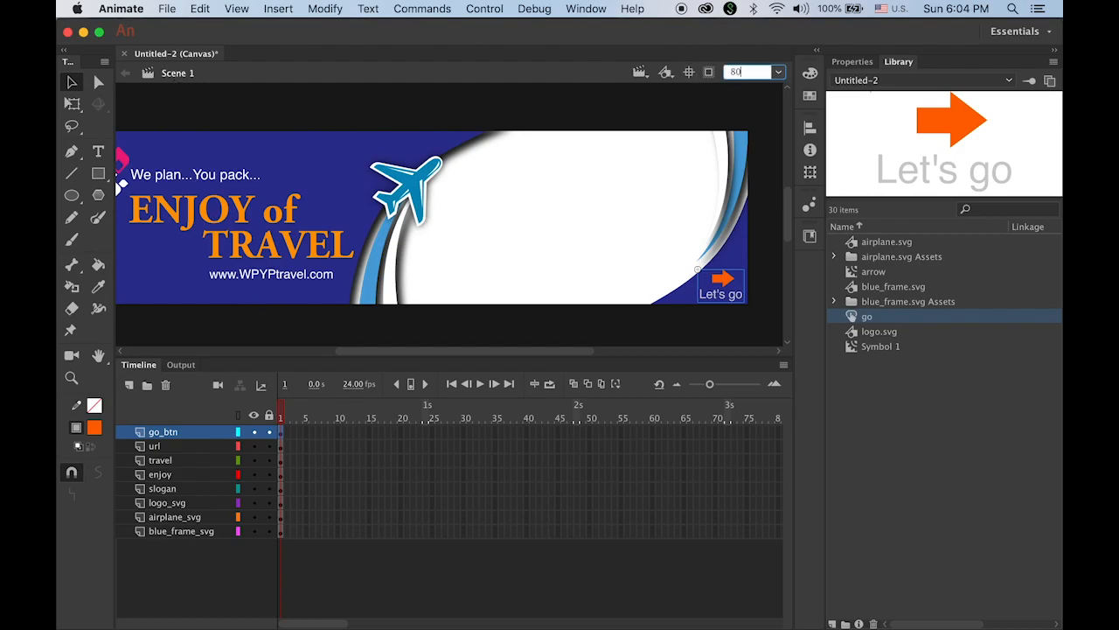
{"action": "key", "text": "Return"}
{"action": "scroll", "coordinate": [453, 341], "scroll_direction": "left", "scroll_amount": 3}
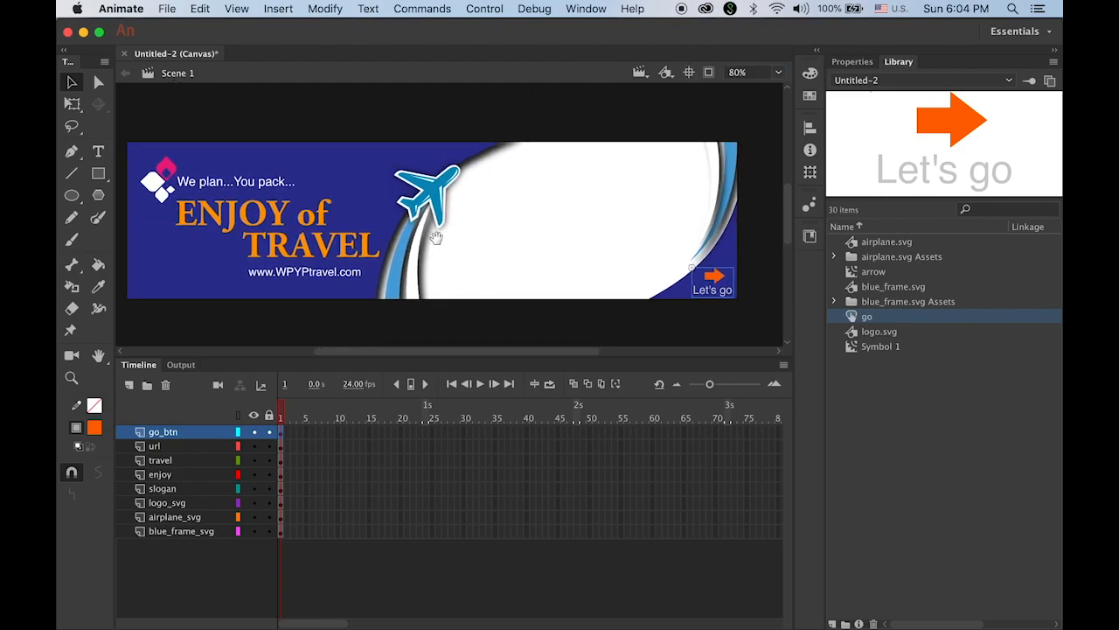
{"action": "left_click", "coordinate": [130, 386]}
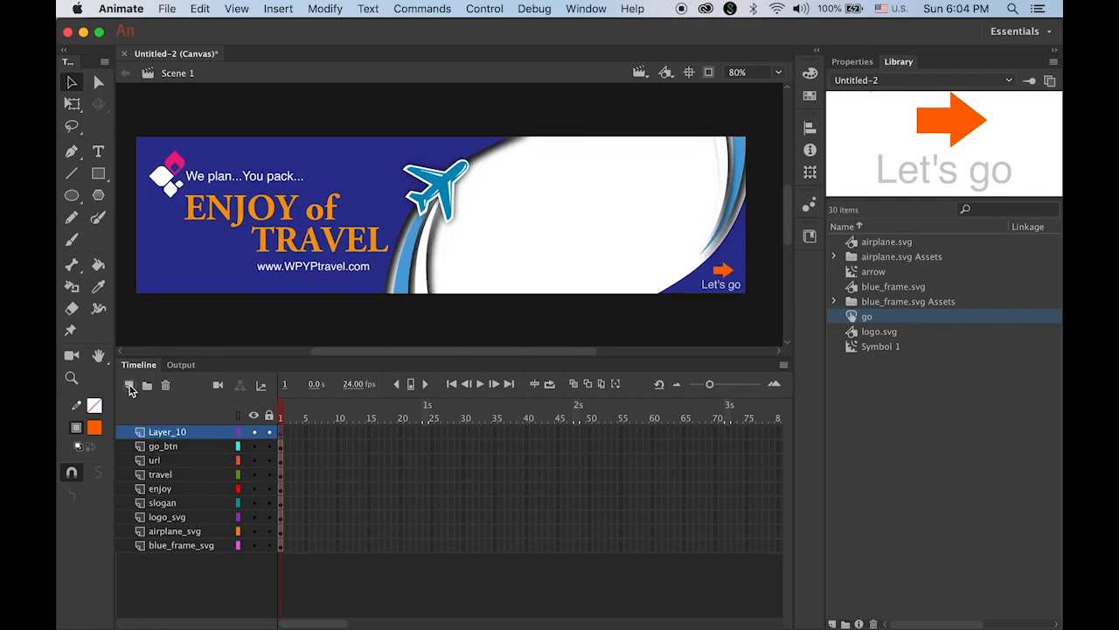
{"action": "double_click", "coordinate": [172, 435]}
{"action": "type", "text": "rainbow_bar"}
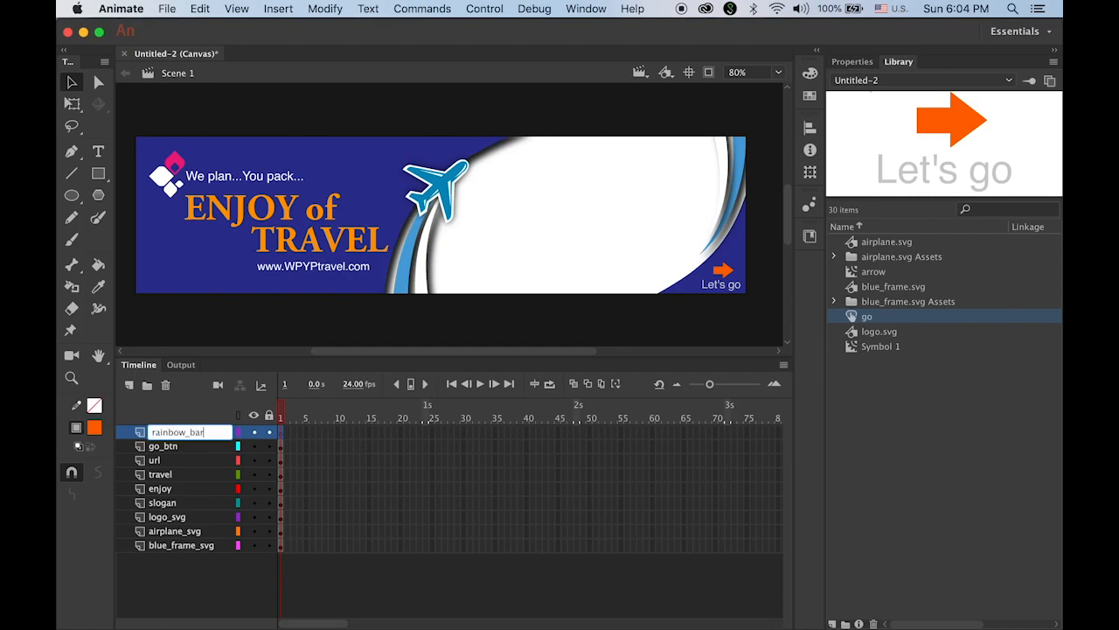
{"action": "key", "text": "Return"}
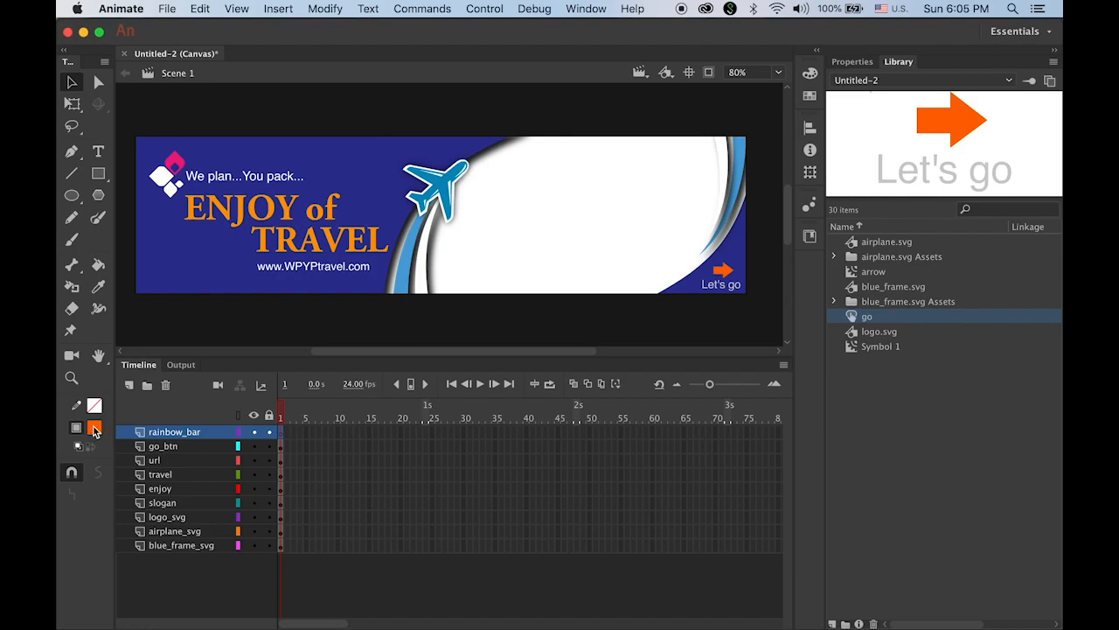
Activate the Rectangle tool and set its fill to the rainbow linear gradient swatch
{"action": "left_click", "coordinate": [97, 174]}
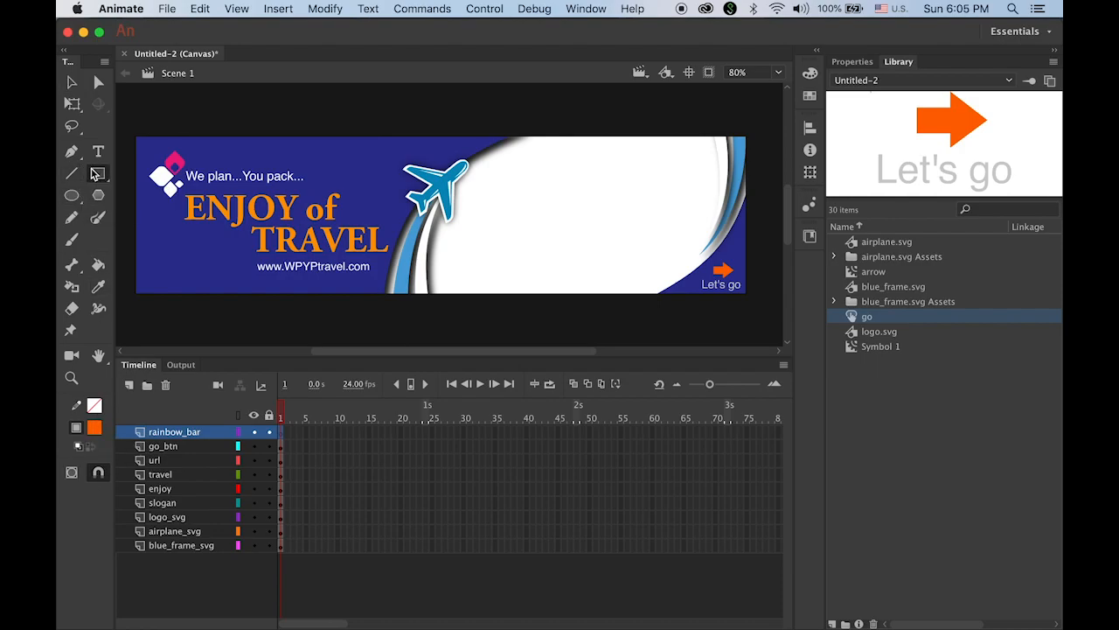
{"action": "left_click", "coordinate": [94, 429]}
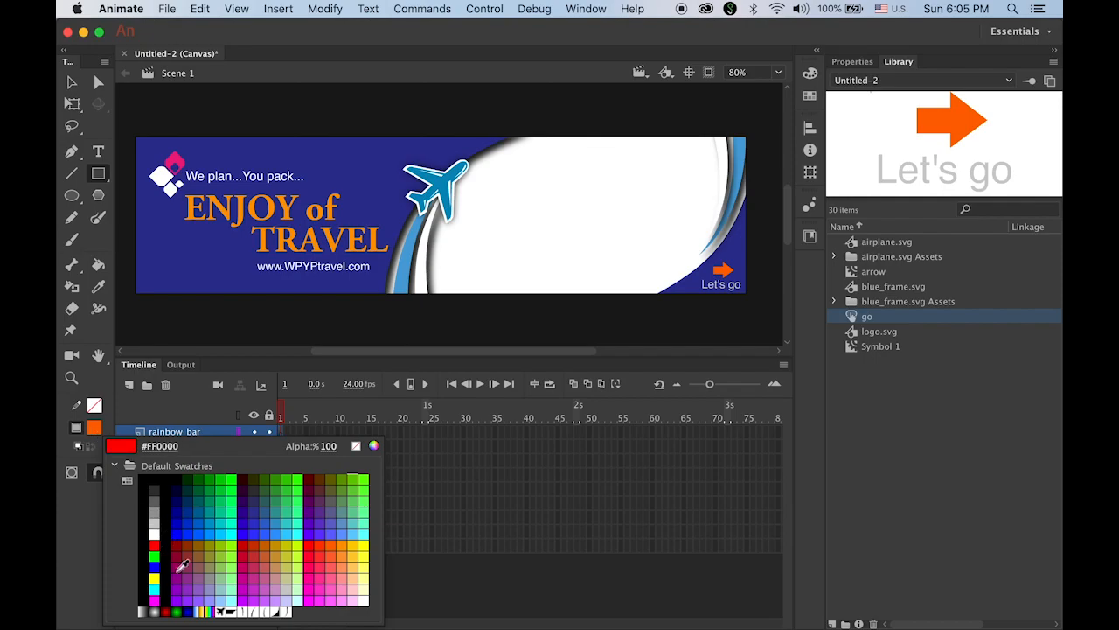
{"action": "left_click", "coordinate": [218, 609]}
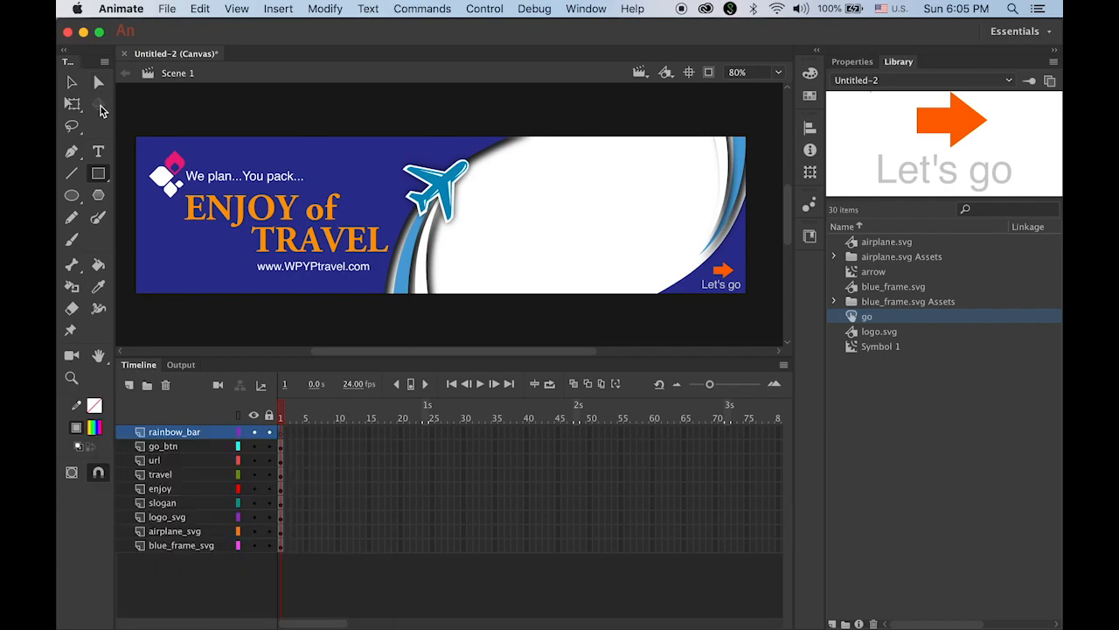
{"action": "left_click_drag", "start_coordinate": [136, 136], "coordinate": [84, 3]}
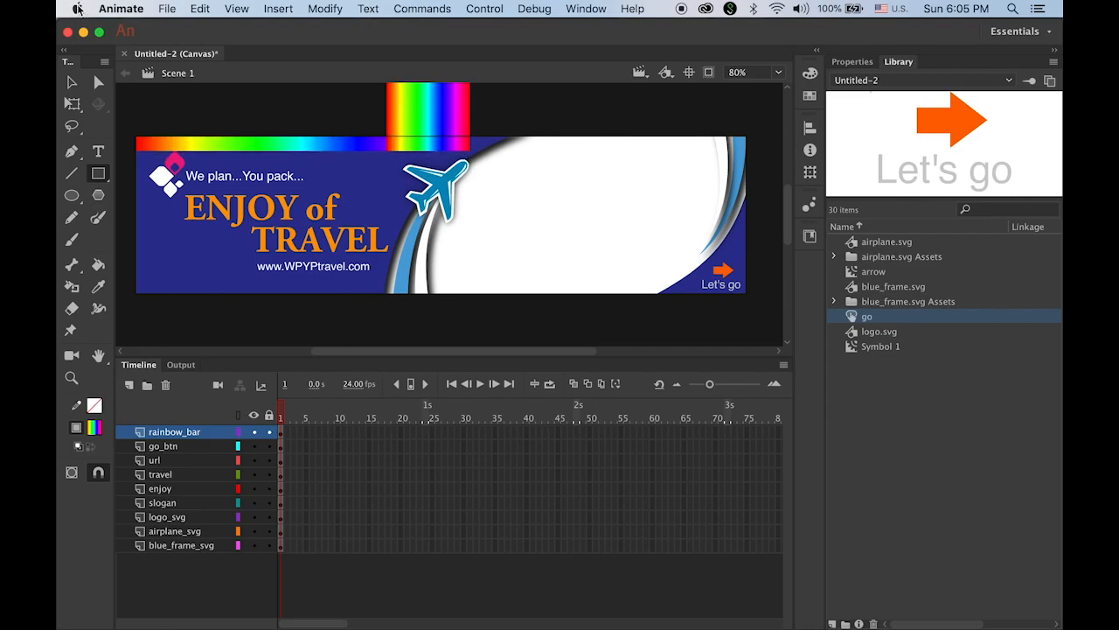
{"action": "key", "text": "super+z"}
{"action": "key", "text": "super+z"}
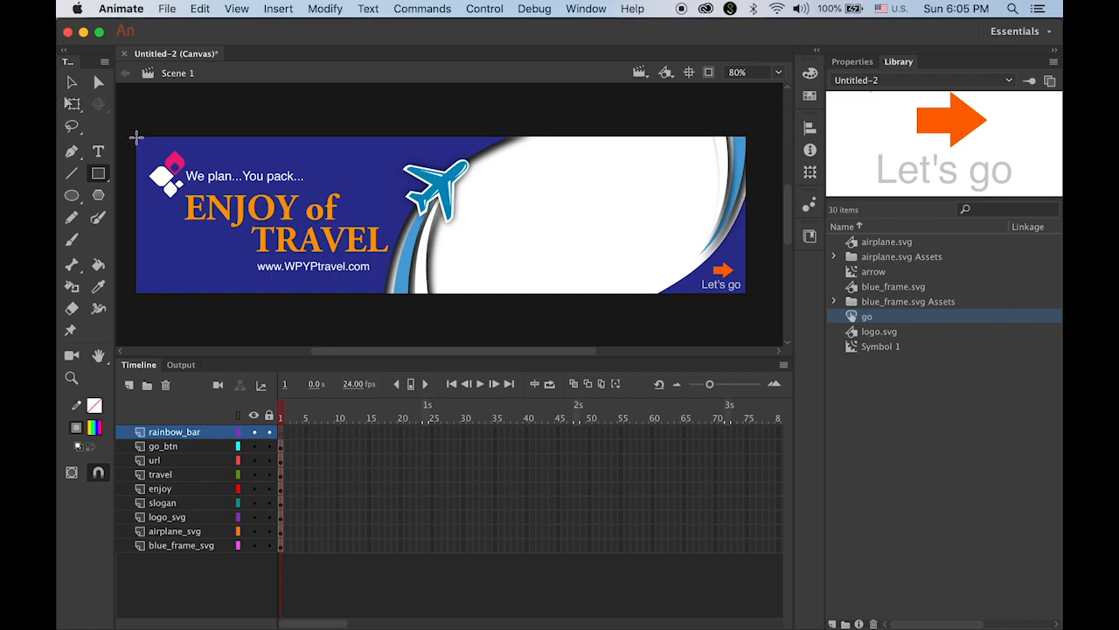
Draw a thin rainbow bar along the banner's top edge, from its upper-left corner to the curved frame, and check its corner alignment
{"action": "left_click_drag", "start_coordinate": [136, 137], "coordinate": [481, 141]}
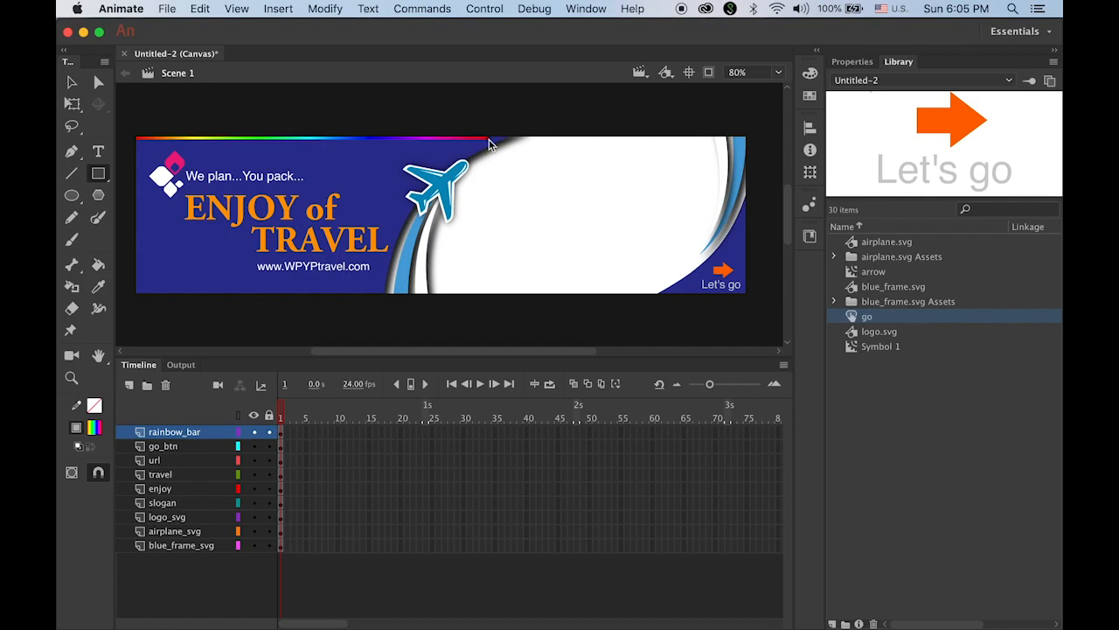
{"action": "left_click", "coordinate": [72, 82]}
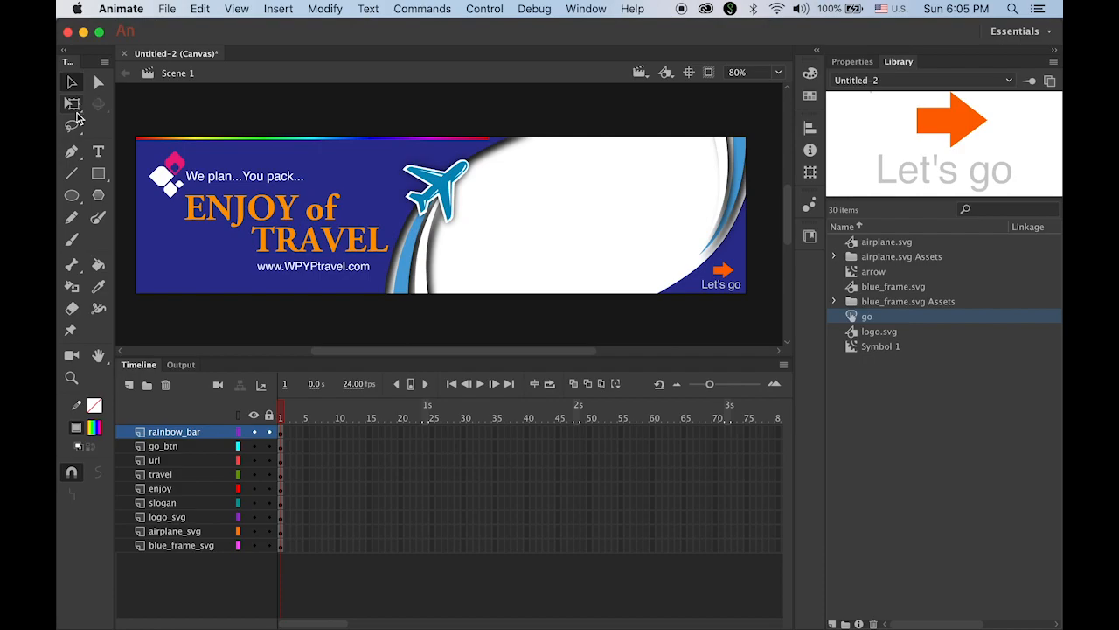
{"action": "left_click", "coordinate": [131, 135]}
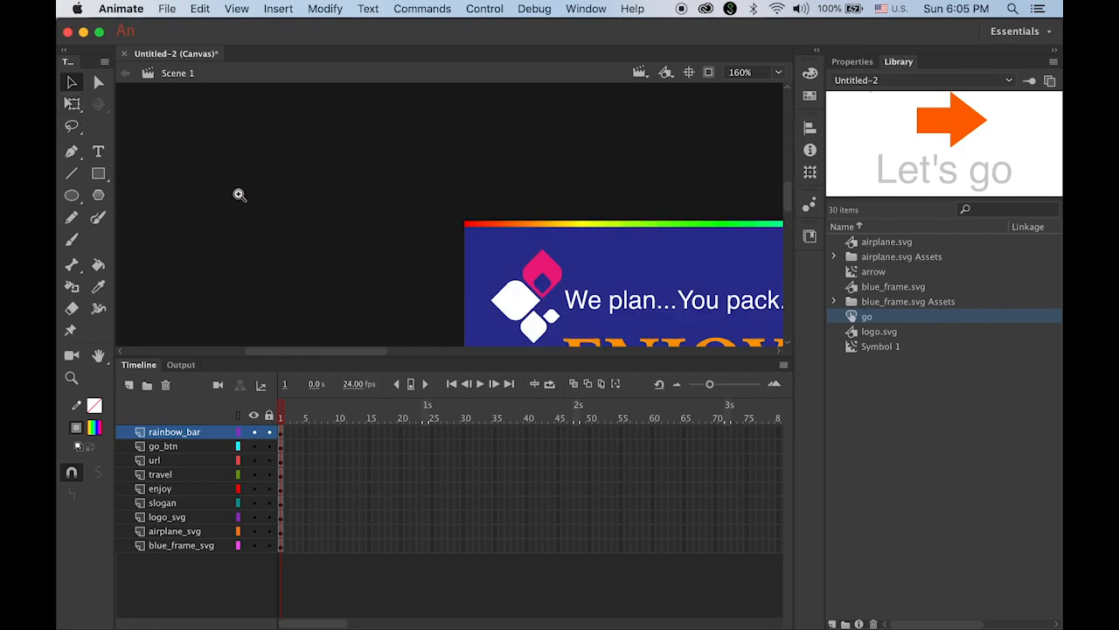
{"action": "left_click", "coordinate": [512, 234]}
{"action": "left_click", "coordinate": [443, 195]}
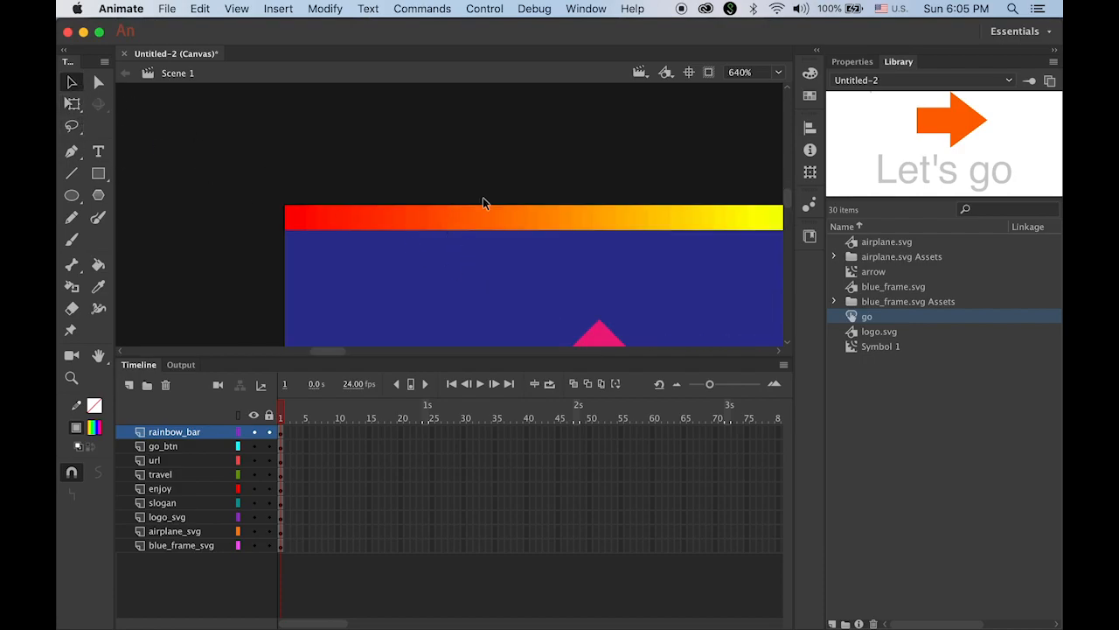
{"action": "left_click", "coordinate": [470, 224]}
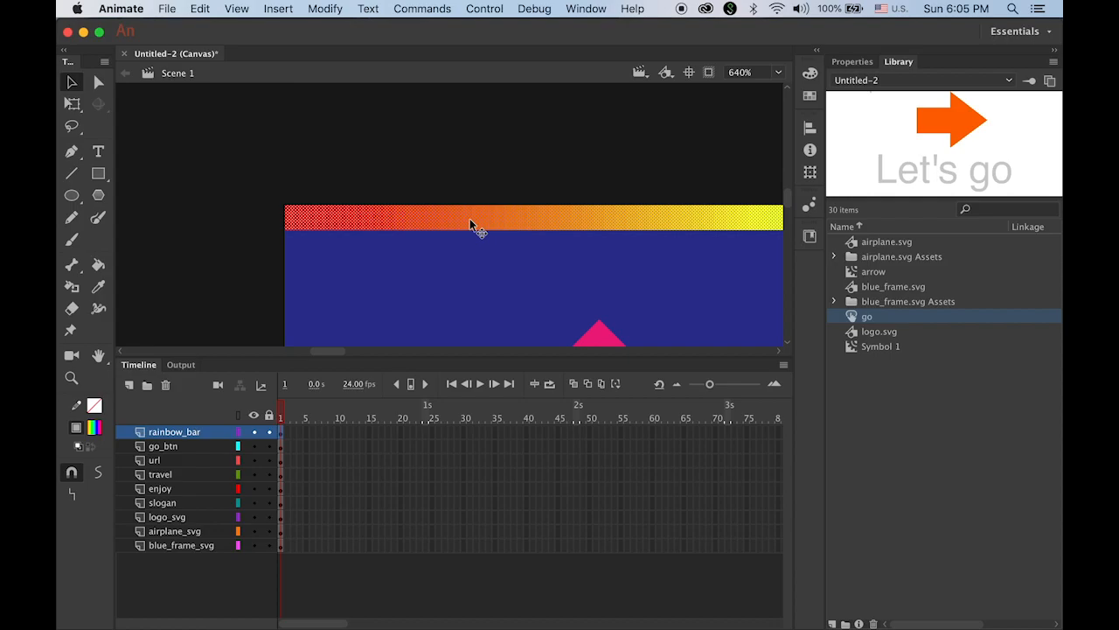
{"action": "left_click", "coordinate": [442, 179]}
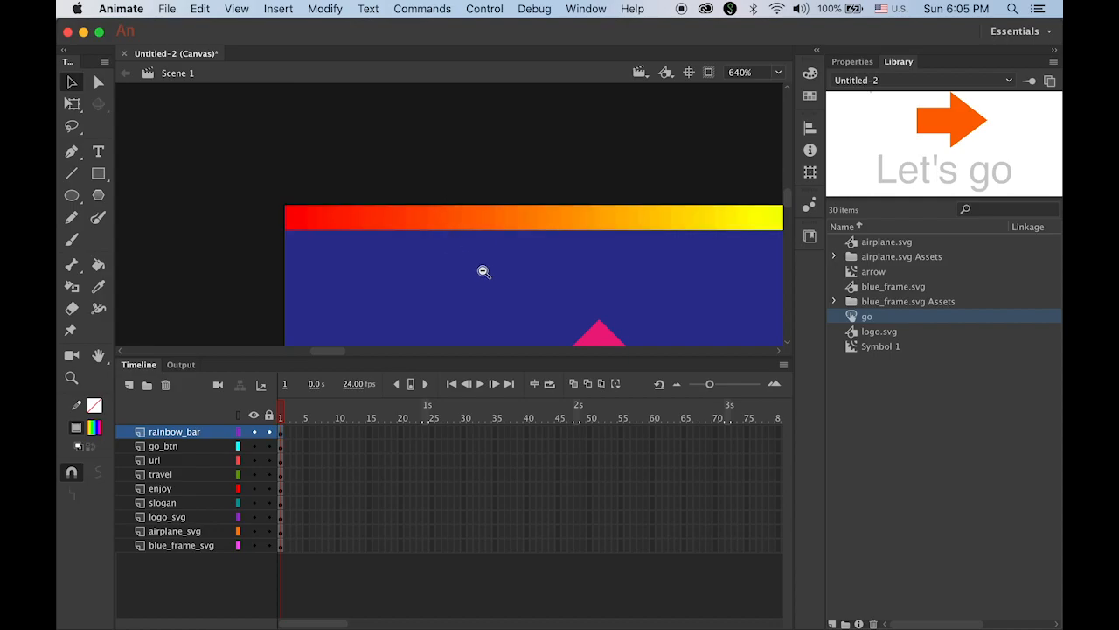
Fade out the rainbow bar's right end by setting the last color stop of its linear gradient to 0% alpha
{"action": "left_click", "coordinate": [578, 305], "text": "alt+super"}
{"action": "left_click", "coordinate": [621, 303], "text": "alt+super"}
{"action": "left_click", "coordinate": [648, 281], "text": "alt+super"}
{"action": "left_click", "coordinate": [658, 258], "text": "alt+super"}
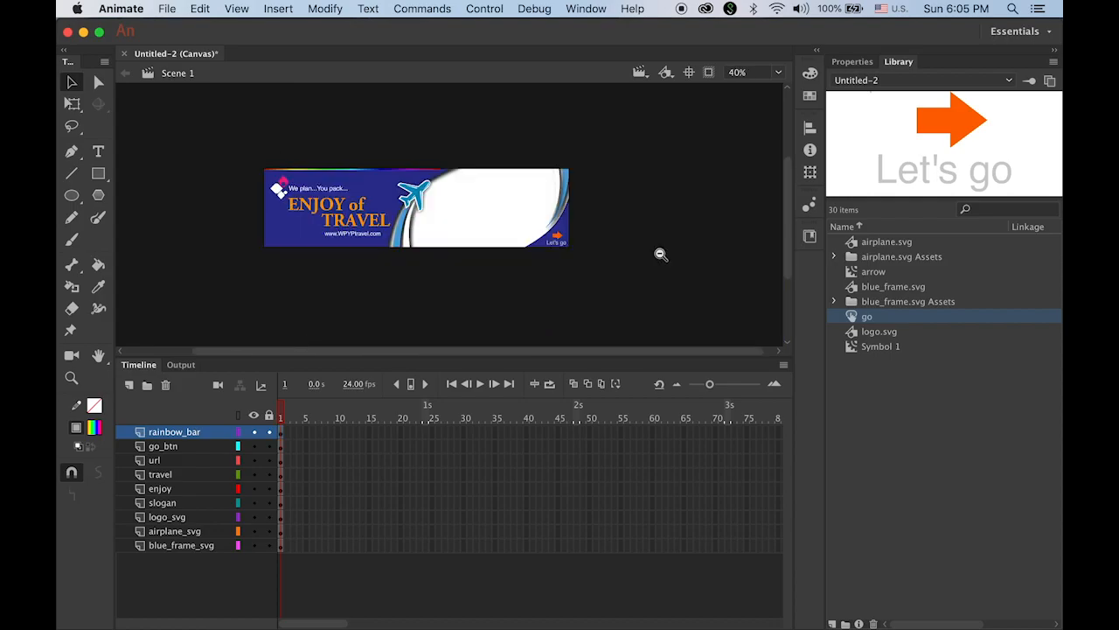
{"action": "left_click", "coordinate": [506, 226]}
{"action": "left_click_drag", "start_coordinate": [412, 217], "coordinate": [544, 209]}
{"action": "left_click", "coordinate": [72, 82]}
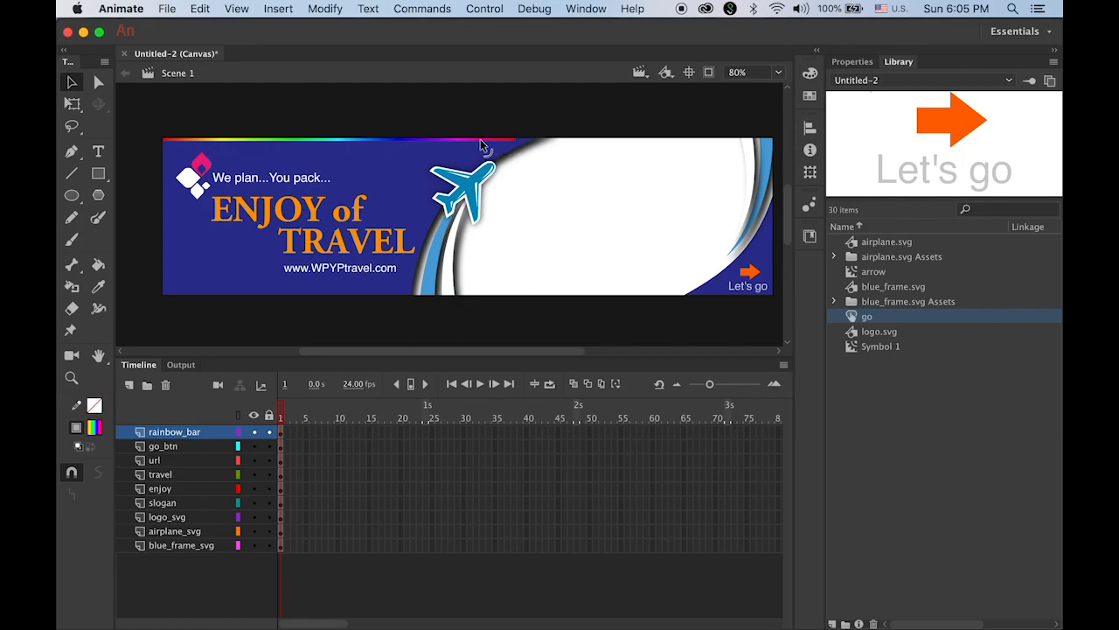
{"action": "left_click", "coordinate": [514, 139]}
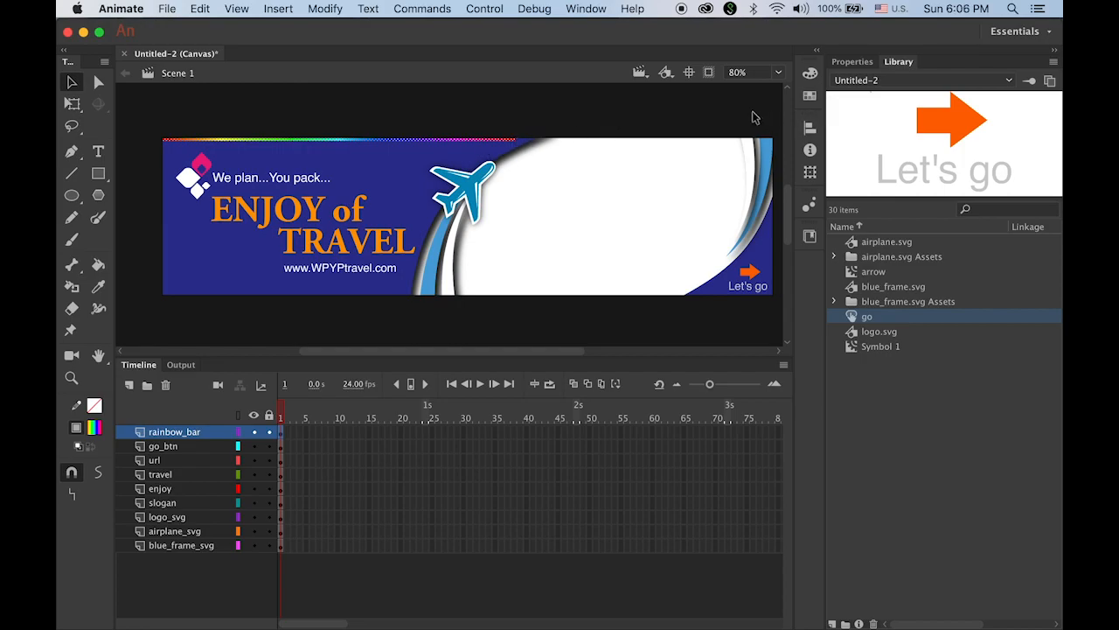
{"action": "left_click", "coordinate": [810, 75]}
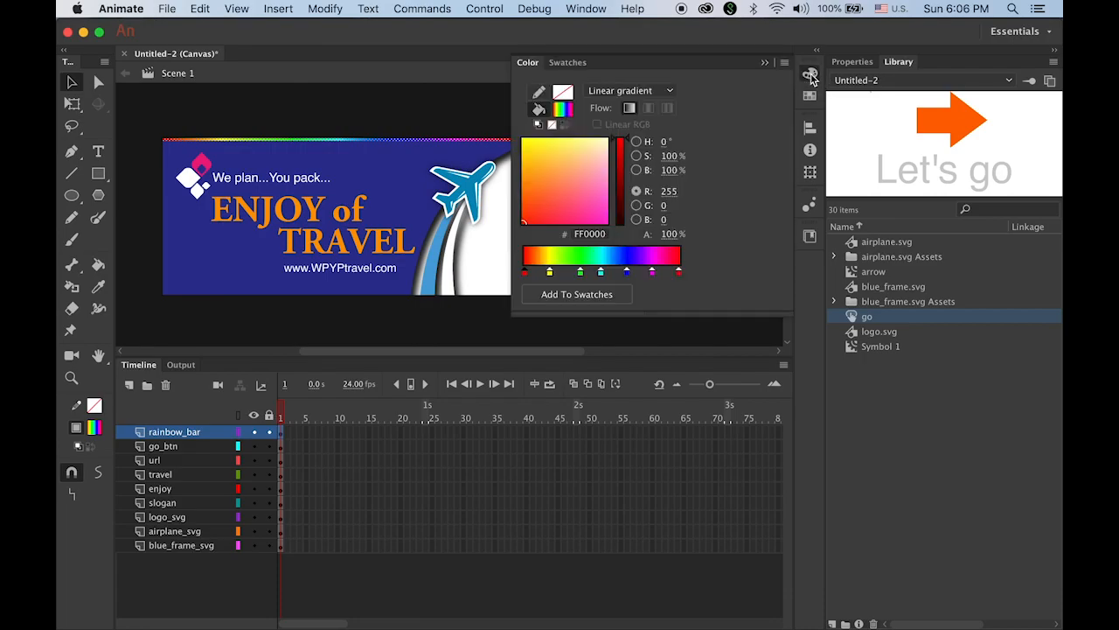
{"action": "left_click", "coordinate": [678, 273]}
{"action": "left_click_drag", "start_coordinate": [674, 236], "coordinate": [466, 235]}
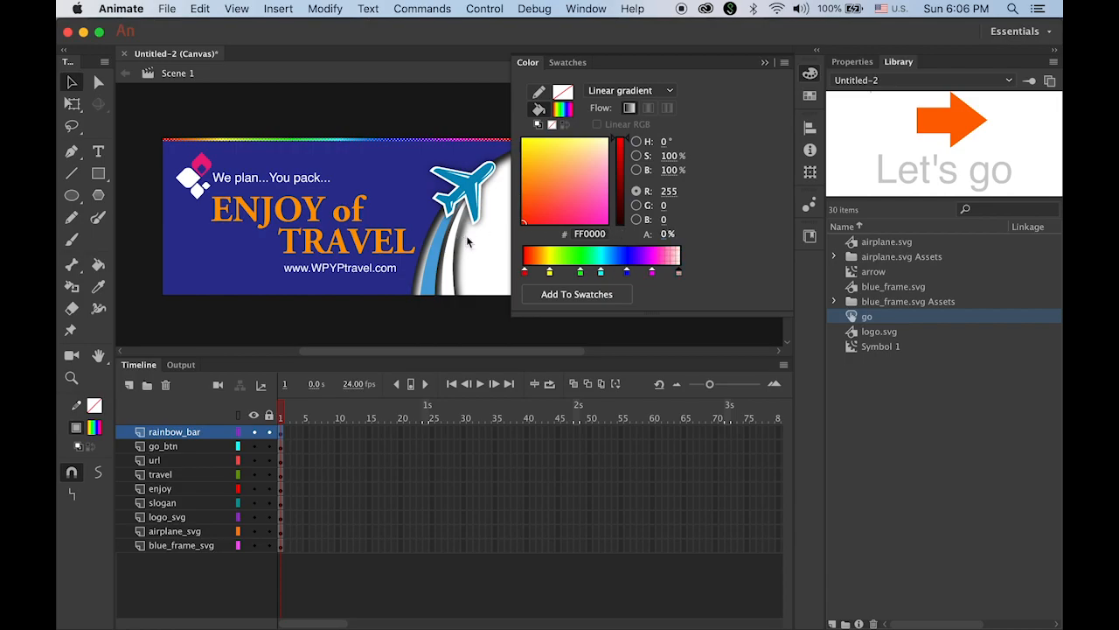
{"action": "left_click", "coordinate": [766, 63]}
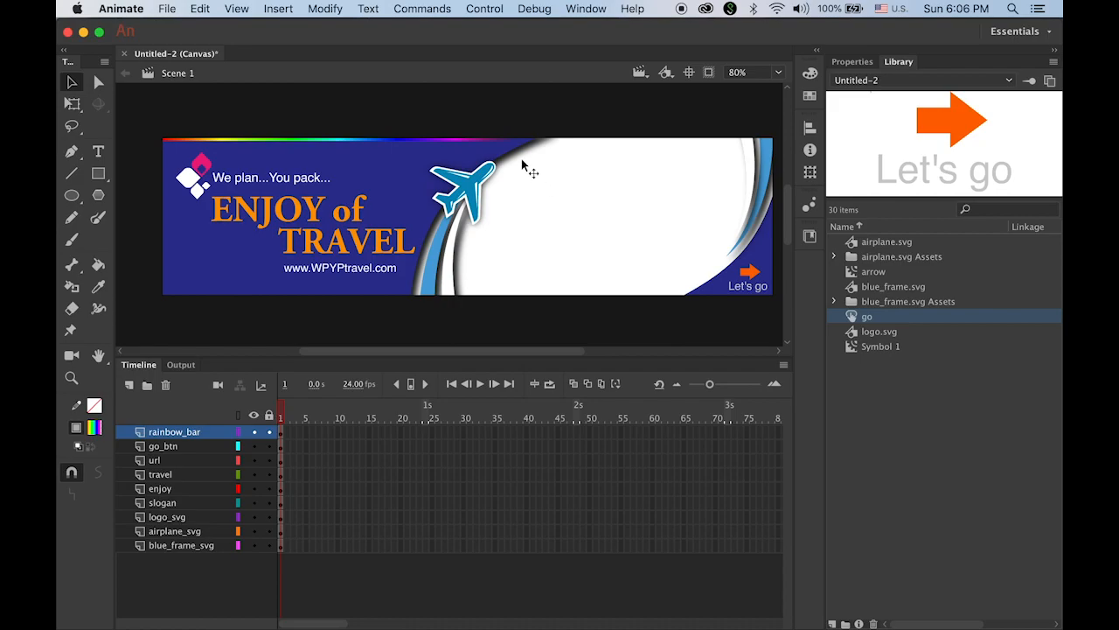
Cut the rainbow bar from the stage and create a new movie clip symbol named rainbow
{"action": "left_click", "coordinate": [466, 140]}
{"action": "key", "text": "Delete"}
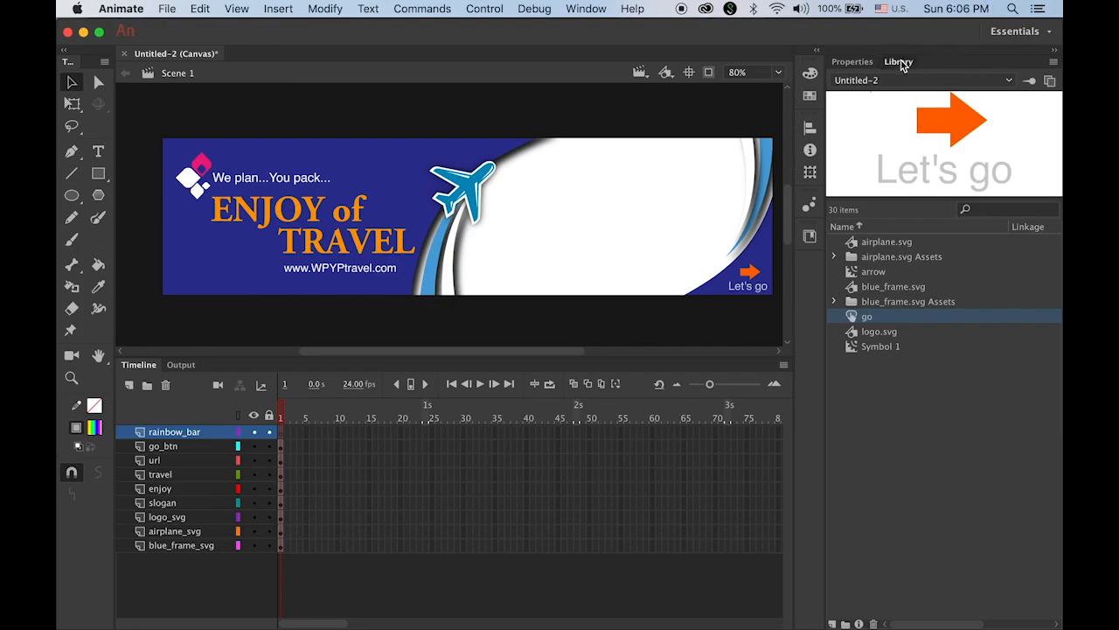
{"action": "left_click", "coordinate": [834, 623]}
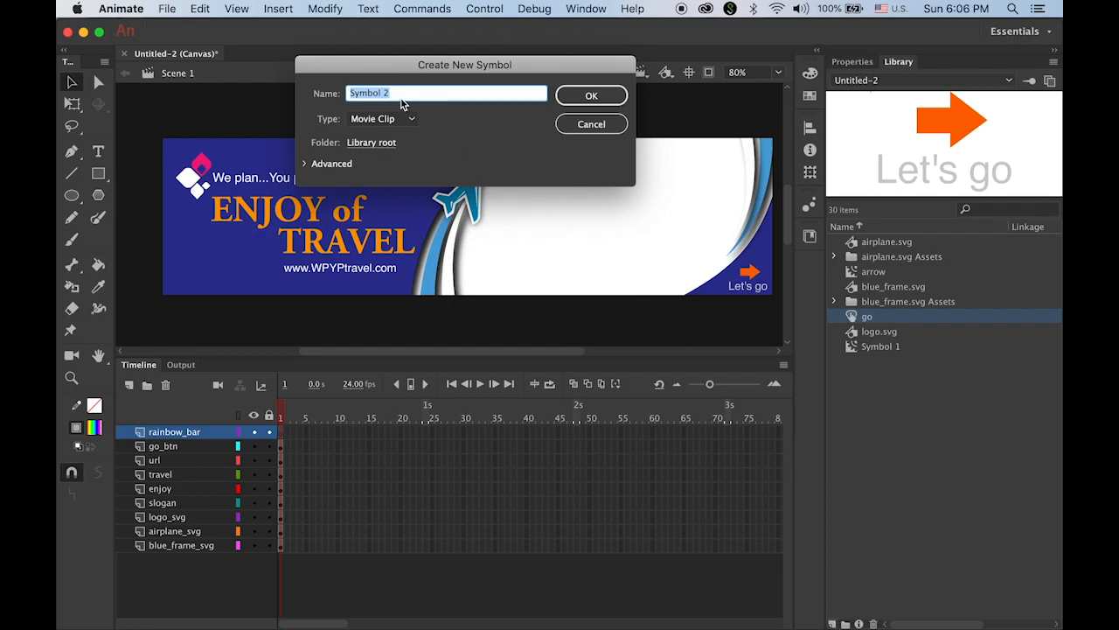
{"action": "type", "text": "rainbow"}
{"action": "left_click", "coordinate": [591, 97]}
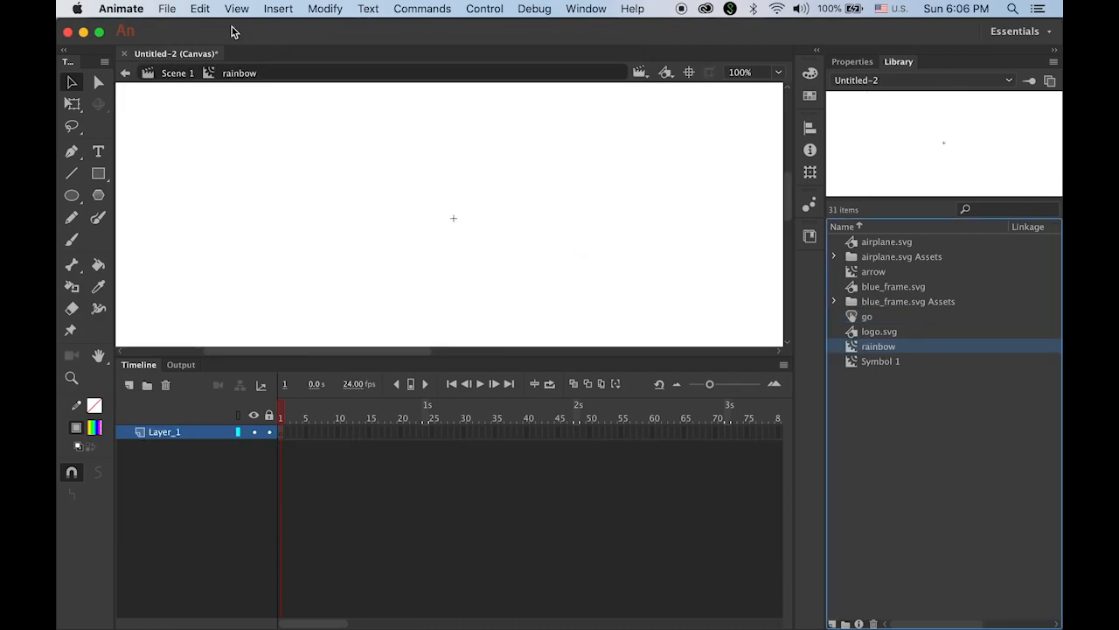
Paste the rainbow bar in place on the first frame of the rainbow symbol and deselect it
{"action": "left_click", "coordinate": [283, 433]}
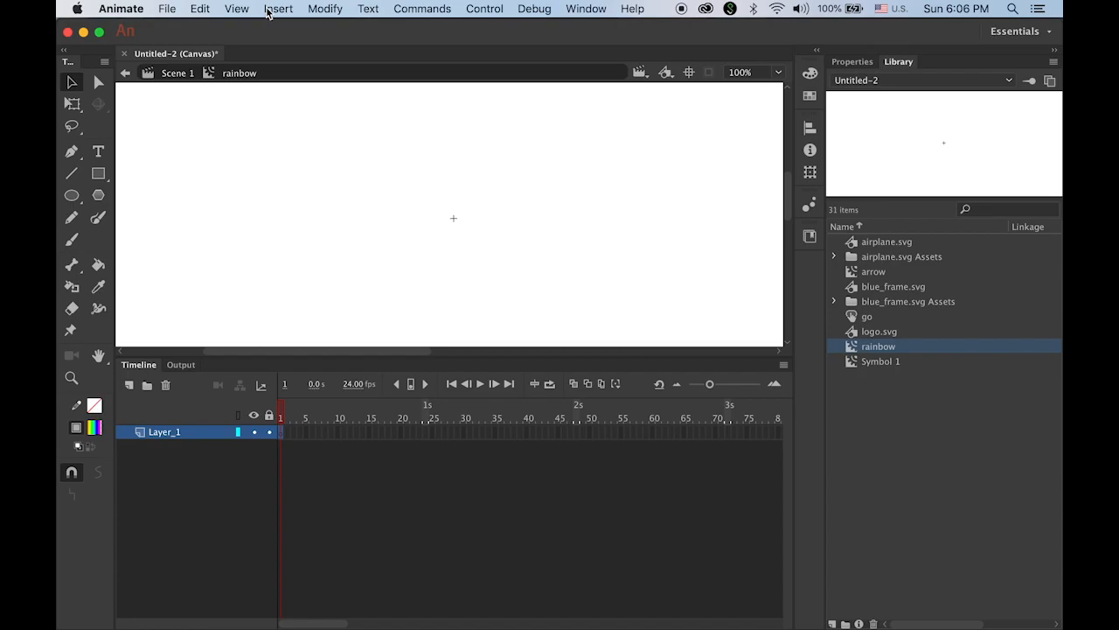
{"action": "left_click", "coordinate": [201, 9]}
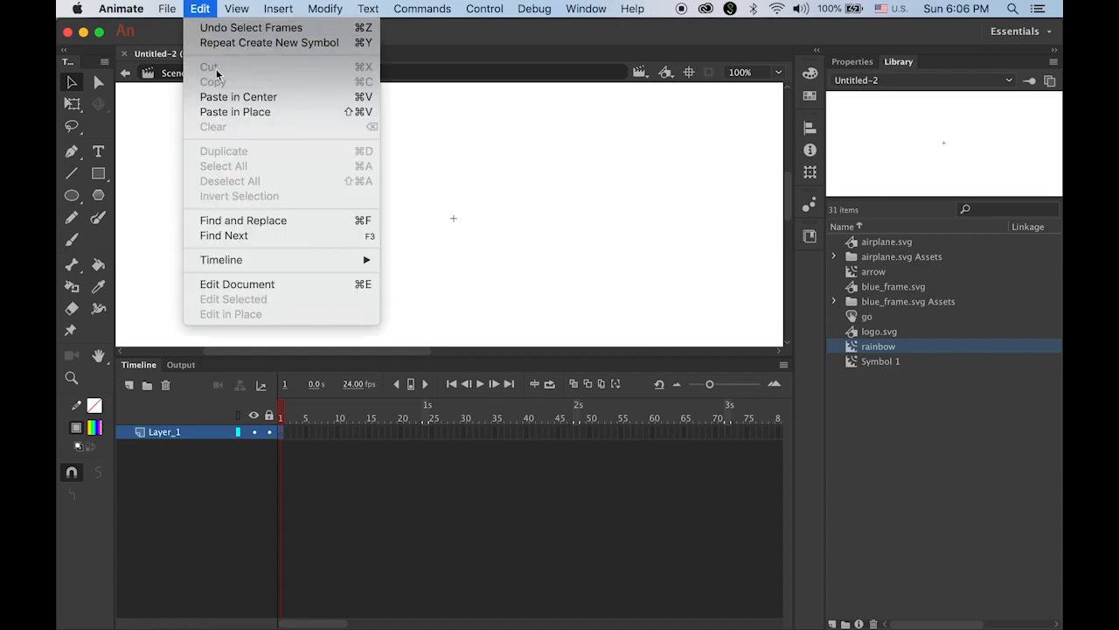
{"action": "left_click", "coordinate": [282, 112]}
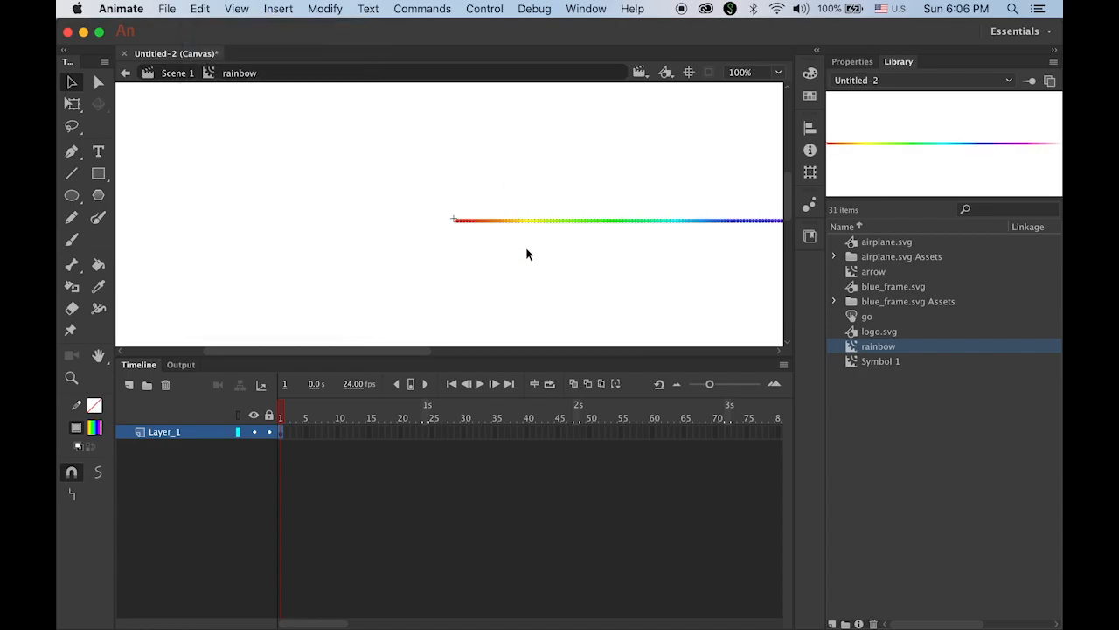
{"action": "left_click_drag", "start_coordinate": [552, 276], "coordinate": [352, 233]}
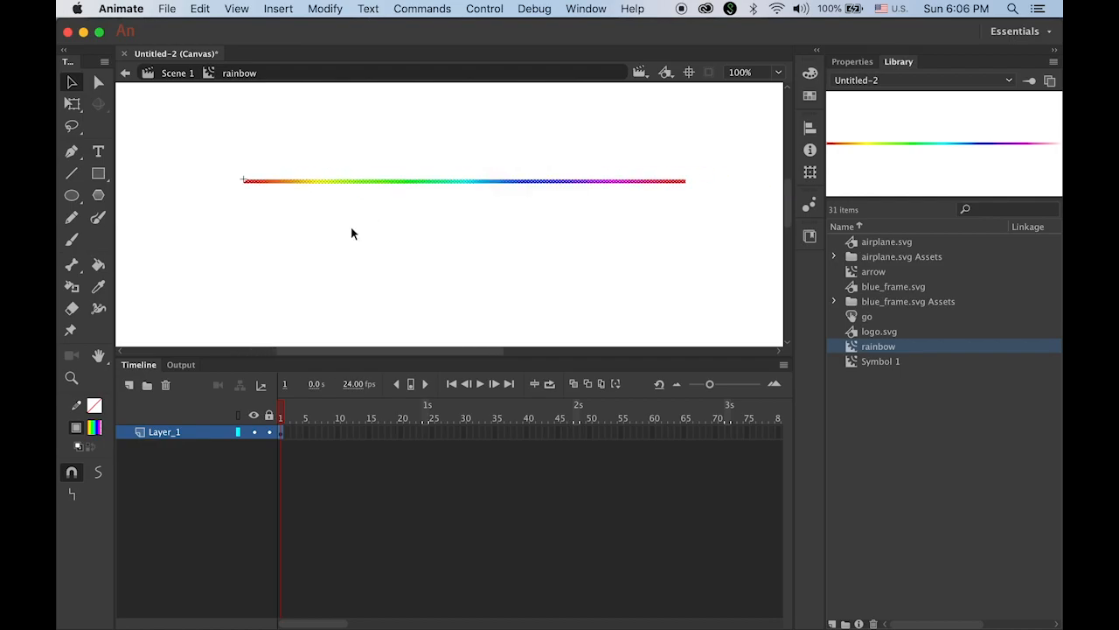
{"action": "left_click", "coordinate": [216, 133]}
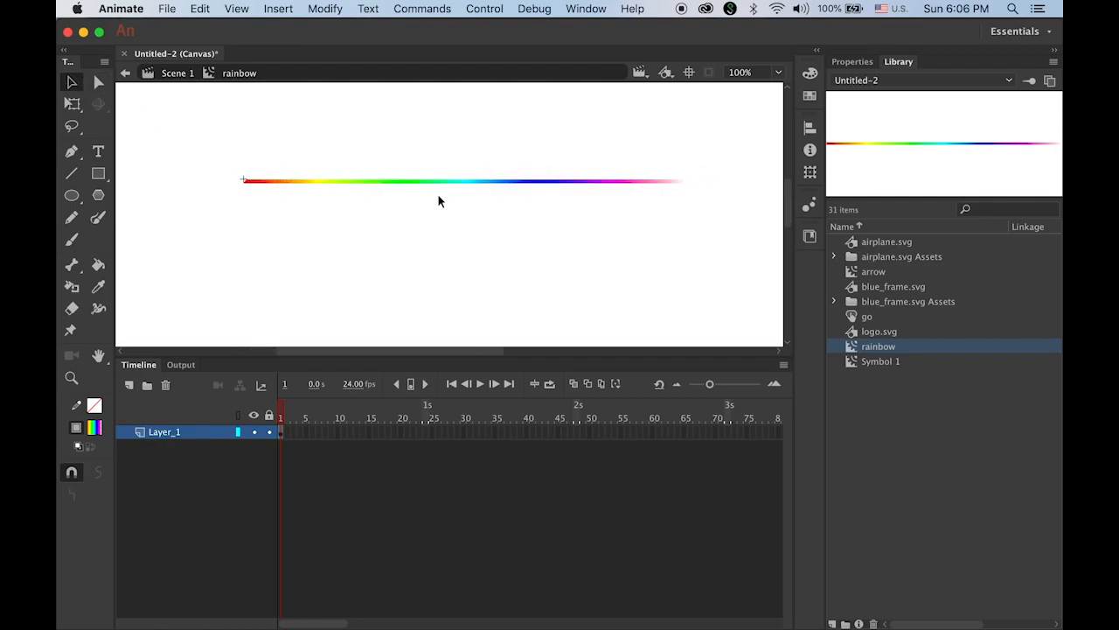
Insert a blank keyframe at frame 24 of the rainbow symbol and paste the rainbow bar in place on it
{"action": "left_click", "coordinate": [394, 182]}
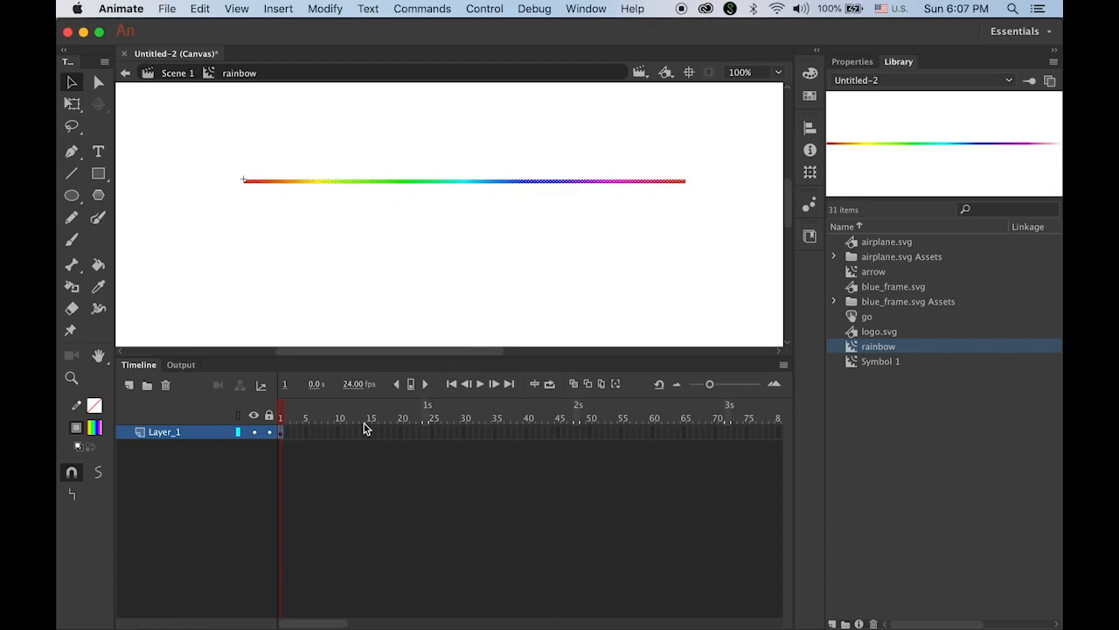
{"action": "left_click", "coordinate": [425, 432]}
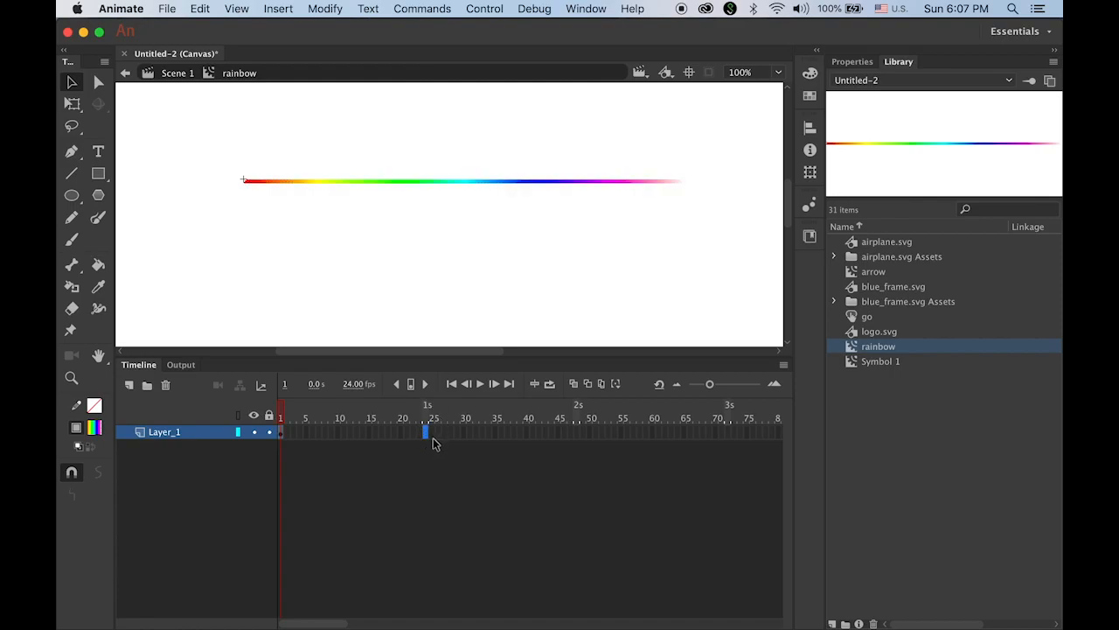
{"action": "left_click", "coordinate": [282, 8]}
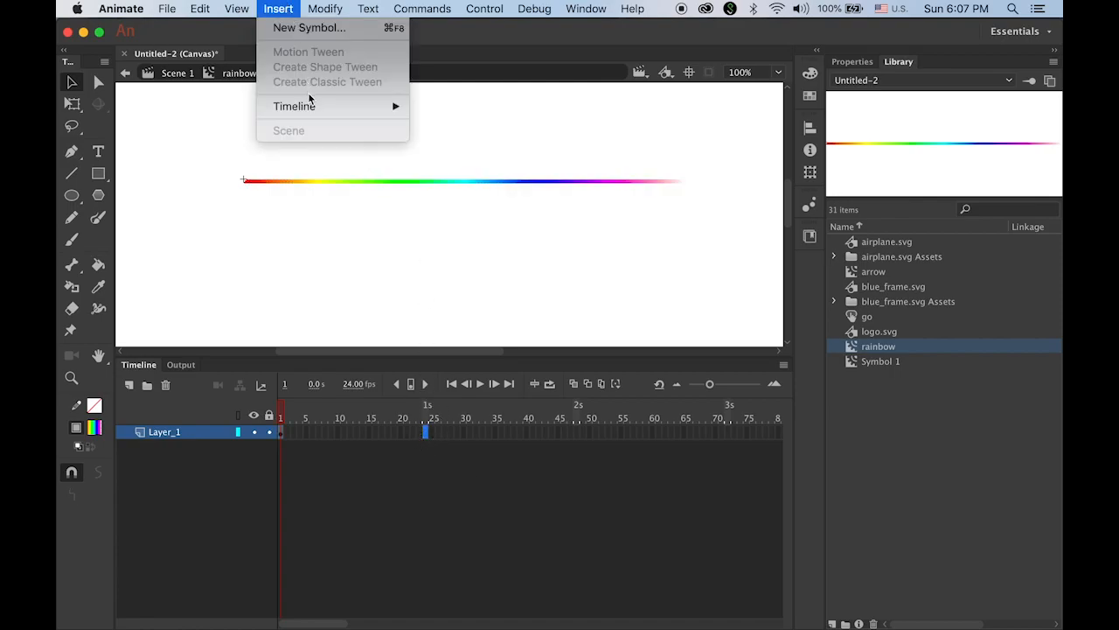
{"action": "mouse_move", "coordinate": [310, 104]}
{"action": "left_click", "coordinate": [515, 177]}
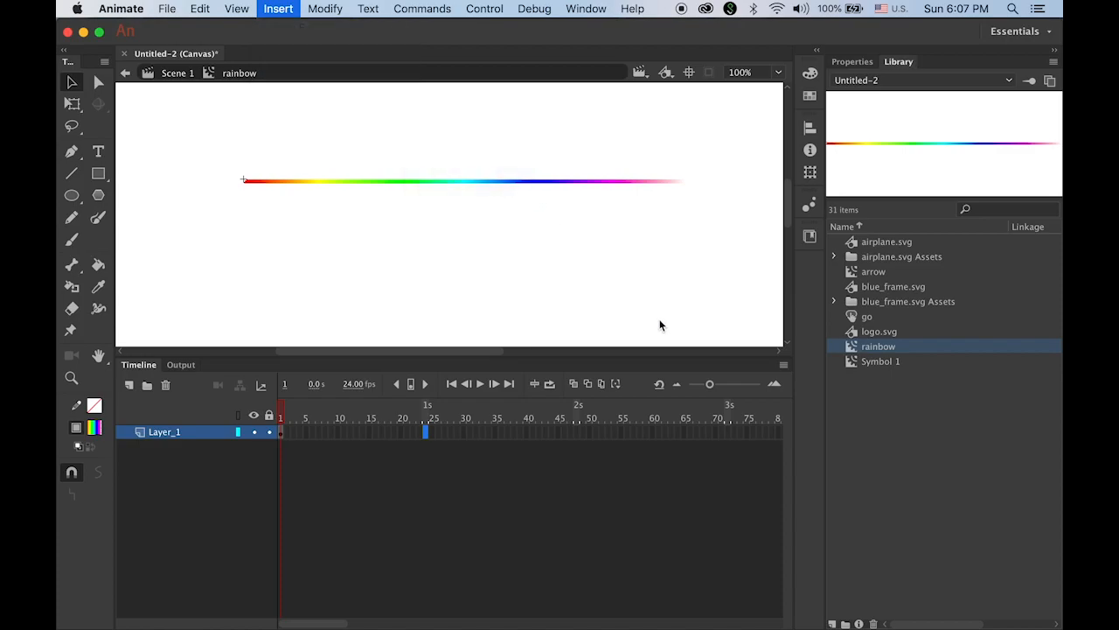
{"action": "left_click", "coordinate": [198, 10]}
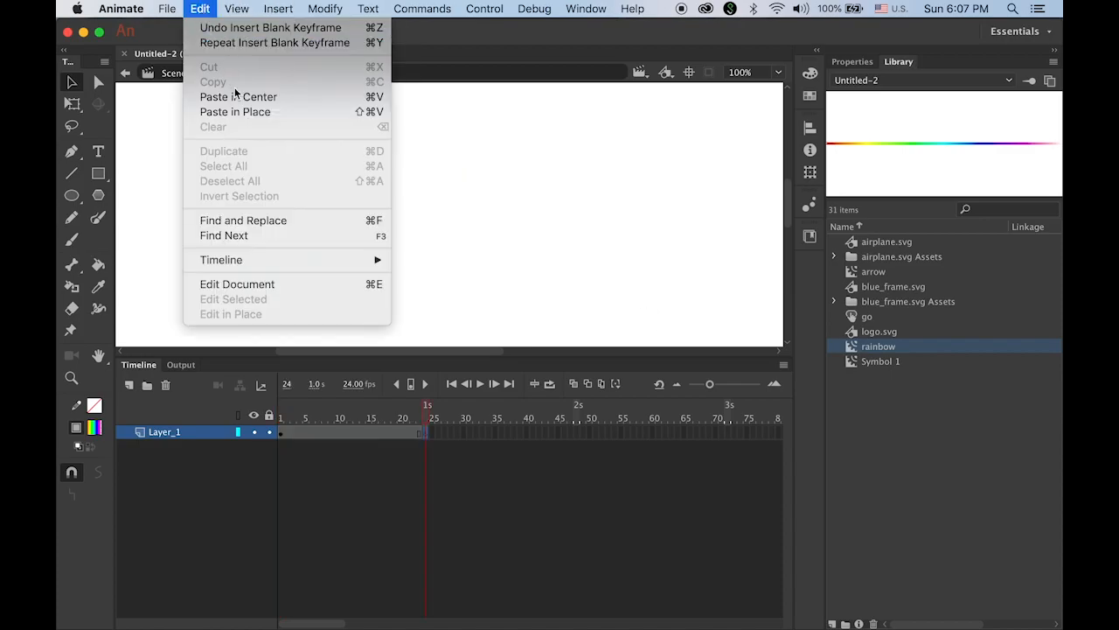
{"action": "left_click", "coordinate": [243, 113]}
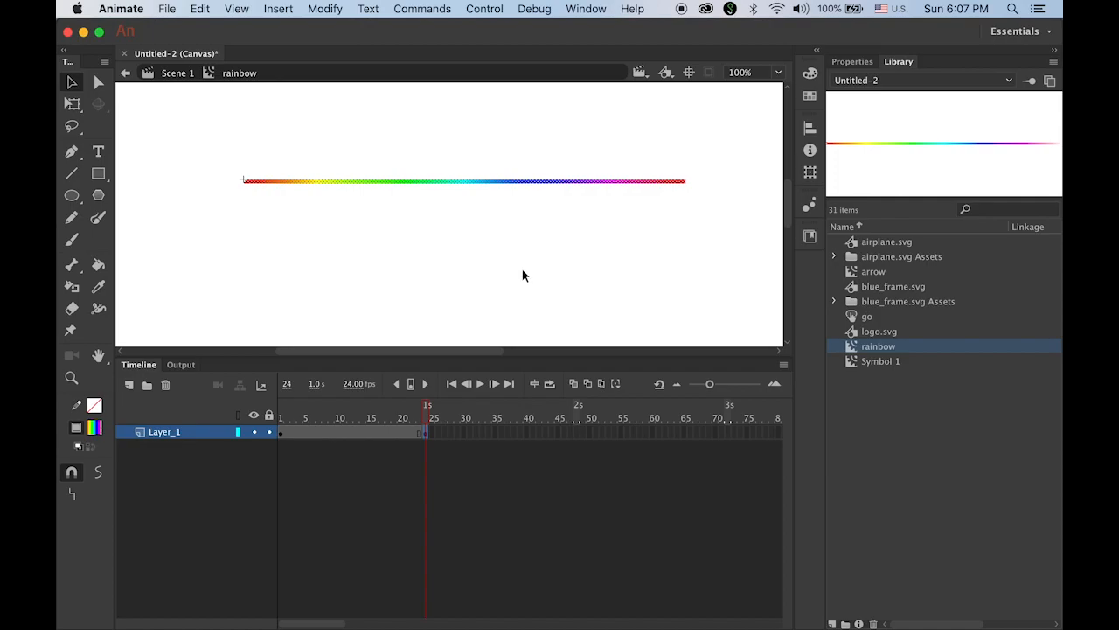
{"action": "left_click", "coordinate": [473, 290]}
{"action": "mouse_move", "coordinate": [426, 416]}
{"action": "left_mouse_down"}
{"action": "mouse_move", "coordinate": [362, 420]}
{"action": "mouse_move", "coordinate": [429, 430]}
{"action": "left_mouse_up"}
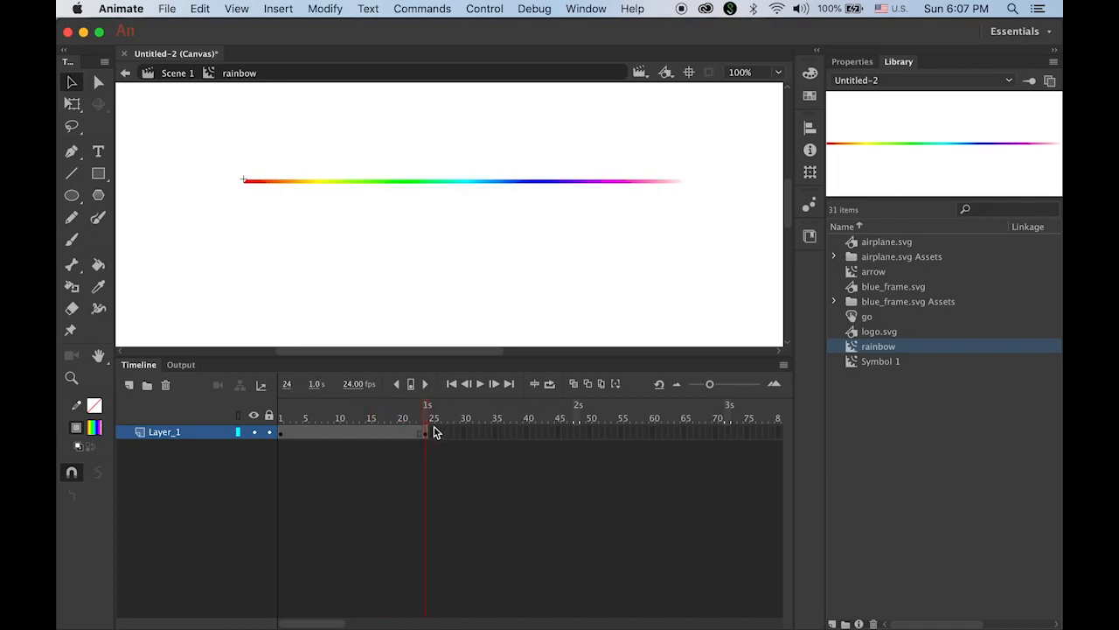
Add a blank keyframe at frame 48 and paste the rainbow bar in place there
{"action": "left_click", "coordinate": [576, 432]}
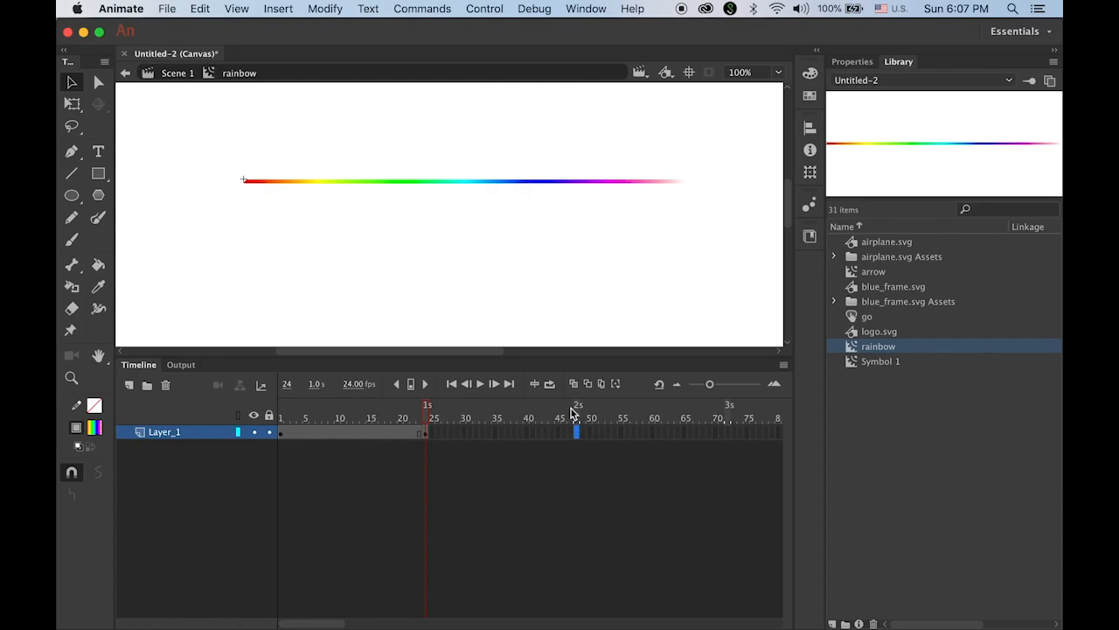
{"action": "left_click", "coordinate": [276, 9]}
{"action": "mouse_move", "coordinate": [325, 109]}
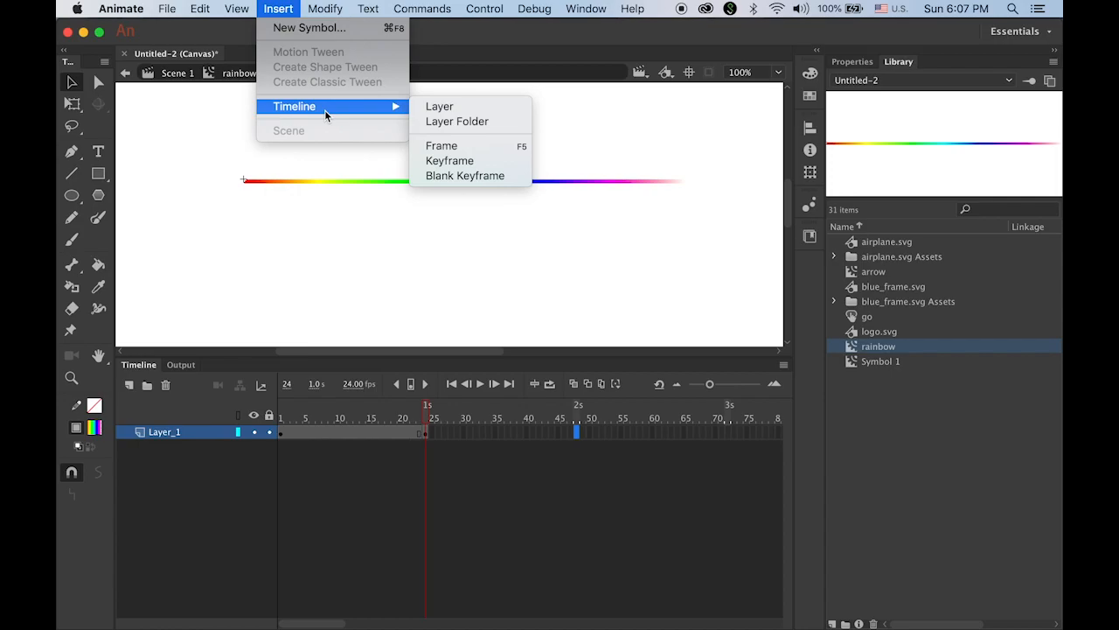
{"action": "left_click", "coordinate": [463, 177]}
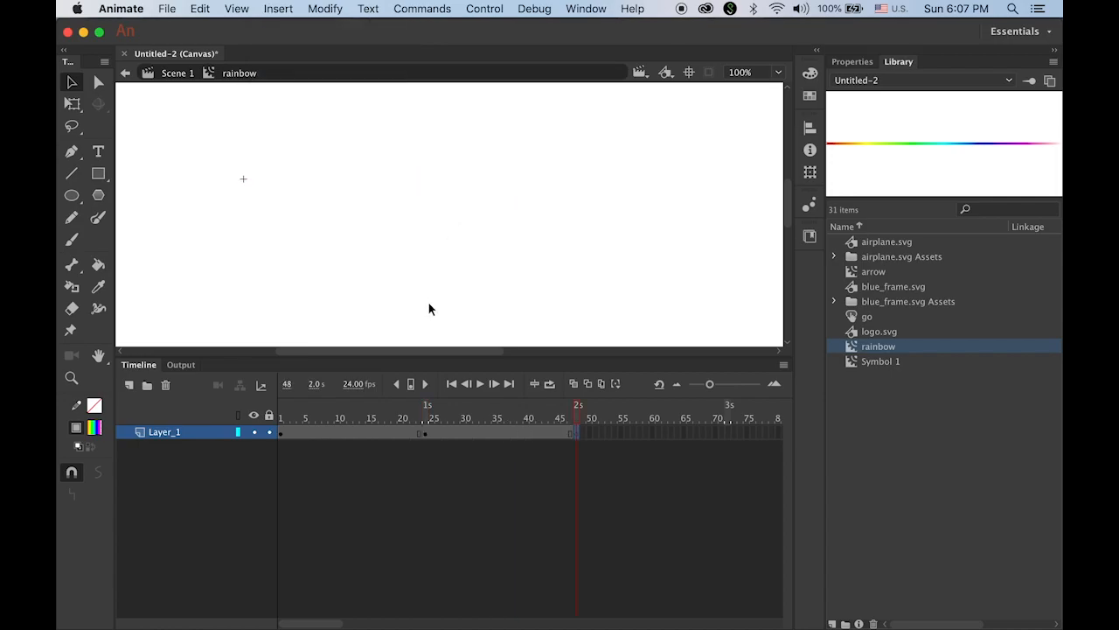
{"action": "left_click", "coordinate": [200, 8]}
{"action": "left_click", "coordinate": [248, 112]}
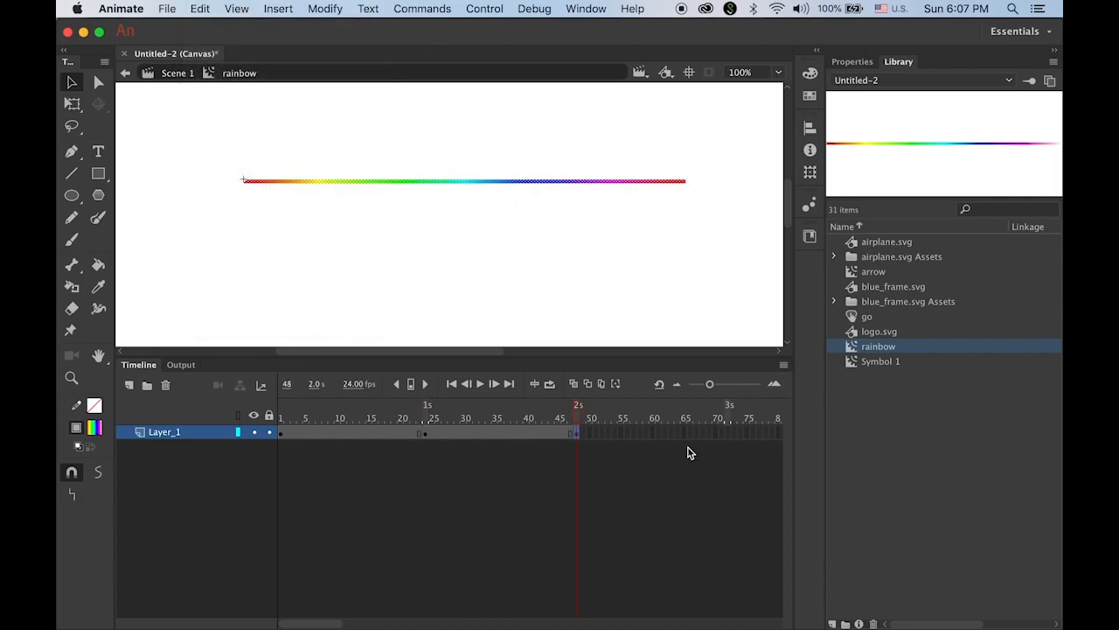
{"action": "left_click", "coordinate": [580, 412]}
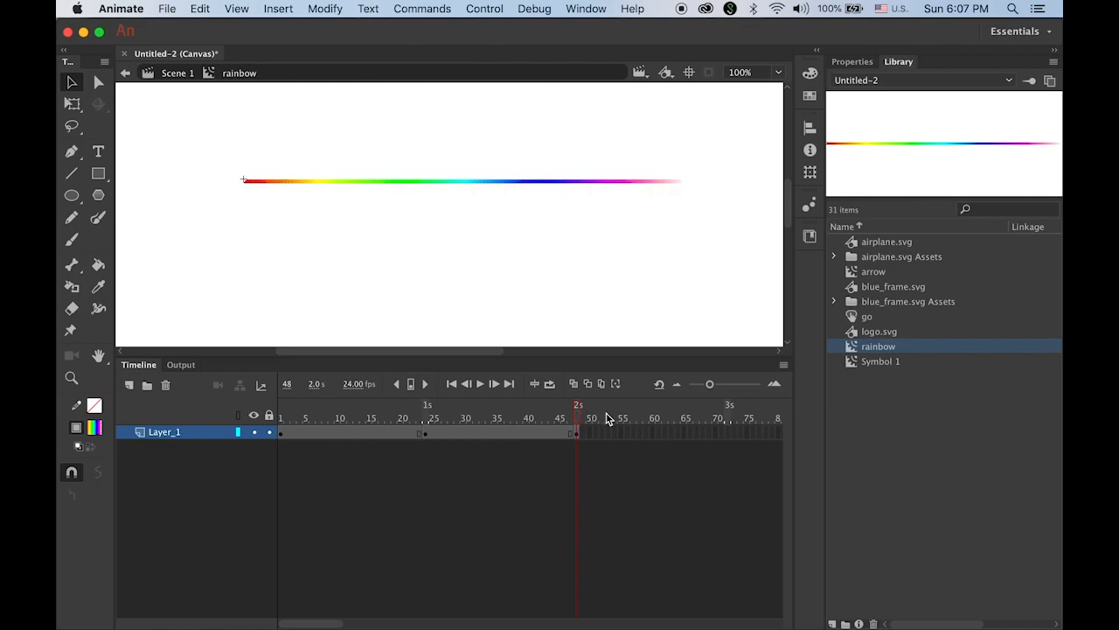
Add a blank keyframe at frame 72, paste the rainbow bar in place there, and scrub back through the timeline
{"action": "left_click", "coordinate": [727, 431]}
{"action": "left_click", "coordinate": [280, 7]}
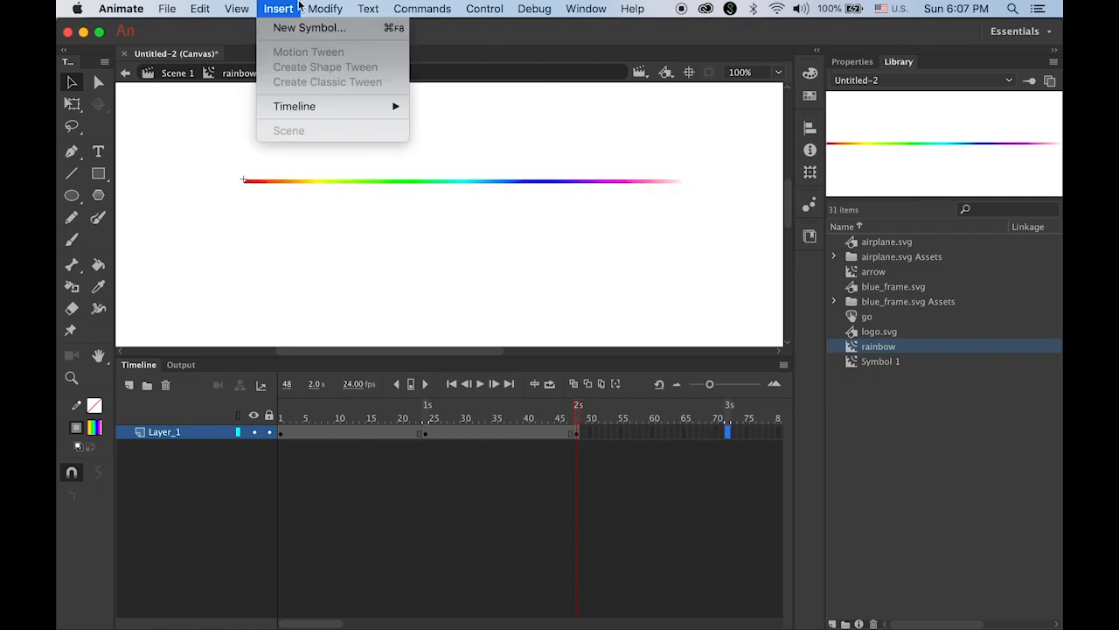
{"action": "mouse_move", "coordinate": [324, 103]}
{"action": "left_click", "coordinate": [472, 176]}
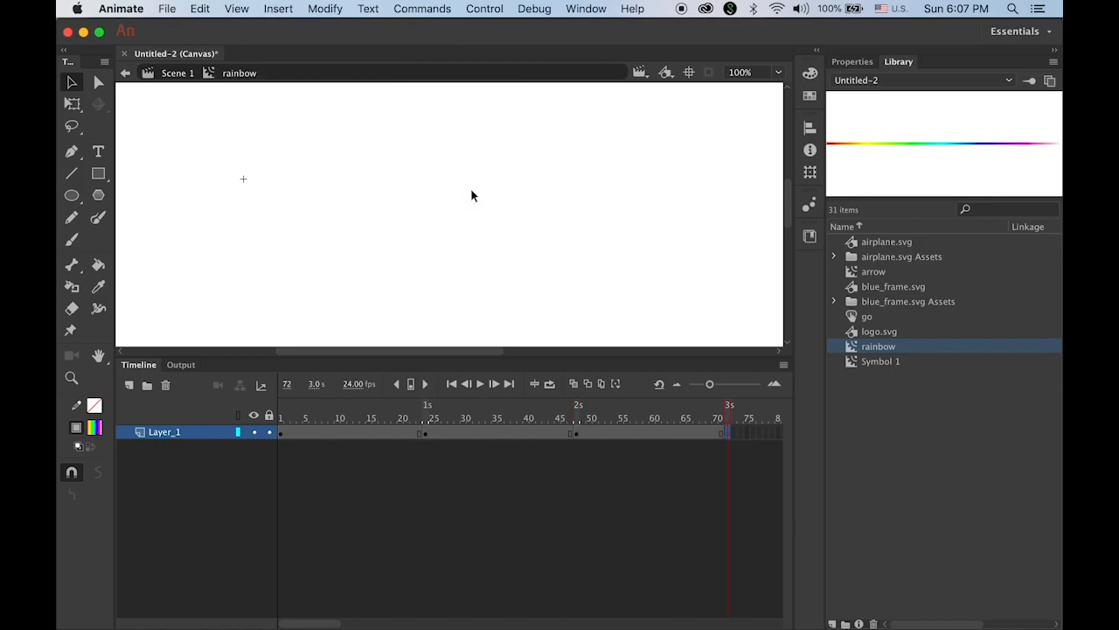
{"action": "left_click", "coordinate": [200, 8]}
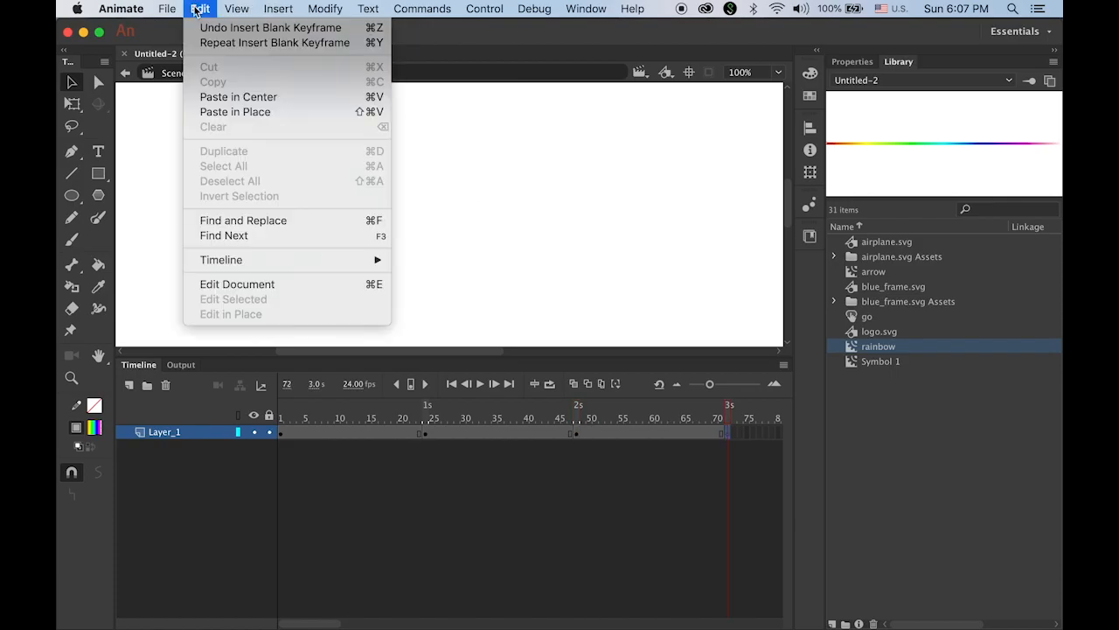
{"action": "left_click", "coordinate": [261, 111]}
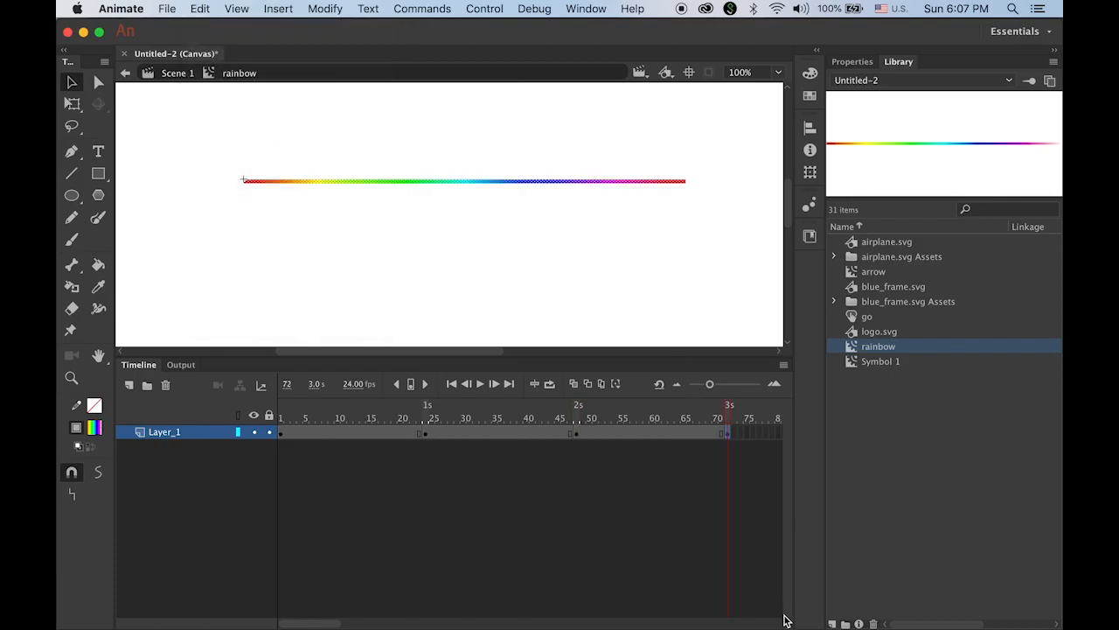
{"action": "left_click_drag", "start_coordinate": [728, 417], "coordinate": [344, 417]}
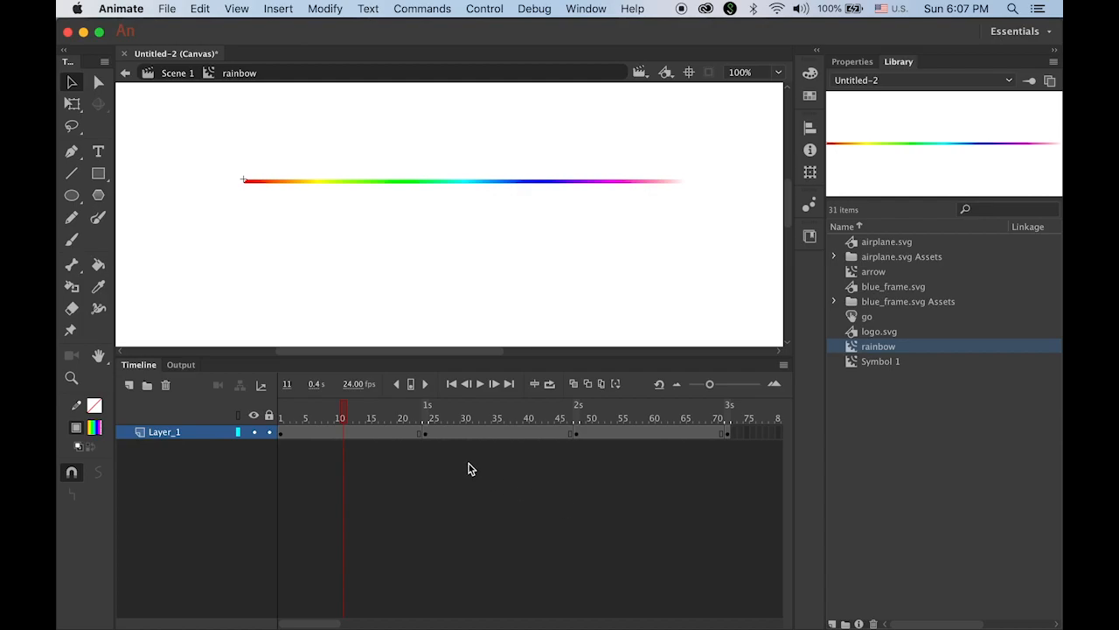
Reorder the bar's gradient stops at frame 24 to green, yellow, red, blue, magenta and cyan, keeping the transparent end stop
{"action": "left_click", "coordinate": [425, 433]}
{"action": "left_click", "coordinate": [577, 434]}
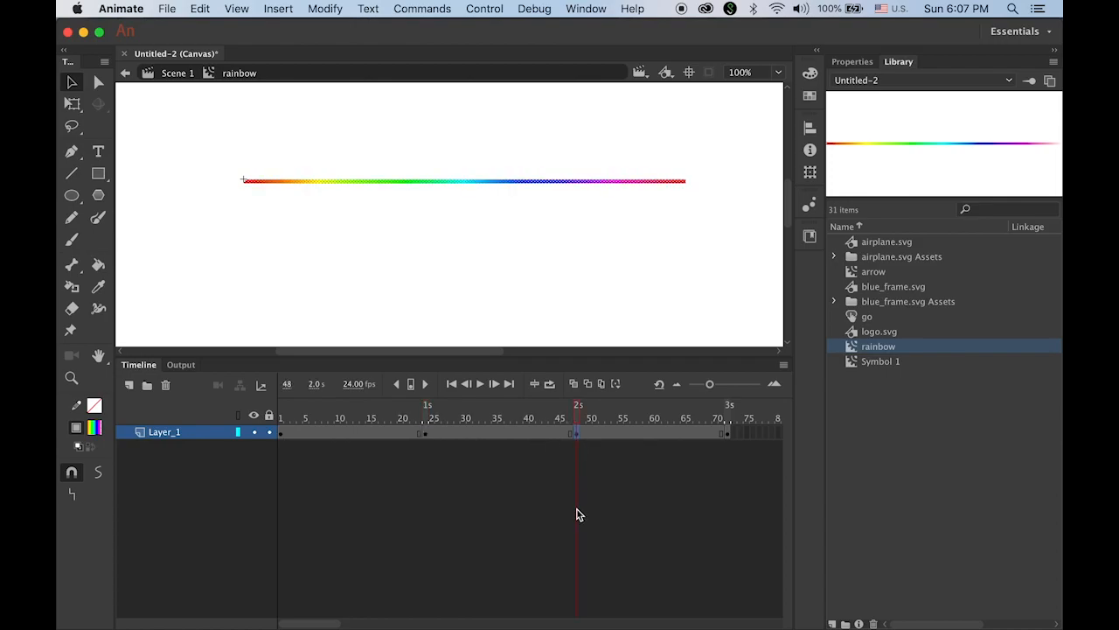
{"action": "left_click", "coordinate": [425, 433]}
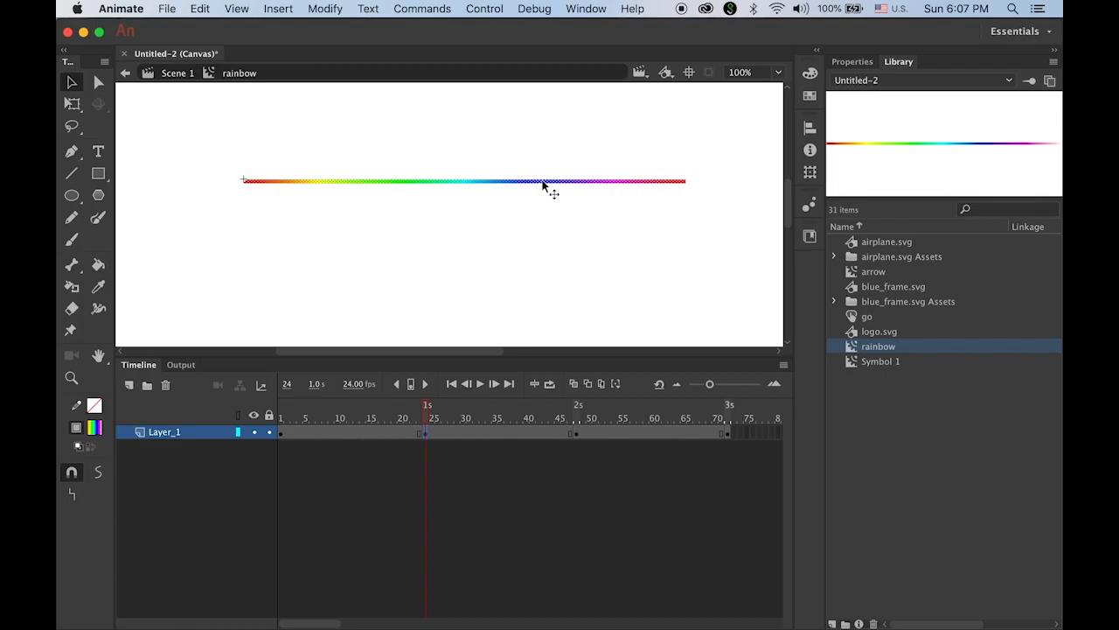
{"action": "left_click", "coordinate": [817, 77]}
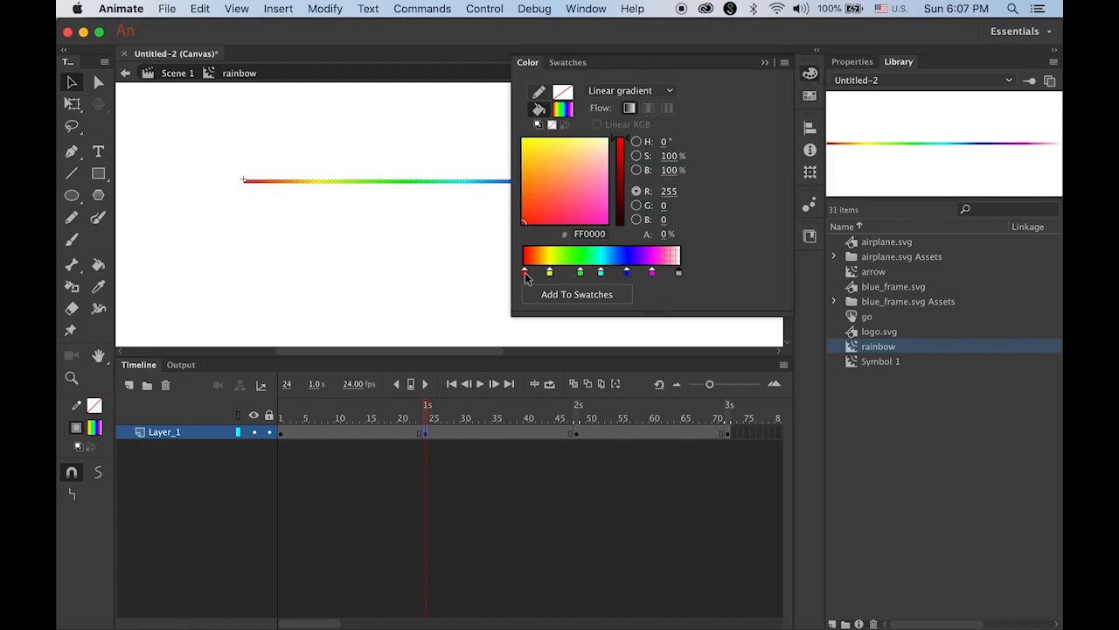
{"action": "left_click_drag", "start_coordinate": [525, 277], "coordinate": [665, 277]}
{"action": "left_click", "coordinate": [569, 276]}
{"action": "left_click", "coordinate": [635, 274]}
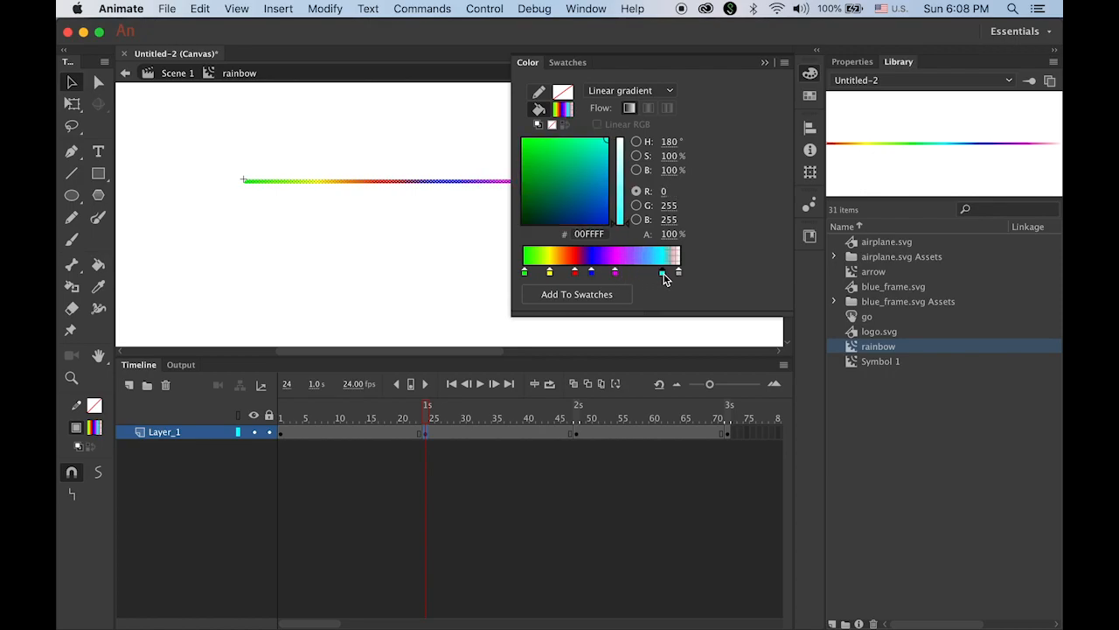
{"action": "left_click_drag", "start_coordinate": [617, 275], "coordinate": [556, 273]}
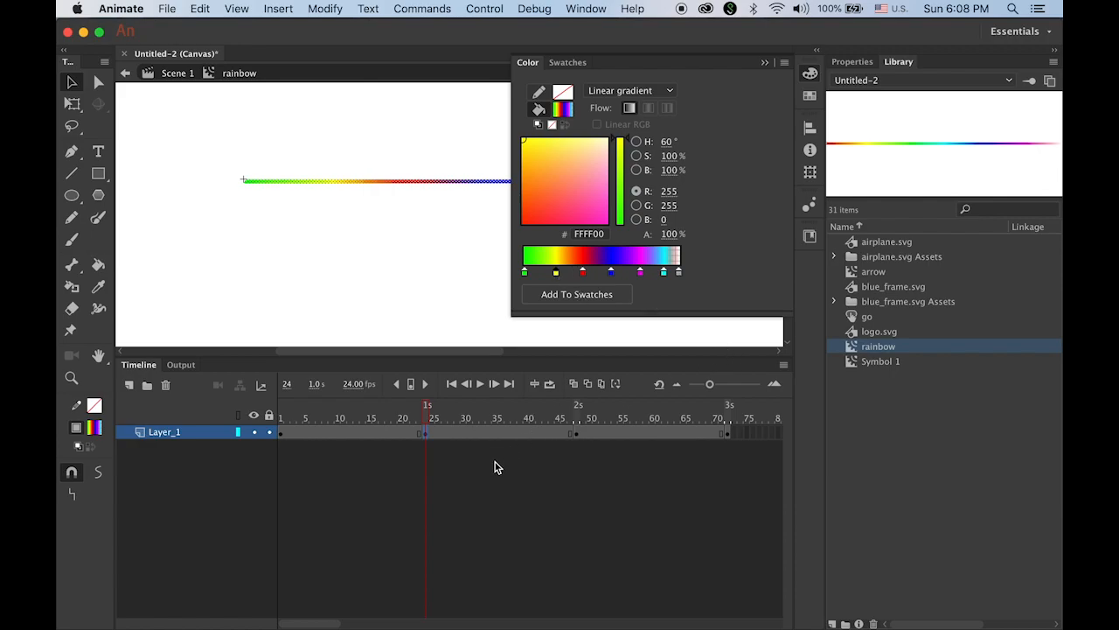
Reorder the bar's gradient stops at frame 48 to cyan, yellow, red, green, magenta and blue, keeping the transparent end stop
{"action": "left_click", "coordinate": [575, 432]}
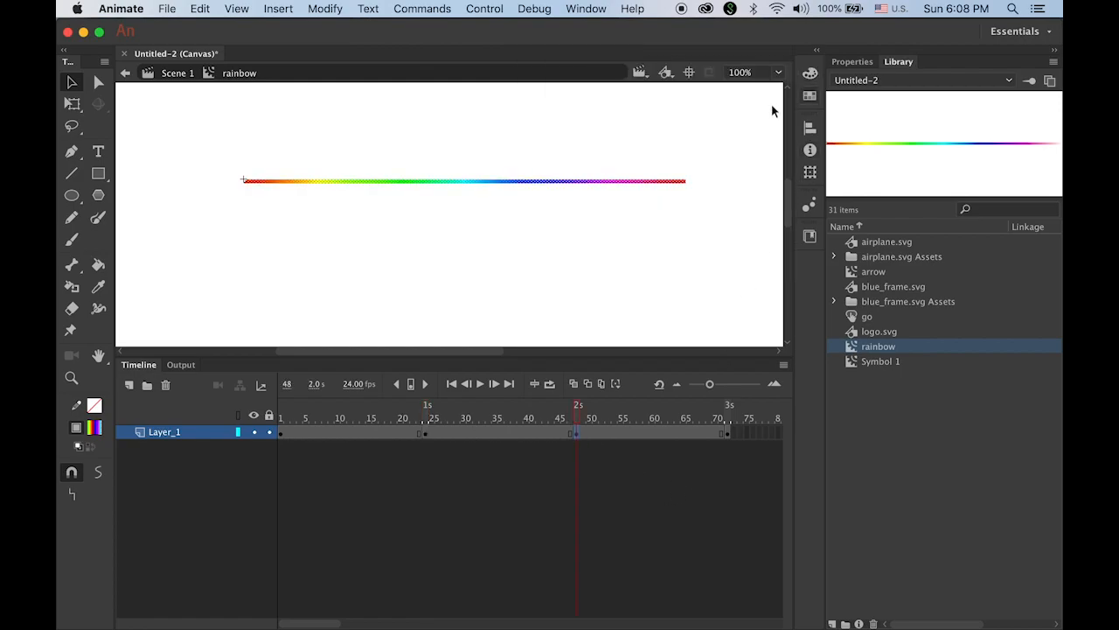
{"action": "left_click", "coordinate": [811, 75]}
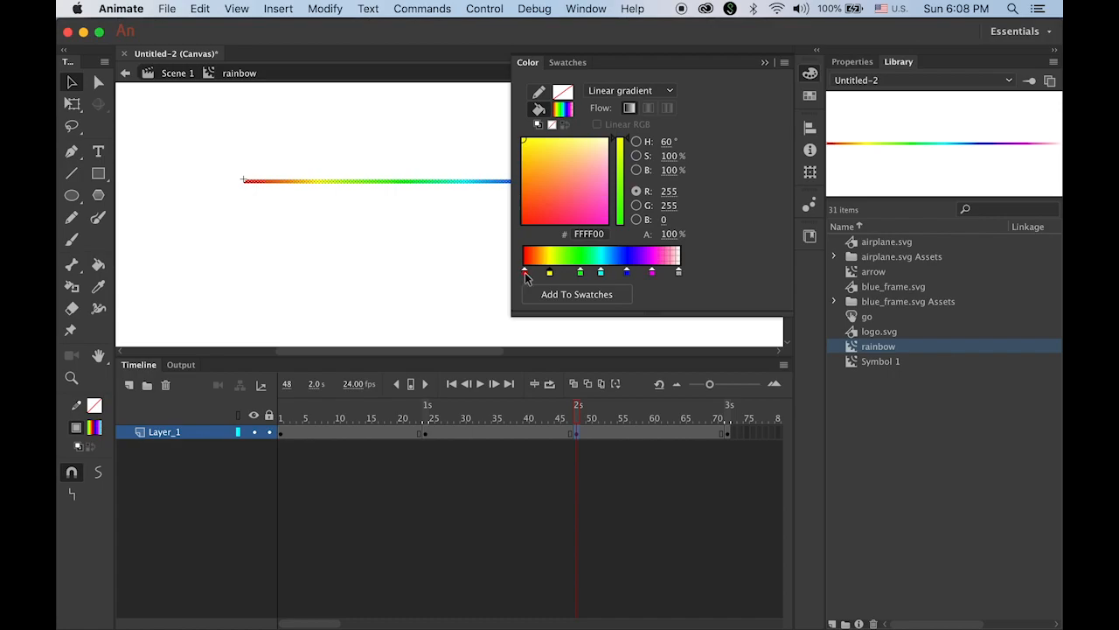
{"action": "left_click_drag", "start_coordinate": [601, 274], "coordinate": [570, 274]}
{"action": "left_click_drag", "start_coordinate": [653, 273], "coordinate": [524, 275]}
{"action": "left_click", "coordinate": [581, 274]}
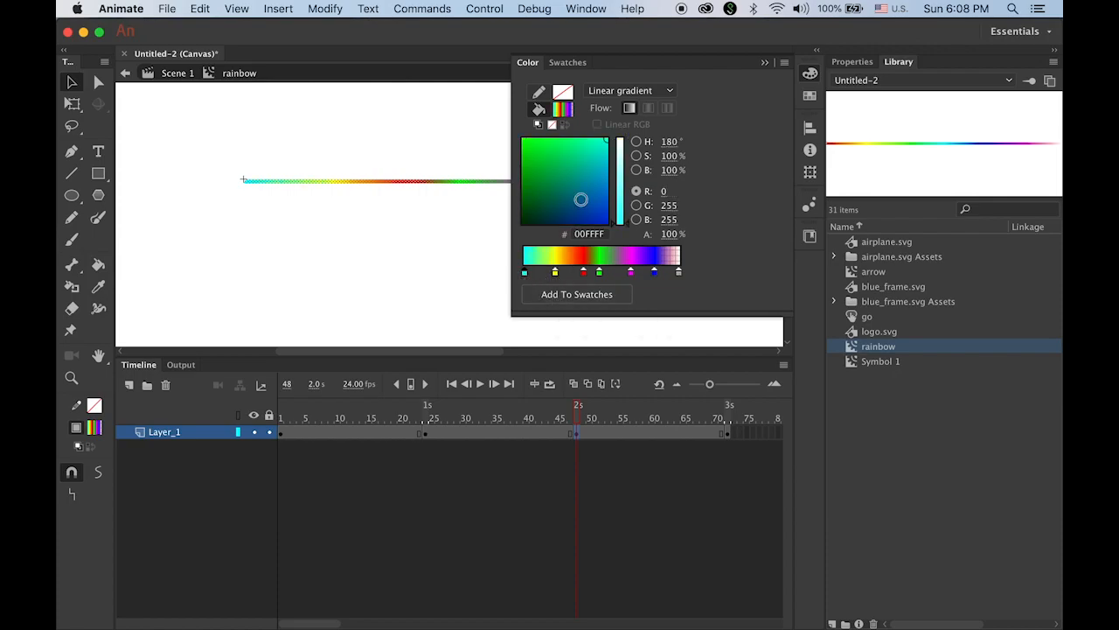
{"action": "left_click", "coordinate": [761, 65]}
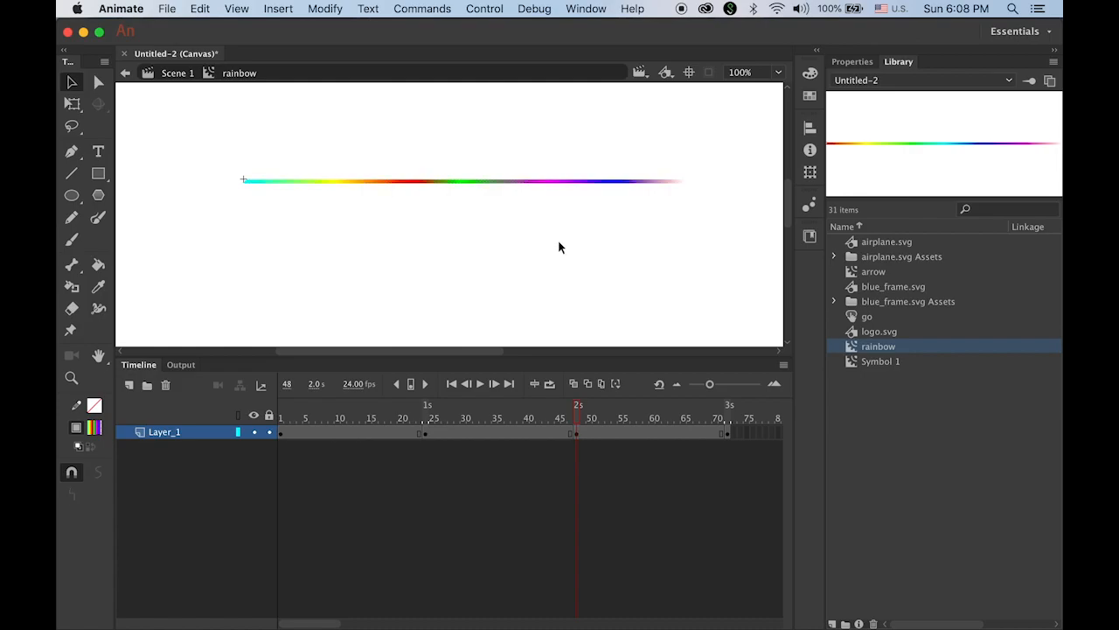
Compare the bar's colors across the four keyframes and create a shape tween between frames 1 and 24
{"action": "left_click", "coordinate": [280, 433]}
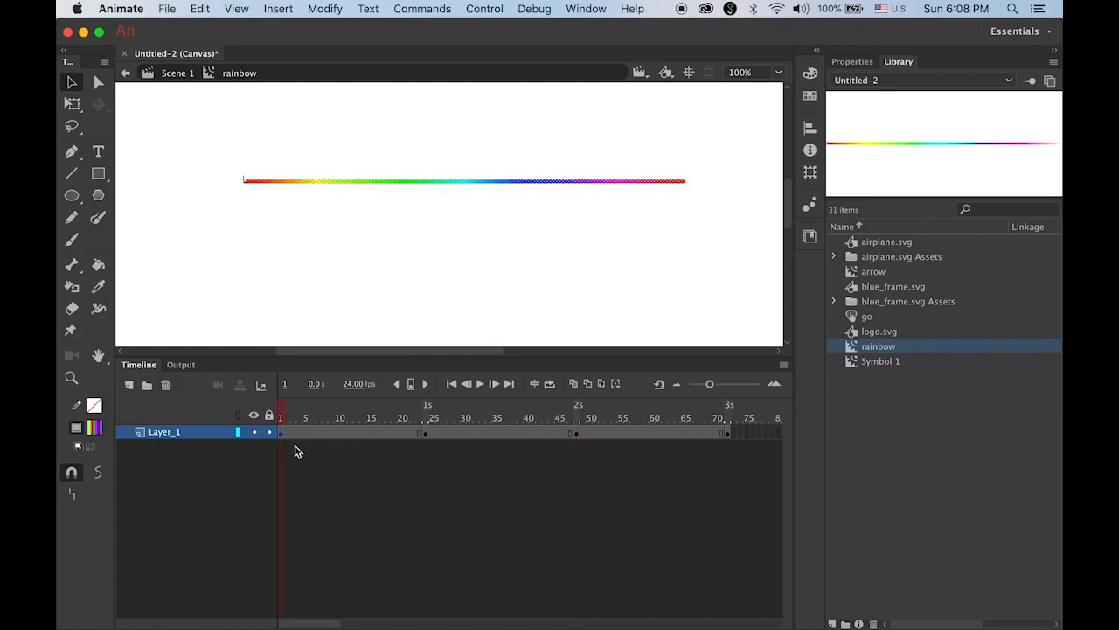
{"action": "left_click", "coordinate": [724, 434]}
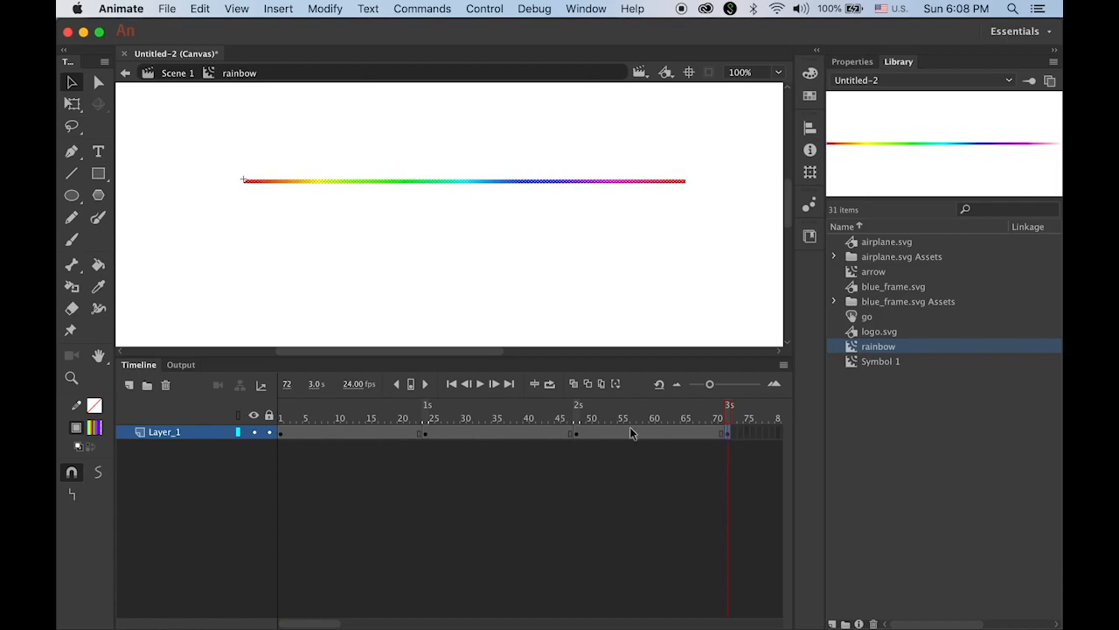
{"action": "left_click", "coordinate": [594, 298]}
{"action": "left_click", "coordinate": [427, 434]}
{"action": "left_click", "coordinate": [577, 435]}
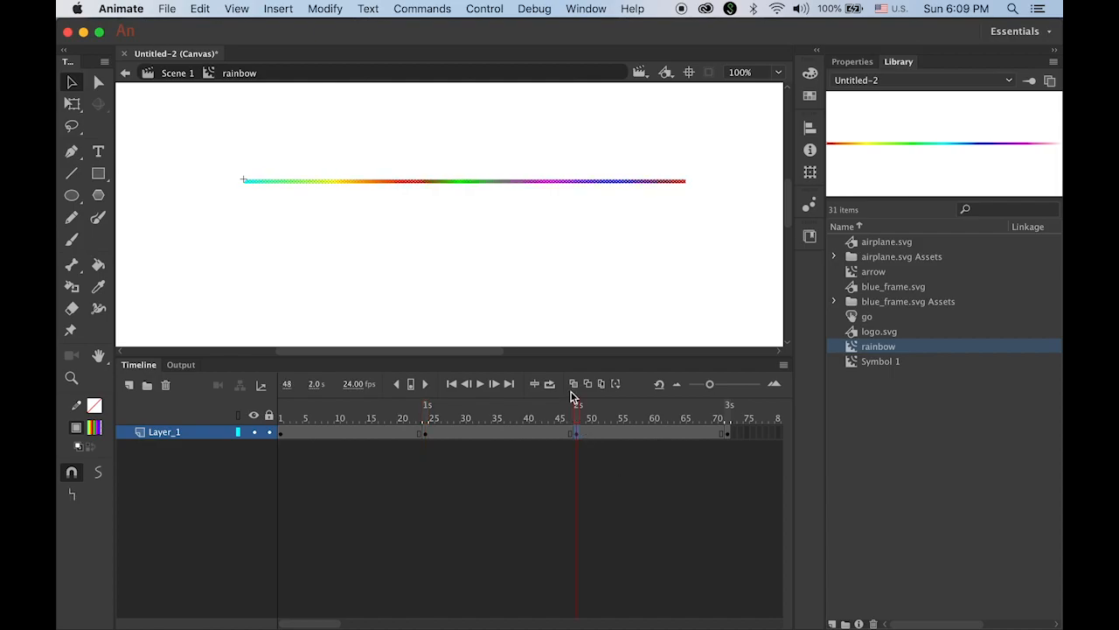
{"action": "left_click_drag", "start_coordinate": [578, 412], "coordinate": [345, 418]}
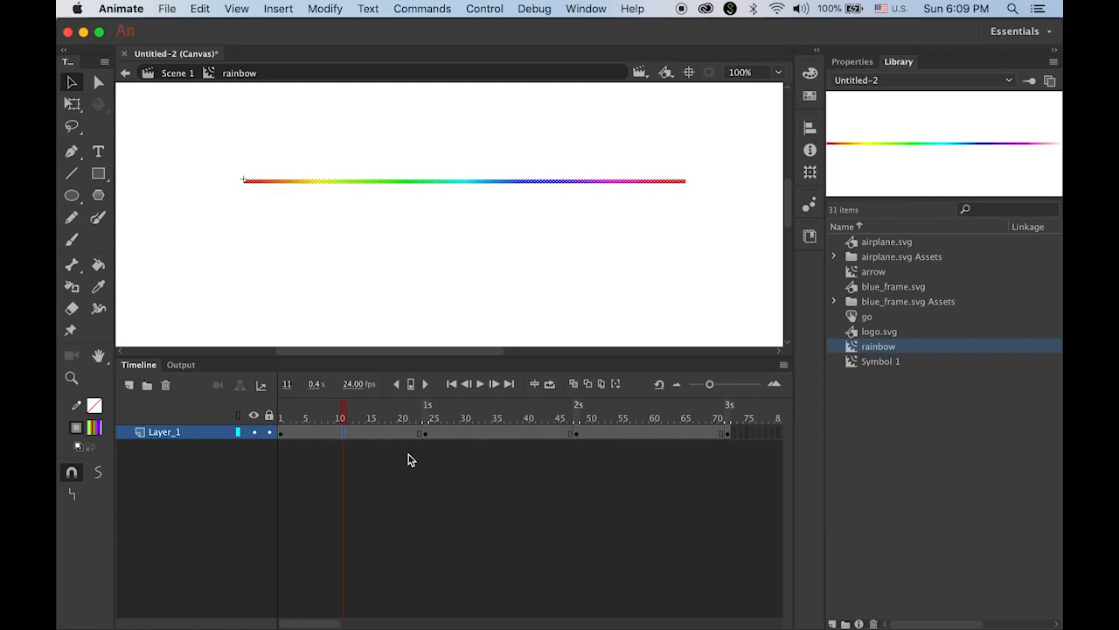
{"action": "left_click", "coordinate": [291, 9]}
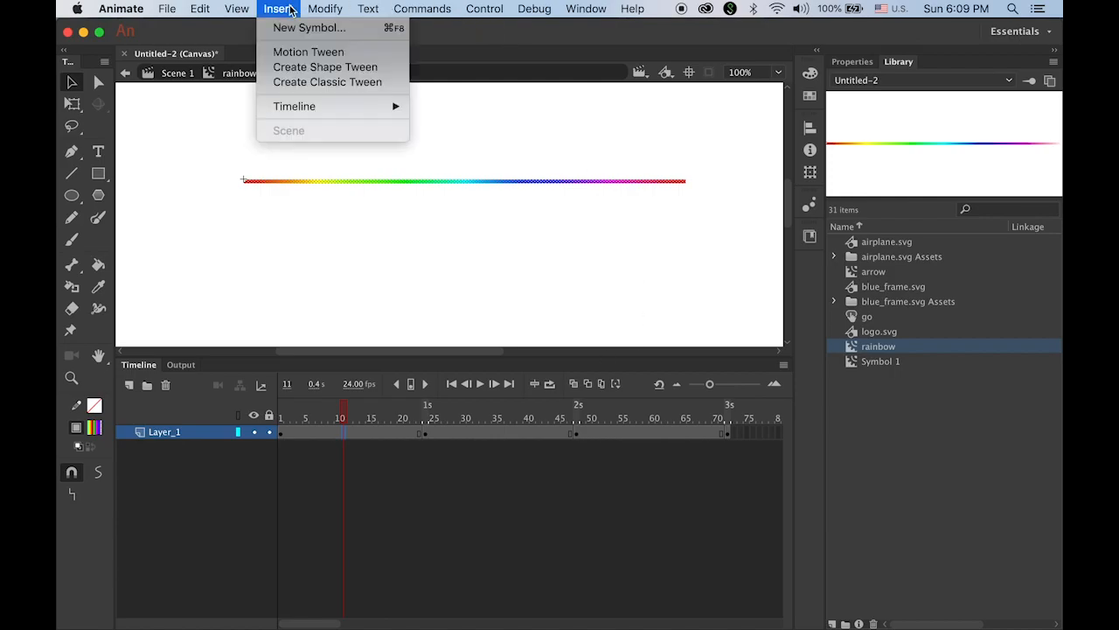
{"action": "left_click", "coordinate": [311, 67]}
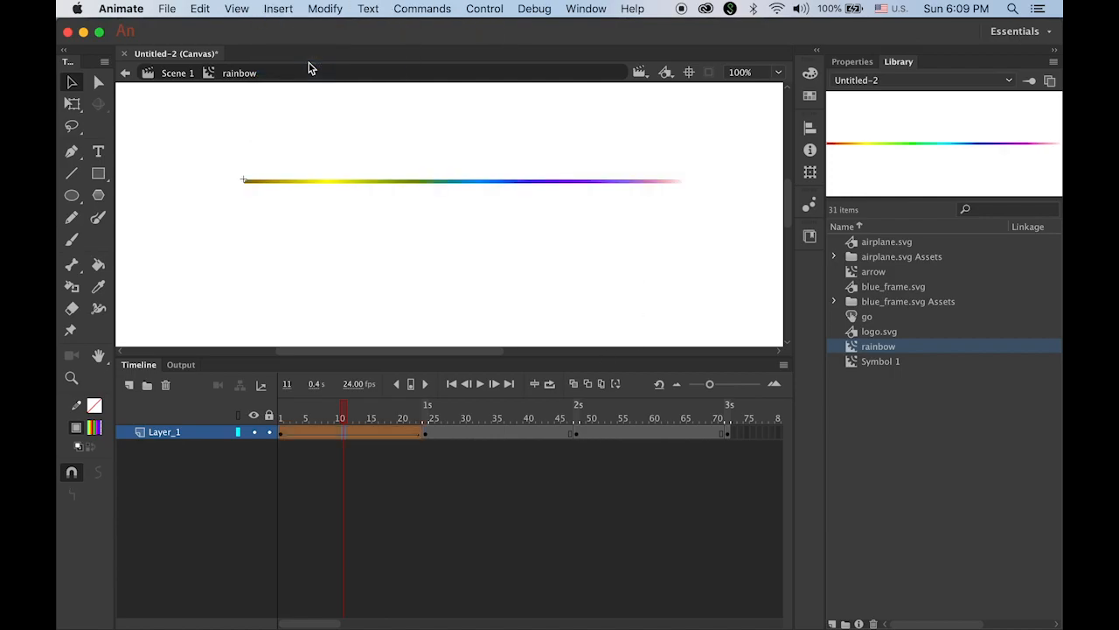
Create a shape tween between the keyframes at frames 24 and 48
{"action": "left_click", "coordinate": [494, 432]}
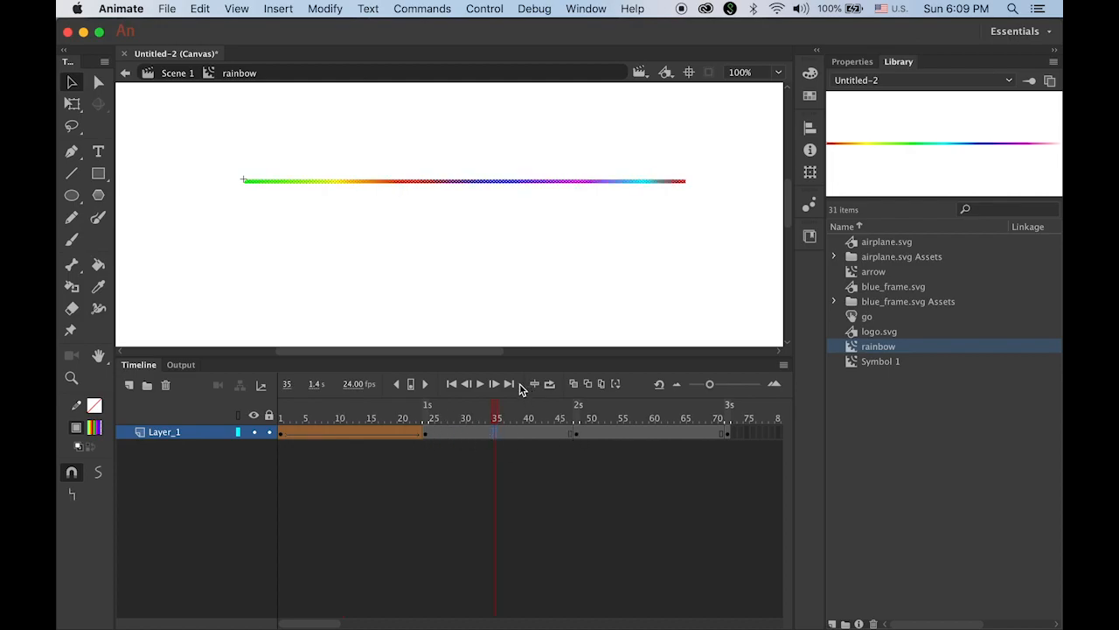
{"action": "left_click", "coordinate": [288, 7]}
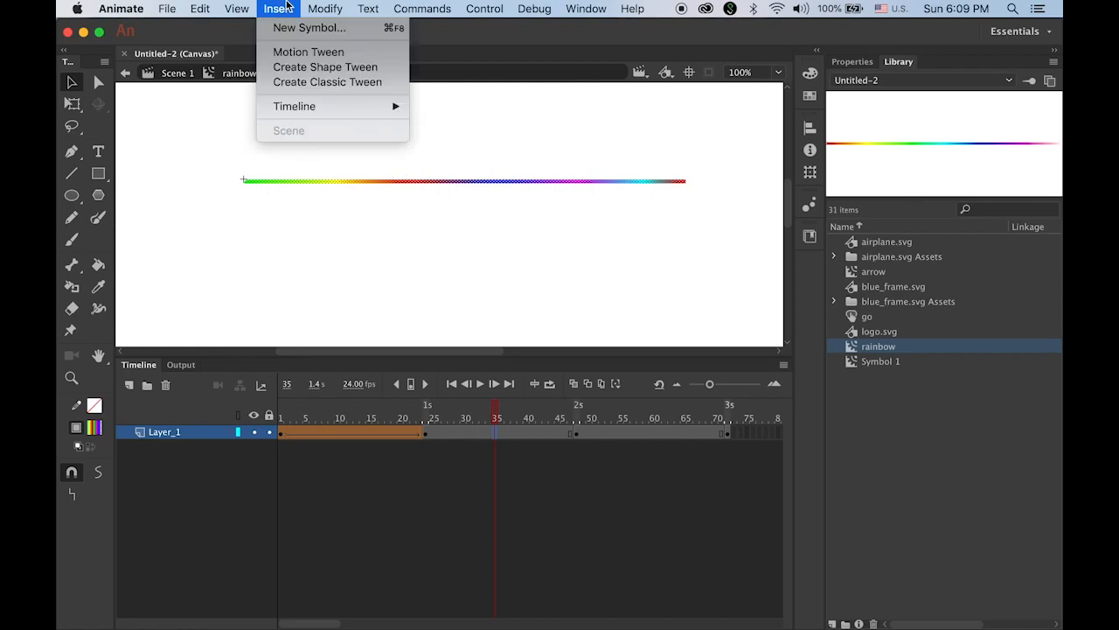
{"action": "left_click", "coordinate": [322, 67]}
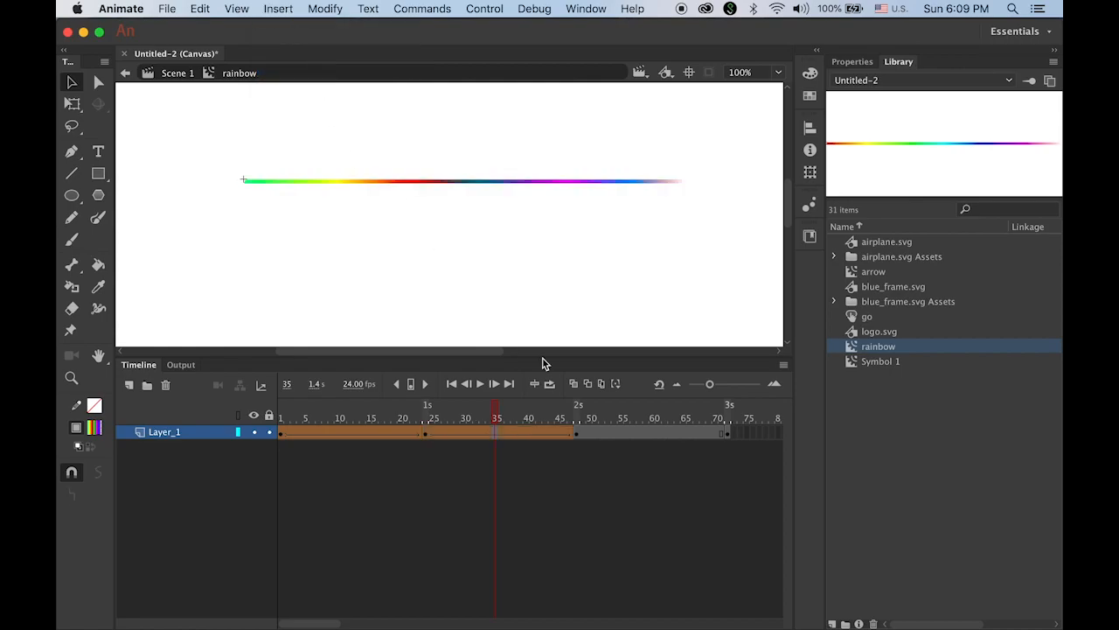
Create a shape tween between the keyframe at frame 48 and the last keyframe, and scrub back through the bar's color animation
{"action": "left_click", "coordinate": [650, 442]}
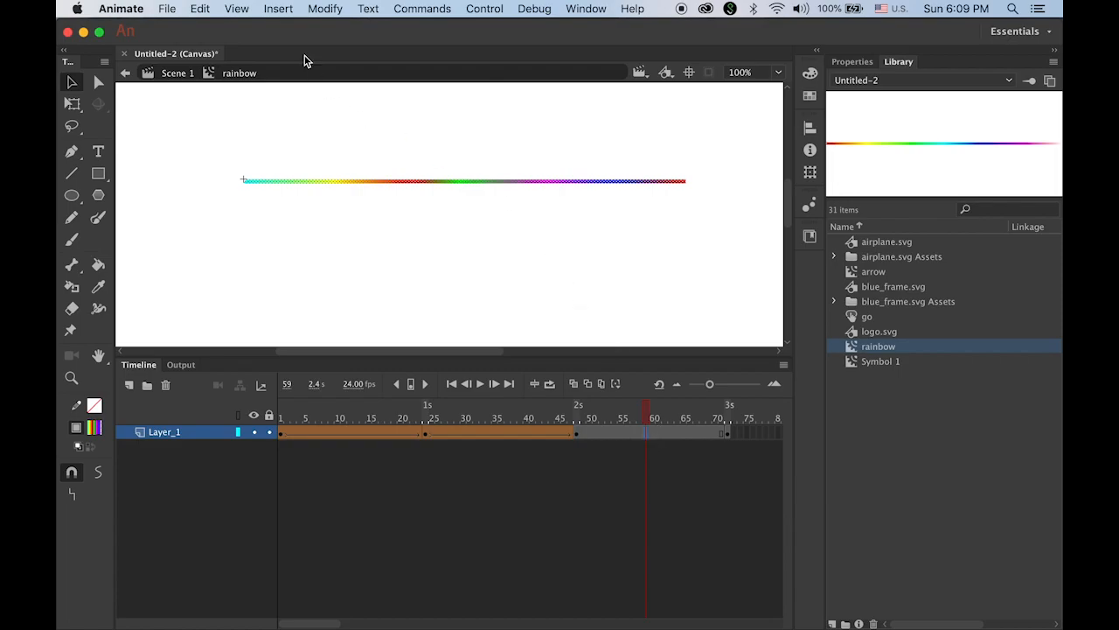
{"action": "left_click", "coordinate": [289, 12]}
{"action": "left_click", "coordinate": [304, 74]}
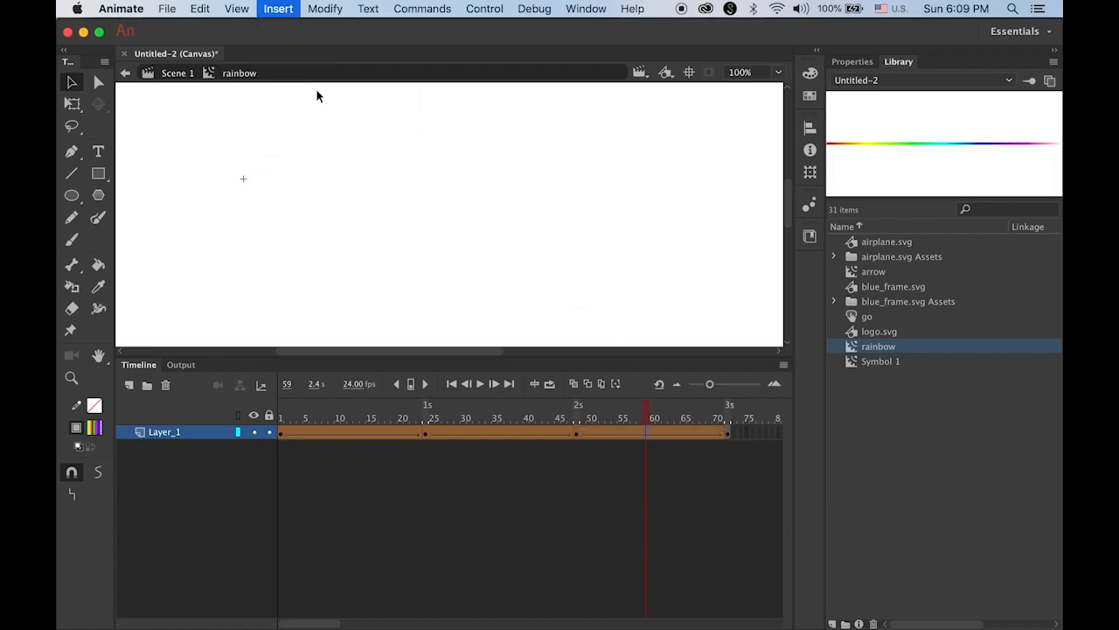
{"action": "left_click_drag", "start_coordinate": [650, 419], "coordinate": [341, 416]}
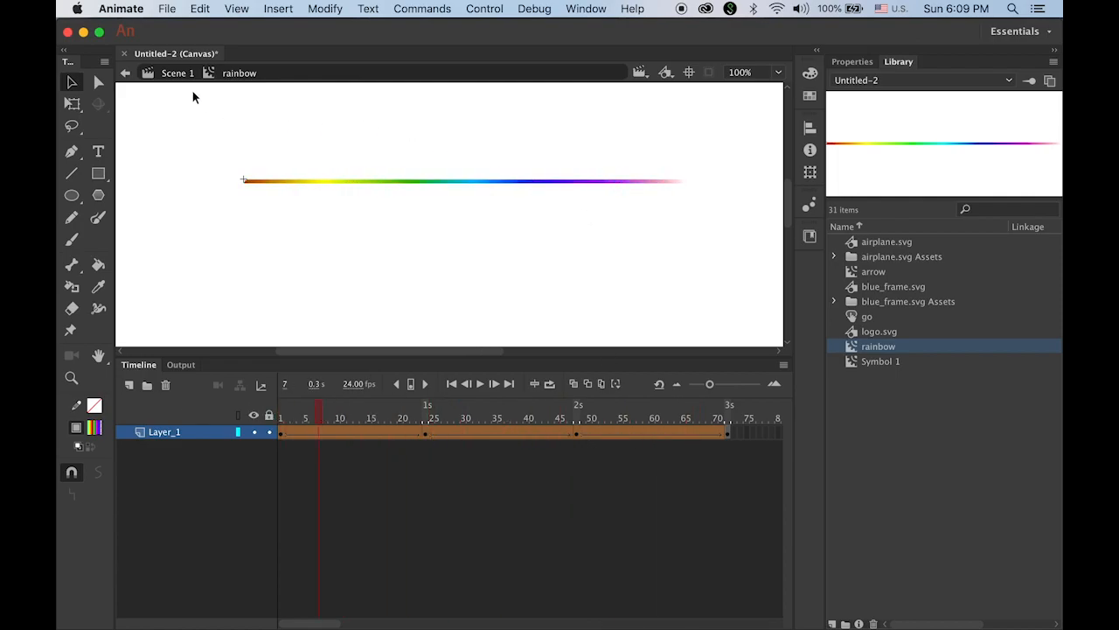
Return to the main scene, place the rainbow symbol along the banner's top edge at the left corner, and duplicate it along the bottom edge
{"action": "left_click", "coordinate": [170, 74]}
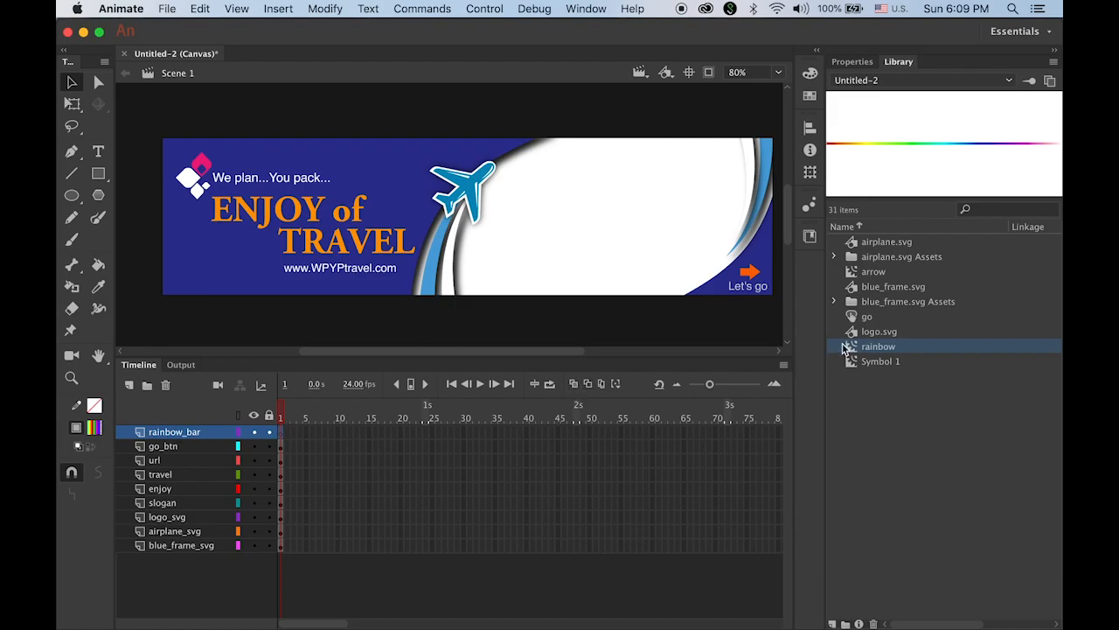
{"action": "left_click_drag", "start_coordinate": [855, 352], "coordinate": [302, 159]}
{"action": "left_click_drag", "start_coordinate": [252, 160], "coordinate": [295, 147]}
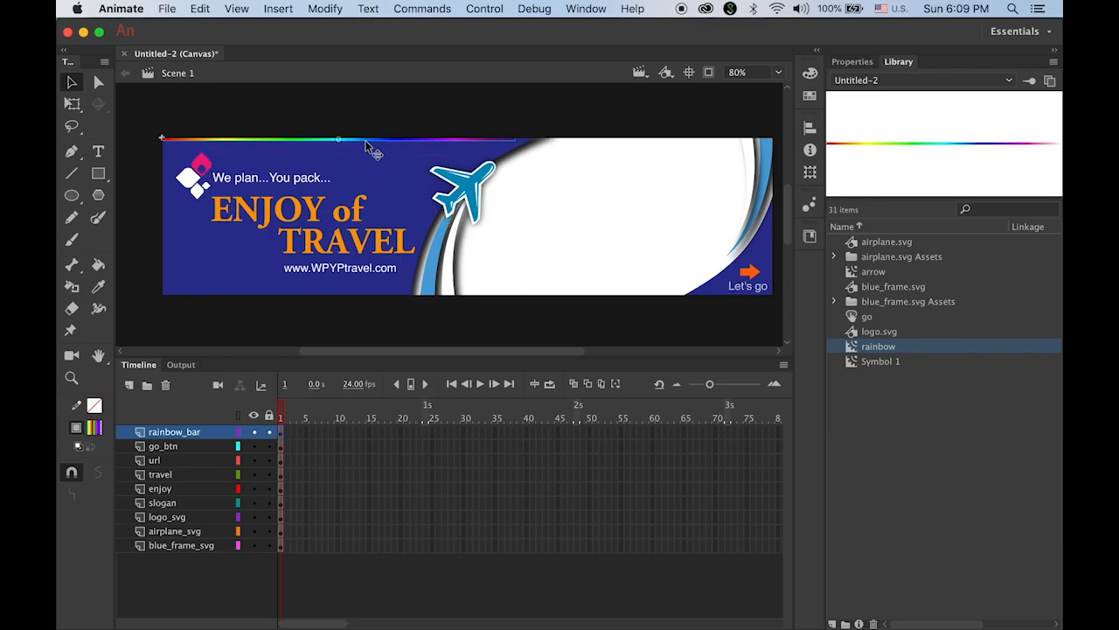
{"action": "left_click_drag", "start_coordinate": [368, 148], "coordinate": [361, 299]}
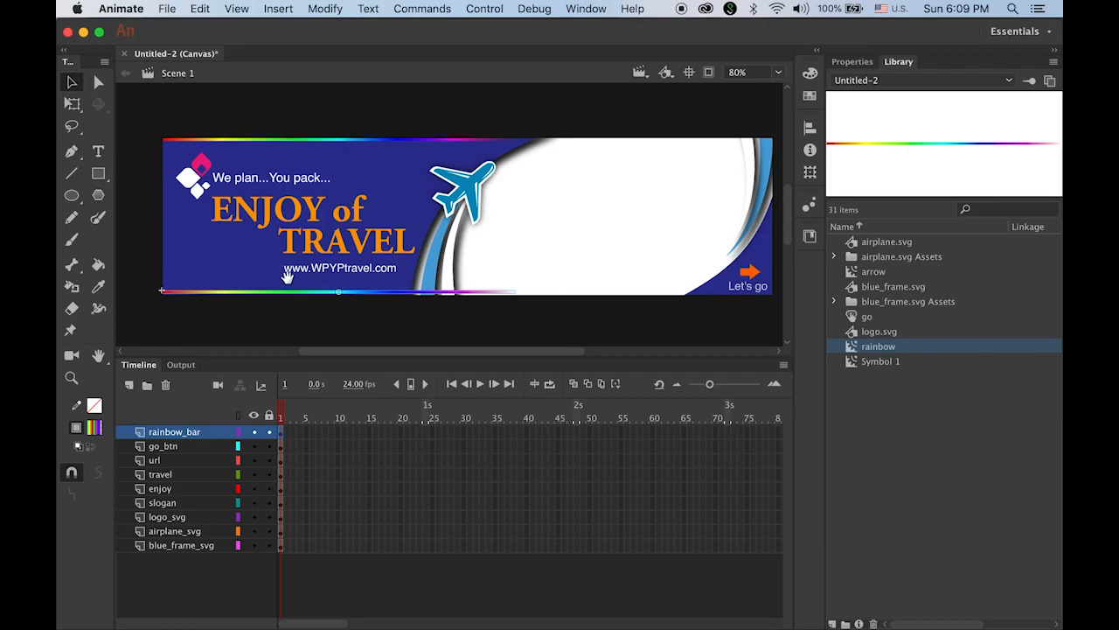
Nudge the lower rainbow bar down so it sits flush with the banner's bottom edge
{"action": "left_click", "coordinate": [176, 296], "text": "super"}
{"action": "left_click", "coordinate": [470, 216], "text": "super"}
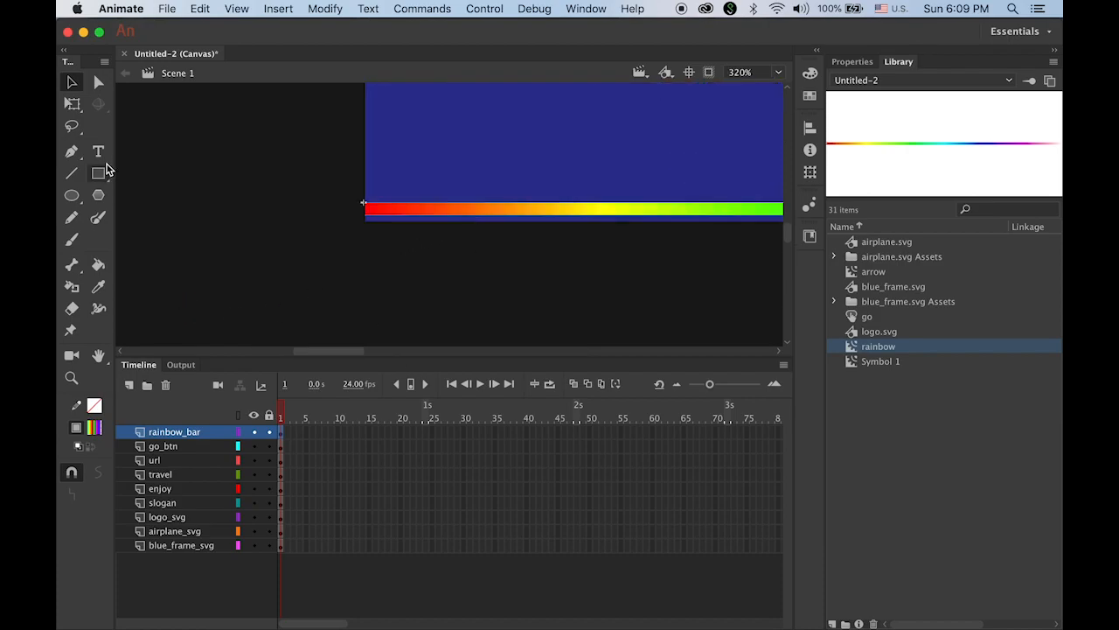
{"action": "key", "text": "Down"}
{"action": "key", "text": "Down"}
{"action": "key", "text": "Down"}
{"action": "key", "text": "Down"}
{"action": "key", "text": "Down"}
{"action": "key", "text": "Down"}
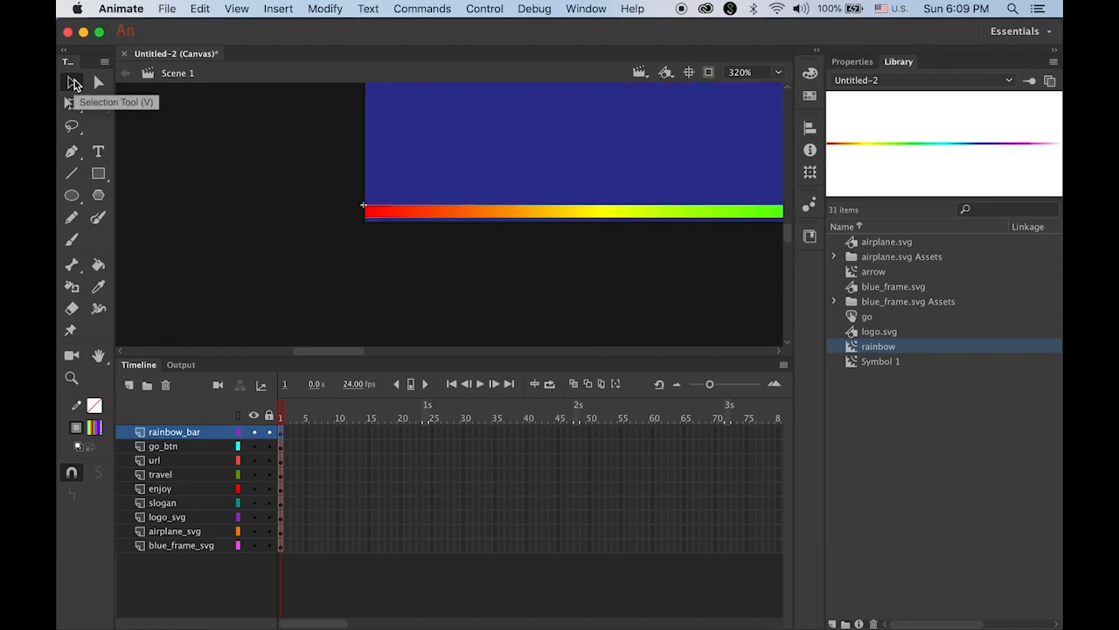
{"action": "left_click", "coordinate": [246, 173]}
{"action": "key", "text": "z"}
{"action": "left_click", "coordinate": [574, 278], "text": "alt"}
{"action": "left_click", "coordinate": [602, 254], "text": "alt"}
{"action": "left_click", "coordinate": [601, 254], "text": "alt"}
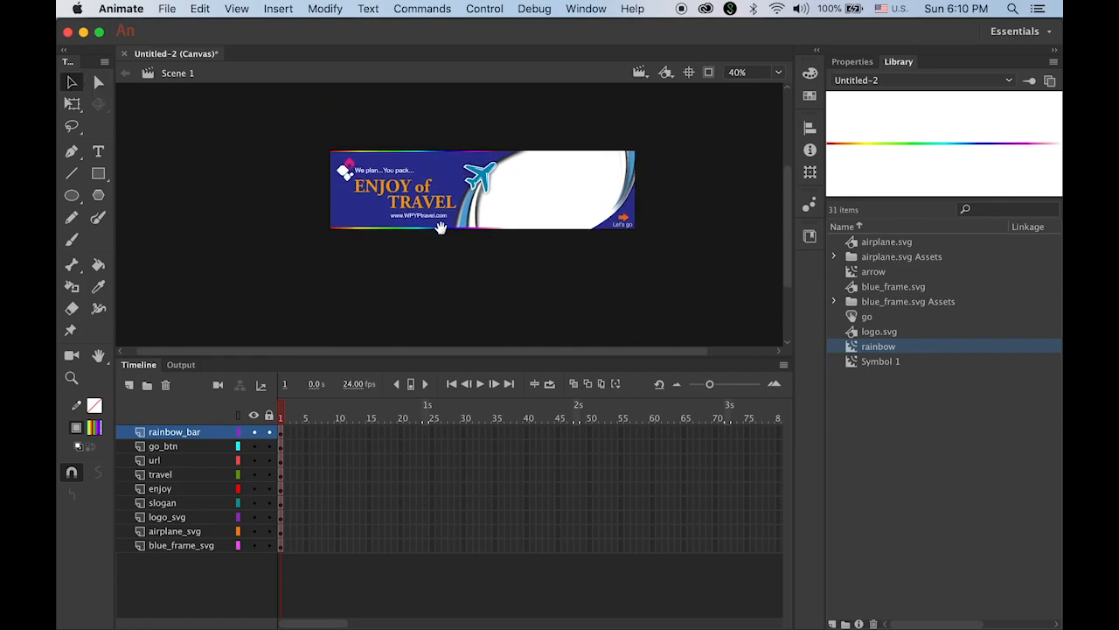
Shorten the lower rainbow bar horizontally to about two thirds of its width with Free Transform
{"action": "left_click", "coordinate": [401, 229]}
{"action": "left_click", "coordinate": [71, 82]}
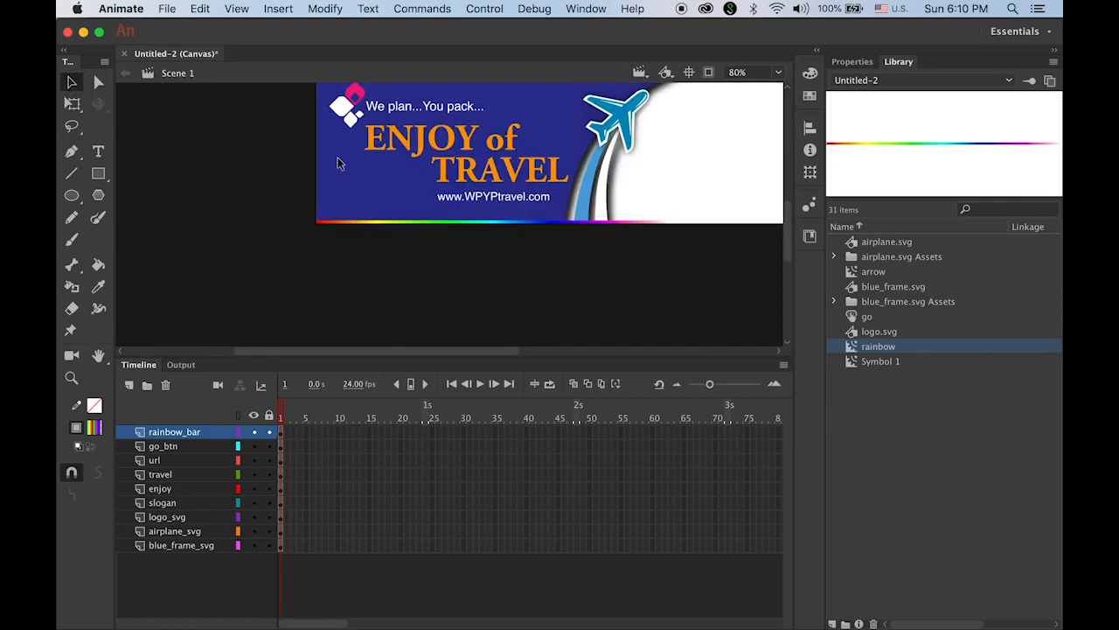
{"action": "left_click", "coordinate": [593, 222]}
{"action": "left_click", "coordinate": [73, 104]}
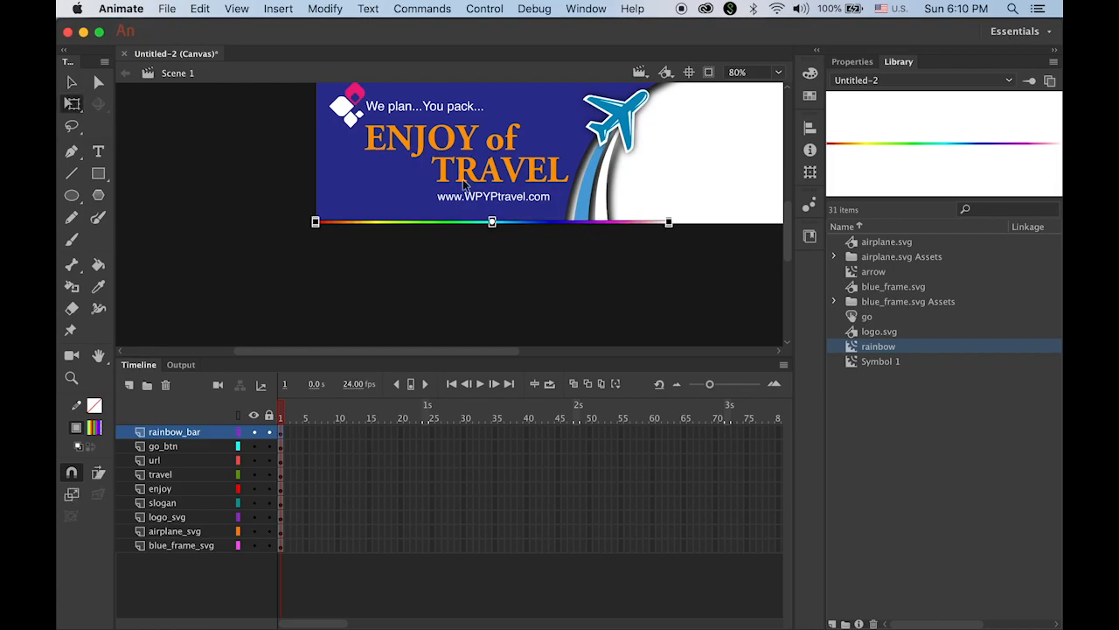
{"action": "left_click_drag", "start_coordinate": [670, 222], "coordinate": [612, 224]}
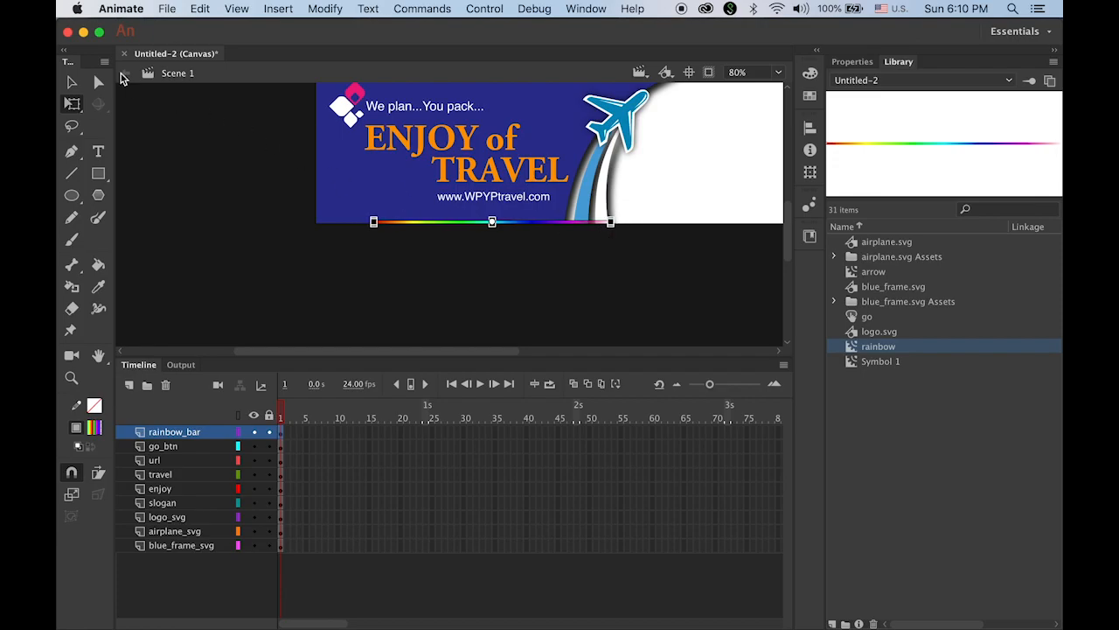
Move the shortened rainbow bar along the bottom edge so it starts at the banner's left edge
{"action": "left_click", "coordinate": [72, 82]}
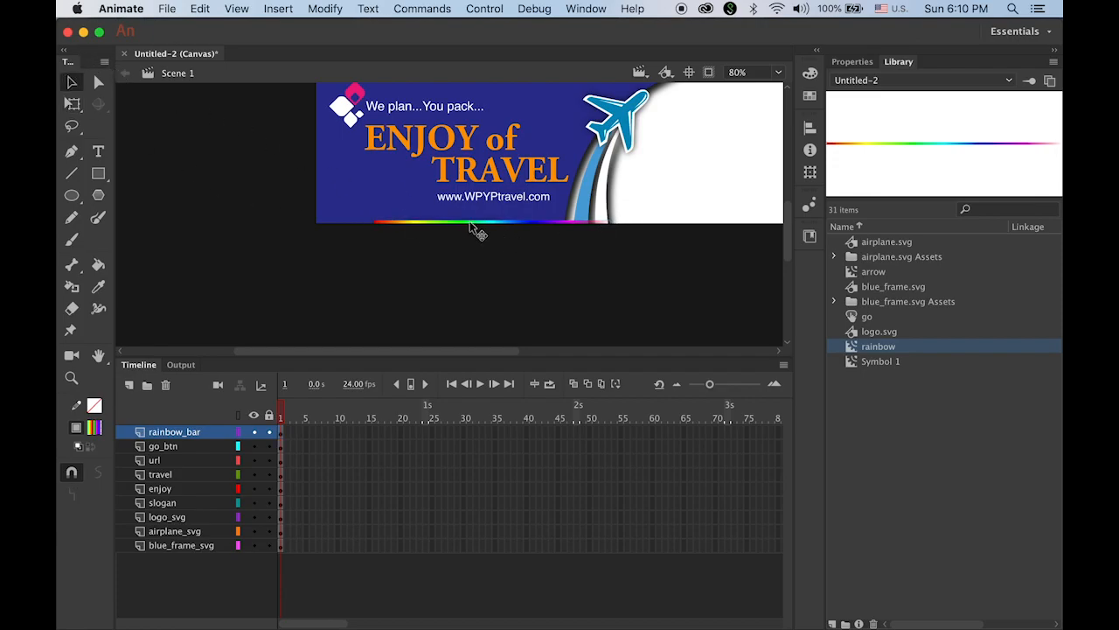
{"action": "left_click_drag", "start_coordinate": [456, 220], "coordinate": [422, 227]}
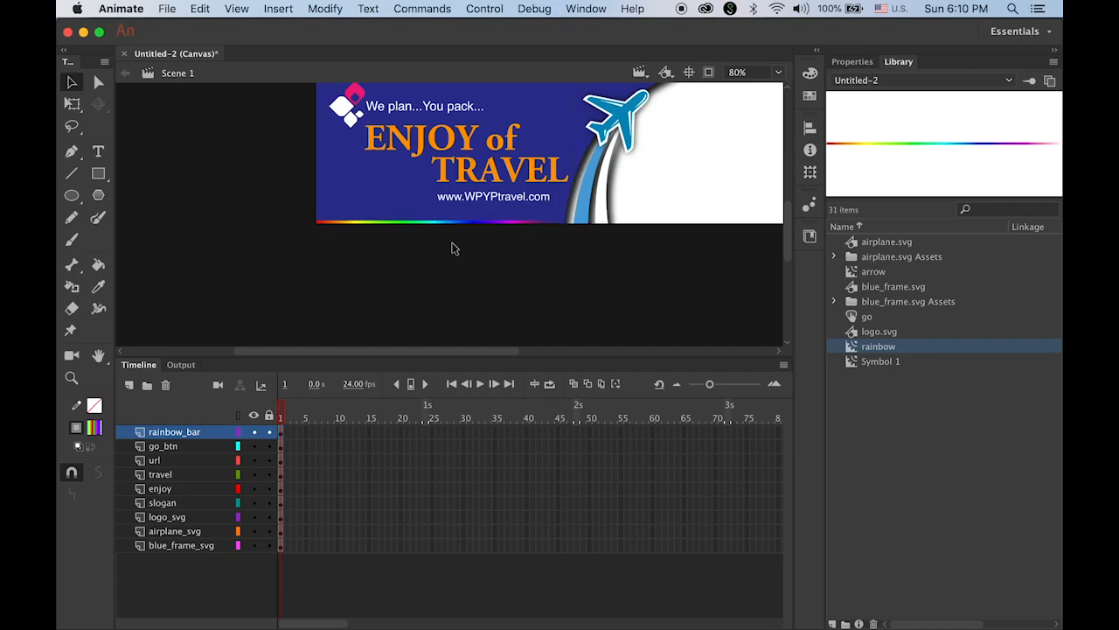
{"action": "left_click", "coordinate": [561, 306]}
{"action": "left_click_drag", "start_coordinate": [546, 239], "coordinate": [384, 267]}
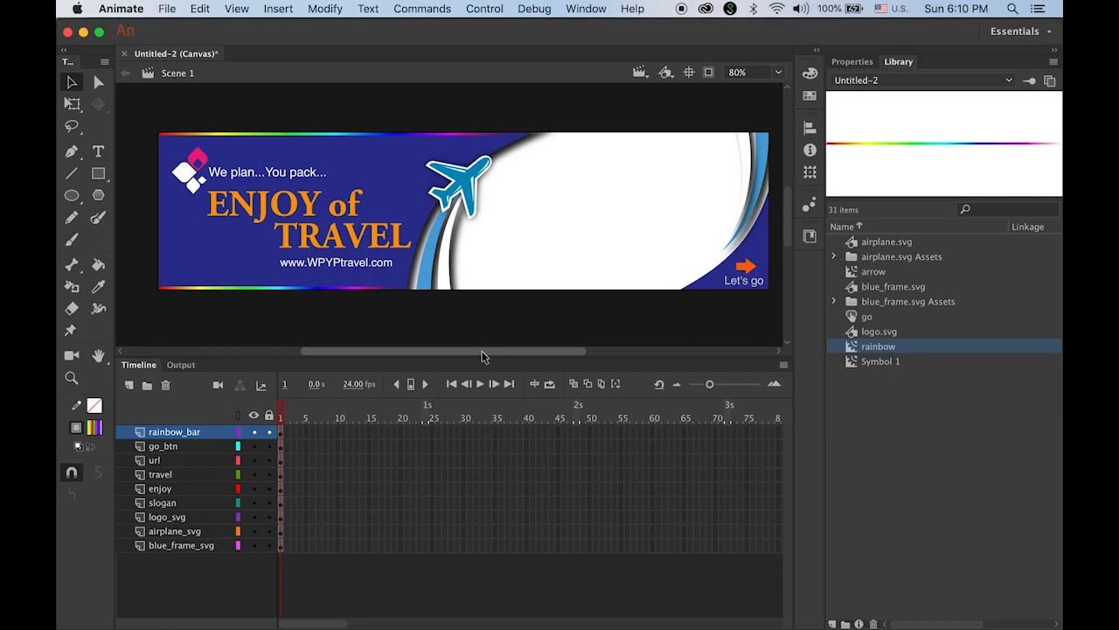
Test the banner in the browser, close its preview, and return to the Animate document's timeline
{"action": "key", "text": "super+Return"}
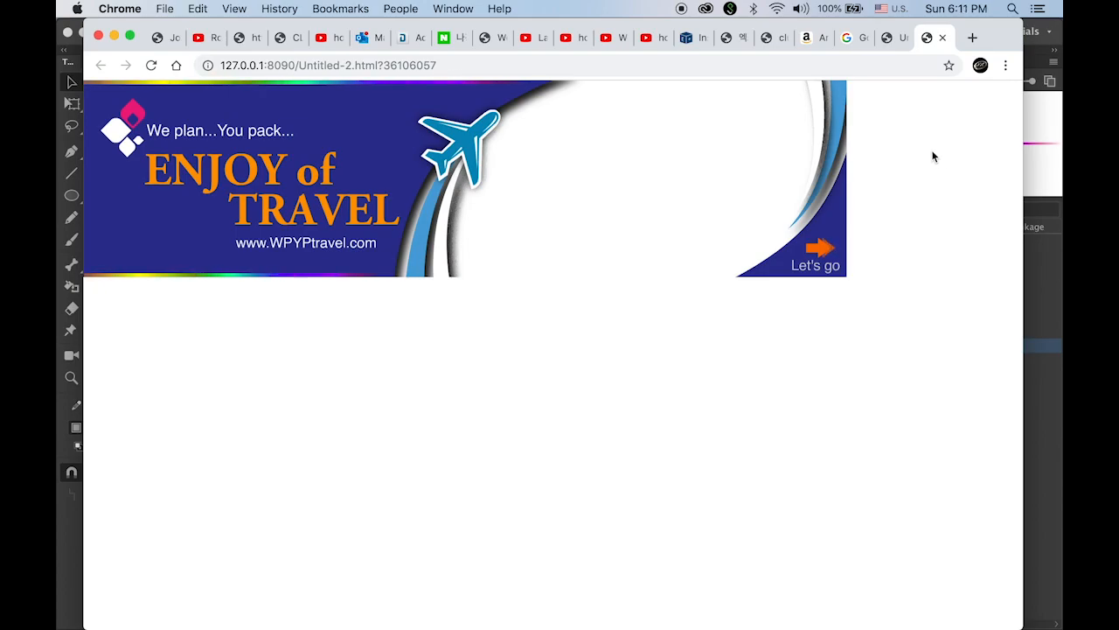
{"action": "left_click", "coordinate": [943, 37]}
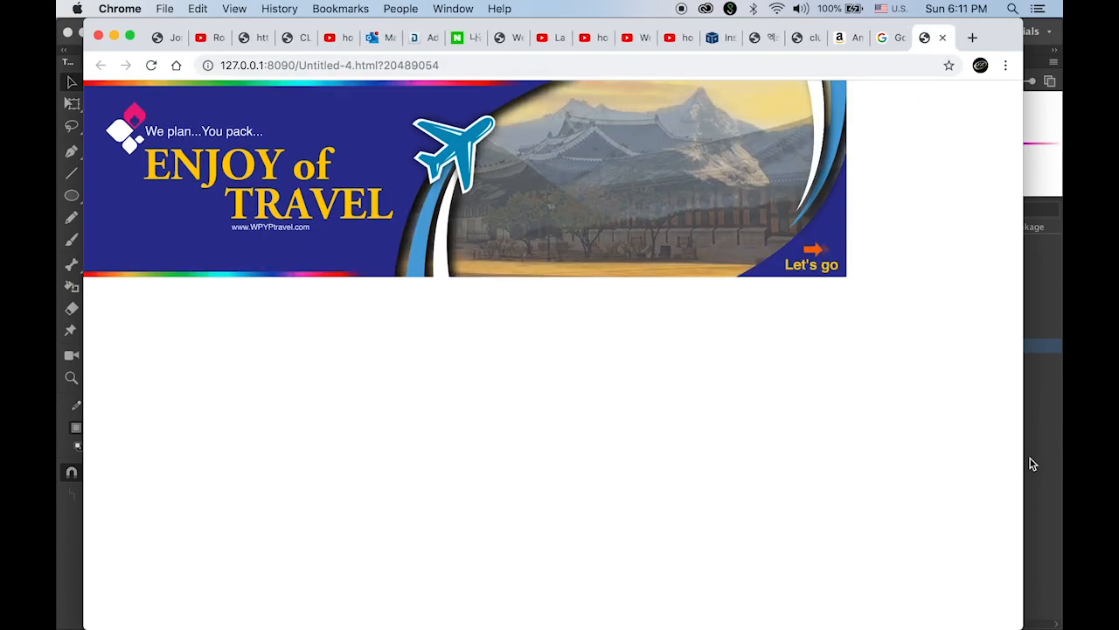
{"action": "left_click", "coordinate": [1054, 468]}
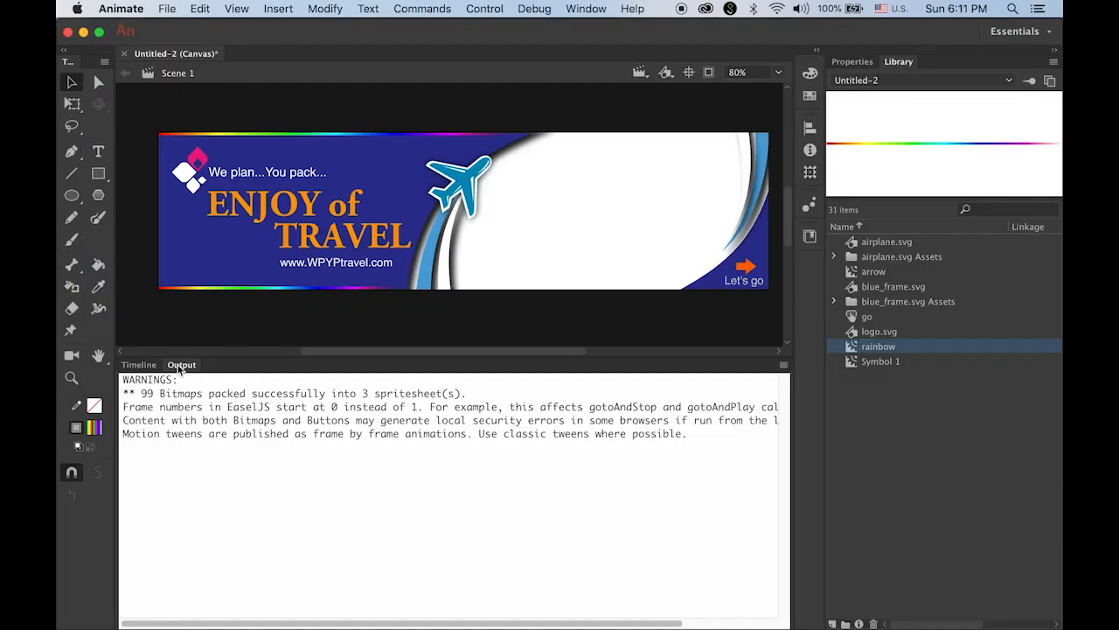
{"action": "left_click", "coordinate": [140, 365]}
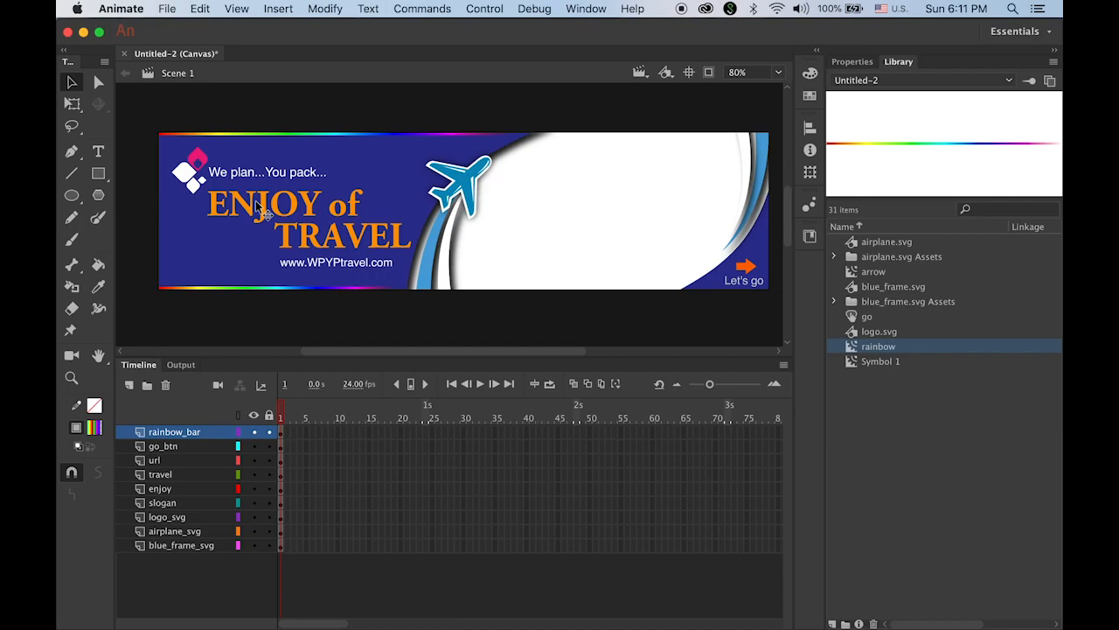
Break apart the "We plan...You pack..." slogan text twice to turn it into shapes
{"action": "left_click", "coordinate": [254, 177]}
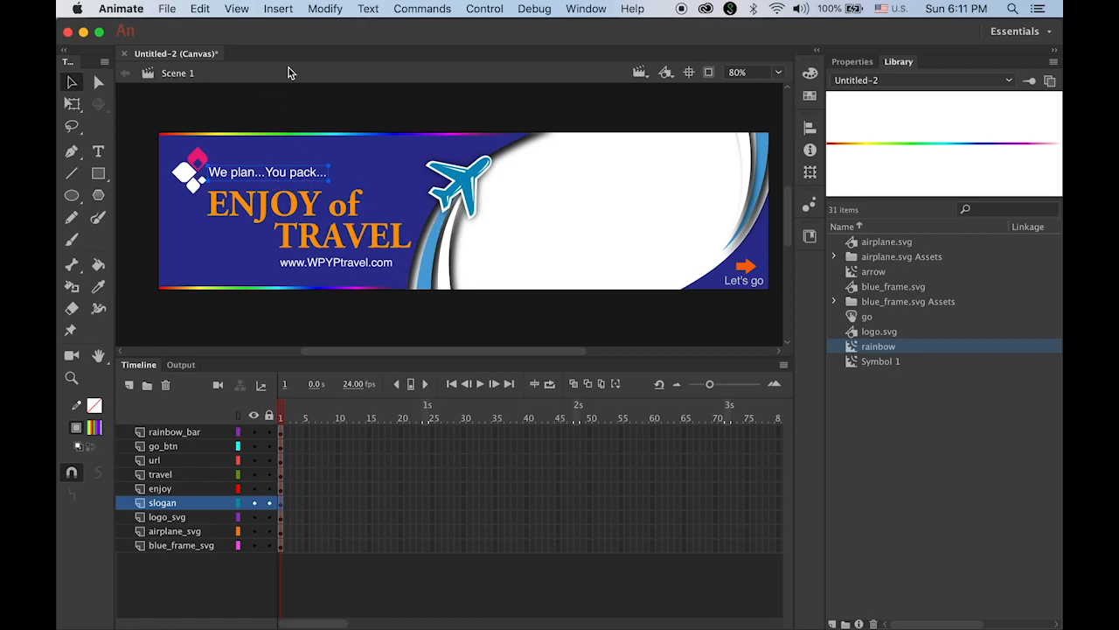
{"action": "left_click", "coordinate": [325, 8]}
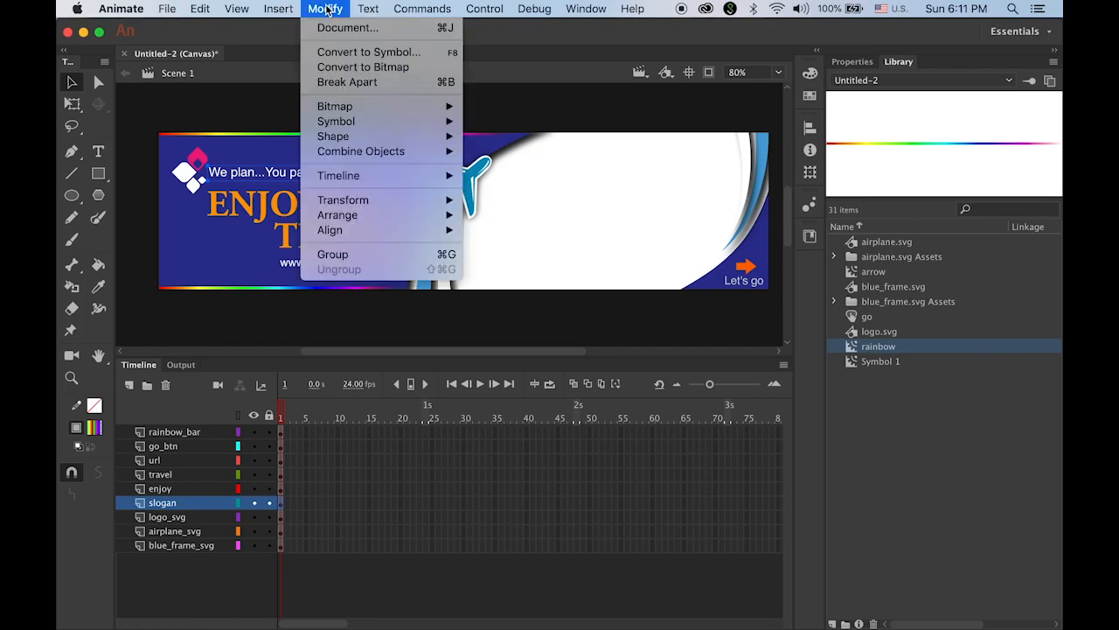
{"action": "left_click", "coordinate": [337, 79]}
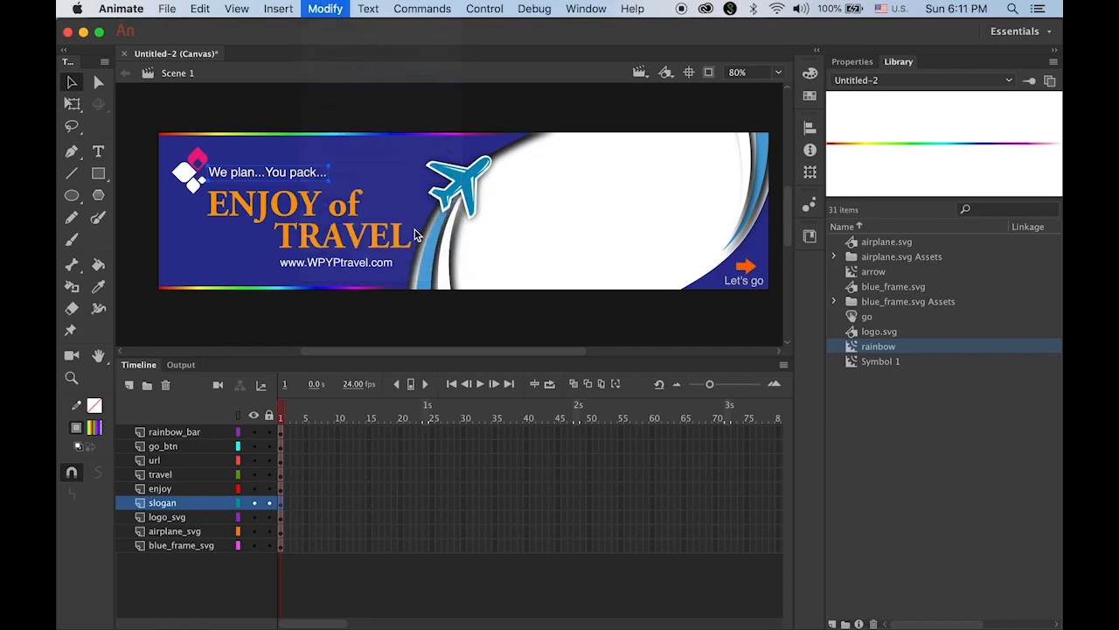
{"action": "left_click", "coordinate": [325, 9]}
{"action": "left_click", "coordinate": [349, 79]}
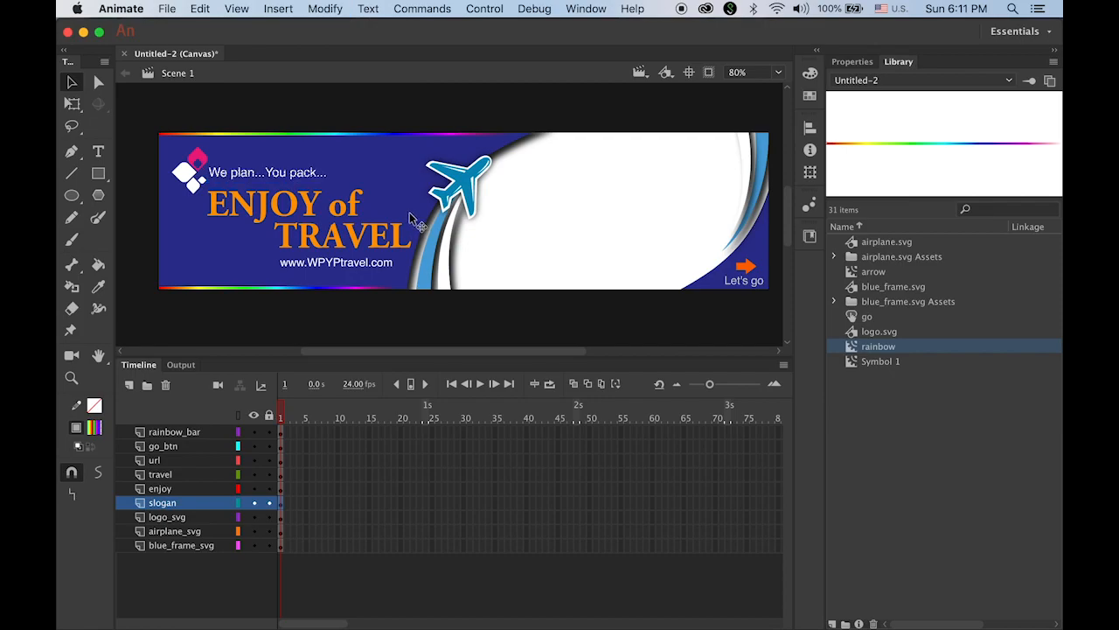
Break apart the "ENJOY of" and "TRAVEL" texts twice each to turn them into shapes
{"action": "left_click", "coordinate": [296, 210]}
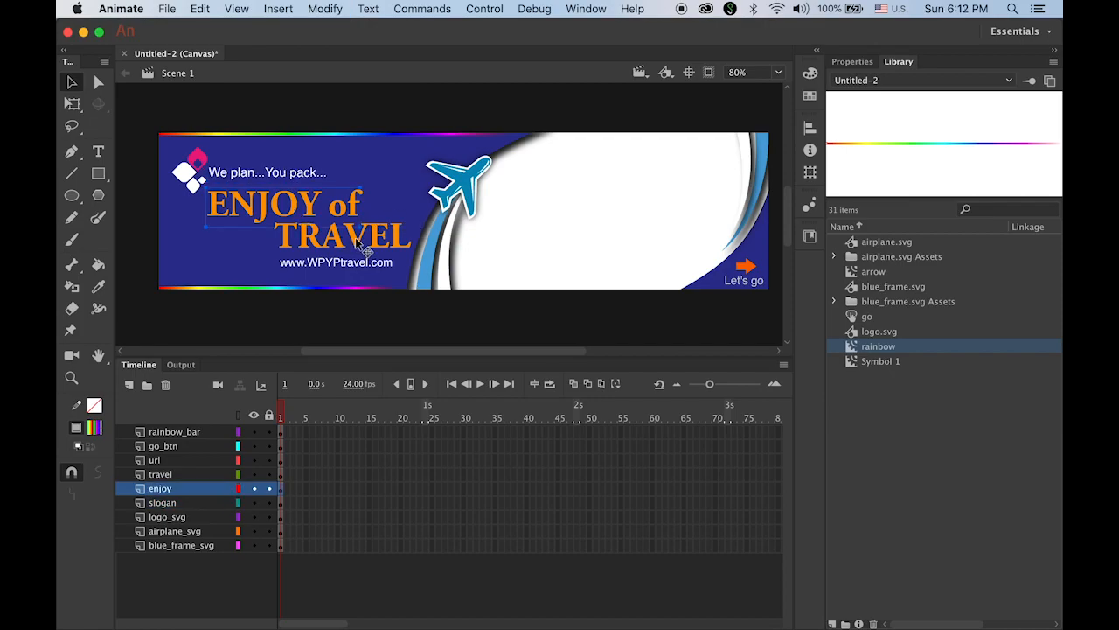
{"action": "key", "text": "super+b"}
{"action": "key", "text": "super+b"}
{"action": "left_click", "coordinate": [383, 245]}
{"action": "key", "text": "super+b"}
{"action": "key", "text": "super+b"}
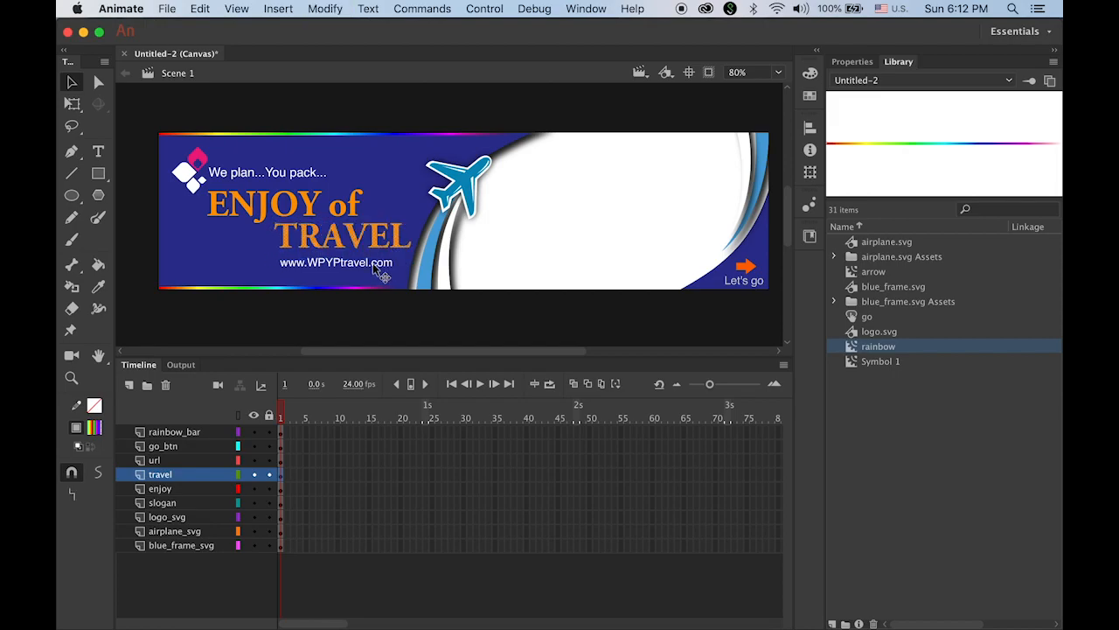
{"action": "left_click", "coordinate": [376, 267]}
{"action": "key", "text": "super+b"}
{"action": "key", "text": "super+b"}
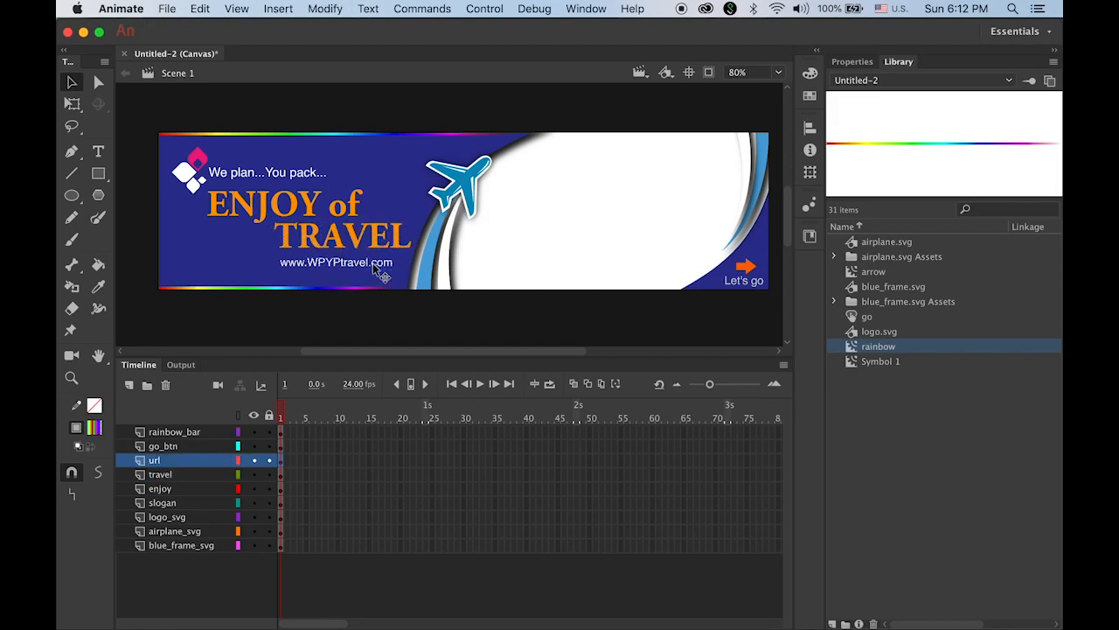
{"action": "left_click", "coordinate": [372, 108]}
Extend the blue_frame_svg layer with a frame at frame 24, and return the playhead to frame 1
{"action": "left_click", "coordinate": [176, 547]}
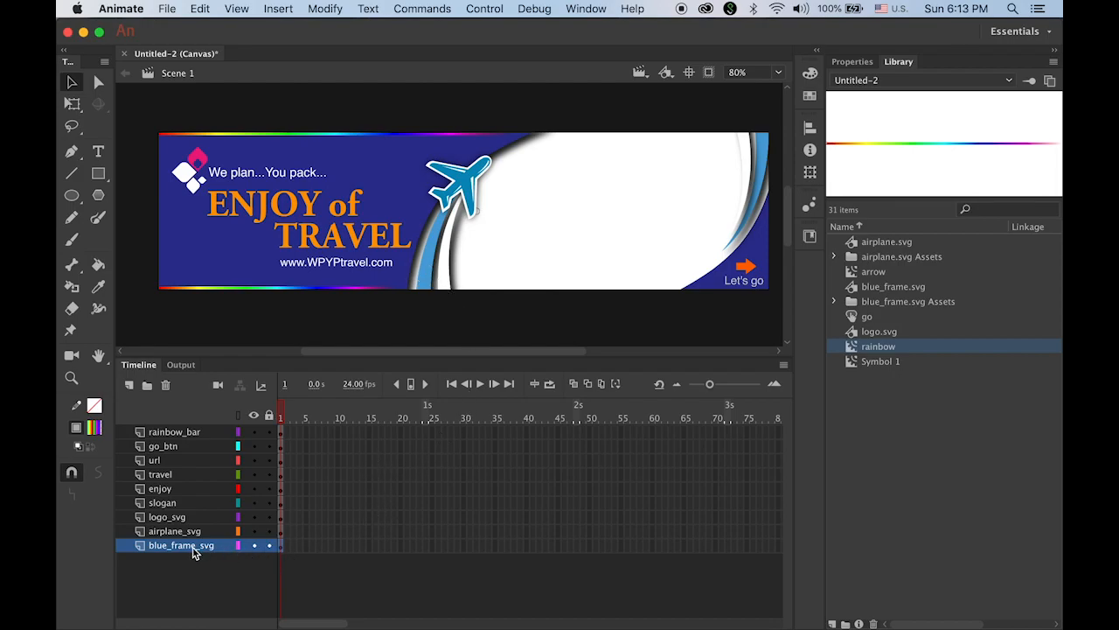
{"action": "left_click", "coordinate": [425, 547]}
{"action": "left_click", "coordinate": [282, 8]}
{"action": "mouse_move", "coordinate": [315, 104]}
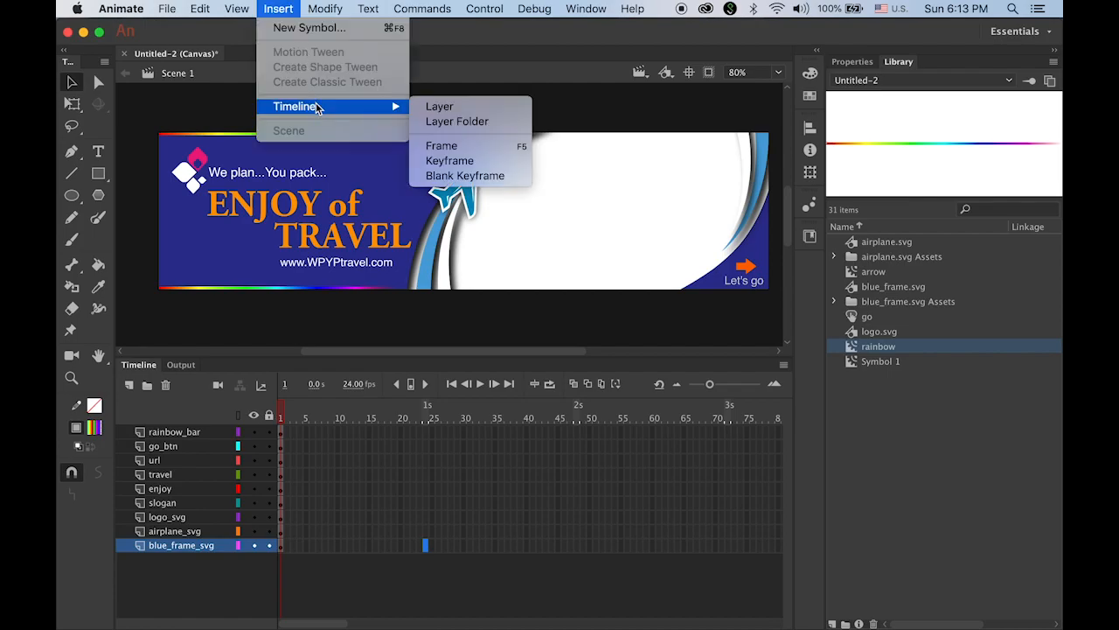
{"action": "left_click", "coordinate": [481, 150]}
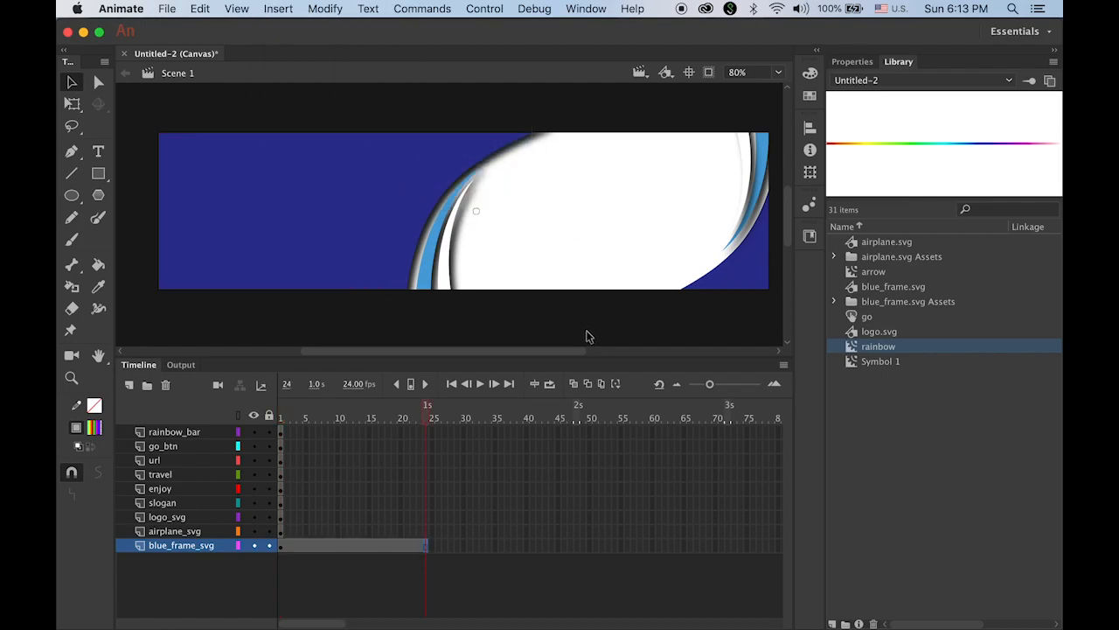
{"action": "left_click_drag", "start_coordinate": [424, 415], "coordinate": [174, 445]}
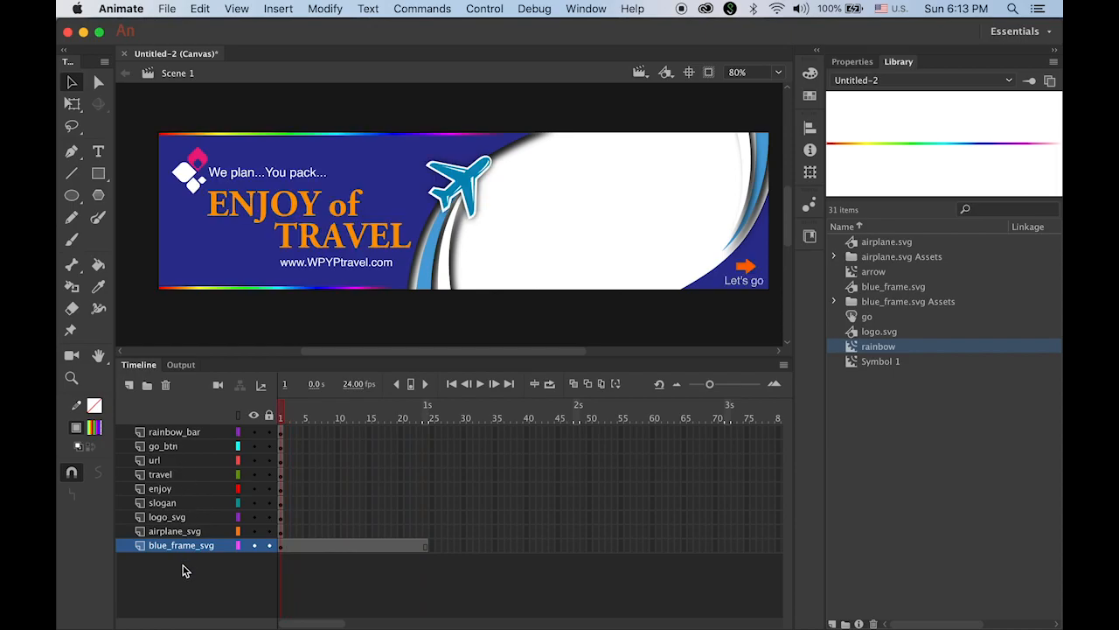
{"action": "left_click", "coordinate": [175, 531]}
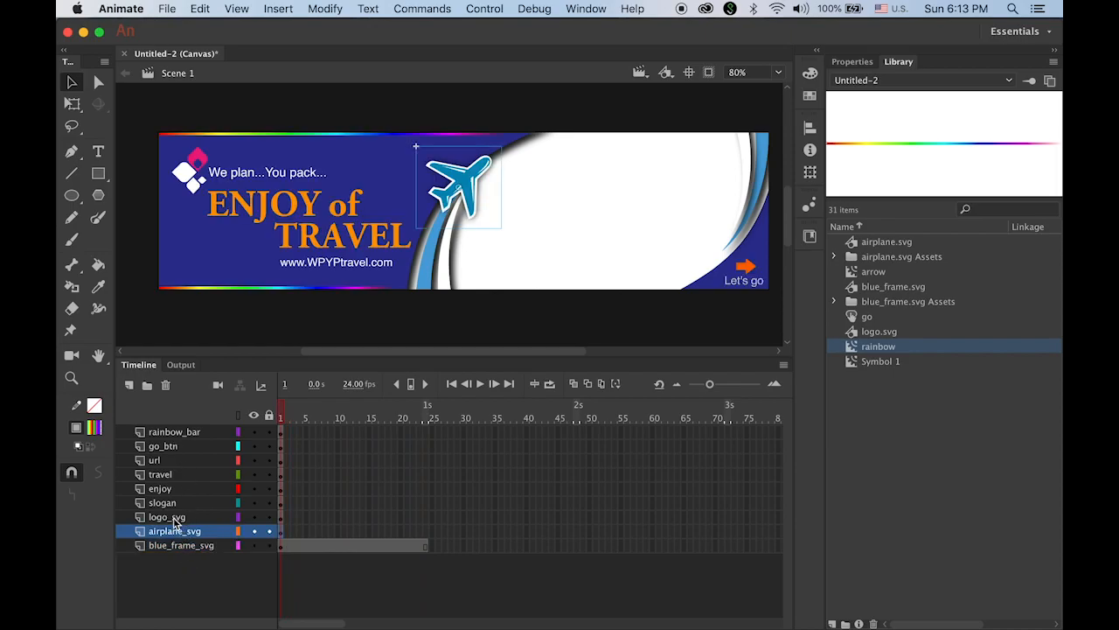
{"action": "left_click", "coordinate": [182, 448], "text": "shift"}
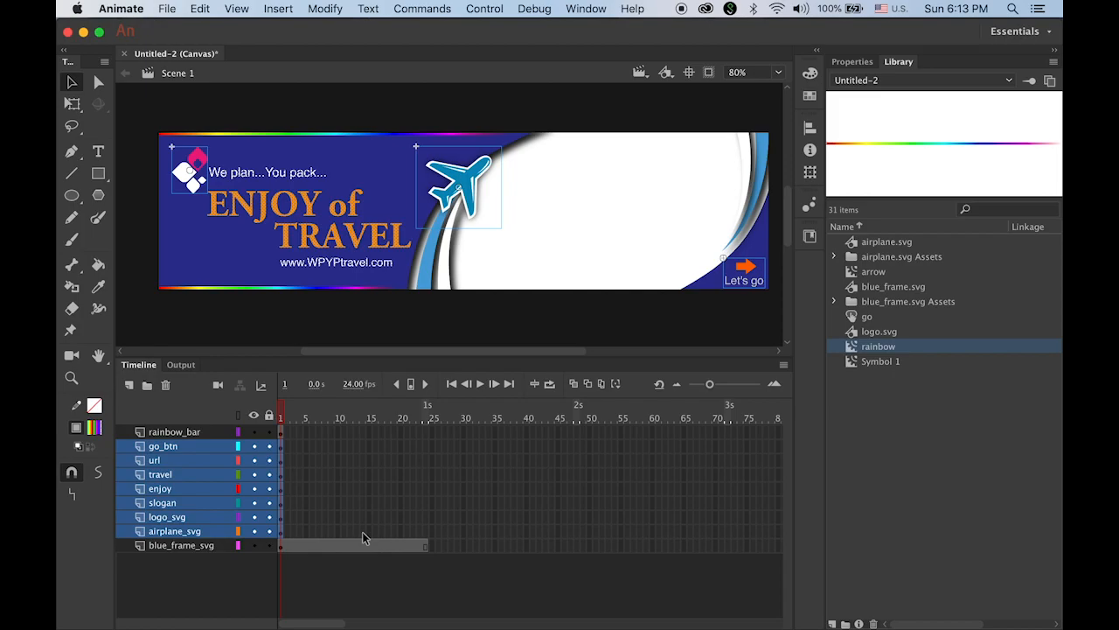
{"action": "left_click", "coordinate": [219, 564]}
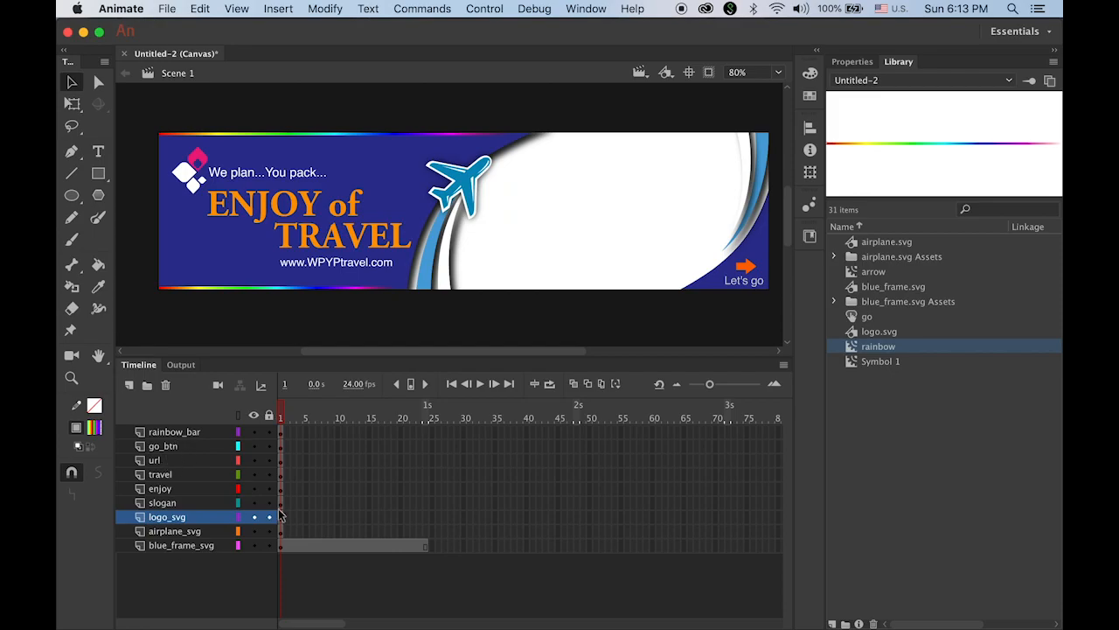
Add motion tweens to the airplane_svg and logo_svg layers, starting from frame 1
{"action": "left_click", "coordinate": [190, 531]}
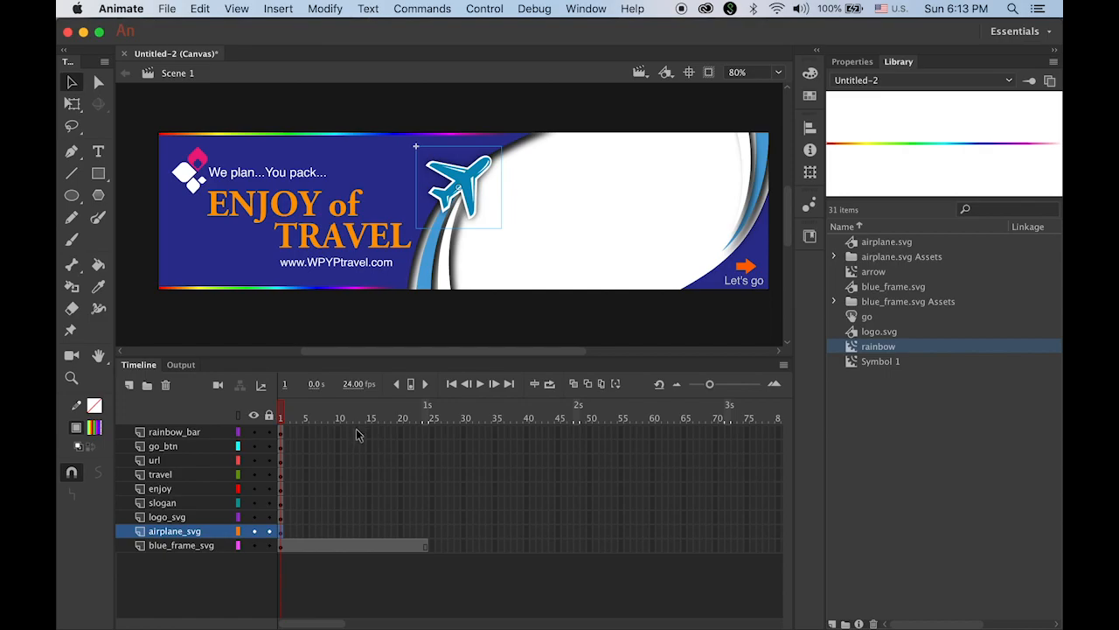
{"action": "left_click", "coordinate": [269, 8]}
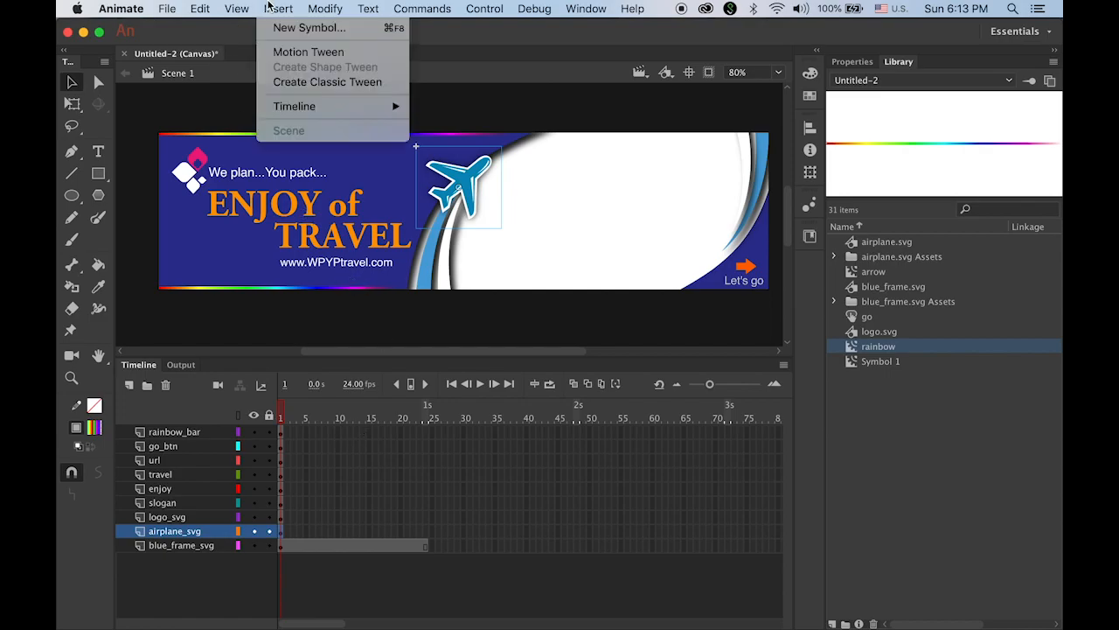
{"action": "left_click", "coordinate": [305, 55]}
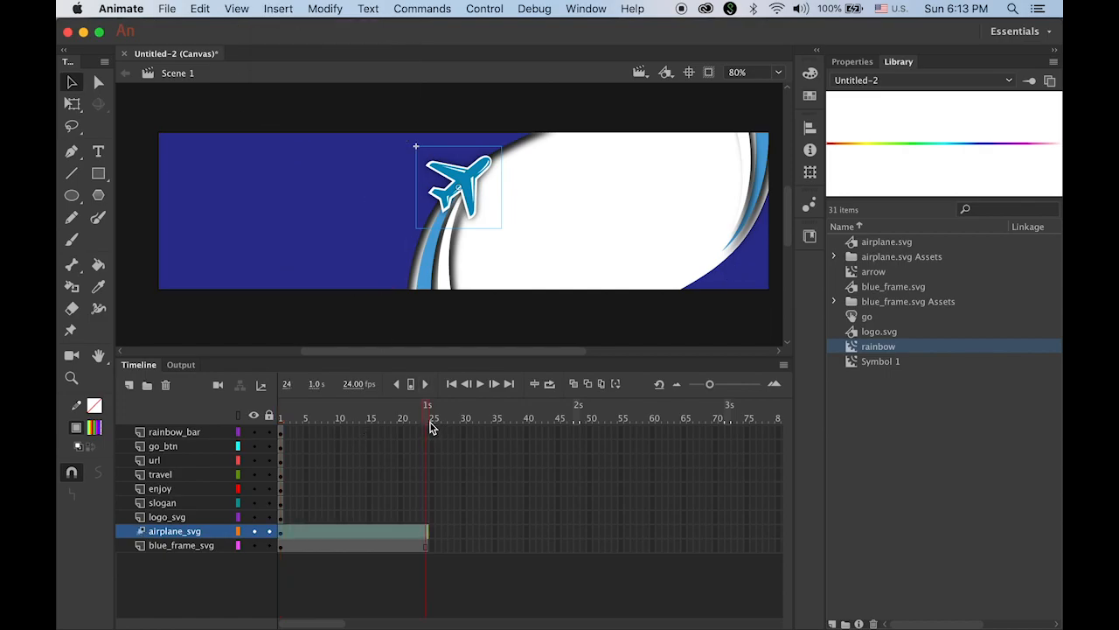
{"action": "left_click", "coordinate": [281, 519]}
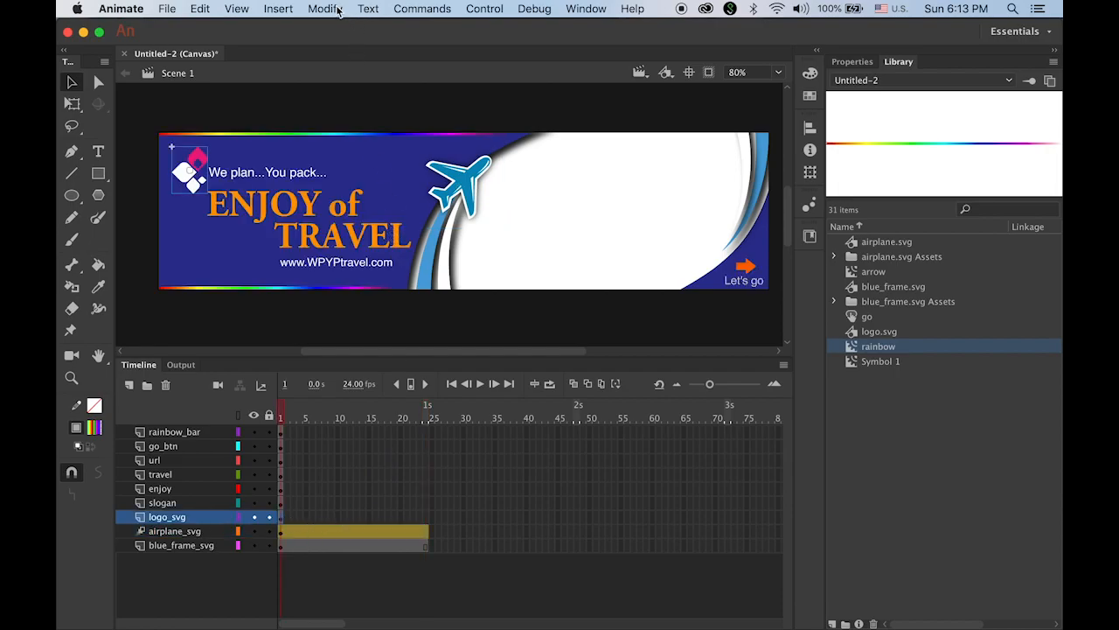
{"action": "left_click", "coordinate": [278, 8]}
{"action": "left_click", "coordinate": [292, 53]}
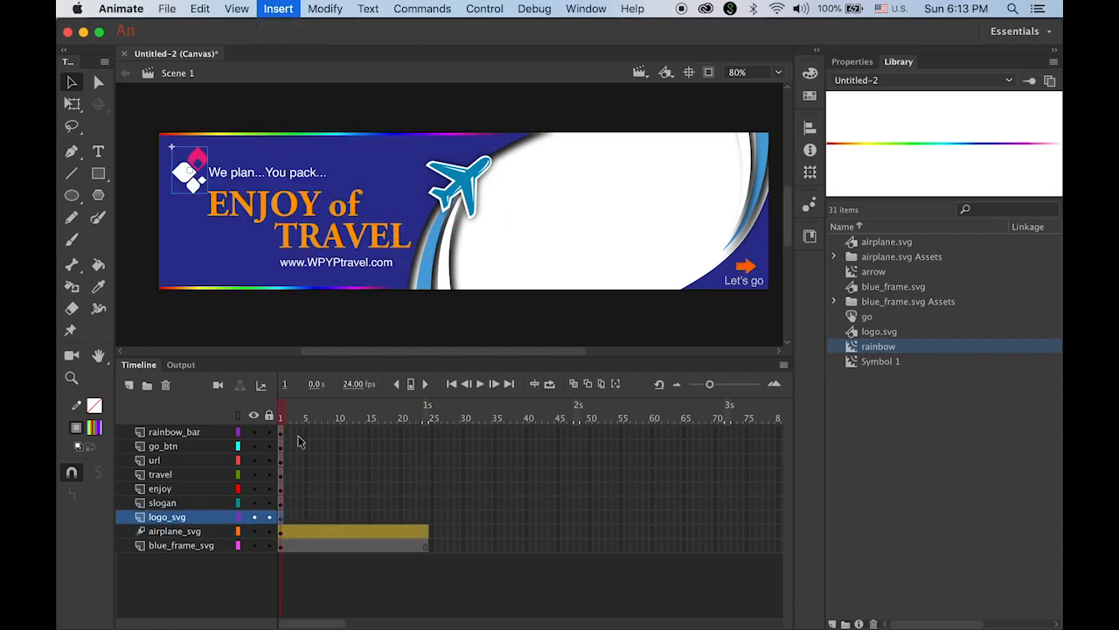
Add motion tweens to the slogan and enjoy layers, starting from frame 1
{"action": "left_click", "coordinate": [281, 504]}
{"action": "left_click", "coordinate": [282, 9]}
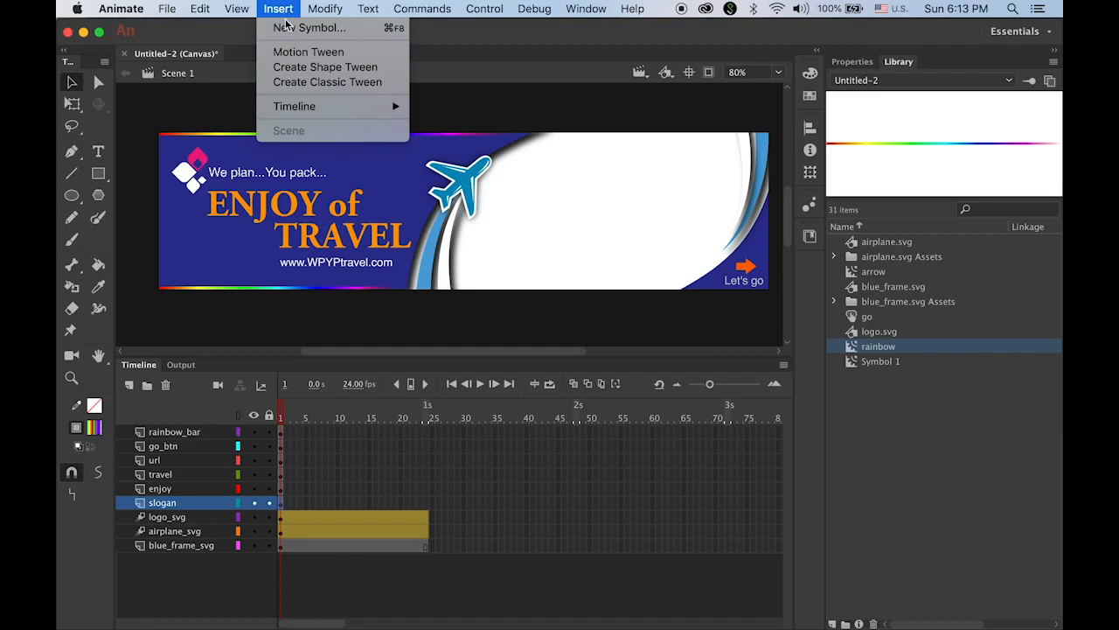
{"action": "left_click", "coordinate": [294, 54]}
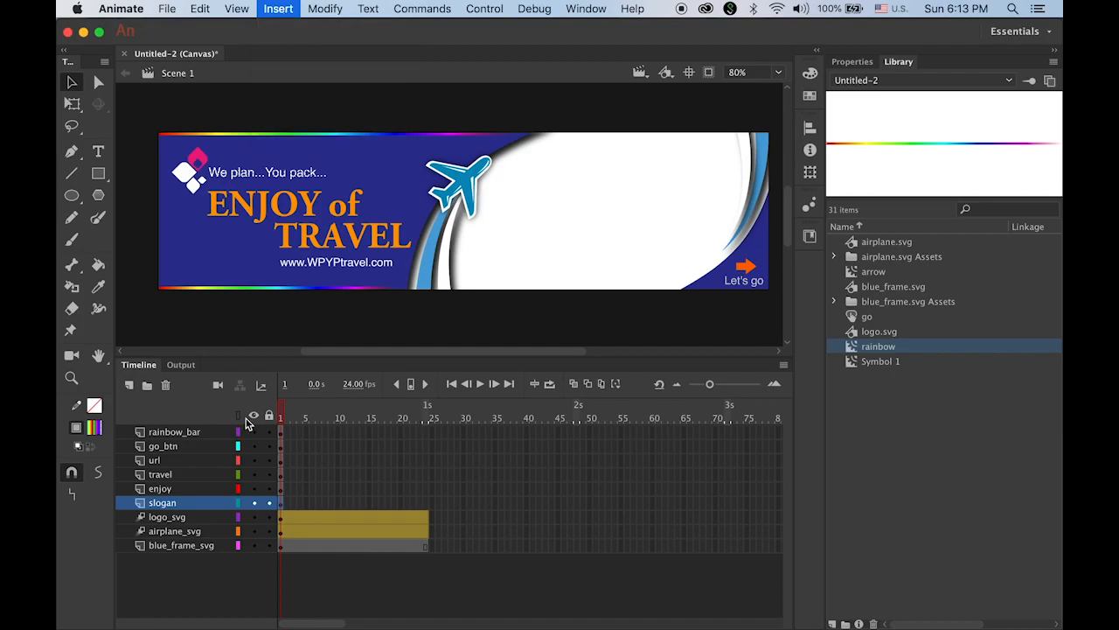
{"action": "left_click", "coordinate": [280, 488]}
{"action": "left_click", "coordinate": [279, 9]}
{"action": "left_click", "coordinate": [297, 55]}
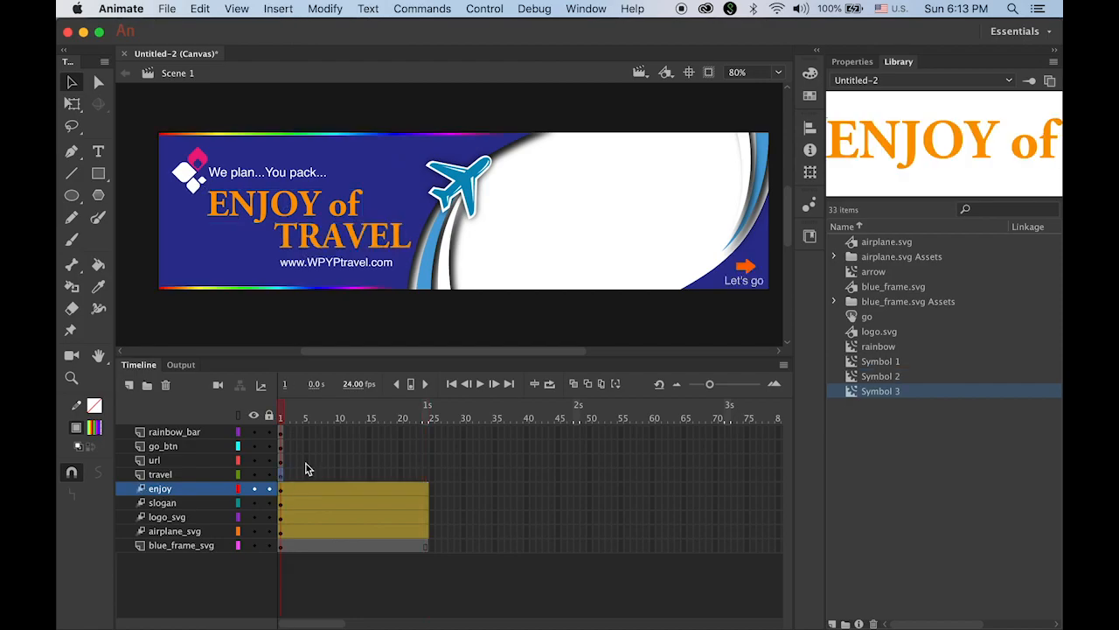
Add motion tweens to the travel and url layers, starting from frame 1
{"action": "left_click", "coordinate": [281, 474]}
{"action": "left_click", "coordinate": [277, 9]}
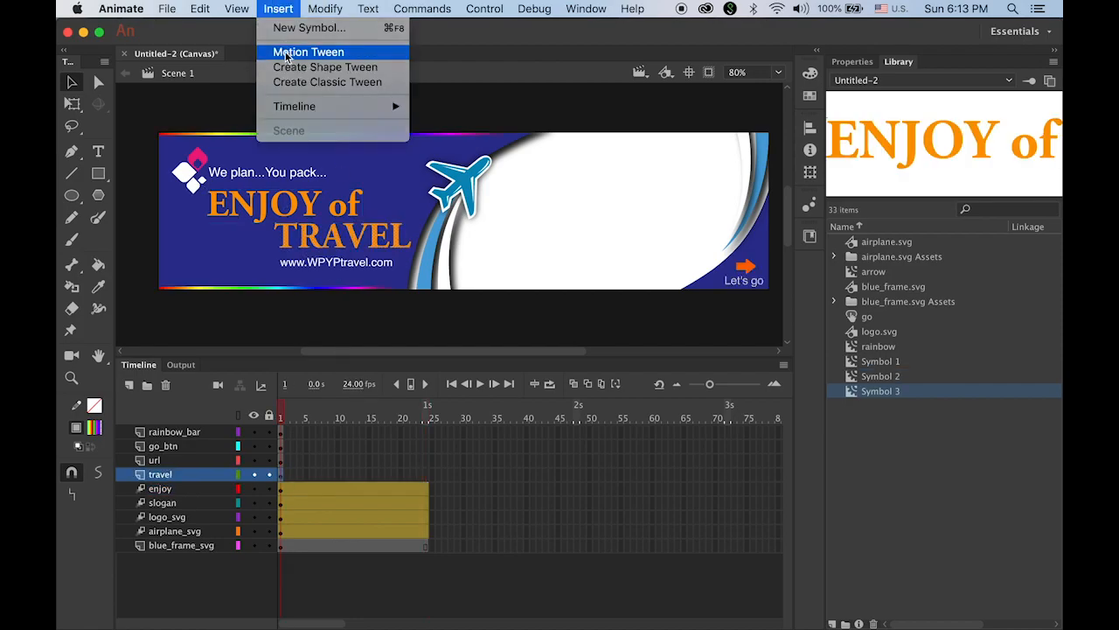
{"action": "left_click", "coordinate": [294, 54]}
{"action": "left_click", "coordinate": [280, 460]}
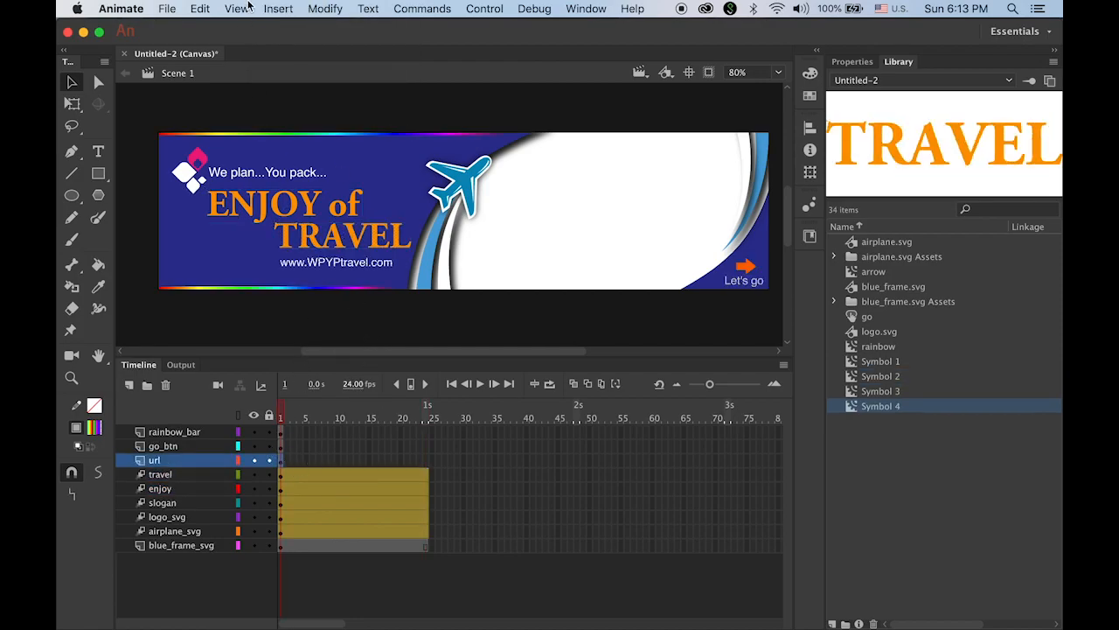
{"action": "left_click", "coordinate": [279, 9]}
{"action": "left_click", "coordinate": [288, 54]}
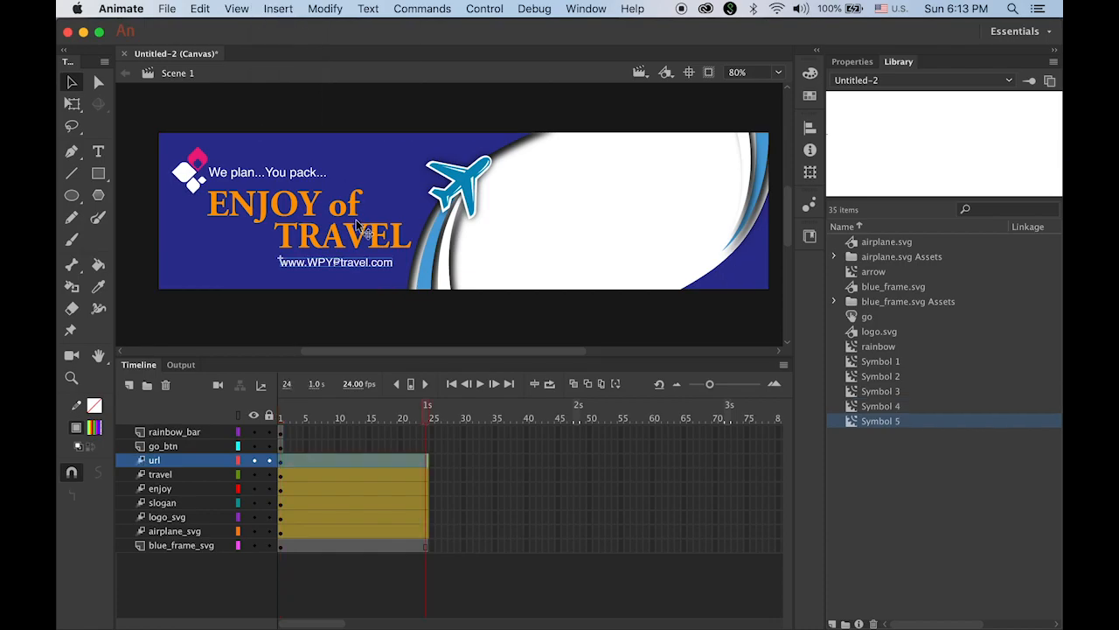
Insert keyframes at frame 24 on all six tweened layers, from url down to airplane_svg, and play the timeline
{"action": "left_click", "coordinate": [181, 532], "text": "shift"}
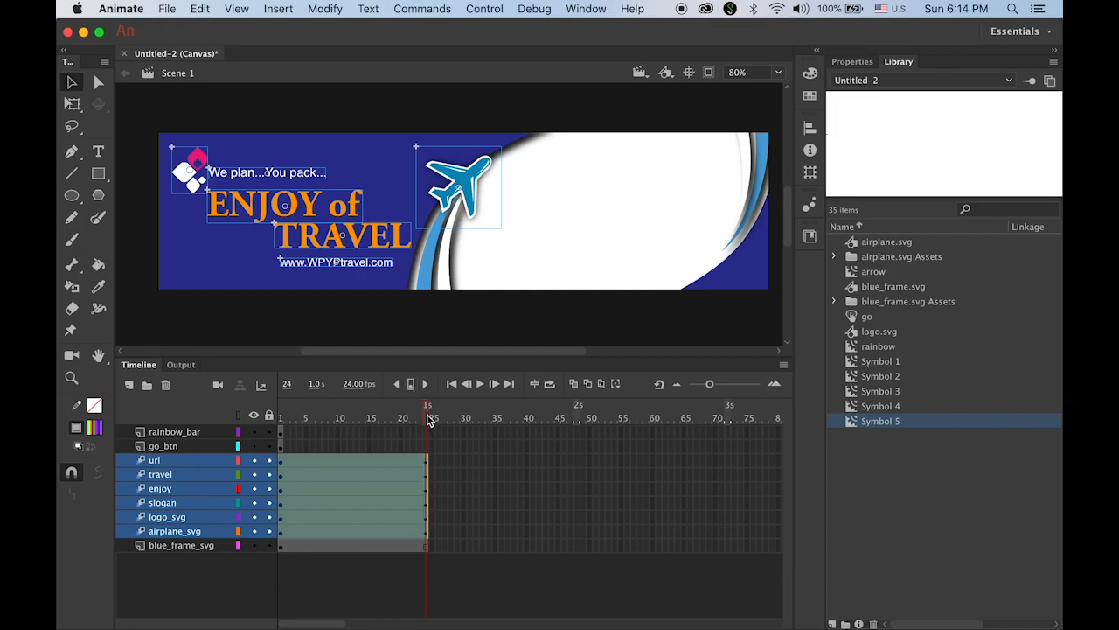
{"action": "key", "text": "Return"}
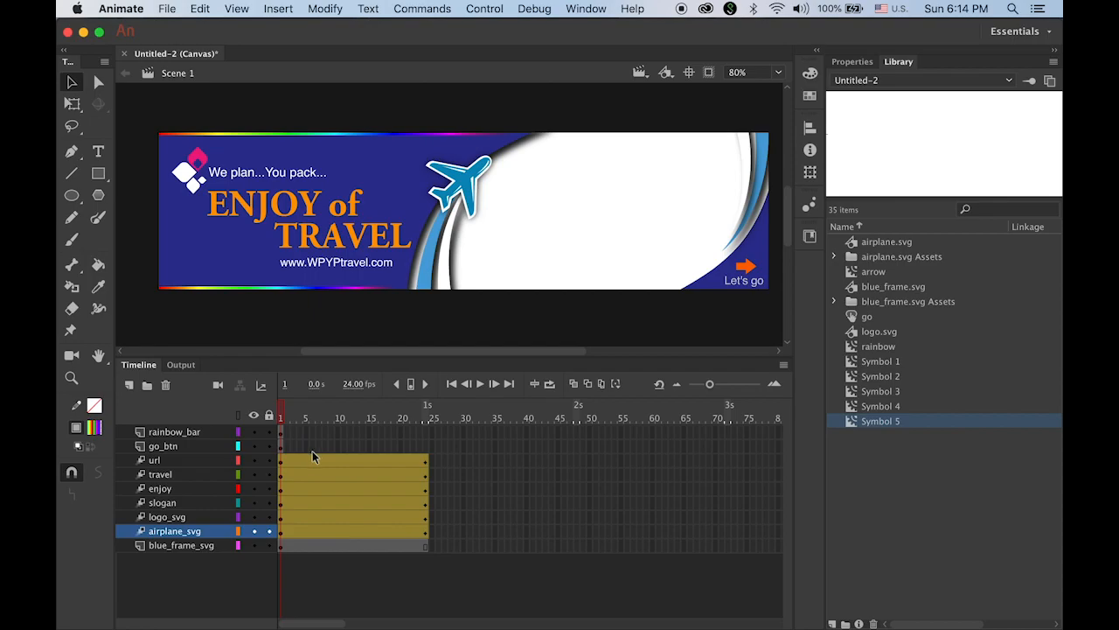
Extend the rainbow_bar and go_btn layers with frames up to frame 24
{"action": "left_click", "coordinate": [170, 446]}
{"action": "left_click", "coordinate": [185, 432]}
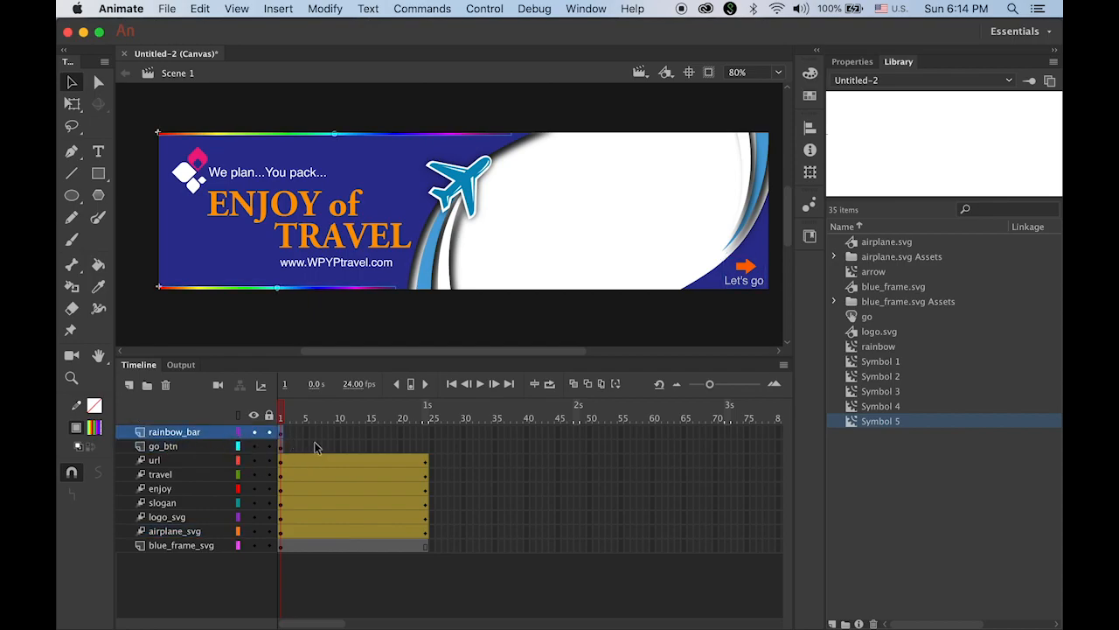
{"action": "left_click", "coordinate": [436, 434]}
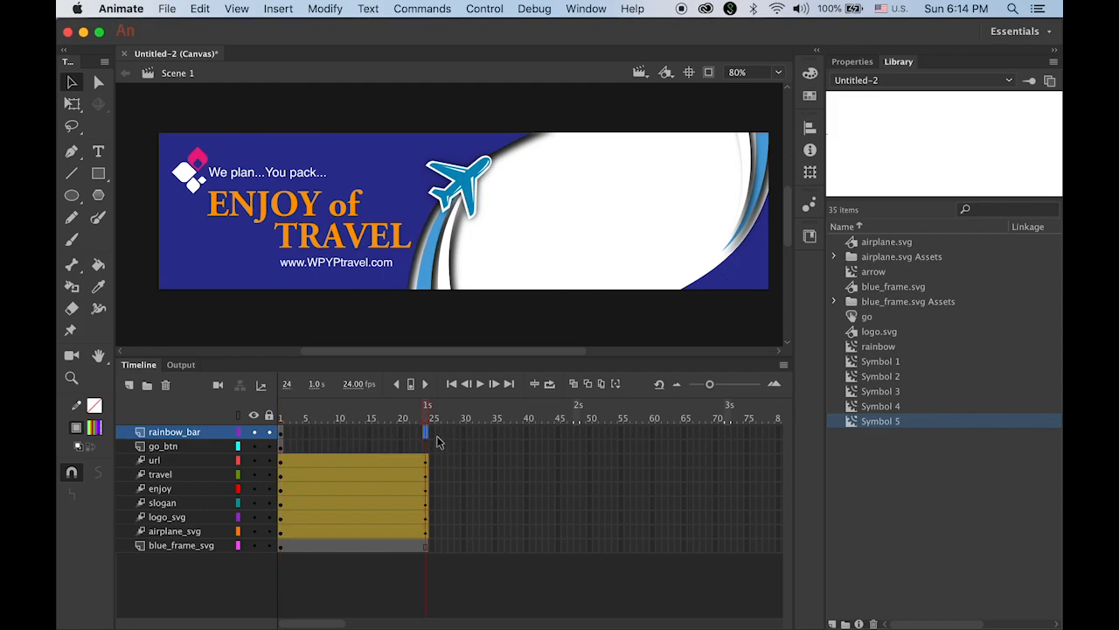
{"action": "left_click", "coordinate": [426, 446]}
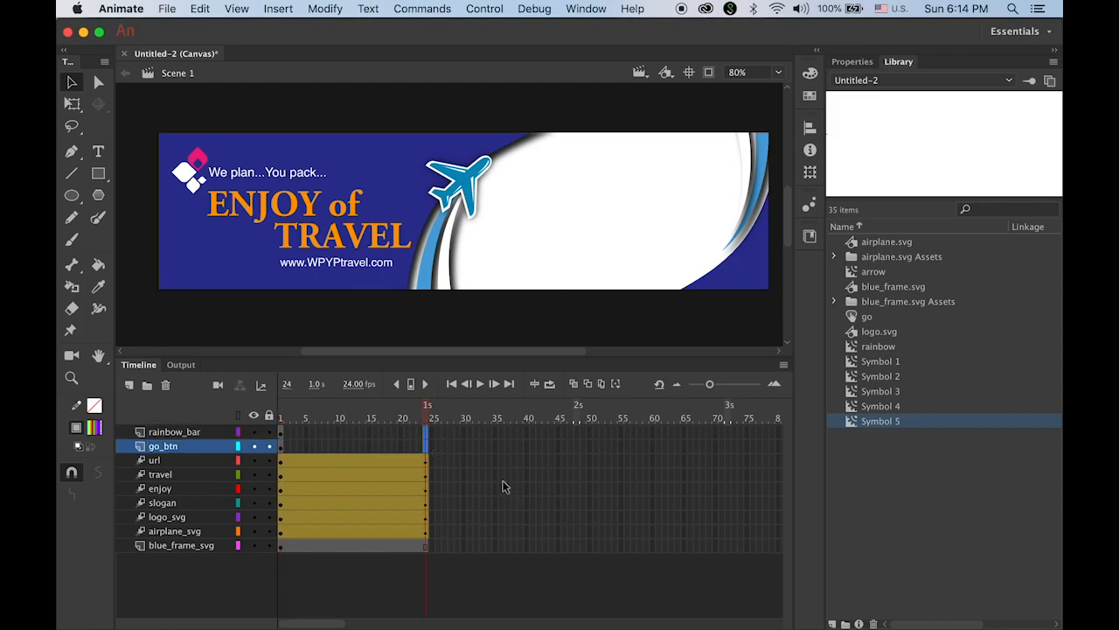
{"action": "left_click", "coordinate": [278, 9]}
{"action": "mouse_move", "coordinate": [320, 105]}
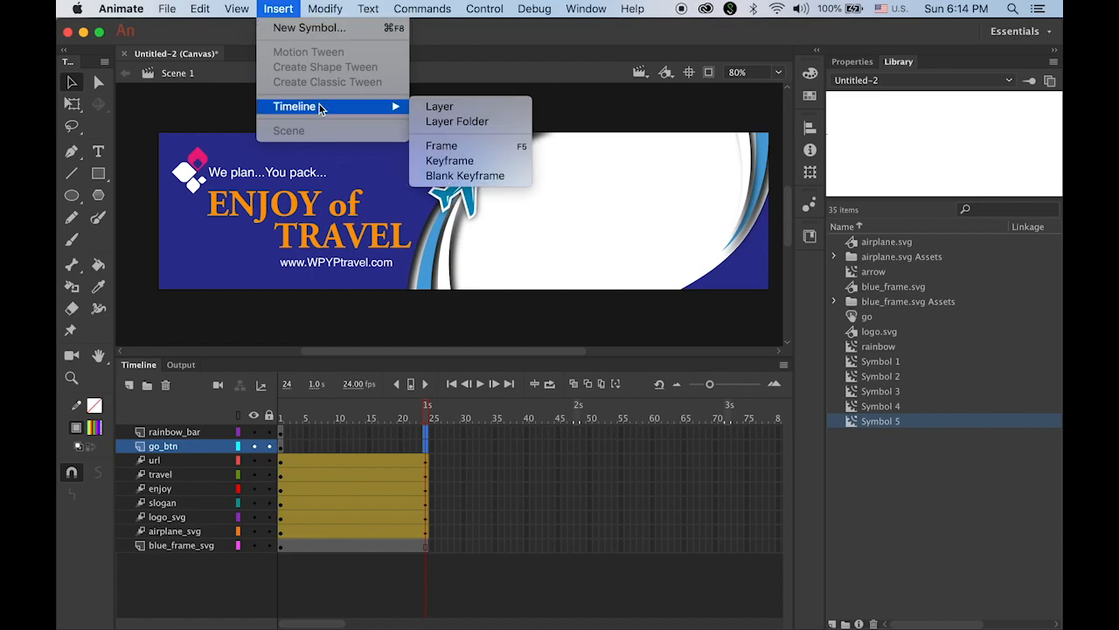
{"action": "left_click", "coordinate": [453, 150]}
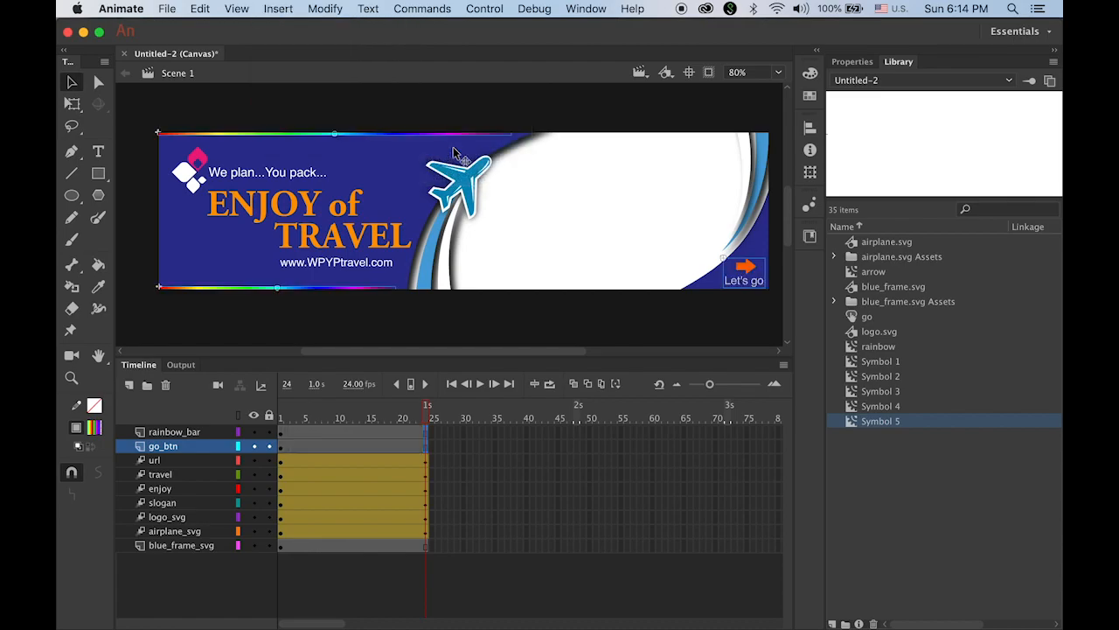
{"action": "left_click_drag", "start_coordinate": [429, 407], "coordinate": [454, 434]}
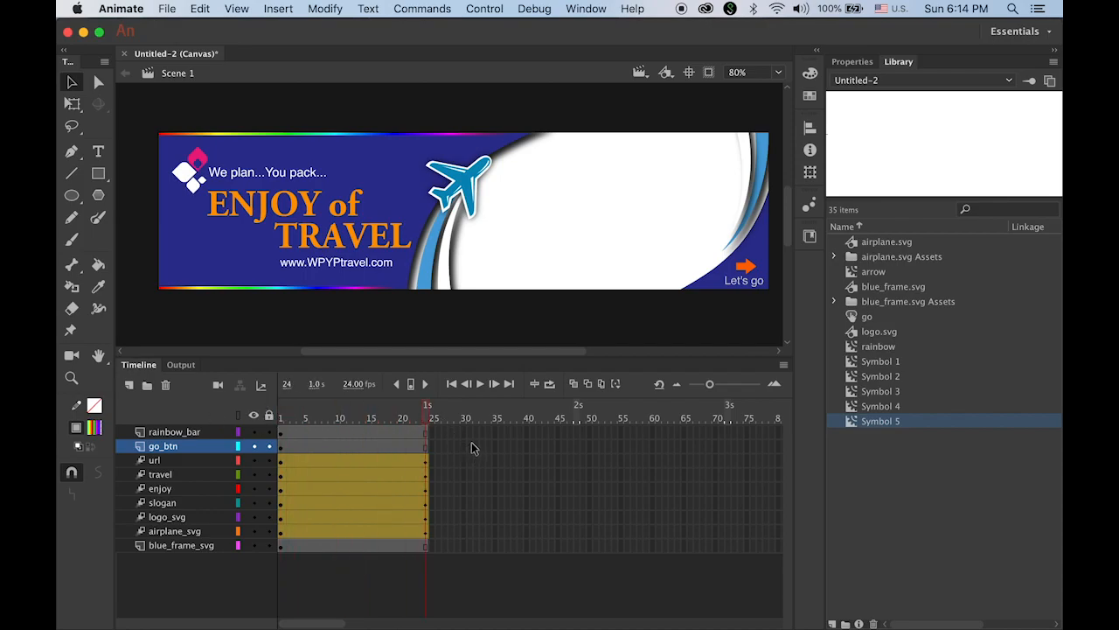
Move the airplane below the banner, under the start of the blue curve, at frame 1 and preview its motion
{"action": "left_click", "coordinate": [179, 531]}
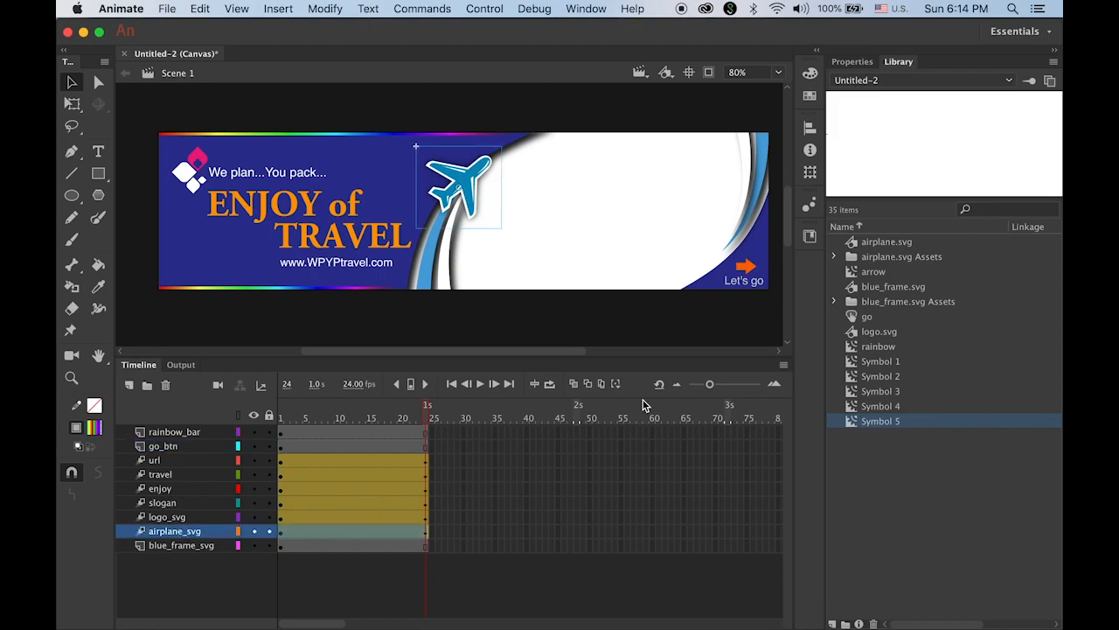
{"action": "scroll", "coordinate": [553, 226], "scroll_direction": "down", "scroll_amount": 3}
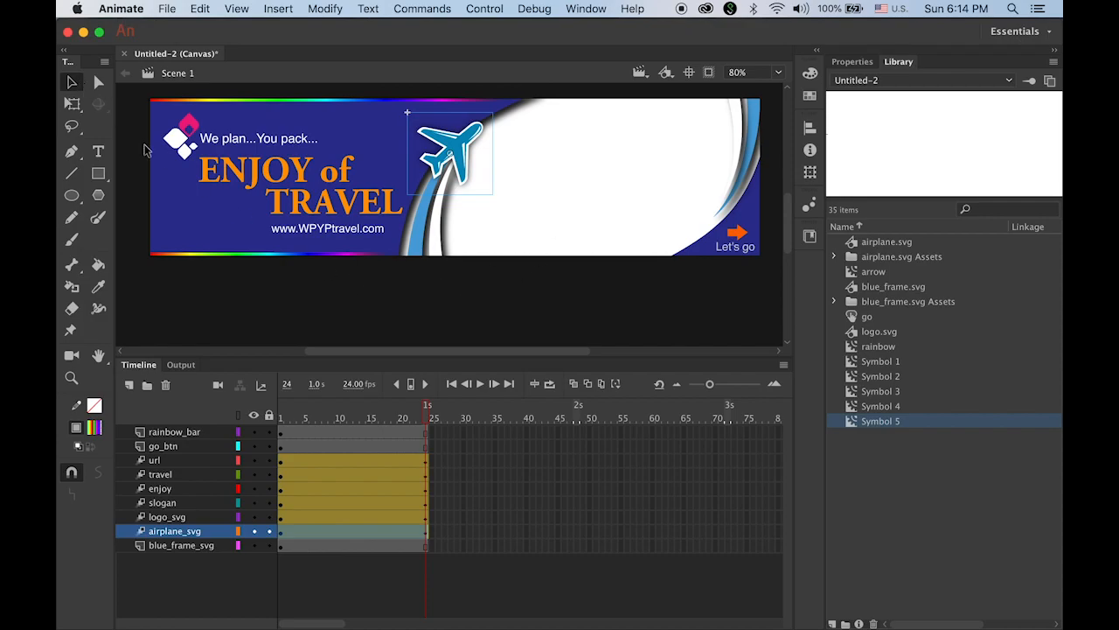
{"action": "left_click_drag", "start_coordinate": [425, 406], "coordinate": [251, 447]}
{"action": "mouse_move", "coordinate": [282, 414]}
{"action": "left_mouse_down"}
{"action": "mouse_move", "coordinate": [312, 415]}
{"action": "mouse_move", "coordinate": [268, 404]}
{"action": "left_mouse_up"}
{"action": "left_click_drag", "start_coordinate": [463, 173], "coordinate": [415, 323]}
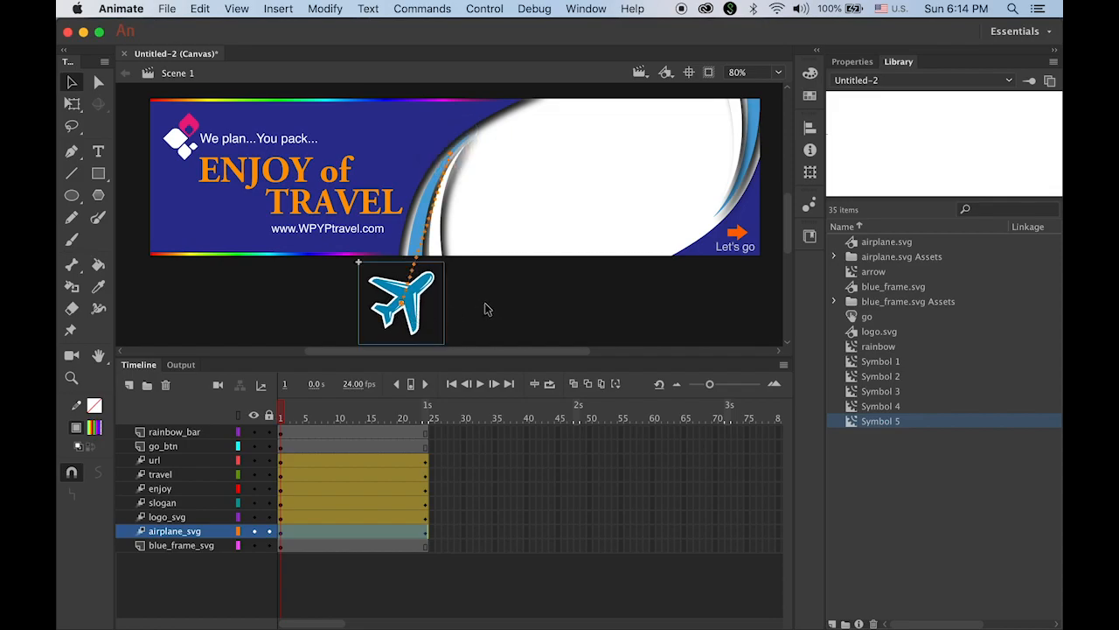
{"action": "key", "text": "Return"}
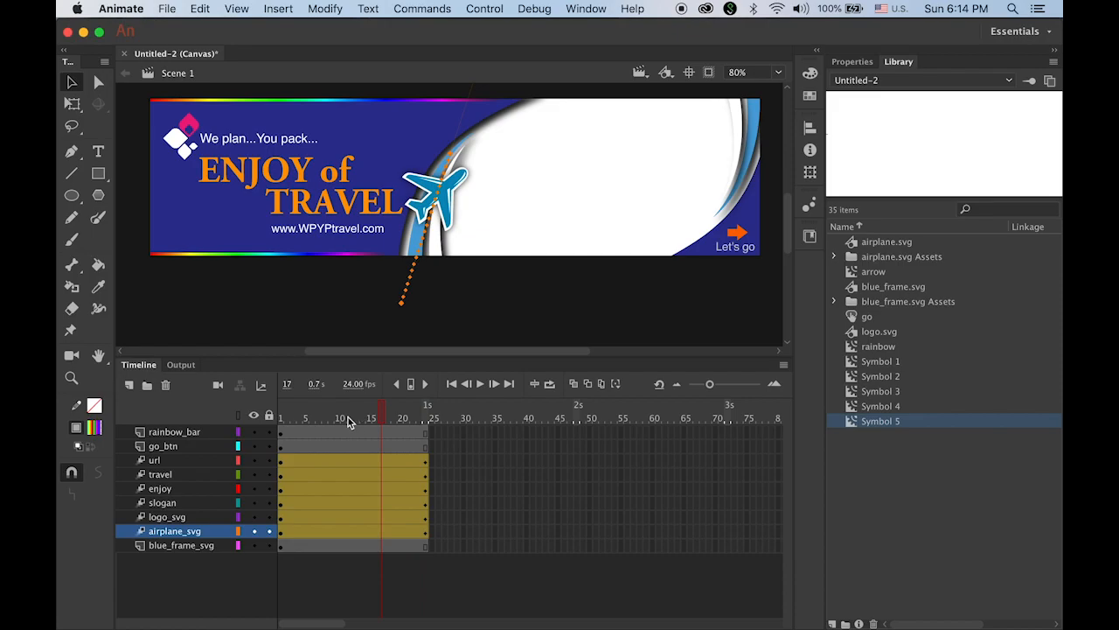
Rotate the airplane counterclockwise with the Free Transform tool at frame 1 so its nose points straight up, and preview the tween
{"action": "left_click", "coordinate": [280, 421]}
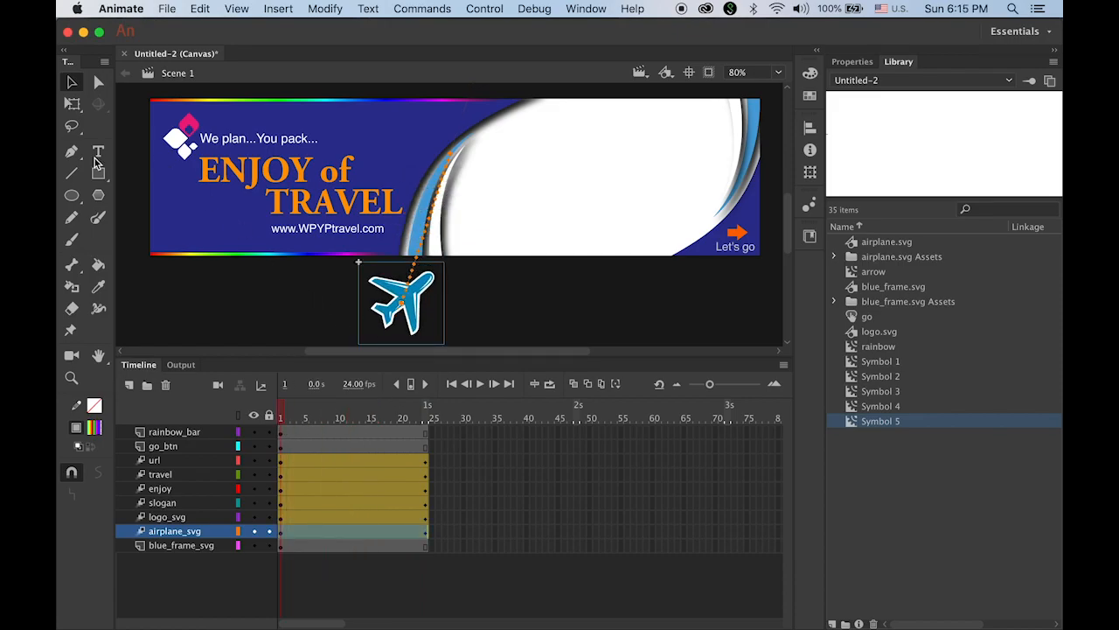
{"action": "left_click", "coordinate": [70, 104]}
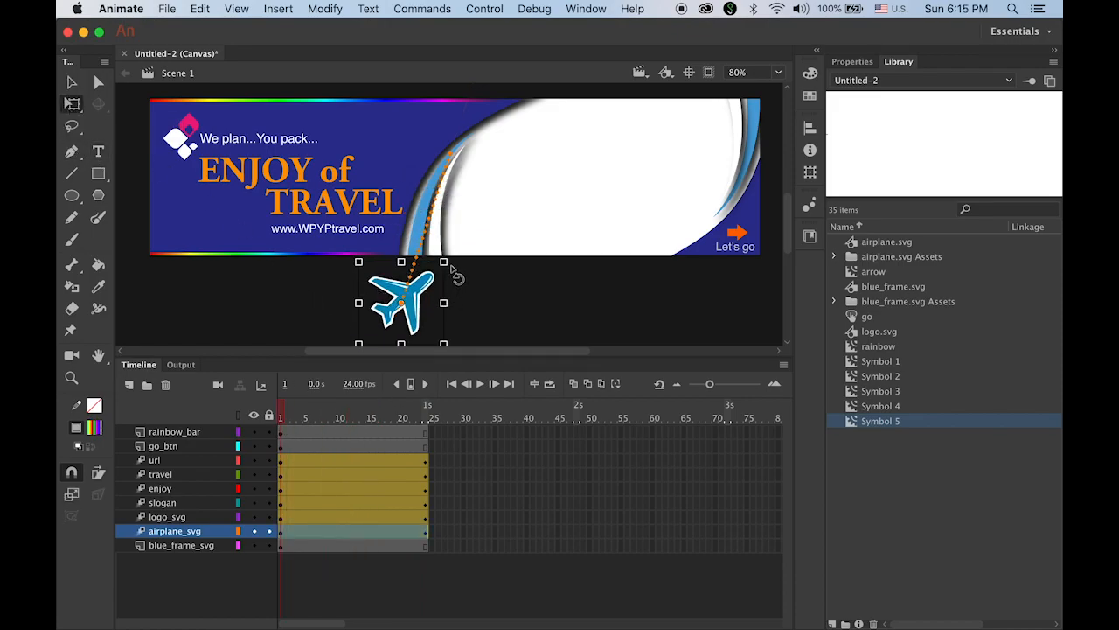
{"action": "left_click_drag", "start_coordinate": [448, 264], "coordinate": [408, 223]}
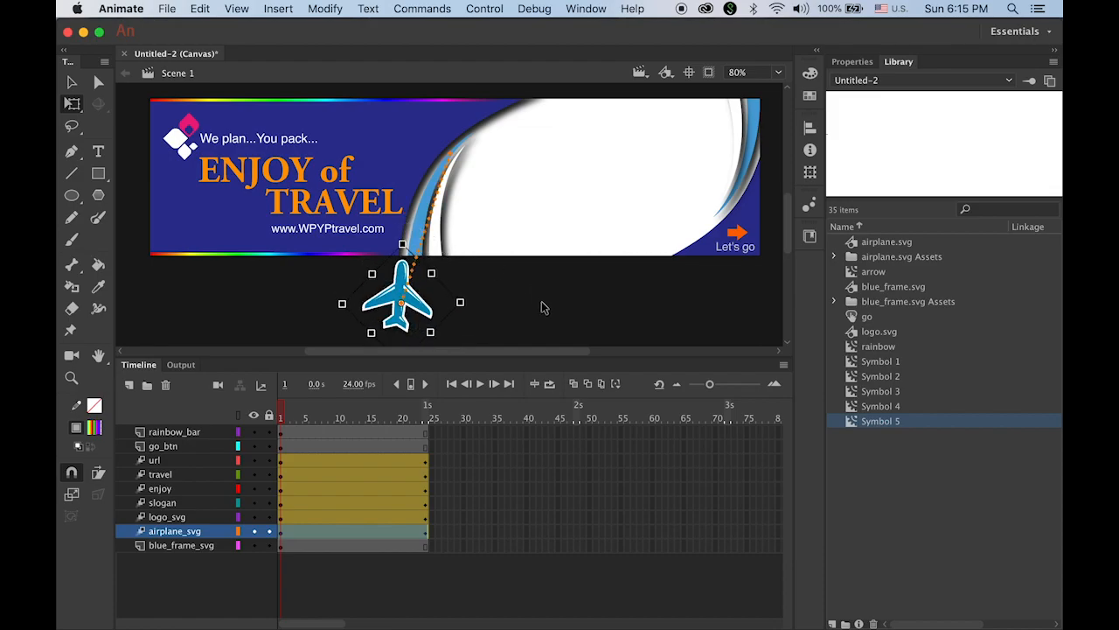
{"action": "left_click", "coordinate": [72, 85]}
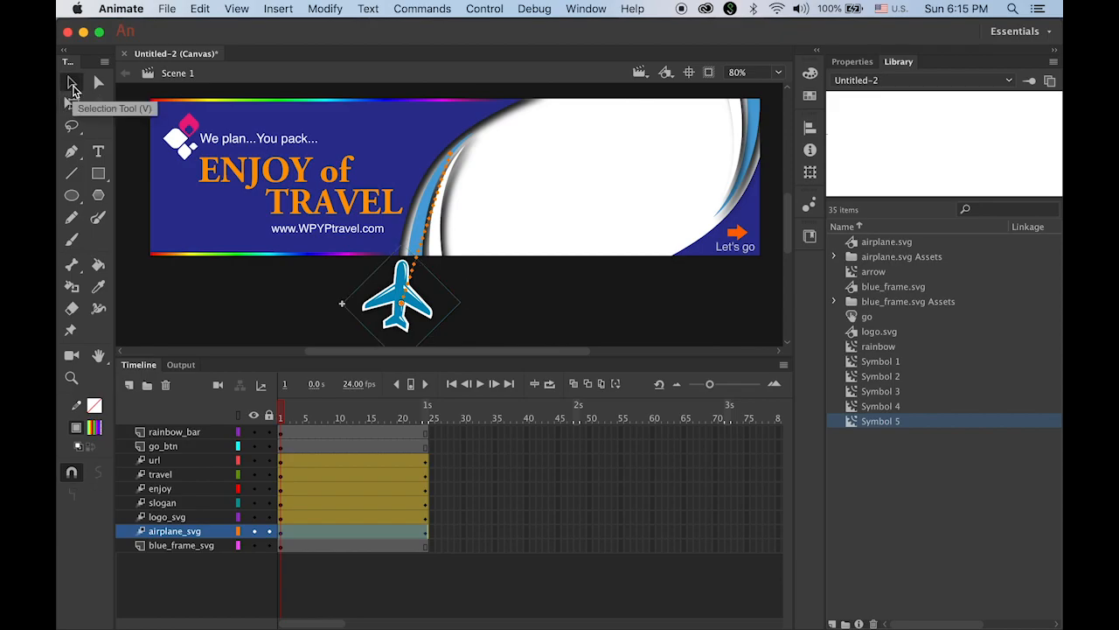
{"action": "mouse_move", "coordinate": [282, 418]}
{"action": "left_mouse_down"}
{"action": "mouse_move", "coordinate": [408, 418]}
{"action": "mouse_move", "coordinate": [282, 418]}
{"action": "left_mouse_up"}
Bend the airplane's motion path so it follows the blue curve of the frame
{"action": "left_click", "coordinate": [433, 304]}
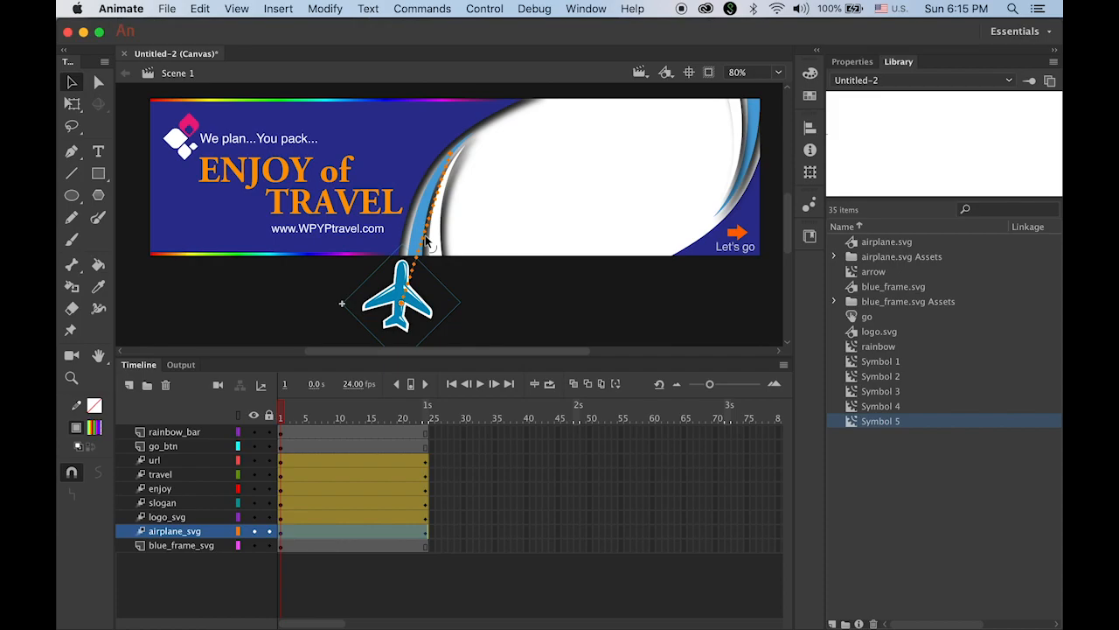
{"action": "left_click_drag", "start_coordinate": [424, 236], "coordinate": [411, 224]}
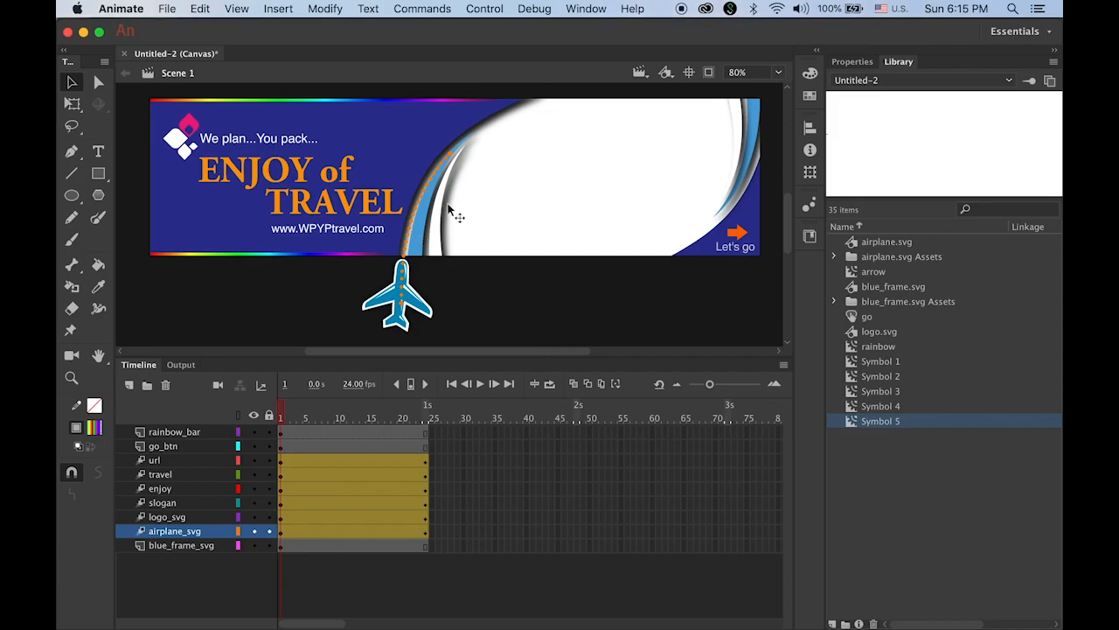
Turn on Orient to path for the airplane_svg tween and preview the animation from frame 1
{"action": "left_click", "coordinate": [853, 62]}
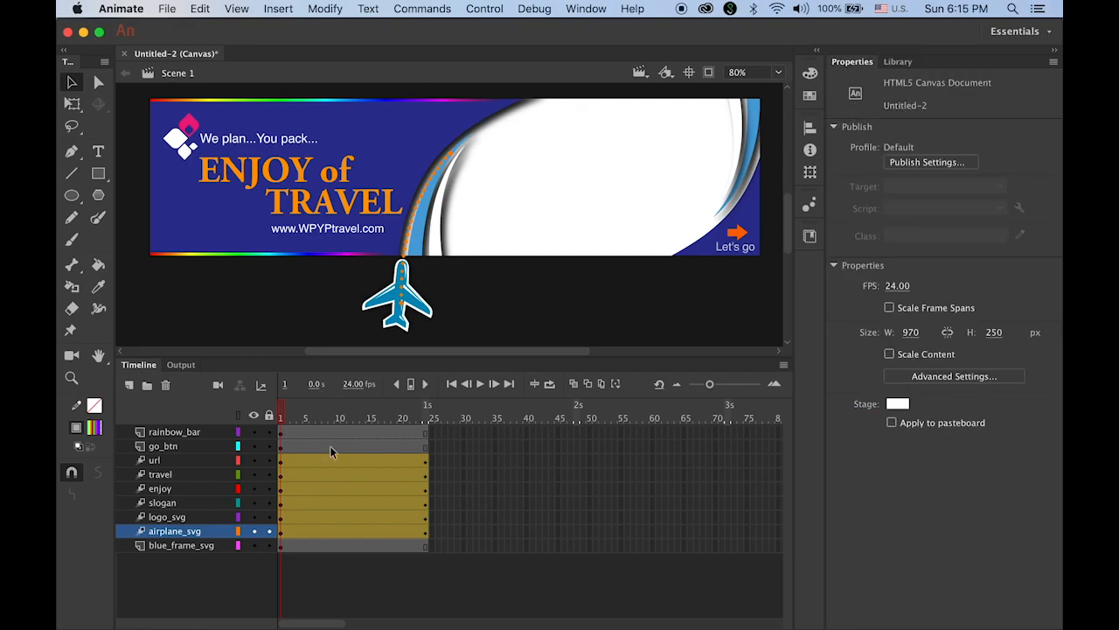
{"action": "left_click", "coordinate": [282, 535]}
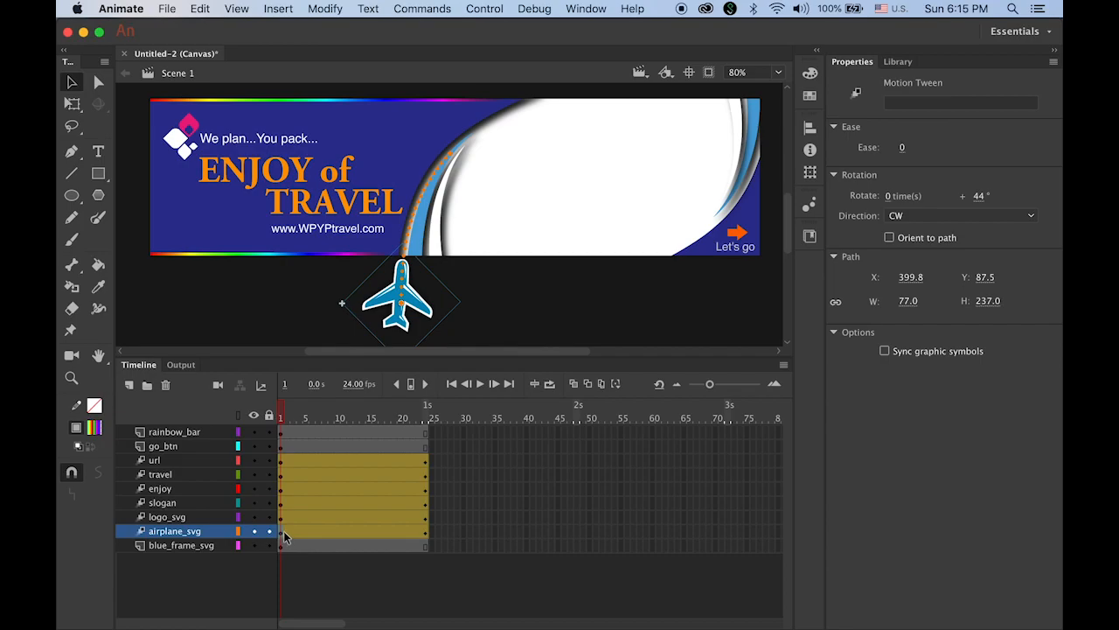
{"action": "left_click", "coordinate": [889, 238]}
{"action": "left_click_drag", "start_coordinate": [282, 418], "coordinate": [259, 488]}
{"action": "key", "text": "Return"}
{"action": "left_click_drag", "start_coordinate": [401, 459], "coordinate": [257, 461]}
Scale the logo to 400% in width and height at frame 1 of the logo_svg tween and preview the motion
{"action": "left_click", "coordinate": [165, 516]}
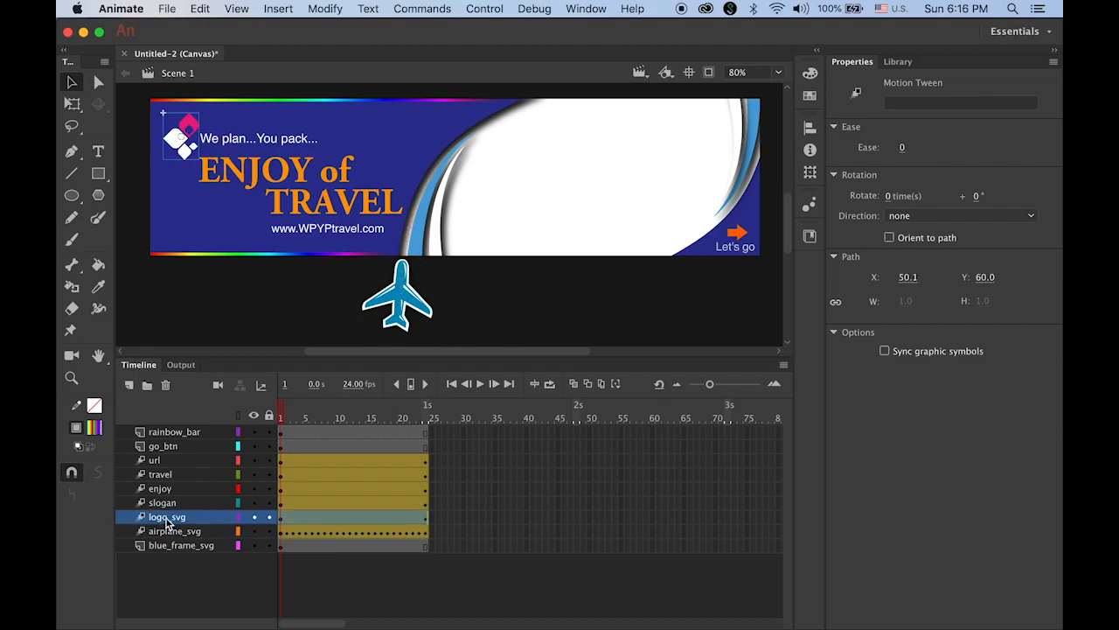
{"action": "left_click_drag", "start_coordinate": [522, 218], "coordinate": [522, 247]}
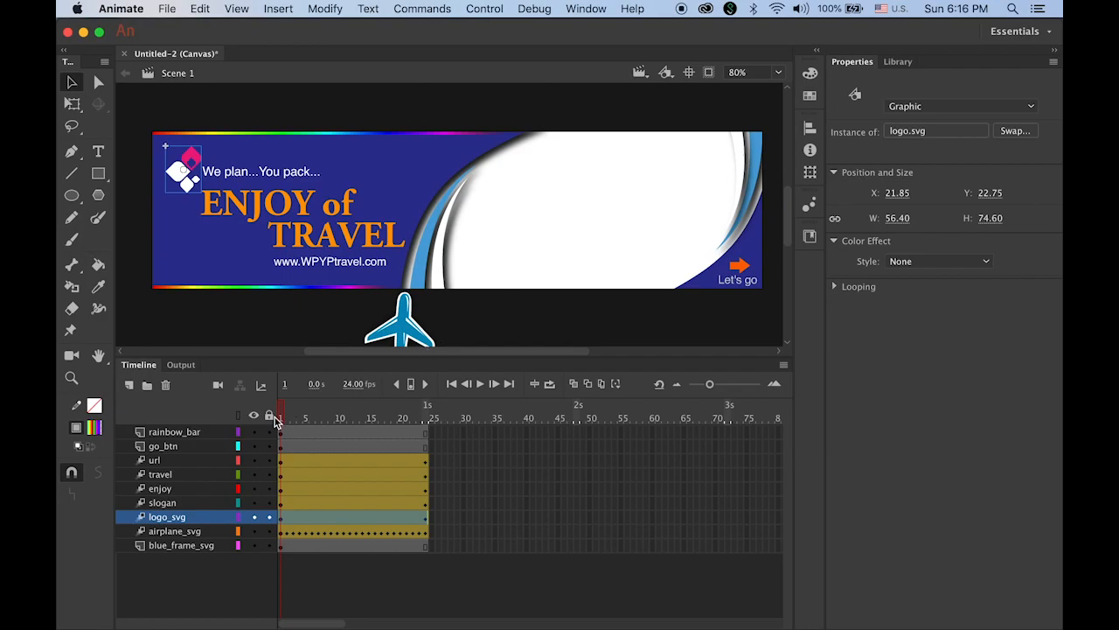
{"action": "mouse_move", "coordinate": [282, 418]}
{"action": "left_mouse_down"}
{"action": "mouse_move", "coordinate": [308, 418]}
{"action": "mouse_move", "coordinate": [282, 416]}
{"action": "left_mouse_up"}
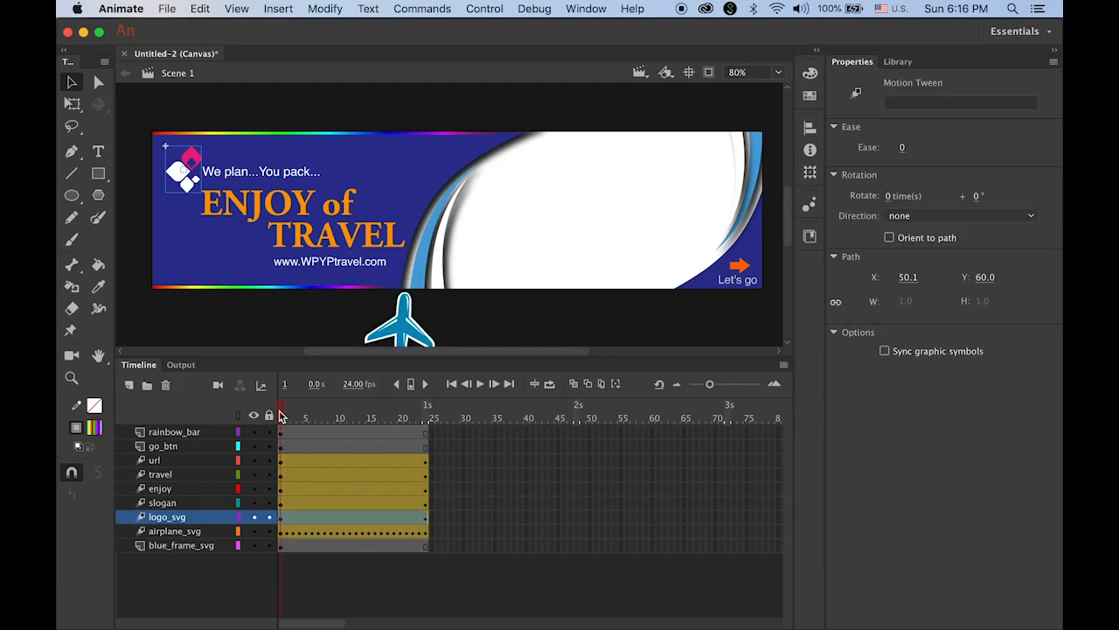
{"action": "left_click", "coordinate": [185, 183]}
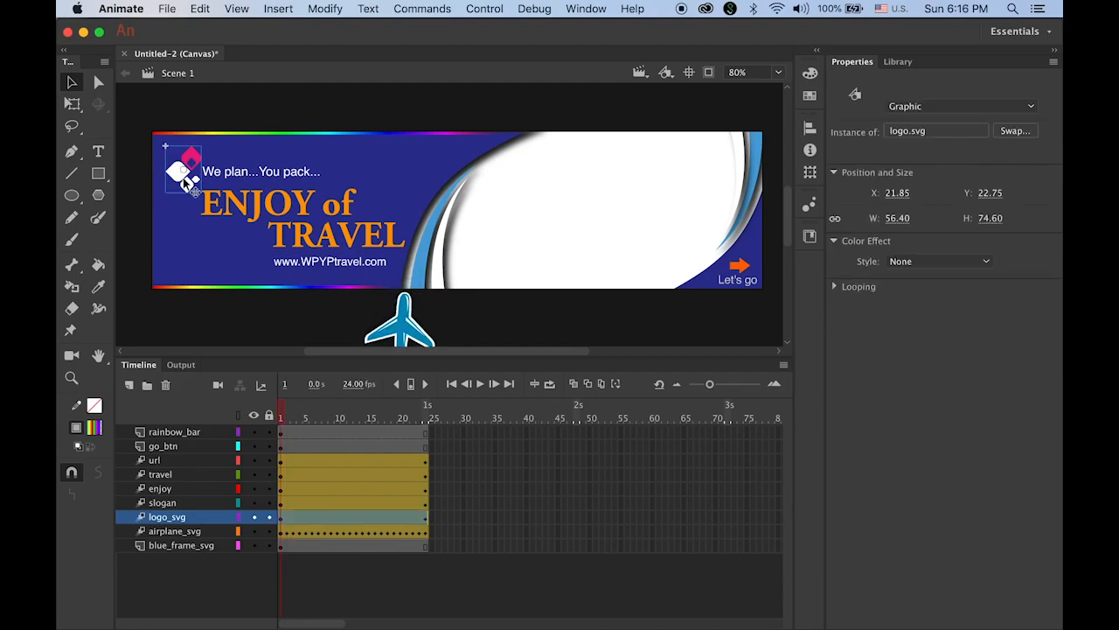
{"action": "left_click", "coordinate": [811, 173]}
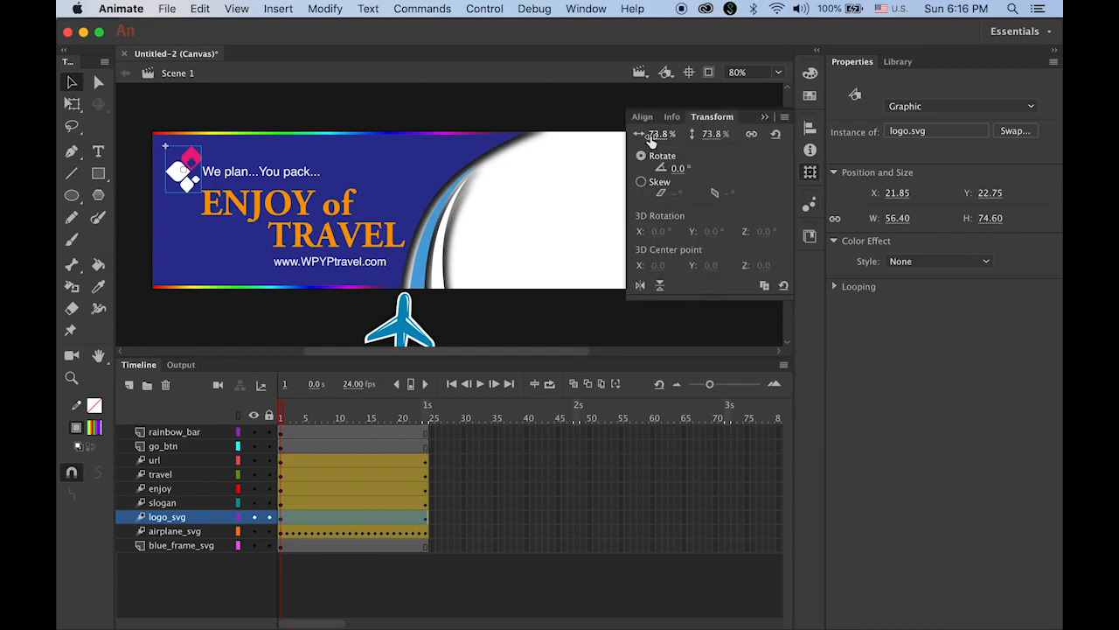
{"action": "left_click_drag", "start_coordinate": [654, 139], "coordinate": [786, 146]}
{"action": "left_click_drag", "start_coordinate": [845, 145], "coordinate": [922, 145]}
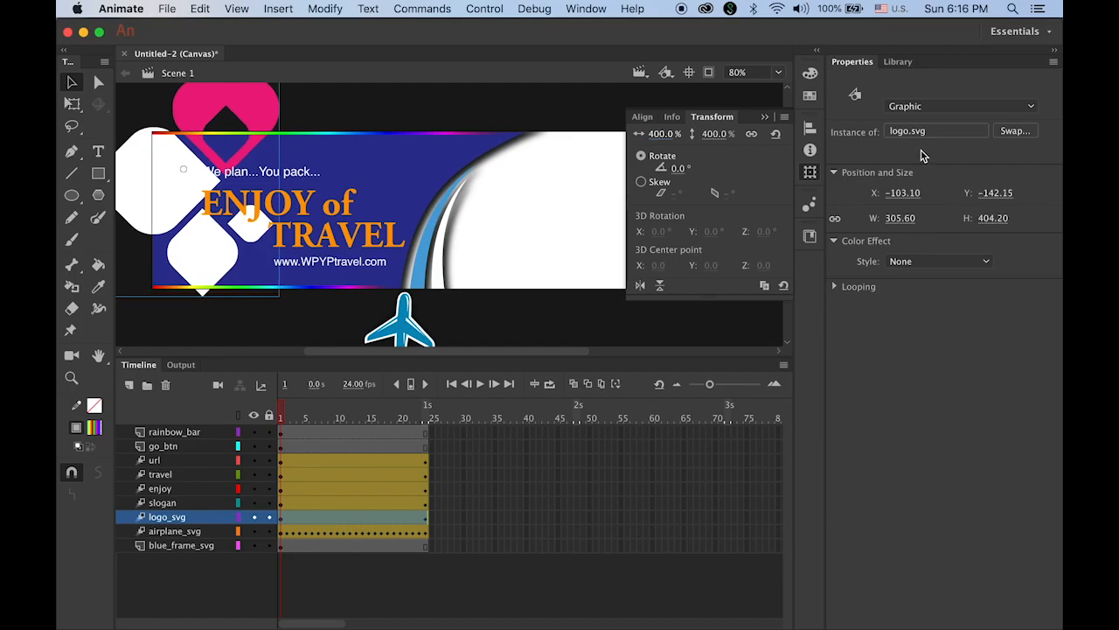
{"action": "left_click_drag", "start_coordinate": [284, 419], "coordinate": [56, 434]}
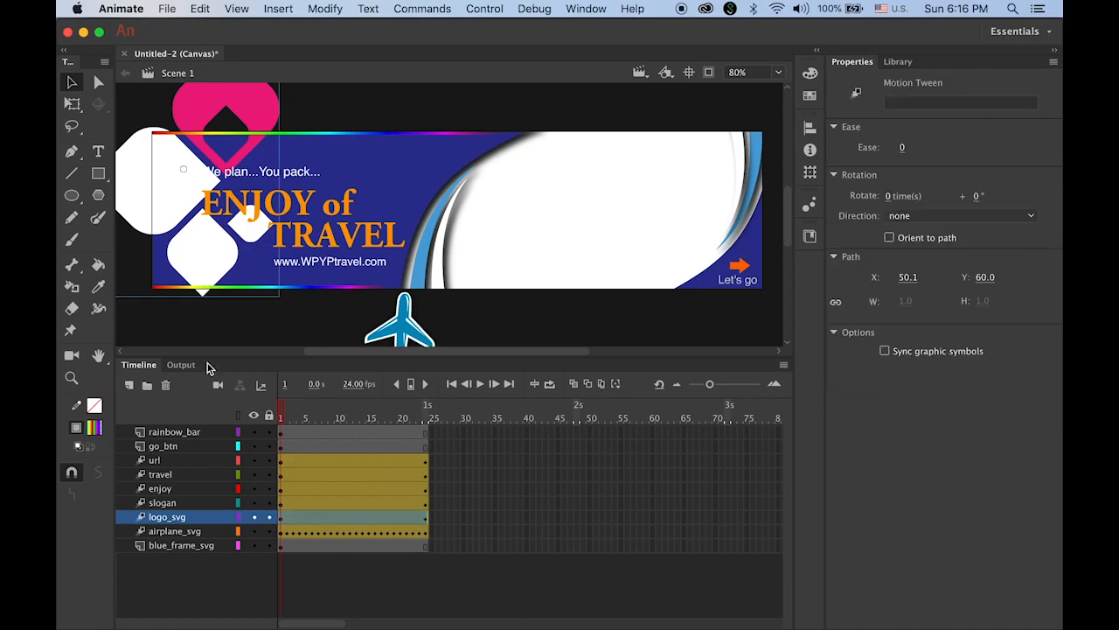
Apply an Alpha color effect of 0% to the enlarged logo at frame 1, and move the playhead to frame 24
{"action": "left_click", "coordinate": [206, 255]}
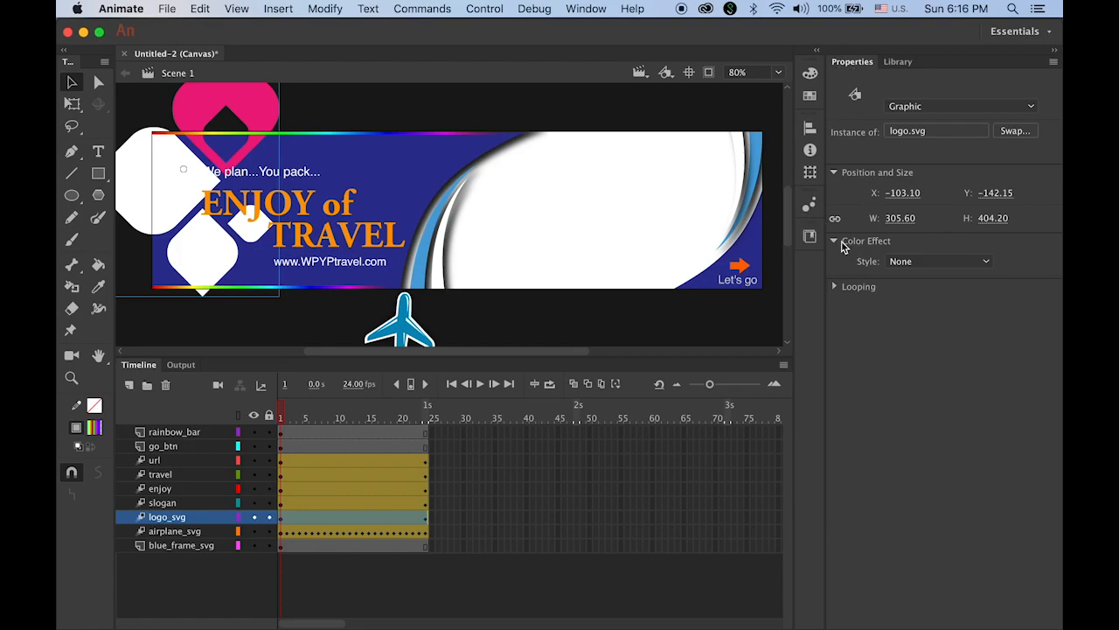
{"action": "left_click", "coordinate": [965, 267]}
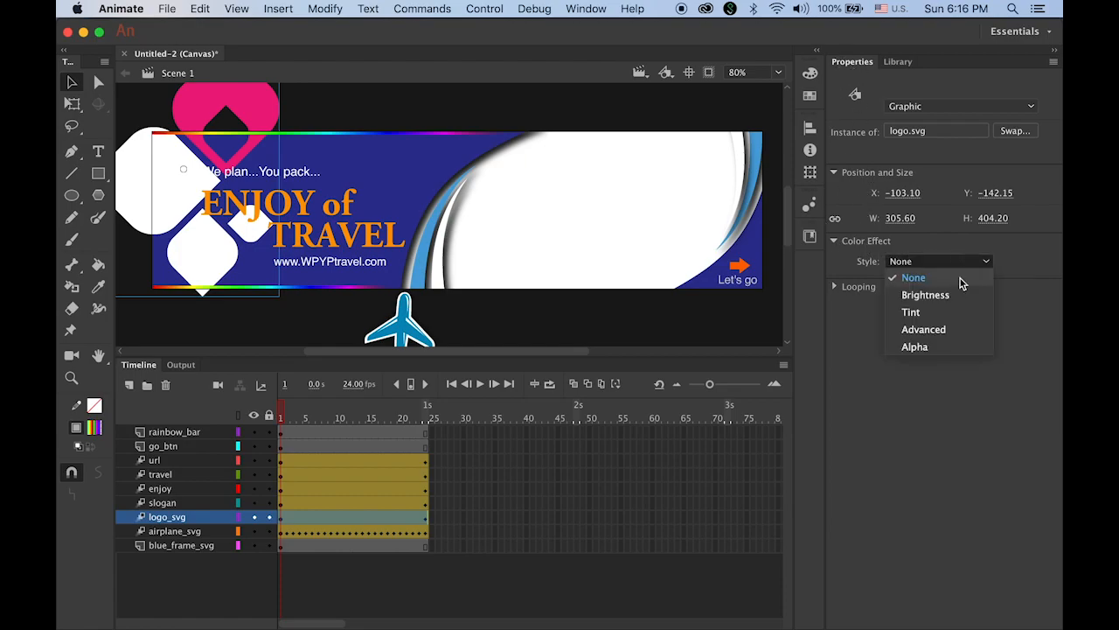
{"action": "left_click", "coordinate": [963, 348]}
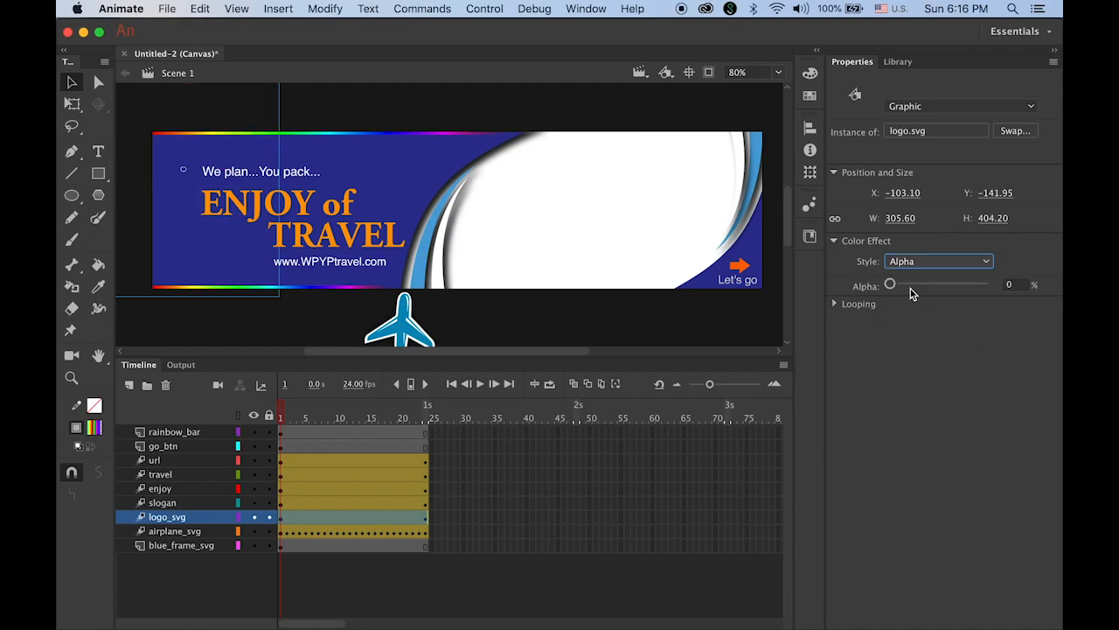
{"action": "left_click_drag", "start_coordinate": [890, 284], "coordinate": [835, 302]}
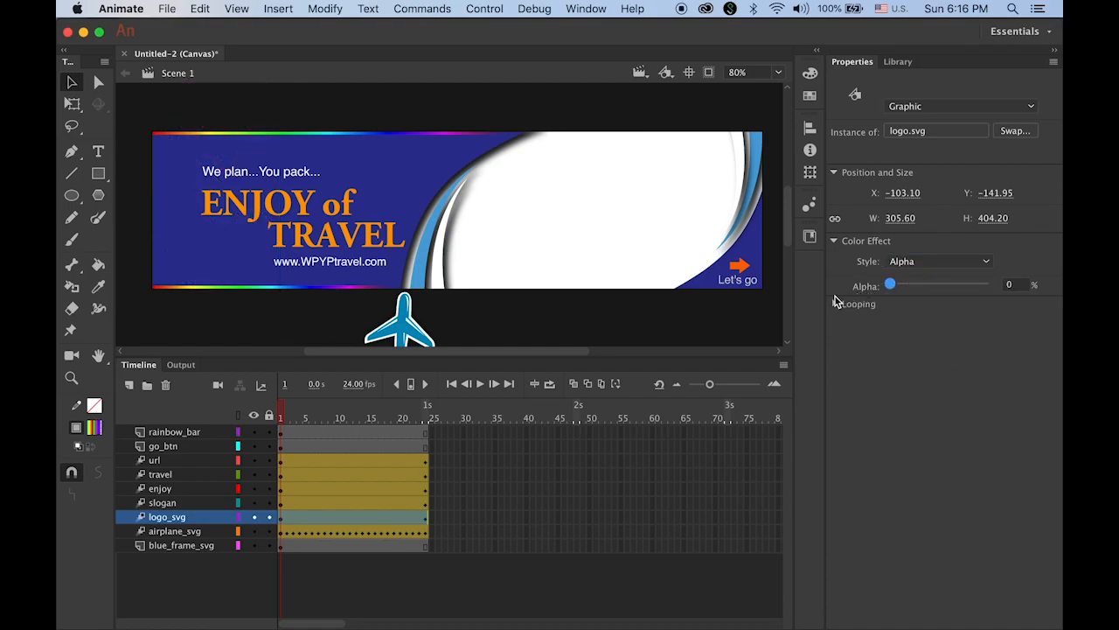
{"action": "left_click_drag", "start_coordinate": [282, 418], "coordinate": [432, 422]}
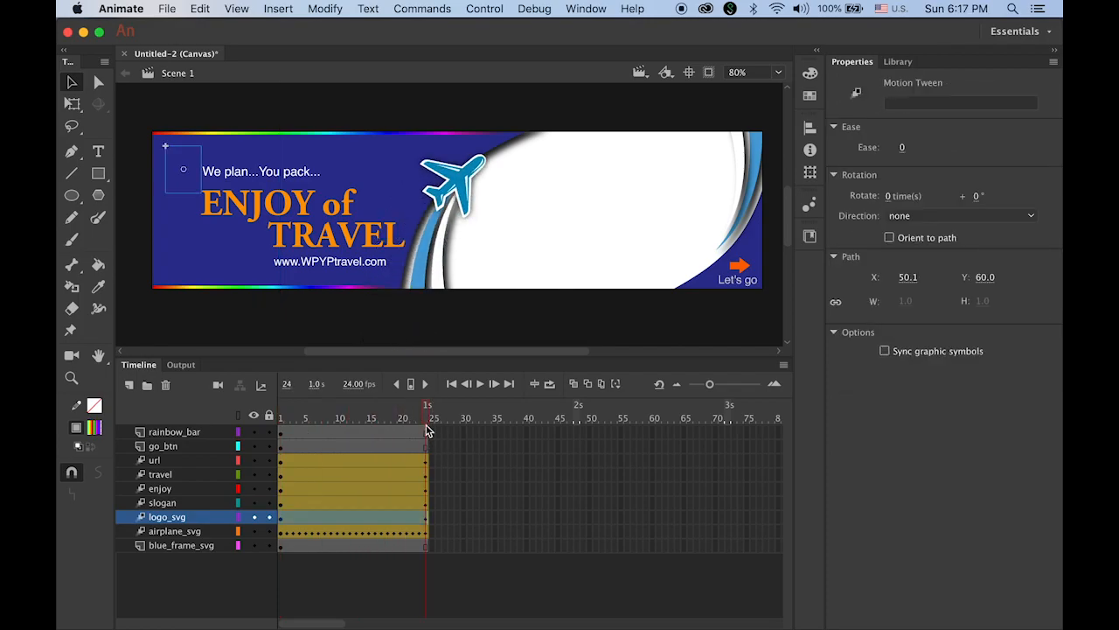
Set the logo's Alpha to 100% at frame 24 of the logo_svg tween and scrub the playhead to check it
{"action": "left_click", "coordinate": [187, 155]}
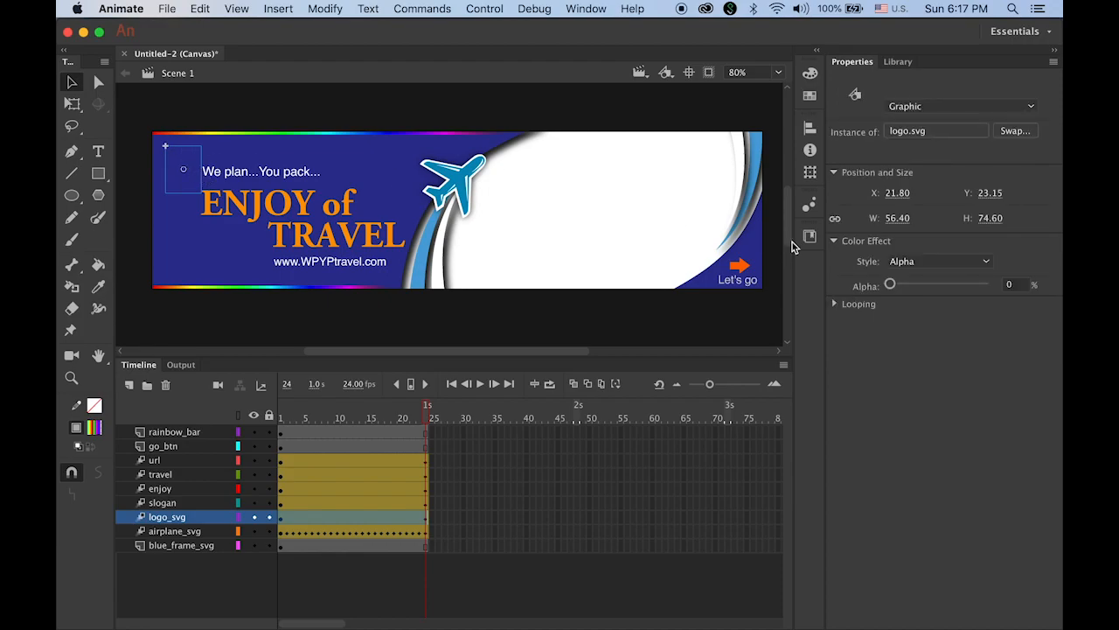
{"action": "left_click_drag", "start_coordinate": [889, 287], "coordinate": [1037, 289]}
{"action": "mouse_move", "coordinate": [428, 418]}
{"action": "left_mouse_down"}
{"action": "mouse_move", "coordinate": [262, 416]}
{"action": "mouse_move", "coordinate": [451, 418]}
{"action": "mouse_move", "coordinate": [297, 418]}
{"action": "mouse_move", "coordinate": [428, 417]}
{"action": "left_mouse_up"}
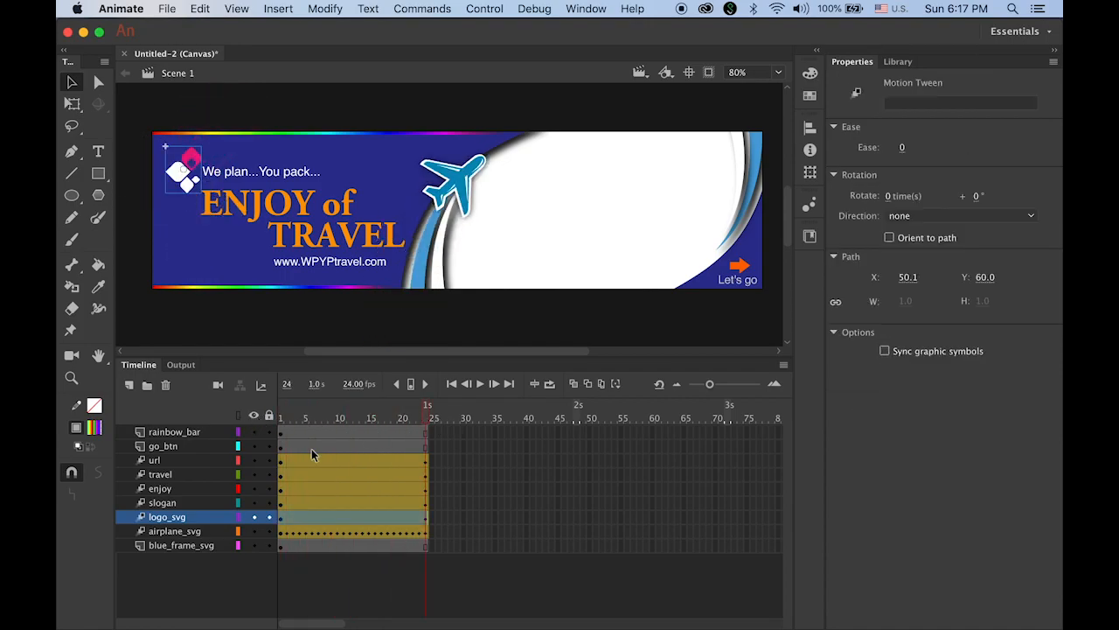
Move the slogan text horizontally to about X 158 at frame 1 of the slogan tween
{"action": "left_click", "coordinate": [177, 505]}
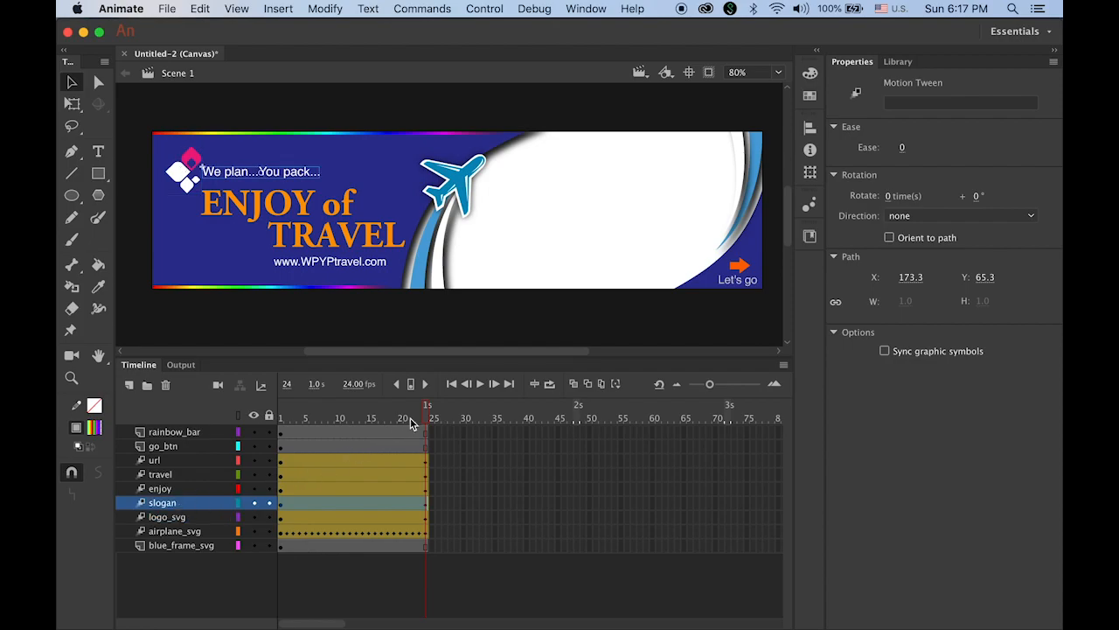
{"action": "left_click_drag", "start_coordinate": [429, 415], "coordinate": [242, 407]}
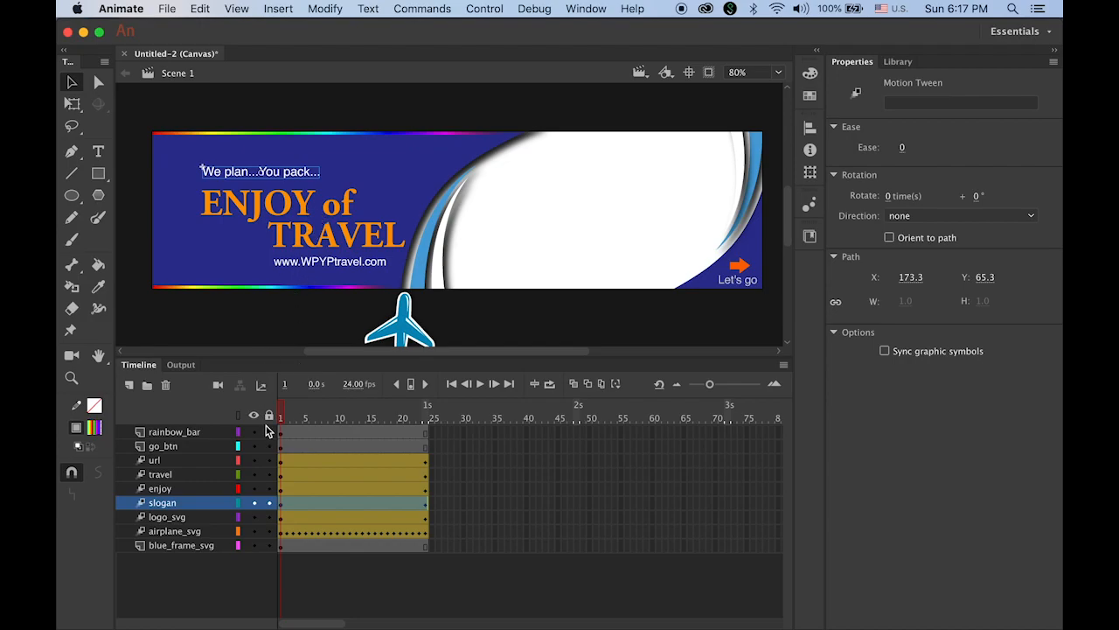
{"action": "left_click", "coordinate": [286, 173]}
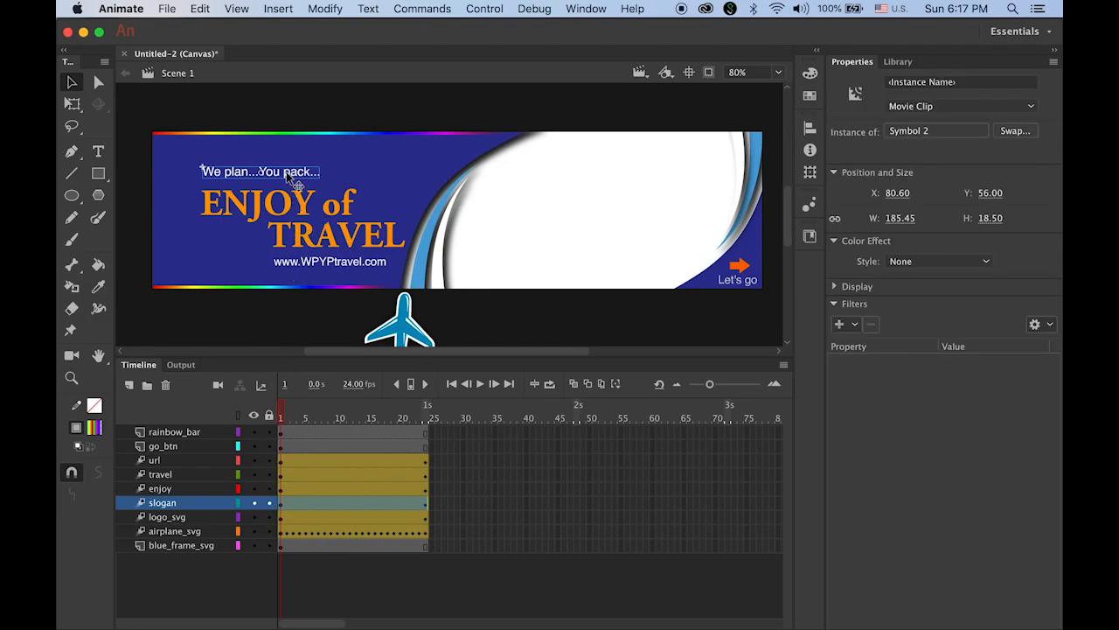
{"action": "left_click_drag", "start_coordinate": [287, 174], "coordinate": [335, 174]}
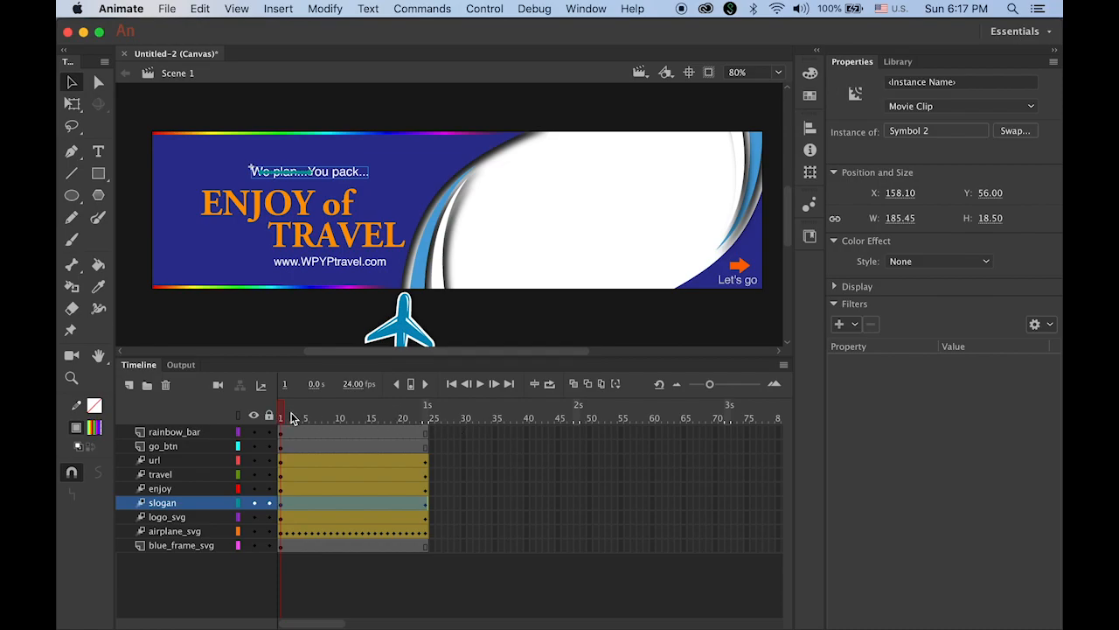
{"action": "left_click_drag", "start_coordinate": [282, 418], "coordinate": [260, 412]}
Apply an Alpha color effect of 0% to the slogan text at frame 1
{"action": "left_click", "coordinate": [292, 507]}
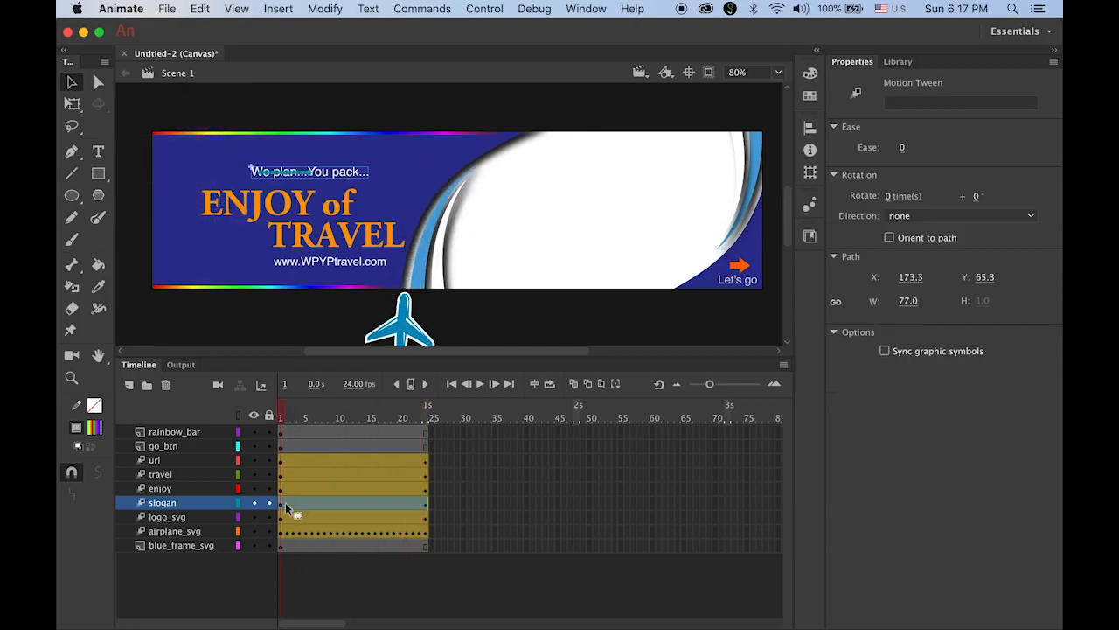
{"action": "left_click", "coordinate": [354, 174]}
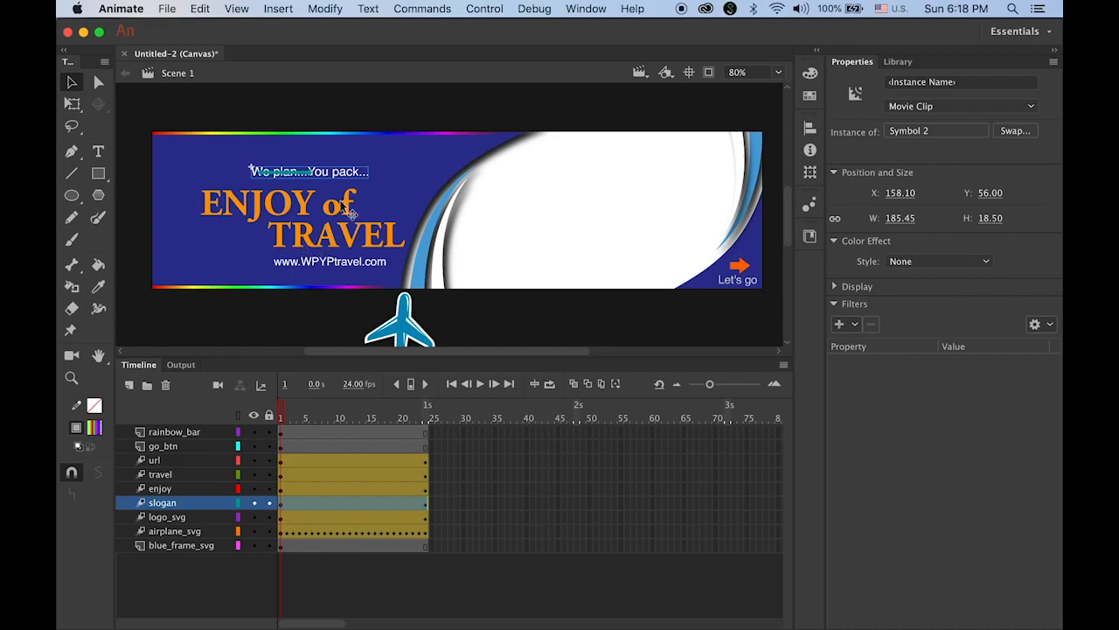
{"action": "left_click", "coordinate": [944, 263]}
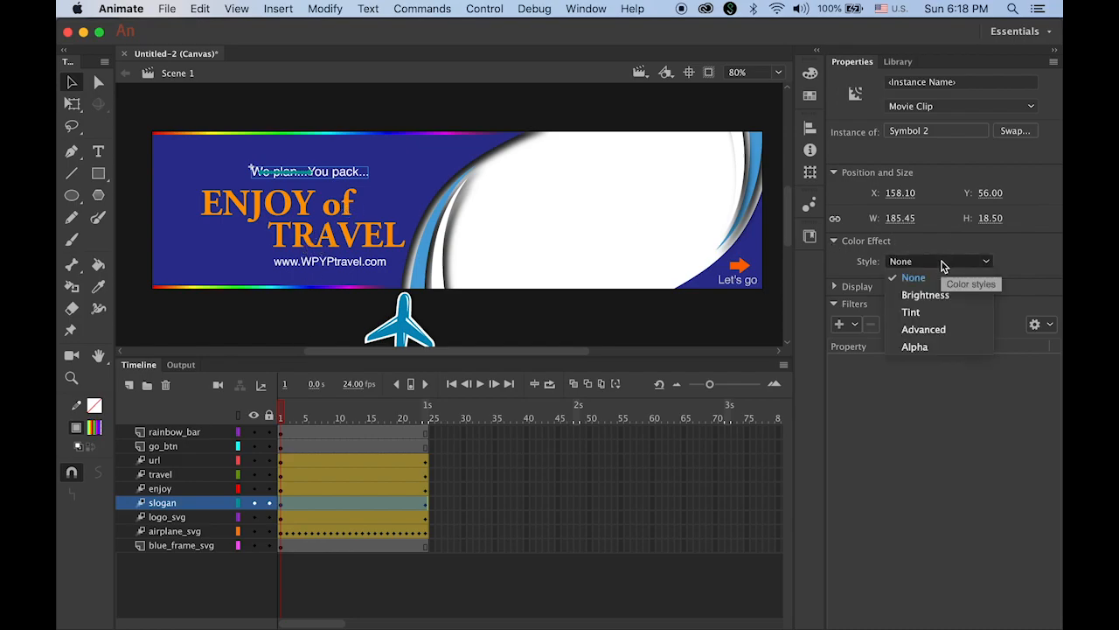
{"action": "left_click", "coordinate": [948, 346]}
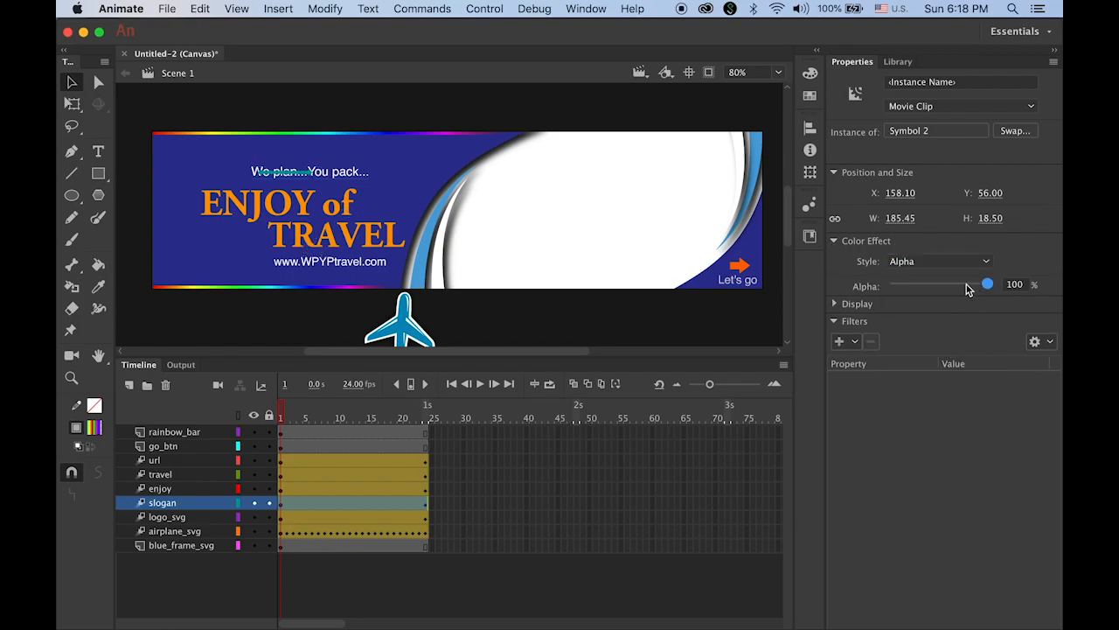
{"action": "left_click_drag", "start_coordinate": [983, 292], "coordinate": [891, 287]}
Set the slogan text's Alpha to 100% at frame 24 and preview the animation from frame 1
{"action": "left_click_drag", "start_coordinate": [280, 419], "coordinate": [426, 418]}
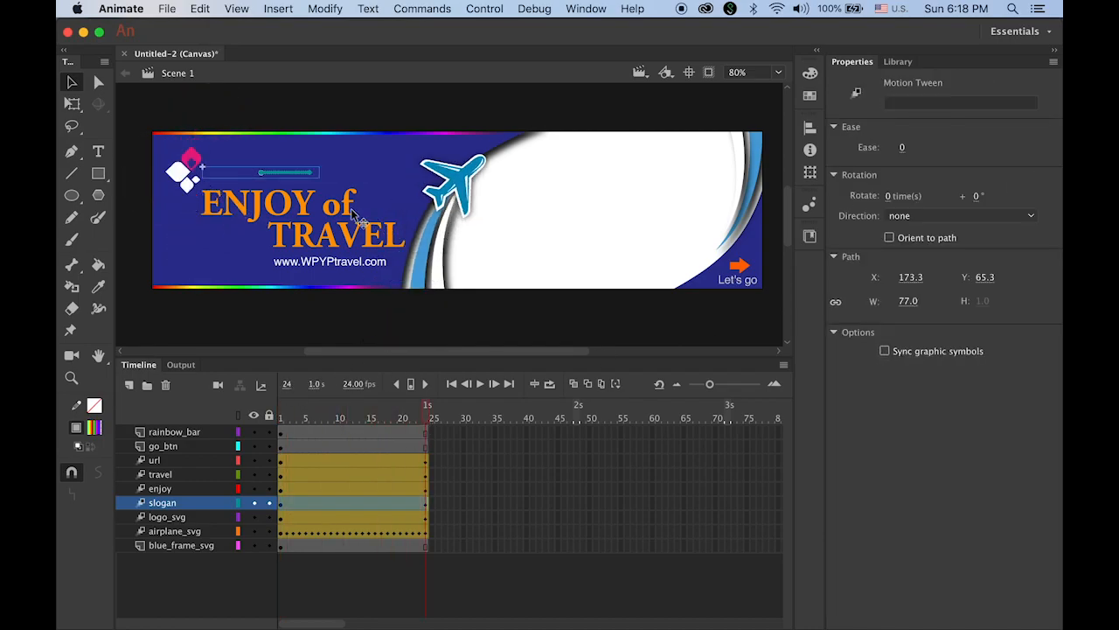
{"action": "left_click", "coordinate": [229, 177]}
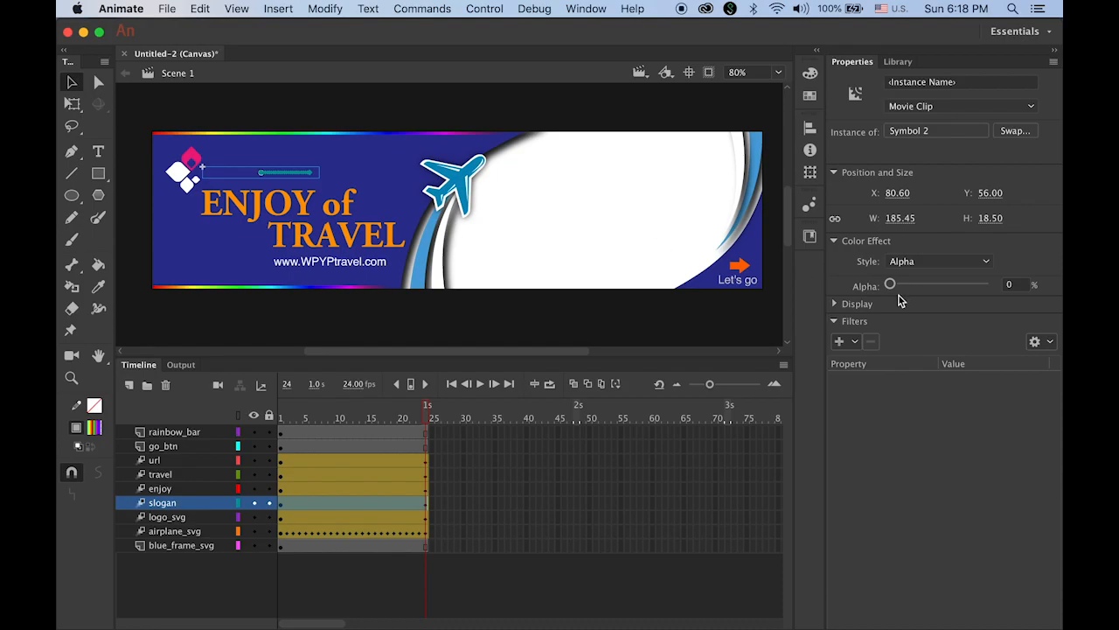
{"action": "left_click_drag", "start_coordinate": [891, 285], "coordinate": [1058, 293]}
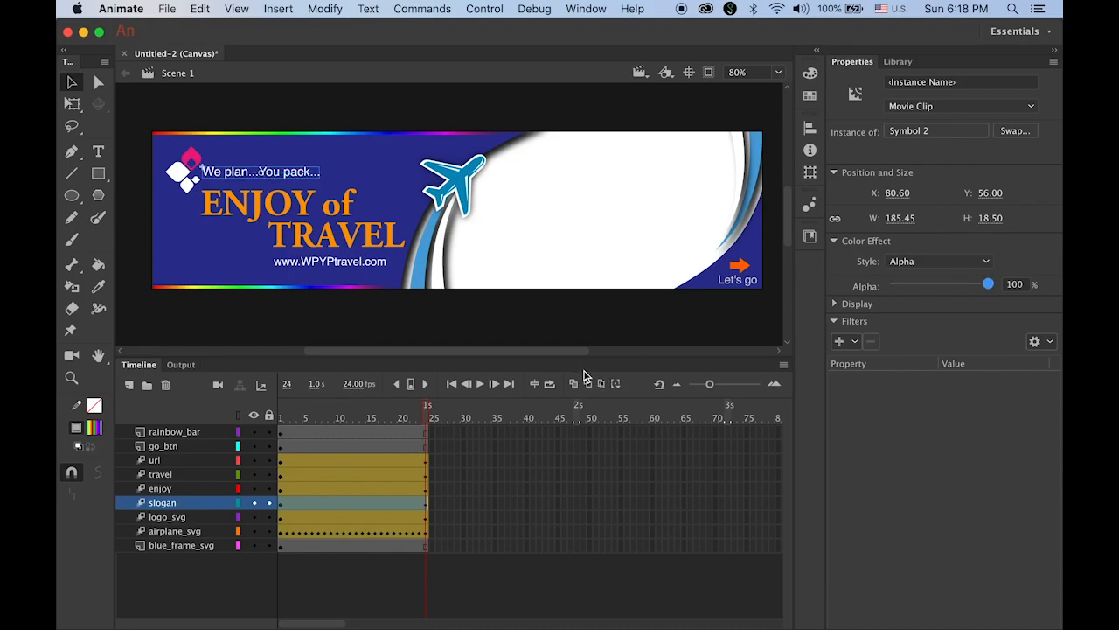
{"action": "left_click_drag", "start_coordinate": [429, 419], "coordinate": [195, 424]}
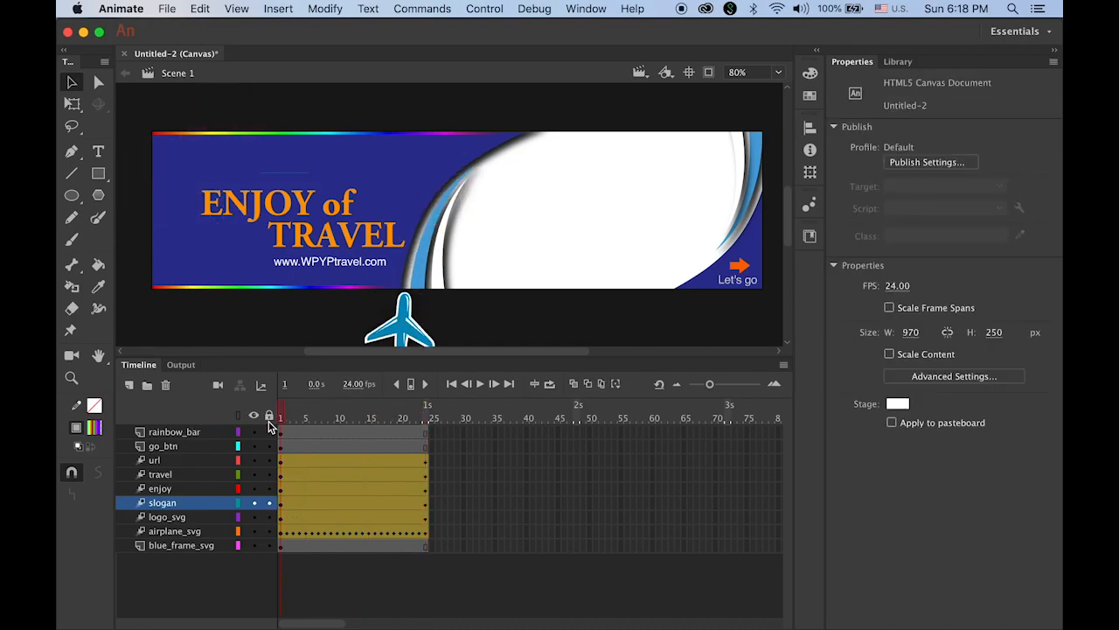
{"action": "key", "text": "Return"}
{"action": "left_click_drag", "start_coordinate": [425, 432], "coordinate": [494, 446]}
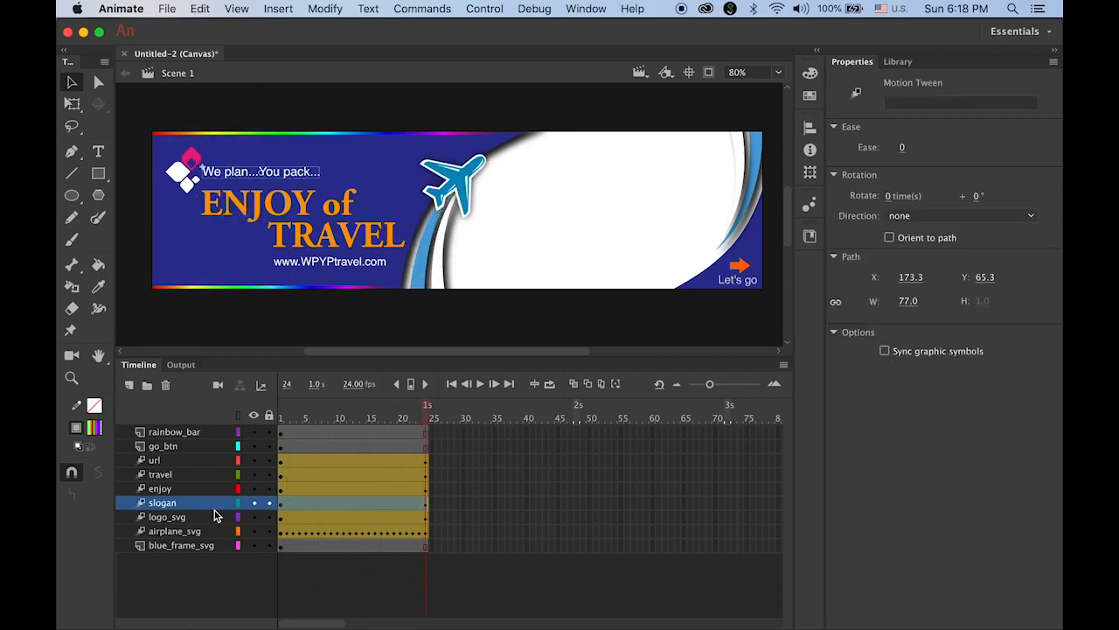
{"action": "left_click", "coordinate": [165, 490]}
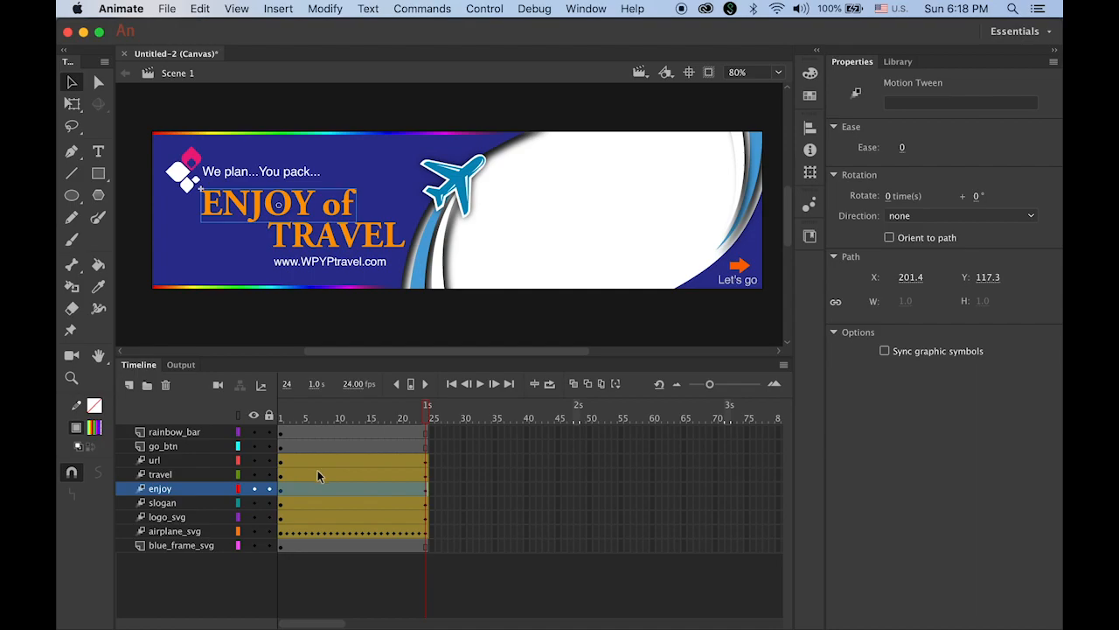
{"action": "left_click_drag", "start_coordinate": [418, 418], "coordinate": [247, 432]}
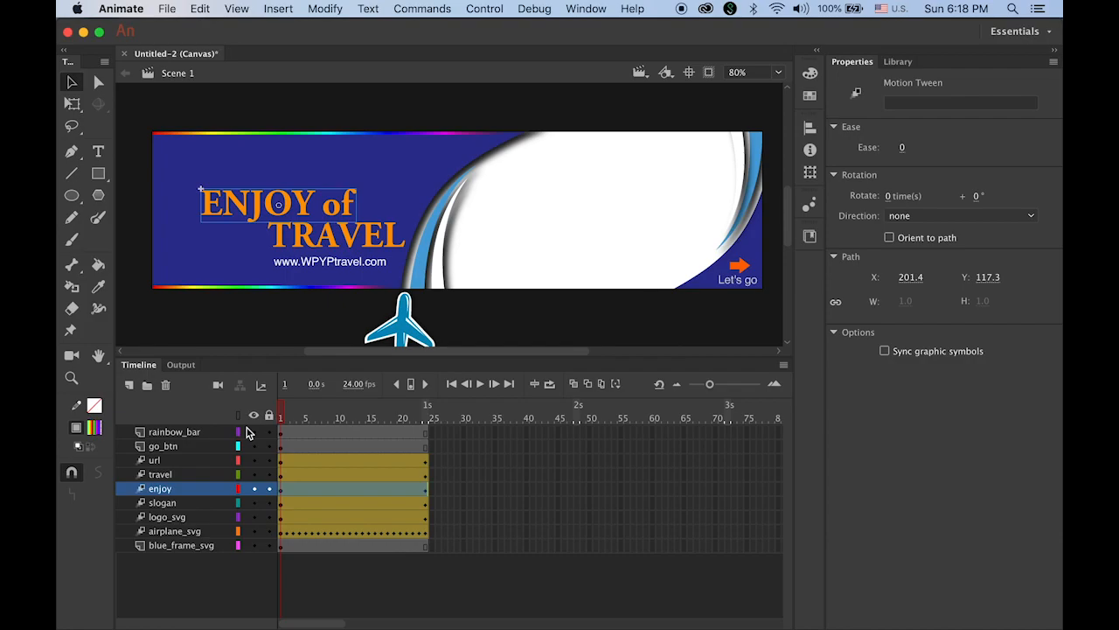
{"action": "left_click", "coordinate": [216, 215]}
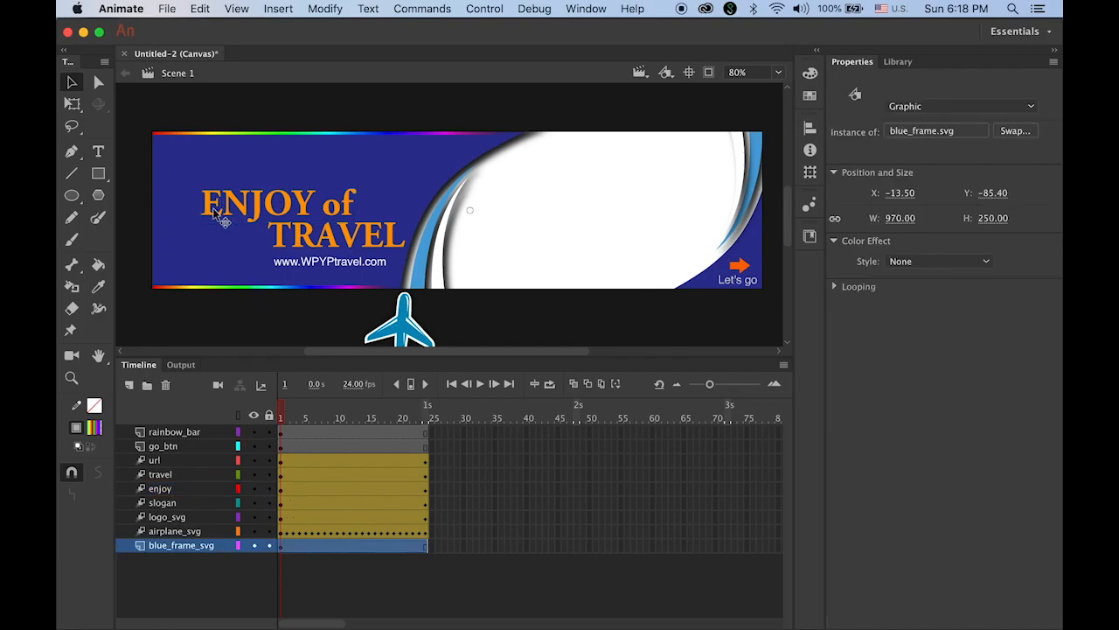
{"action": "left_click_drag", "start_coordinate": [227, 213], "coordinate": [299, 223]}
{"action": "key", "text": "super+z"}
At frame 1 of the enjoy tween, move the "ENJOY of" text horizontally to about X 306 and set its Alpha to 0%
{"action": "left_click", "coordinate": [282, 491]}
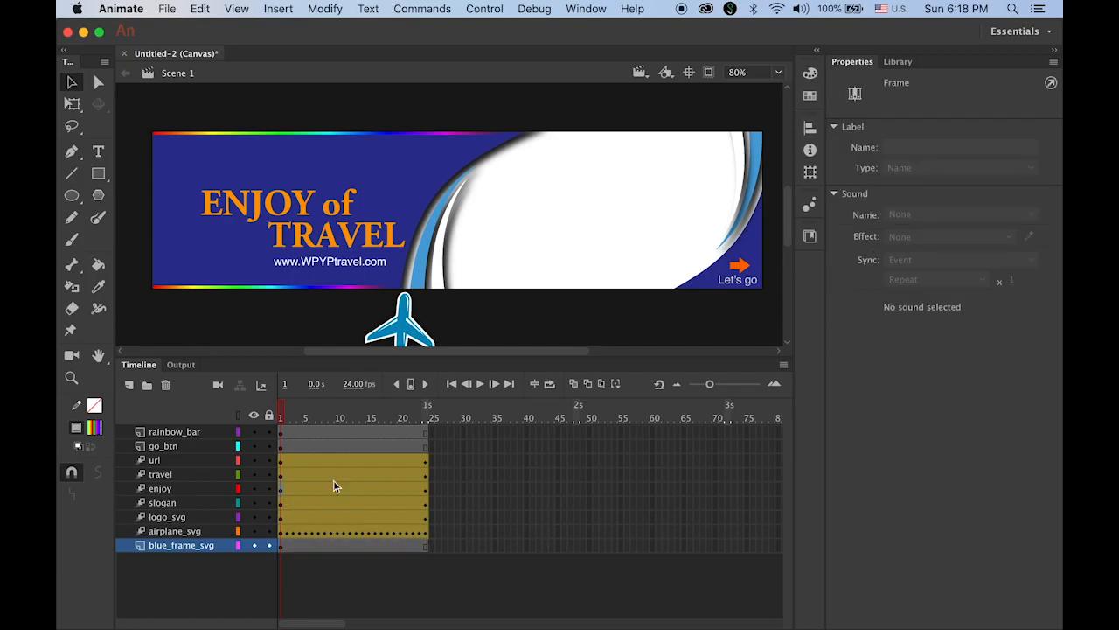
{"action": "left_click", "coordinate": [255, 217]}
{"action": "left_click_drag", "start_coordinate": [256, 207], "coordinate": [402, 216]}
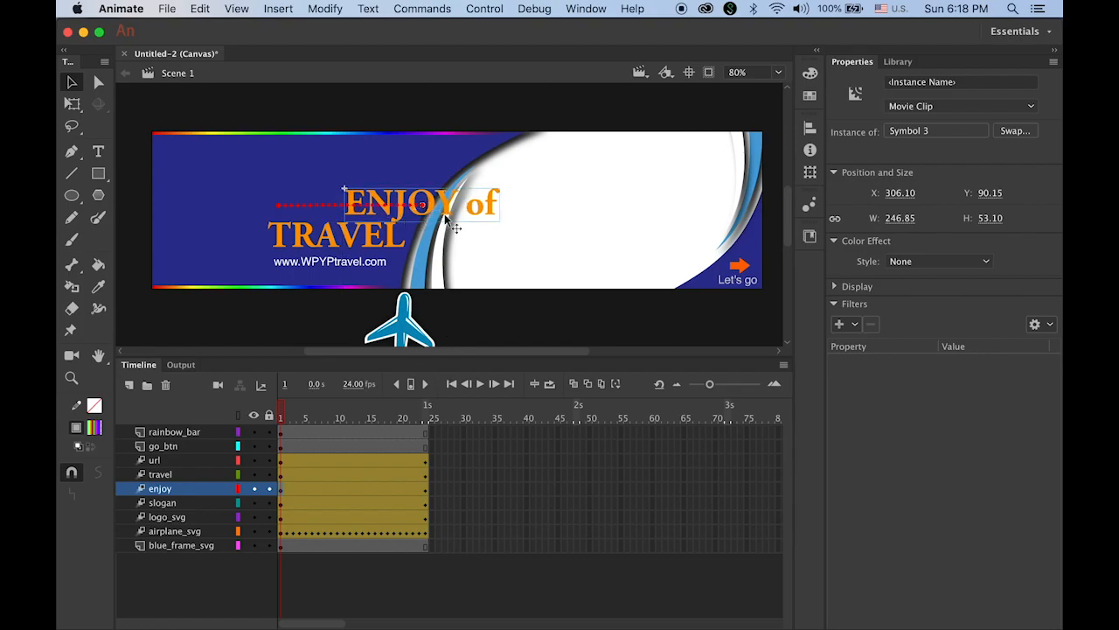
{"action": "left_click", "coordinate": [931, 264]}
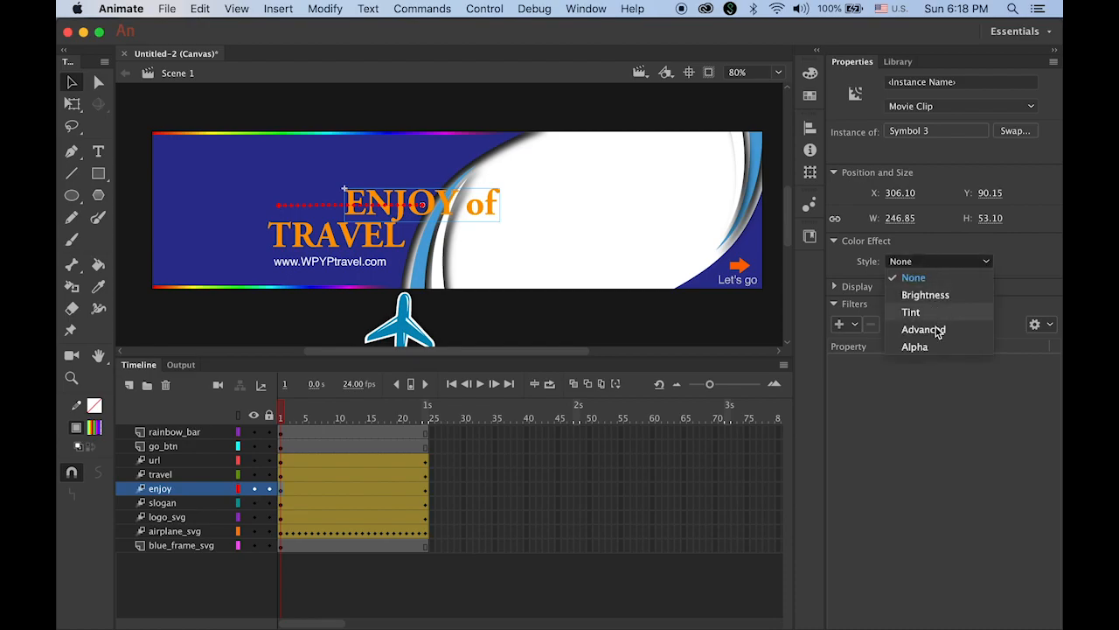
{"action": "left_click", "coordinate": [915, 346]}
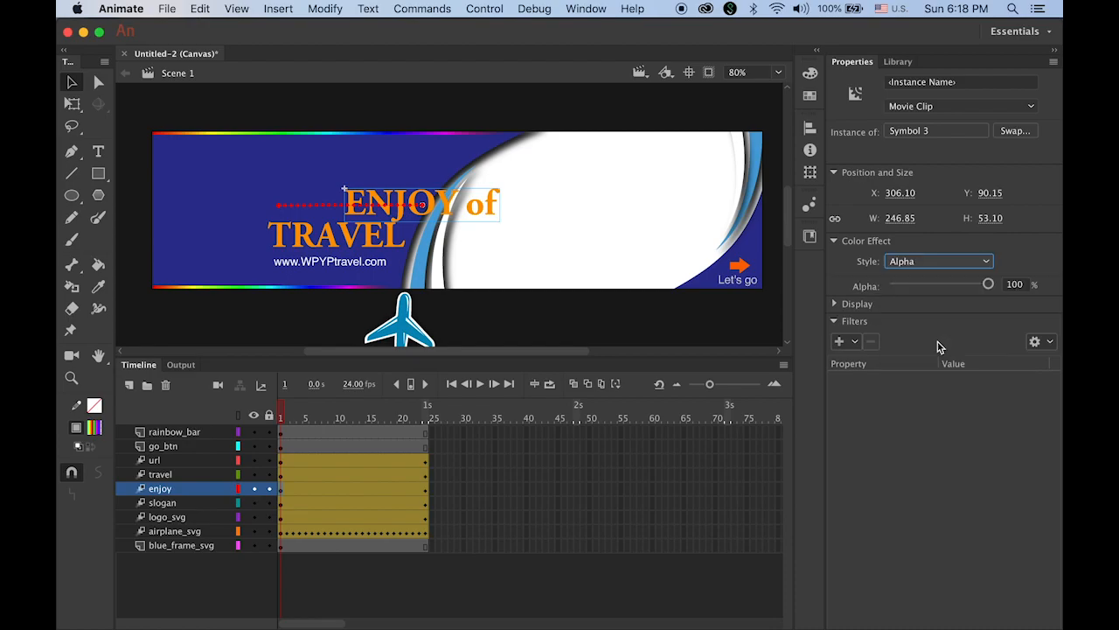
{"action": "left_click_drag", "start_coordinate": [988, 284], "coordinate": [890, 283]}
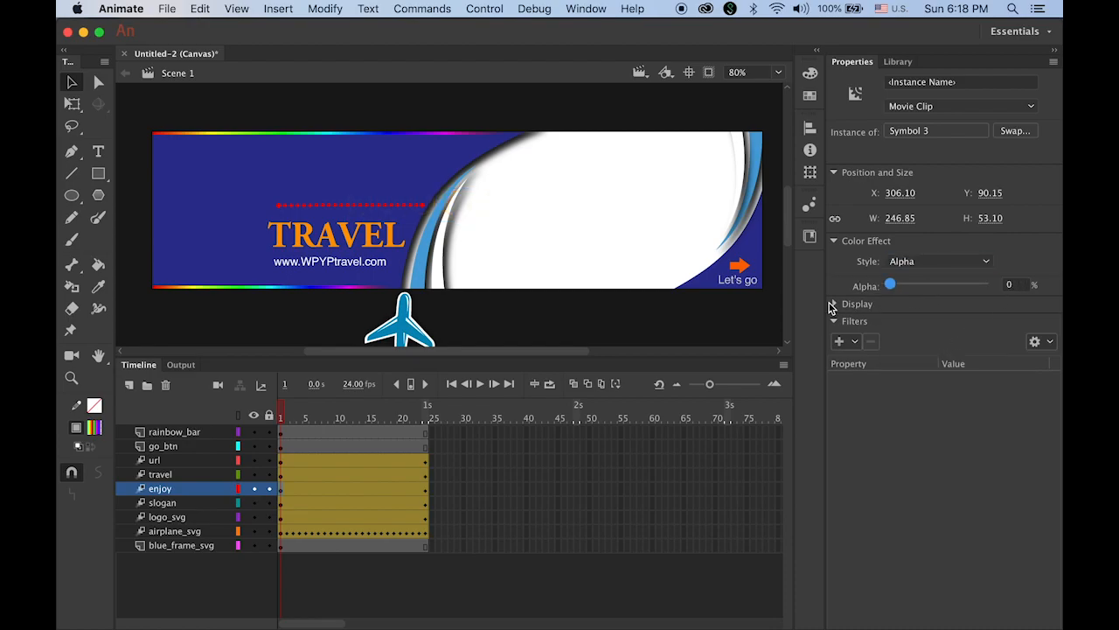
Preview the animation and set the "ENJOY of" text's Alpha to 100% at frame 24 of the enjoy tween
{"action": "key", "text": "Return"}
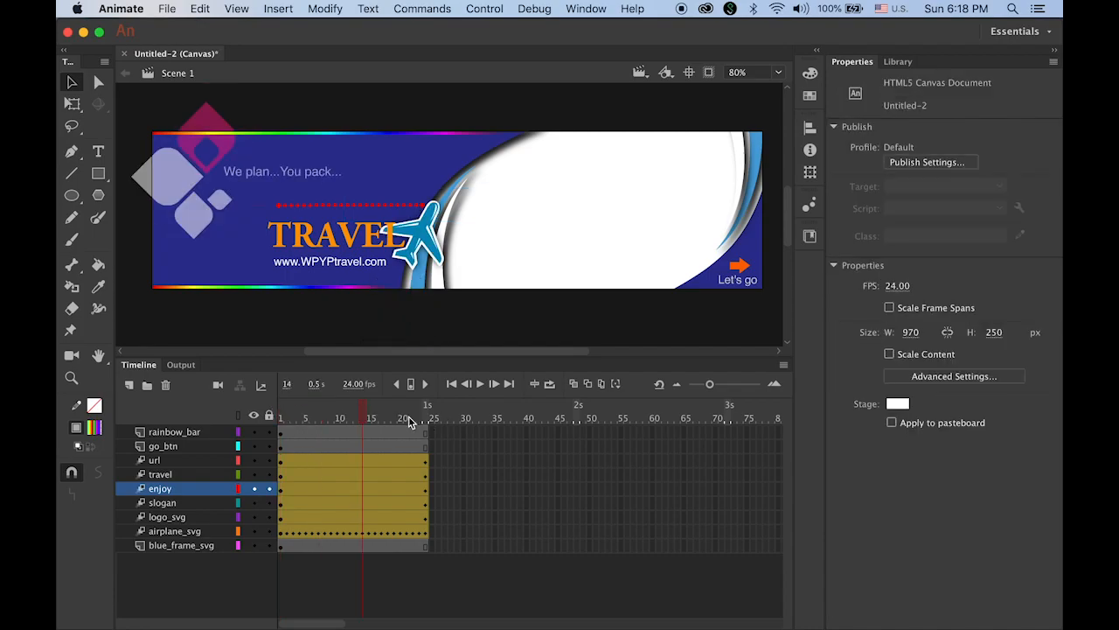
{"action": "left_click", "coordinate": [225, 213]}
{"action": "left_click", "coordinate": [612, 237]}
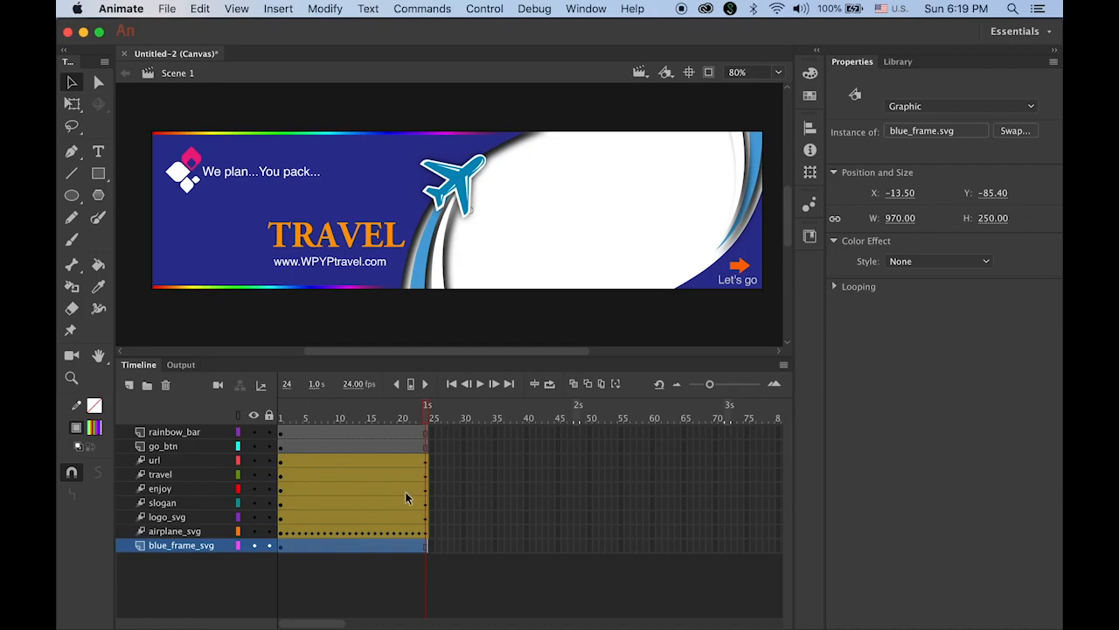
{"action": "left_click", "coordinate": [426, 493]}
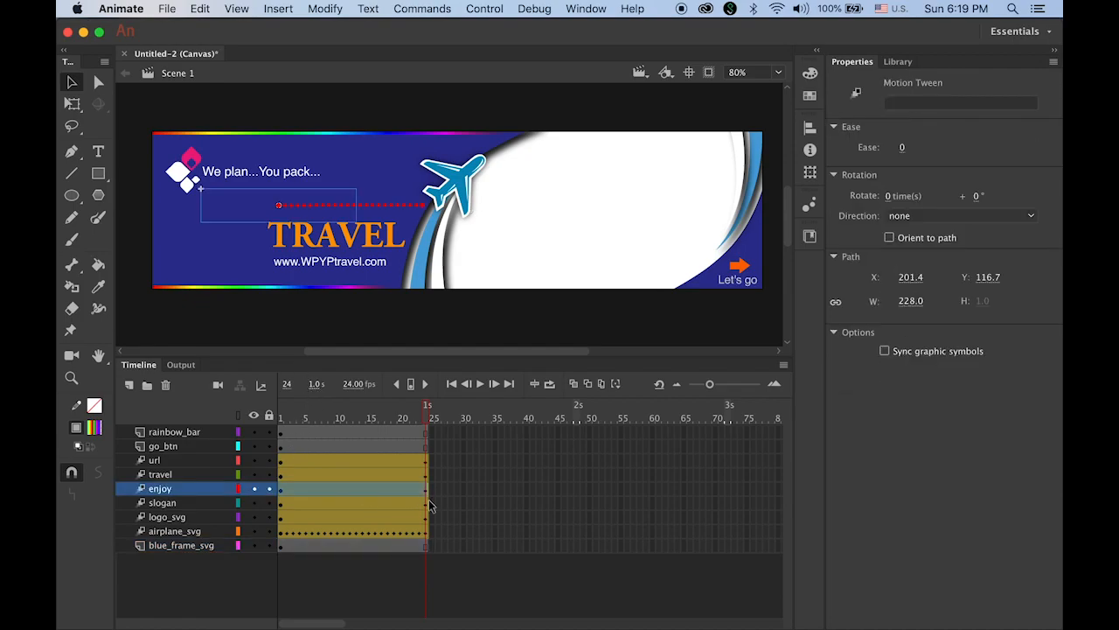
{"action": "left_click", "coordinate": [249, 222]}
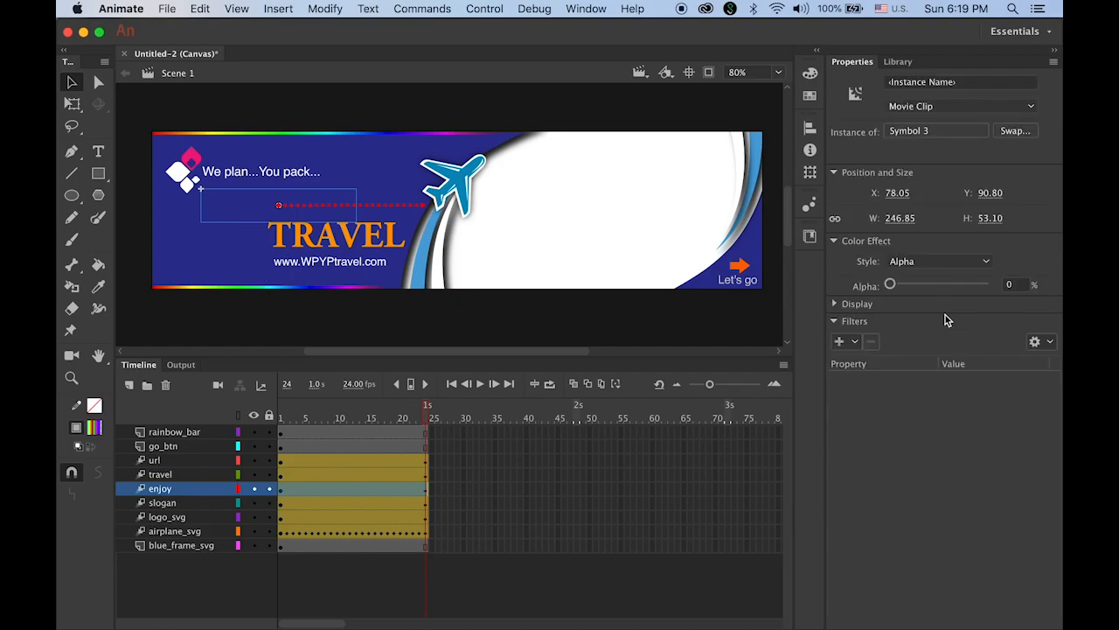
{"action": "left_click_drag", "start_coordinate": [932, 288], "coordinate": [1038, 293]}
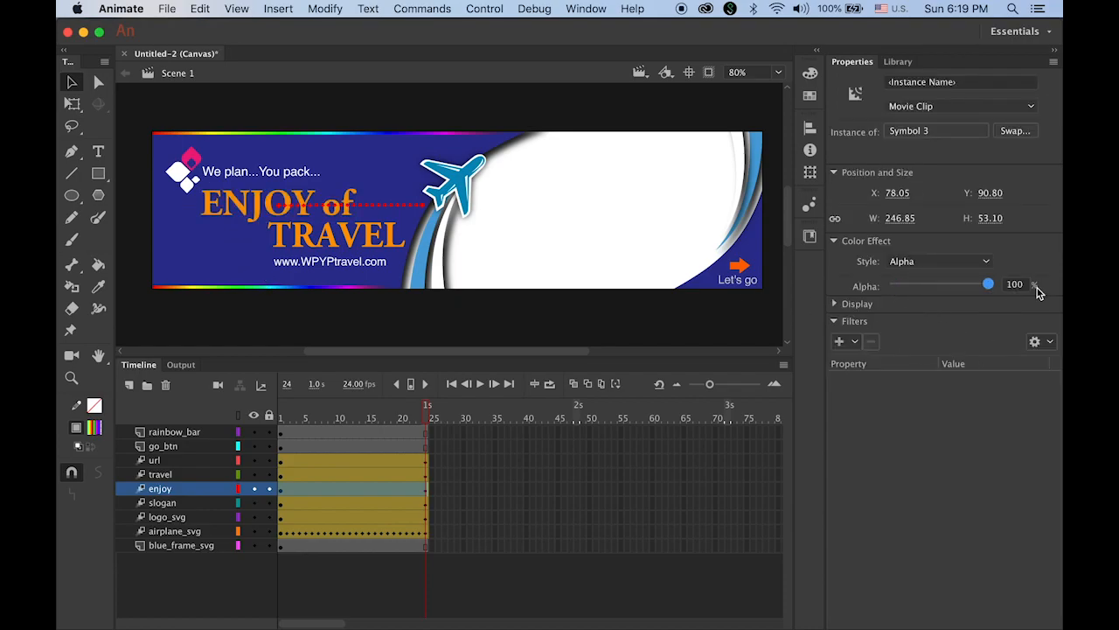
{"action": "left_click_drag", "start_coordinate": [428, 418], "coordinate": [449, 443]}
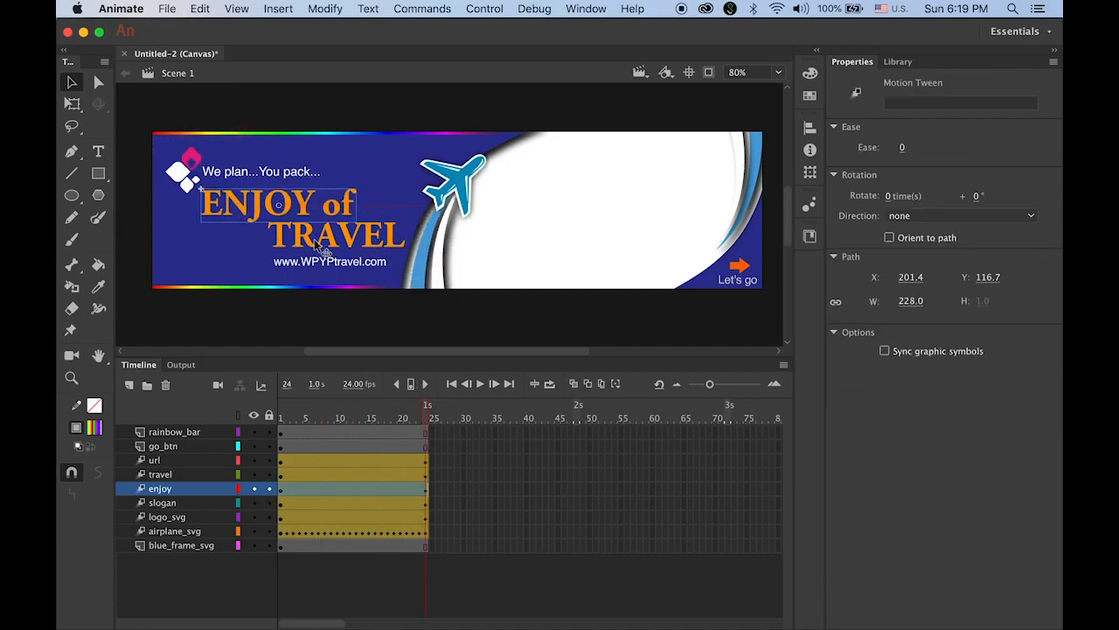
At frame 1 of the travel tween, move the TRAVEL text horizontally to X 0 and set its Alpha to 0%
{"action": "left_click", "coordinate": [282, 421]}
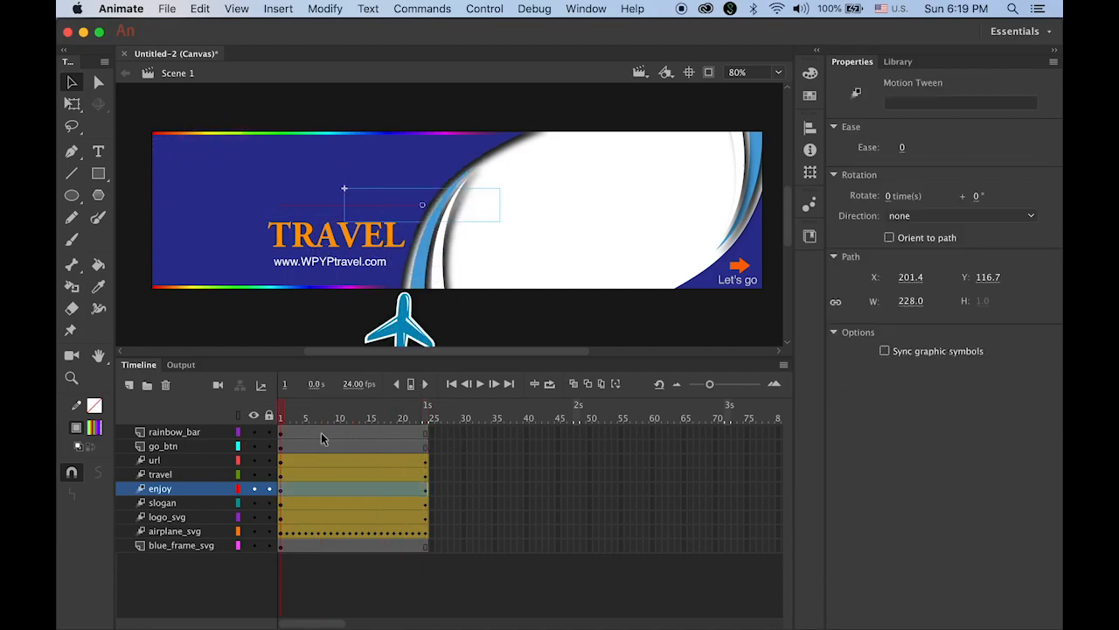
{"action": "left_click", "coordinate": [316, 241]}
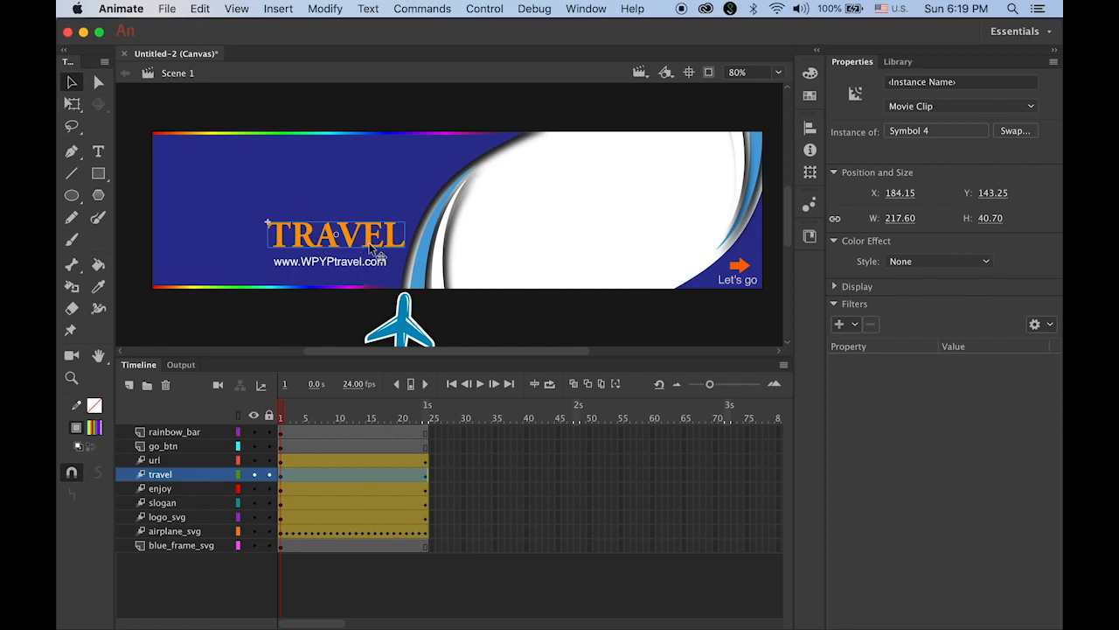
{"action": "left_click_drag", "start_coordinate": [370, 248], "coordinate": [251, 244]}
{"action": "left_click", "coordinate": [953, 263]}
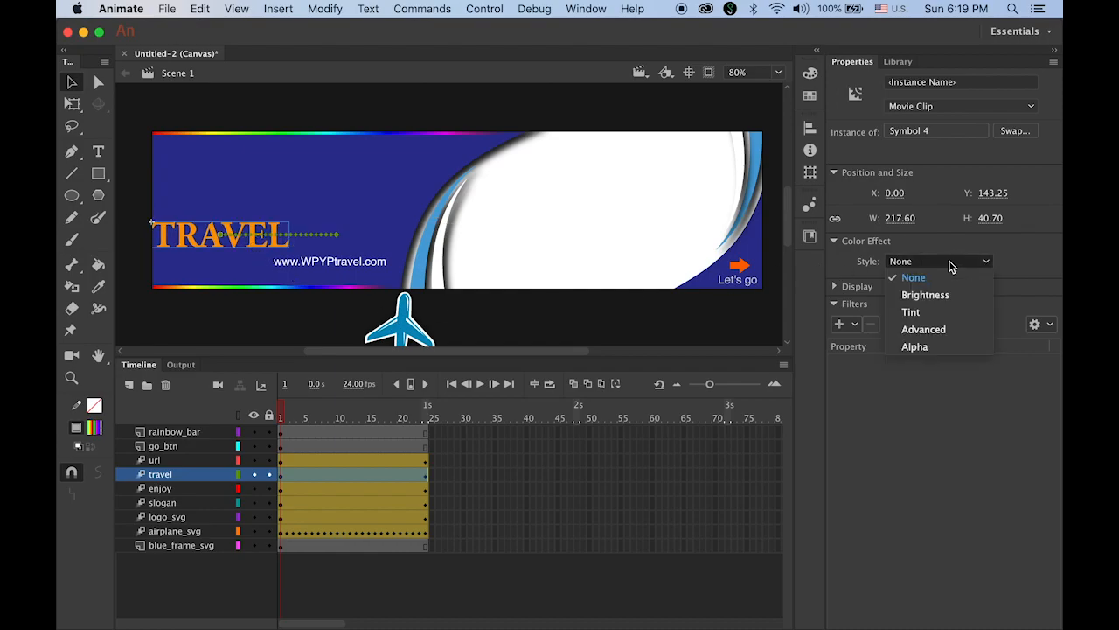
{"action": "left_click", "coordinate": [950, 345]}
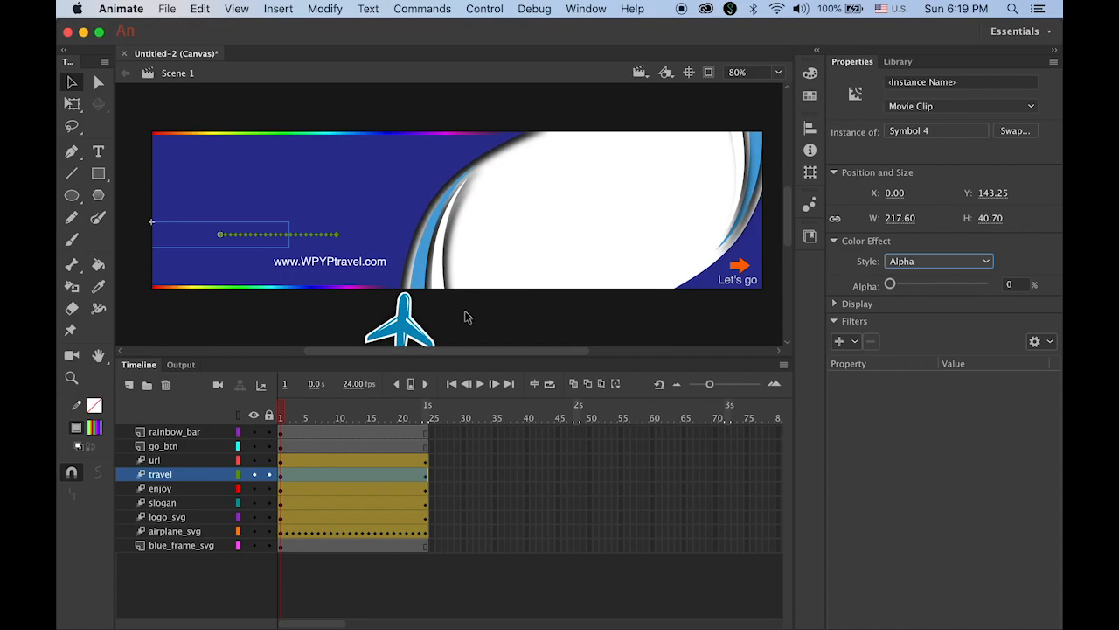
Set the TRAVEL text's Alpha to 100% at frame 24 of the travel tween
{"action": "left_click", "coordinate": [340, 418]}
{"action": "left_click_drag", "start_coordinate": [369, 421], "coordinate": [427, 418]}
{"action": "left_click", "coordinate": [368, 241]}
{"action": "left_click", "coordinate": [369, 240]}
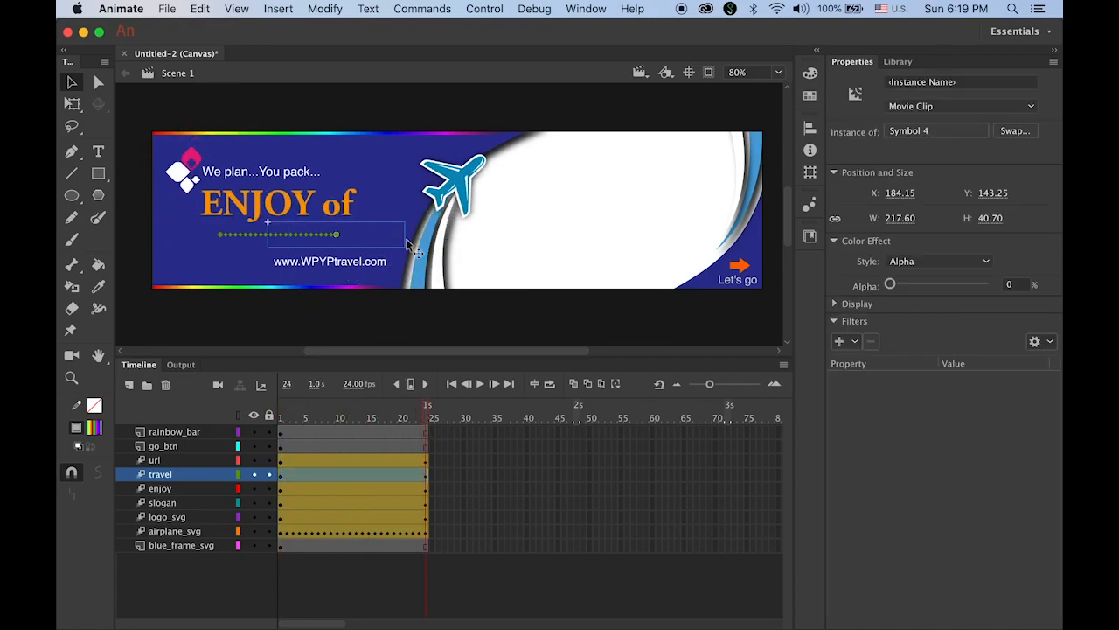
{"action": "left_click_drag", "start_coordinate": [890, 285], "coordinate": [1049, 292]}
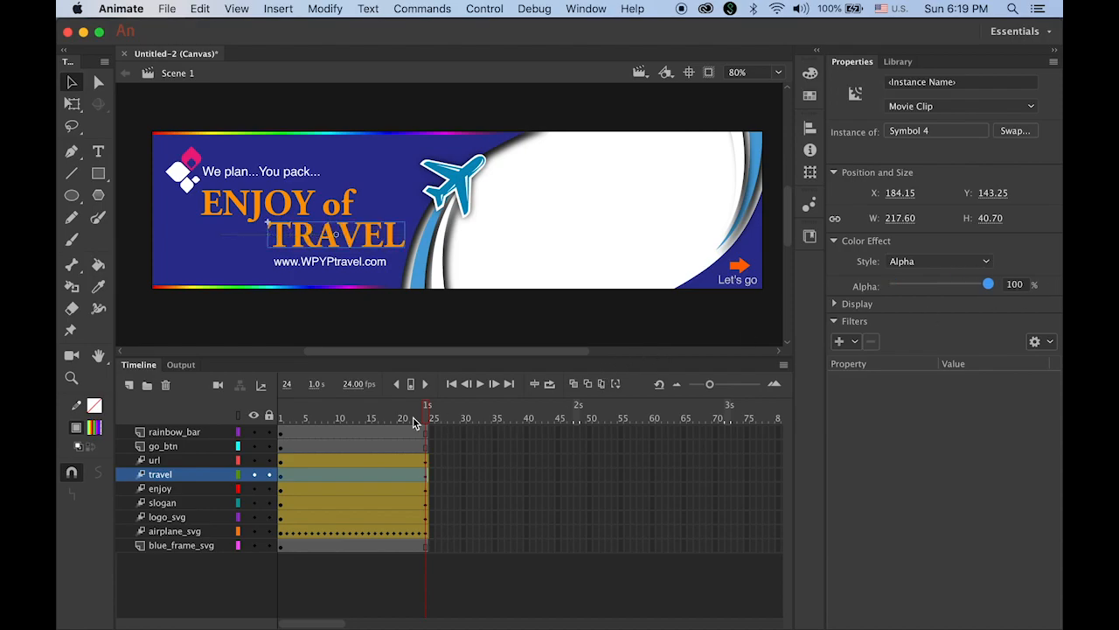
{"action": "mouse_move", "coordinate": [429, 418]}
{"action": "left_mouse_down"}
{"action": "mouse_move", "coordinate": [281, 418]}
{"action": "mouse_move", "coordinate": [437, 430]}
{"action": "left_mouse_up"}
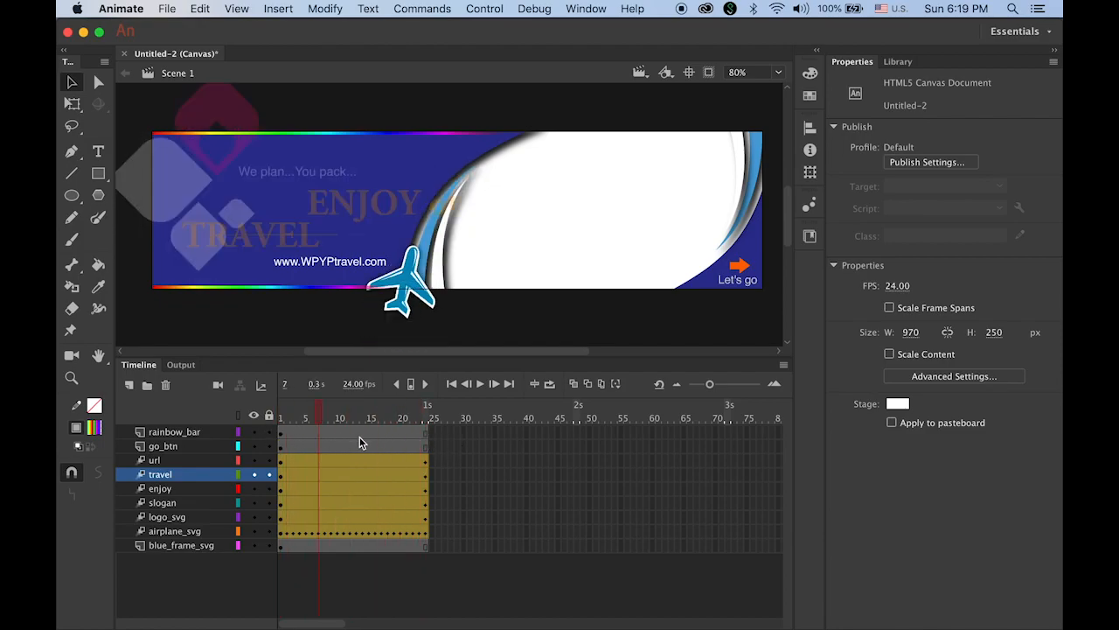
{"action": "left_click", "coordinate": [210, 472]}
{"action": "left_click", "coordinate": [188, 461]}
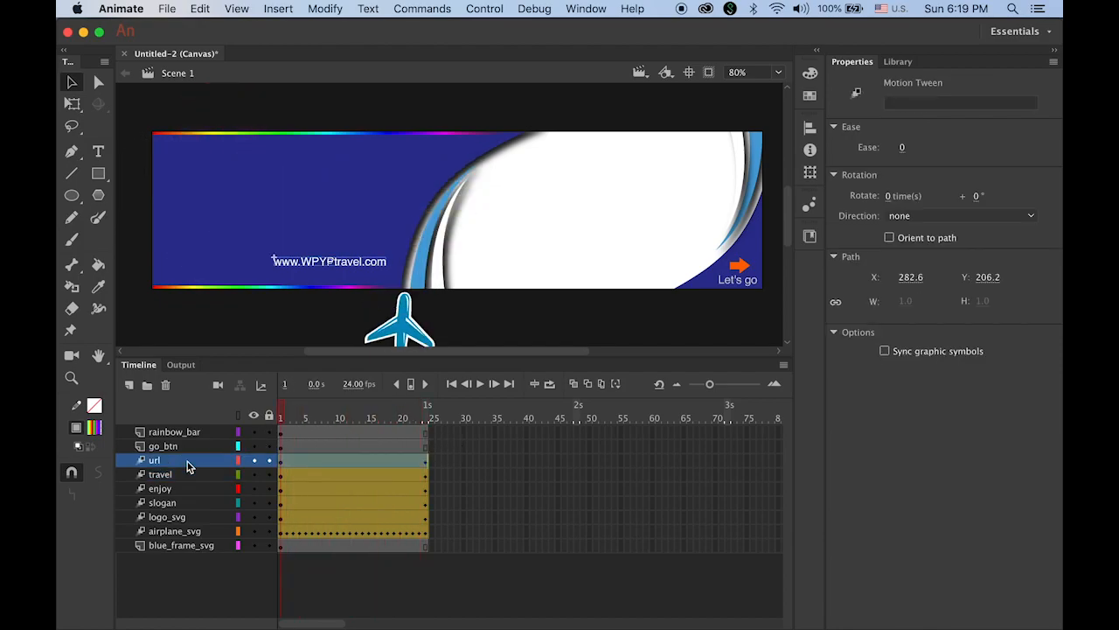
{"action": "left_click", "coordinate": [341, 267]}
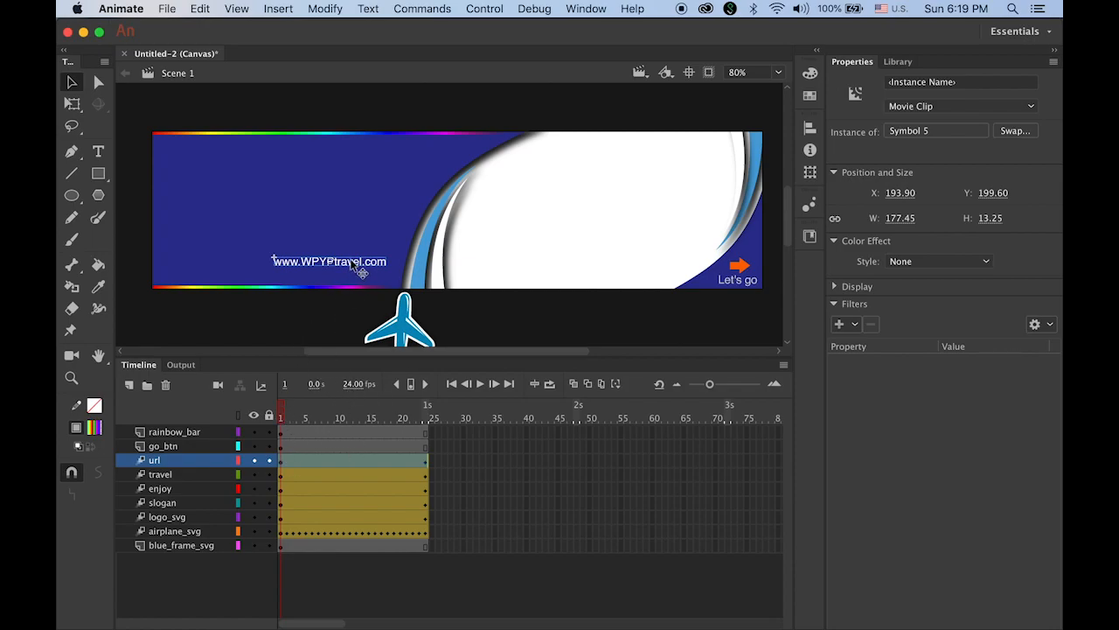
{"action": "left_click_drag", "start_coordinate": [356, 268], "coordinate": [371, 270]}
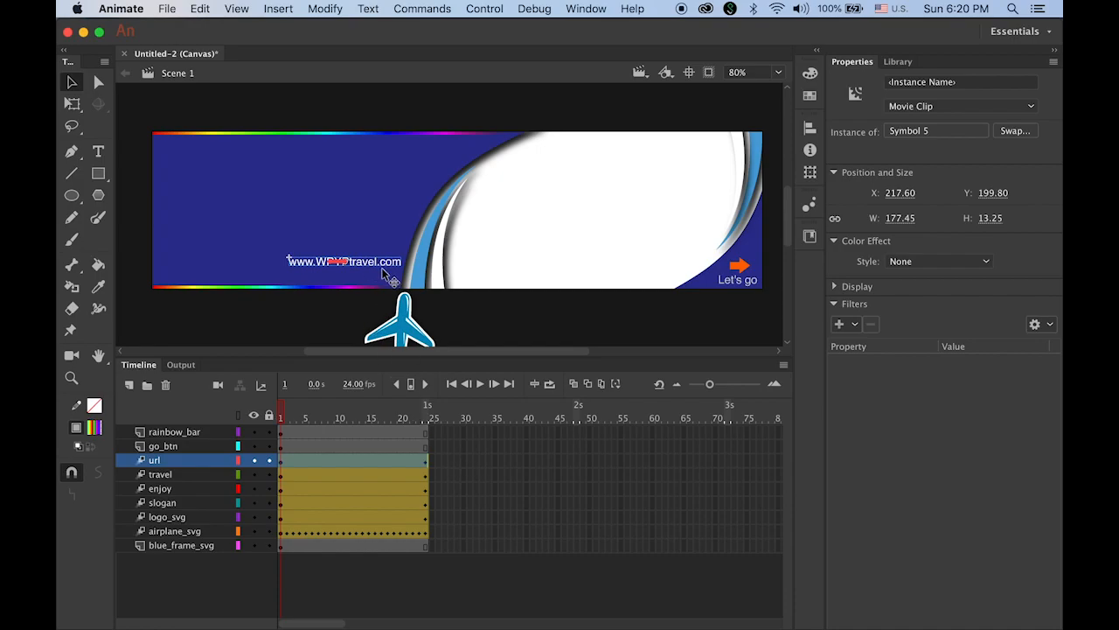
{"action": "left_click", "coordinate": [938, 261]}
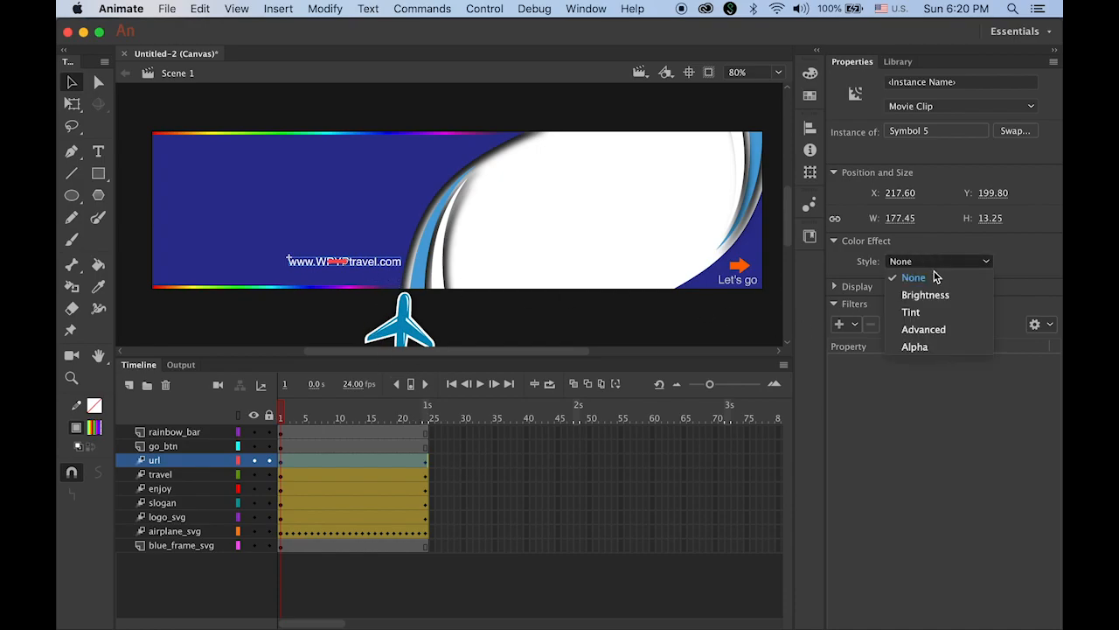
{"action": "left_click", "coordinate": [934, 348]}
{"action": "left_click_drag", "start_coordinate": [988, 287], "coordinate": [890, 286]}
{"action": "left_click_drag", "start_coordinate": [281, 413], "coordinate": [426, 413]}
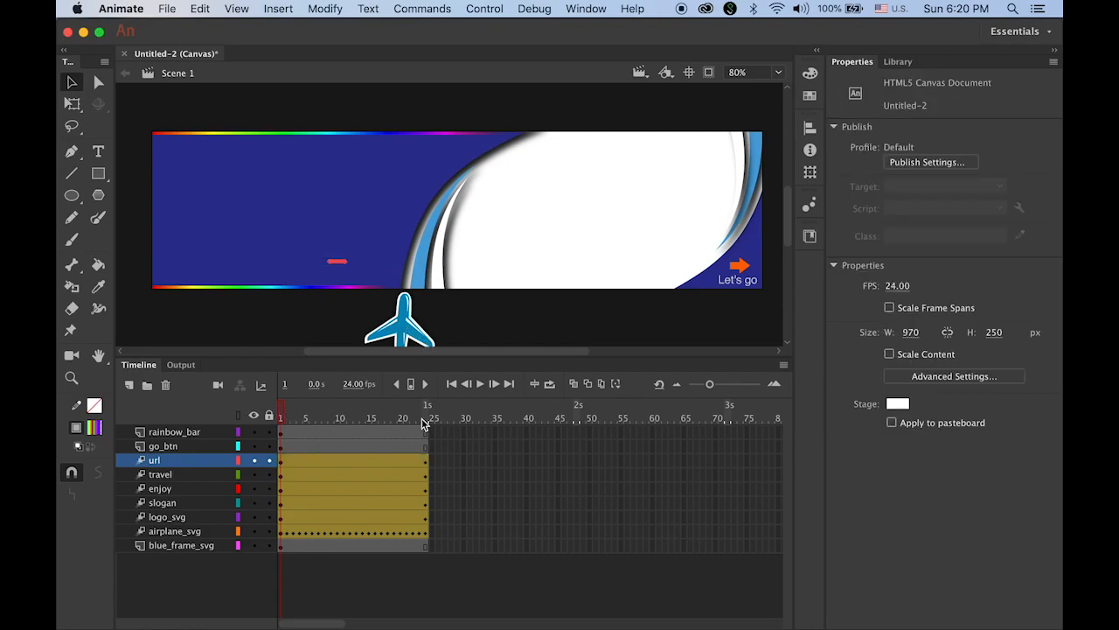
{"action": "left_click", "coordinate": [320, 262]}
{"action": "left_click", "coordinate": [300, 261]}
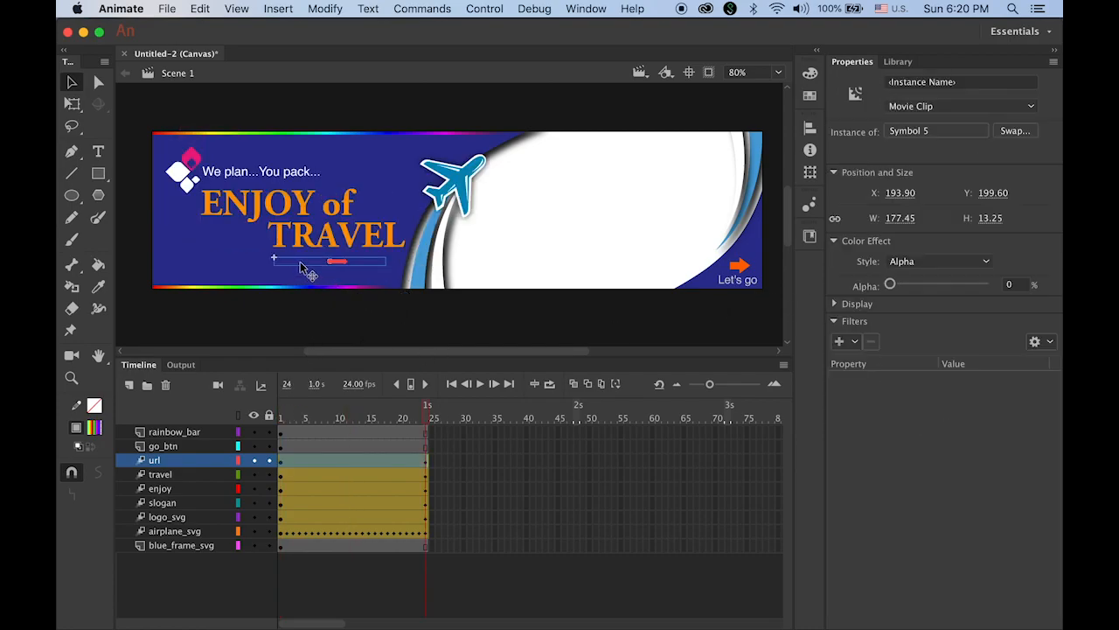
{"action": "left_click_drag", "start_coordinate": [890, 286], "coordinate": [1049, 289]}
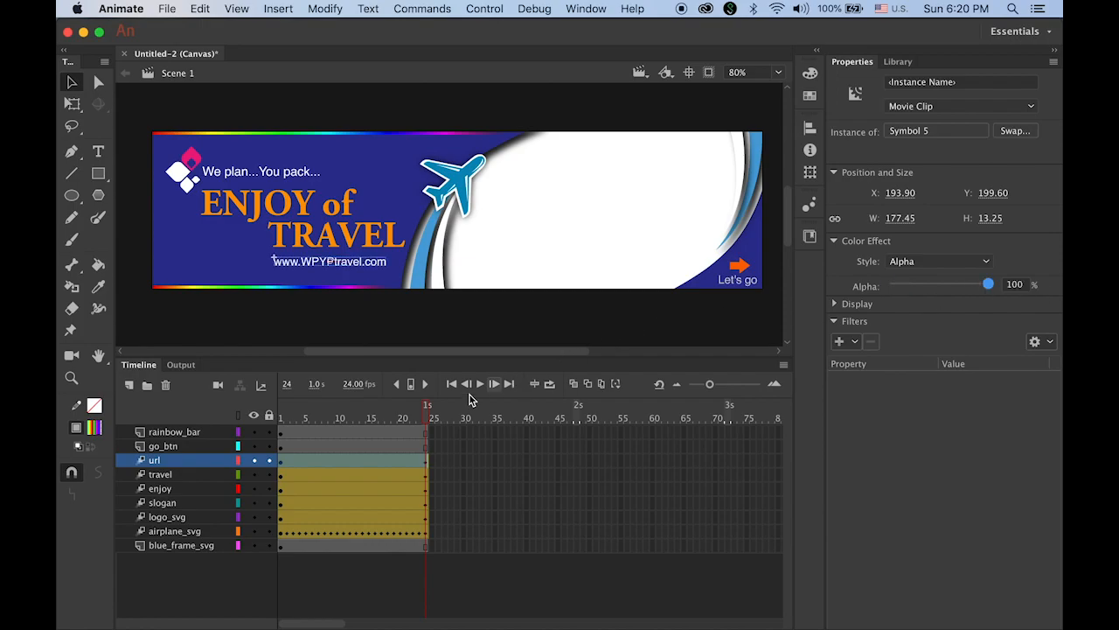
Preview the banner animation on the timeline and in the browser, and return to the document's timeline
{"action": "left_click_drag", "start_coordinate": [428, 416], "coordinate": [588, 451]}
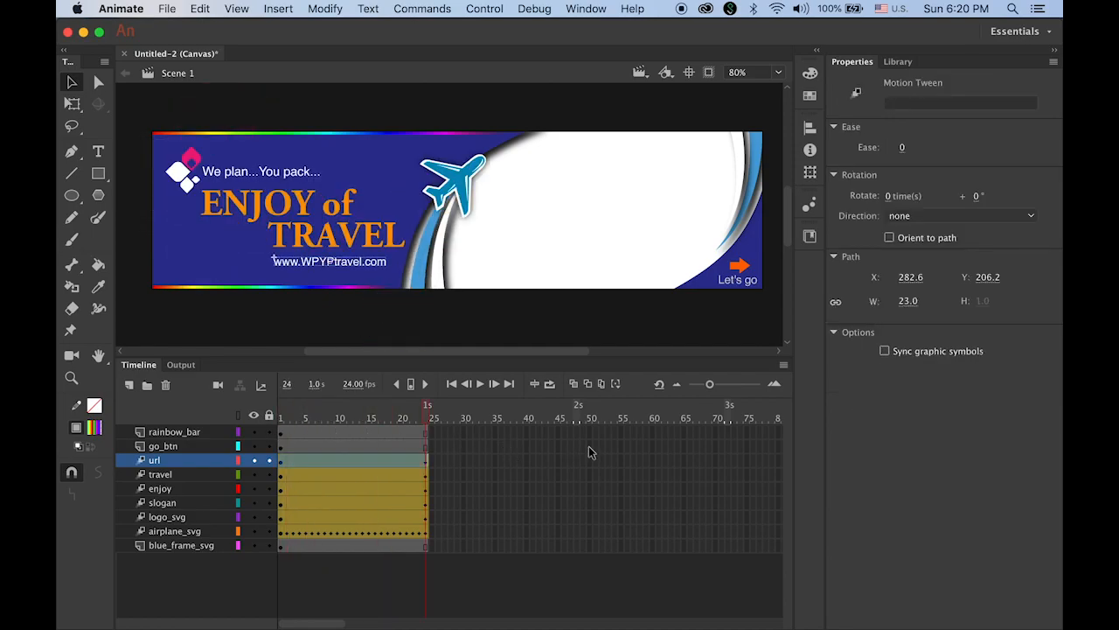
{"action": "key", "text": "super+Return"}
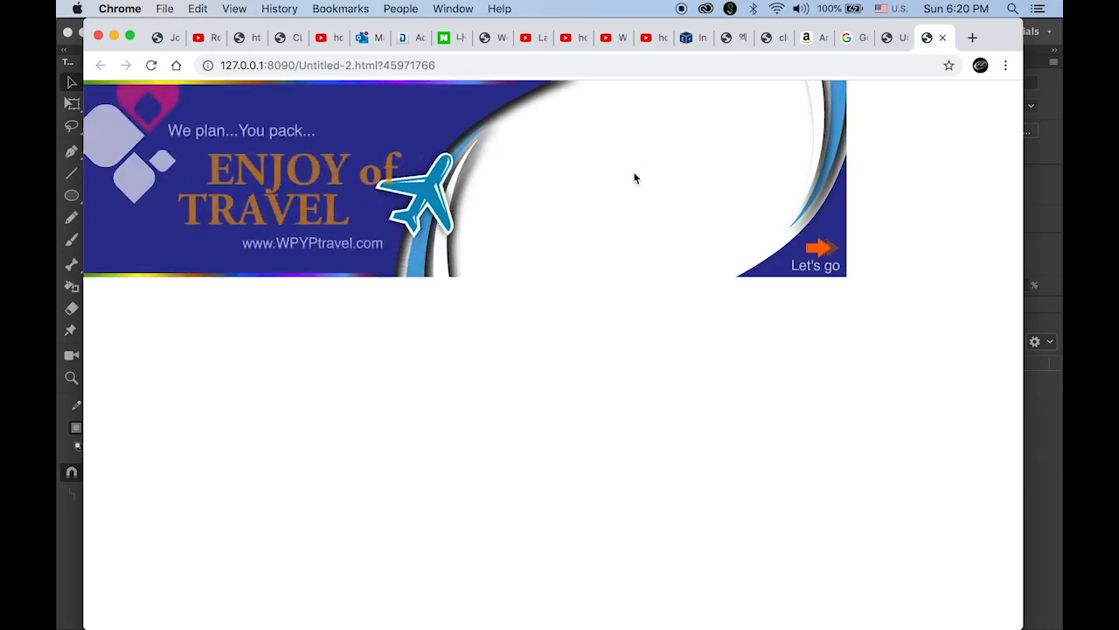
{"action": "left_click", "coordinate": [1044, 504]}
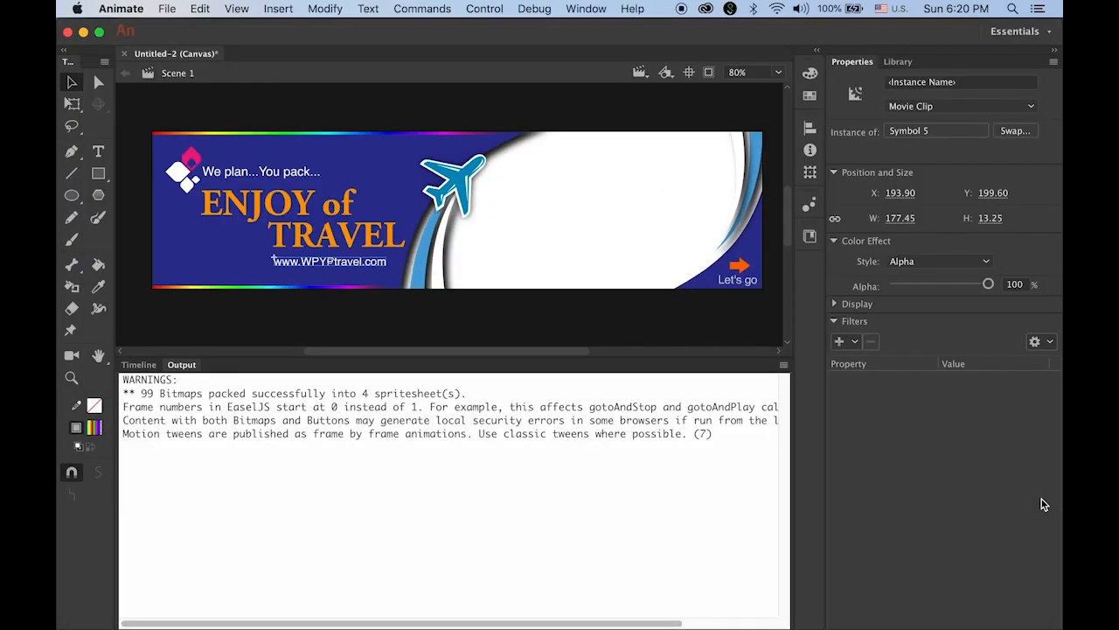
{"action": "left_click", "coordinate": [140, 365]}
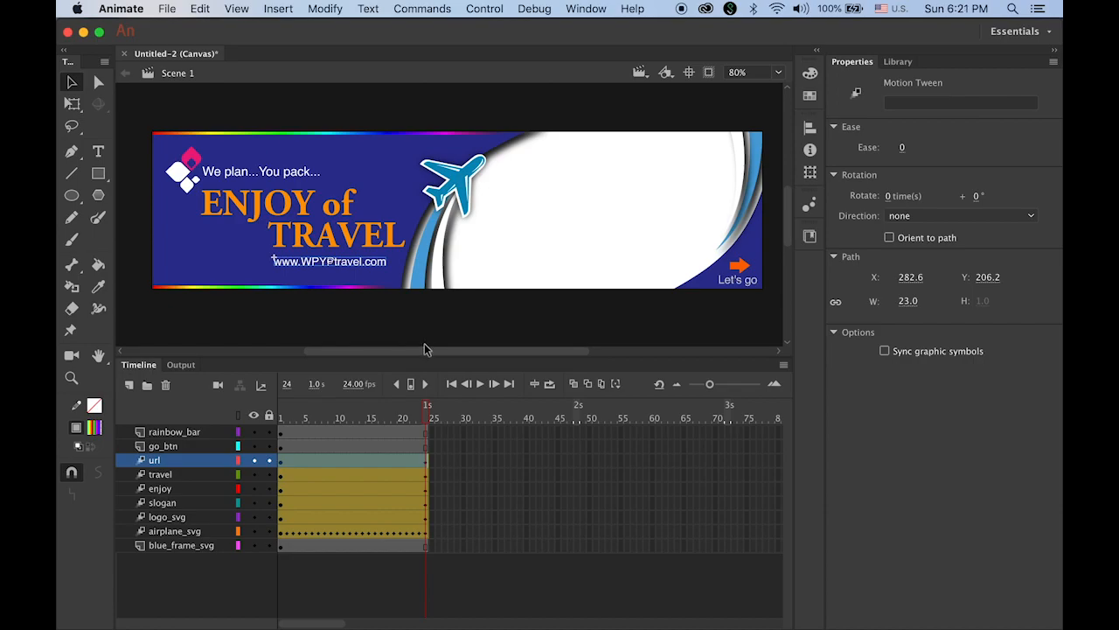
Import img1.jpg through img5.jpg from the Animated Banner folder into the library
{"action": "left_click", "coordinate": [167, 9]}
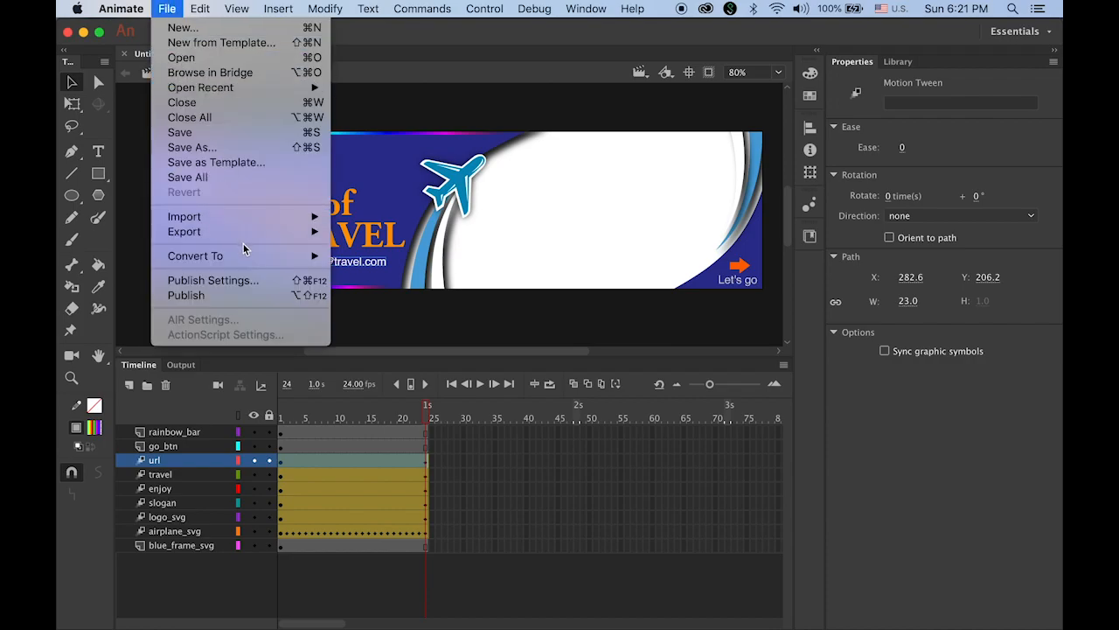
{"action": "mouse_move", "coordinate": [245, 216]}
{"action": "left_click", "coordinate": [419, 233]}
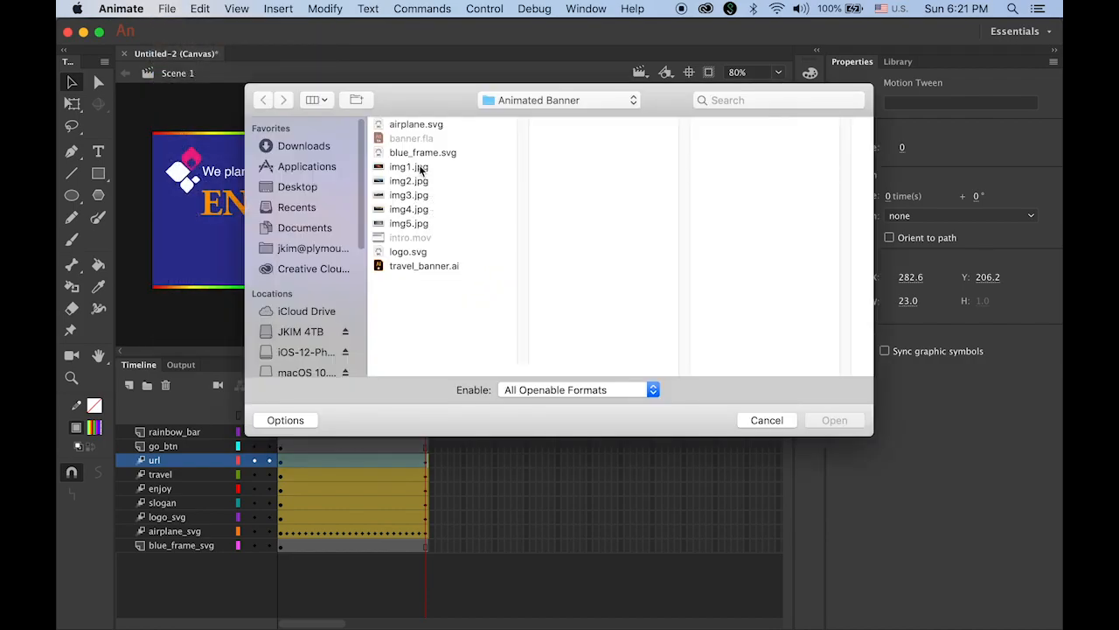
{"action": "left_click", "coordinate": [421, 170]}
{"action": "left_click", "coordinate": [422, 224], "text": "shift"}
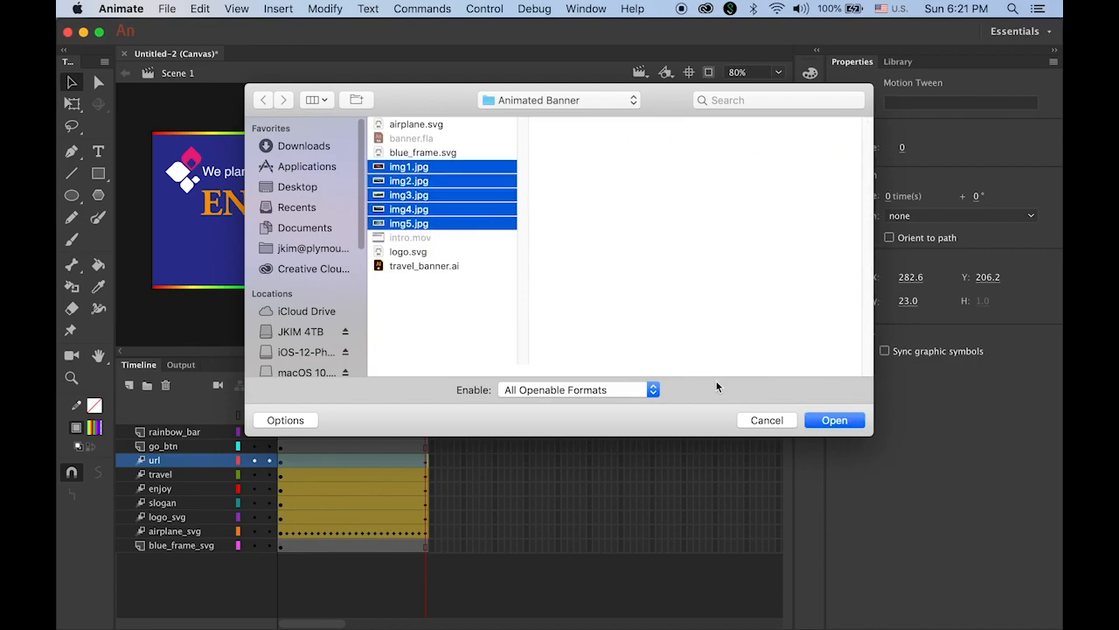
{"action": "left_click", "coordinate": [835, 420]}
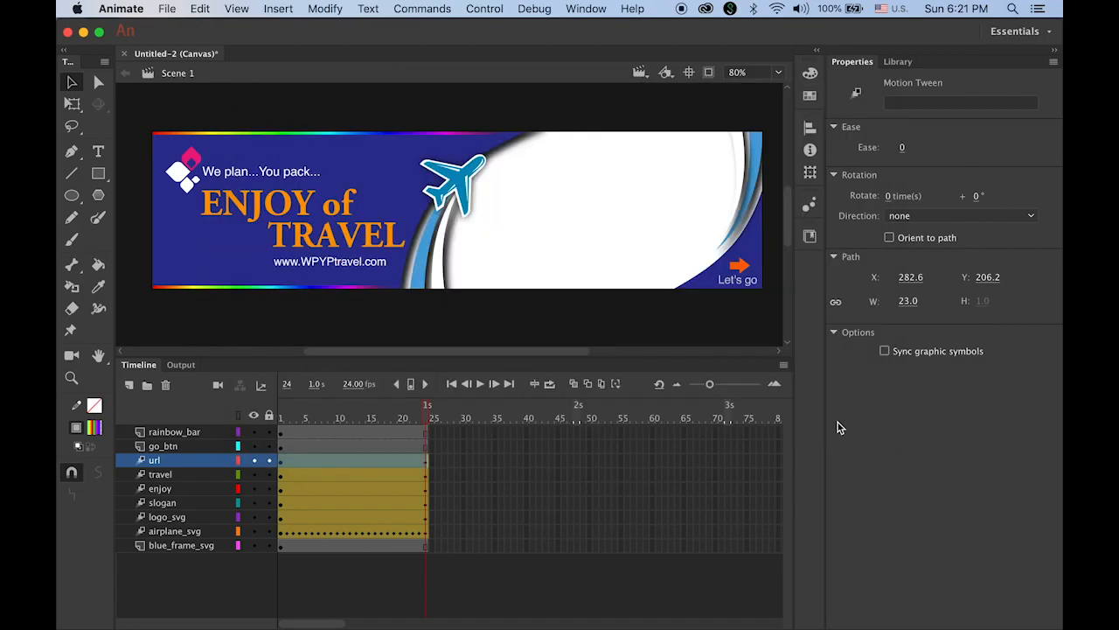
Examine the previews of the library images img1.jpg through img5.jpg one after another
{"action": "left_click", "coordinate": [901, 63]}
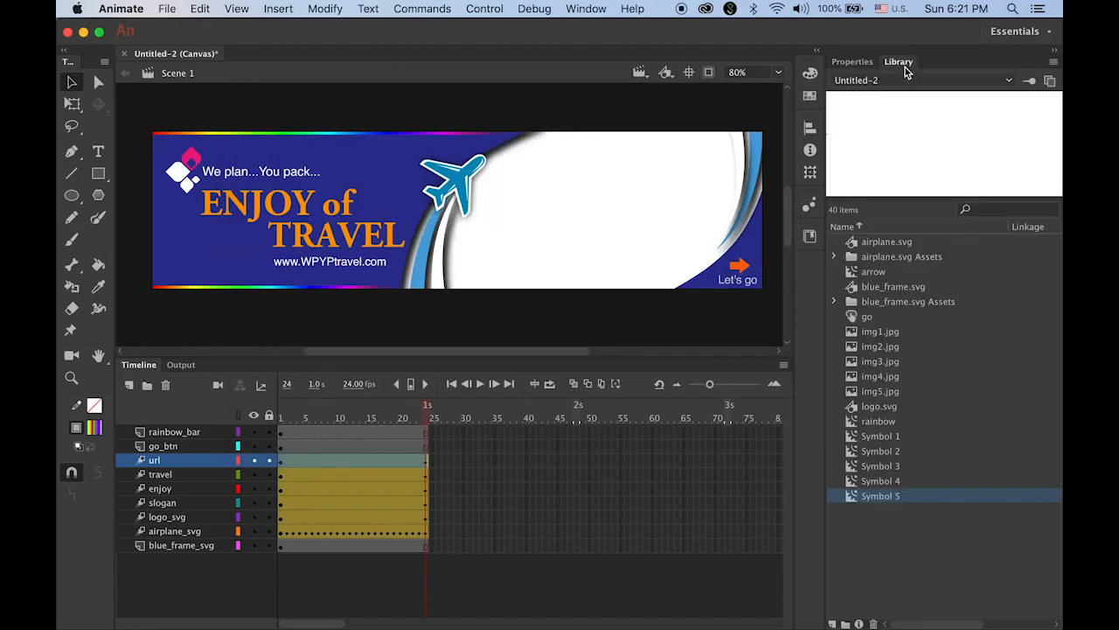
{"action": "left_click", "coordinate": [880, 333]}
{"action": "left_click", "coordinate": [877, 348]}
{"action": "left_click", "coordinate": [876, 361]}
{"action": "left_click", "coordinate": [876, 376]}
{"action": "left_click", "coordinate": [878, 392]}
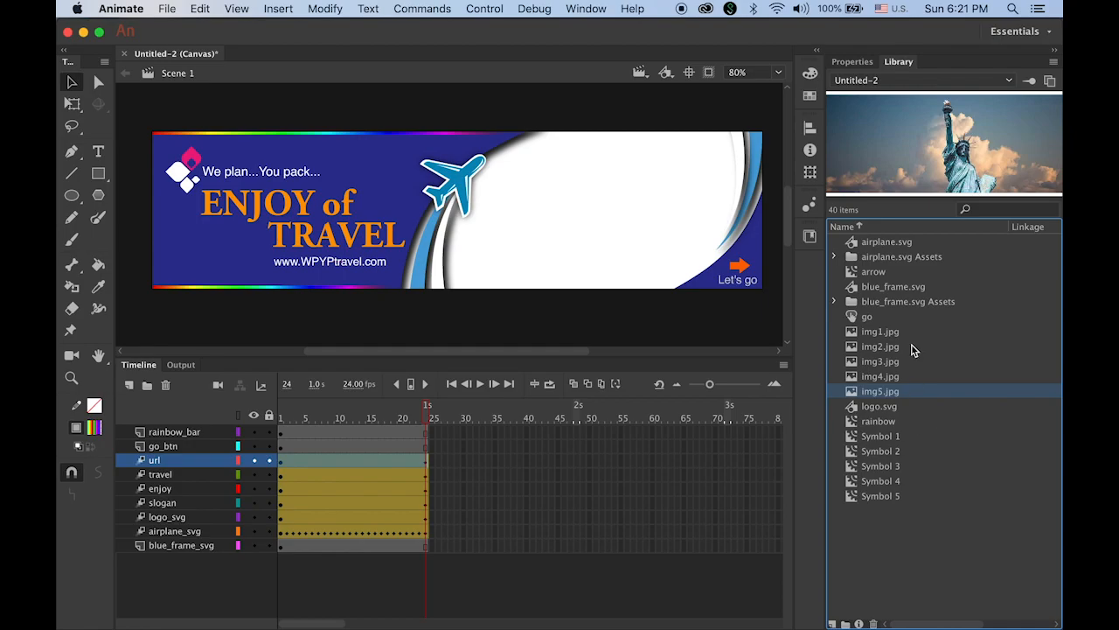
Create a new movie clip symbol named slide in the library root
{"action": "left_click", "coordinate": [833, 623]}
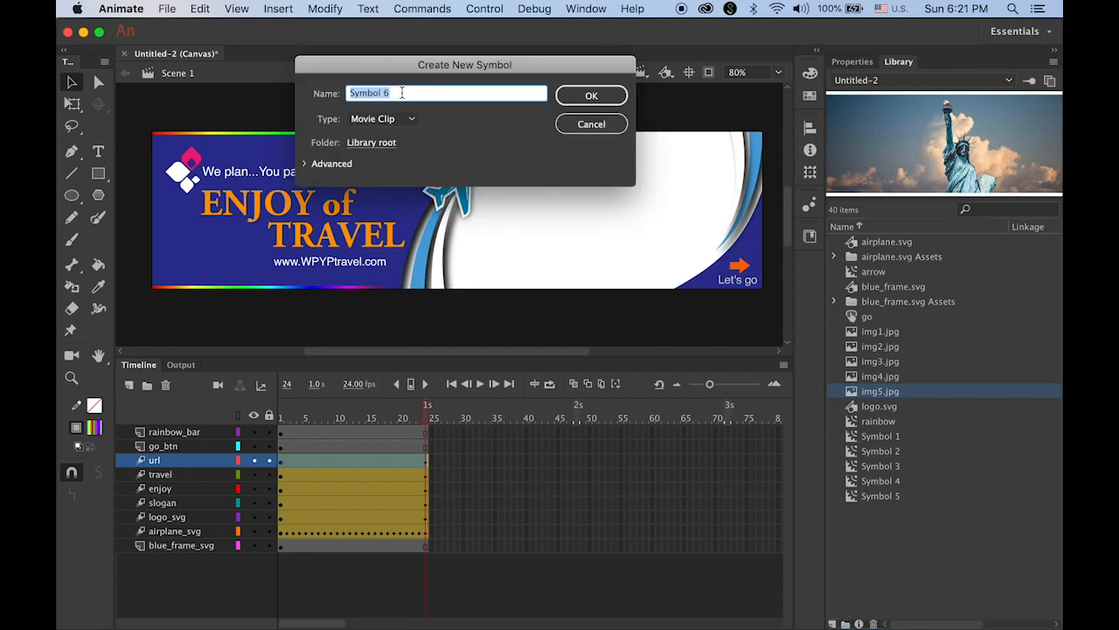
{"action": "type", "text": "slide"}
{"action": "key", "text": "Return"}
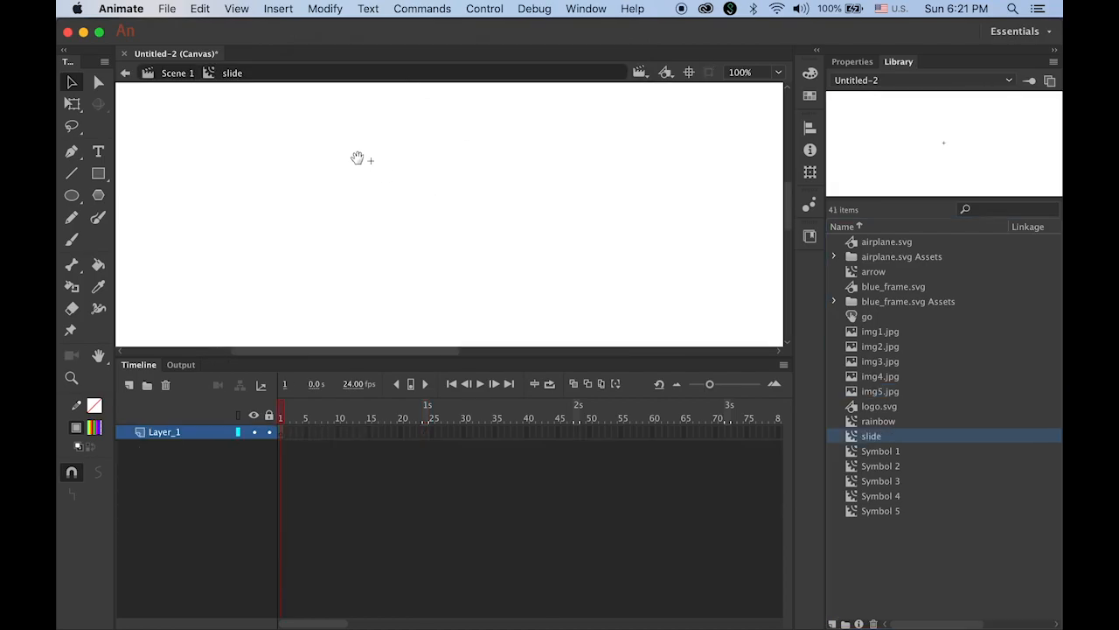
{"action": "left_click", "coordinate": [73, 83]}
Place img1.jpg through img5.jpg together in the slide symbol, with their upper-left corner on the registration point
{"action": "left_click", "coordinate": [879, 333]}
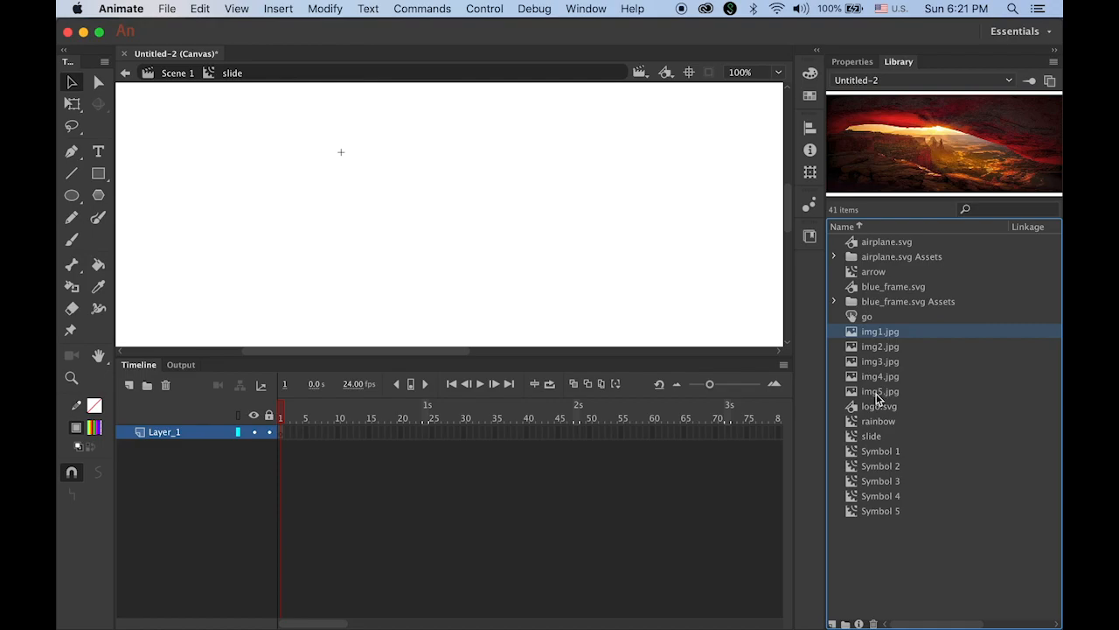
{"action": "left_click", "coordinate": [877, 392], "text": "shift"}
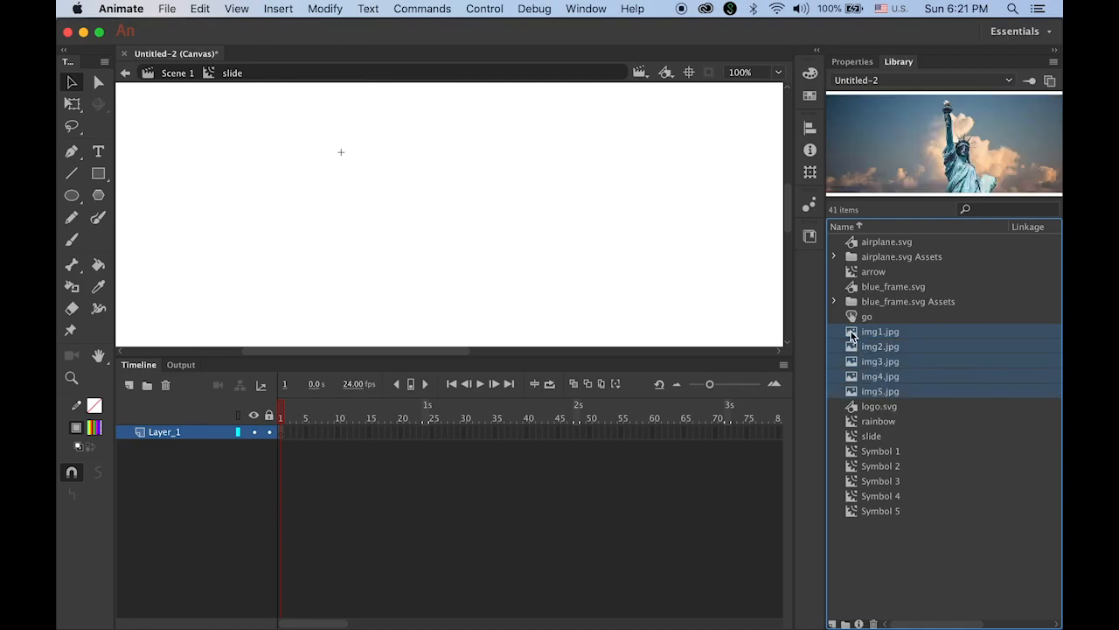
{"action": "left_click_drag", "start_coordinate": [853, 336], "coordinate": [494, 224]}
{"action": "left_click_drag", "start_coordinate": [338, 201], "coordinate": [456, 247]}
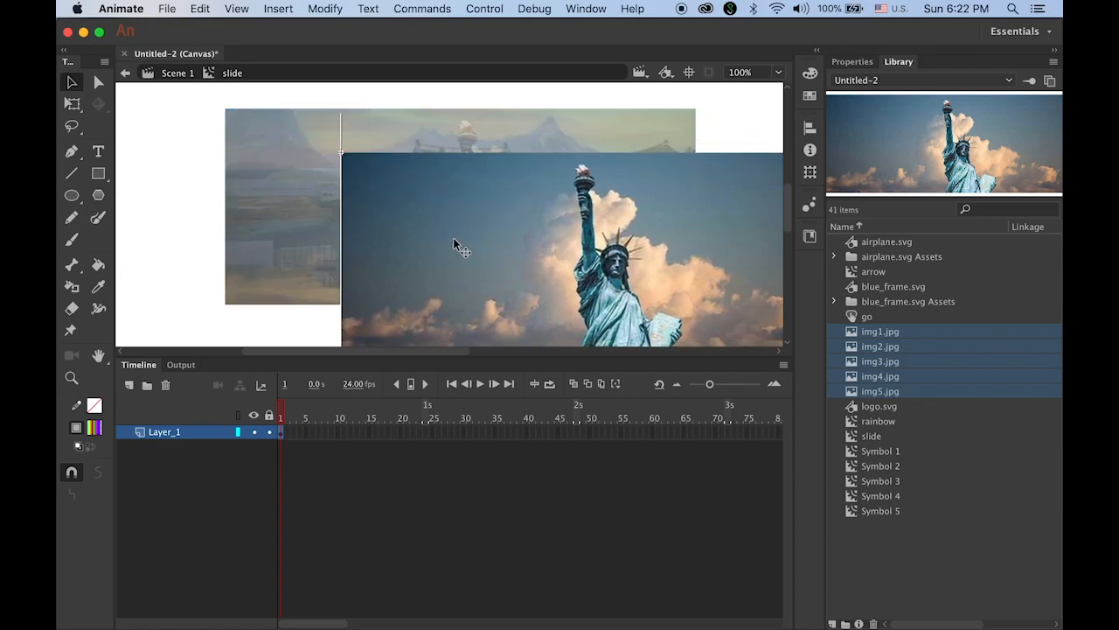
{"action": "left_click_drag", "start_coordinate": [453, 237], "coordinate": [453, 237]}
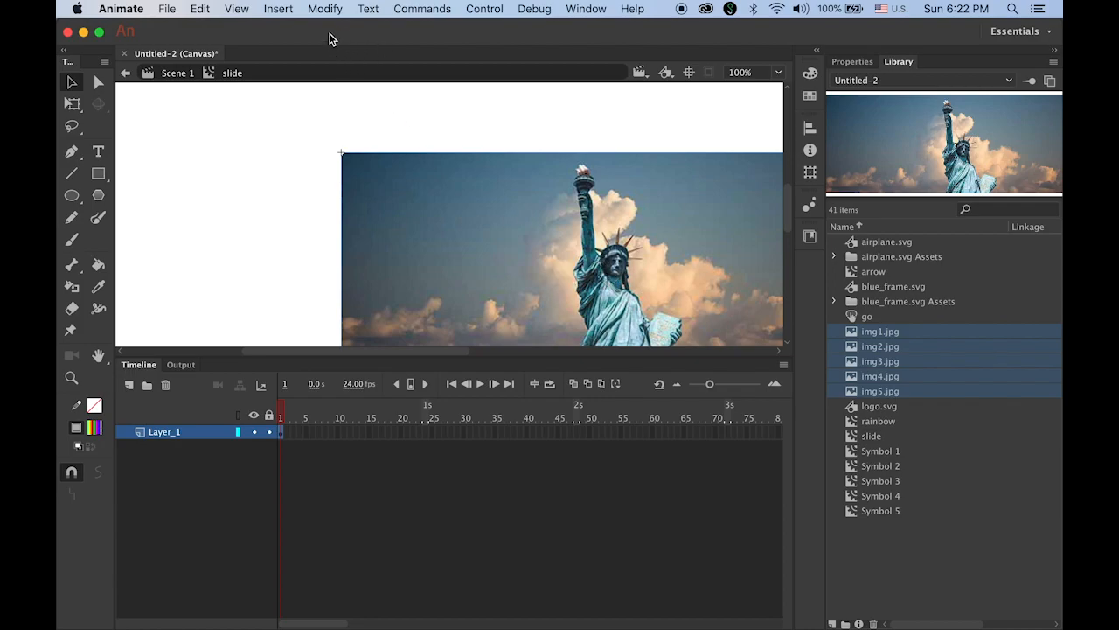
Distribute the five stacked images to separate layers and delete the empty Layer_1
{"action": "left_click_drag", "start_coordinate": [271, 114], "coordinate": [676, 325]}
{"action": "left_click_drag", "start_coordinate": [253, 103], "coordinate": [769, 343]}
{"action": "left_click", "coordinate": [326, 10]}
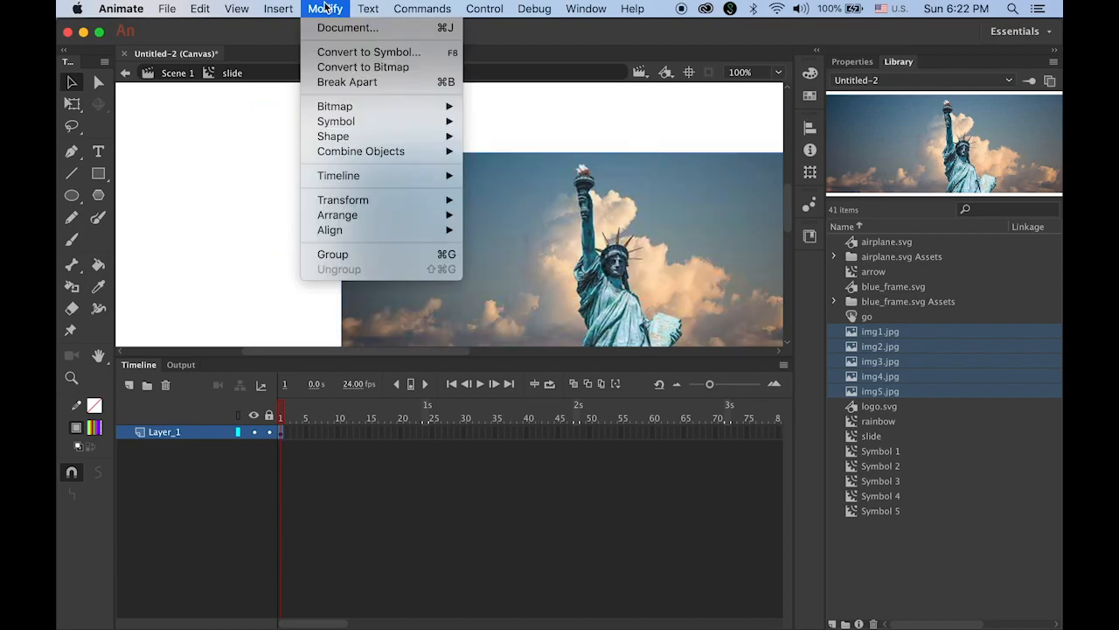
{"action": "mouse_move", "coordinate": [388, 178]}
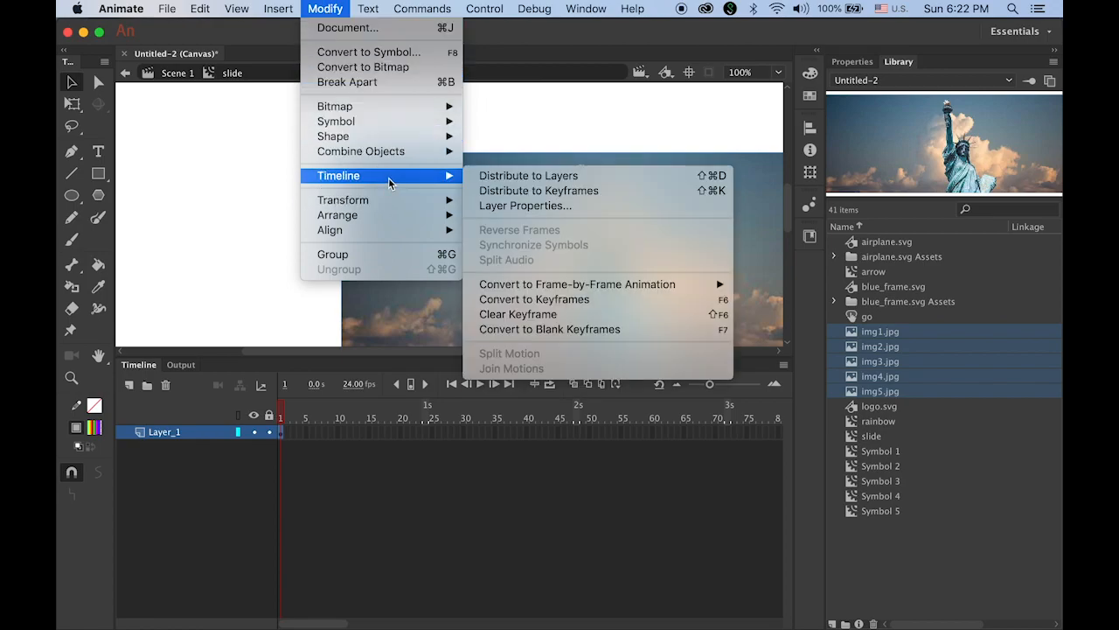
{"action": "left_click", "coordinate": [543, 186]}
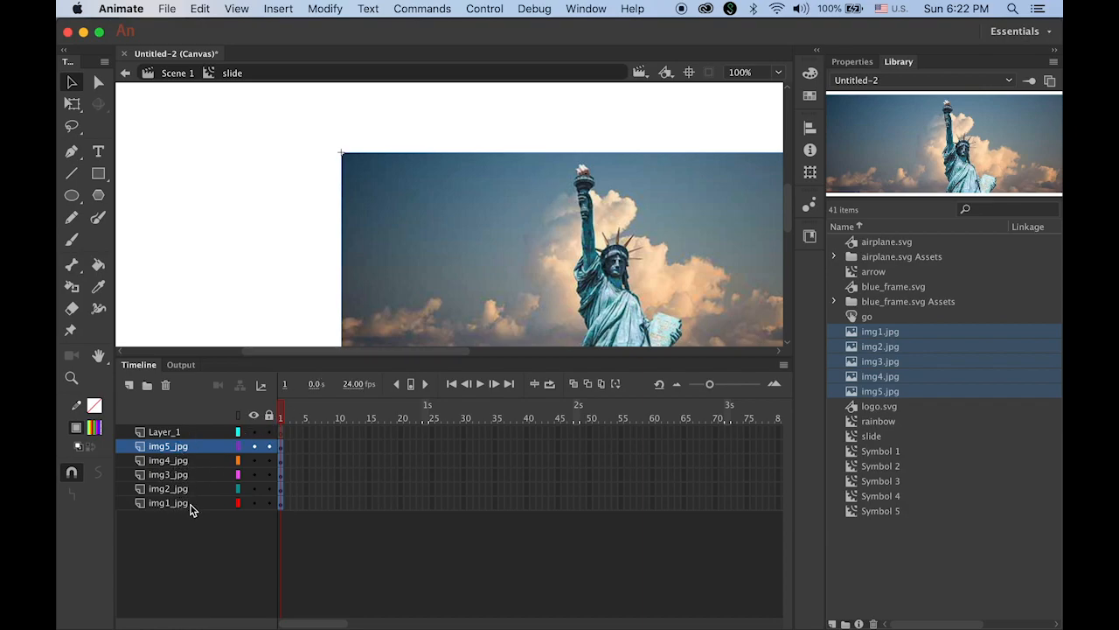
{"action": "left_click", "coordinate": [169, 433]}
{"action": "left_click", "coordinate": [166, 385]}
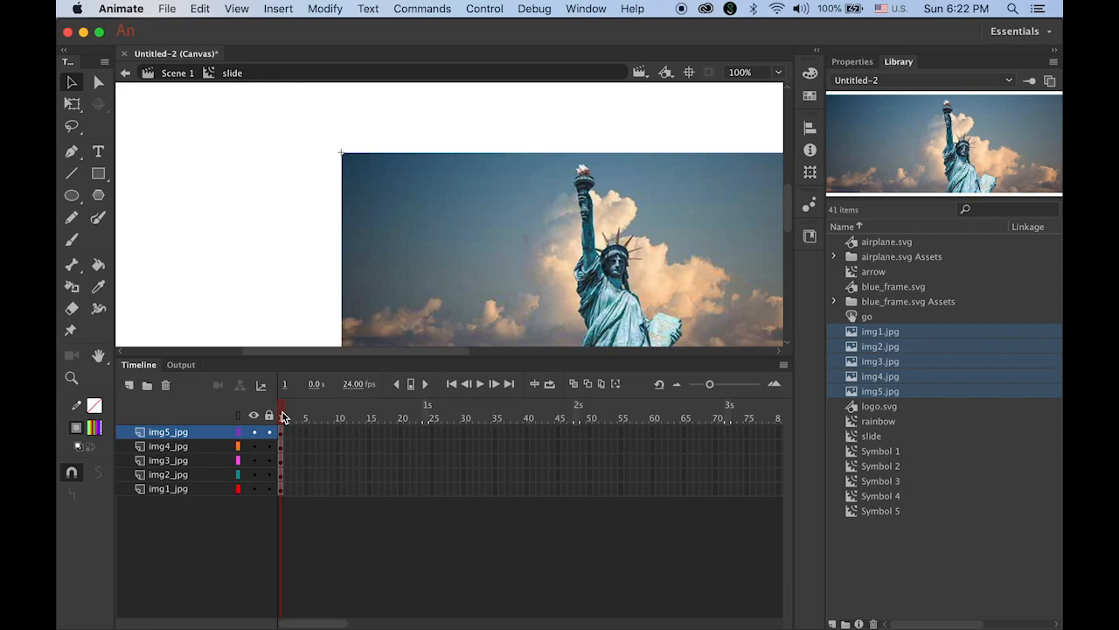
Add a motion tween to the img1_jpg layer and another to the img2_jpg layer of the slide symbol
{"action": "left_click", "coordinate": [279, 491]}
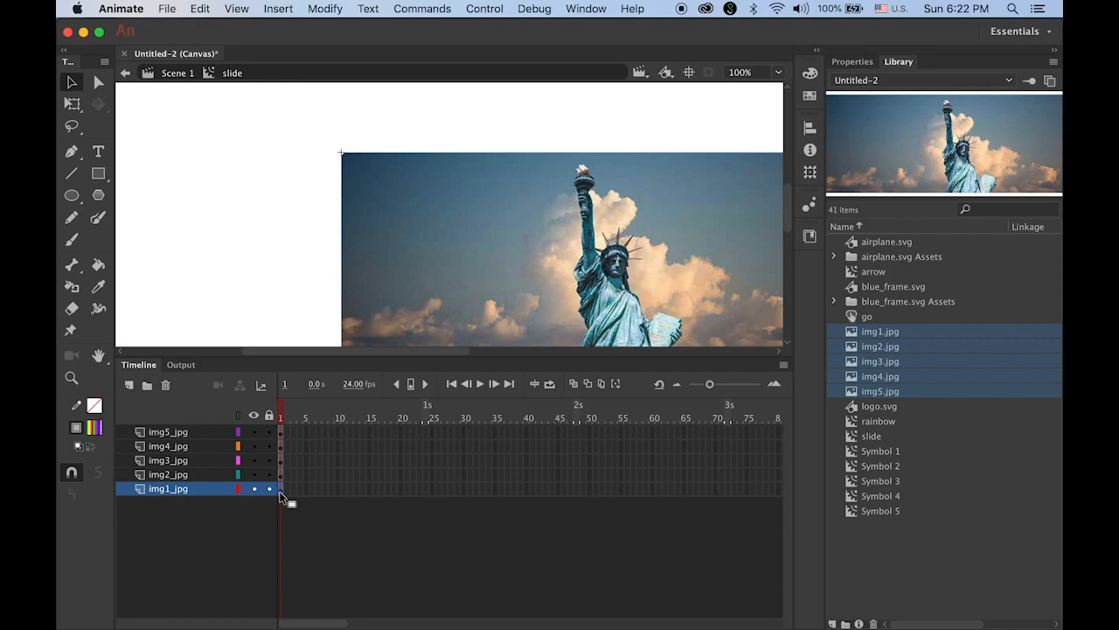
{"action": "left_click_drag", "start_coordinate": [403, 291], "coordinate": [266, 248]}
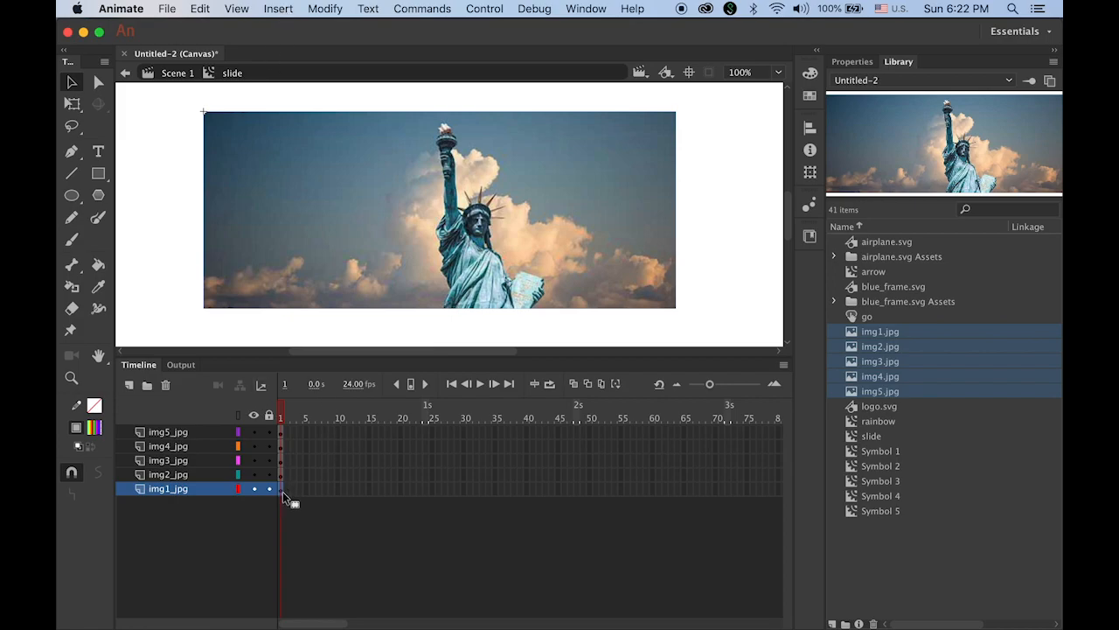
{"action": "left_click", "coordinate": [289, 8]}
{"action": "left_click", "coordinate": [301, 53]}
{"action": "left_click", "coordinate": [292, 198]}
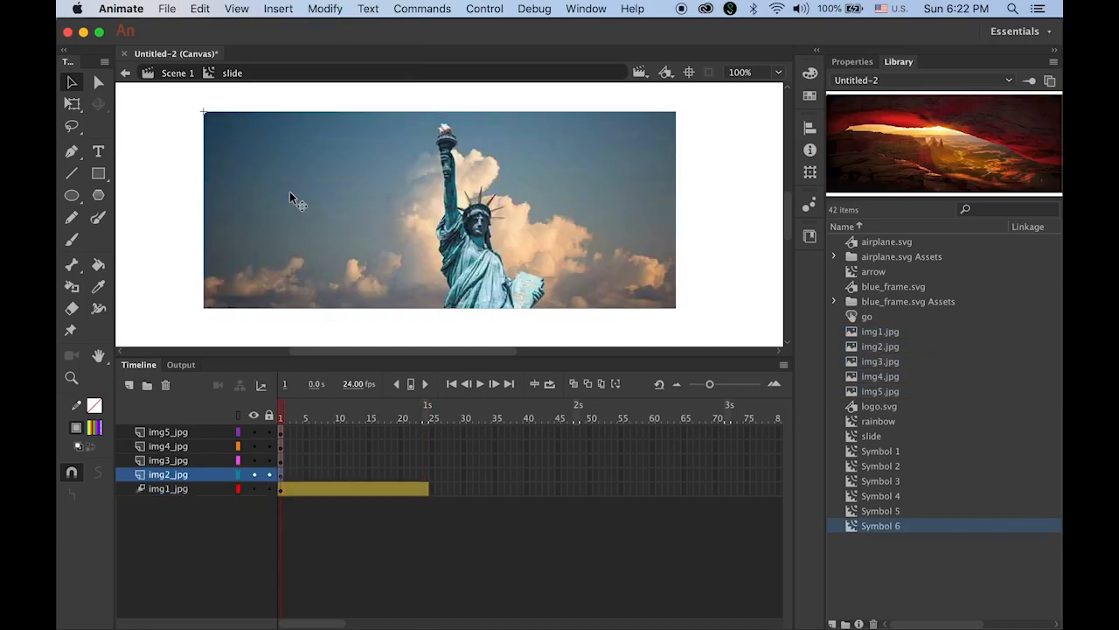
{"action": "left_click", "coordinate": [282, 8]}
{"action": "left_click", "coordinate": [301, 52]}
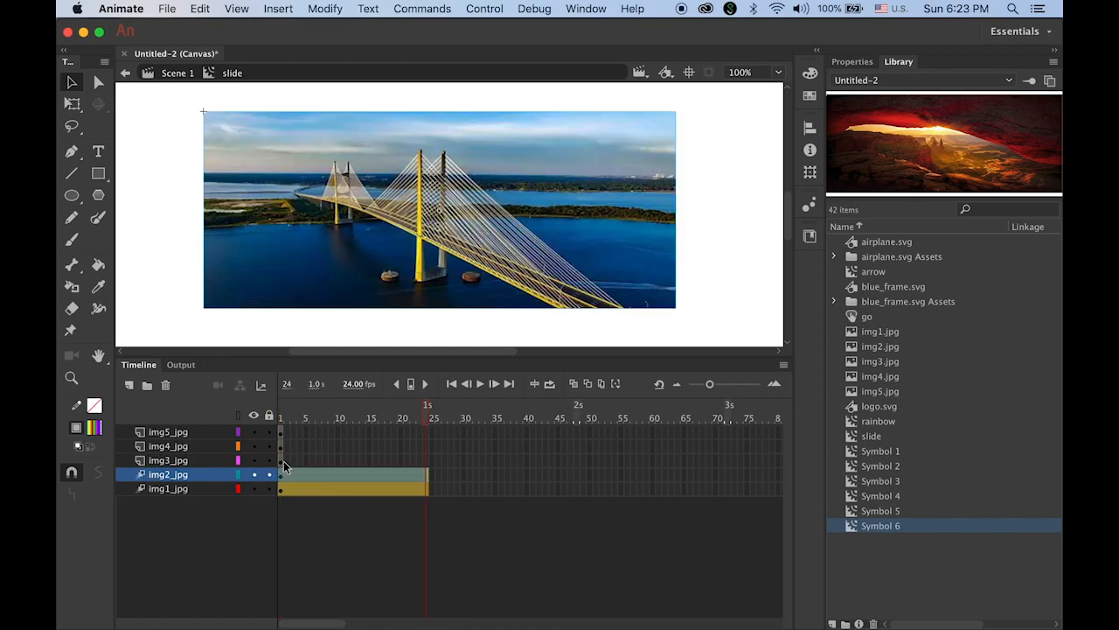
Add motion tweens to the img3_jpg and img4_jpg layers of the slide symbol
{"action": "left_click", "coordinate": [283, 461]}
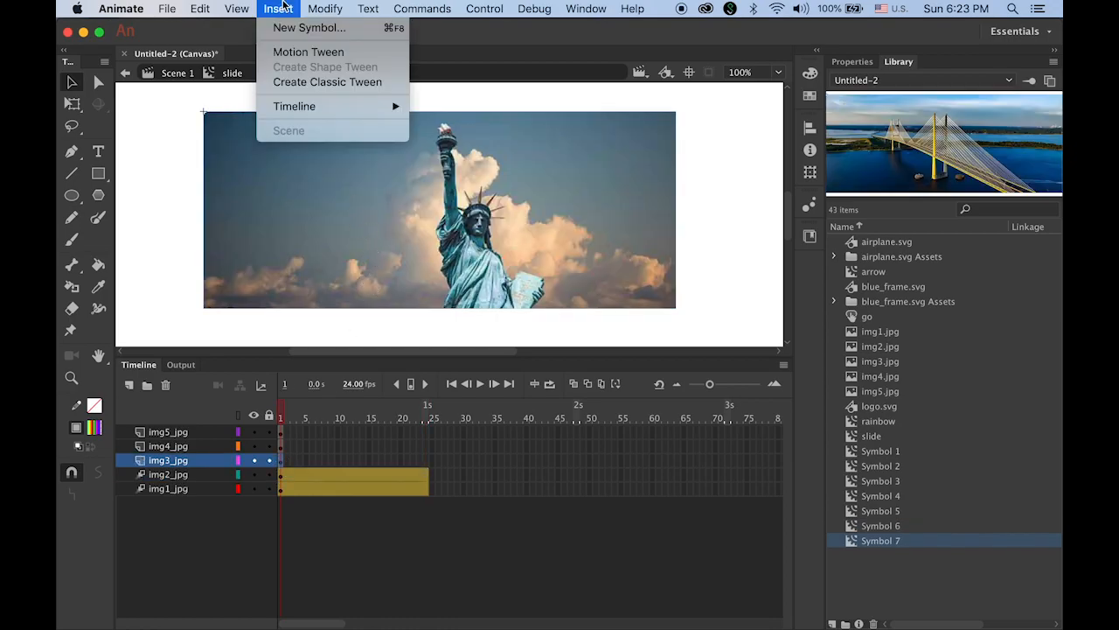
{"action": "left_click", "coordinate": [307, 51]}
{"action": "left_click", "coordinate": [280, 446]}
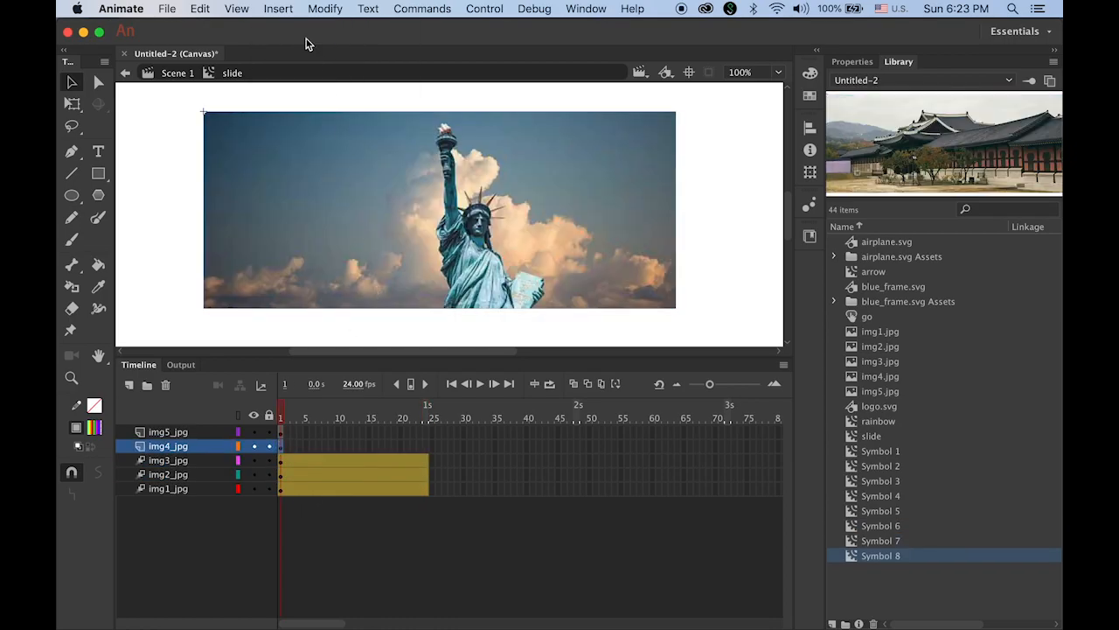
{"action": "left_click", "coordinate": [278, 9]}
{"action": "left_click", "coordinate": [308, 52]}
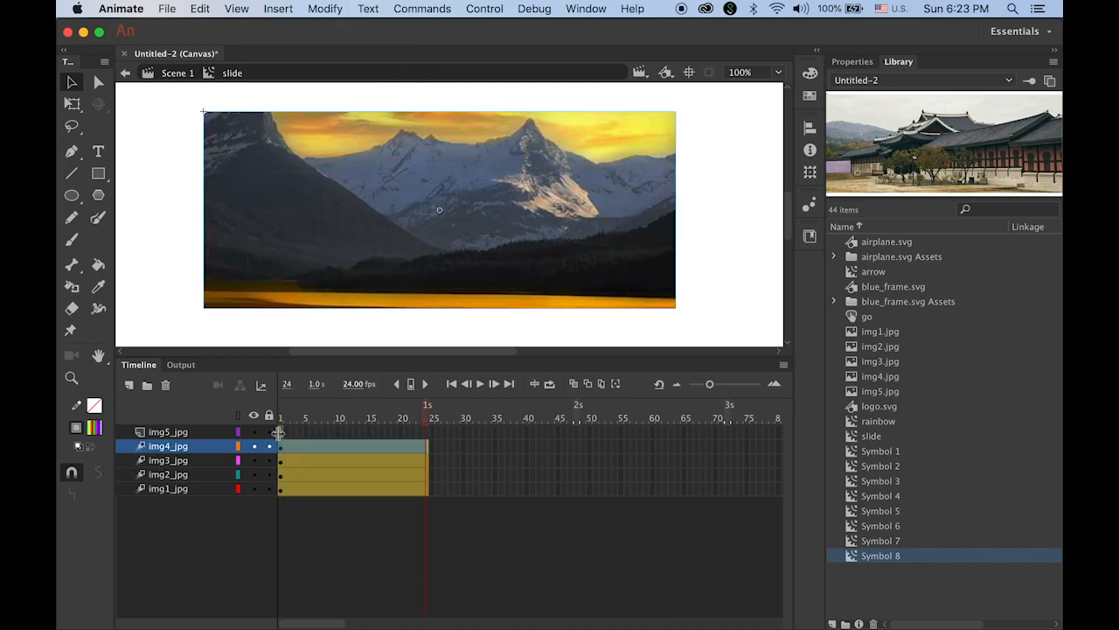
Add a motion tween to the img5_jpg layer of the slide symbol
{"action": "left_click", "coordinate": [281, 432]}
{"action": "left_click", "coordinate": [280, 8]}
{"action": "left_click", "coordinate": [301, 52]}
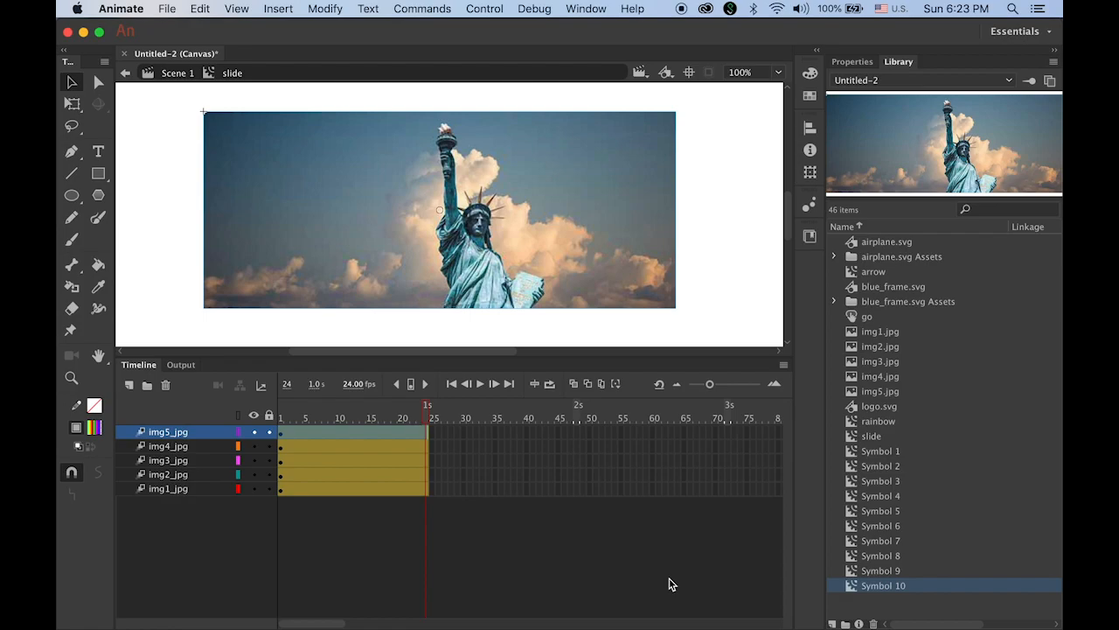
Insert keyframes at frame 100 on all five image layers, img1_jpg through img5_jpg
{"action": "left_click_drag", "start_coordinate": [337, 622], "coordinate": [366, 625]}
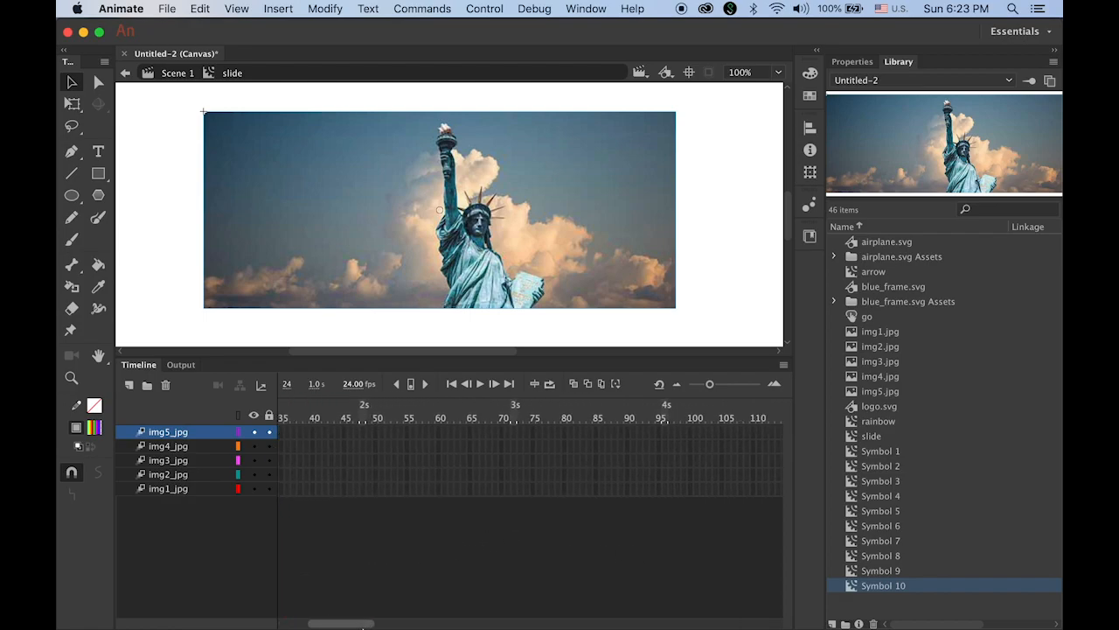
{"action": "left_click", "coordinate": [691, 432]}
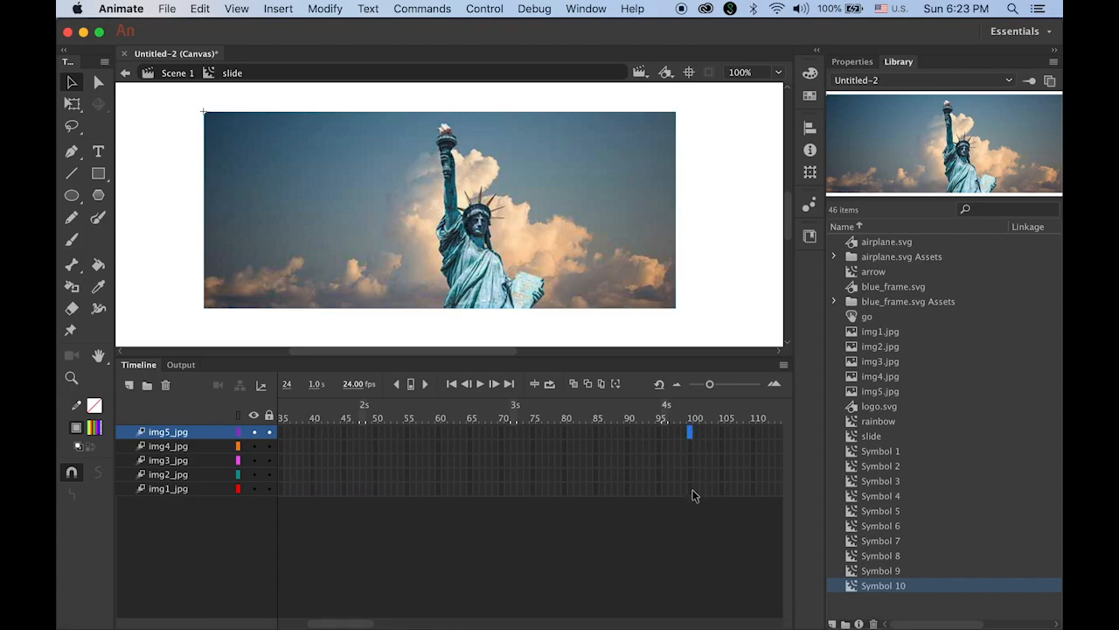
{"action": "left_click", "coordinate": [692, 493], "text": "shift"}
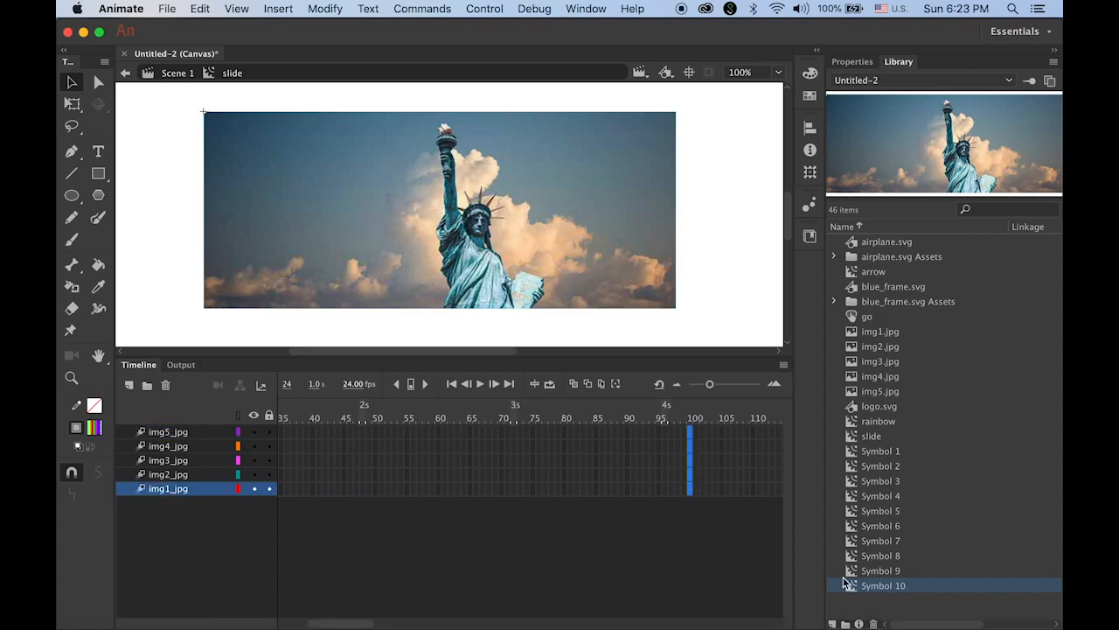
{"action": "left_click", "coordinate": [411, 389]}
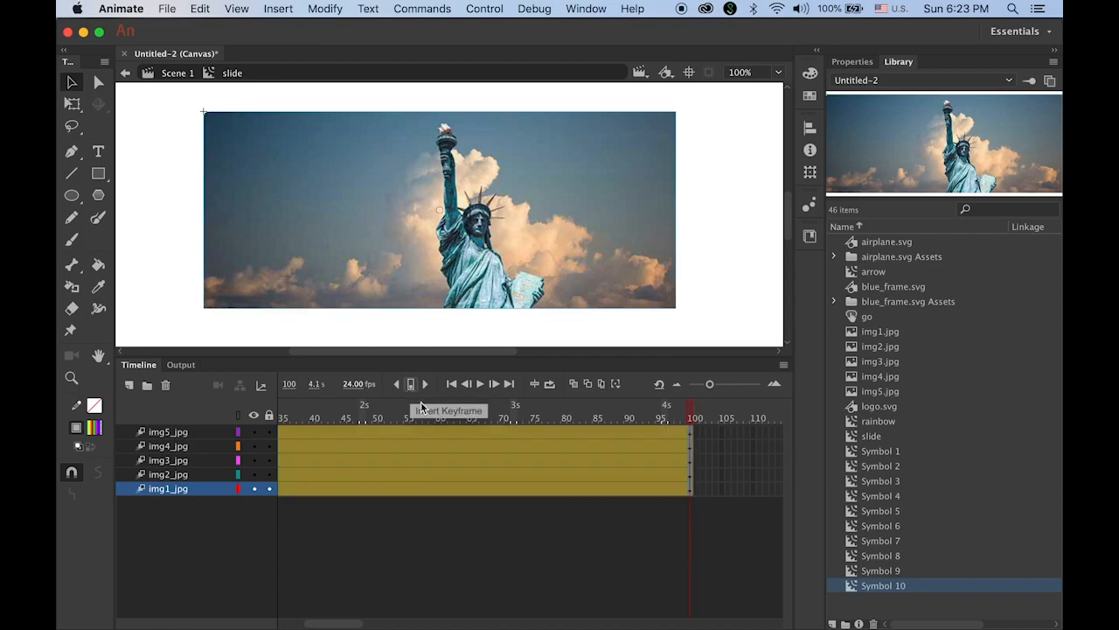
Insert keyframes at frame 200 on the img2_jpg through img5_jpg layers, leaving out img1_jpg
{"action": "left_click_drag", "start_coordinate": [687, 413], "coordinate": [831, 464]}
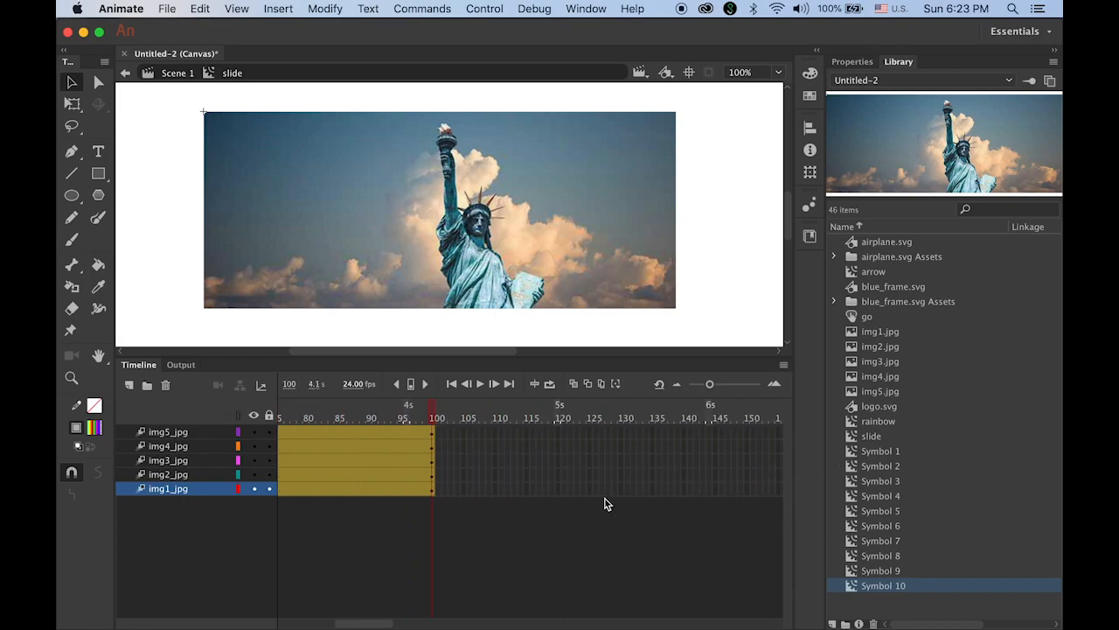
{"action": "left_click", "coordinate": [178, 475]}
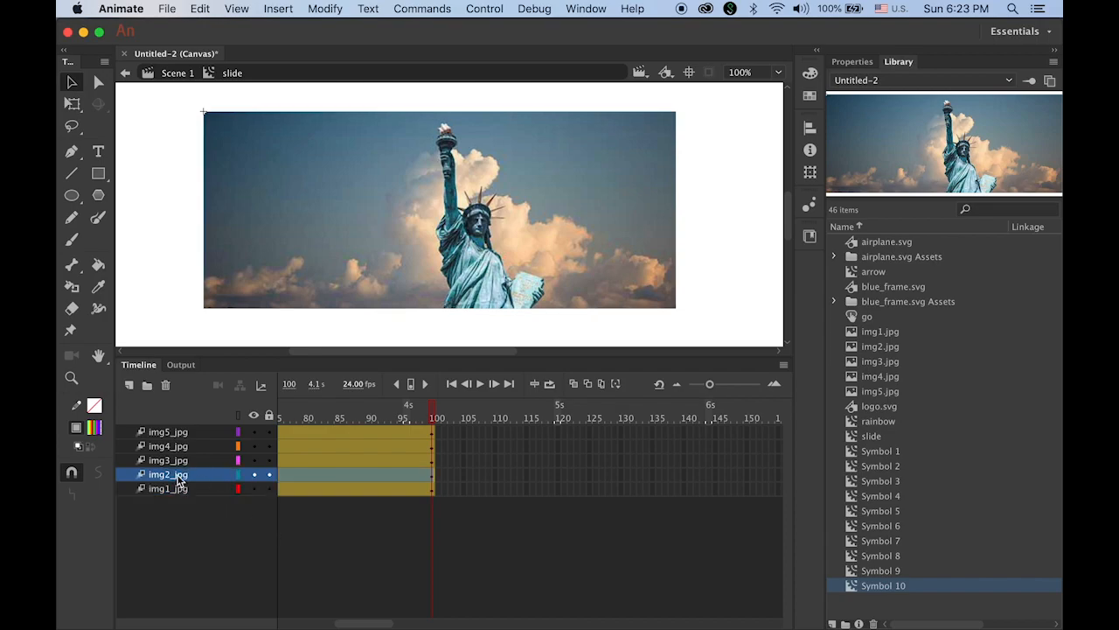
{"action": "left_click_drag", "start_coordinate": [367, 624], "coordinate": [411, 626]}
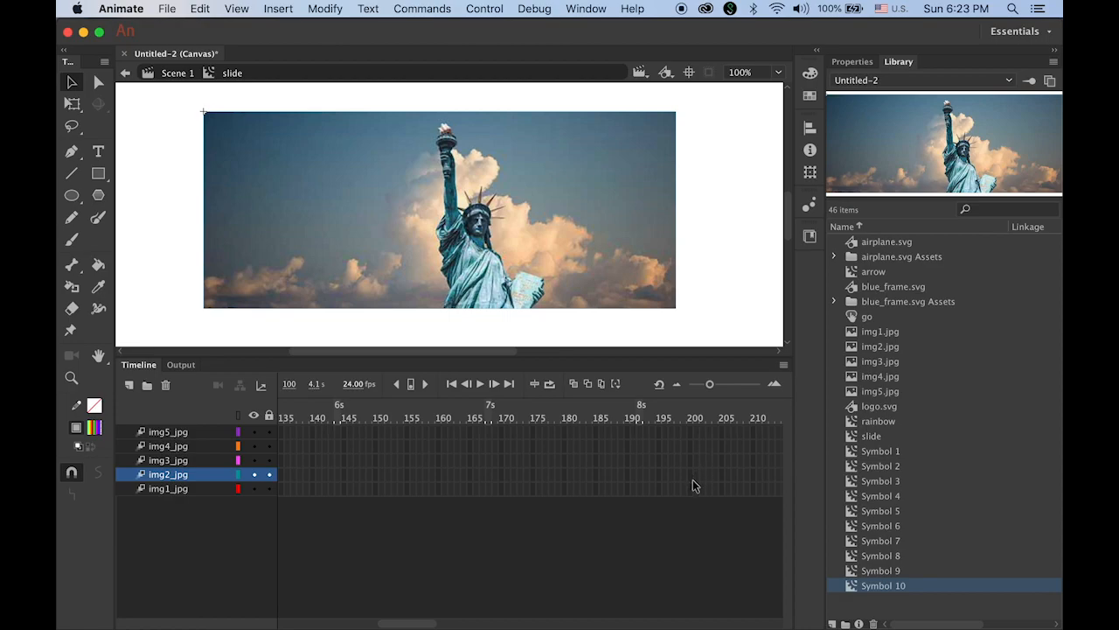
{"action": "left_click_drag", "start_coordinate": [690, 476], "coordinate": [691, 429]}
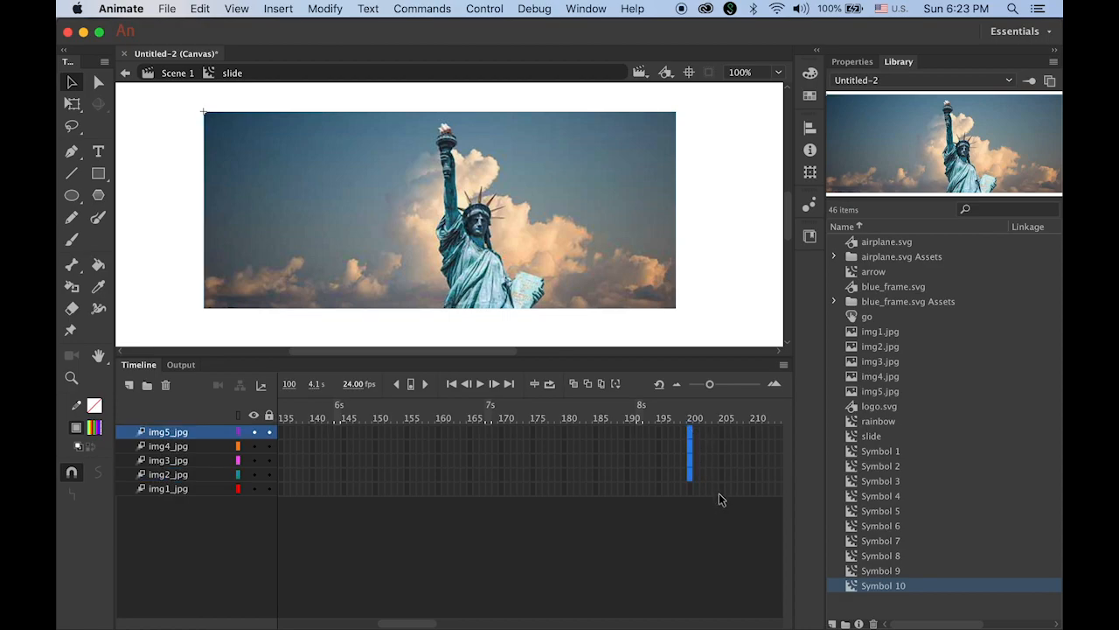
{"action": "left_click", "coordinate": [411, 386]}
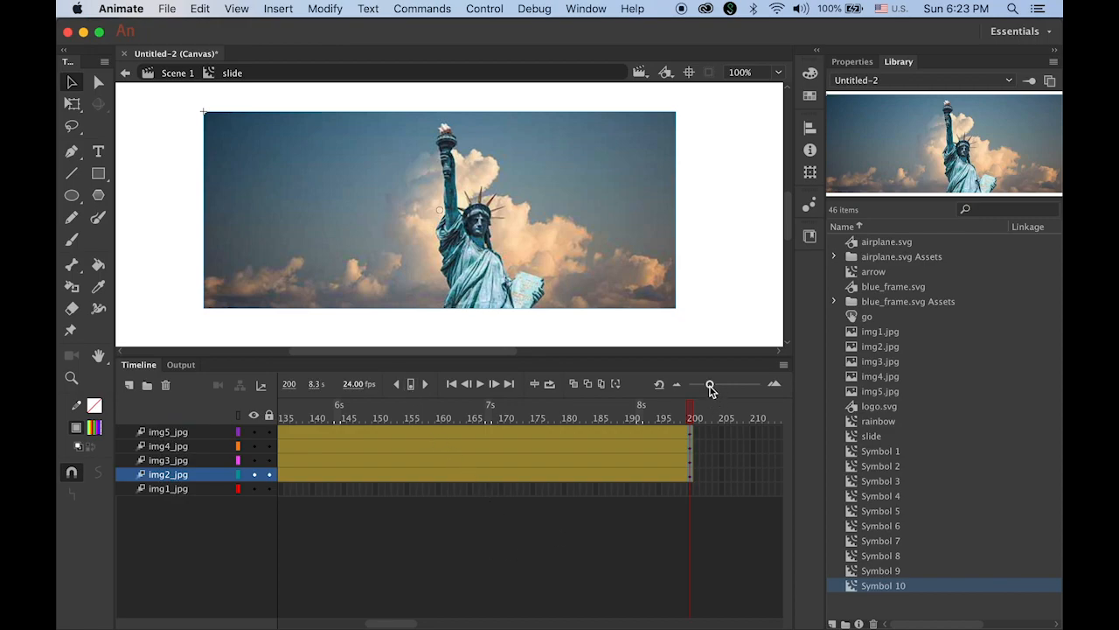
Shrink the timeline's frame view and hide the img2_jpg through img5_jpg layers so only img1_jpg stays visible
{"action": "left_click_drag", "start_coordinate": [710, 387], "coordinate": [644, 396]}
{"action": "left_click_drag", "start_coordinate": [427, 613], "coordinate": [324, 616]}
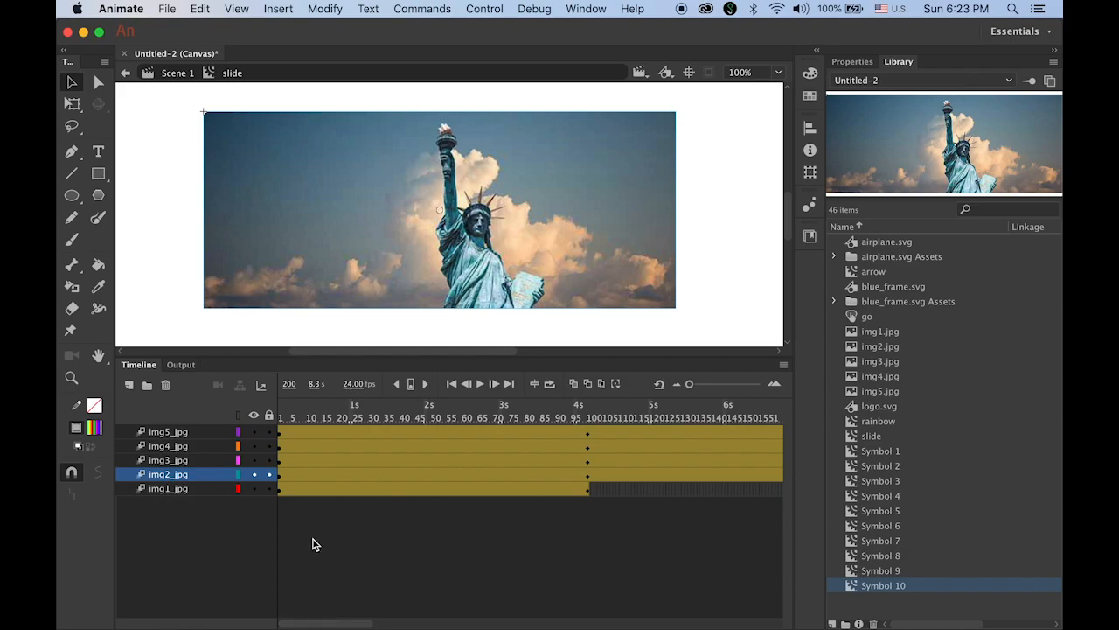
{"action": "left_click", "coordinate": [203, 494]}
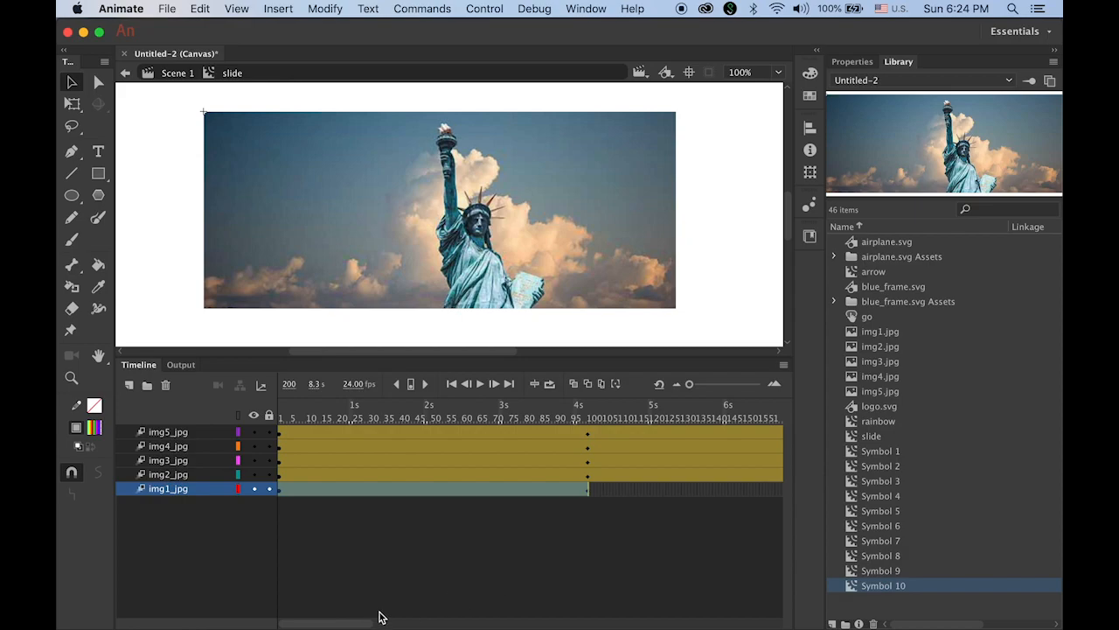
{"action": "left_click", "coordinate": [253, 432]}
{"action": "left_click", "coordinate": [253, 446]}
{"action": "left_click", "coordinate": [253, 460]}
{"action": "left_click", "coordinate": [252, 474]}
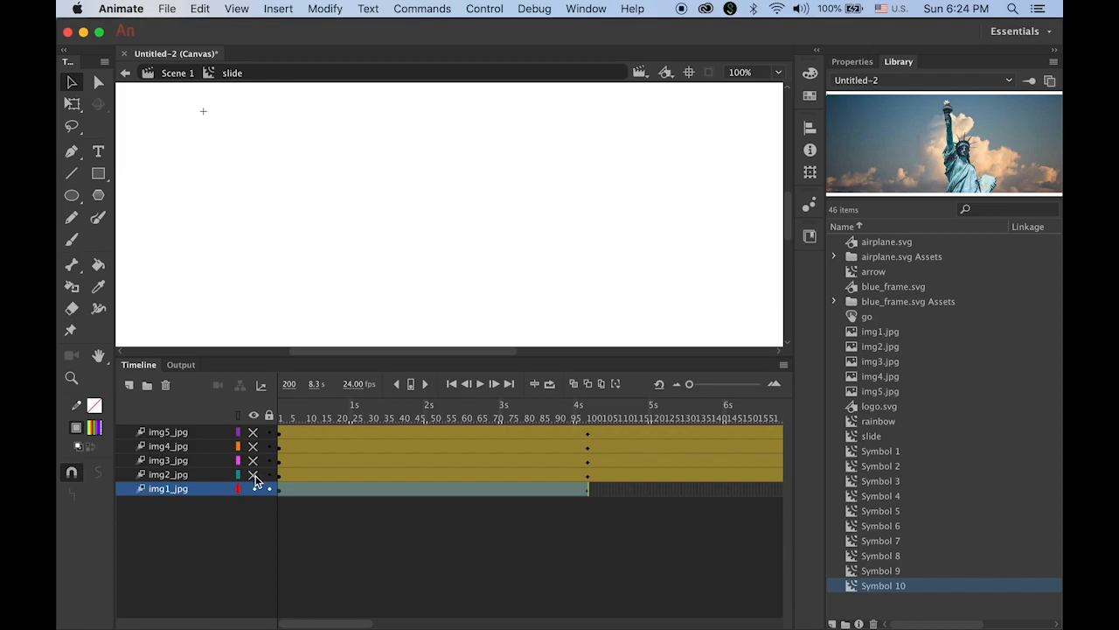
At frame 100, apply the Alpha color effect to the img1_jpg image and set it to 0%
{"action": "left_click", "coordinate": [299, 416]}
{"action": "left_click", "coordinate": [406, 418]}
{"action": "left_click_drag", "start_coordinate": [496, 434], "coordinate": [212, 445]}
{"action": "left_click", "coordinate": [214, 488]}
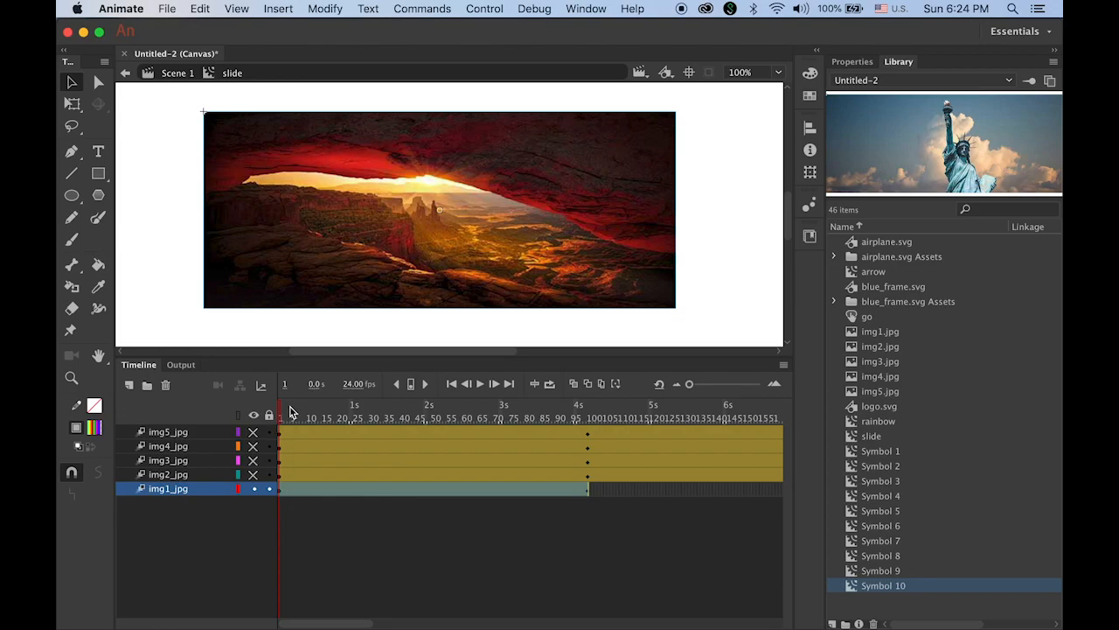
{"action": "left_click_drag", "start_coordinate": [280, 416], "coordinate": [589, 447]}
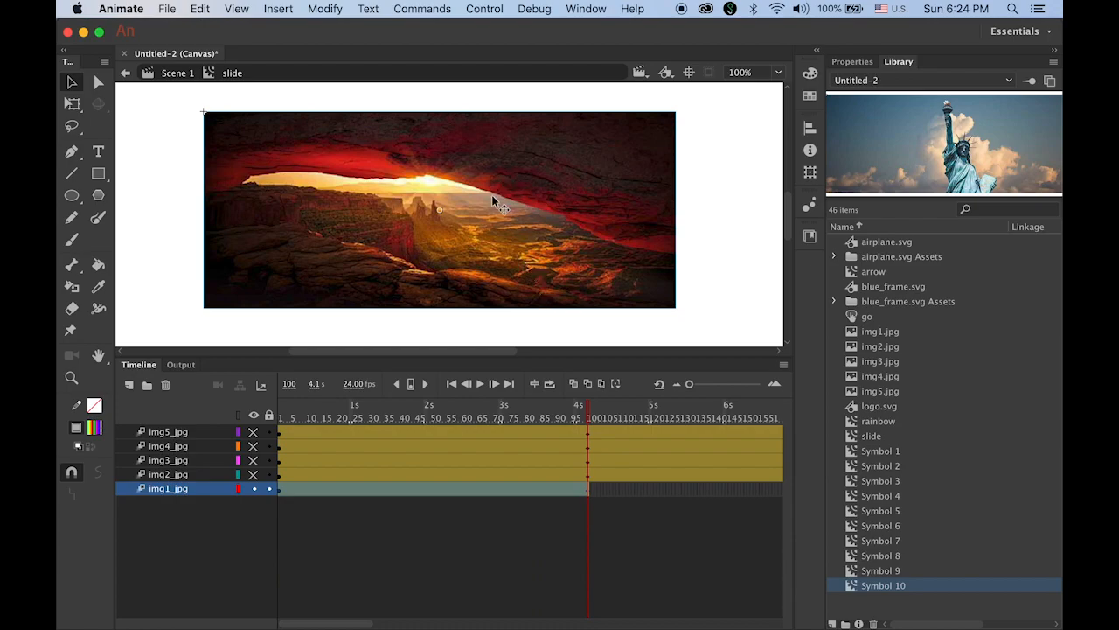
{"action": "left_click", "coordinate": [856, 65]}
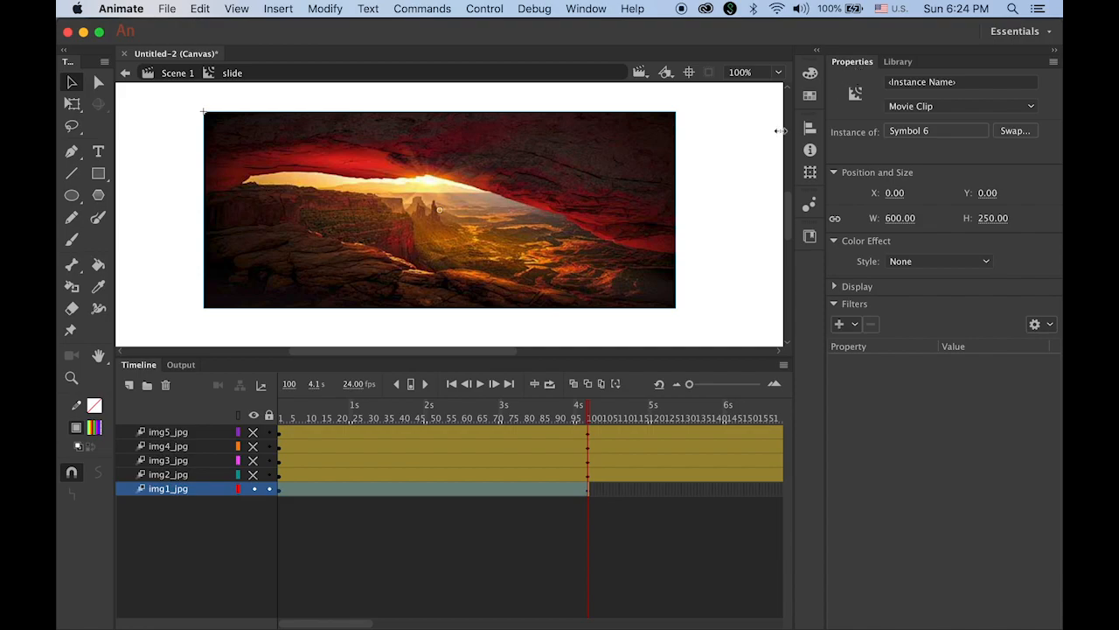
{"action": "left_click", "coordinate": [937, 261]}
{"action": "left_click", "coordinate": [918, 347]}
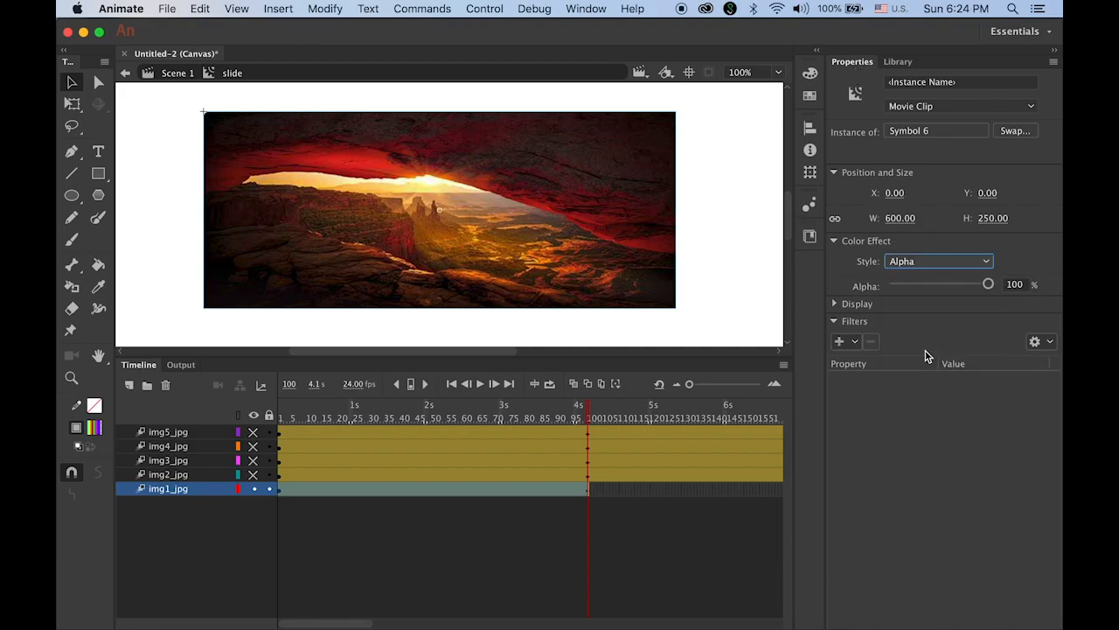
{"action": "left_click_drag", "start_coordinate": [988, 285], "coordinate": [782, 294]}
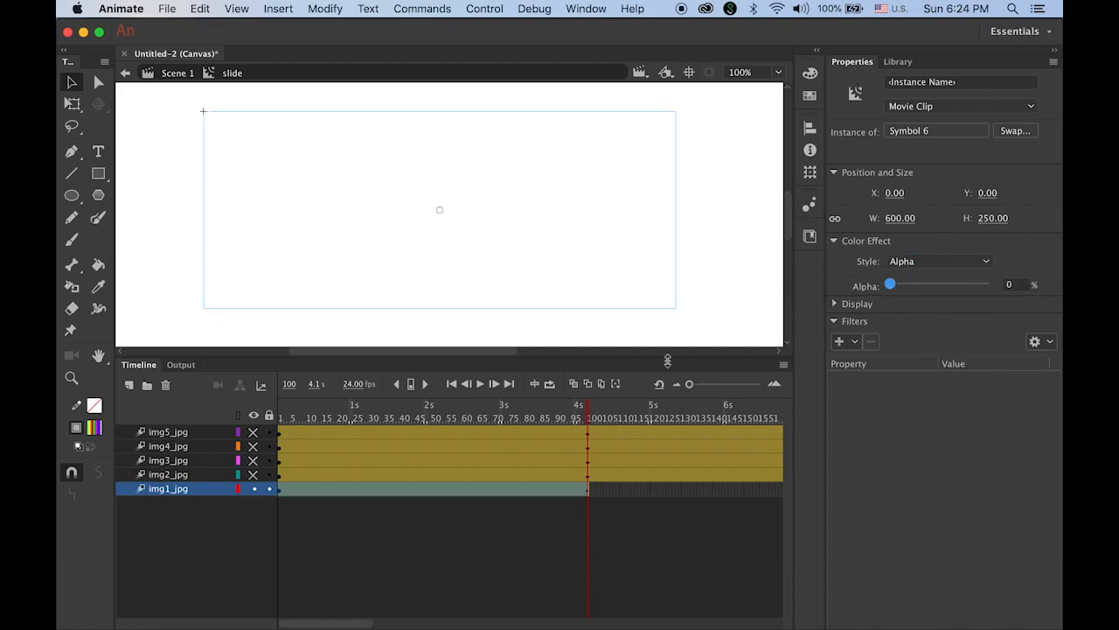
Return to frame 1, lock the img1_jpg layer and show the img2_jpg through img5_jpg layers again
{"action": "left_click", "coordinate": [588, 413]}
{"action": "left_click", "coordinate": [281, 417]}
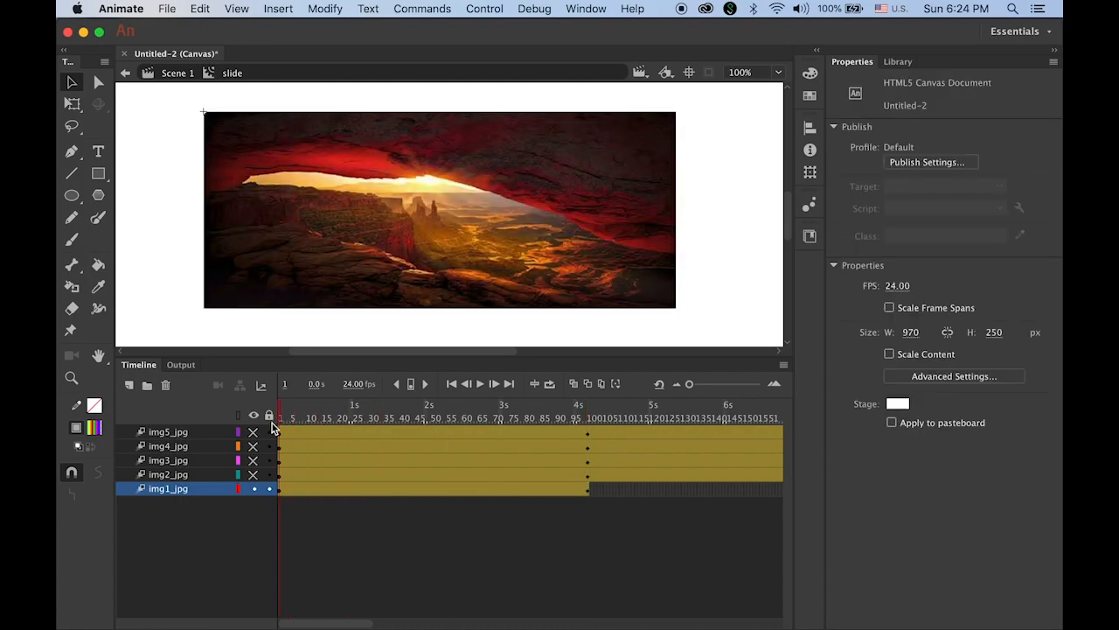
{"action": "left_click_drag", "start_coordinate": [281, 427], "coordinate": [278, 467]}
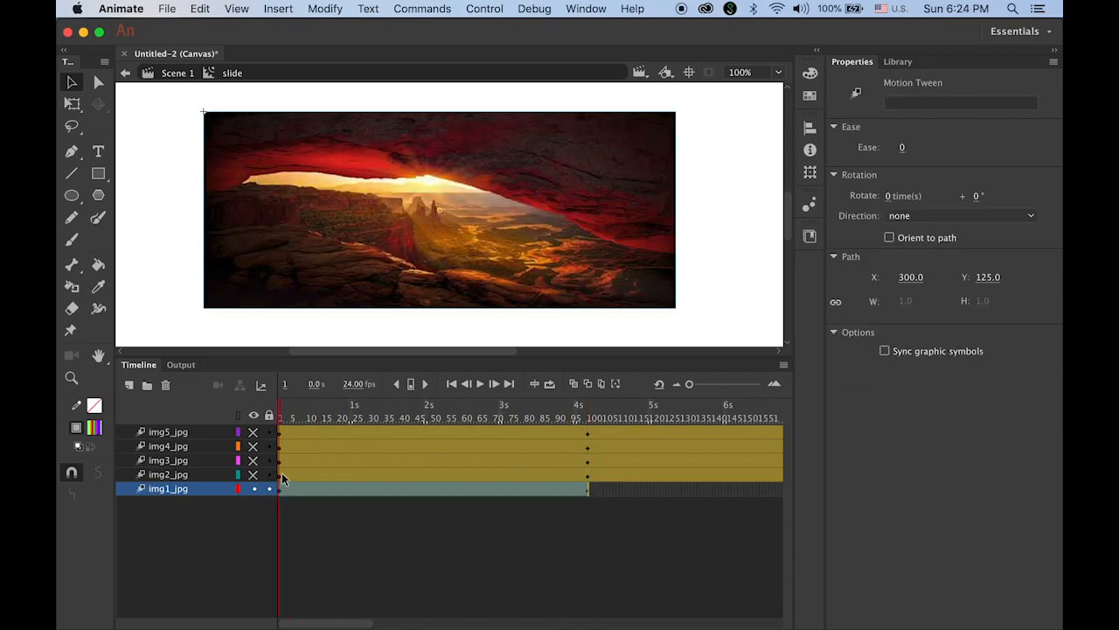
{"action": "left_click", "coordinate": [268, 489]}
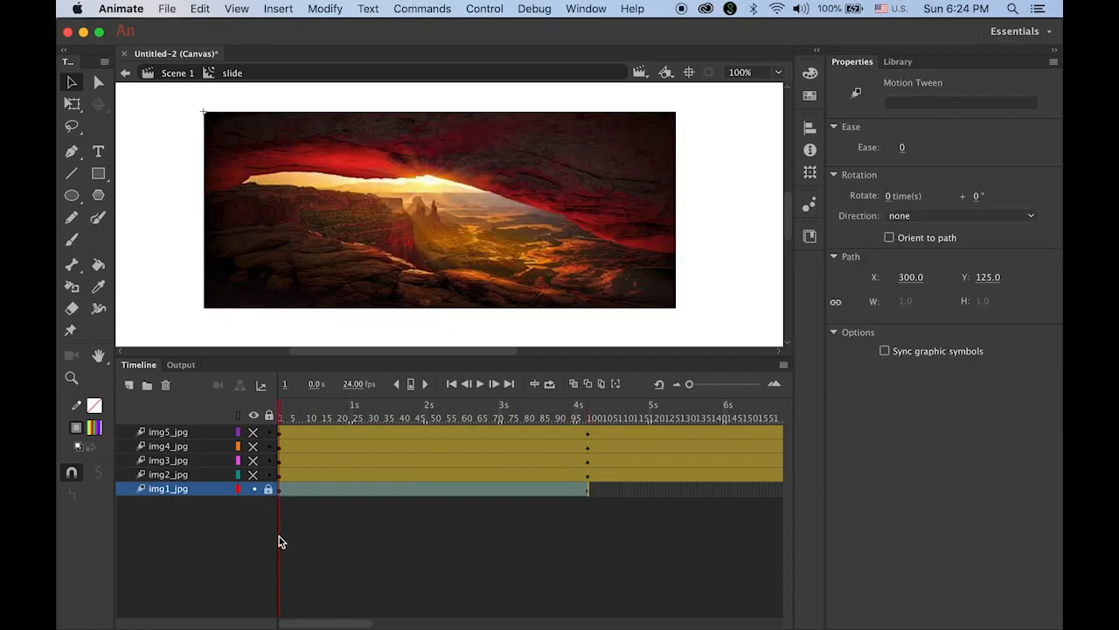
{"action": "left_click", "coordinate": [253, 474]}
{"action": "left_click", "coordinate": [253, 460]}
{"action": "left_click", "coordinate": [252, 446]}
{"action": "left_click", "coordinate": [253, 432]}
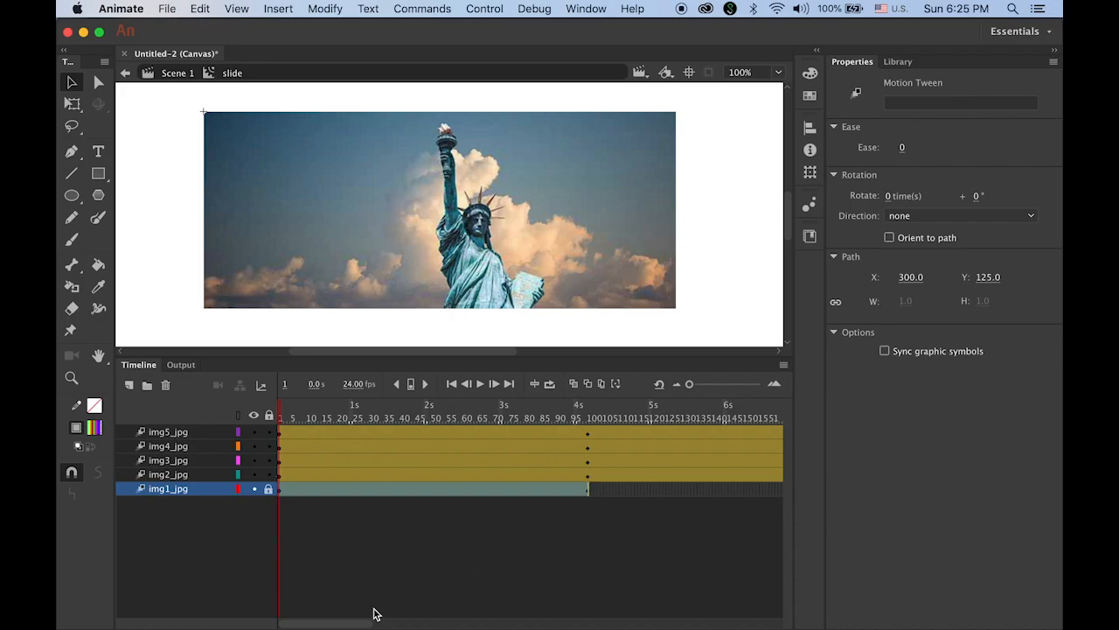
At frame 1, apply the Alpha color effect at 0% to the images on the img2_jpg through img5_jpg layers together
{"action": "left_click_drag", "start_coordinate": [359, 623], "coordinate": [419, 625]}
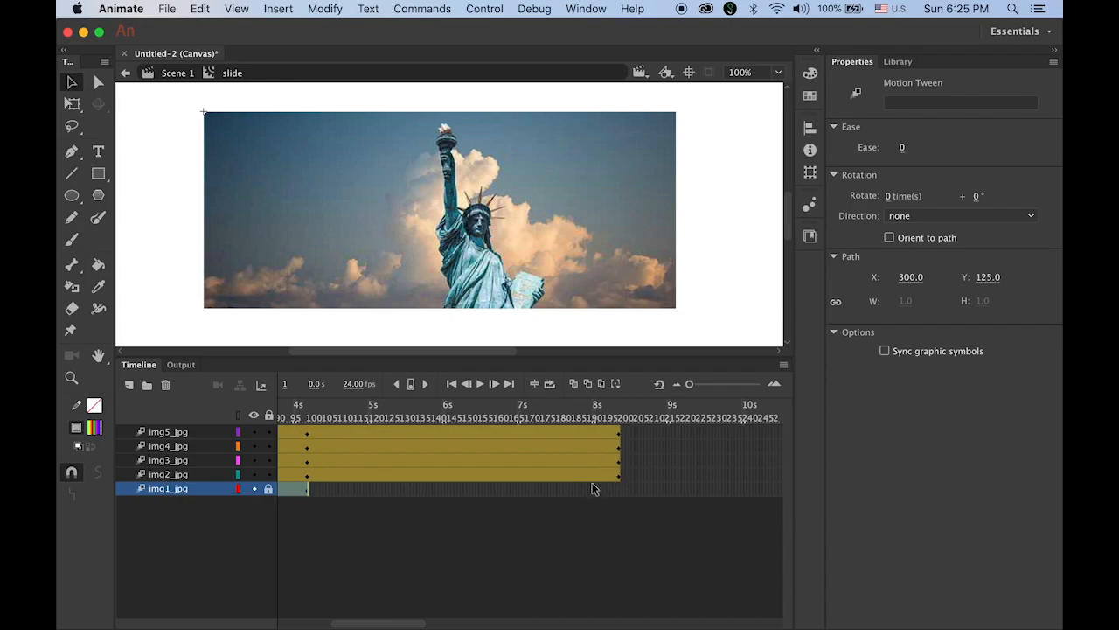
{"action": "left_click_drag", "start_coordinate": [395, 622], "coordinate": [286, 617]}
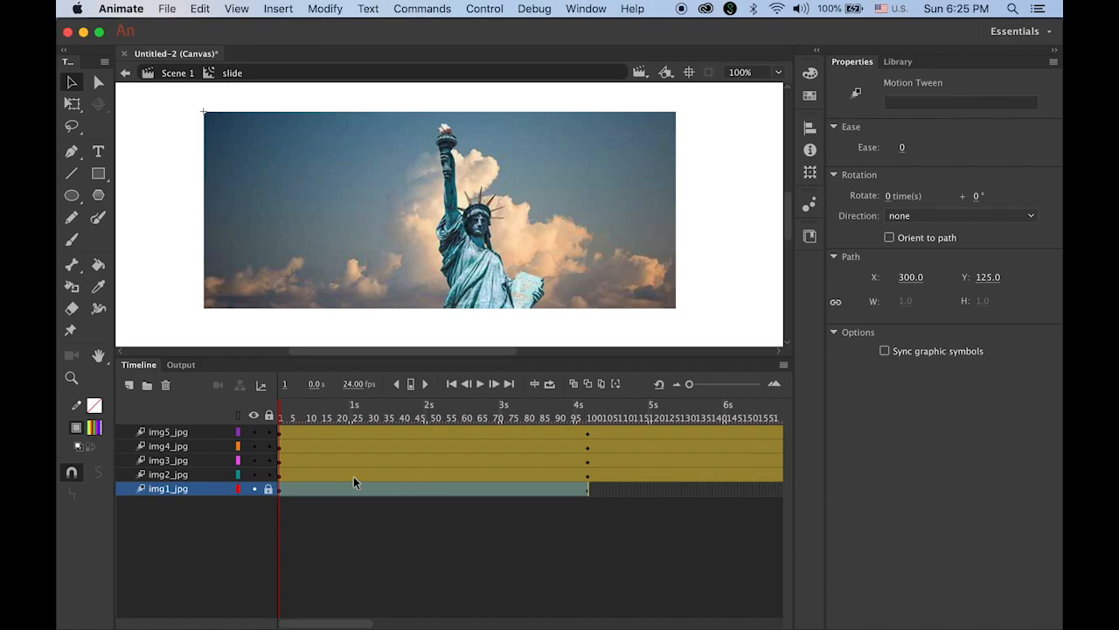
{"action": "left_click", "coordinate": [200, 475]}
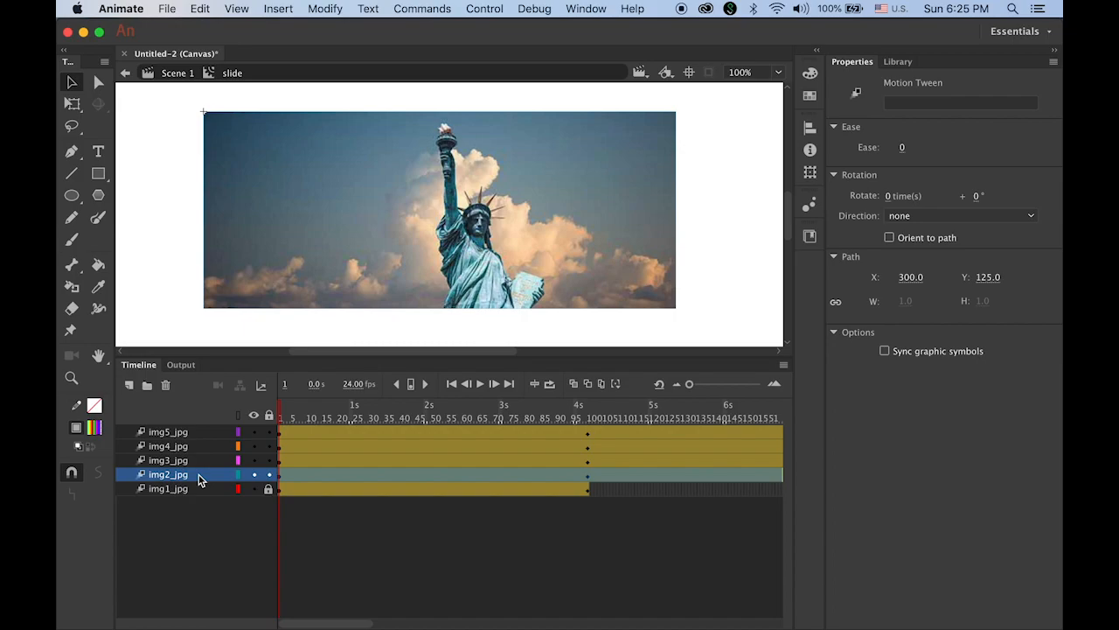
{"action": "left_click", "coordinate": [171, 433], "text": "shift"}
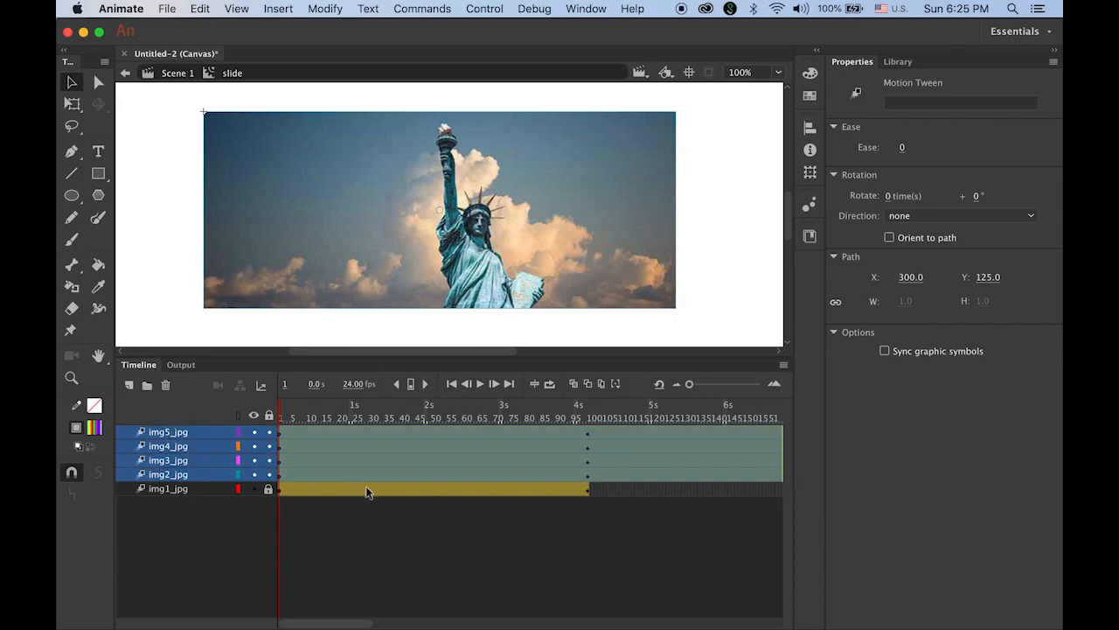
{"action": "left_click", "coordinate": [380, 253]}
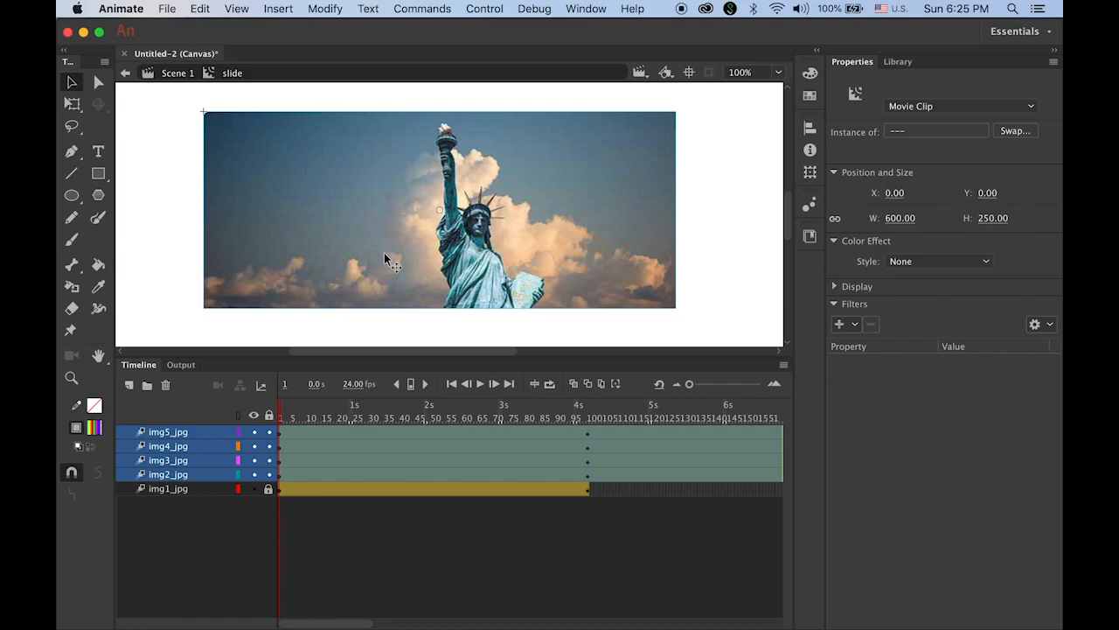
{"action": "left_click", "coordinate": [950, 263]}
{"action": "left_click", "coordinate": [936, 345]}
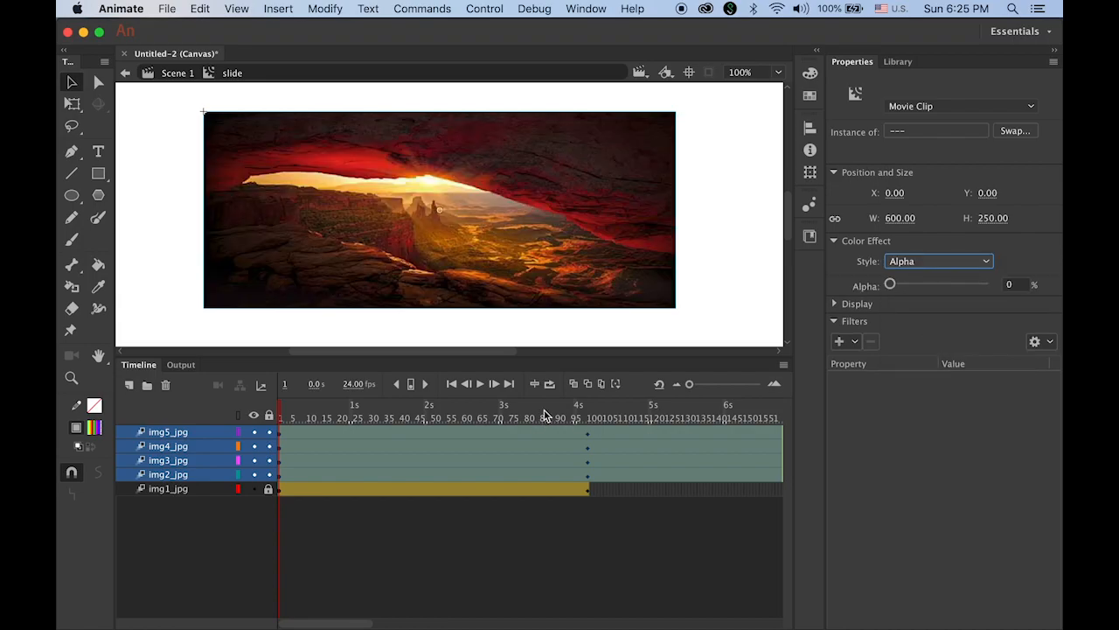
At frame 100, set the Alpha of the images on the img2_jpg through img5_jpg layers to 100%
{"action": "left_click_drag", "start_coordinate": [281, 411], "coordinate": [588, 443]}
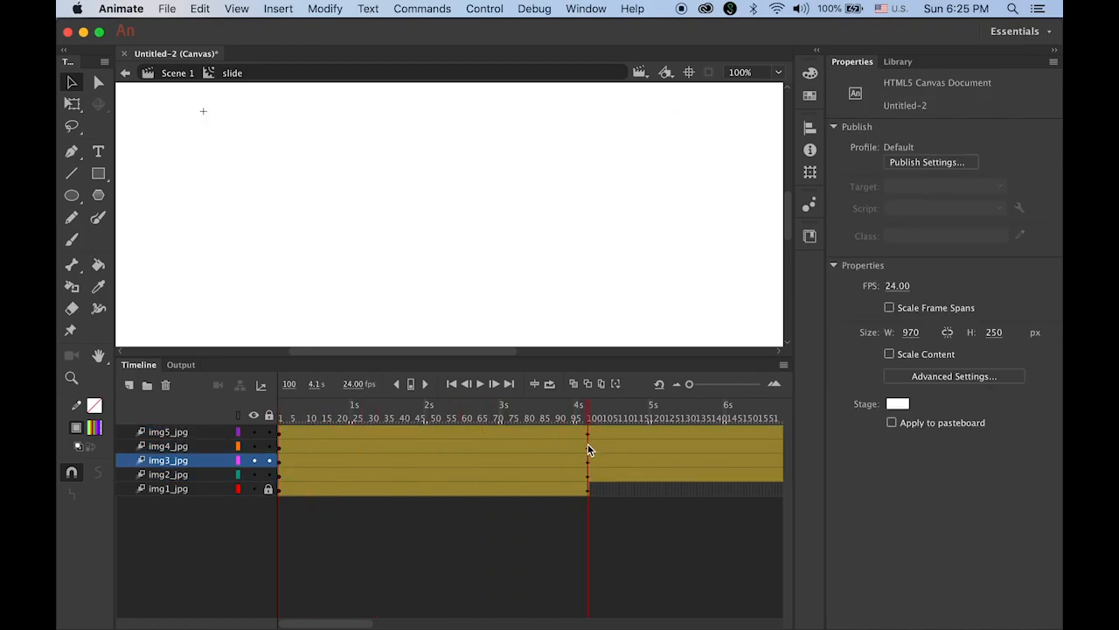
{"action": "left_click", "coordinate": [182, 474], "text": "shift"}
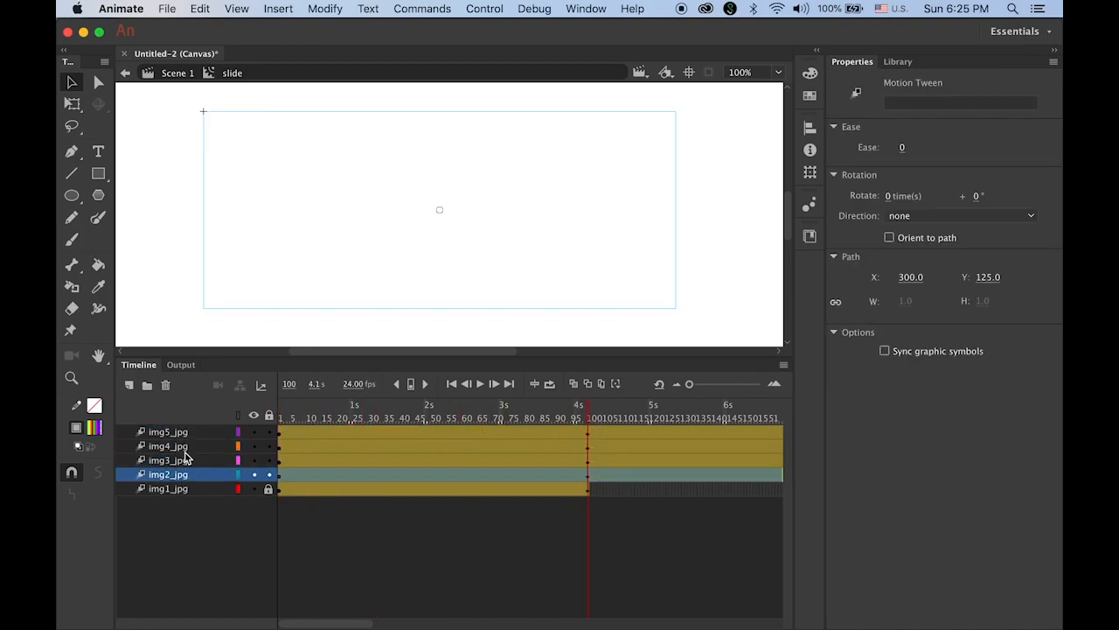
{"action": "left_click", "coordinate": [186, 433], "text": "shift"}
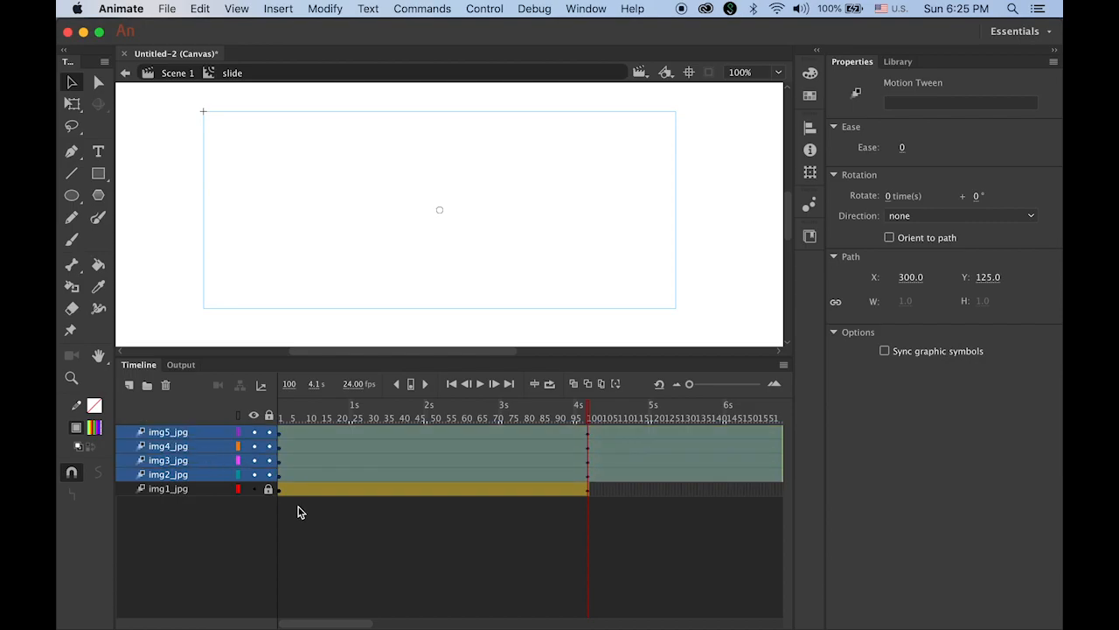
{"action": "left_click", "coordinate": [551, 274]}
{"action": "left_click_drag", "start_coordinate": [892, 288], "coordinate": [1009, 300]}
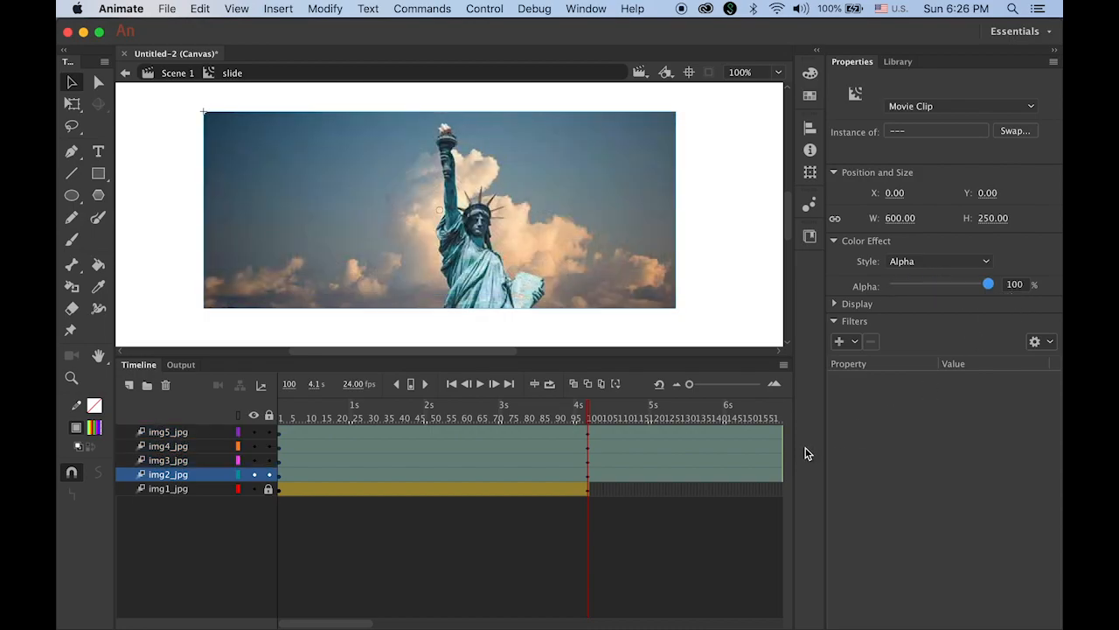
At frame 200, set the Alpha of the images on the img2_jpg through img5_jpg layers to 0%
{"action": "left_click_drag", "start_coordinate": [324, 624], "coordinate": [364, 627]}
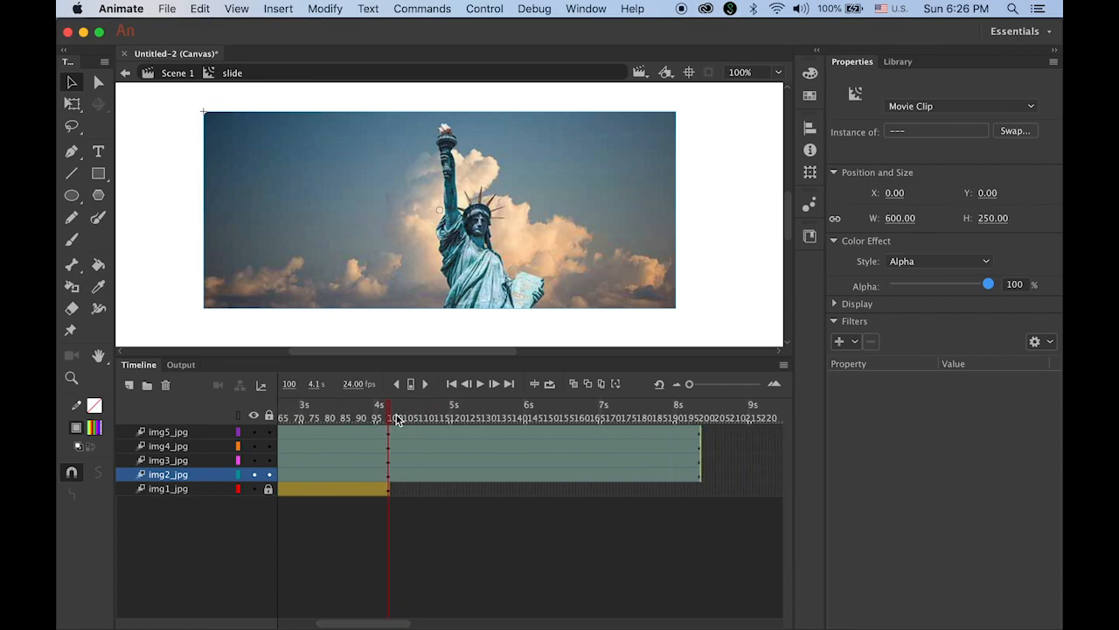
{"action": "left_click_drag", "start_coordinate": [394, 418], "coordinate": [701, 437]}
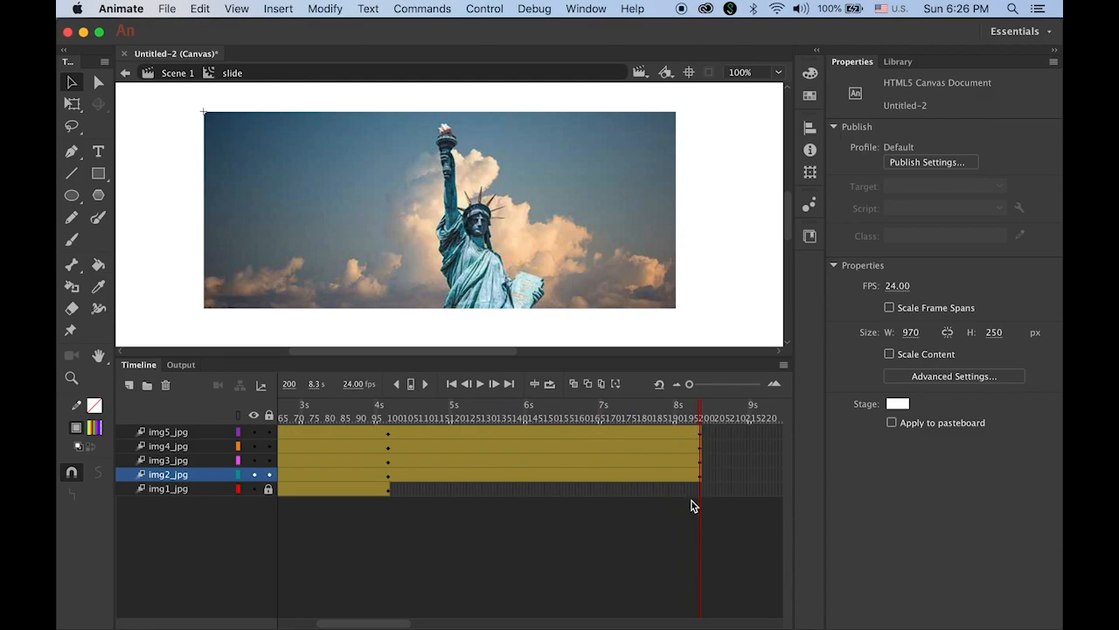
{"action": "left_click", "coordinate": [194, 433], "text": "shift"}
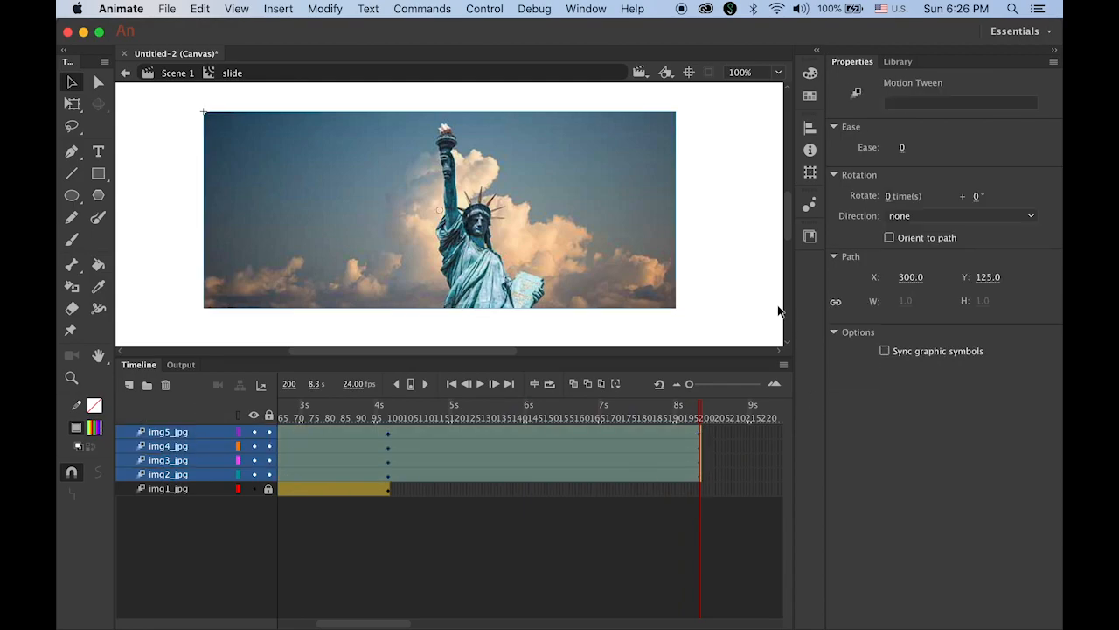
{"action": "left_click", "coordinate": [587, 241]}
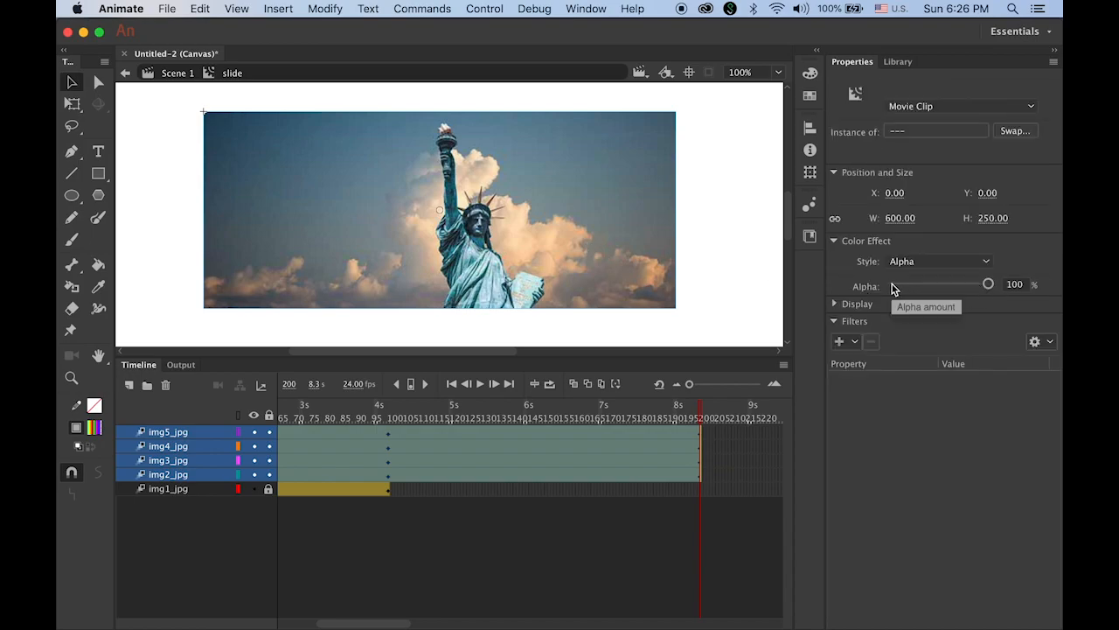
{"action": "left_click_drag", "start_coordinate": [988, 283], "coordinate": [890, 283]}
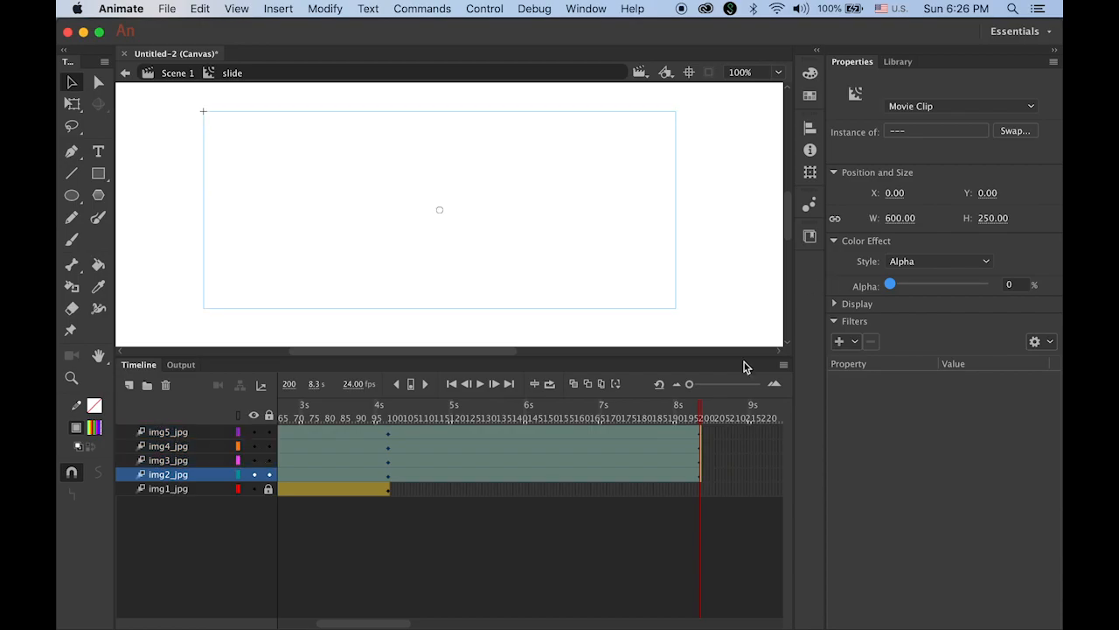
Return to frame 1 of the slide clip and unlock the img1_jpg layer
{"action": "left_click_drag", "start_coordinate": [700, 418], "coordinate": [234, 411]}
{"action": "left_click_drag", "start_coordinate": [230, 413], "coordinate": [205, 413]}
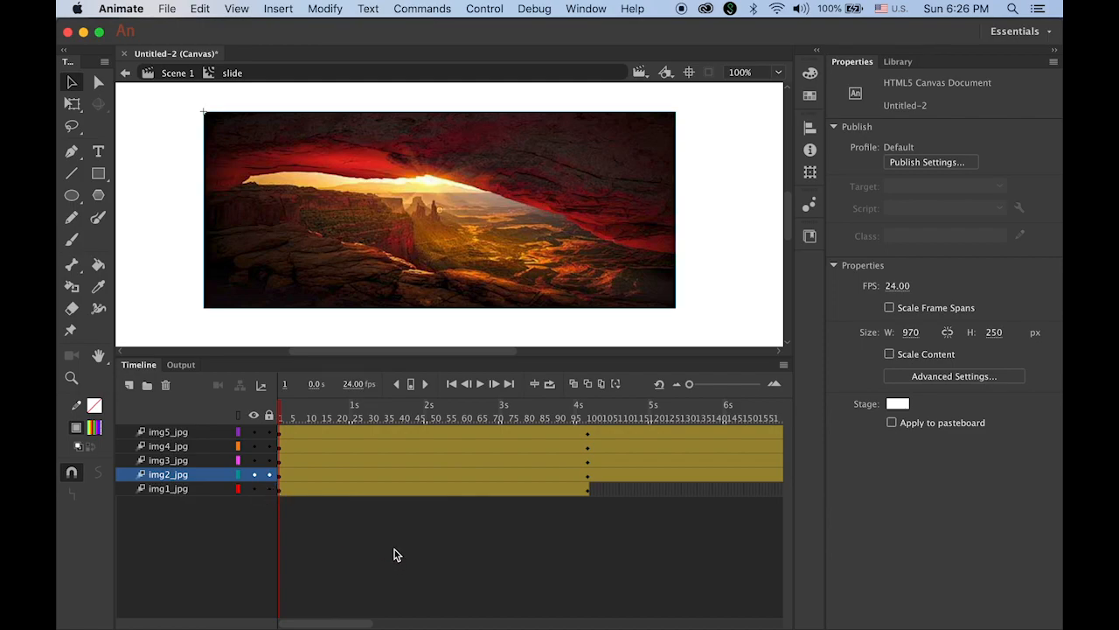
{"action": "left_click", "coordinate": [182, 489]}
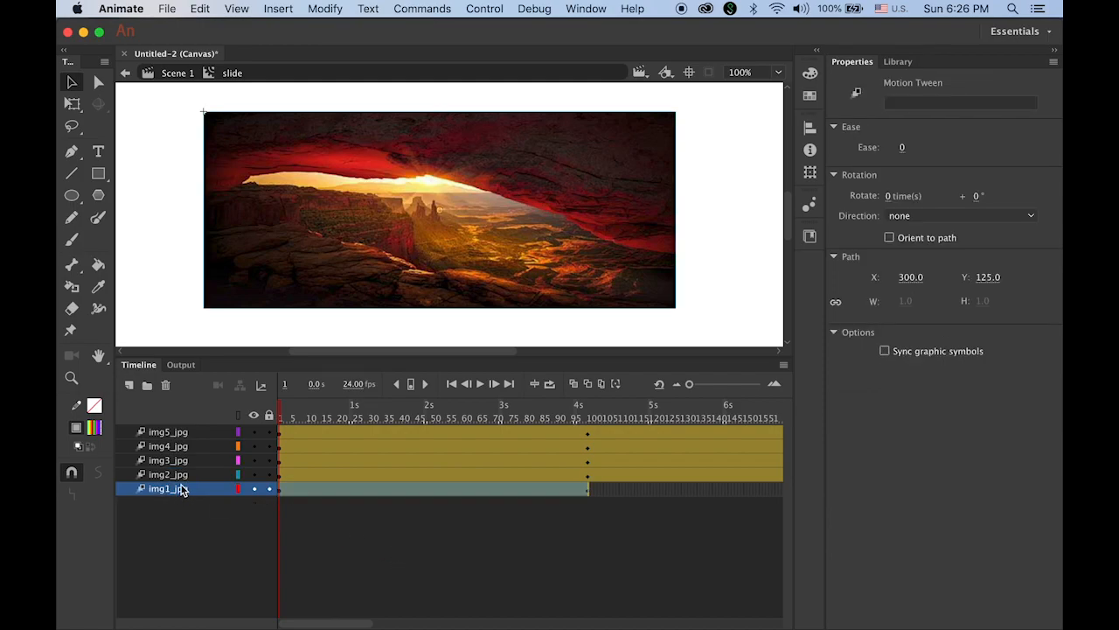
{"action": "left_click", "coordinate": [181, 478]}
{"action": "left_click", "coordinate": [181, 483]}
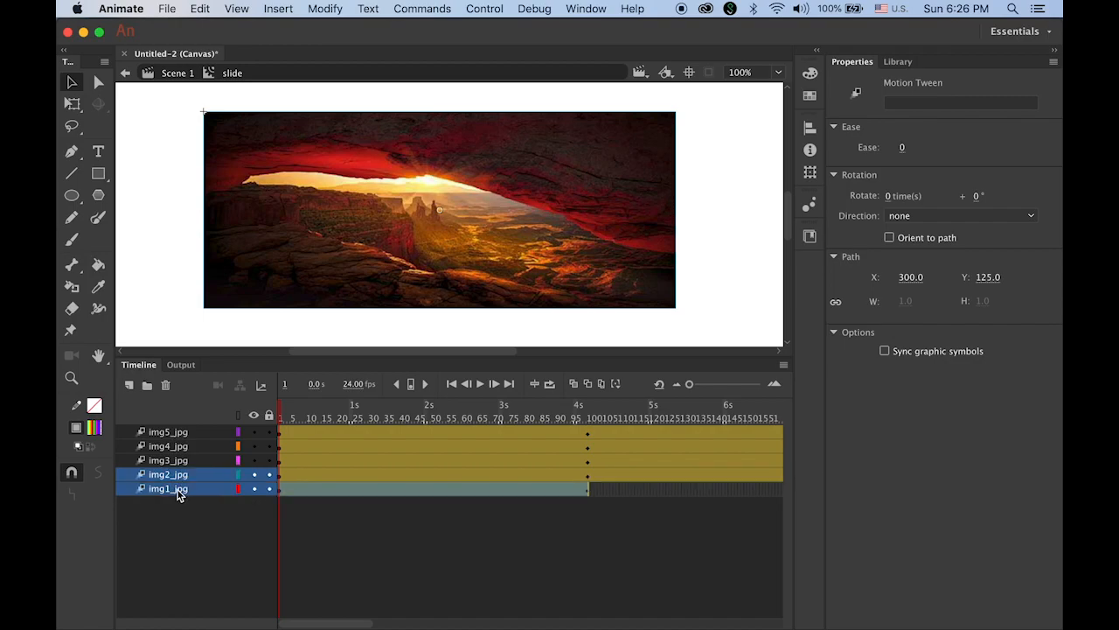
{"action": "left_click", "coordinate": [179, 478]}
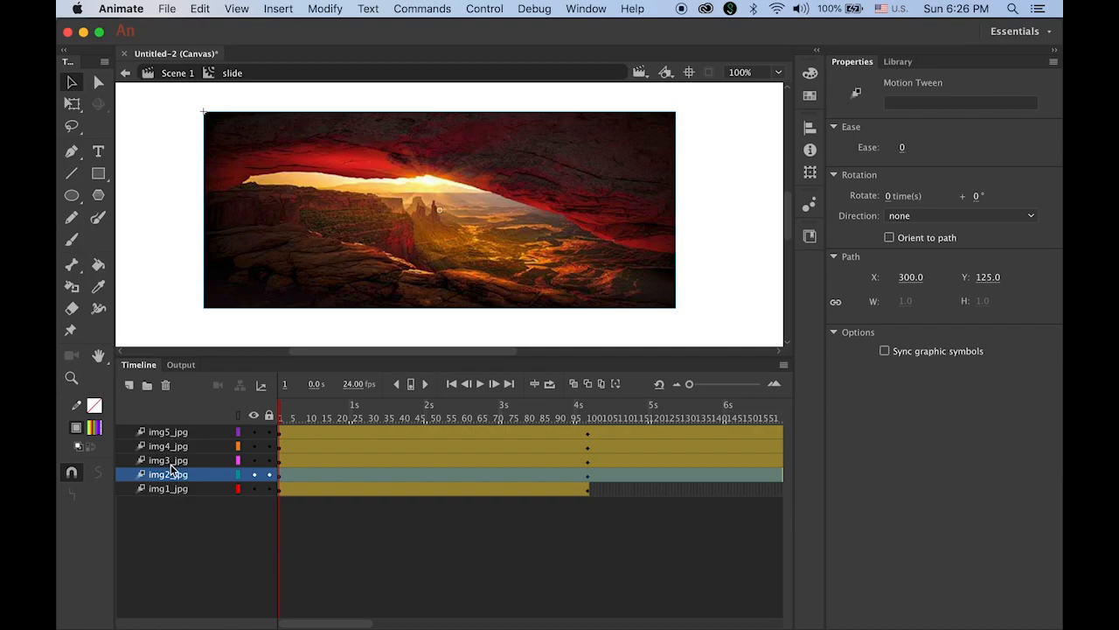
Shift the whole img3_jpg tween span along the timeline so it starts at frame 101, after img1_jpg's span ends
{"action": "left_click", "coordinate": [171, 460]}
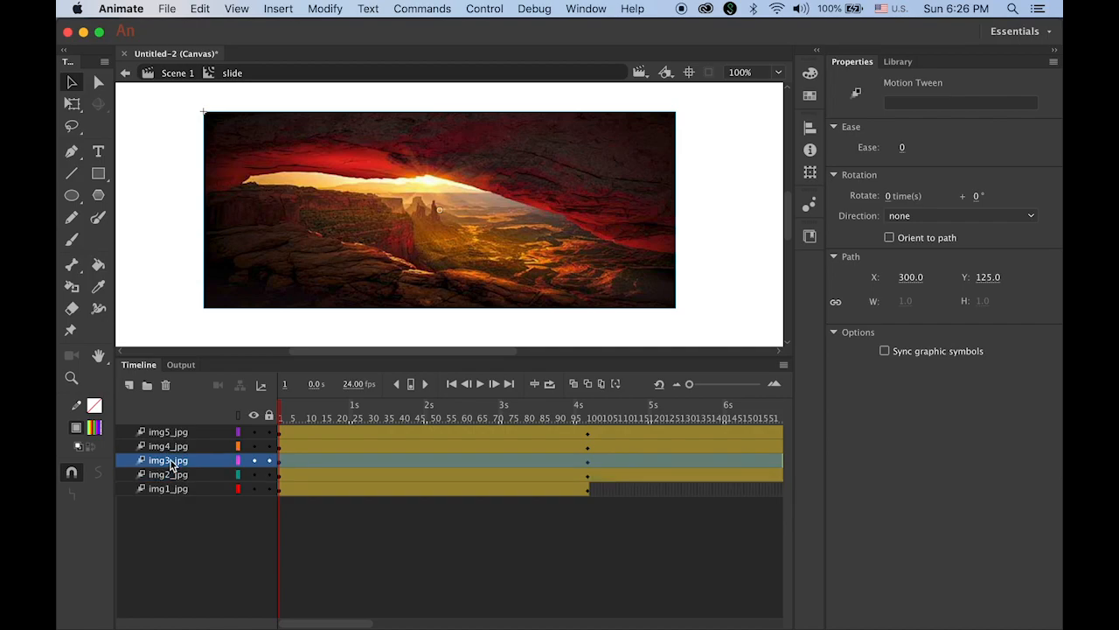
{"action": "left_click", "coordinate": [293, 459]}
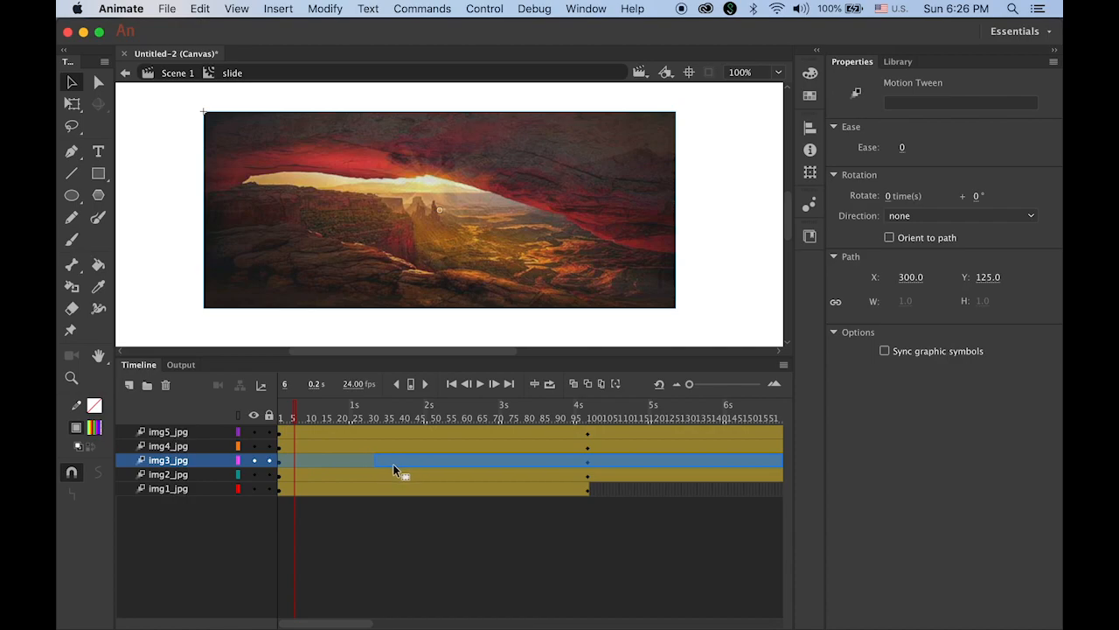
{"action": "left_click_drag", "start_coordinate": [425, 472], "coordinate": [492, 472]}
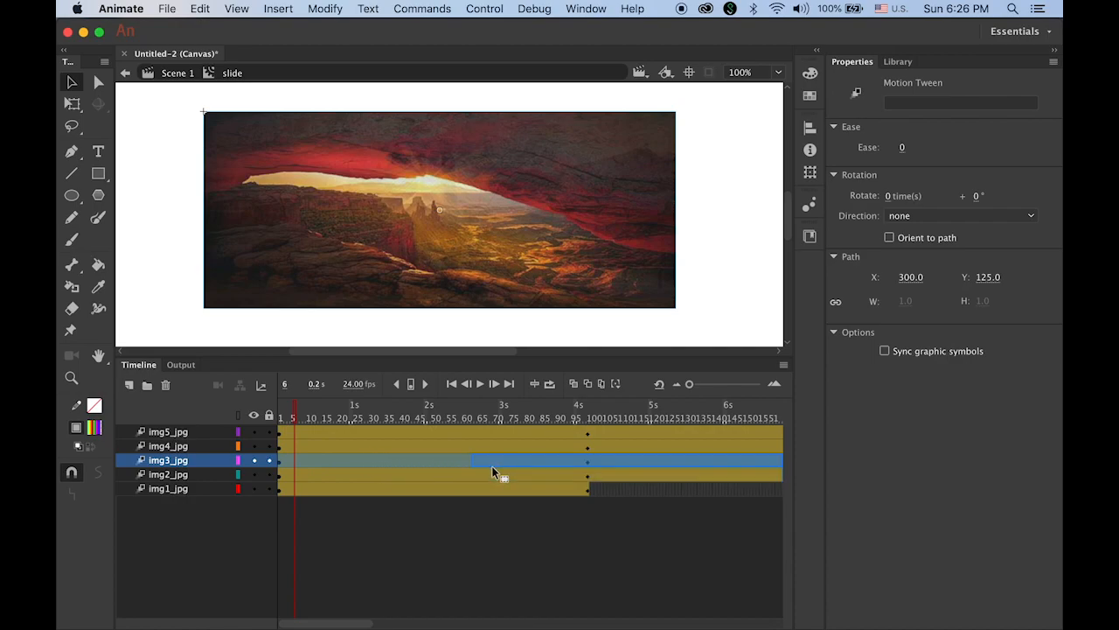
{"action": "left_click", "coordinate": [605, 464]}
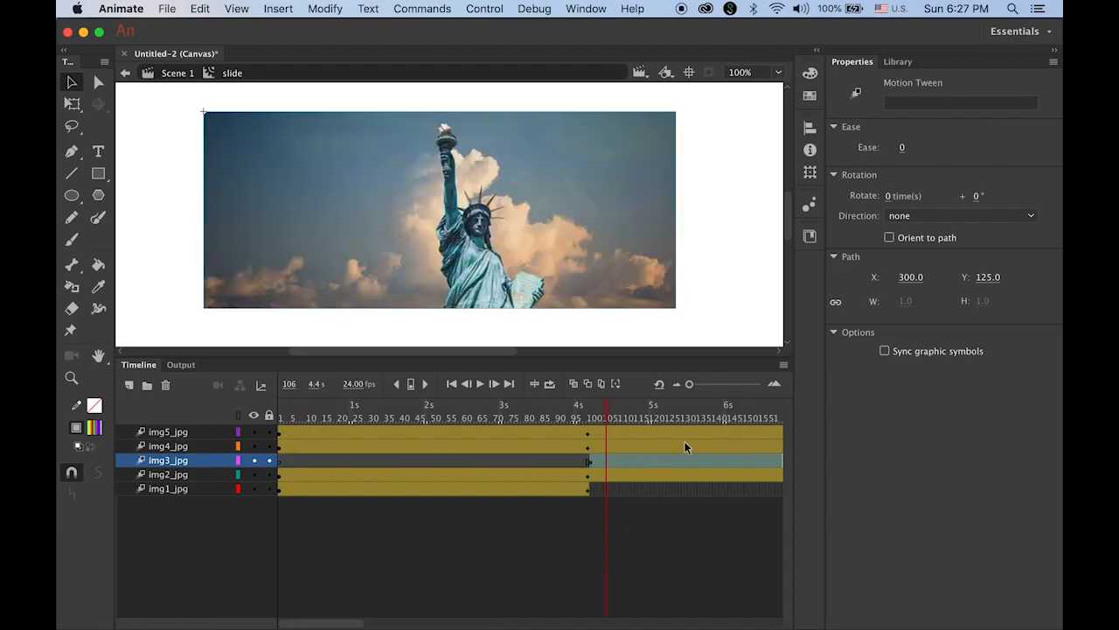
{"action": "left_click_drag", "start_coordinate": [610, 422], "coordinate": [589, 455]}
{"action": "left_click", "coordinate": [591, 456]}
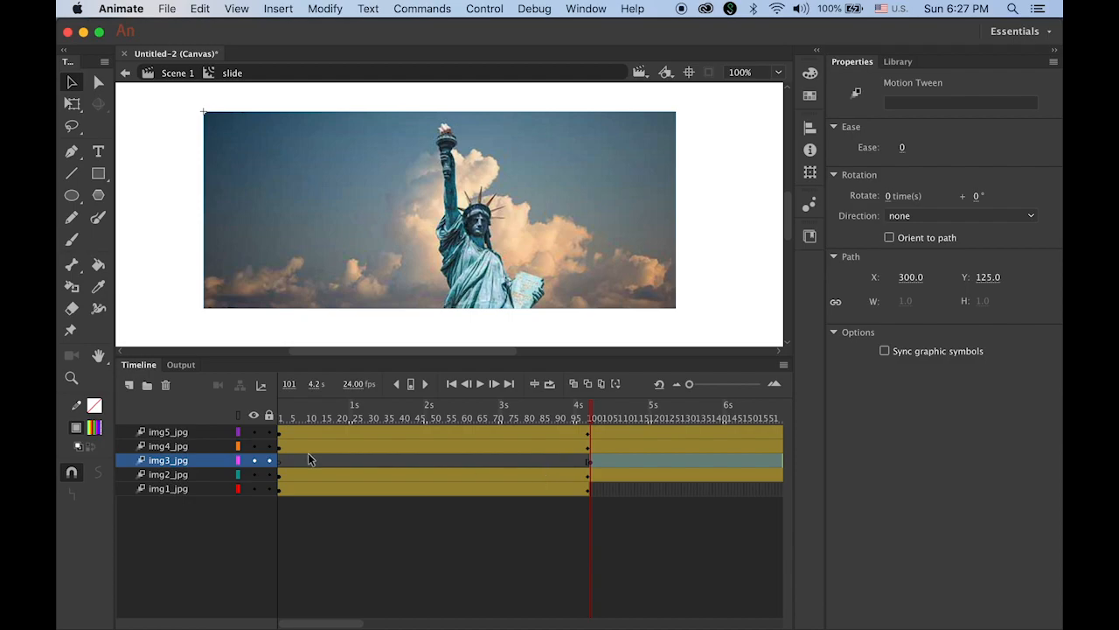
Shift the whole img4_jpg tween span along the timeline so it starts at frame 201, after img2_jpg's span ends
{"action": "left_click", "coordinate": [166, 449]}
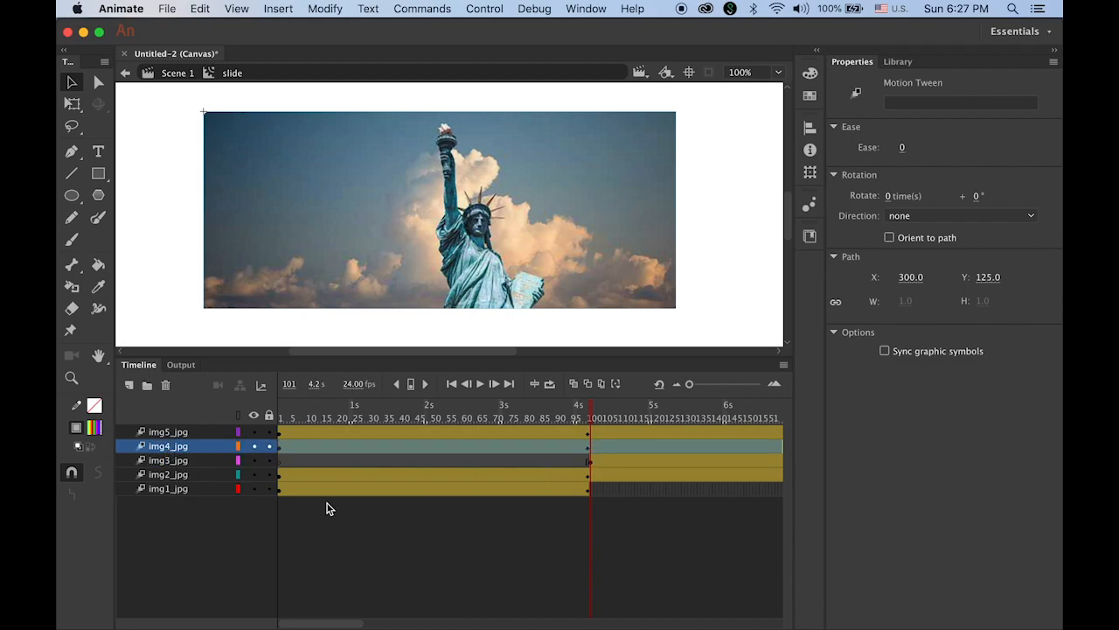
{"action": "left_click", "coordinate": [290, 446]}
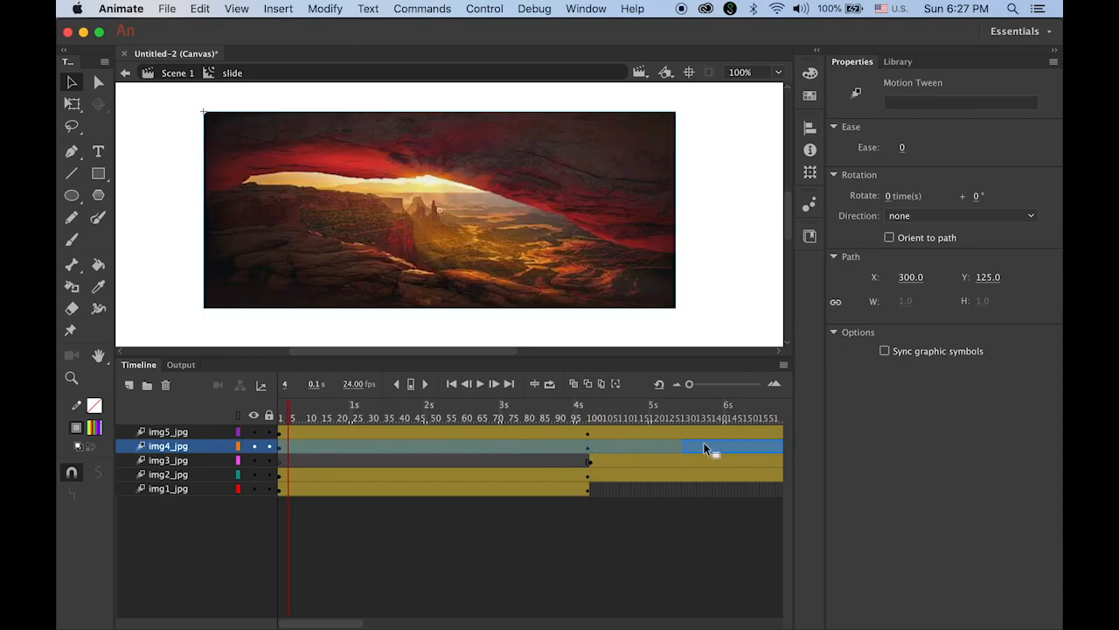
{"action": "left_click_drag", "start_coordinate": [776, 446], "coordinate": [711, 449]}
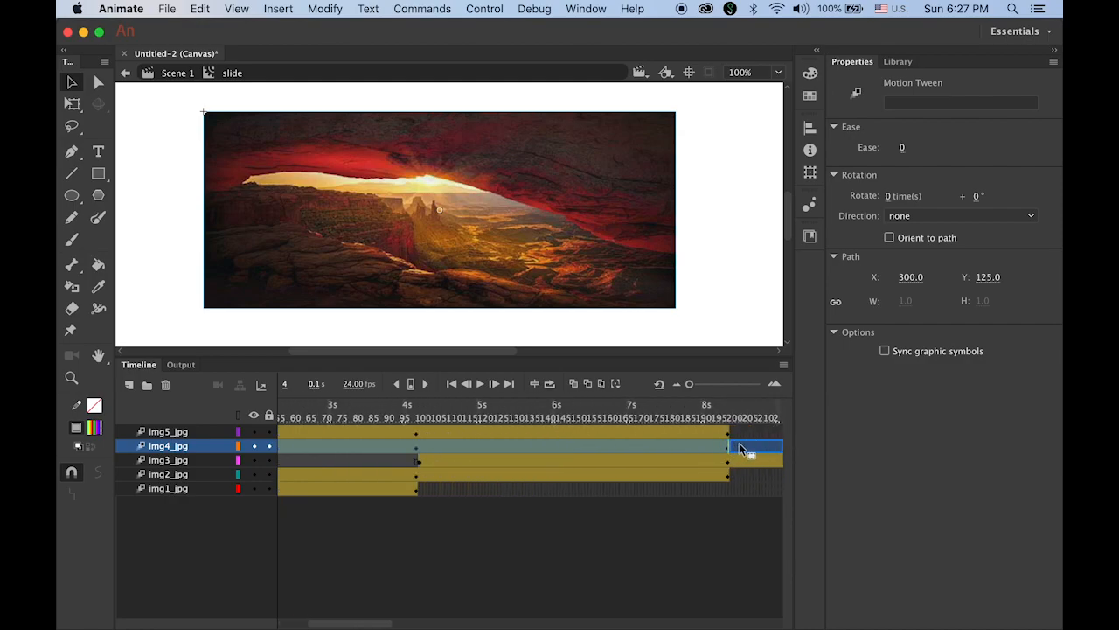
{"action": "left_click", "coordinate": [739, 449]}
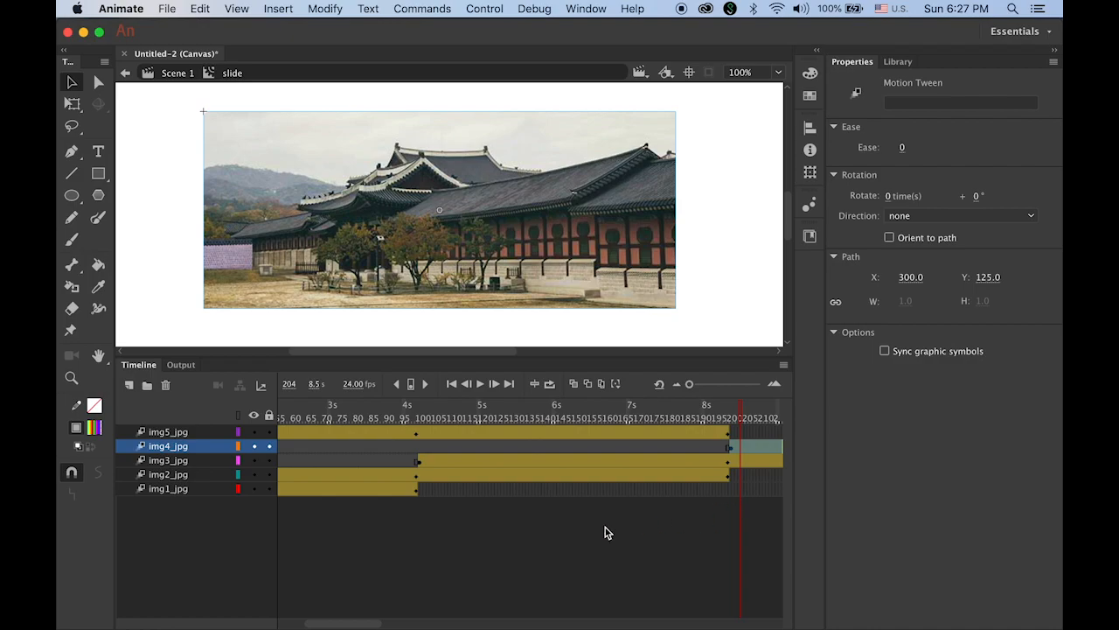
Shift the whole img5_jpg tween span along the timeline so it starts at frame 301, after img3_jpg's span ends
{"action": "left_click_drag", "start_coordinate": [355, 623], "coordinate": [295, 624]}
{"action": "left_click", "coordinate": [175, 432]}
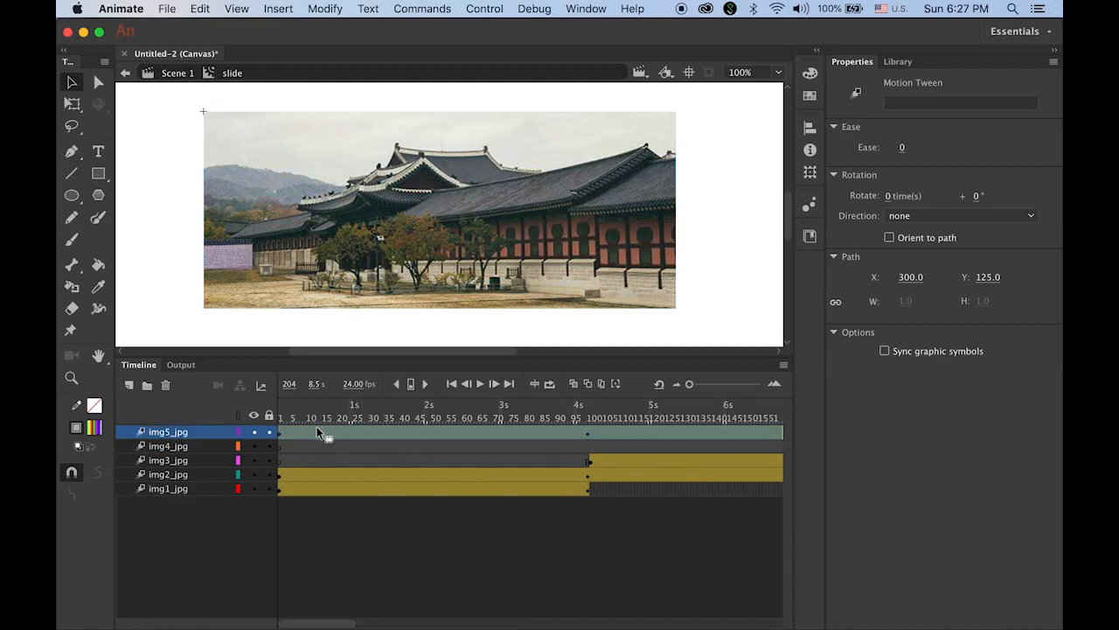
{"action": "left_click", "coordinate": [301, 432]}
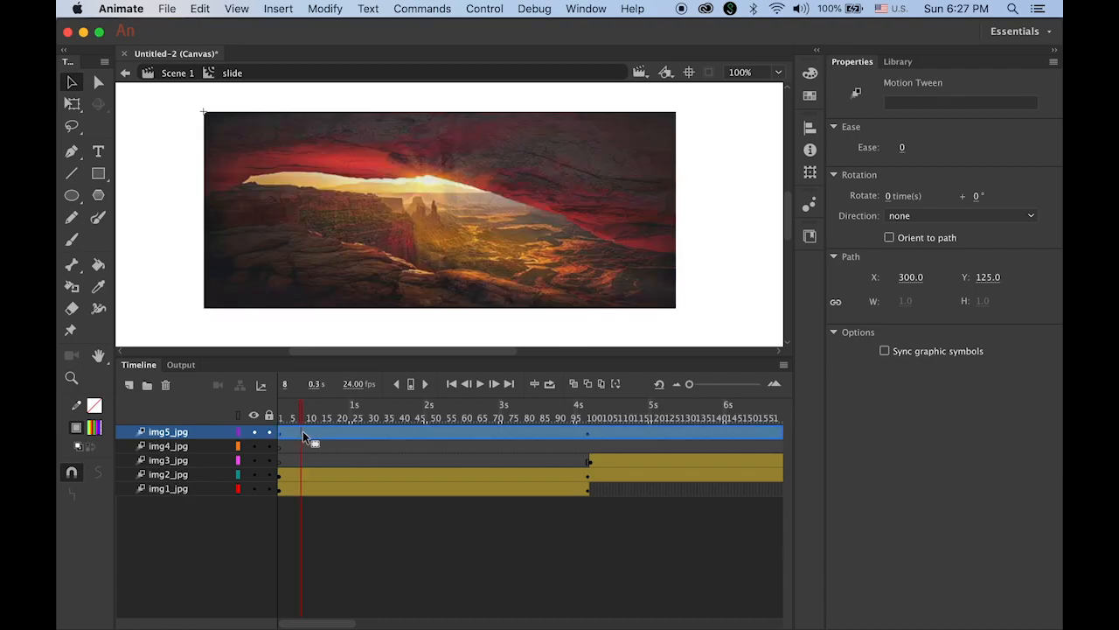
{"action": "mouse_move", "coordinate": [443, 423]}
{"action": "left_mouse_down"}
{"action": "mouse_move", "coordinate": [797, 429]}
{"action": "mouse_move", "coordinate": [443, 432]}
{"action": "left_mouse_up"}
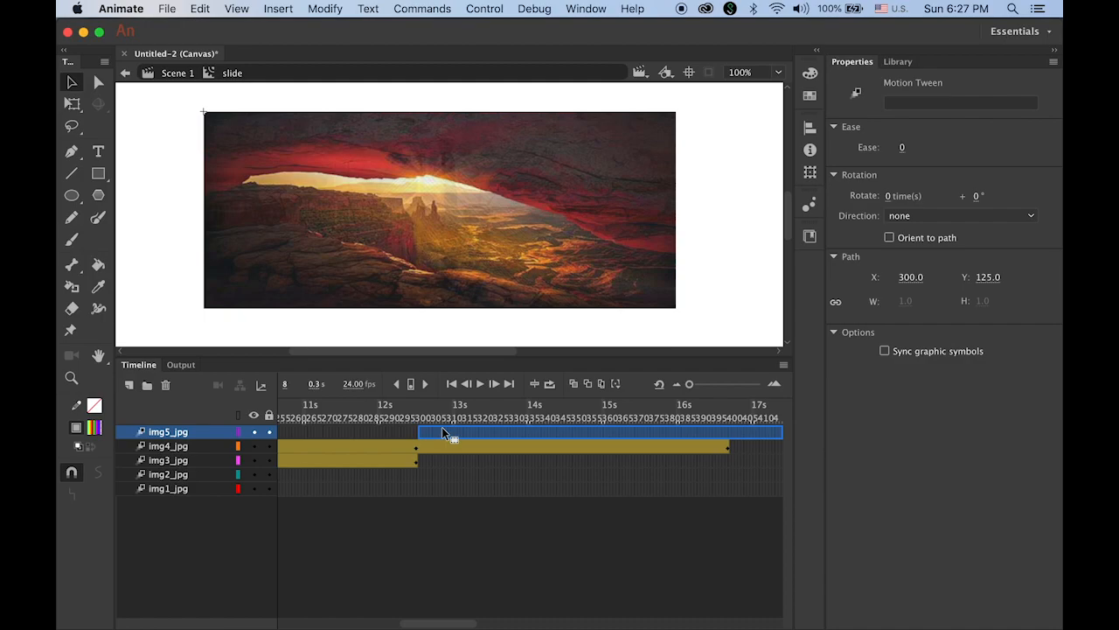
{"action": "left_click_drag", "start_coordinate": [444, 432], "coordinate": [666, 439]}
{"action": "left_click_drag", "start_coordinate": [578, 438], "coordinate": [55, 457]}
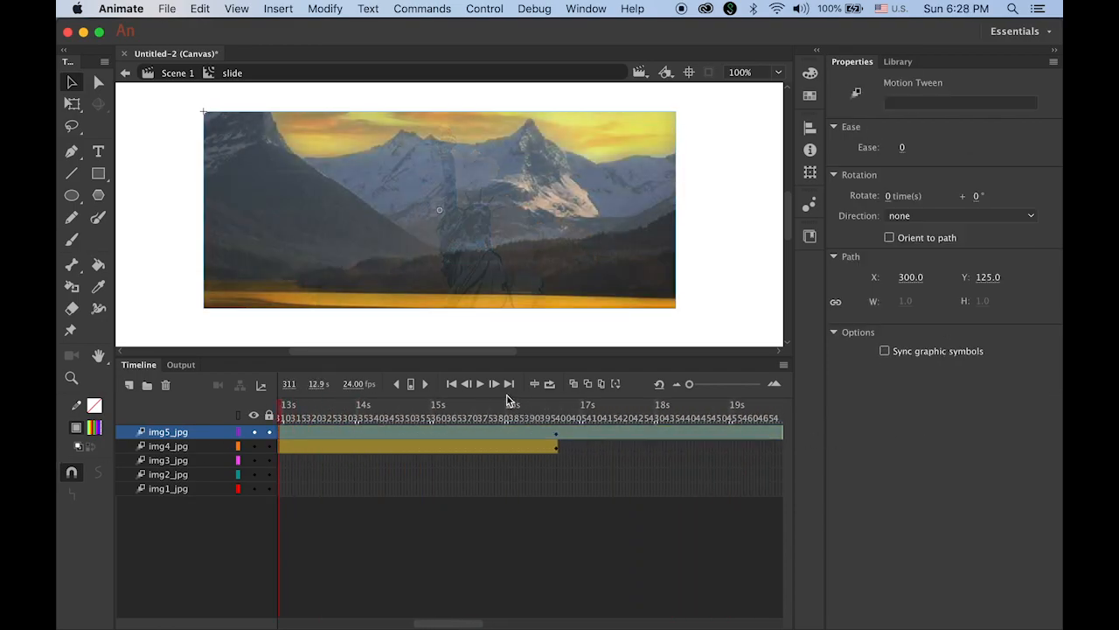
Play the slide clip from frame 1 to check the photo fades, and return to Scene 1
{"action": "left_click", "coordinate": [452, 384]}
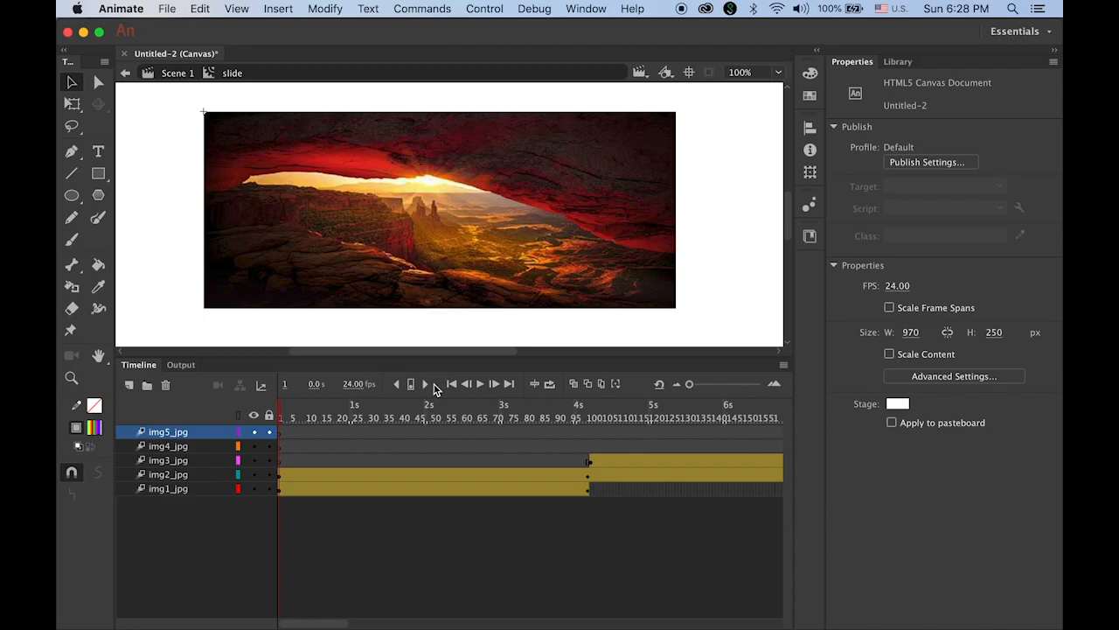
{"action": "left_click", "coordinate": [480, 383]}
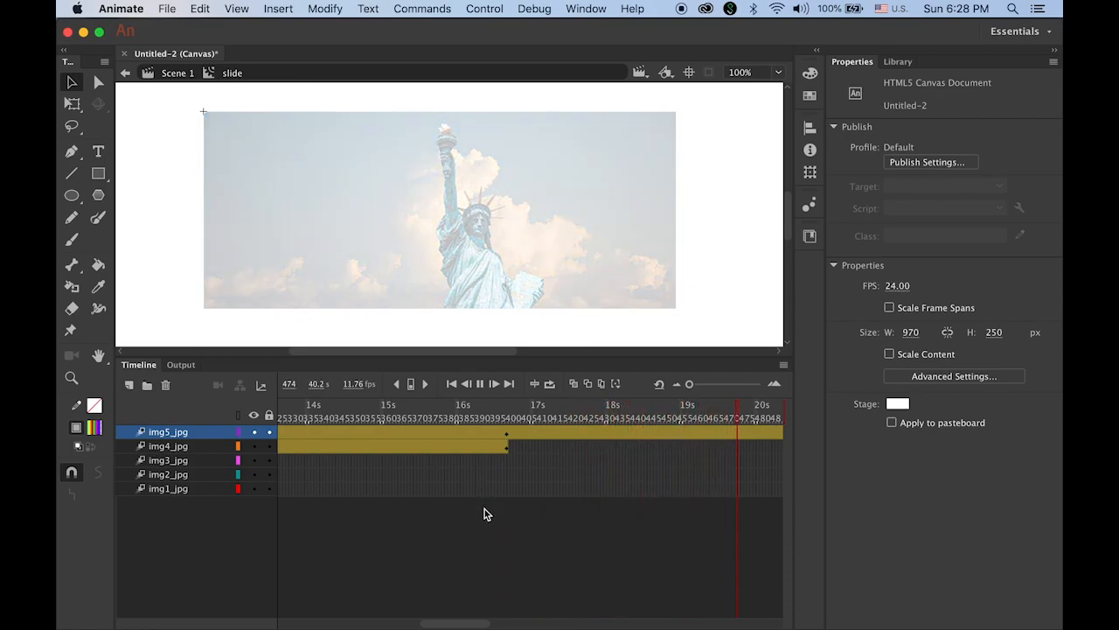
{"action": "left_click", "coordinate": [177, 73]}
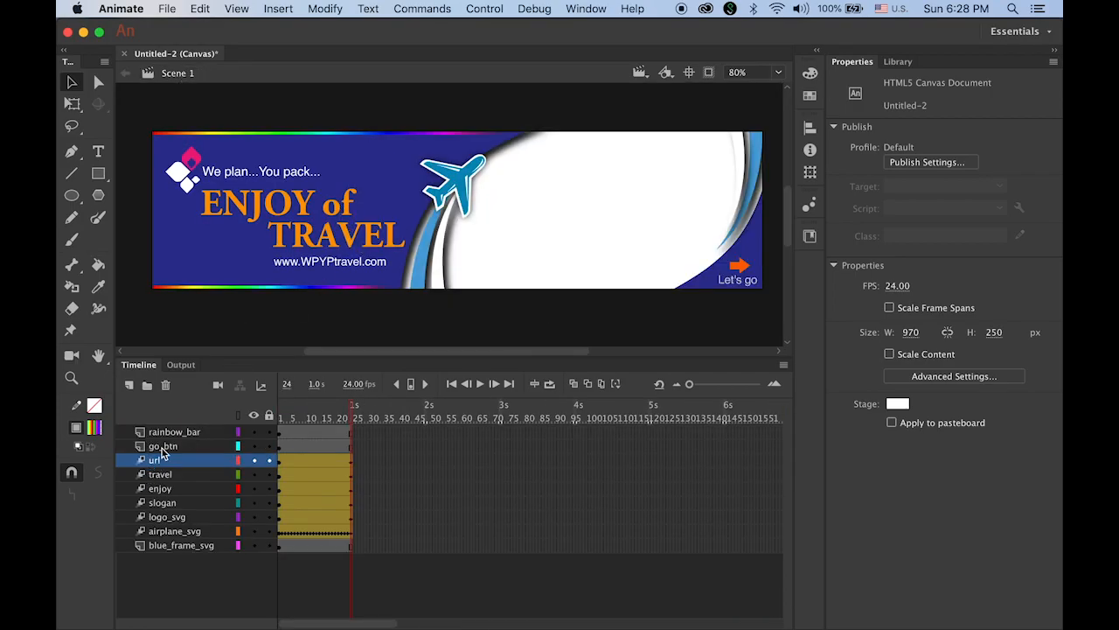
Play the banner's main timeline from frame 1 to review the airplane, logo and text tweens
{"action": "left_click_drag", "start_coordinate": [688, 385], "coordinate": [708, 384]}
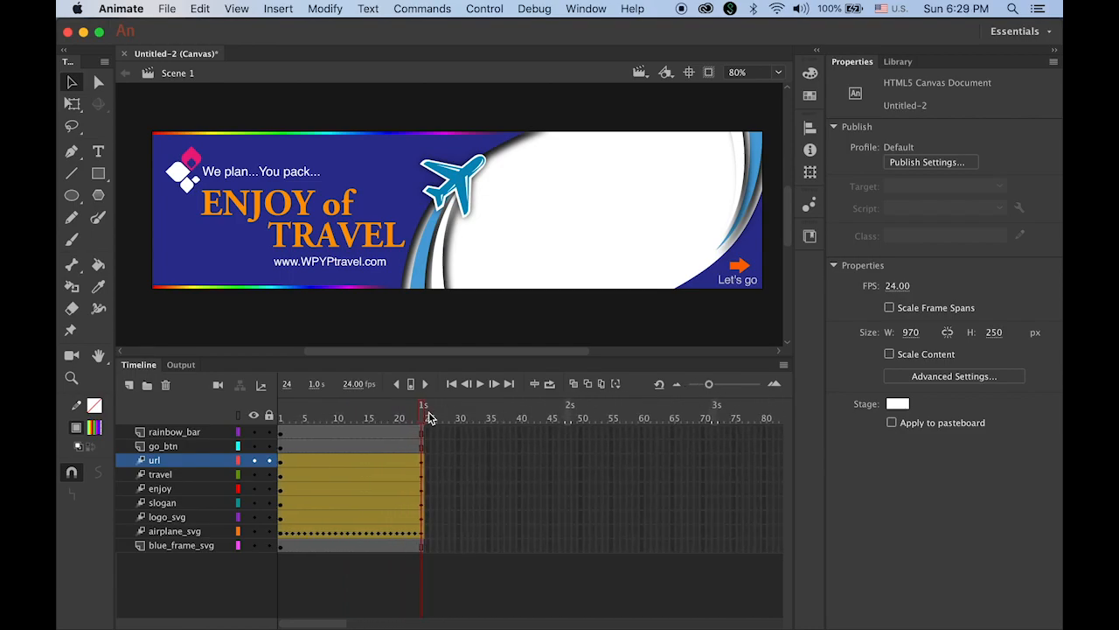
{"action": "left_click_drag", "start_coordinate": [422, 420], "coordinate": [195, 413]}
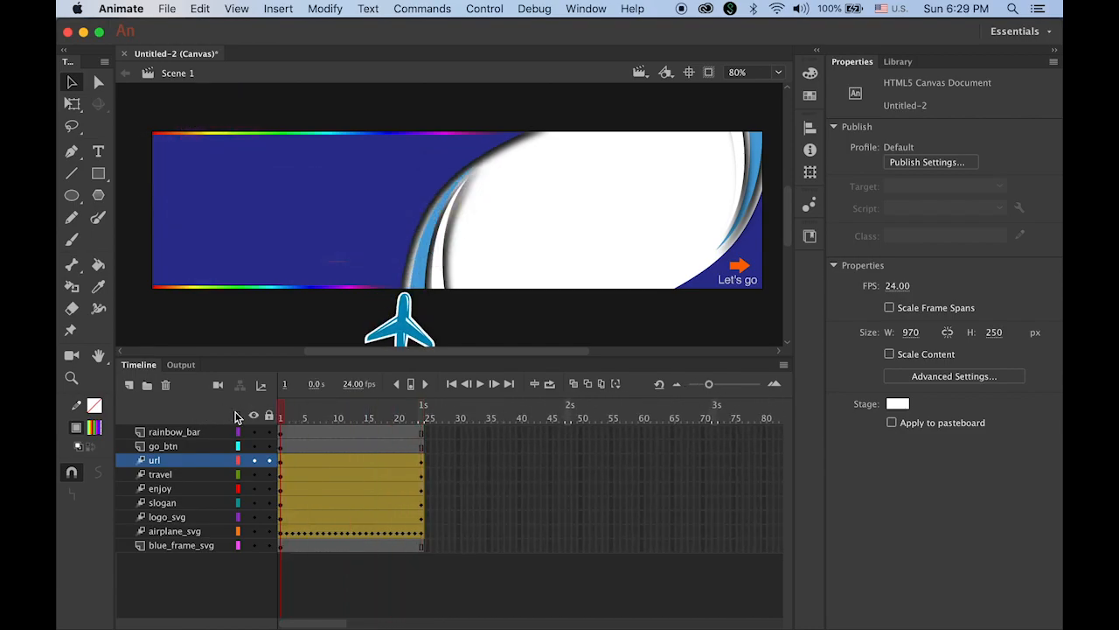
{"action": "key", "text": "Return"}
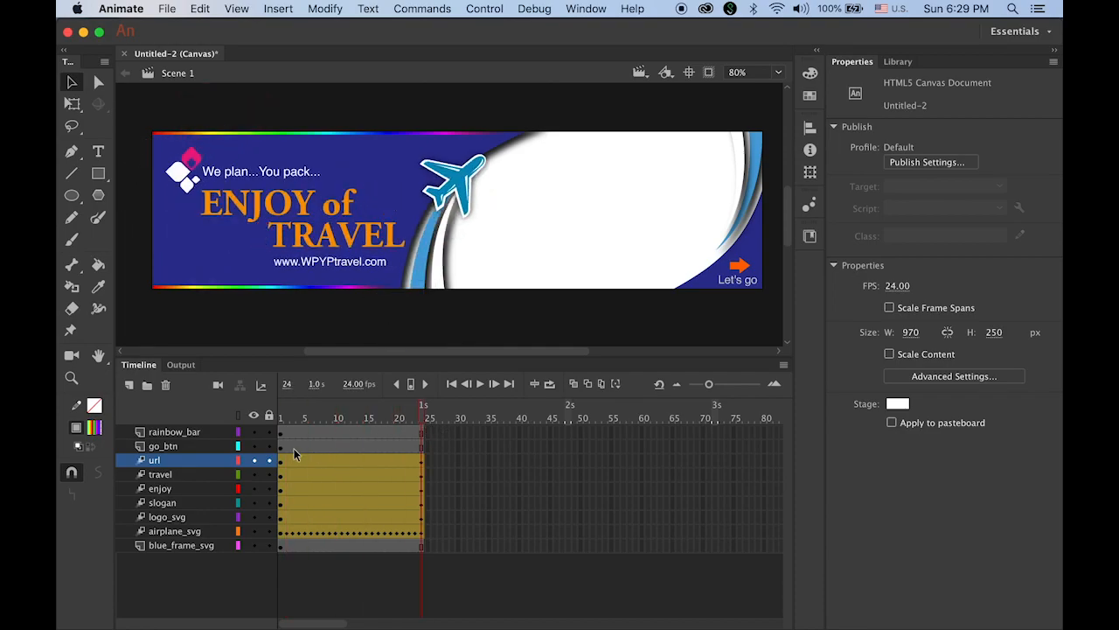
Add a new layer, move it below the blue_frame_svg layer and rename it slide
{"action": "left_click", "coordinate": [194, 432]}
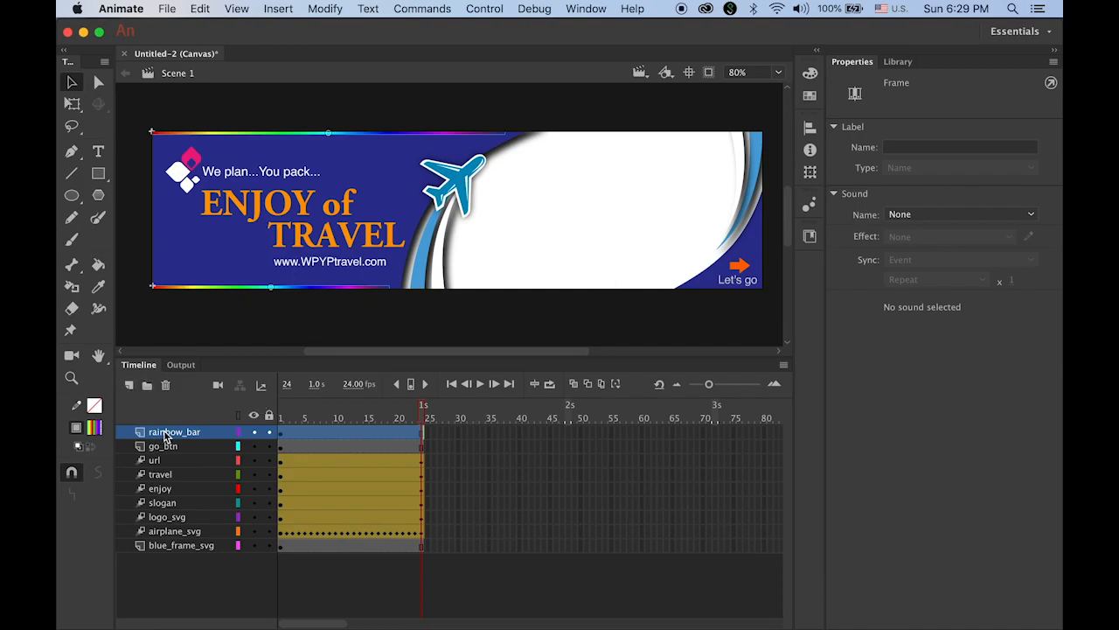
{"action": "left_click", "coordinate": [130, 385]}
{"action": "left_click_drag", "start_coordinate": [171, 435], "coordinate": [166, 577]}
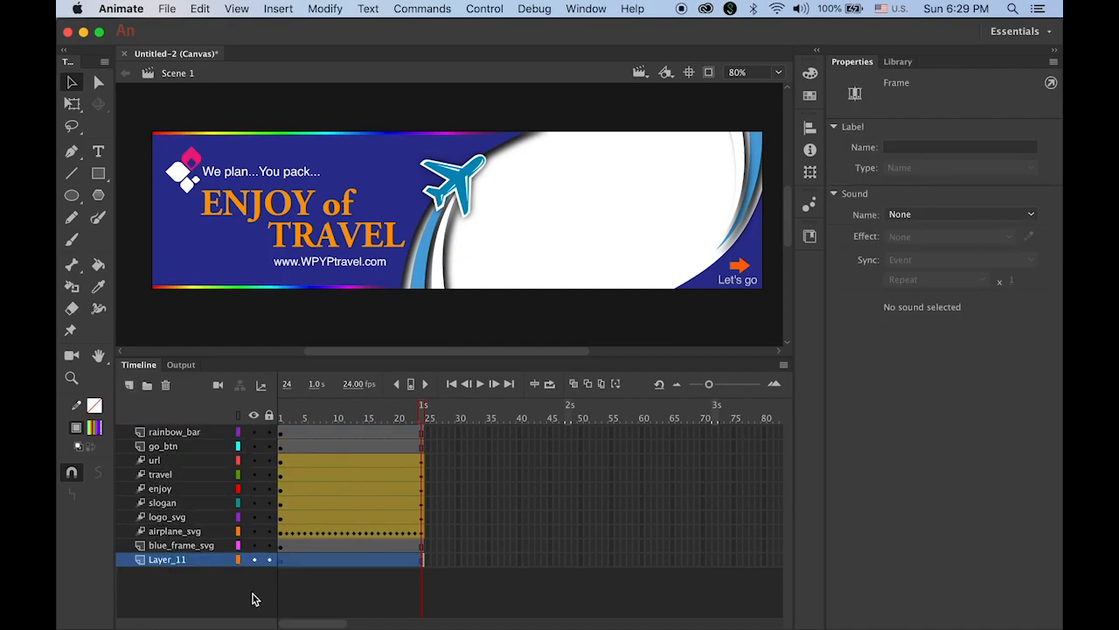
{"action": "double_click", "coordinate": [168, 562]}
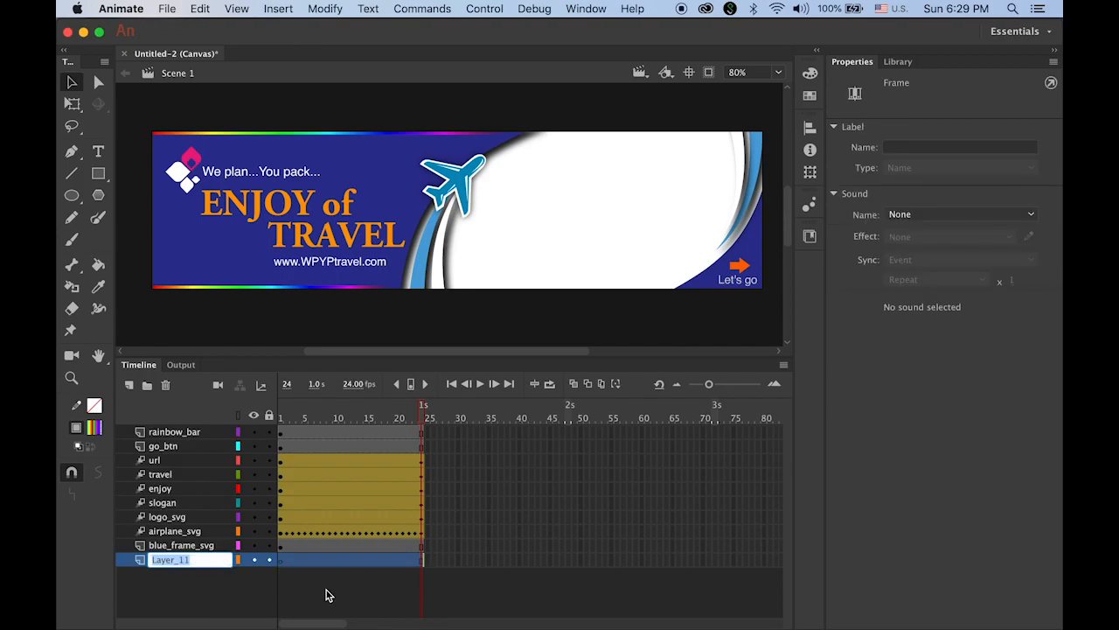
{"action": "type", "text": "slide"}
{"action": "key", "text": "Return"}
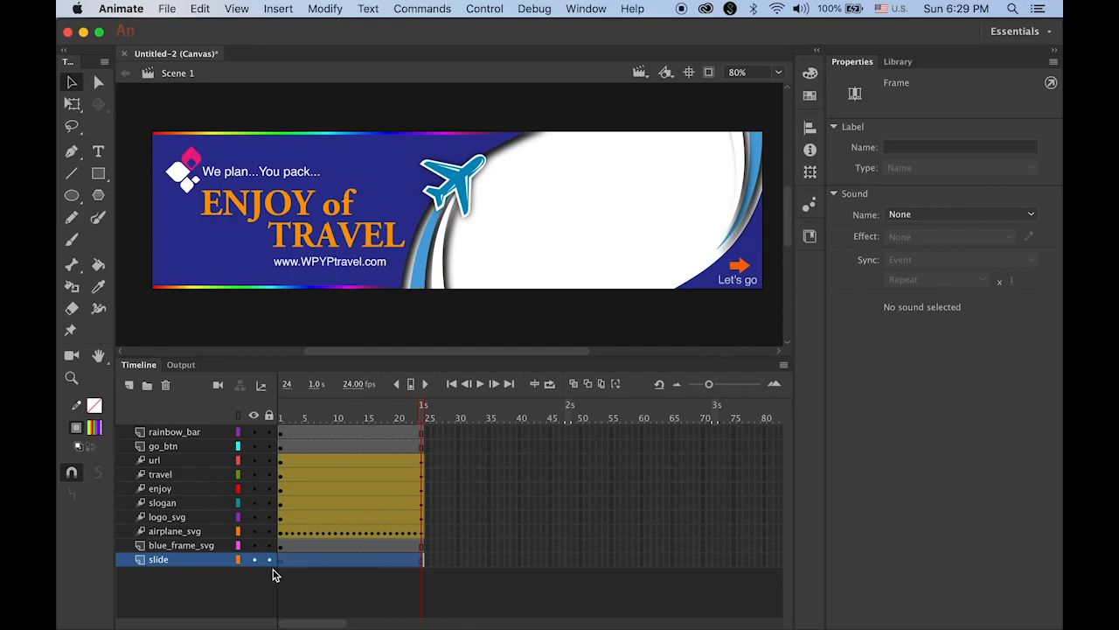
Place the slide movie clip from the library on the slide layer, filling the blue frame's opening and reaching the stage's right edge
{"action": "left_click", "coordinate": [901, 62]}
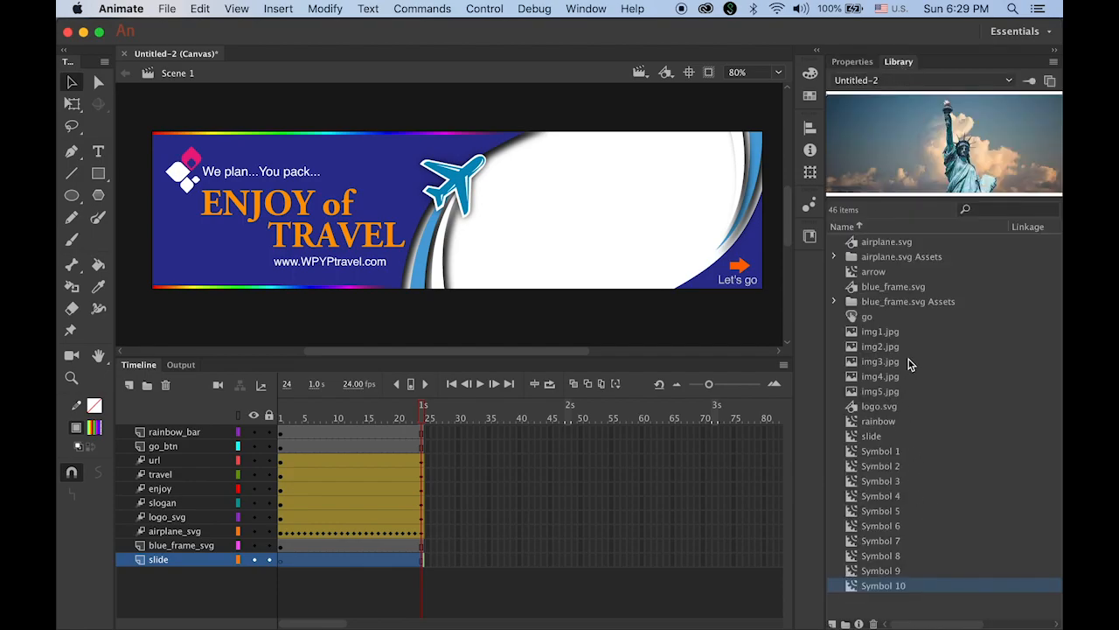
{"action": "left_click", "coordinate": [854, 439]}
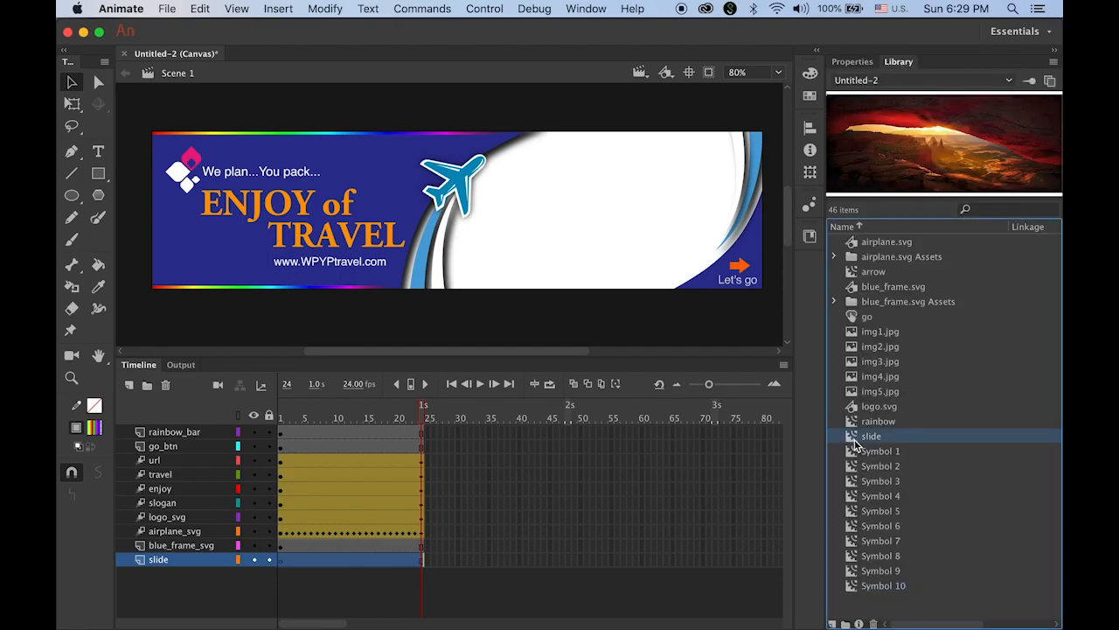
{"action": "left_click_drag", "start_coordinate": [854, 439], "coordinate": [649, 346]}
{"action": "left_click_drag", "start_coordinate": [617, 235], "coordinate": [632, 233]}
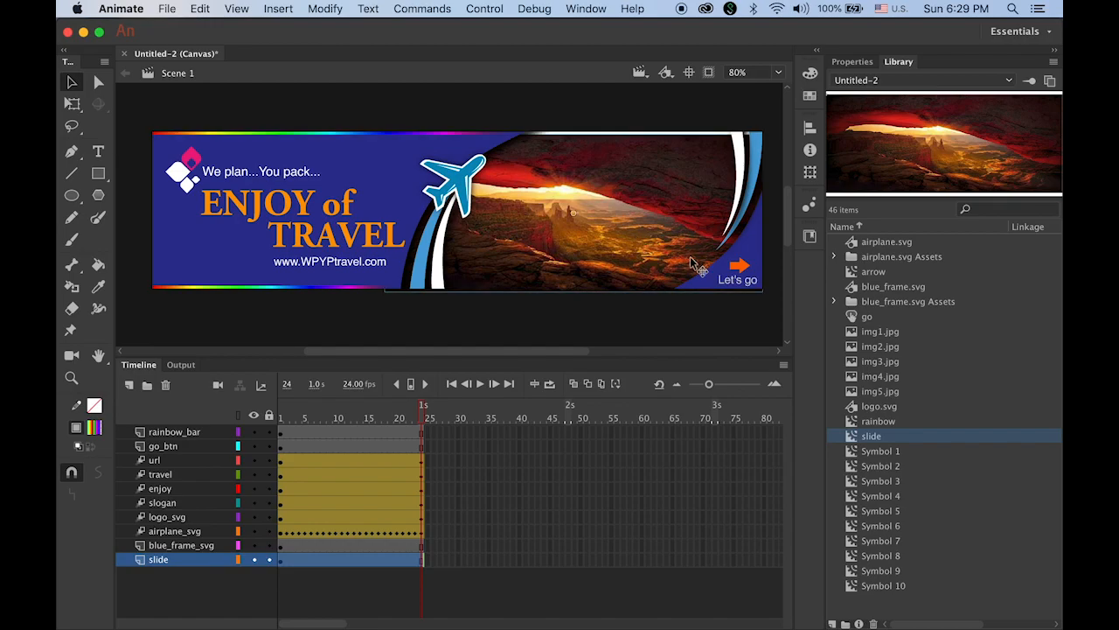
Nudge the slide clip up until it meets the stage's top edge, and deselect it
{"action": "key", "text": "Up"}
{"action": "key", "text": "Up"}
{"action": "key", "text": "Up"}
{"action": "key", "text": "Up"}
{"action": "key", "text": "Up"}
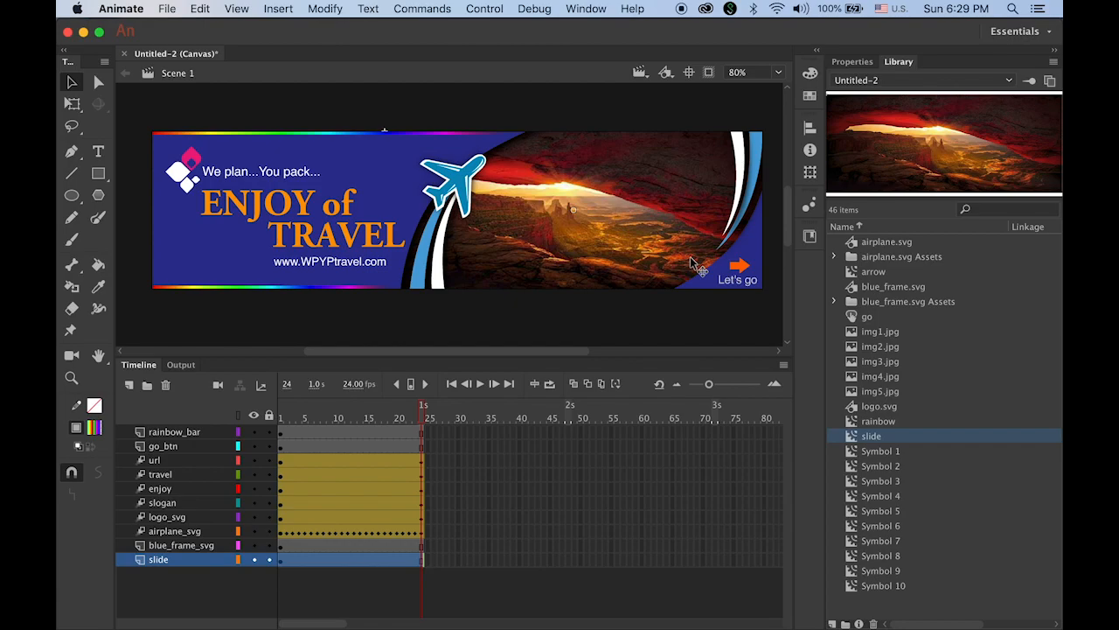
{"action": "left_click", "coordinate": [649, 122]}
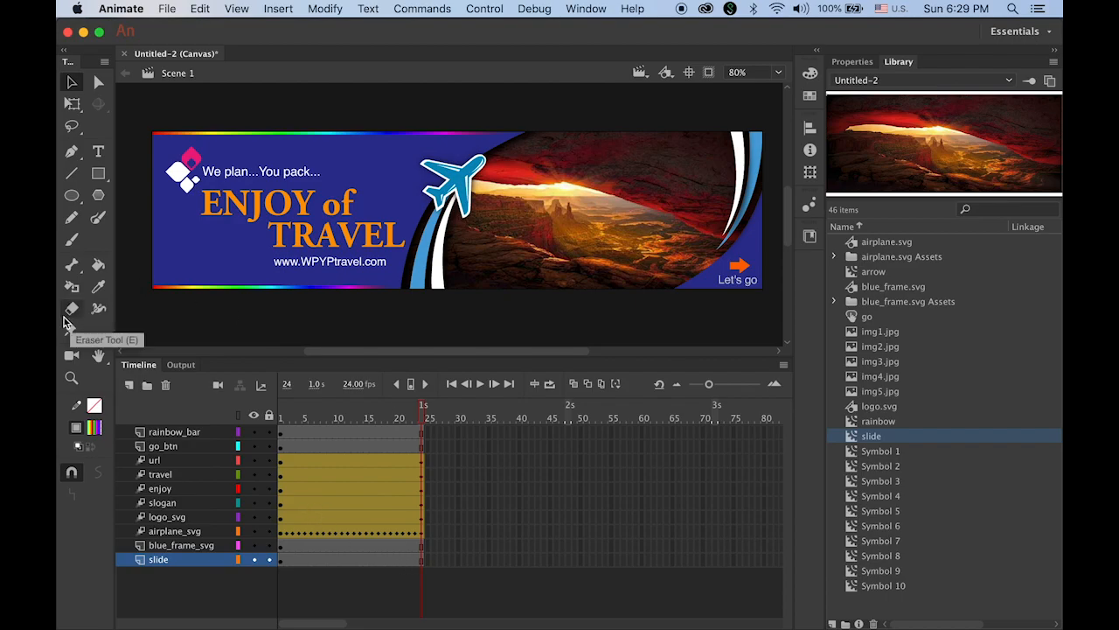
Test the banner in the browser to review the slide fades behind the frame, and return to the Animate timeline
{"action": "key", "text": "super+Return"}
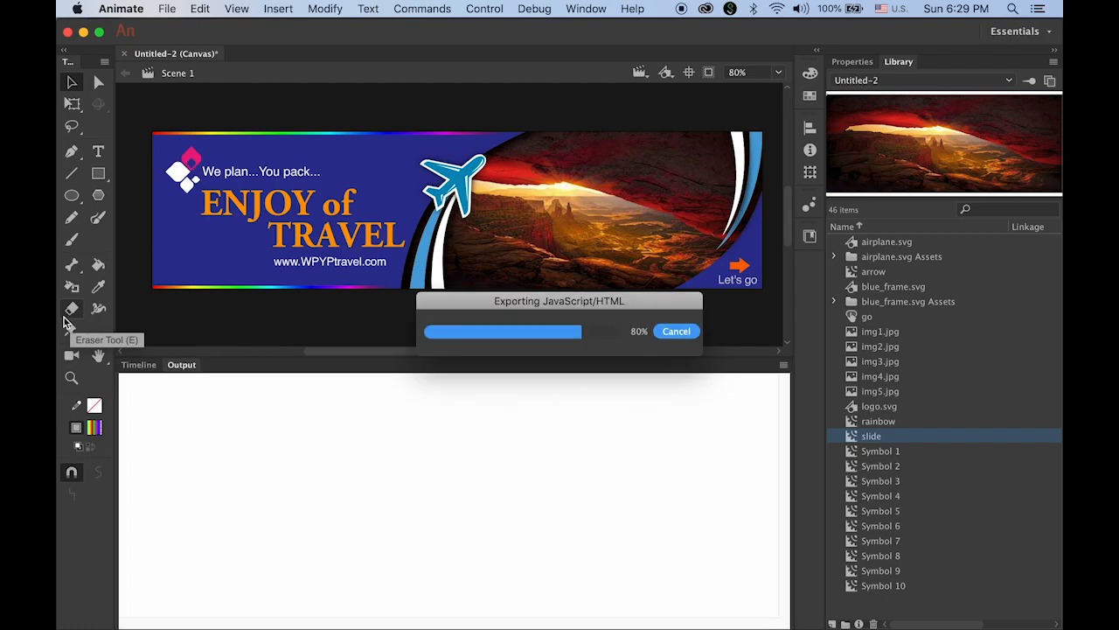
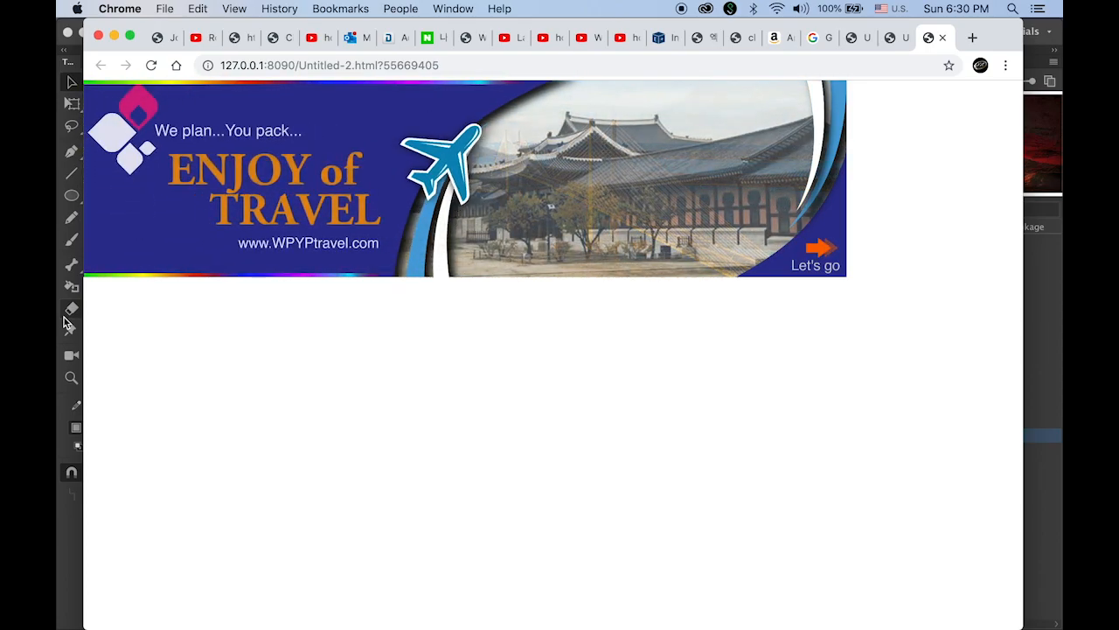
{"action": "left_click", "coordinate": [1044, 312]}
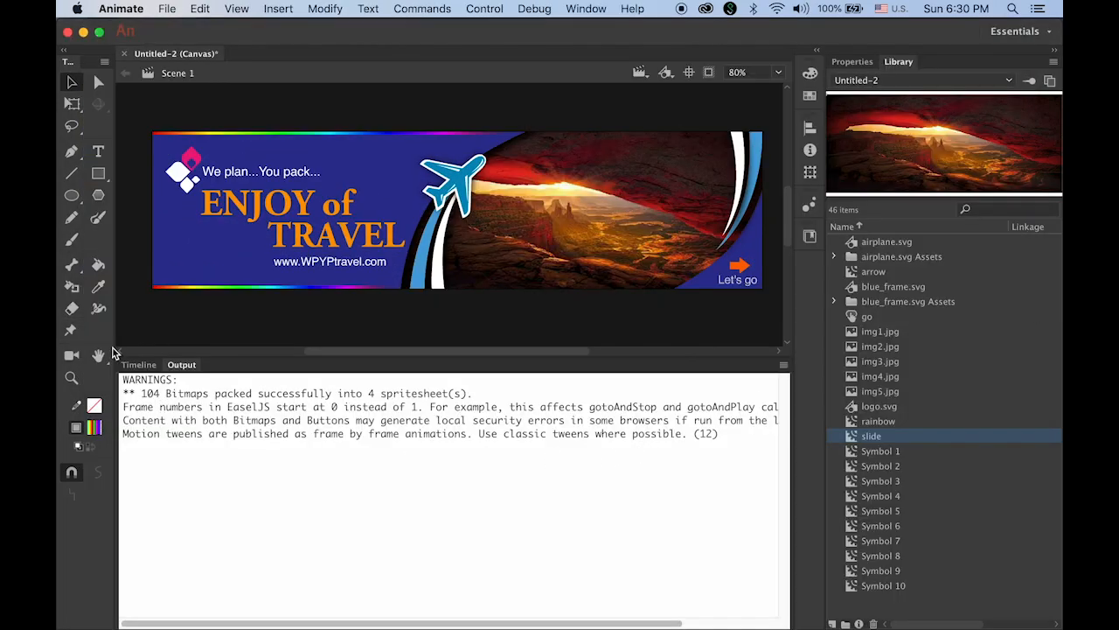
{"action": "left_click", "coordinate": [138, 364]}
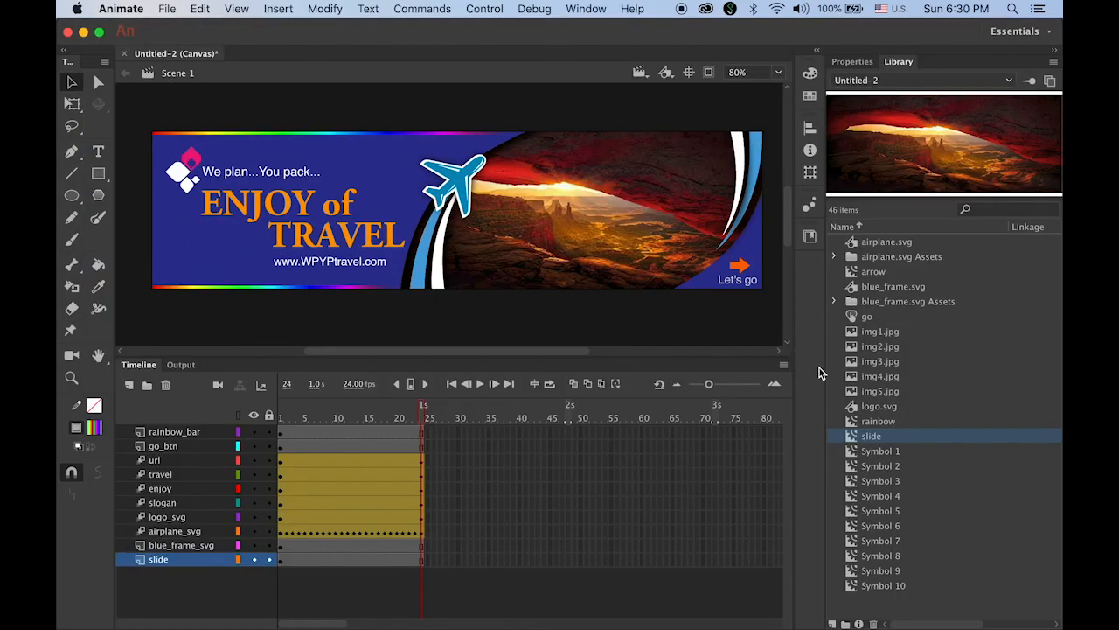
Open the slide movie clip for editing and compare its final frame with frame 1 of the img1_jpg and img5_jpg layers
{"action": "double_click", "coordinate": [855, 437]}
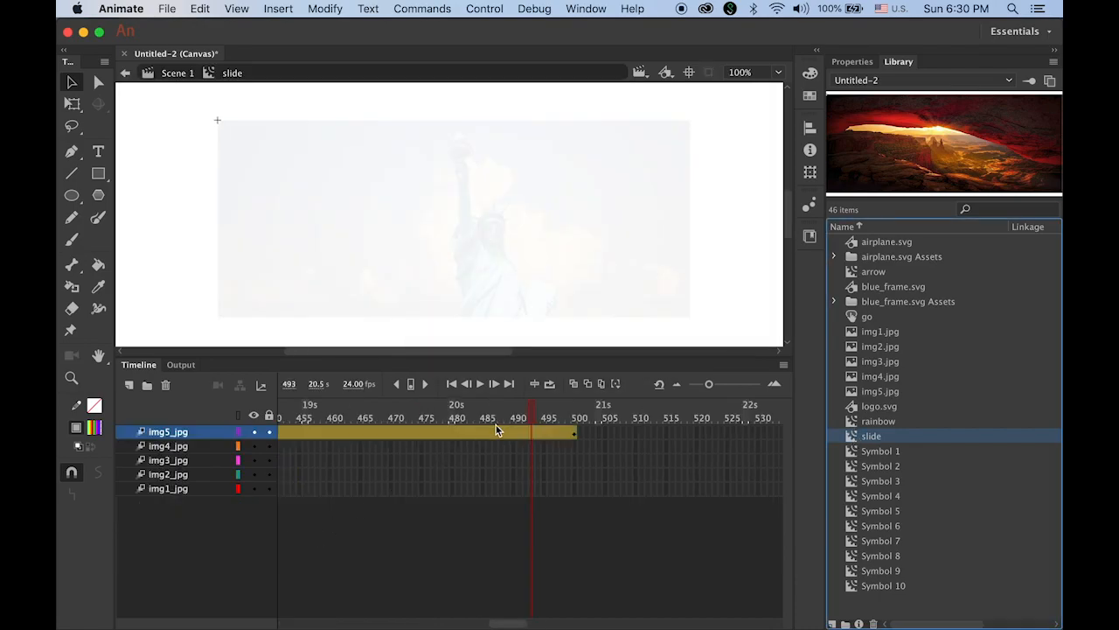
{"action": "left_click_drag", "start_coordinate": [526, 414], "coordinate": [576, 420]}
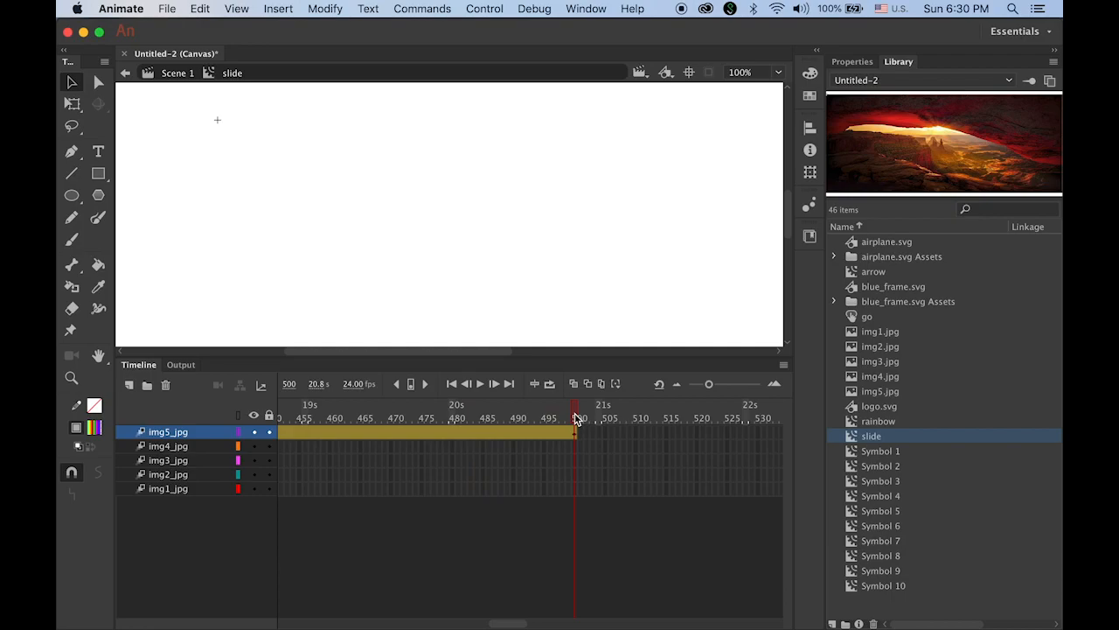
{"action": "left_click_drag", "start_coordinate": [576, 420], "coordinate": [454, 398]}
{"action": "left_click", "coordinate": [451, 383]}
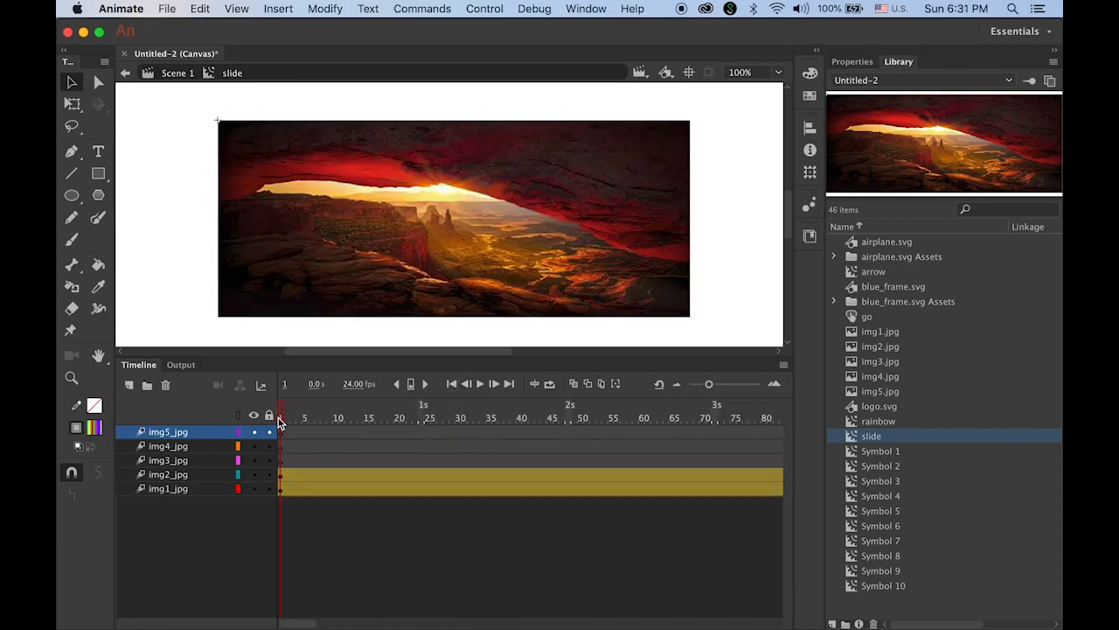
{"action": "mouse_move", "coordinate": [280, 418]}
{"action": "left_mouse_down"}
{"action": "mouse_move", "coordinate": [310, 417]}
{"action": "mouse_move", "coordinate": [277, 416]}
{"action": "left_mouse_up"}
{"action": "left_click", "coordinate": [312, 491]}
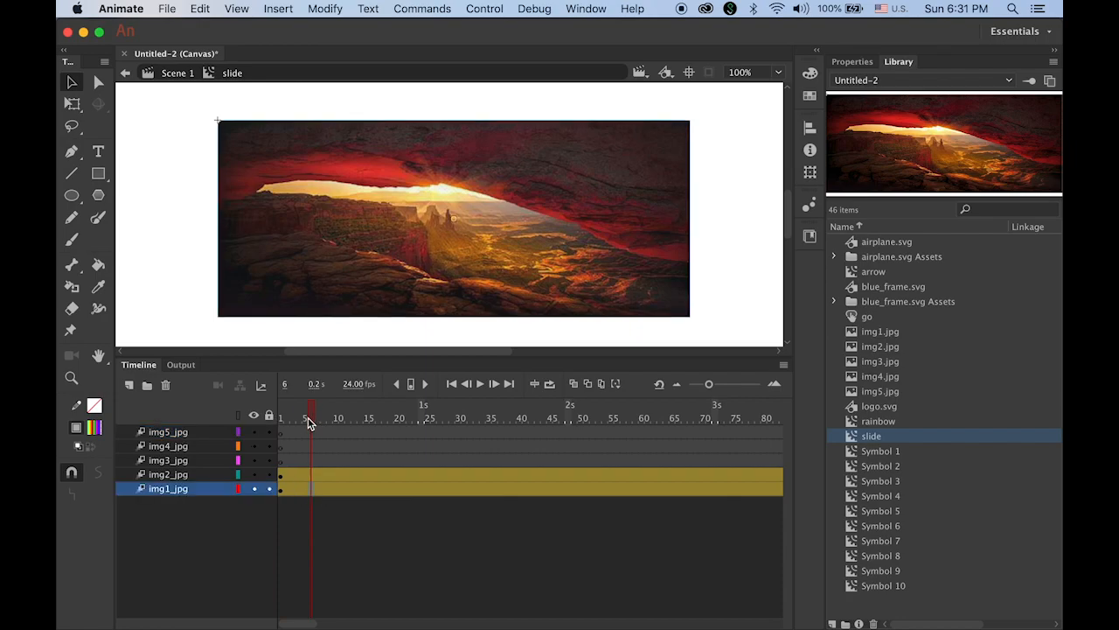
{"action": "left_click_drag", "start_coordinate": [309, 419], "coordinate": [262, 414]}
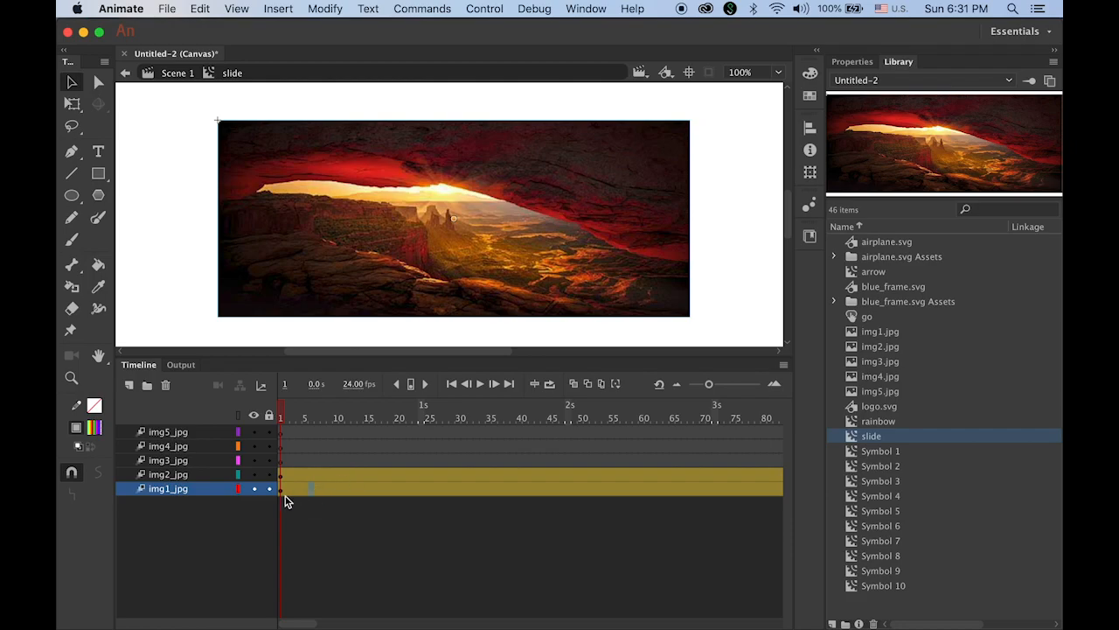
{"action": "left_click", "coordinate": [201, 489]}
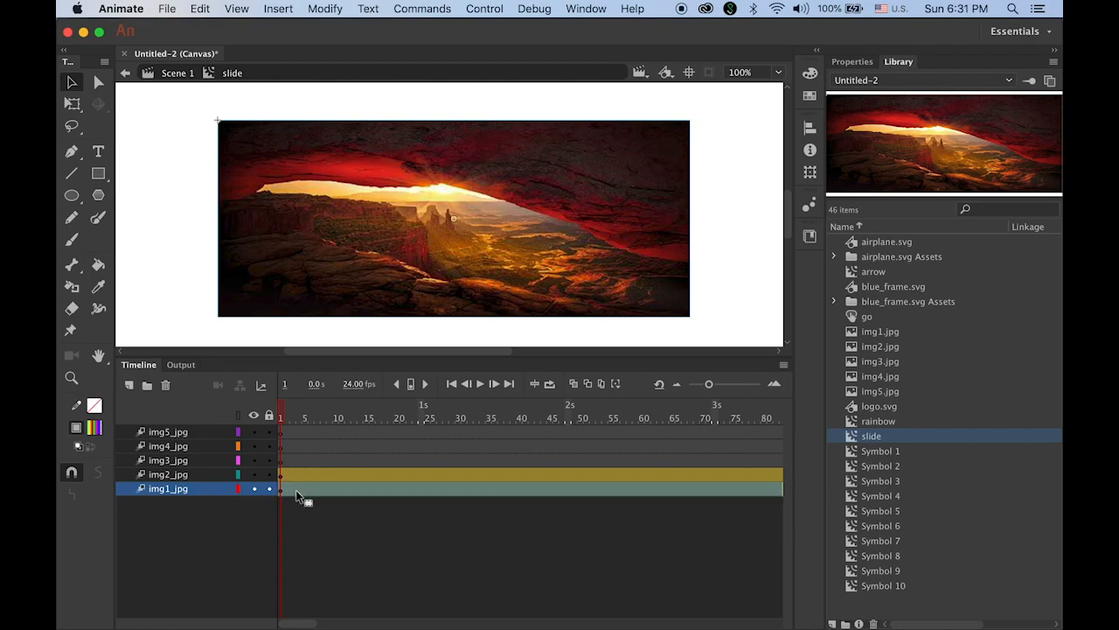
{"action": "left_click", "coordinate": [182, 432]}
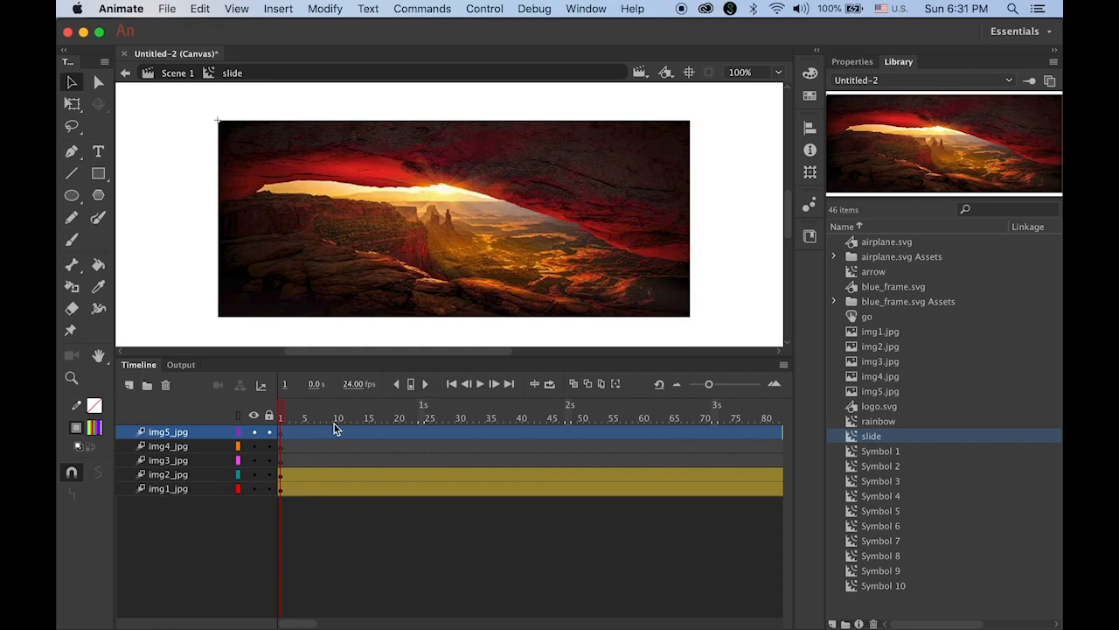
Examine the img5_jpg fade-out at the end of the slide clip between frames 400 and 500
{"action": "left_click", "coordinate": [509, 386]}
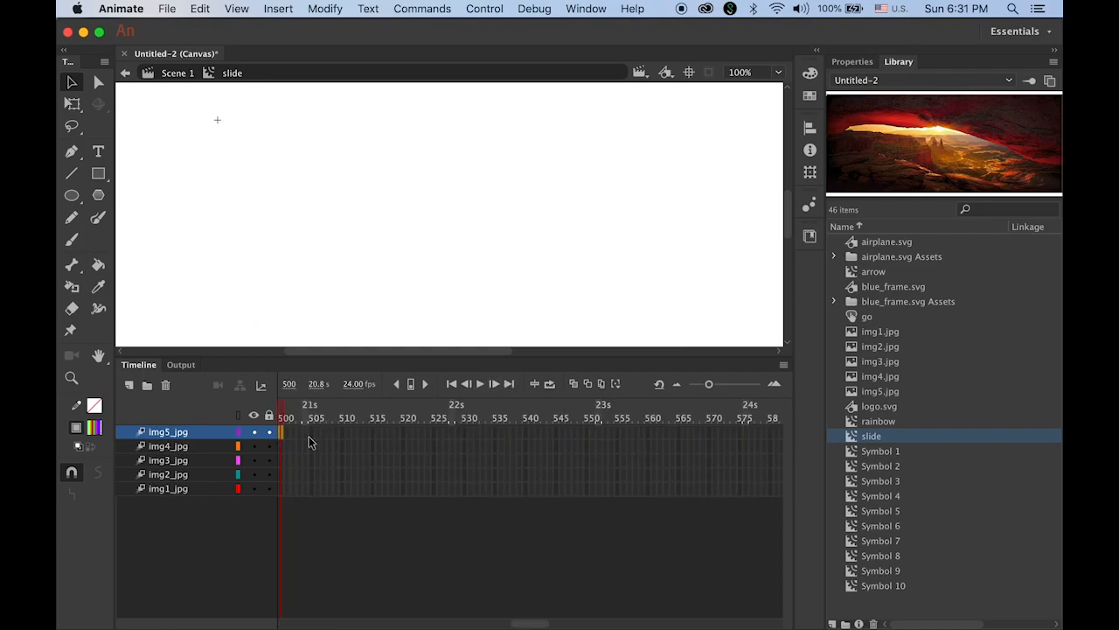
{"action": "left_click_drag", "start_coordinate": [525, 623], "coordinate": [498, 624]}
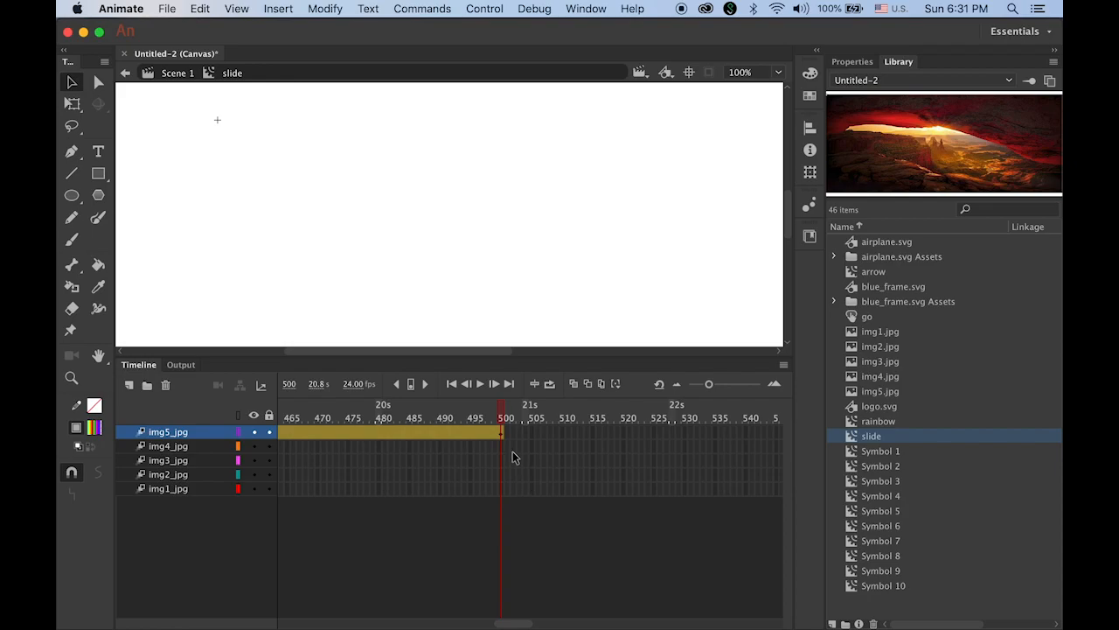
{"action": "left_click_drag", "start_coordinate": [503, 417], "coordinate": [364, 415]}
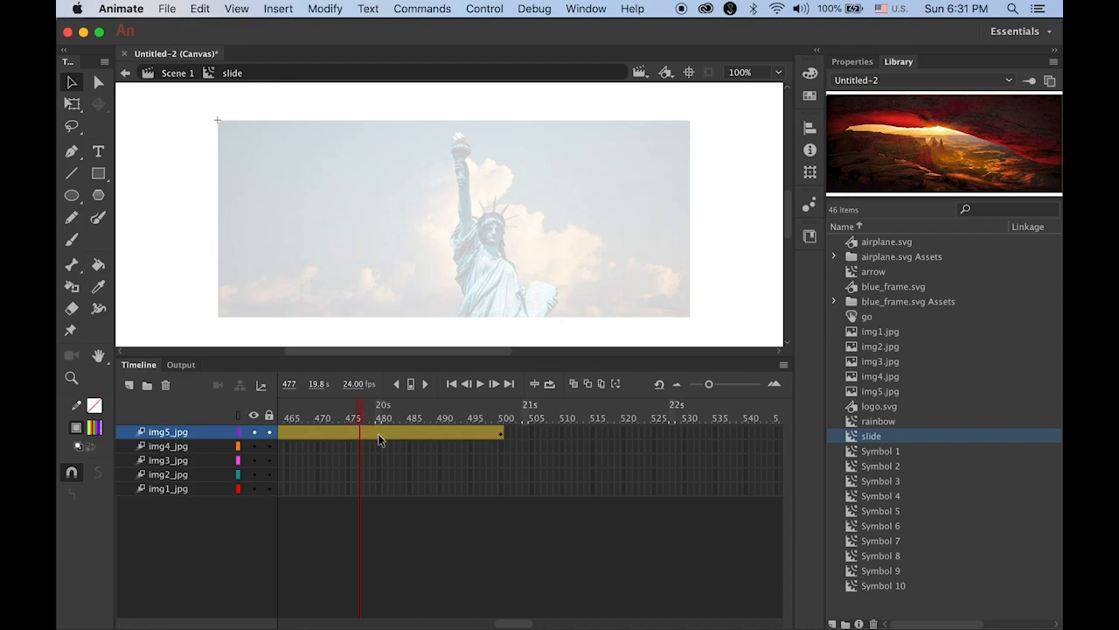
{"action": "mouse_move", "coordinate": [514, 626]}
{"action": "left_click_drag", "start_coordinate": [517, 623], "coordinate": [470, 625]}
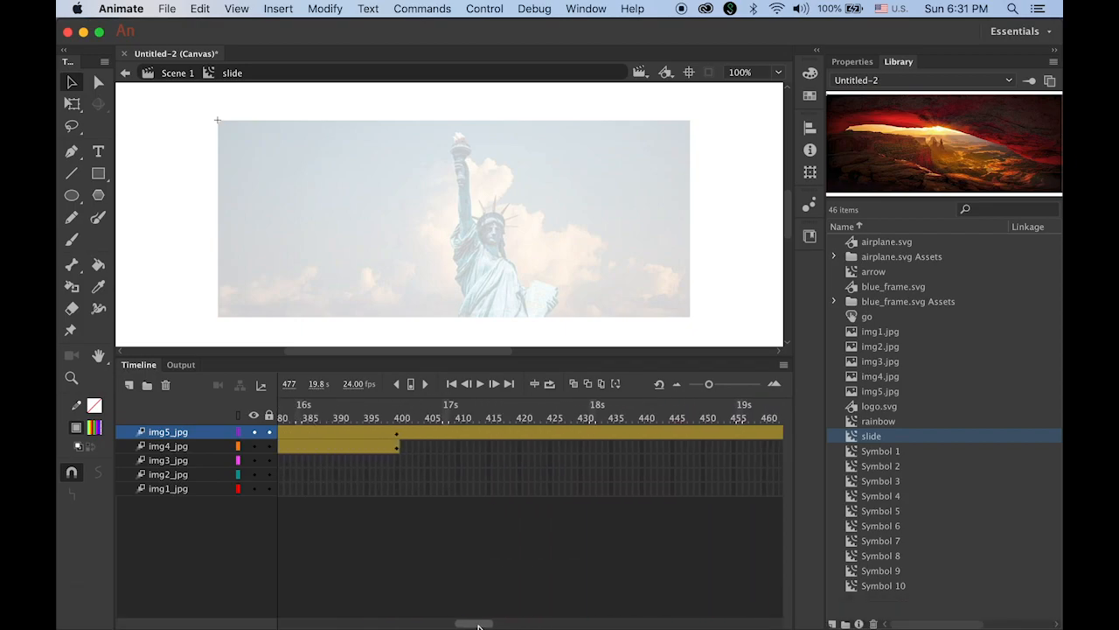
{"action": "left_click", "coordinate": [396, 413]}
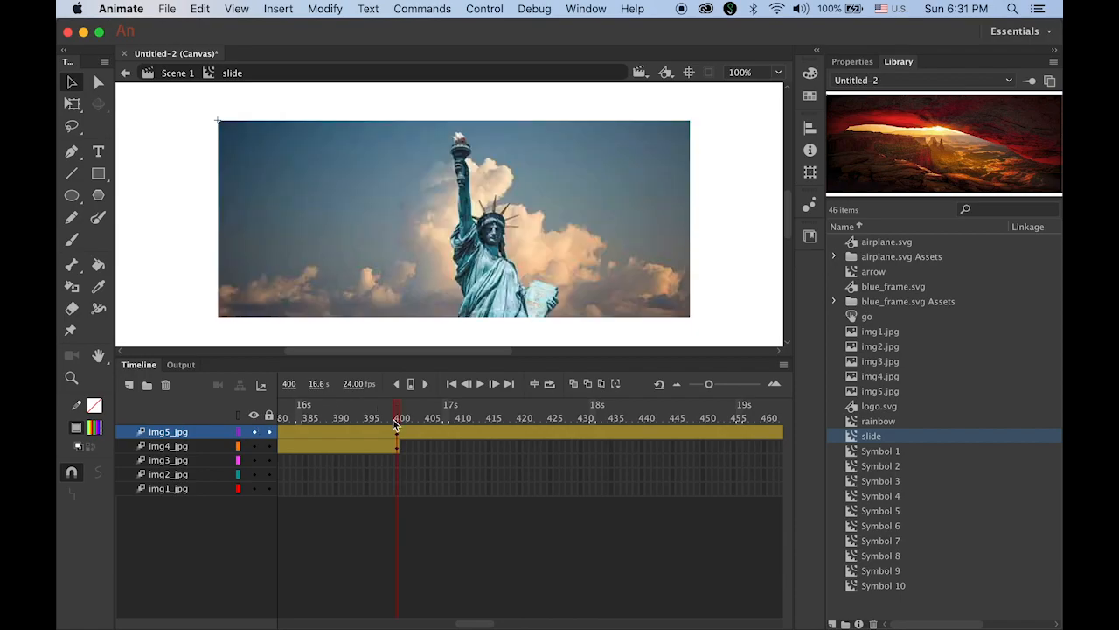
Add a new layer above img5_jpg in the slide clip and insert a blank keyframe at frame 401
{"action": "left_click", "coordinate": [128, 386]}
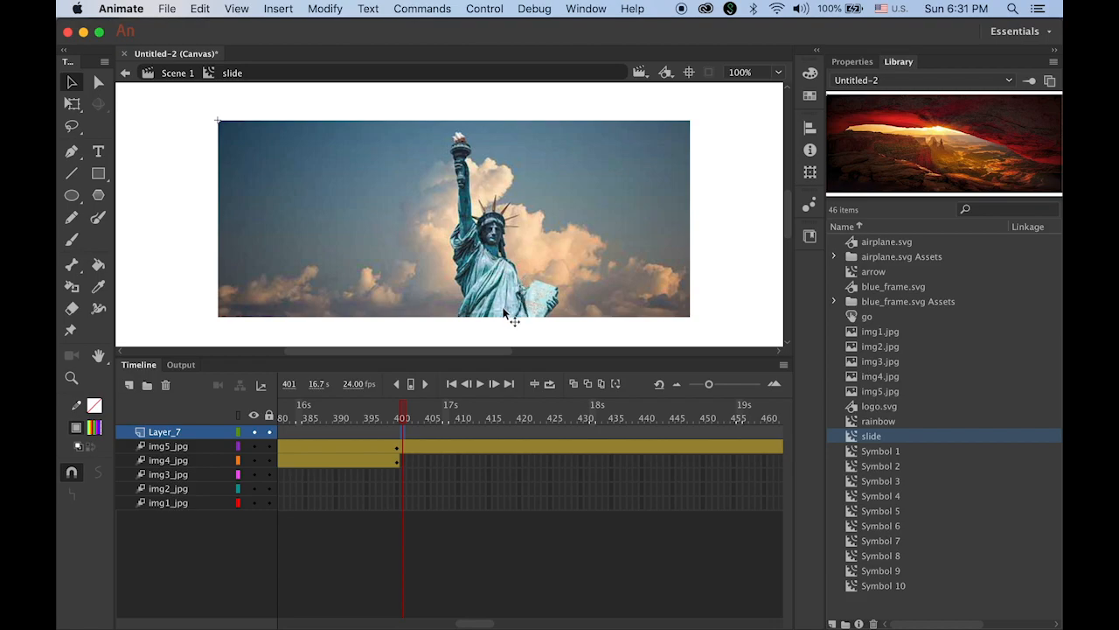
{"action": "left_click", "coordinate": [278, 8]}
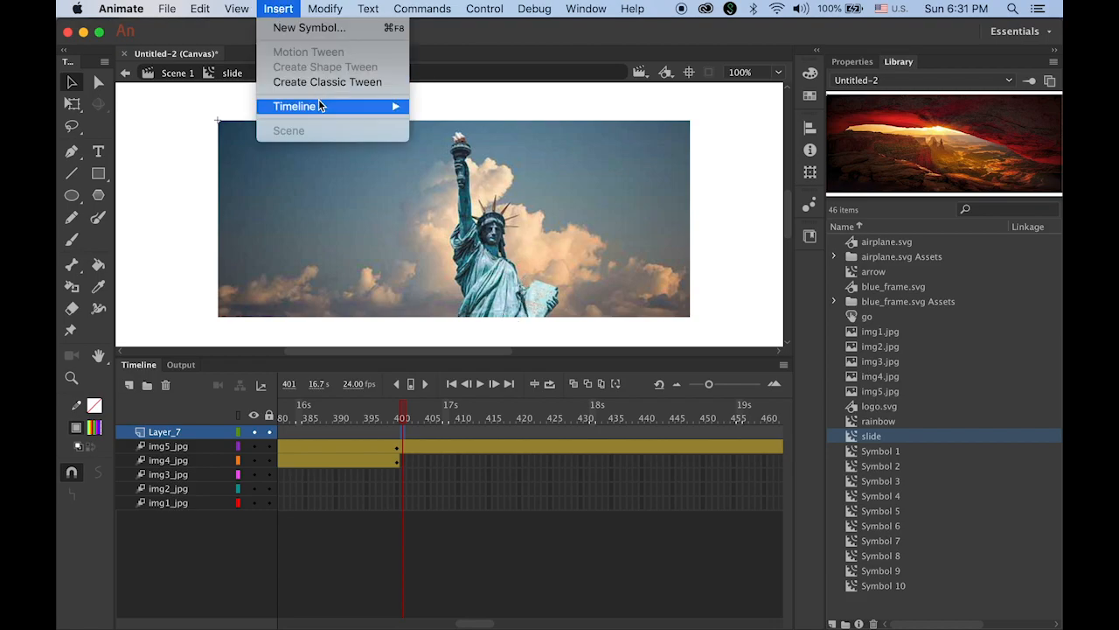
{"action": "mouse_move", "coordinate": [320, 106]}
{"action": "left_click", "coordinate": [464, 177]}
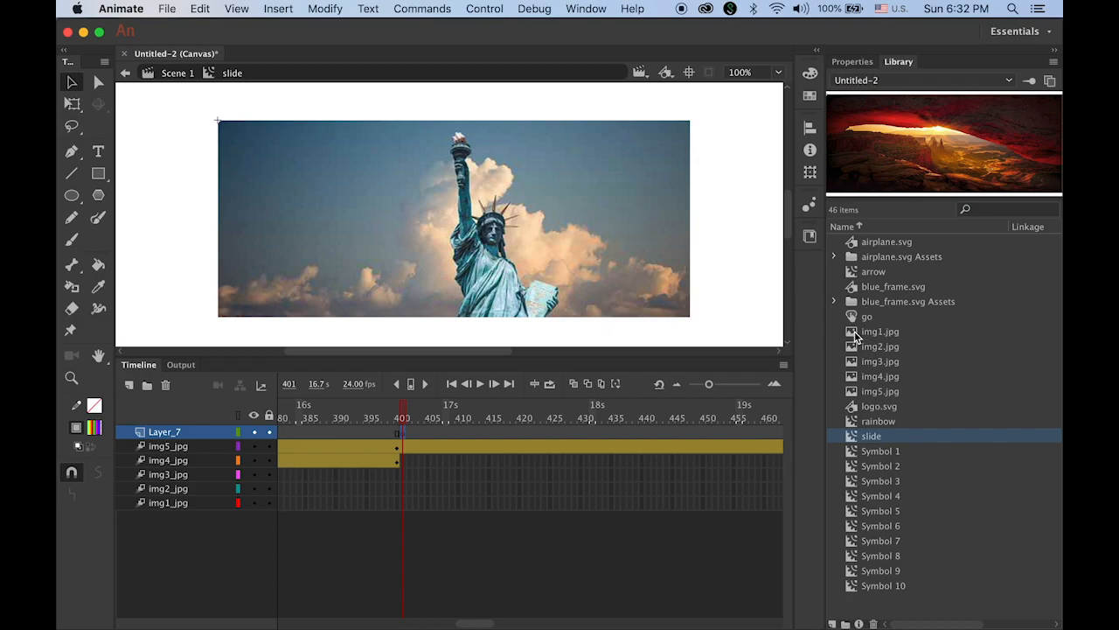
Place img1.jpg from the library on the new layer at frame 401, aligned with the clip's origin and covering the statue photo
{"action": "left_click_drag", "start_coordinate": [855, 337], "coordinate": [504, 310]}
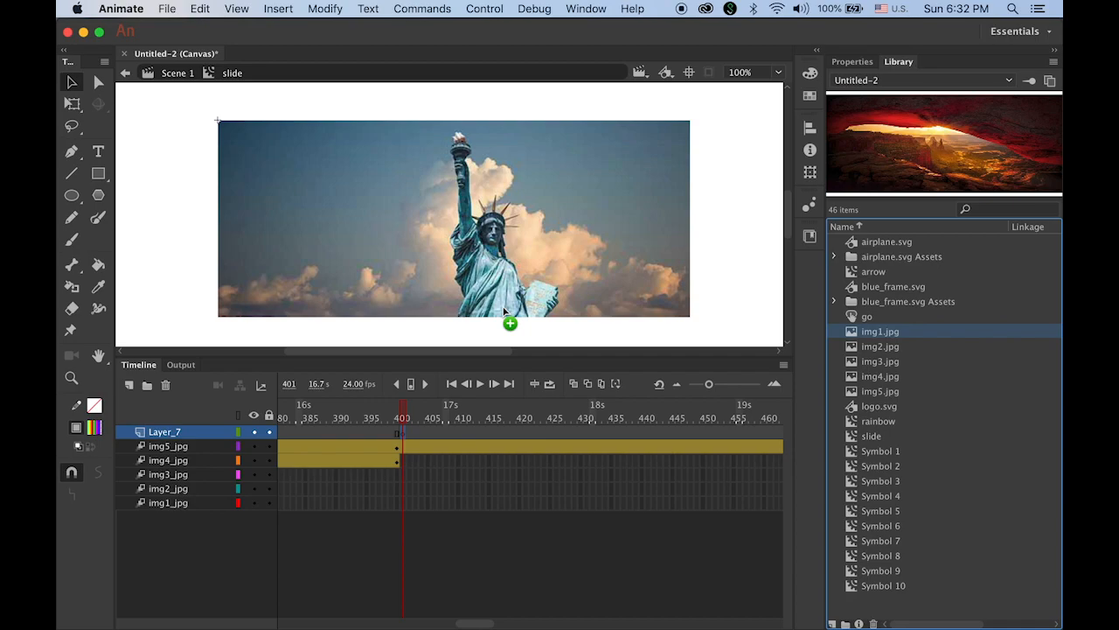
{"action": "left_click_drag", "start_coordinate": [508, 283], "coordinate": [501, 250]}
{"action": "left_click_drag", "start_coordinate": [176, 214], "coordinate": [250, 237]}
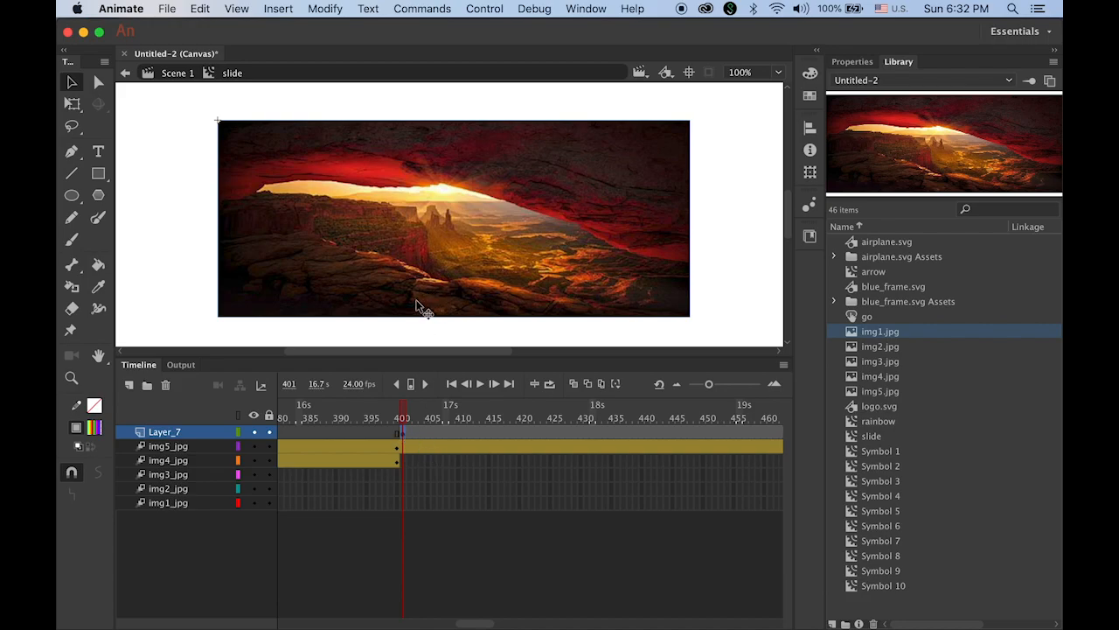
Create a motion tween for the placed img1 photo on Layer_7 and insert a keyframe at frame 500
{"action": "left_click", "coordinate": [278, 8]}
{"action": "left_click", "coordinate": [308, 55]}
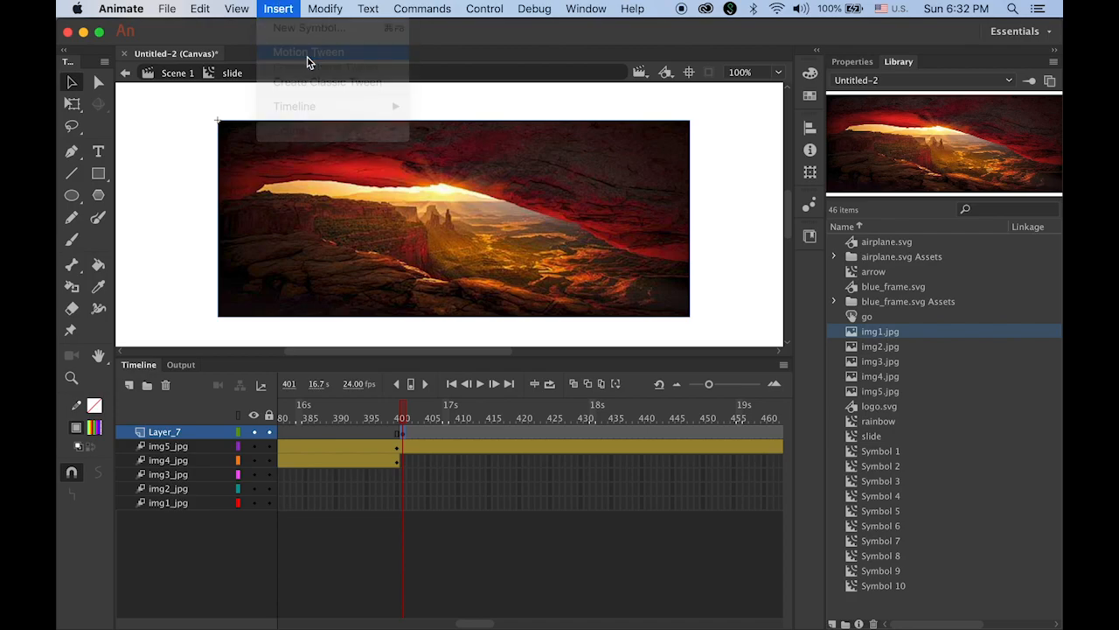
{"action": "left_click_drag", "start_coordinate": [479, 625], "coordinate": [503, 624]}
{"action": "left_click", "coordinate": [619, 435]}
{"action": "double_click", "coordinate": [618, 436]}
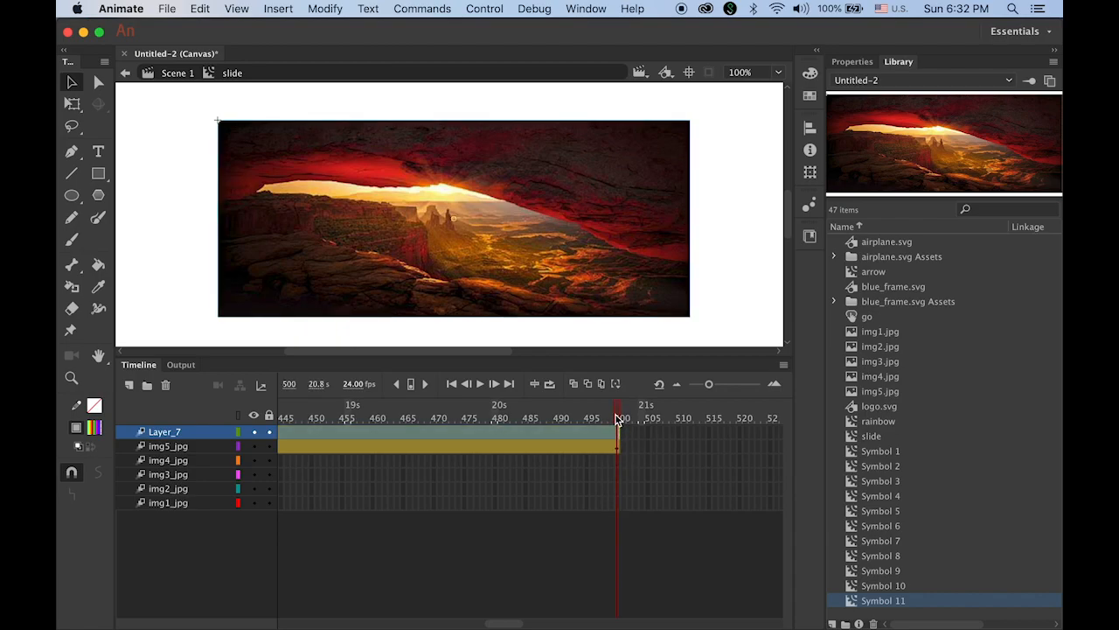
{"action": "left_click", "coordinate": [411, 385]}
Apply an Alpha color effect of 0% to the Layer_7 photo at frame 401
{"action": "left_click", "coordinate": [327, 418]}
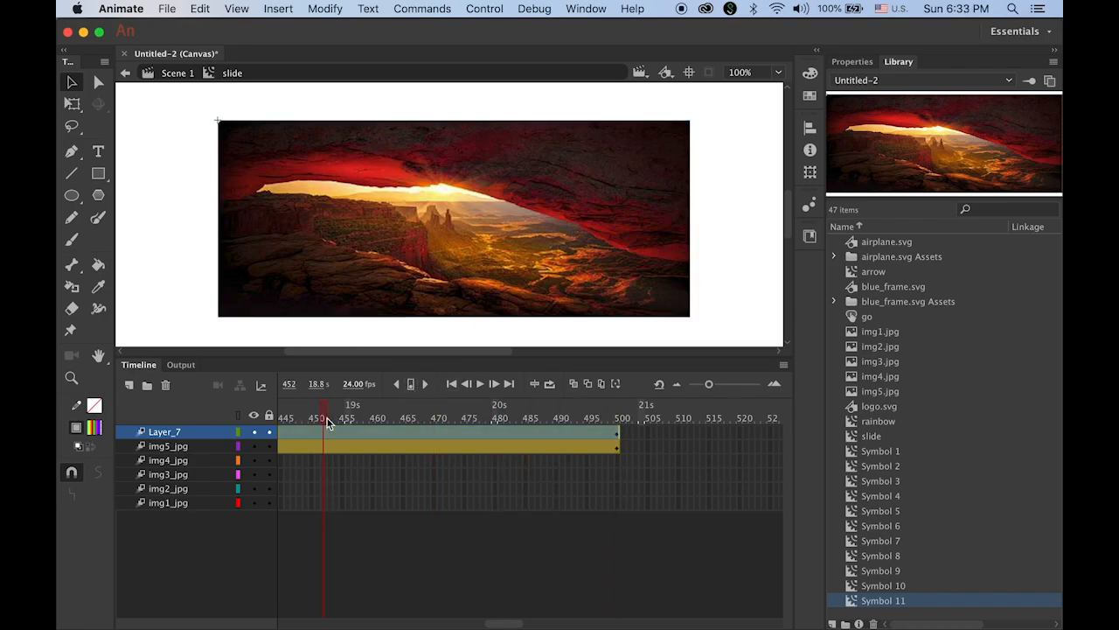
{"action": "left_click_drag", "start_coordinate": [515, 625], "coordinate": [476, 624]}
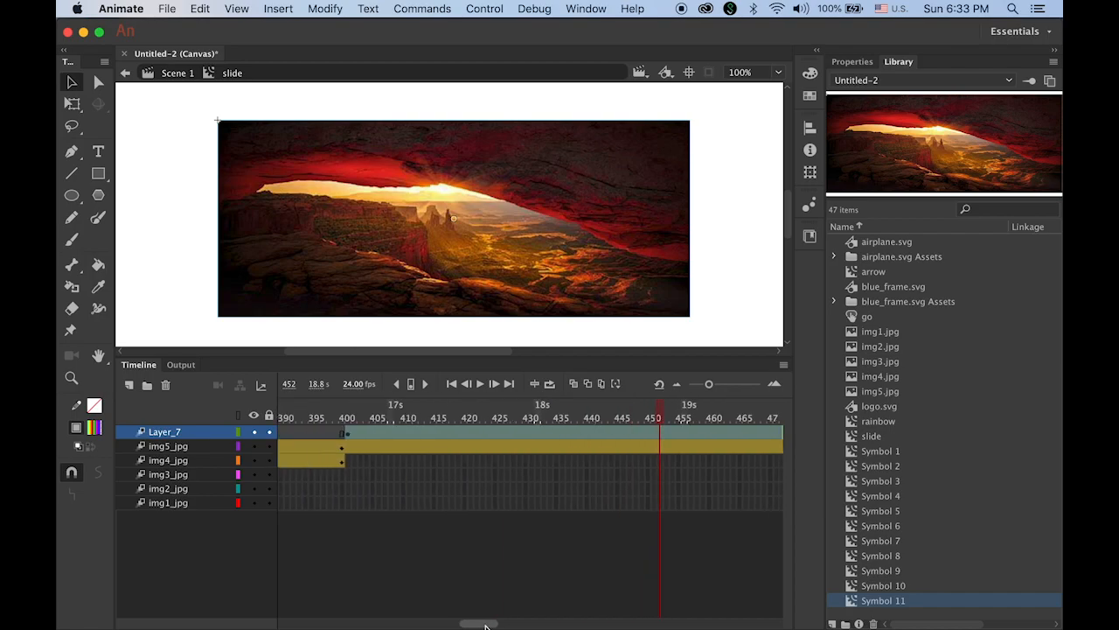
{"action": "left_click", "coordinate": [348, 436]}
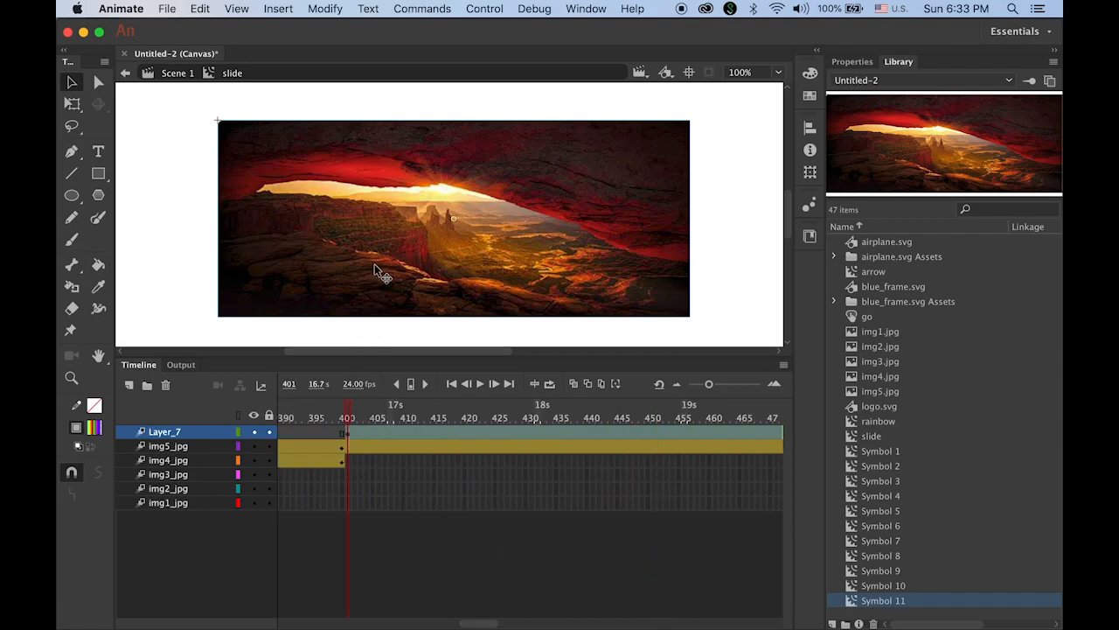
{"action": "left_click", "coordinate": [852, 61]}
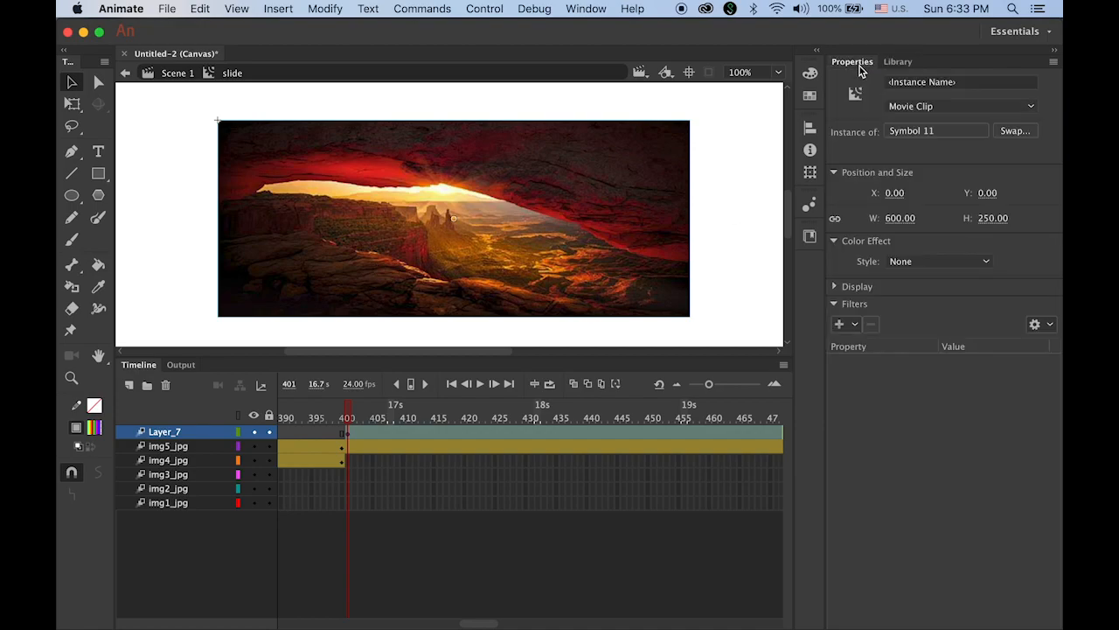
{"action": "left_click", "coordinate": [950, 265]}
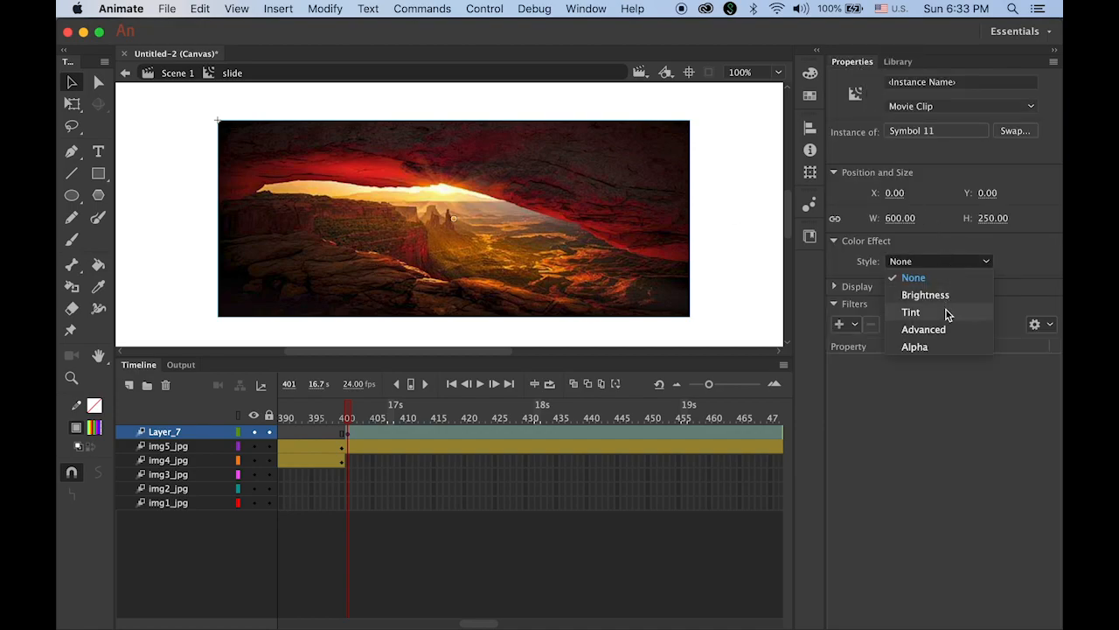
{"action": "left_click", "coordinate": [947, 348]}
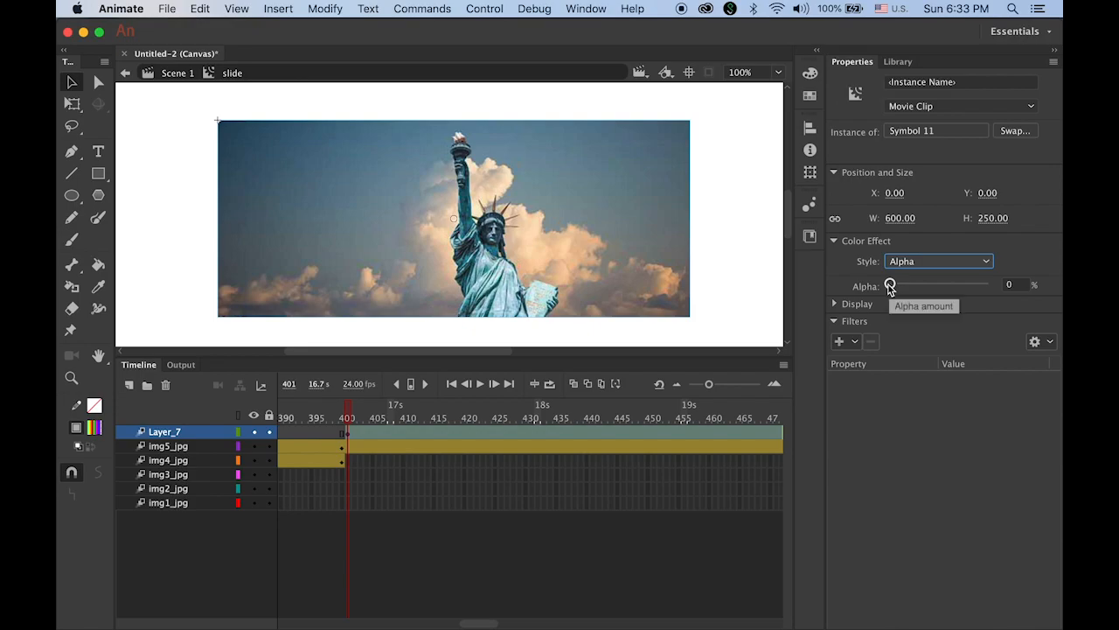
Go to the end of the Layer_7 tween, raise the photo's alpha to 100%, and return to frame 1
{"action": "left_click_drag", "start_coordinate": [495, 620], "coordinate": [533, 623]}
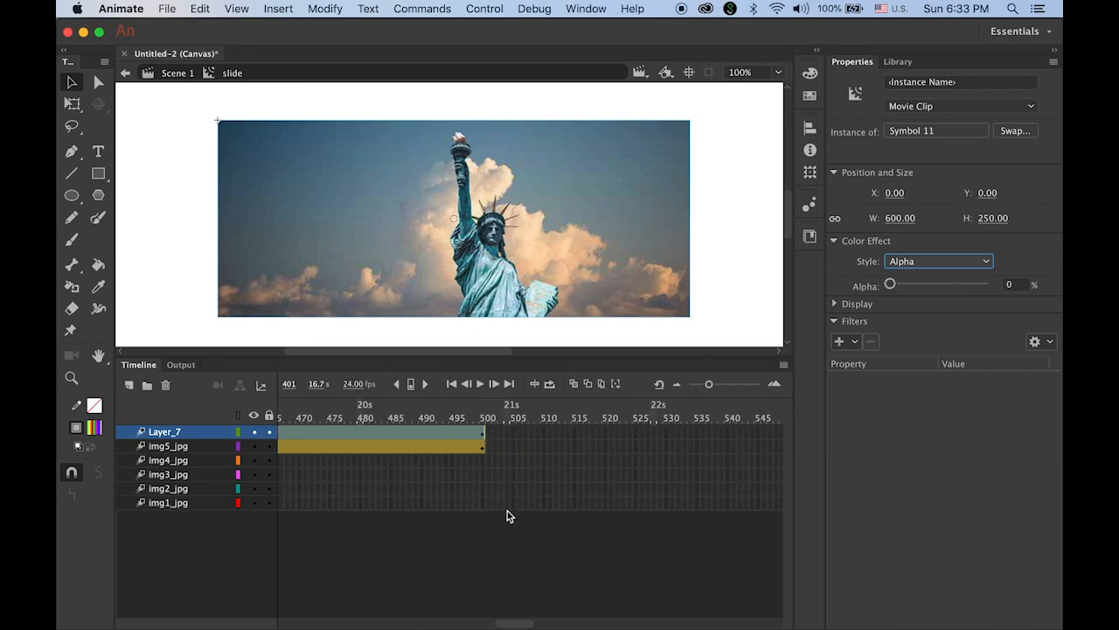
{"action": "left_click", "coordinate": [483, 434]}
{"action": "left_click", "coordinate": [586, 276]}
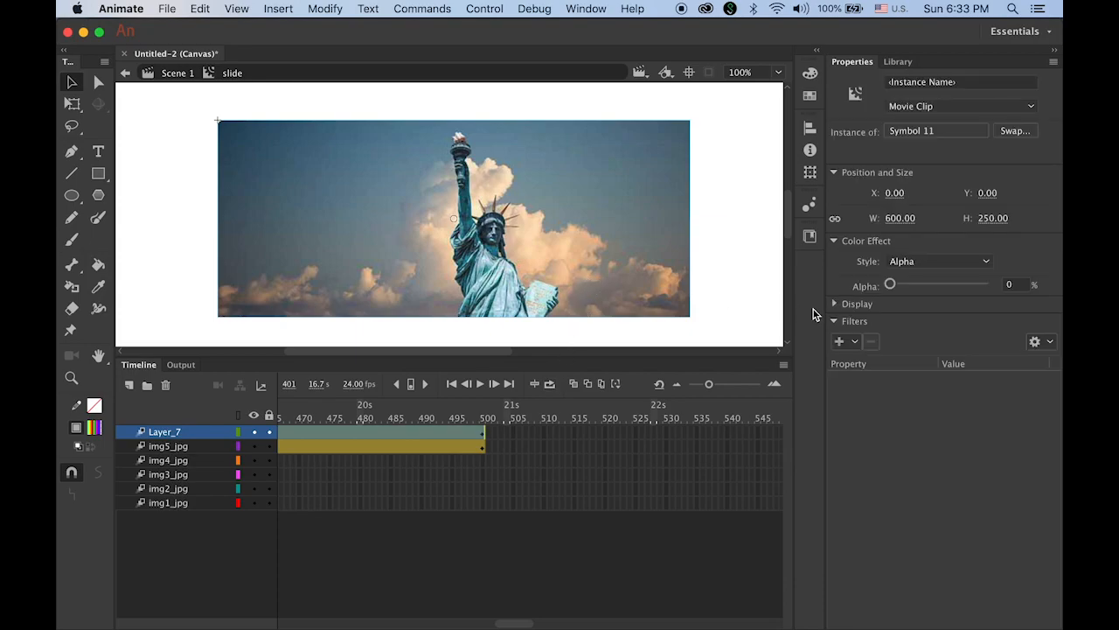
{"action": "left_click_drag", "start_coordinate": [892, 285], "coordinate": [988, 285]}
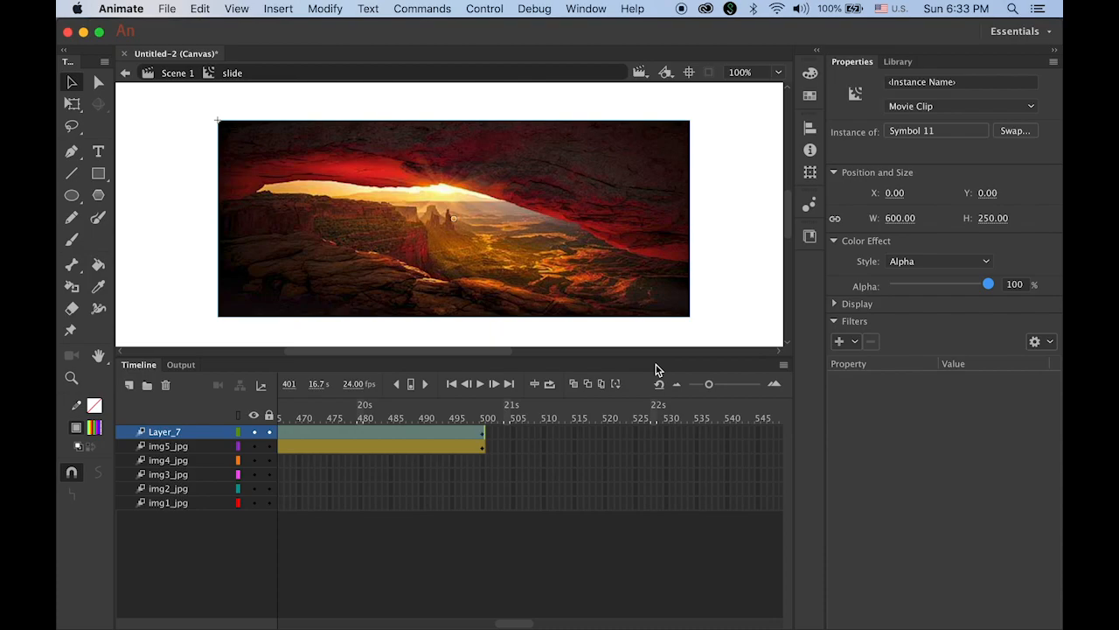
{"action": "left_click", "coordinate": [452, 386]}
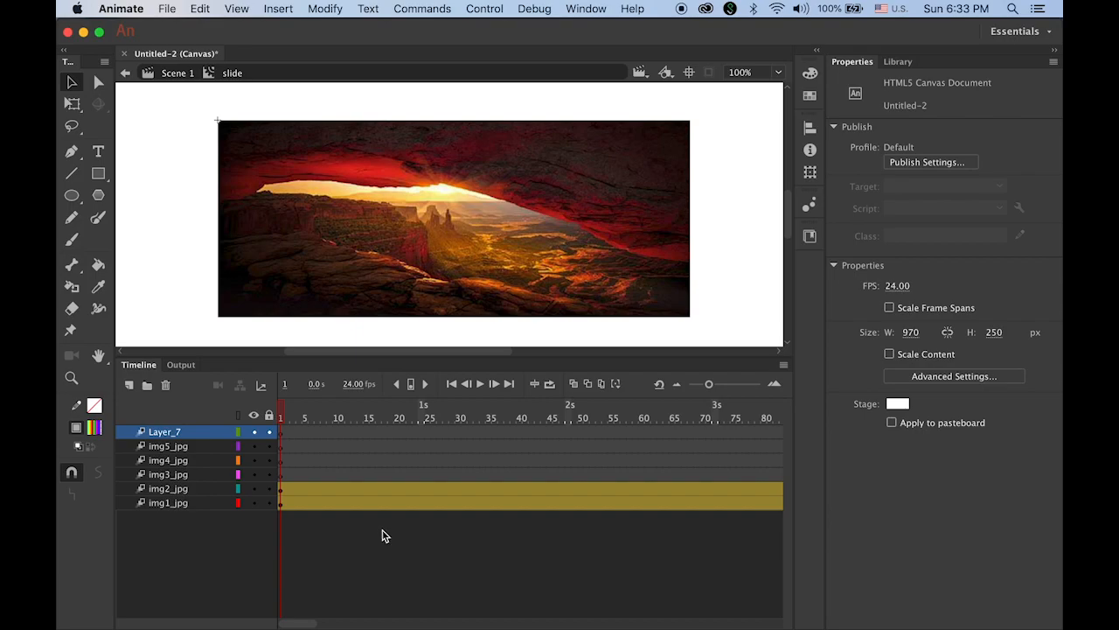
Return to Scene 1, test the banner in the browser, and come back to the main timeline
{"action": "left_click", "coordinate": [178, 73]}
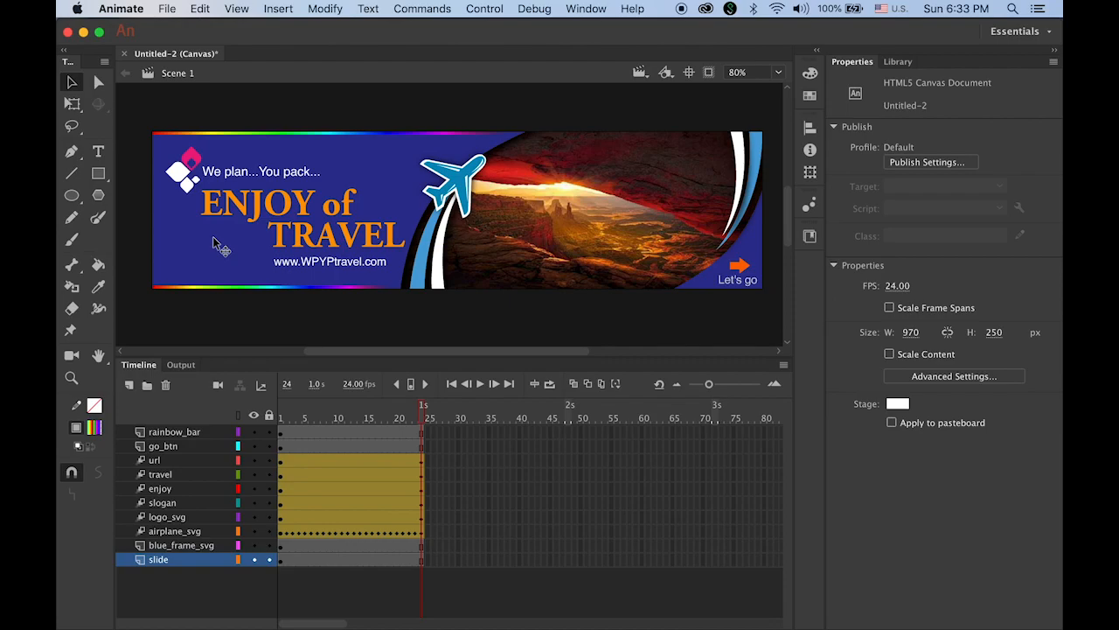
{"action": "key", "text": "super+Return"}
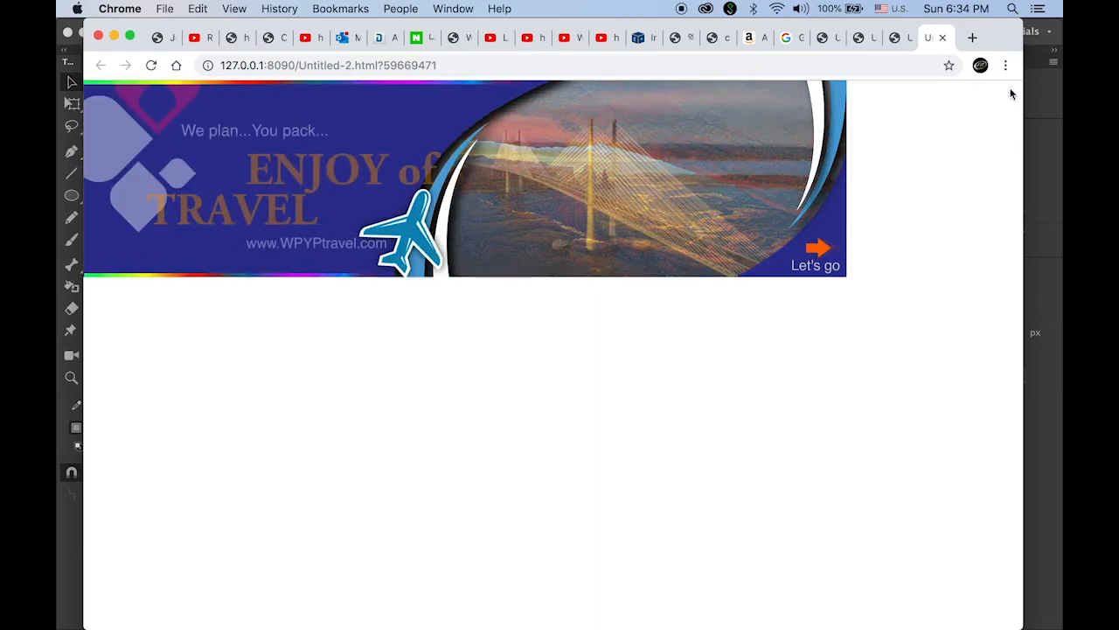
{"action": "left_click", "coordinate": [1058, 420]}
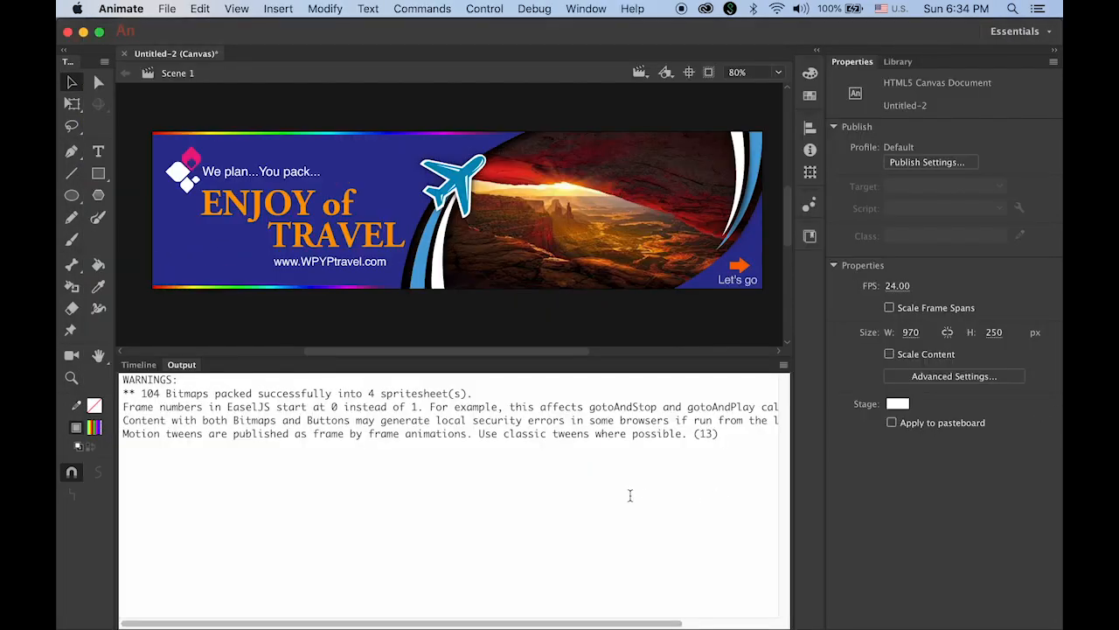
{"action": "left_click", "coordinate": [139, 363]}
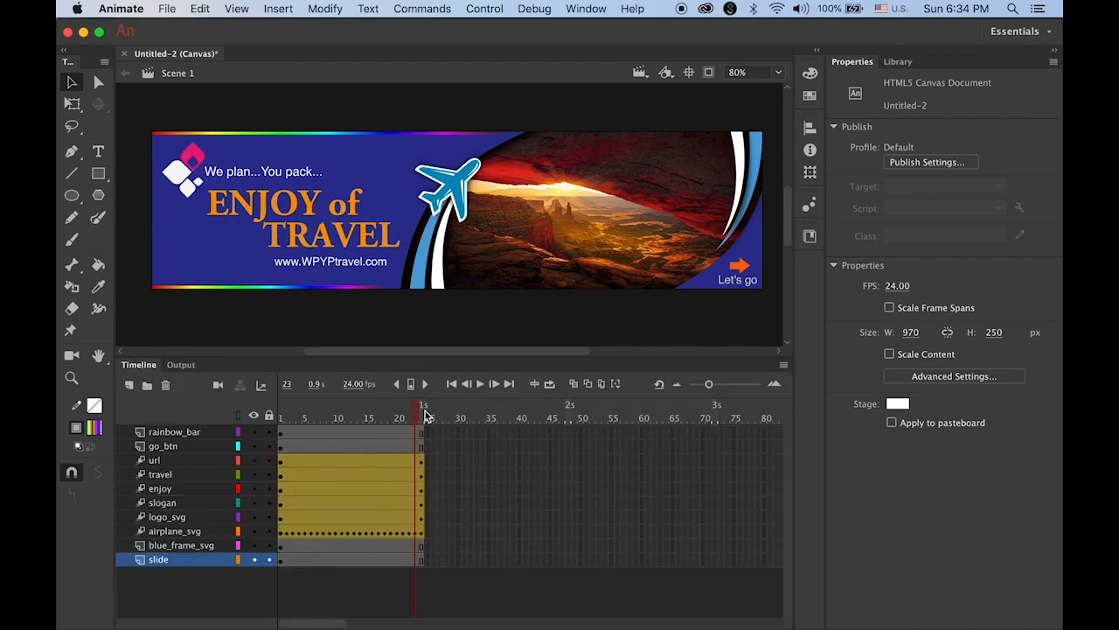
Play and scrub the main timeline between frames 1 and 24 to review the opening animation
{"action": "left_click", "coordinate": [898, 62]}
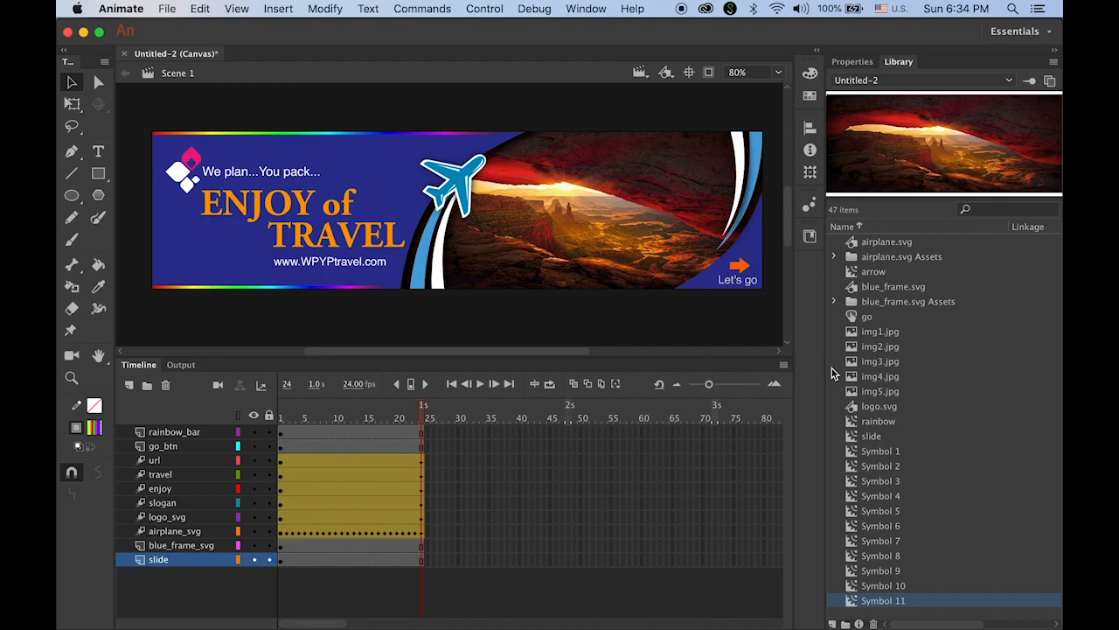
{"action": "left_click_drag", "start_coordinate": [425, 418], "coordinate": [278, 426]}
{"action": "key", "text": "Return"}
{"action": "left_click_drag", "start_coordinate": [282, 421], "coordinate": [422, 421]}
{"action": "mouse_move", "coordinate": [423, 415]}
{"action": "left_mouse_down"}
{"action": "mouse_move", "coordinate": [362, 414]}
{"action": "mouse_move", "coordinate": [430, 417]}
{"action": "left_mouse_up"}
Insert frames up to frame 240 on the slide and blue_frame_svg layers
{"action": "left_click_drag", "start_coordinate": [331, 624], "coordinate": [460, 628]}
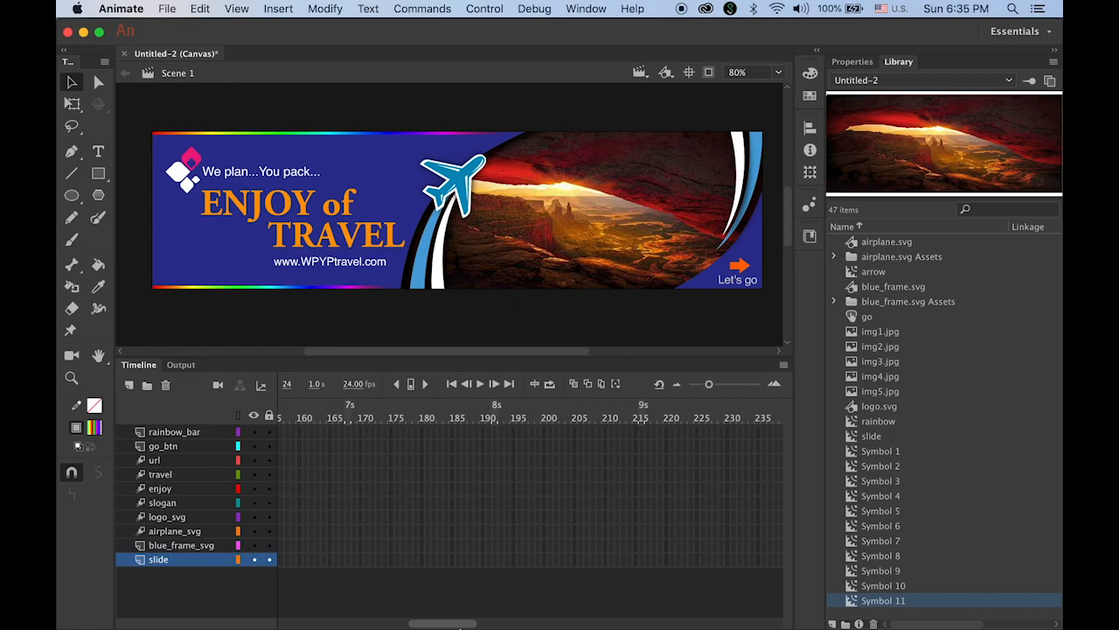
{"action": "left_click_drag", "start_coordinate": [460, 627], "coordinate": [463, 627]}
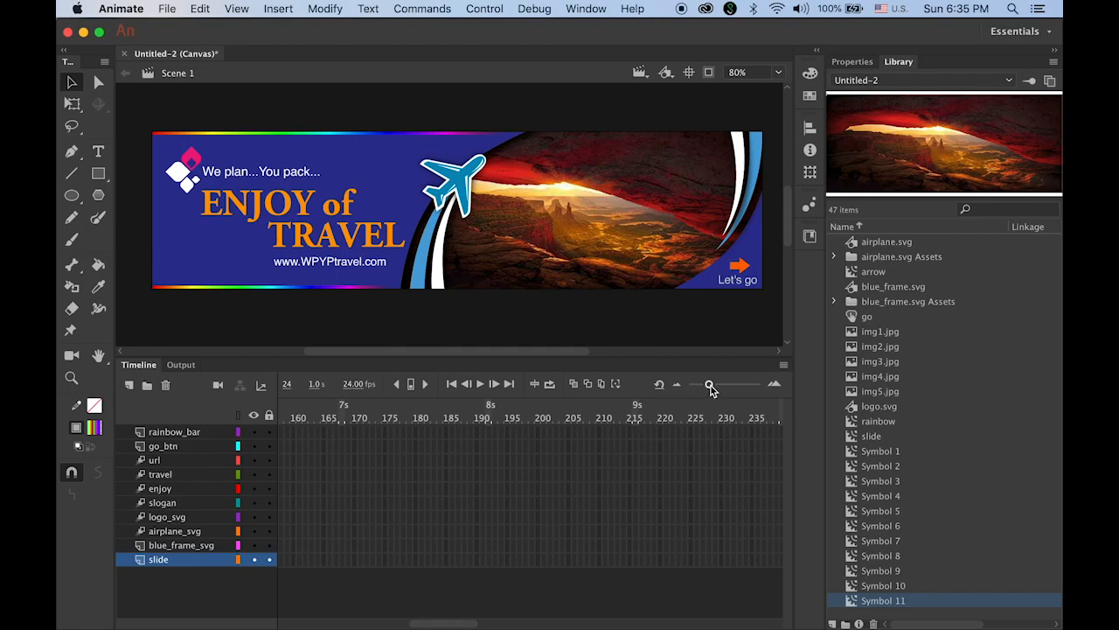
{"action": "left_click_drag", "start_coordinate": [709, 385], "coordinate": [678, 387]}
{"action": "mouse_move", "coordinate": [439, 615]}
{"action": "left_mouse_down"}
{"action": "mouse_move", "coordinate": [317, 624]}
{"action": "mouse_move", "coordinate": [450, 613]}
{"action": "left_mouse_up"}
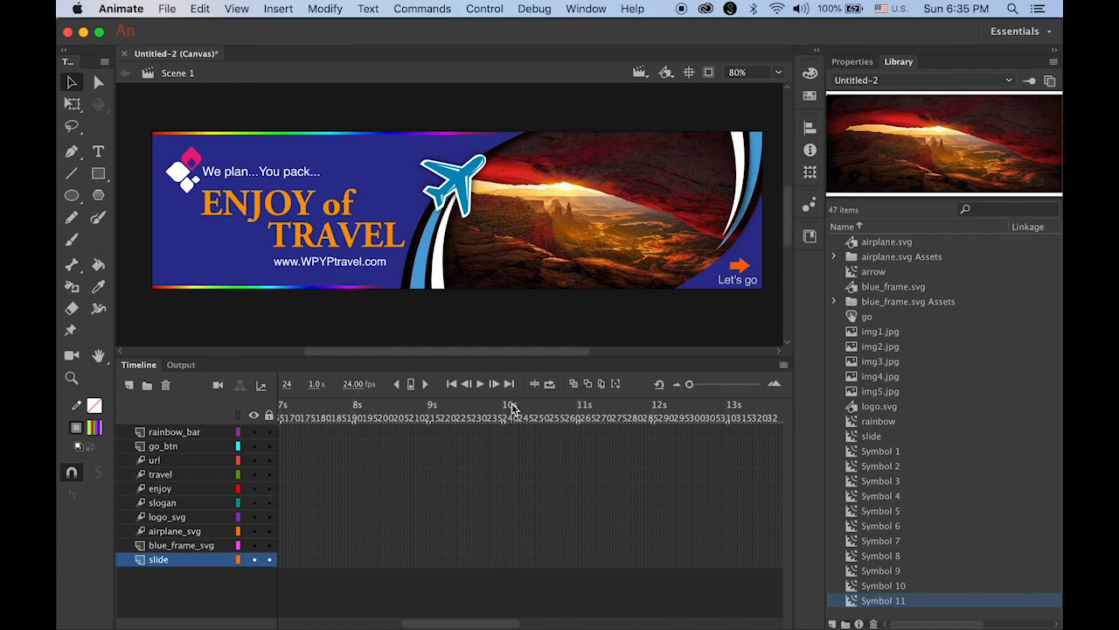
{"action": "left_click_drag", "start_coordinate": [690, 385], "coordinate": [712, 386]}
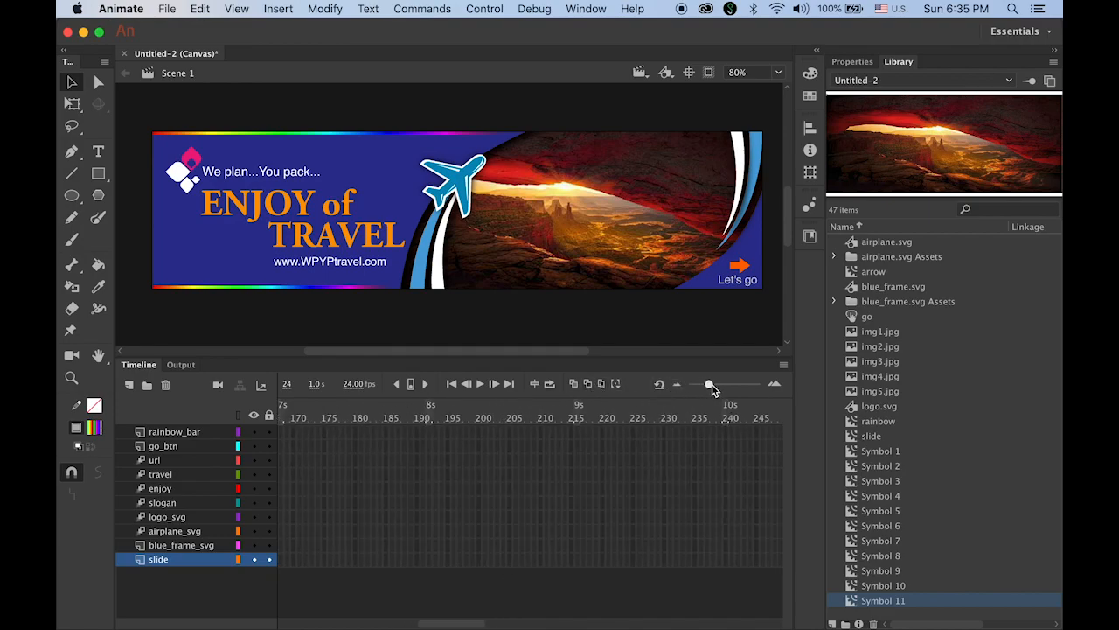
{"action": "left_click_drag", "start_coordinate": [481, 622], "coordinate": [519, 623]}
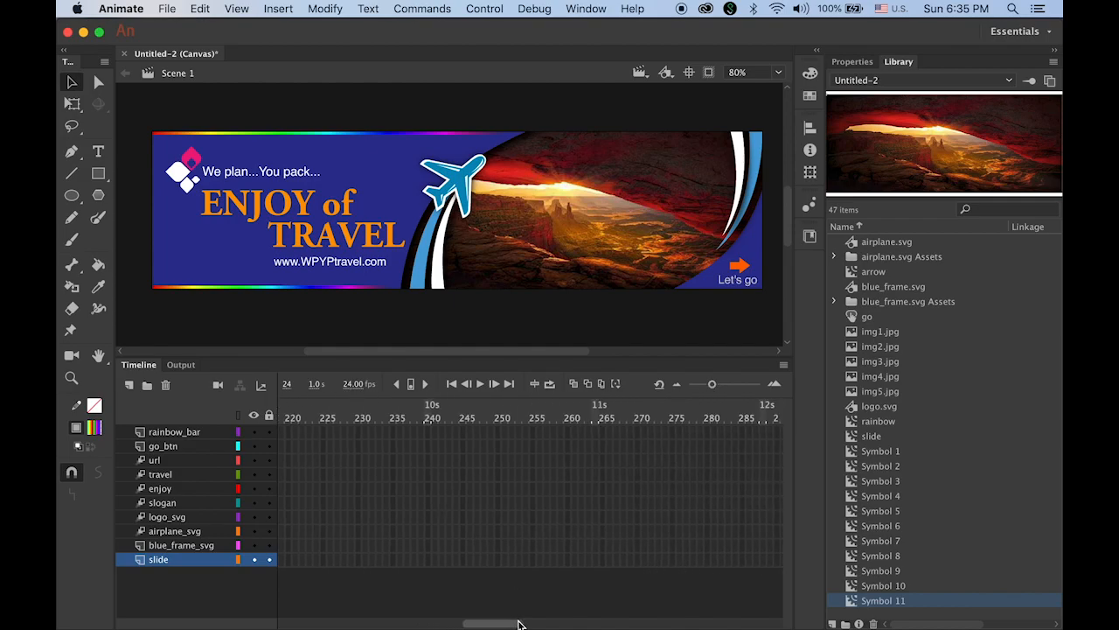
{"action": "left_click", "coordinate": [427, 559]}
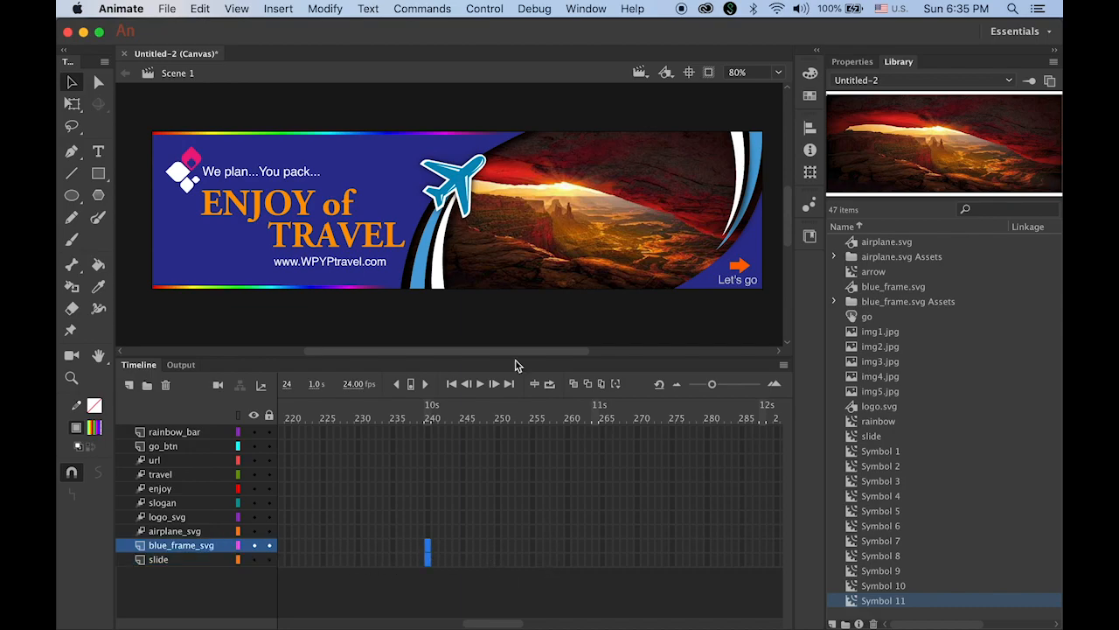
{"action": "left_click", "coordinate": [276, 7]}
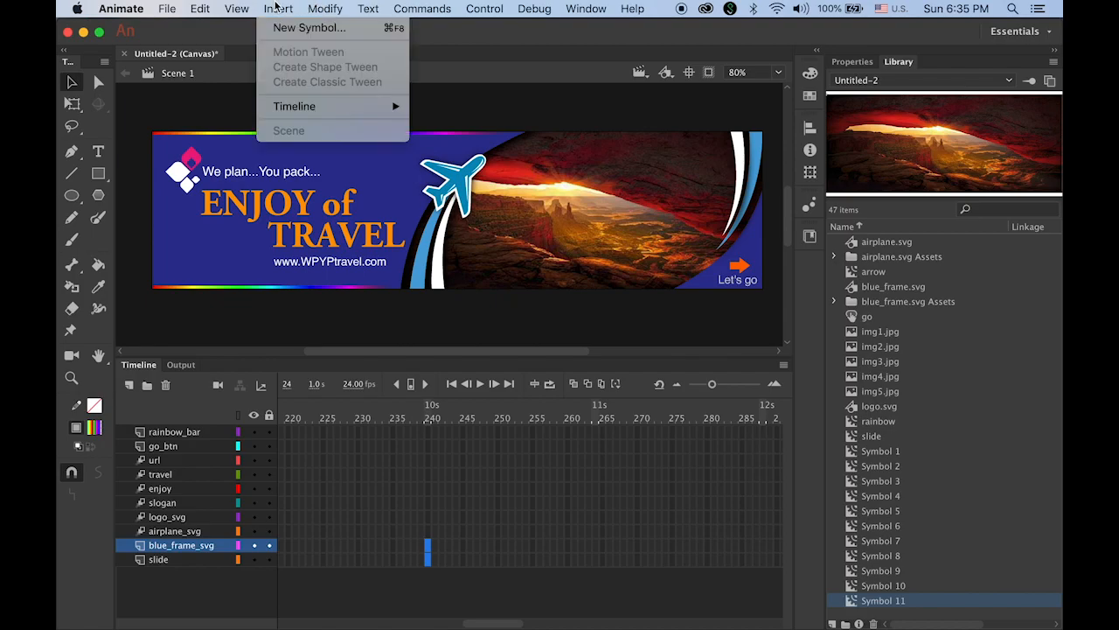
{"action": "mouse_move", "coordinate": [302, 106]}
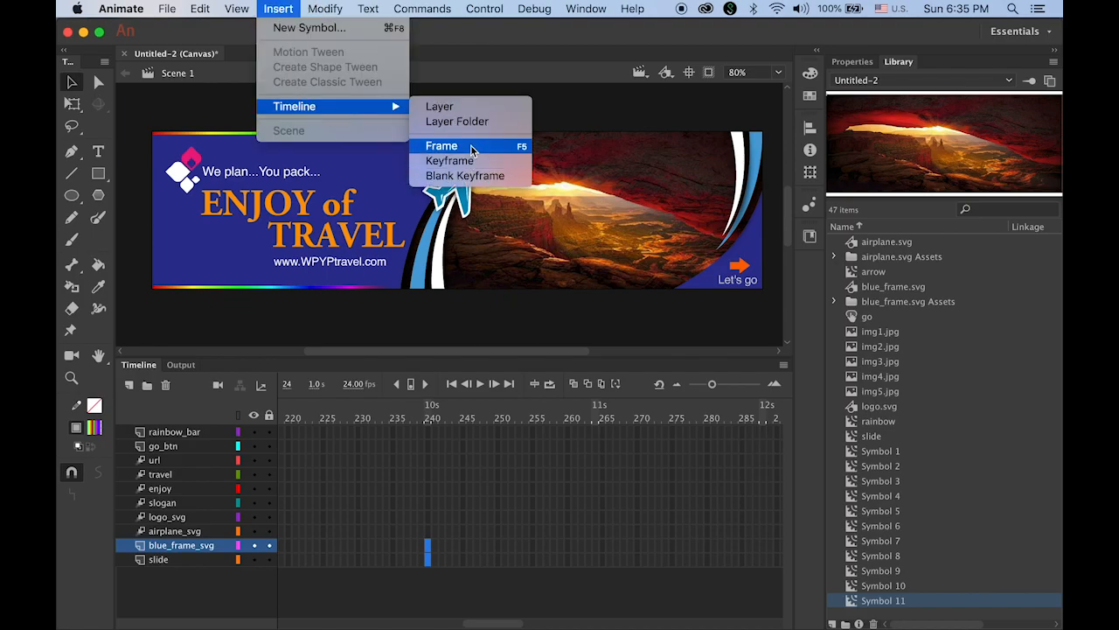
{"action": "left_click", "coordinate": [441, 145]}
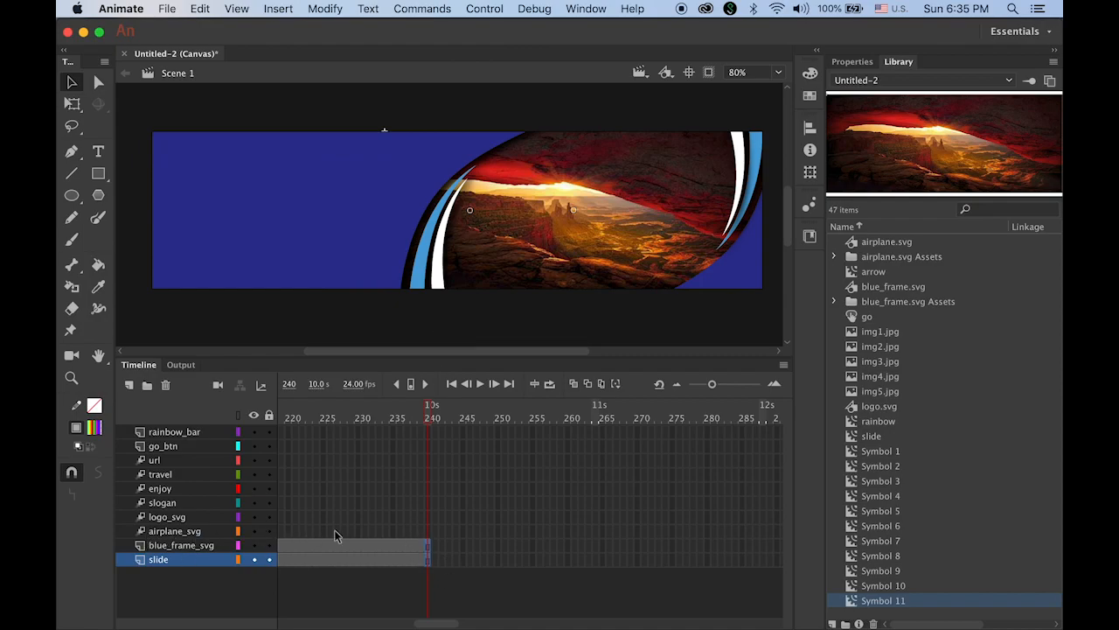
Extend the airplane_svg tween layer by inserting a frame at frame 240
{"action": "left_click", "coordinate": [426, 531]}
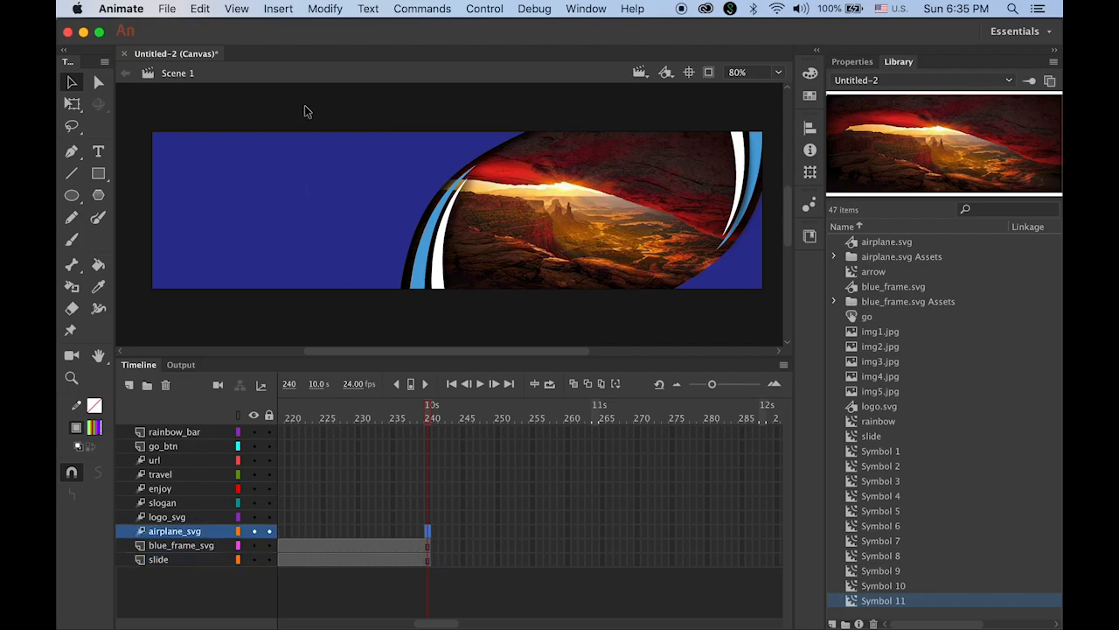
{"action": "left_click", "coordinate": [274, 11]}
{"action": "mouse_move", "coordinate": [314, 106]}
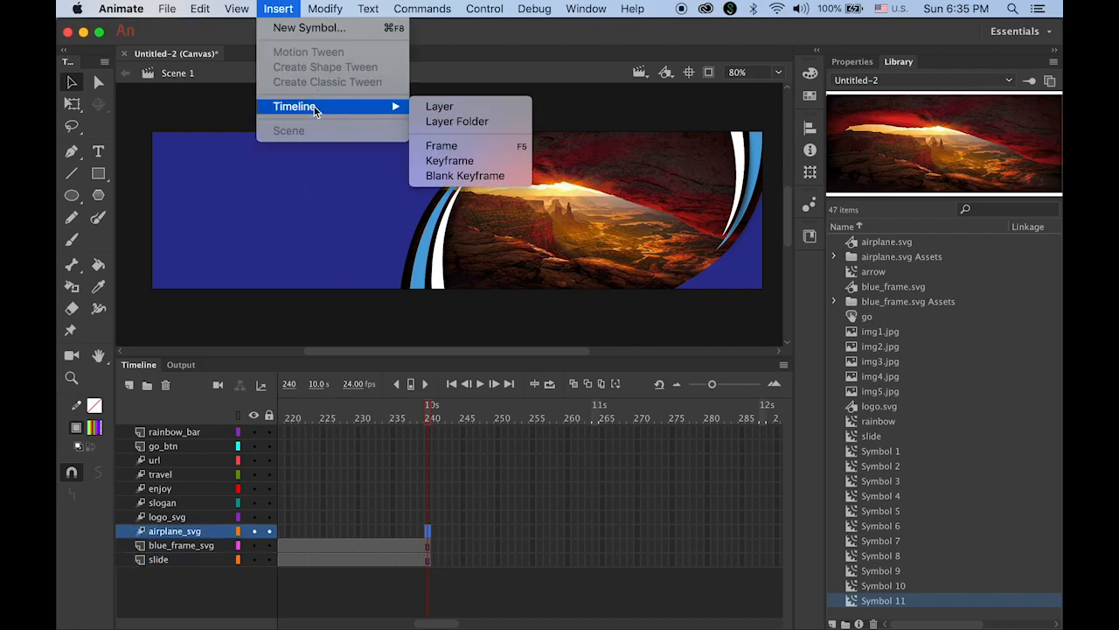
{"action": "left_click", "coordinate": [442, 146]}
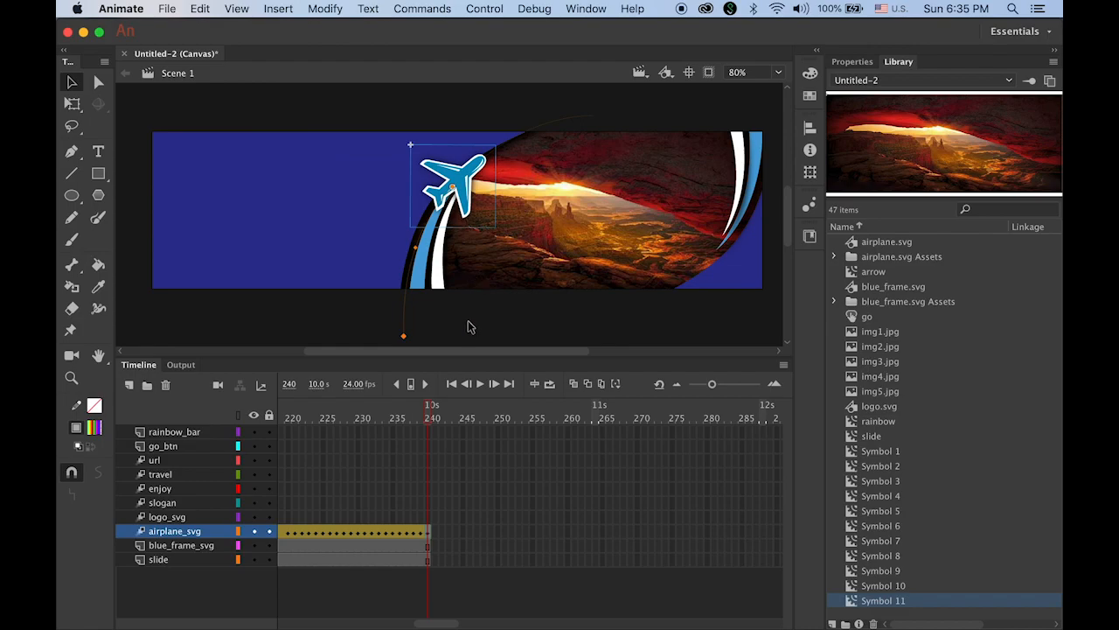
Extend the url, travel, enjoy, slogan and logo_svg tween layers to frame 240 together
{"action": "left_click", "coordinate": [175, 518]}
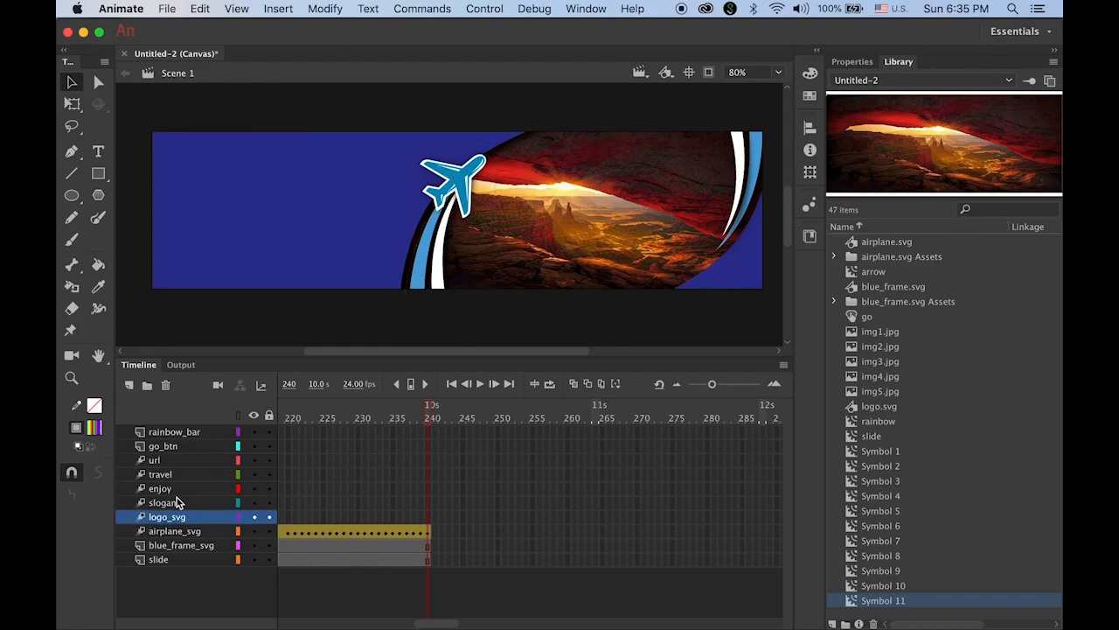
{"action": "left_click", "coordinate": [172, 461], "text": "shift"}
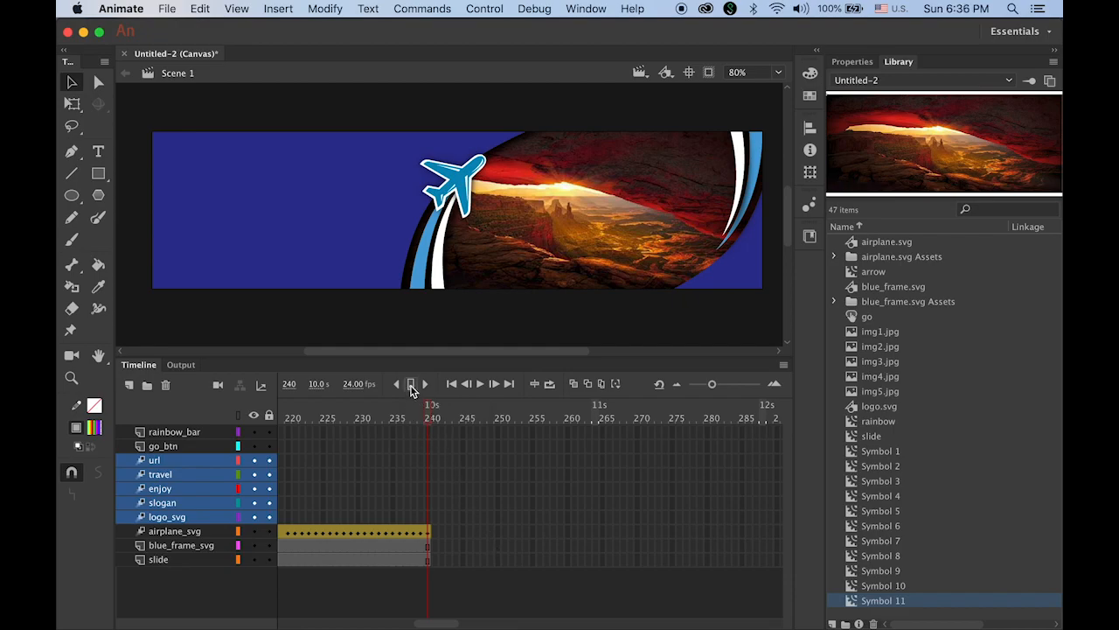
{"action": "left_click", "coordinate": [427, 460]}
{"action": "left_click", "coordinate": [428, 517], "text": "shift"}
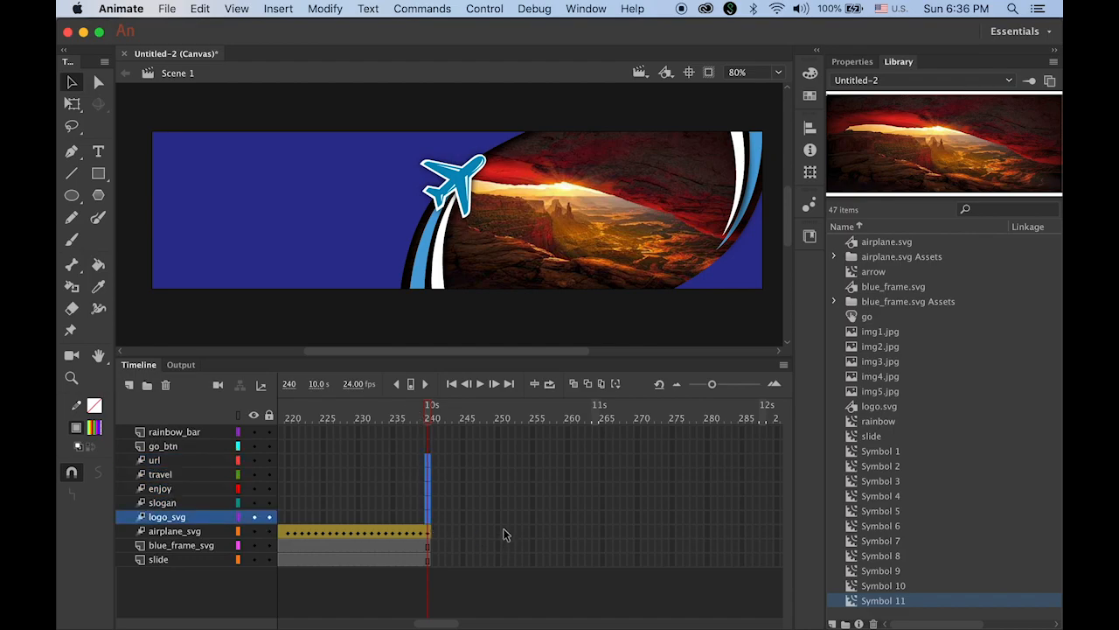
{"action": "left_click", "coordinate": [409, 385]}
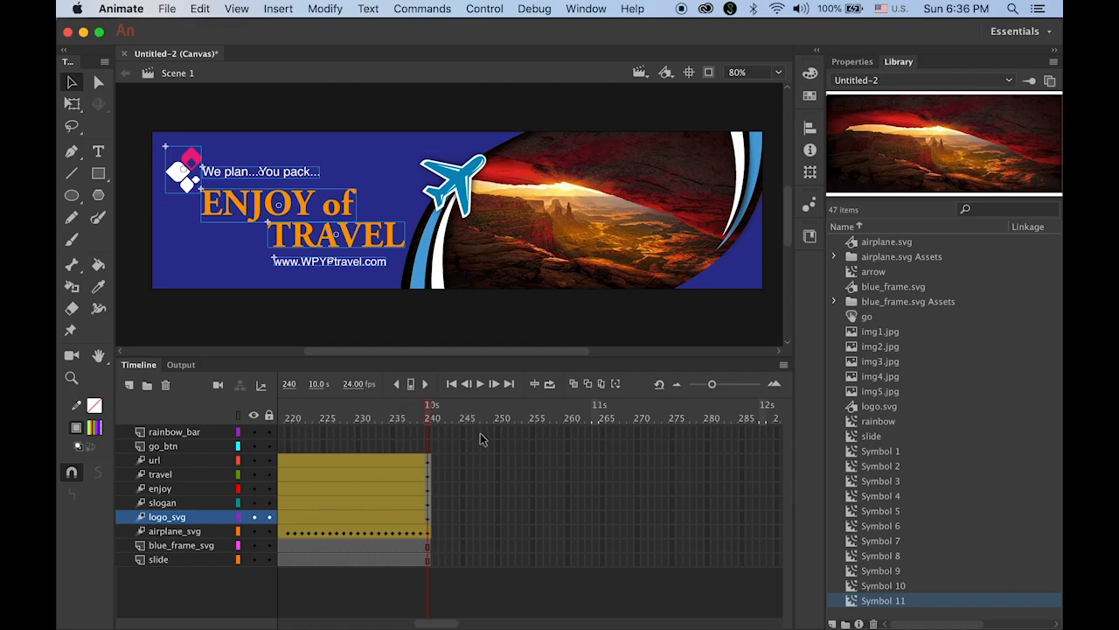
Insert frames up to frame 240 on the go_btn and rainbow_bar layers
{"action": "left_click", "coordinate": [428, 446]}
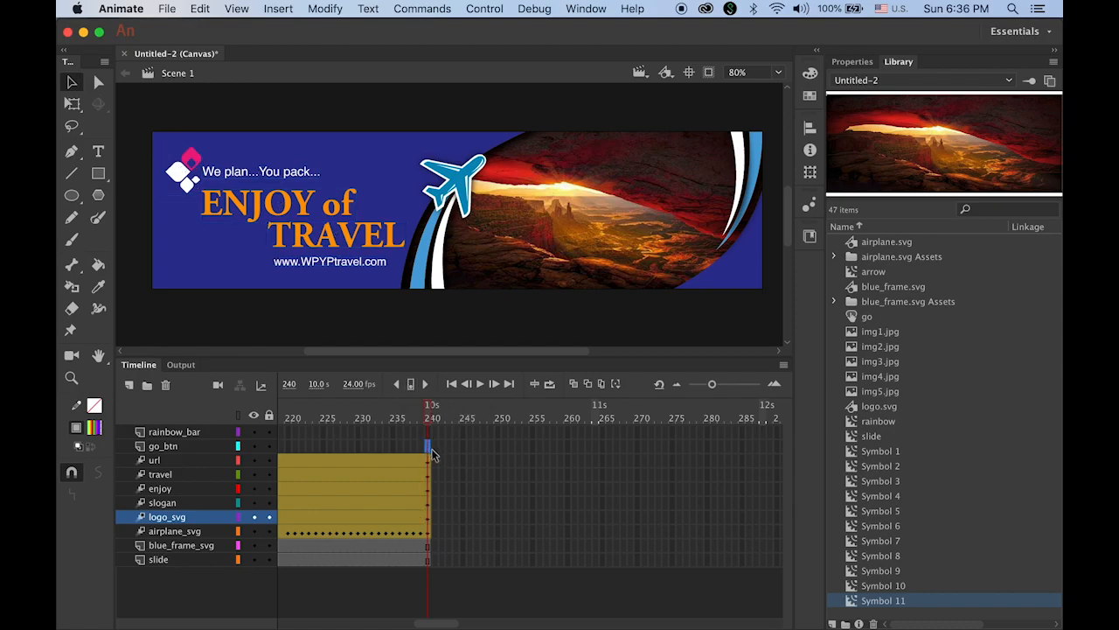
{"action": "left_click", "coordinate": [427, 431]}
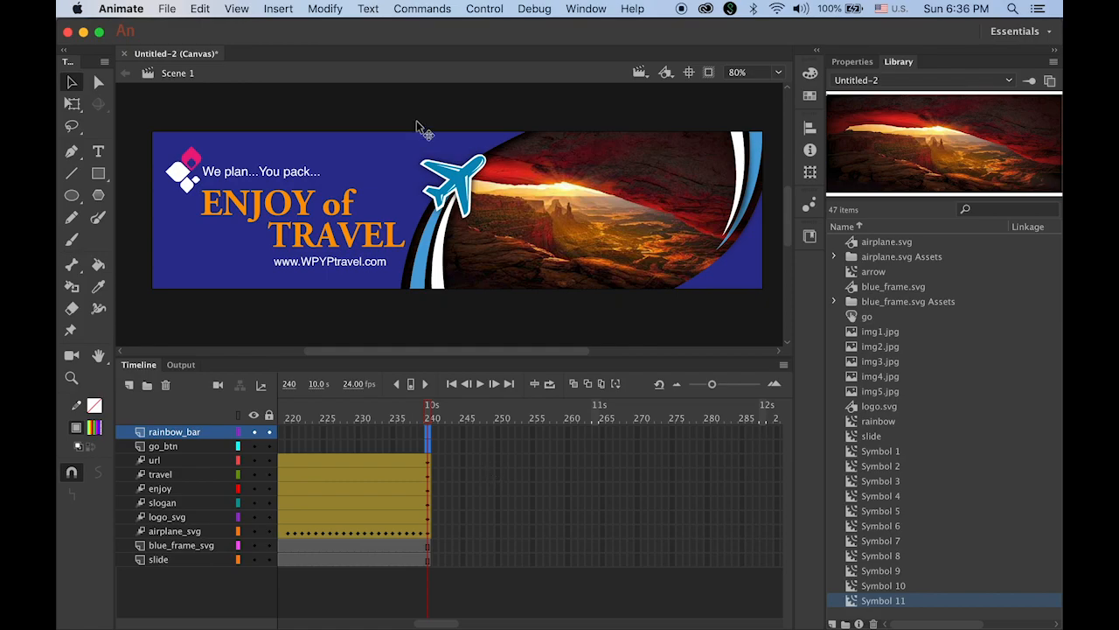
{"action": "left_click", "coordinate": [280, 10]}
{"action": "mouse_move", "coordinate": [378, 107]}
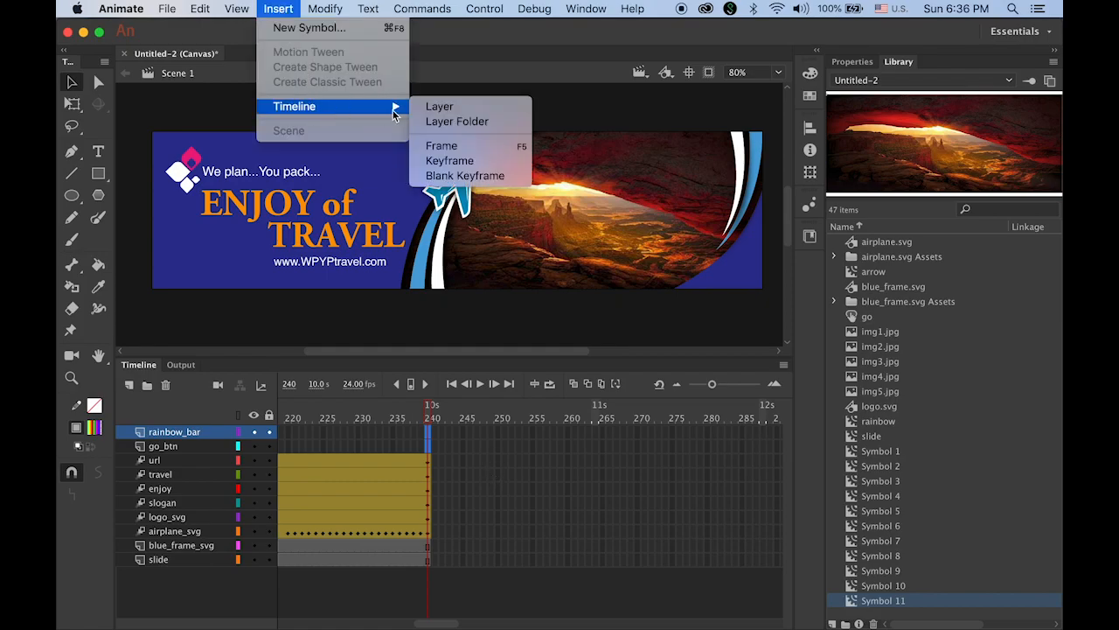
{"action": "left_click", "coordinate": [483, 147]}
Scrub the playhead back from frame 240, check the slowed-down banner in the browser, and return to the timeline
{"action": "left_click_drag", "start_coordinate": [428, 411], "coordinate": [282, 410]}
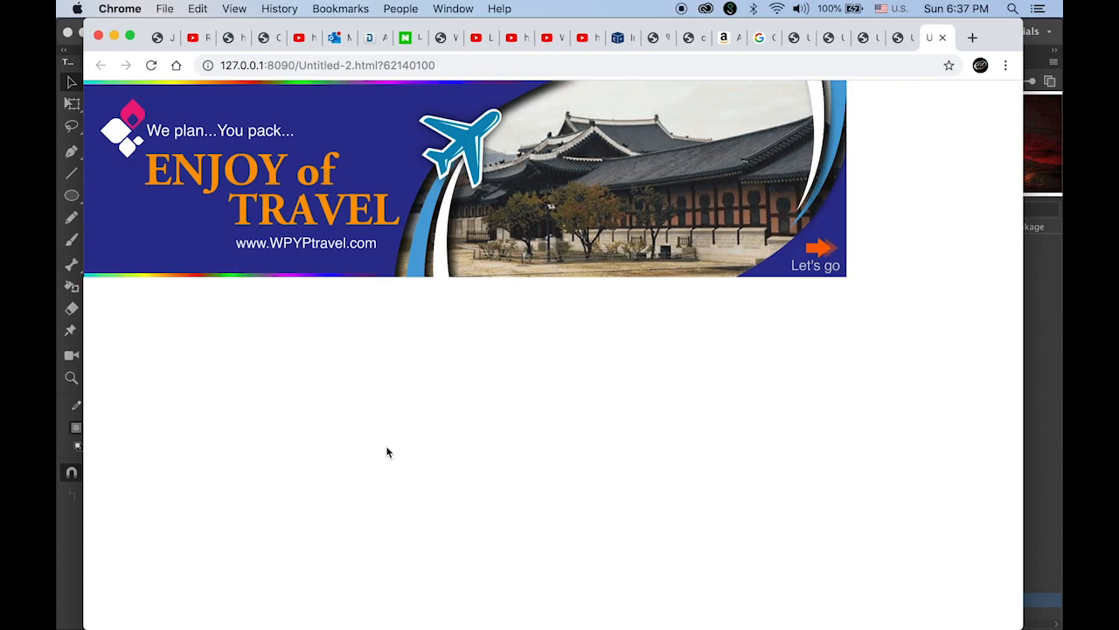
{"action": "left_click", "coordinate": [1046, 395]}
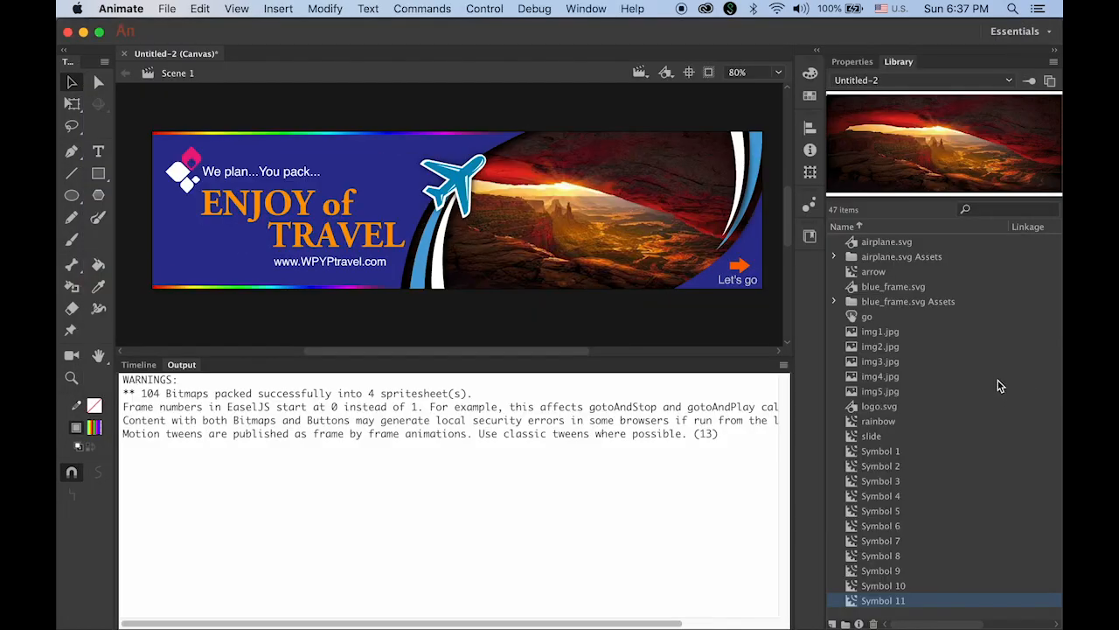
{"action": "left_click", "coordinate": [140, 366]}
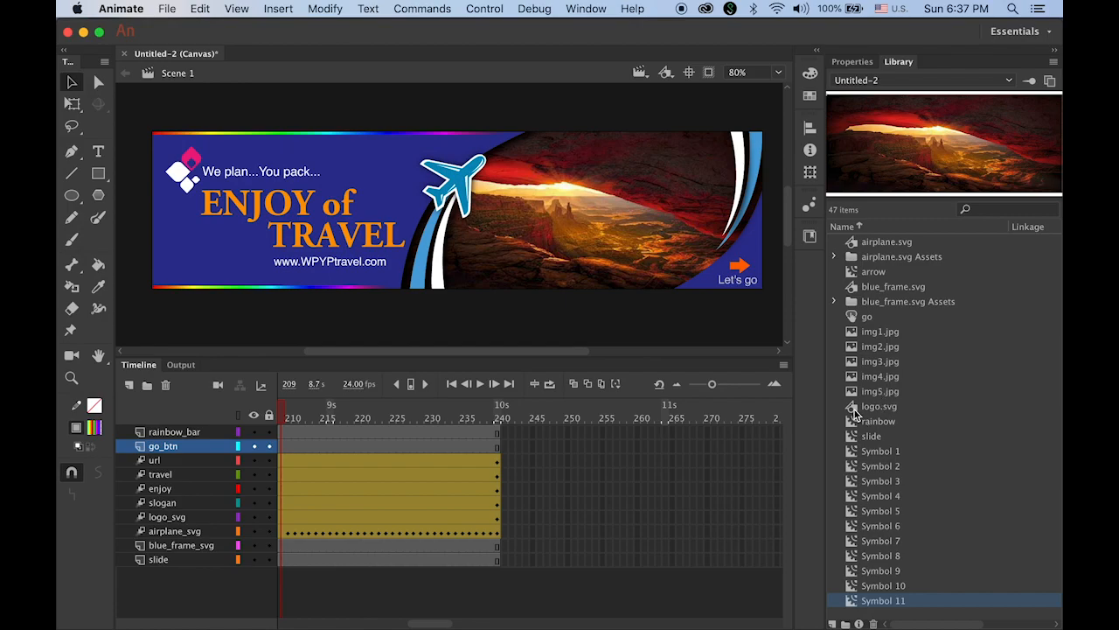
Open the slide clip for editing, go to frame 401, and lock every layer except Layer_7
{"action": "double_click", "coordinate": [854, 437]}
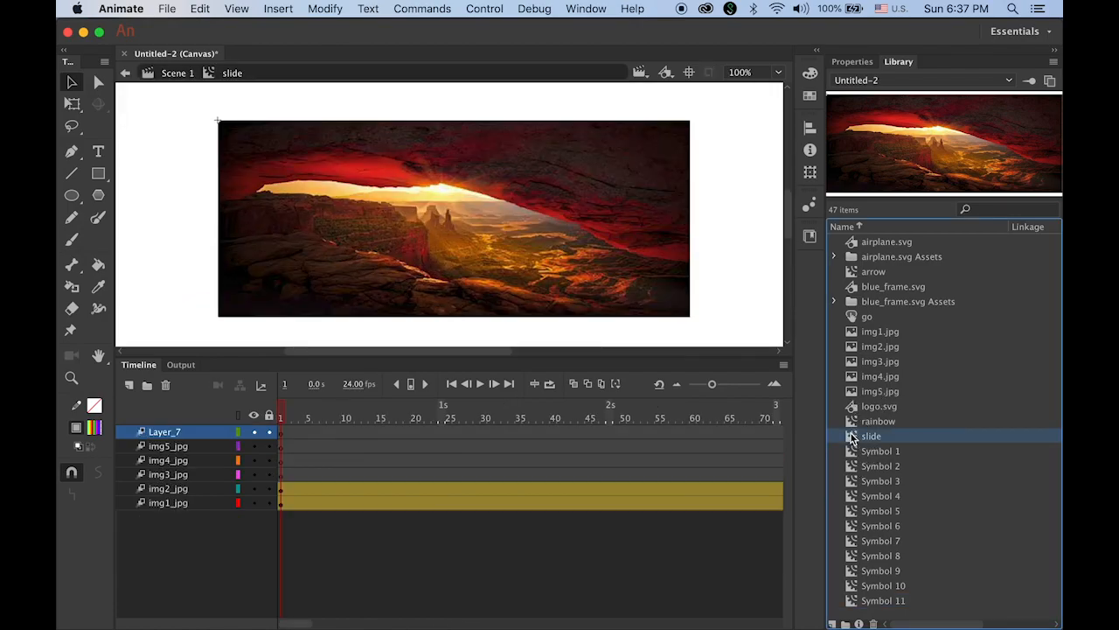
{"action": "left_click_drag", "start_coordinate": [288, 623], "coordinate": [514, 624]}
{"action": "left_click_drag", "start_coordinate": [591, 421], "coordinate": [455, 437]}
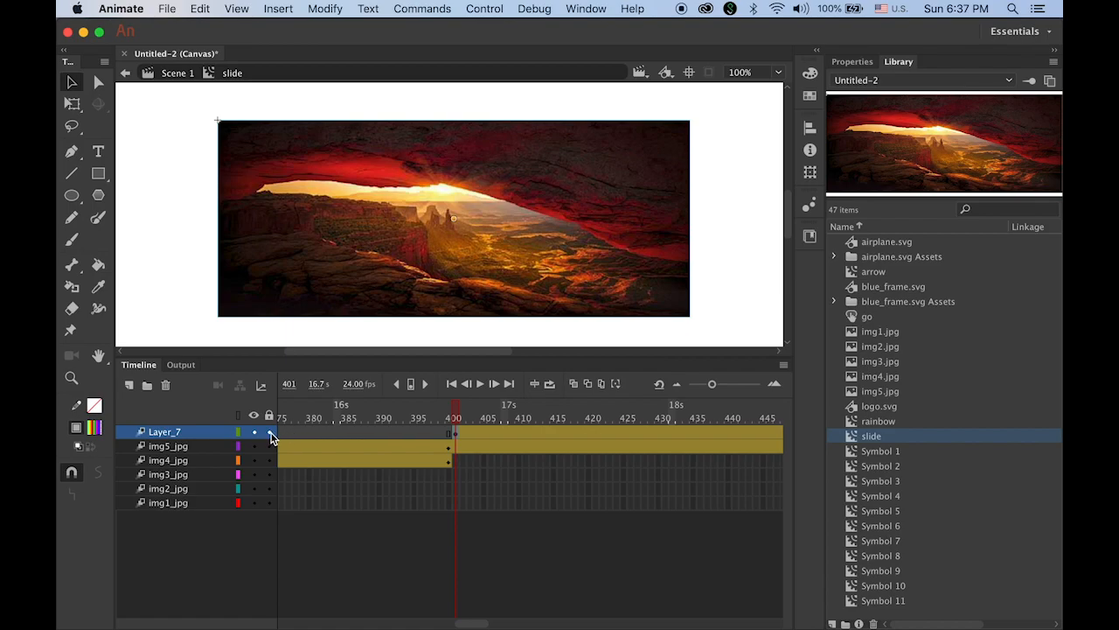
{"action": "left_click_drag", "start_coordinate": [269, 448], "coordinate": [277, 520]}
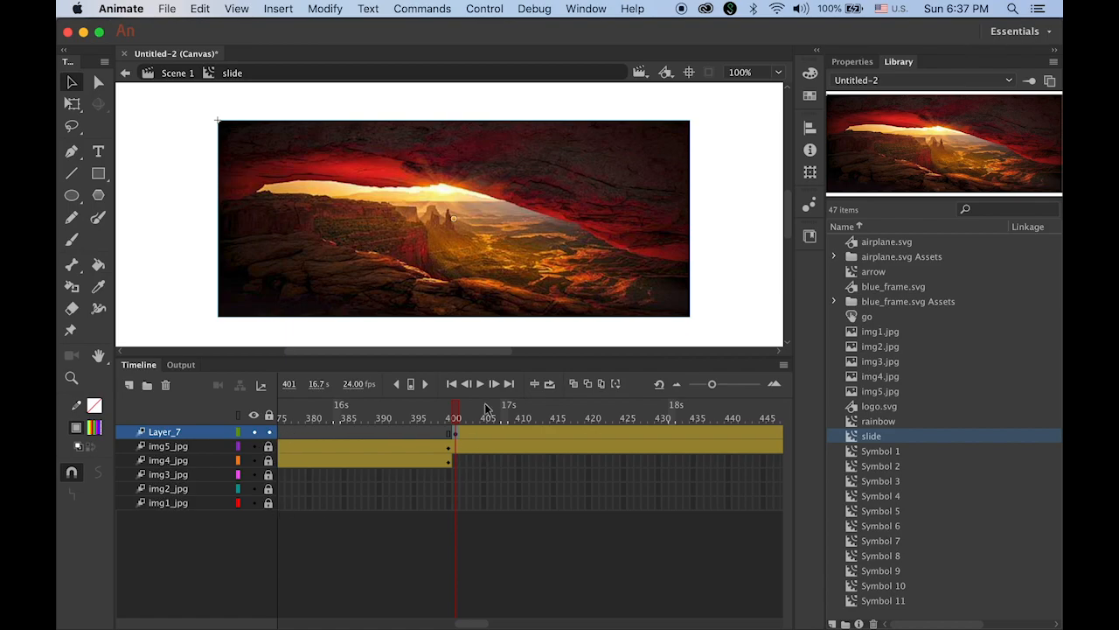
Set the Layer_7 photo's alpha to 0% at frame 401 and 100% at frame 500, and scrub through the fade
{"action": "left_click", "coordinate": [853, 61]}
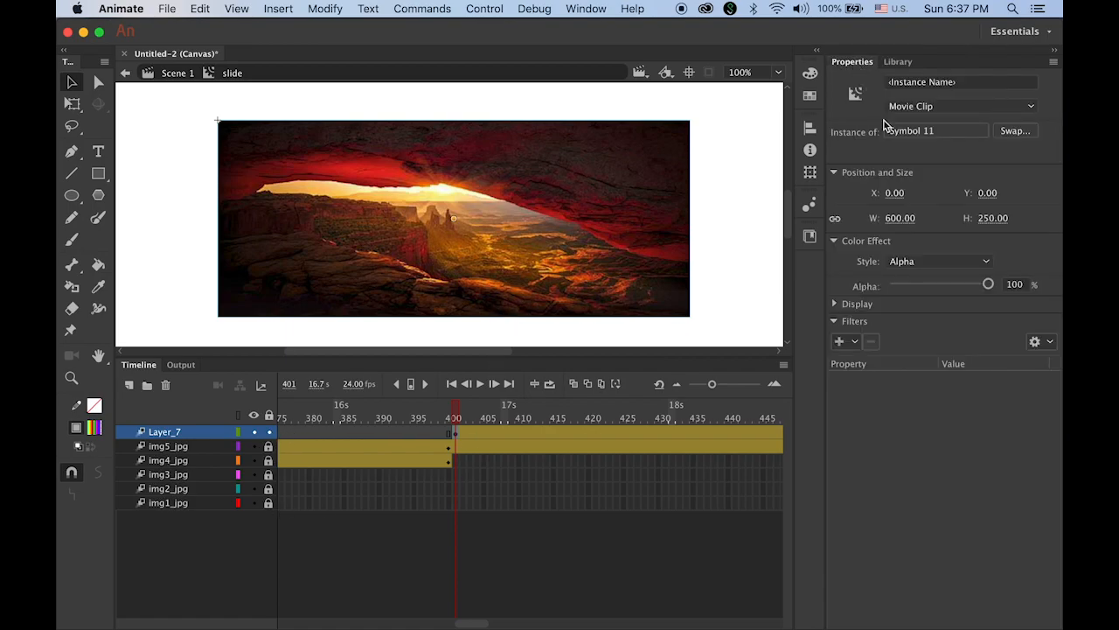
{"action": "left_click_drag", "start_coordinate": [988, 284], "coordinate": [890, 285]}
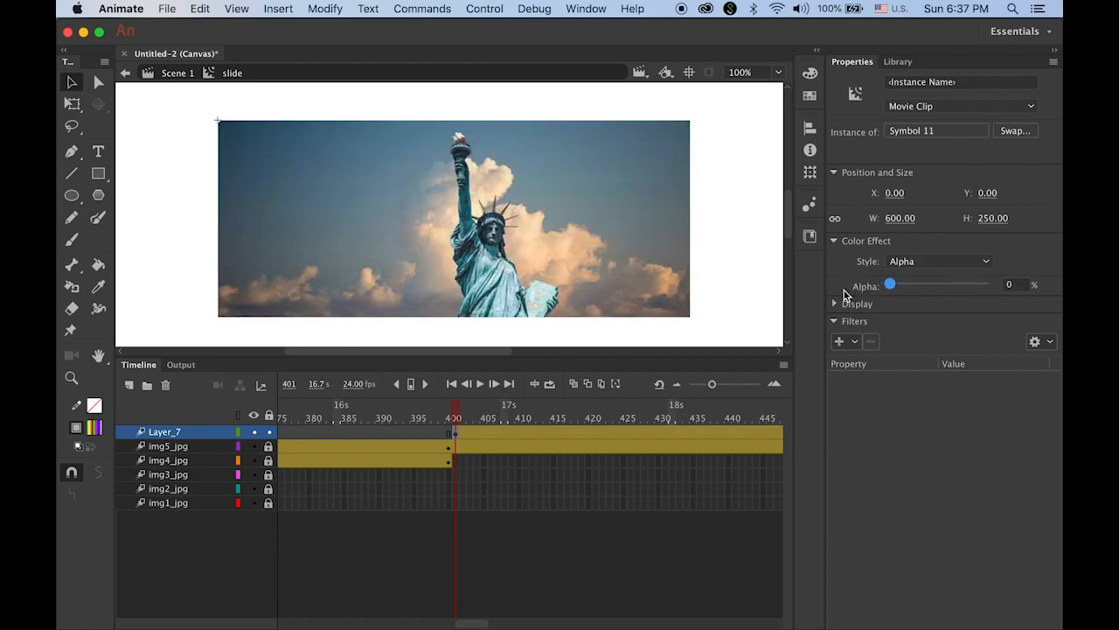
{"action": "left_click_drag", "start_coordinate": [457, 411], "coordinate": [623, 432]}
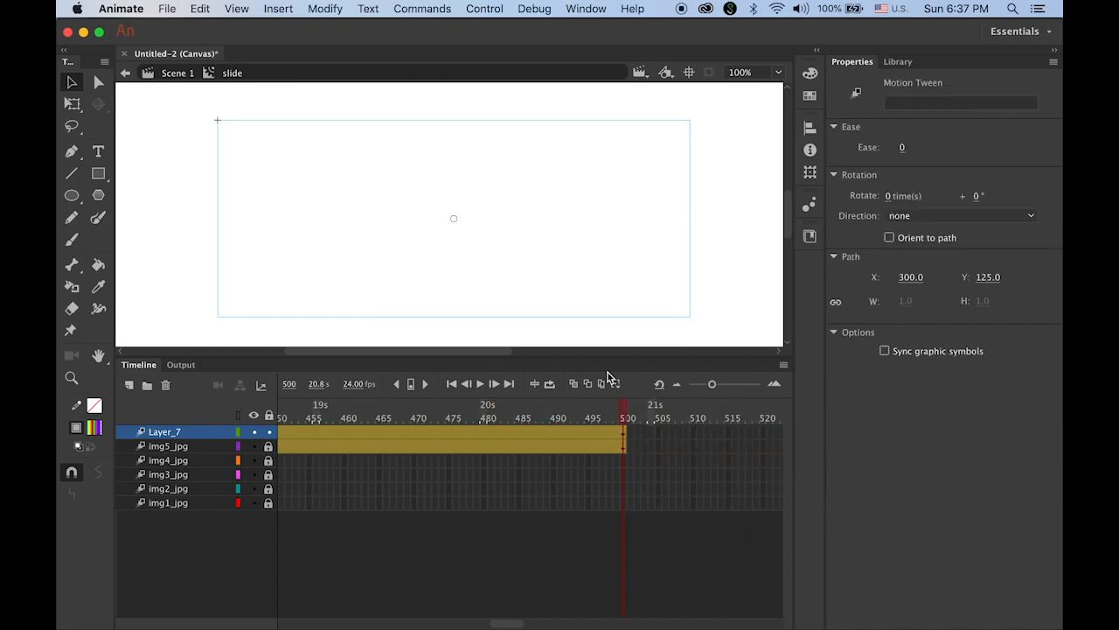
{"action": "left_click", "coordinate": [510, 278]}
{"action": "left_click_drag", "start_coordinate": [890, 285], "coordinate": [989, 284]}
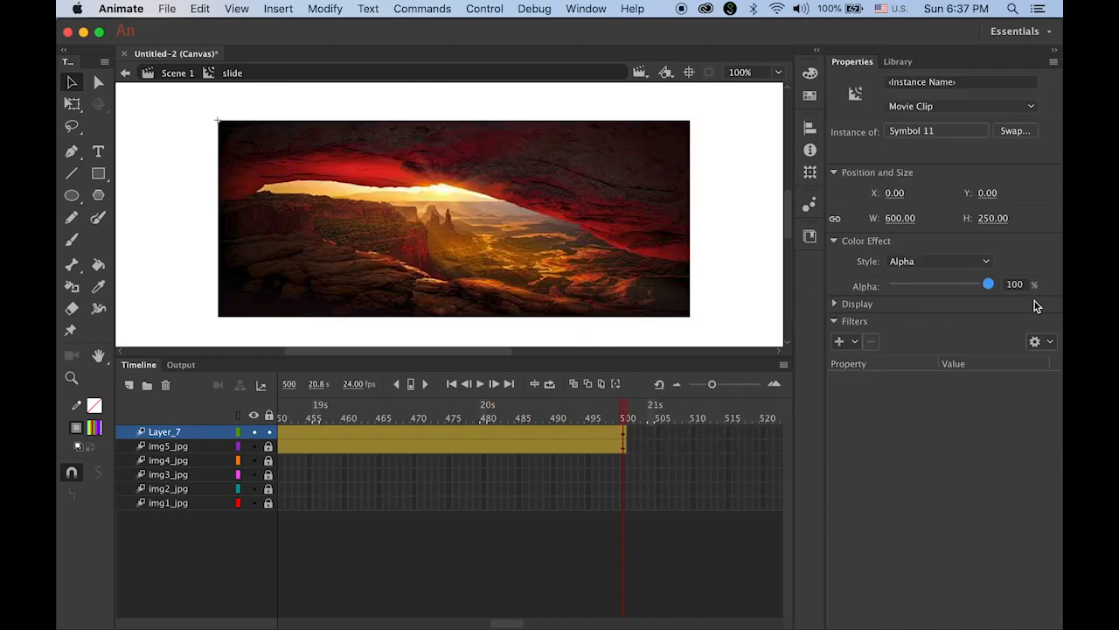
{"action": "left_click_drag", "start_coordinate": [583, 417], "coordinate": [408, 408]}
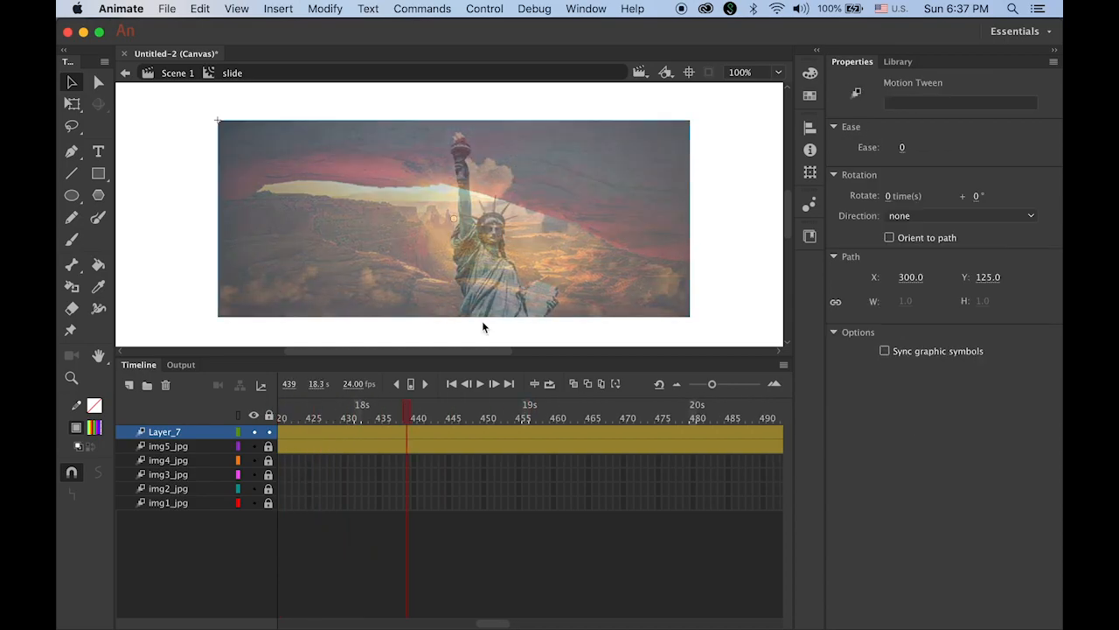
Go back to Scene 1 and test the banner in the browser with the corrected slide fade
{"action": "left_click", "coordinate": [167, 73]}
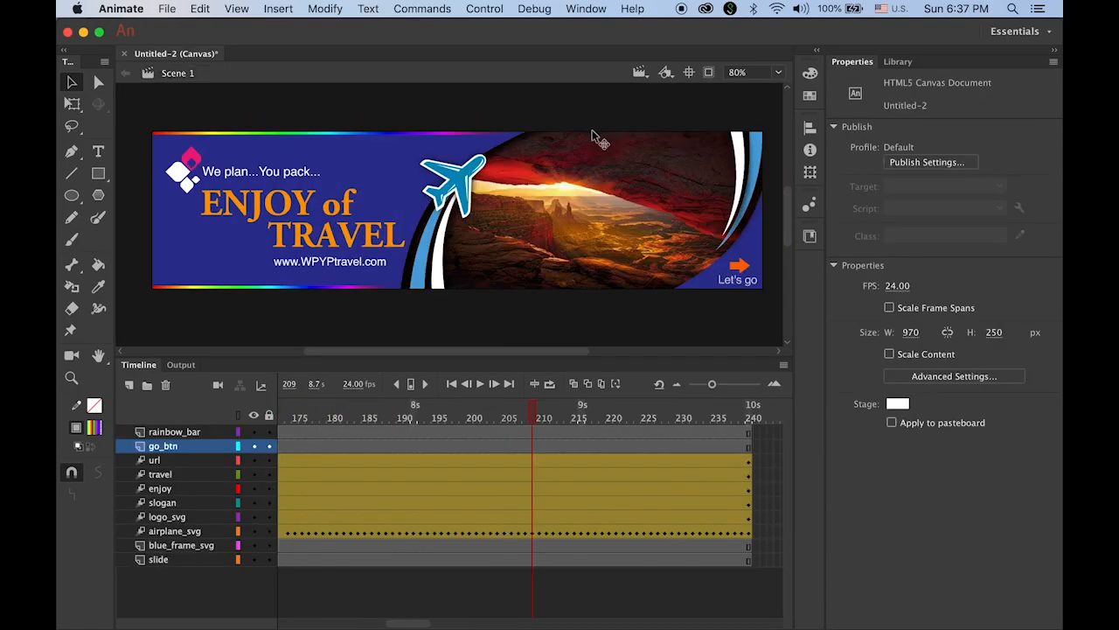
{"action": "key", "text": "super+Return"}
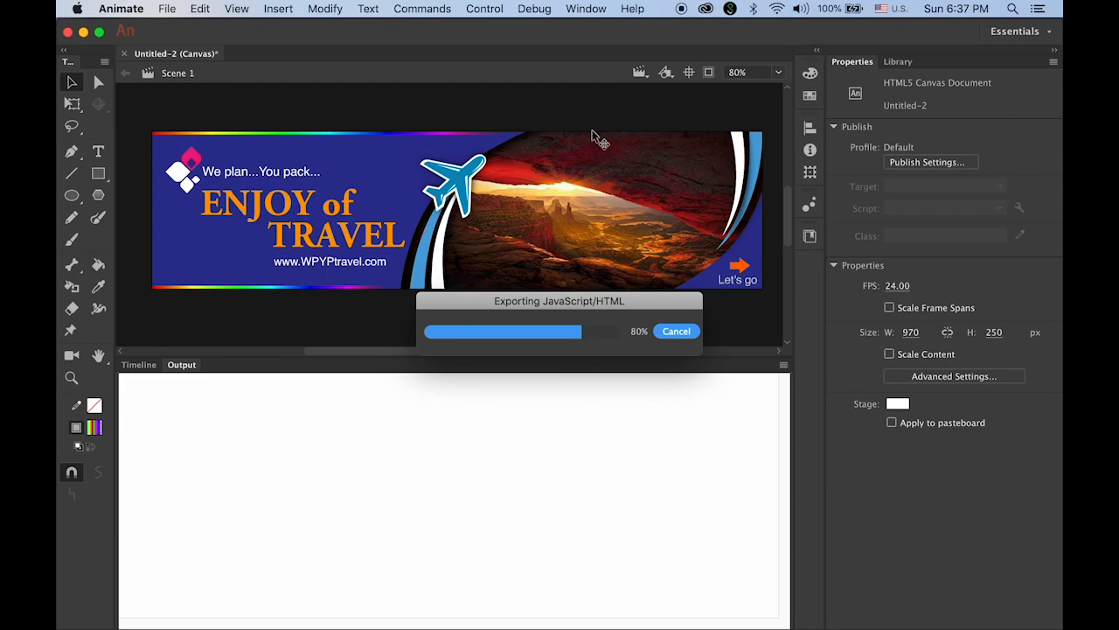